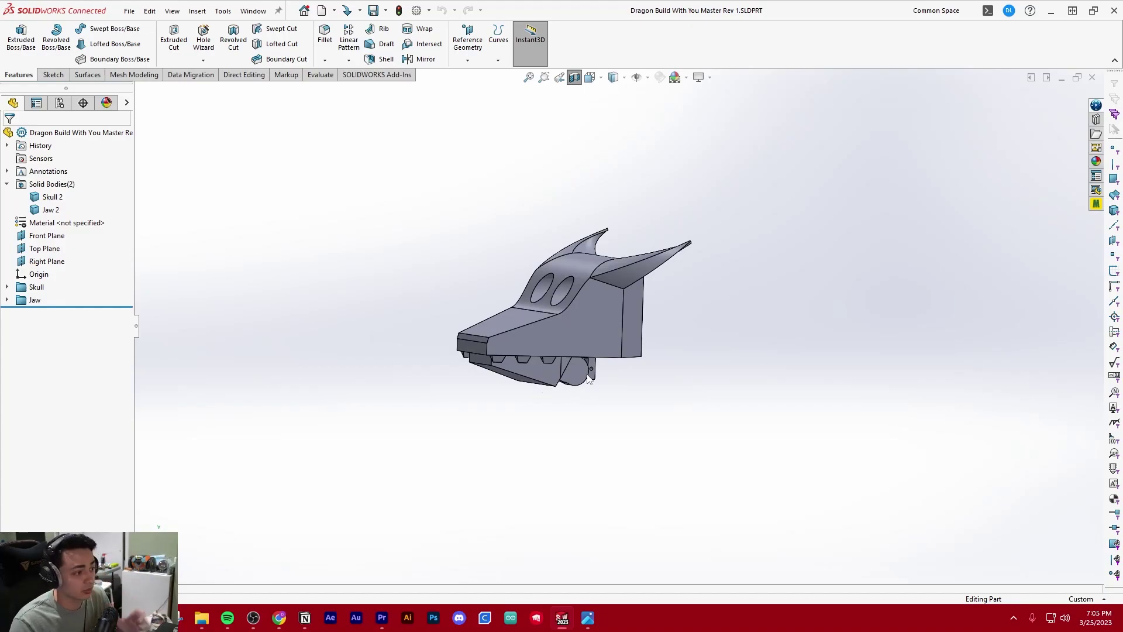
- Collapse the solid bodies list and start a new sketch on the Right Plane
{"action": "scroll", "coordinate": [617, 289], "scroll_direction": "up", "scroll_amount": 2}
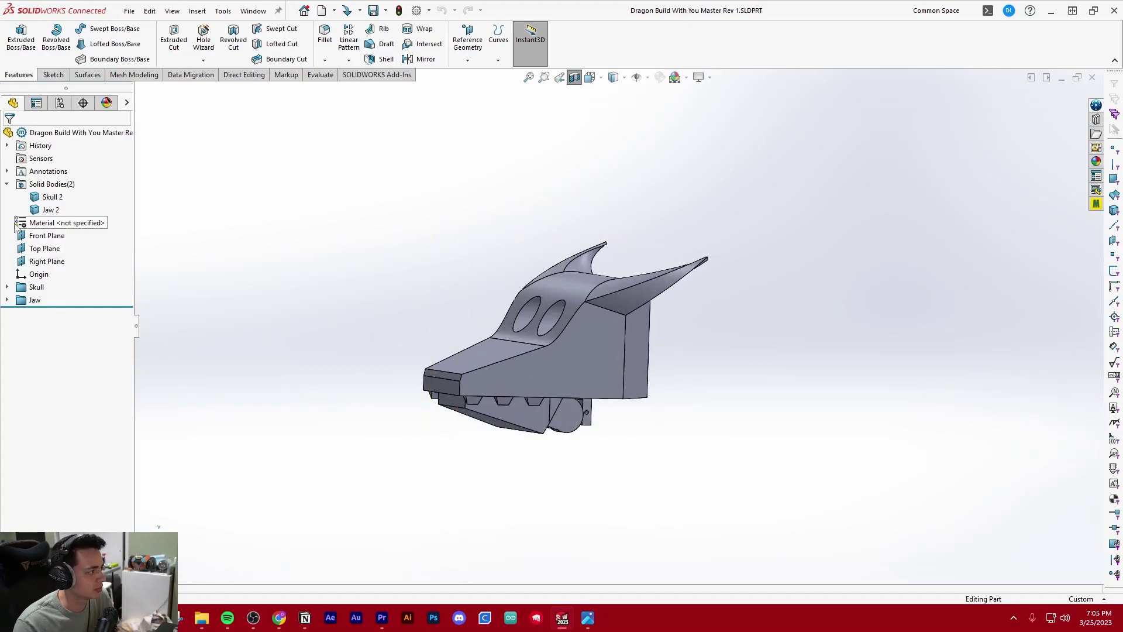
{"action": "left_click", "coordinate": [7, 183]}
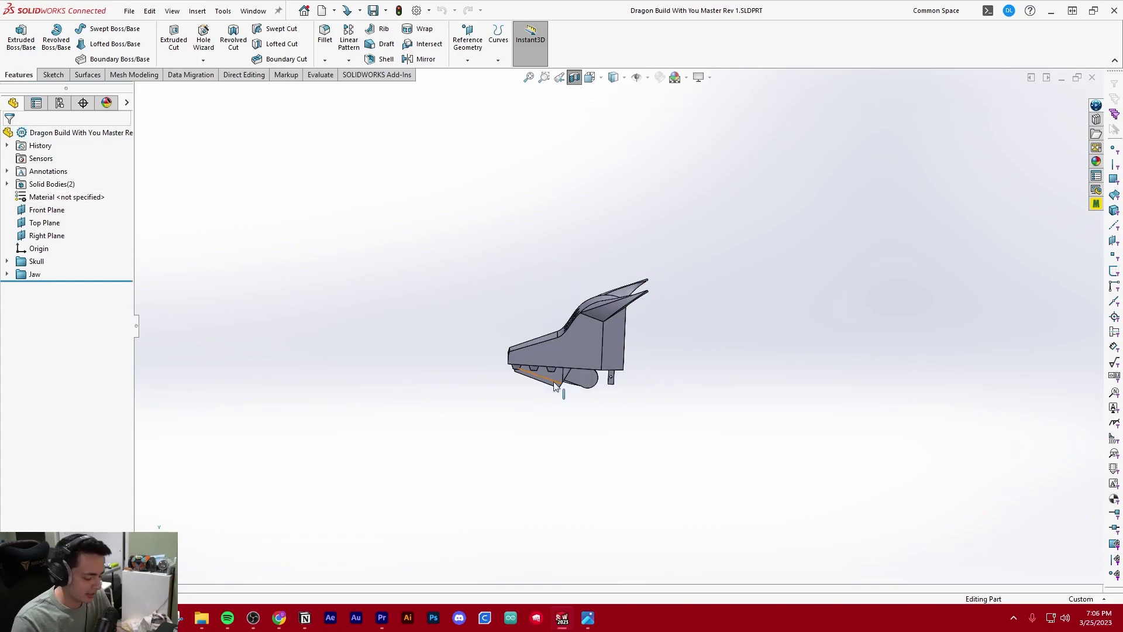
{"action": "middle_click_drag", "start_coordinate": [555, 385], "coordinate": [533, 368]}
{"action": "left_click", "coordinate": [46, 73]}
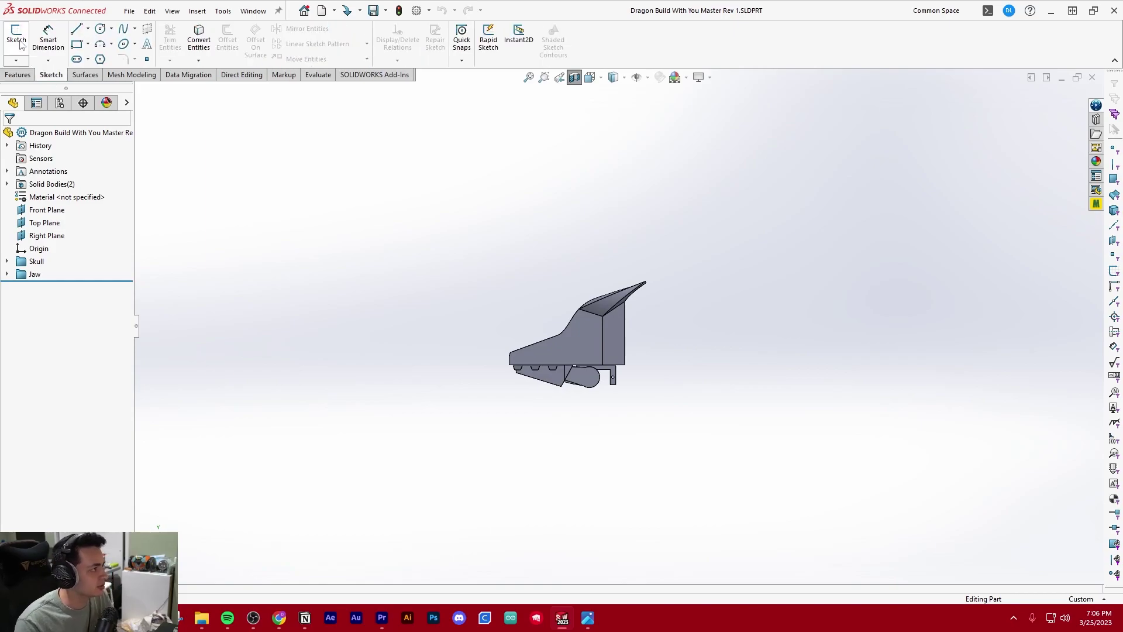
{"action": "left_click", "coordinate": [17, 34]}
{"action": "left_click", "coordinate": [140, 90]}
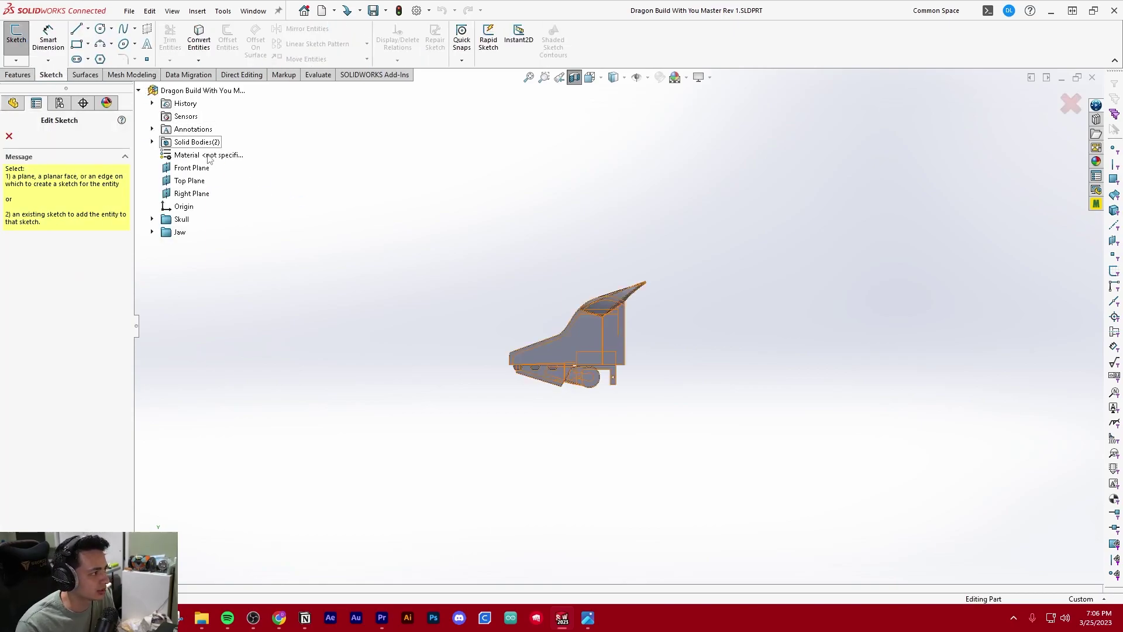
{"action": "left_click", "coordinate": [189, 190]}
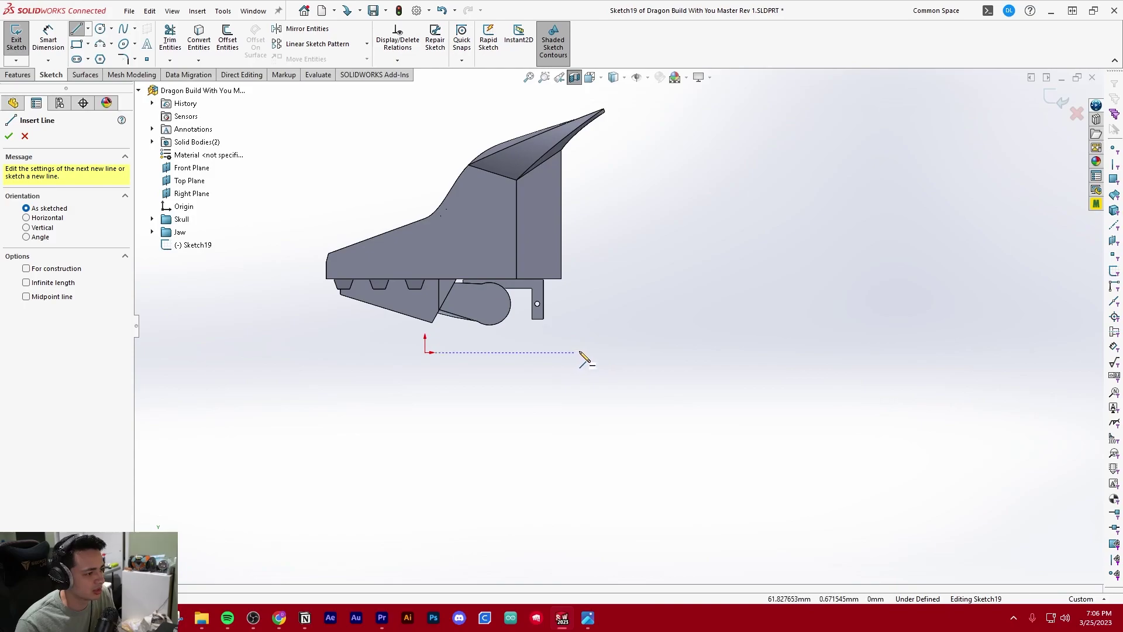
- Sketch a horizontal line about 43 mm long below the dragon's jaw, slightly behind the sketch origin
{"action": "scroll", "coordinate": [597, 366], "scroll_direction": "up", "scroll_amount": 2}
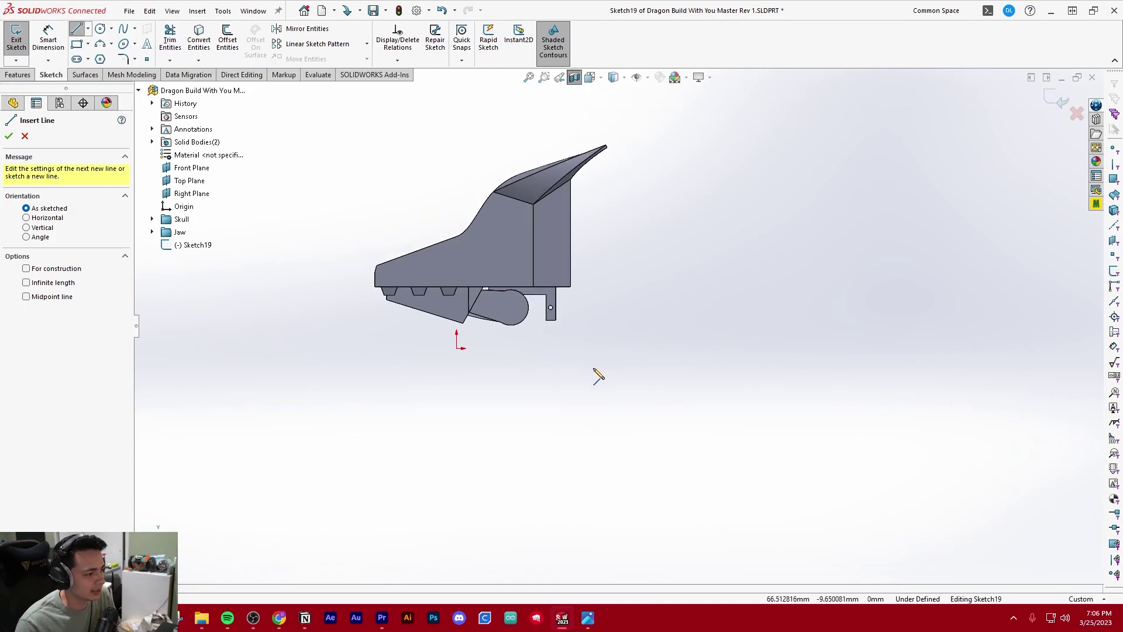
{"action": "left_click", "coordinate": [606, 366]}
{"action": "left_click", "coordinate": [520, 367]}
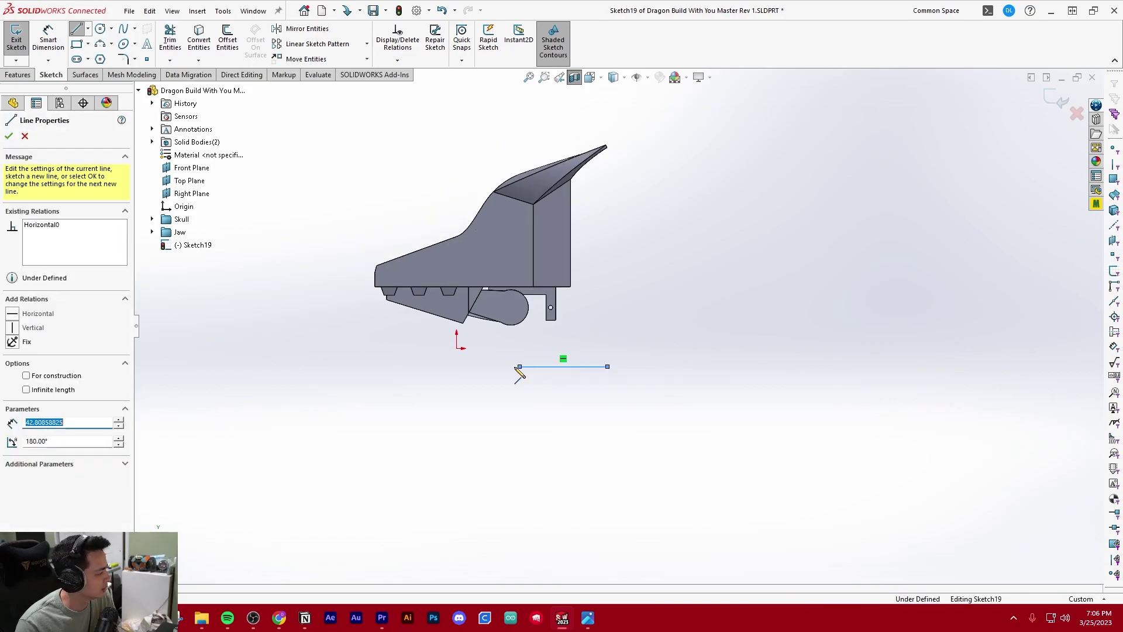
{"action": "key", "text": "Escape"}
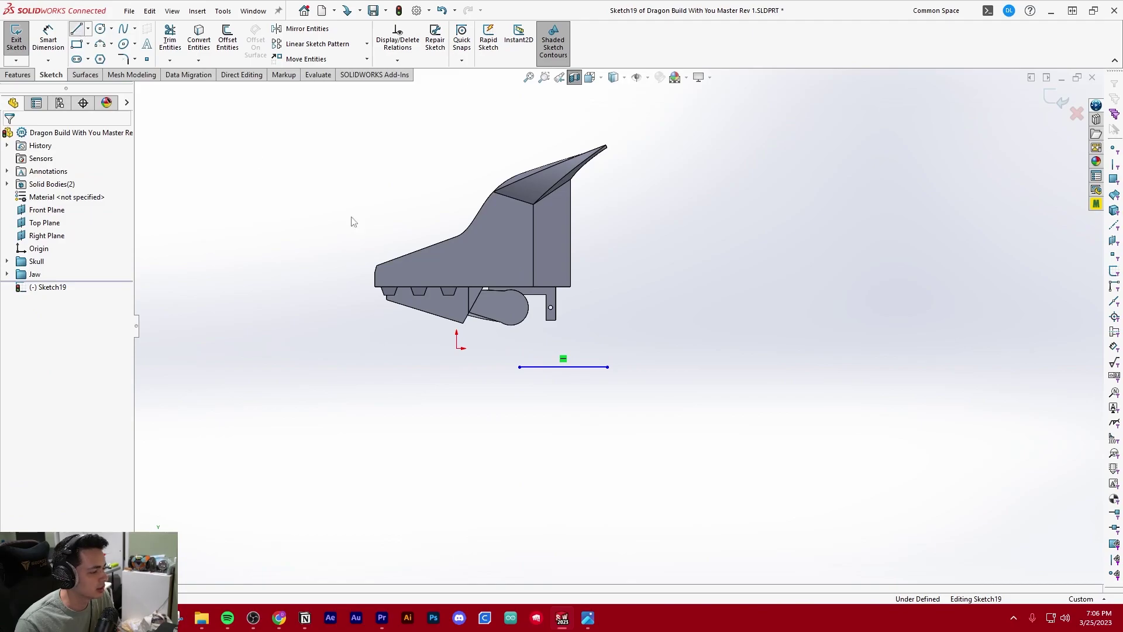
- Sketch a second horizontal line directly below the first one, with its ends aligned to the first line's ends
{"action": "key", "text": "l"}
{"action": "scroll", "coordinate": [583, 461], "scroll_direction": "up", "scroll_amount": 2}
{"action": "scroll", "coordinate": [583, 461], "scroll_direction": "down", "scroll_amount": 2}
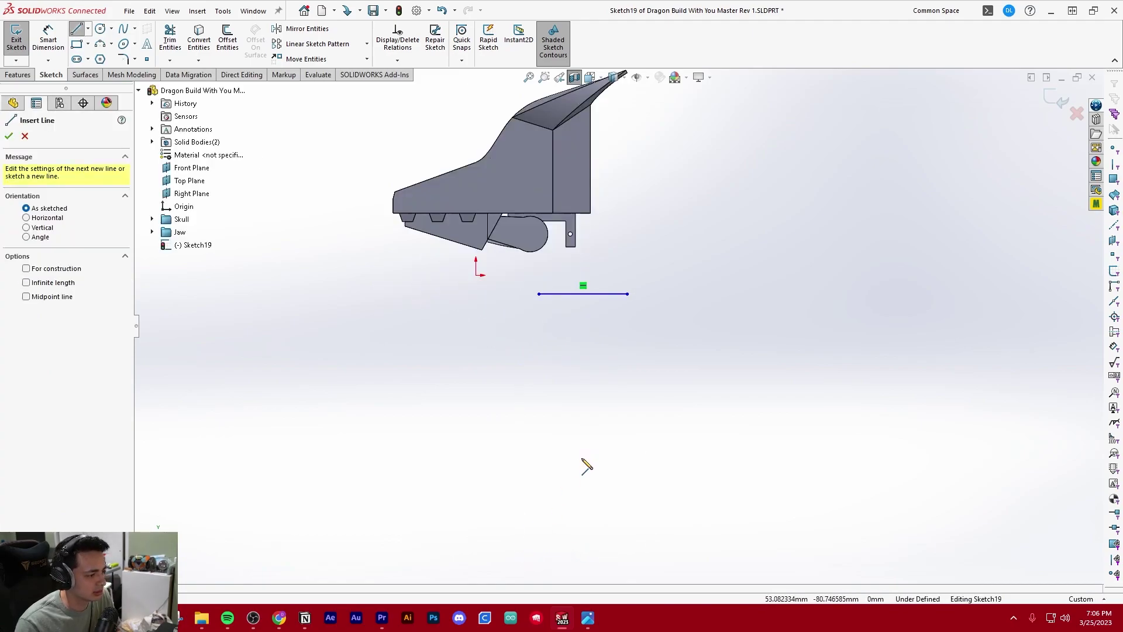
{"action": "left_click", "coordinate": [540, 466]}
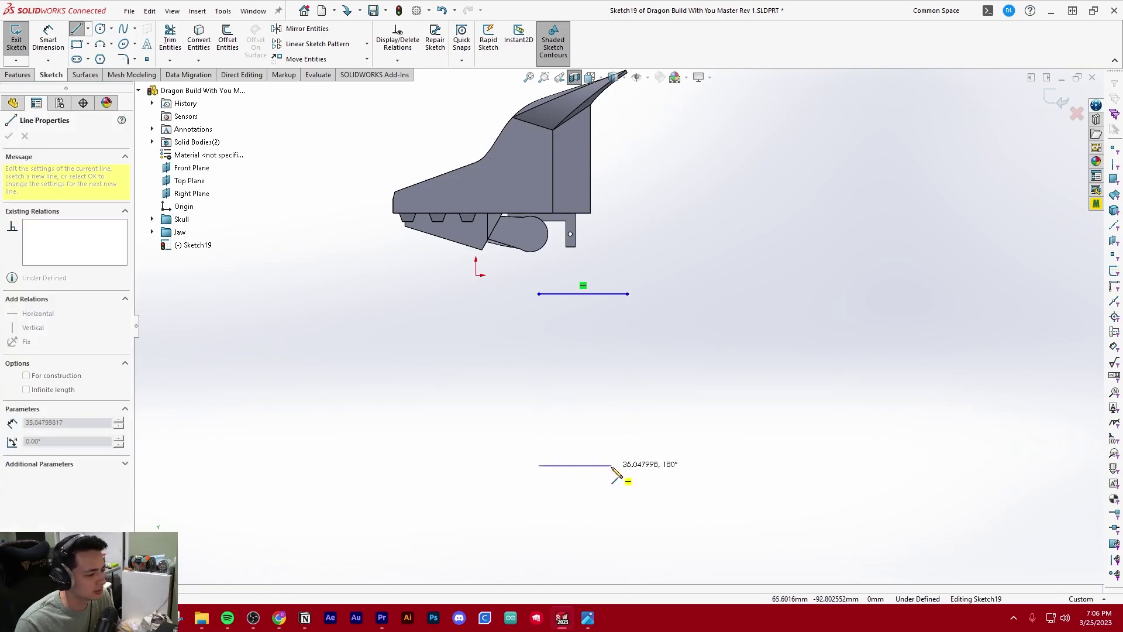
{"action": "double_click", "coordinate": [628, 467]}
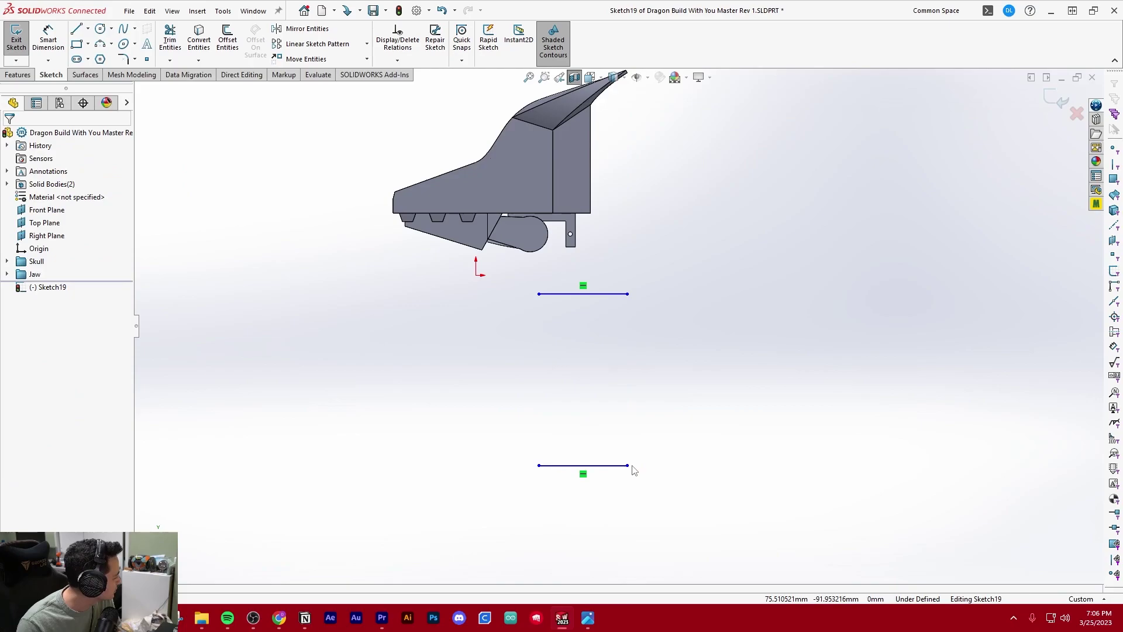
- Join the rear ends of the two horizontal lines with a vertical line about 83 mm long and make it construction geometry
{"action": "key", "text": "l"}
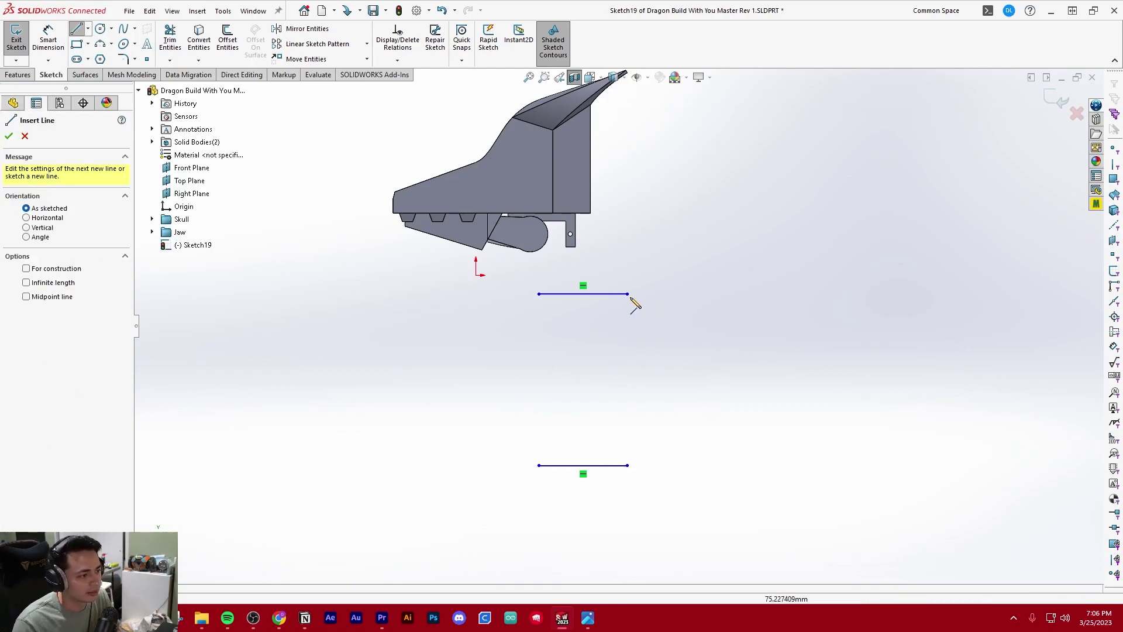
{"action": "left_click", "coordinate": [628, 294]}
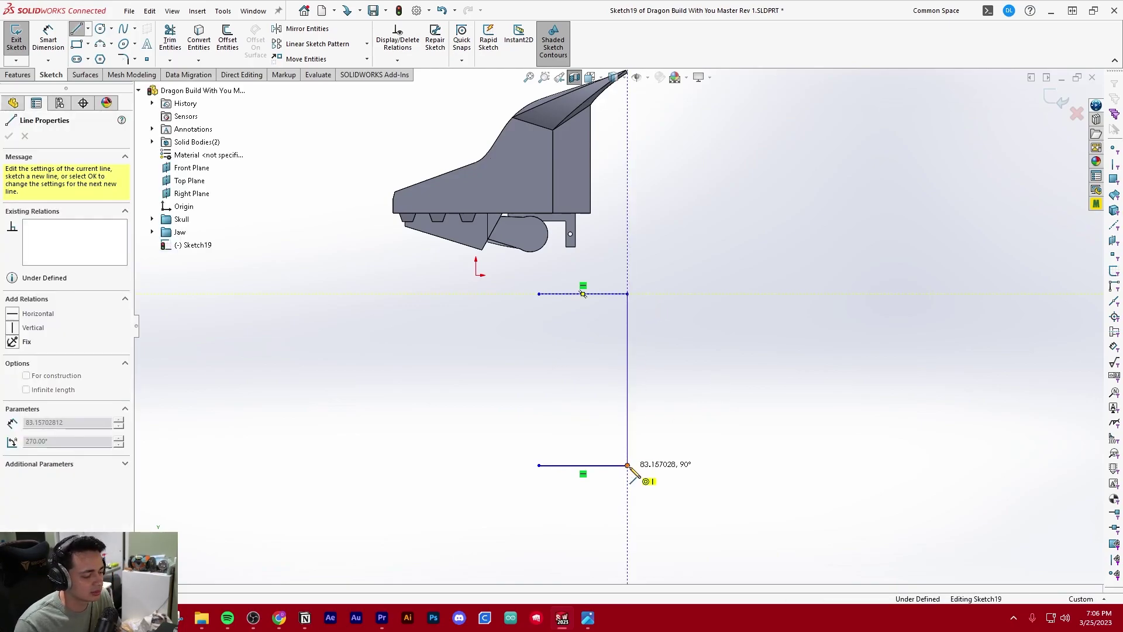
{"action": "double_click", "coordinate": [628, 466]}
{"action": "key", "text": "Escape"}
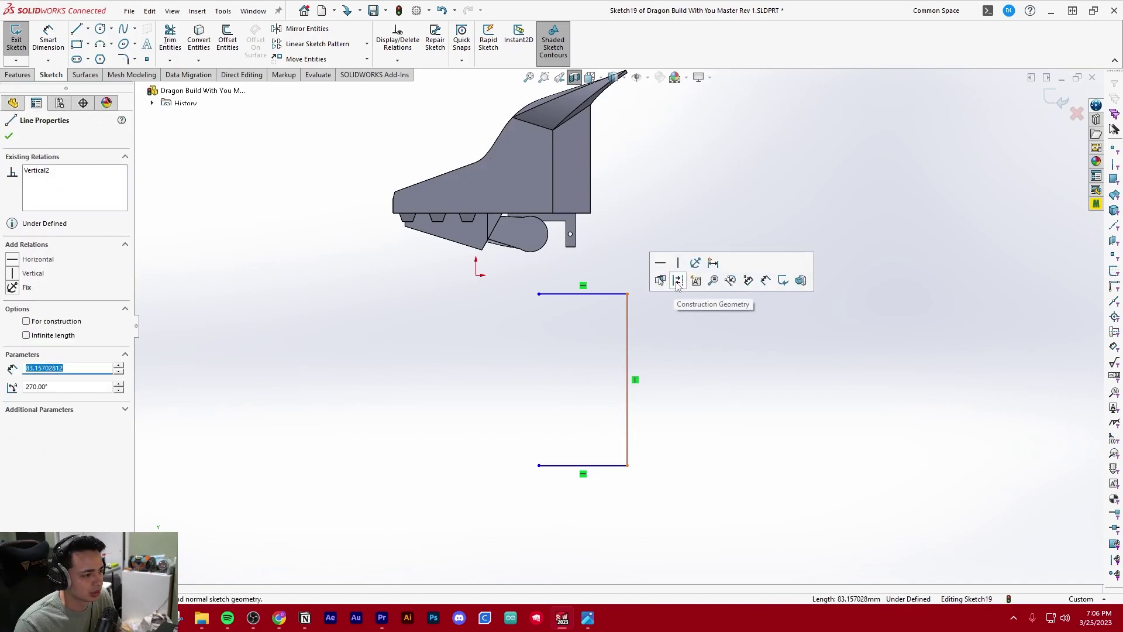
{"action": "left_click", "coordinate": [698, 383]}
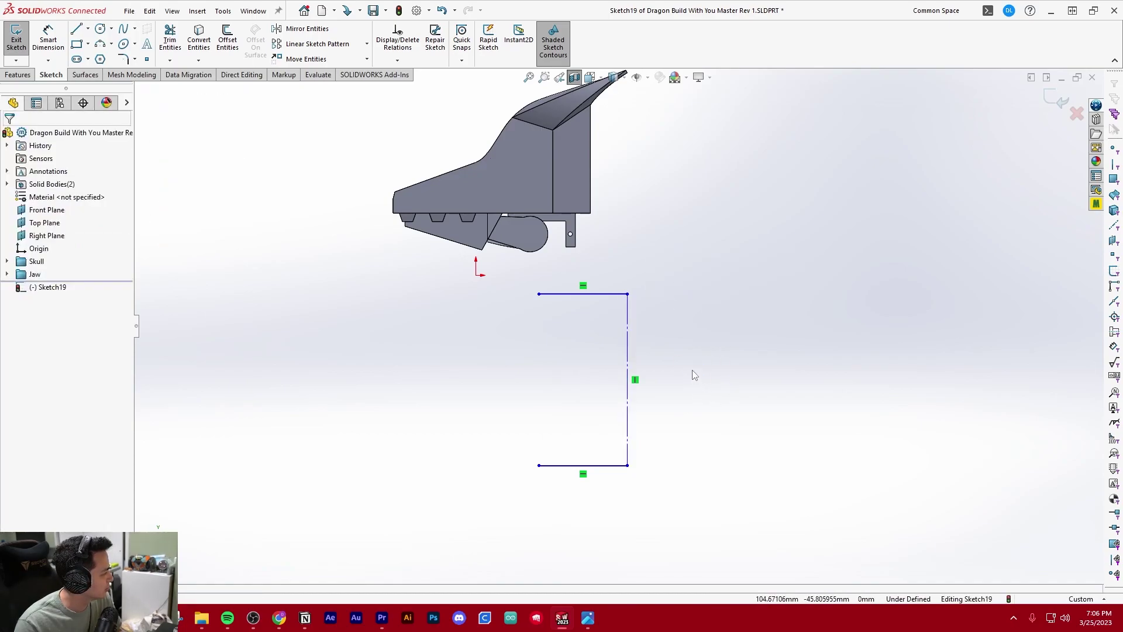
- Dimension the vertical construction line to a length of 130 mm
{"action": "key", "text": "d"}
{"action": "left_click", "coordinate": [614, 294]}
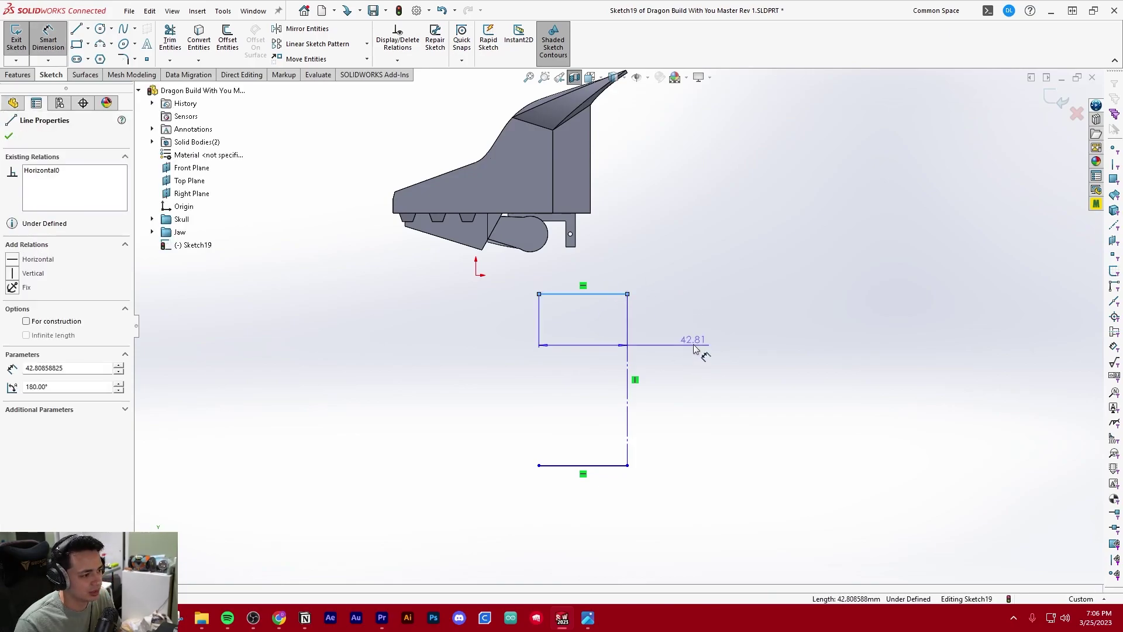
{"action": "key", "text": "Escape"}
{"action": "left_click", "coordinate": [628, 322]}
{"action": "left_click", "coordinate": [701, 367]}
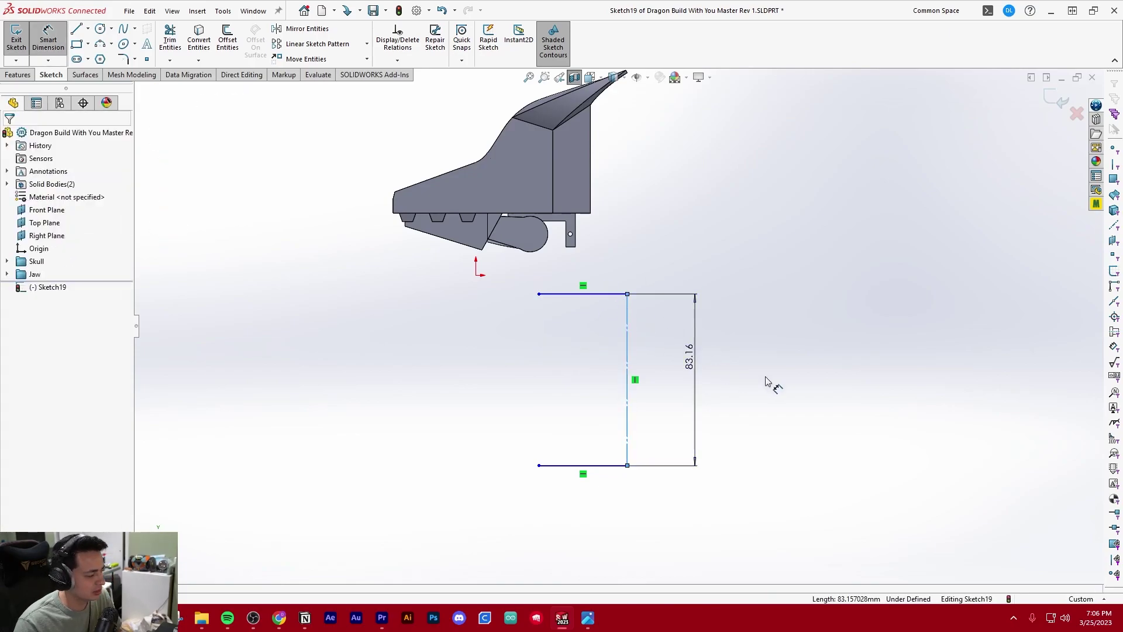
{"action": "type", "text": "100"}
{"action": "key", "text": "Return"}
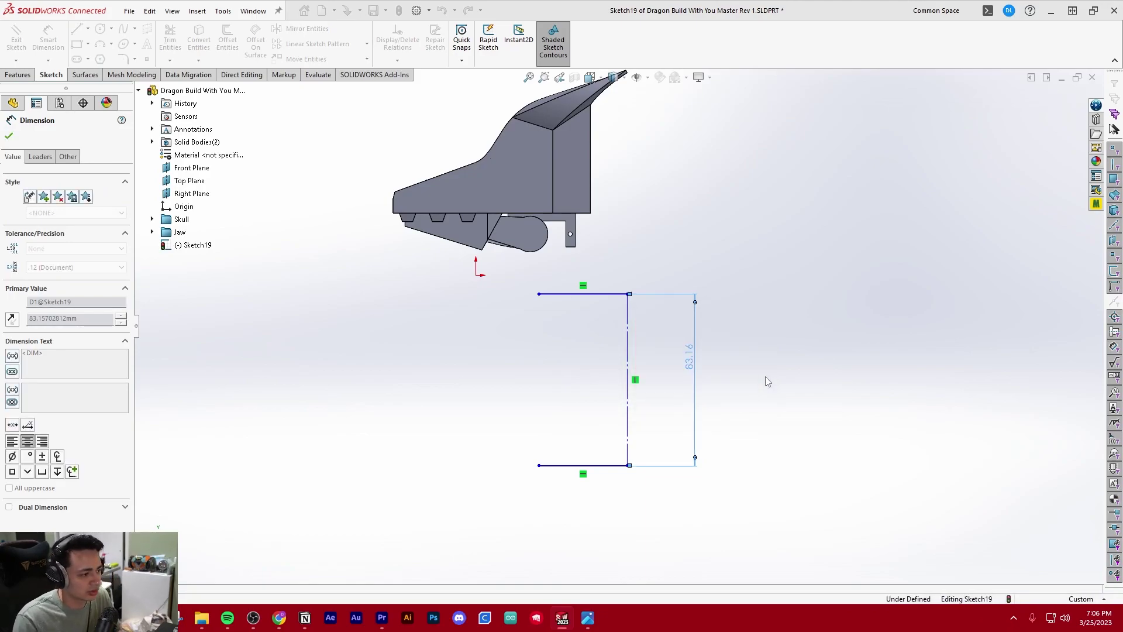
{"action": "key", "text": "Escape"}
{"action": "mouse_move", "coordinate": [628, 197]}
{"action": "left_mouse_down"}
{"action": "mouse_move", "coordinate": [633, 301]}
{"action": "mouse_move", "coordinate": [630, 276]}
{"action": "left_mouse_up"}
{"action": "left_click", "coordinate": [727, 278]}
{"action": "scroll", "coordinate": [702, 208], "scroll_direction": "down", "scroll_amount": 1}
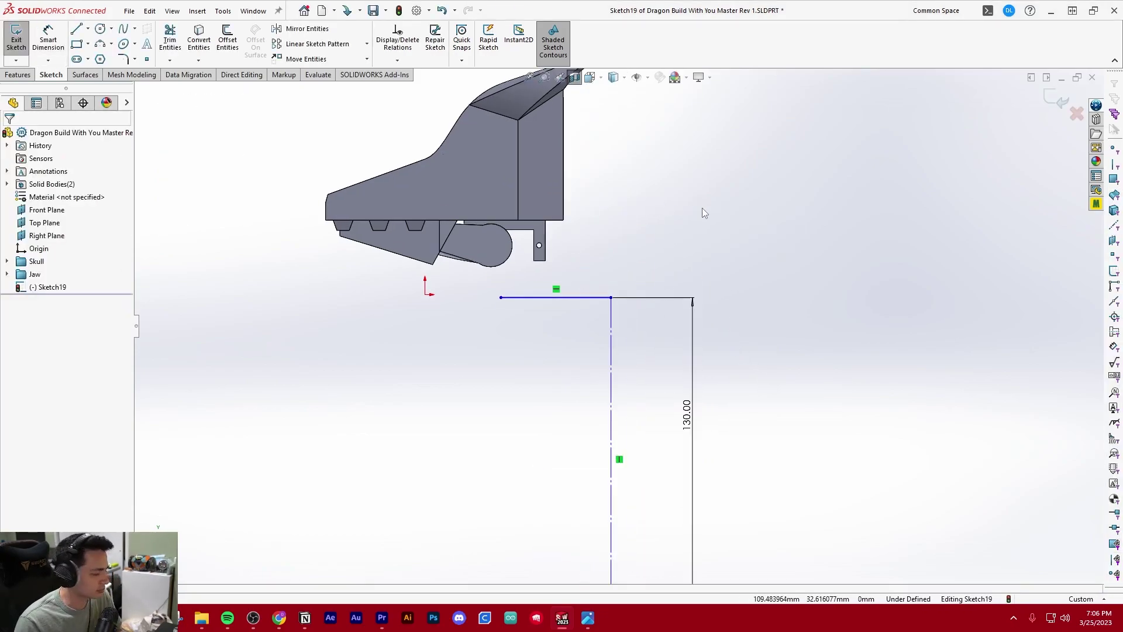
{"action": "scroll", "coordinate": [680, 213], "scroll_direction": "up", "scroll_amount": 2}
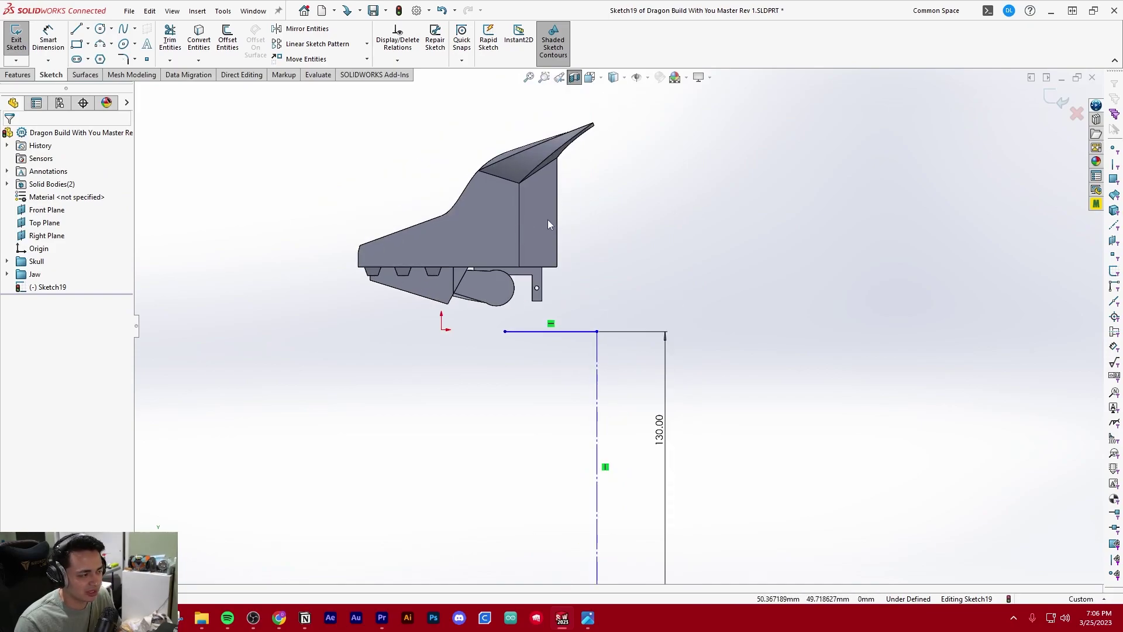
{"action": "scroll", "coordinate": [687, 327], "scroll_direction": "down", "scroll_amount": 1}
{"action": "key", "text": "d"}
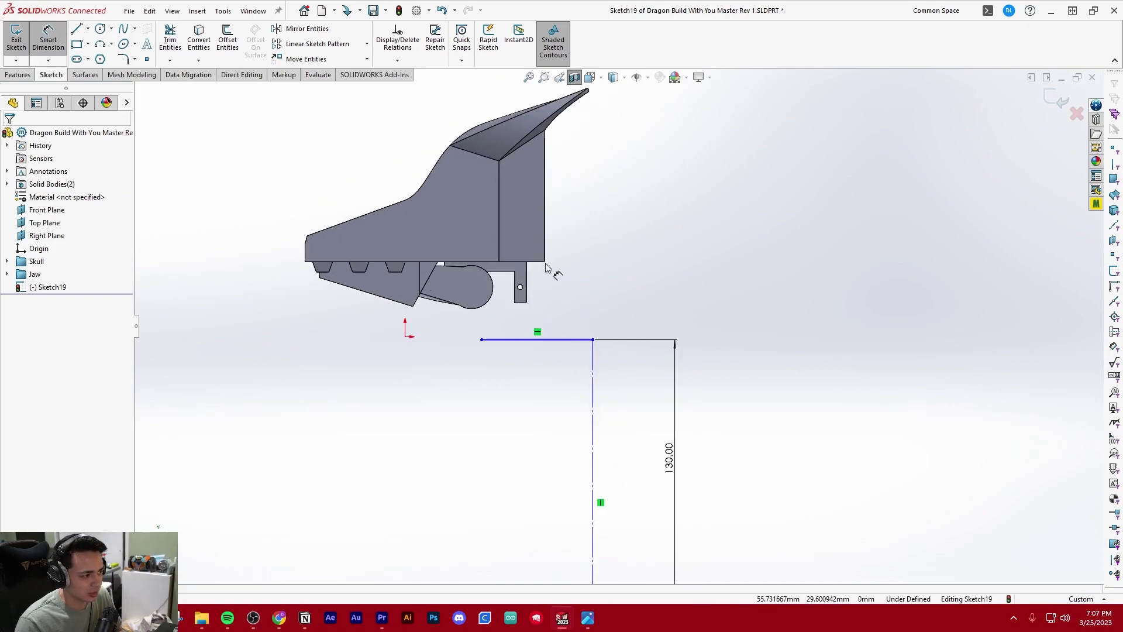
{"action": "scroll", "coordinate": [544, 262], "scroll_direction": "down", "scroll_amount": 1}
{"action": "middle_click_drag", "start_coordinate": [555, 275], "coordinate": [508, 261]}
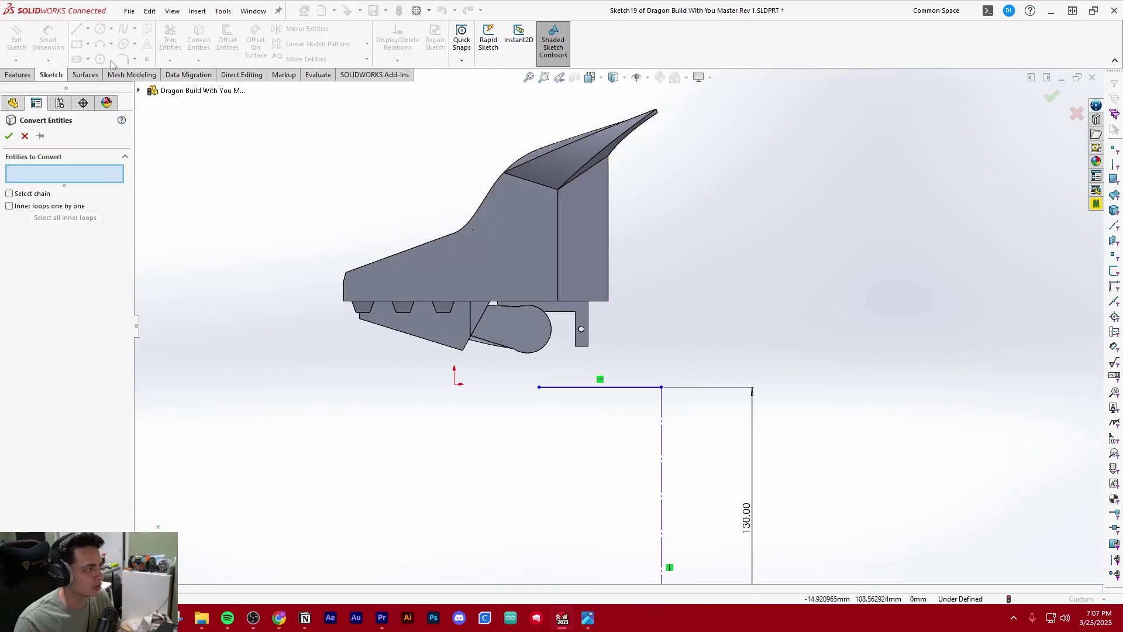
{"action": "left_click", "coordinate": [610, 193]}
{"action": "key", "text": "Return"}
{"action": "key", "text": "d"}
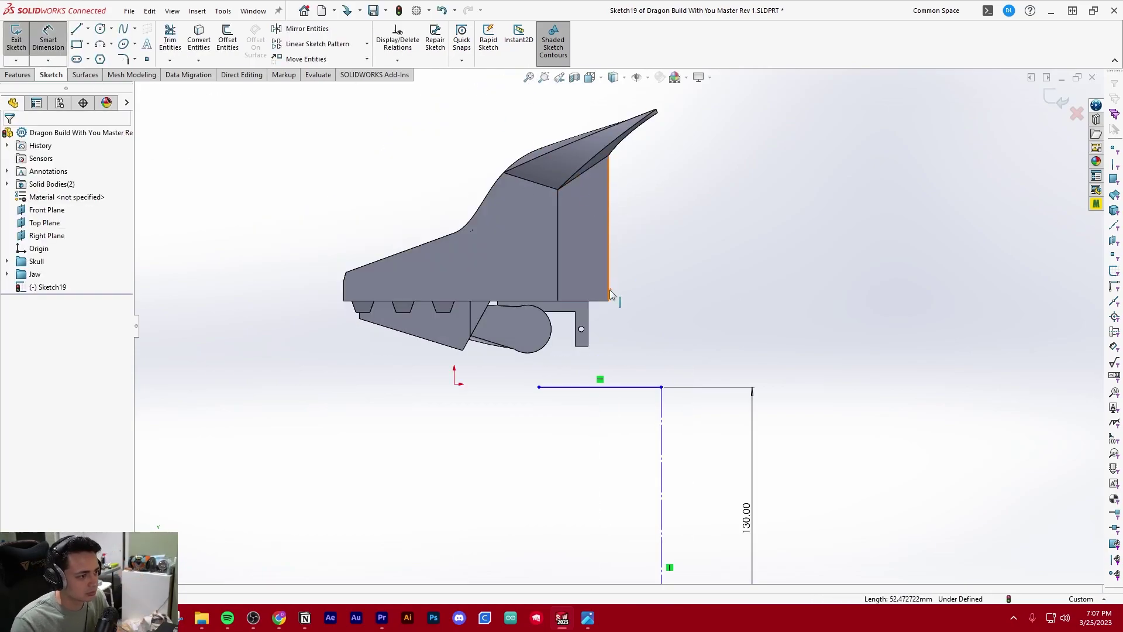
{"action": "left_click", "coordinate": [610, 245]}
{"action": "key", "text": "Escape"}
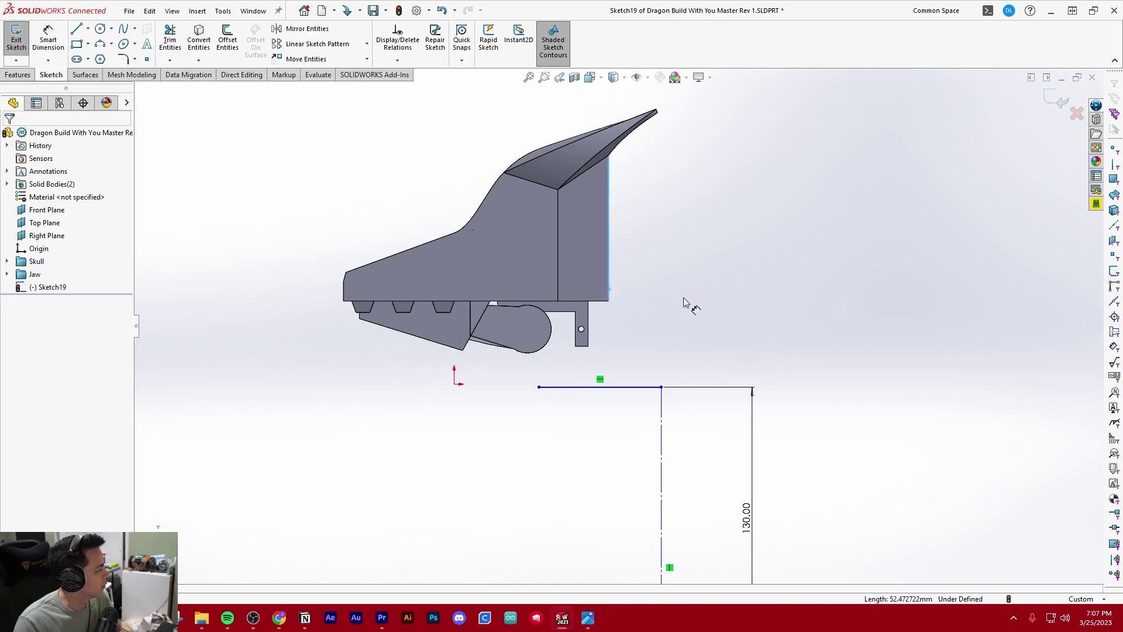
- Dimension the horizontal distance between the skull's rear edge and the upper line's rear endpoint to 5 mm
{"action": "scroll", "coordinate": [738, 302], "scroll_direction": "up", "scroll_amount": 2}
{"action": "scroll", "coordinate": [767, 351], "scroll_direction": "down", "scroll_amount": 2}
{"action": "key", "text": "d"}
{"action": "left_click", "coordinate": [542, 267]}
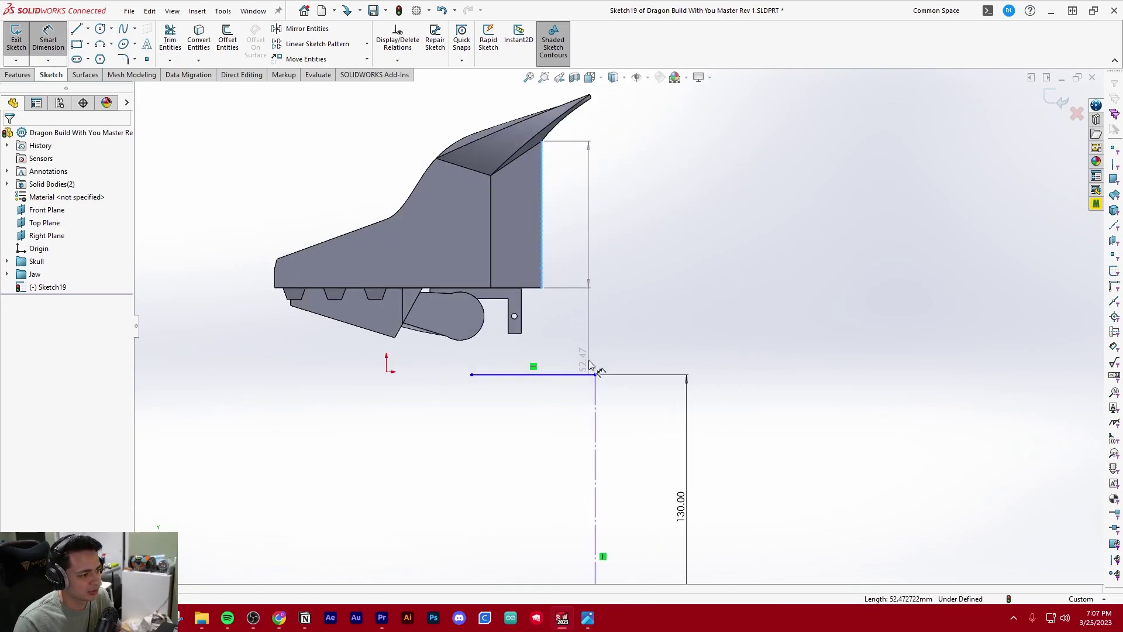
{"action": "left_click", "coordinate": [595, 374]}
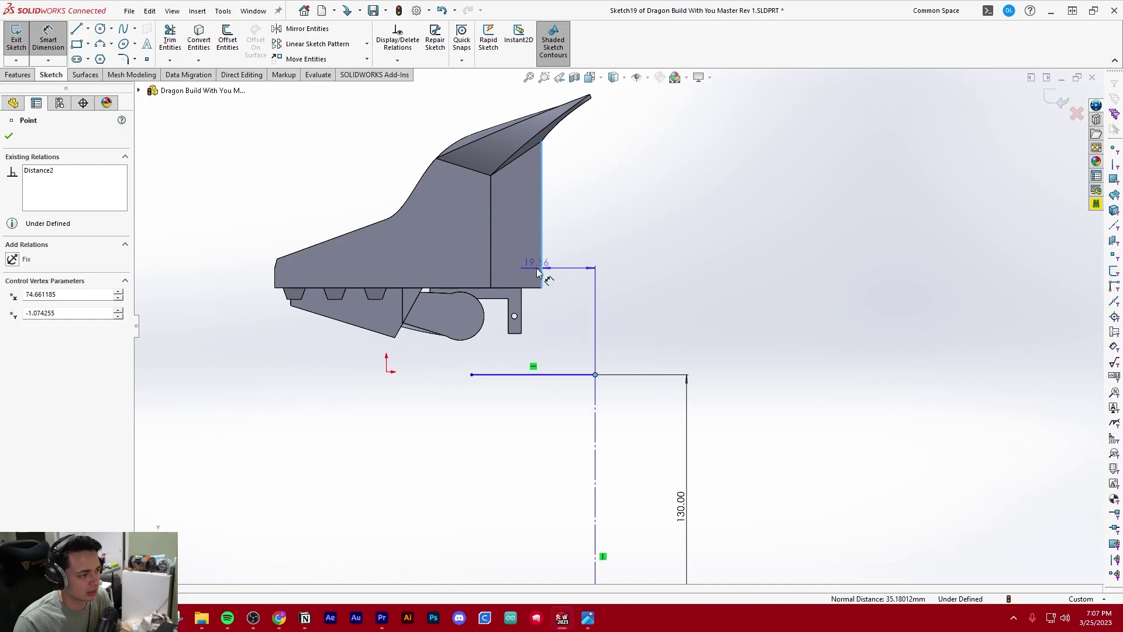
{"action": "left_click", "coordinate": [628, 341]}
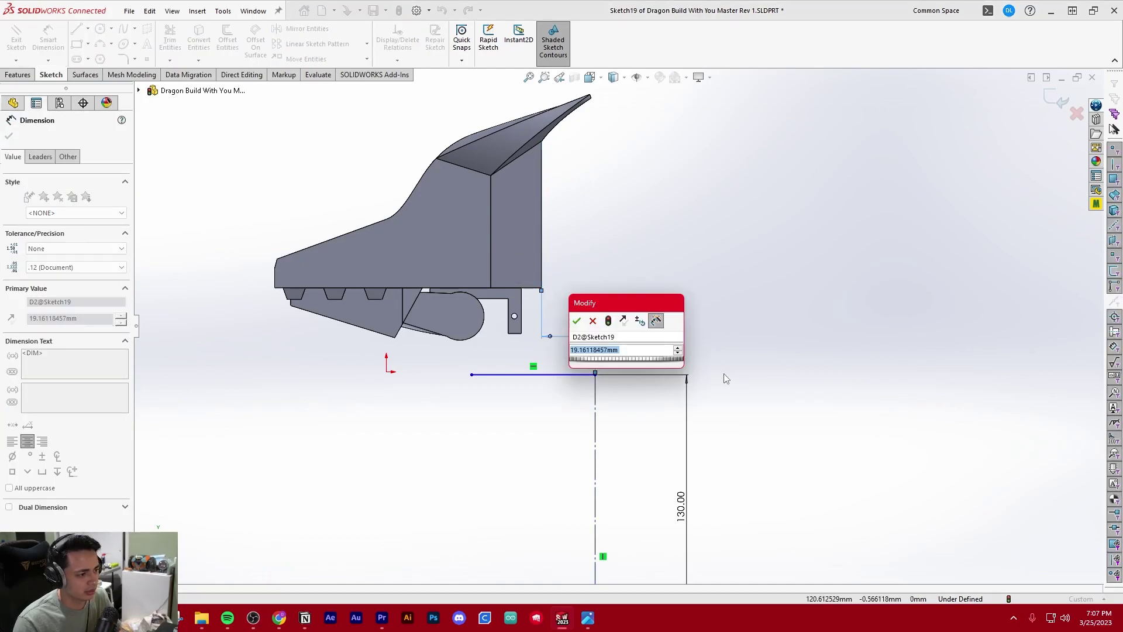
{"action": "type", "text": "5"}
{"action": "key", "text": "Return"}
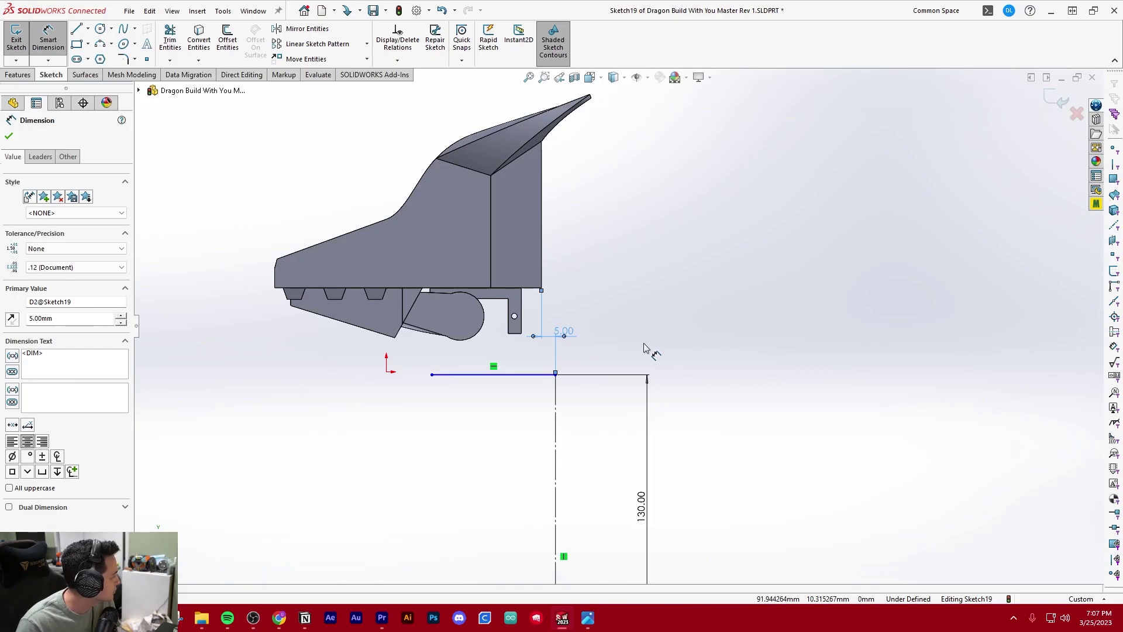
{"action": "key", "text": "Escape"}
{"action": "key", "text": "Escape"}
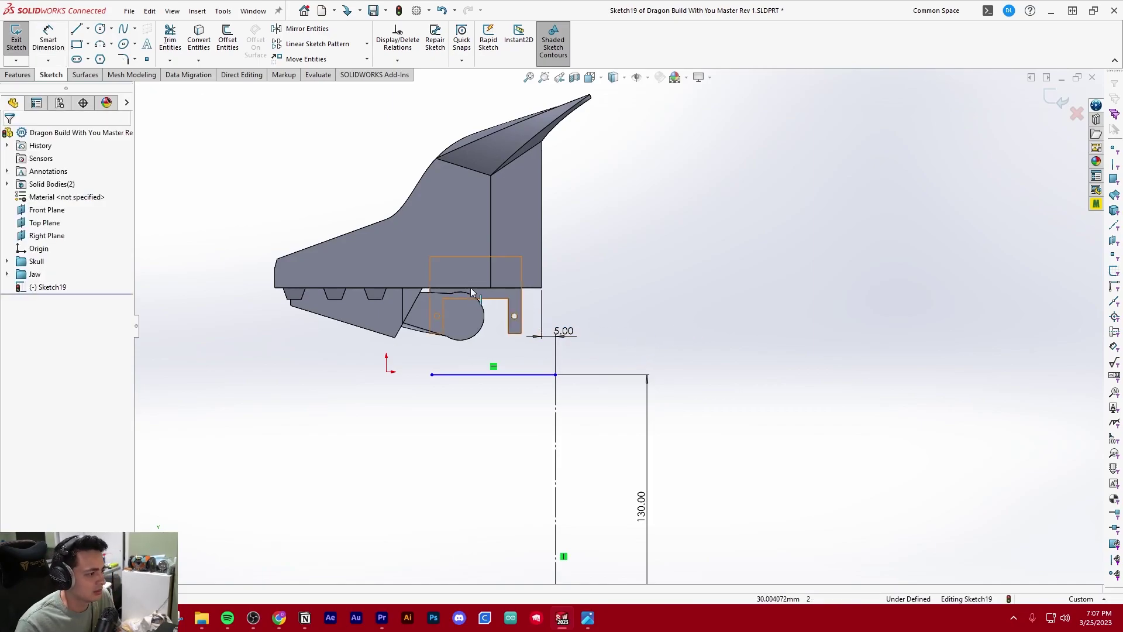
- Dimension the vertical distance between the skull's bottom edge and the upper horizontal line to 30 mm
{"action": "key", "text": "d"}
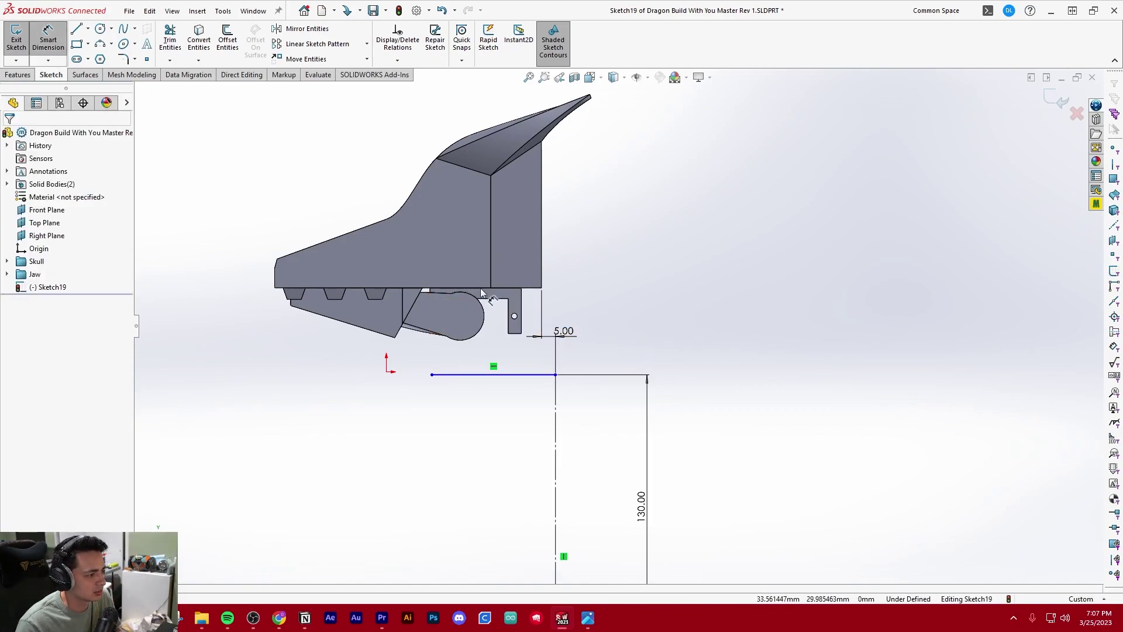
{"action": "left_click", "coordinate": [458, 374]}
{"action": "left_click", "coordinate": [429, 348]}
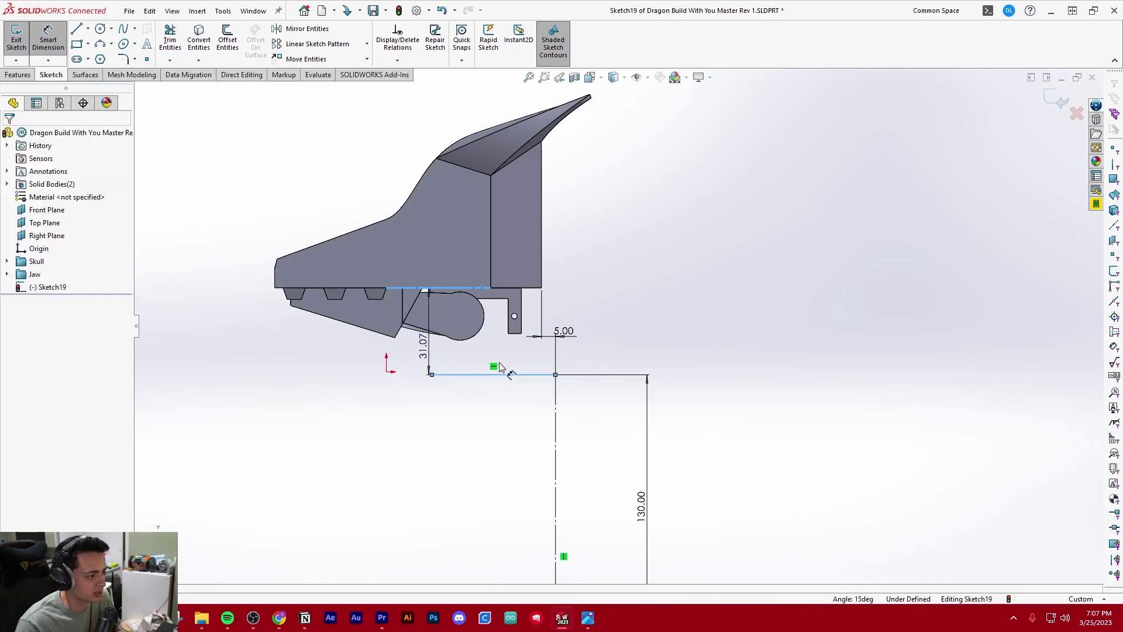
{"action": "type", "text": "30"}
{"action": "key", "text": "Return"}
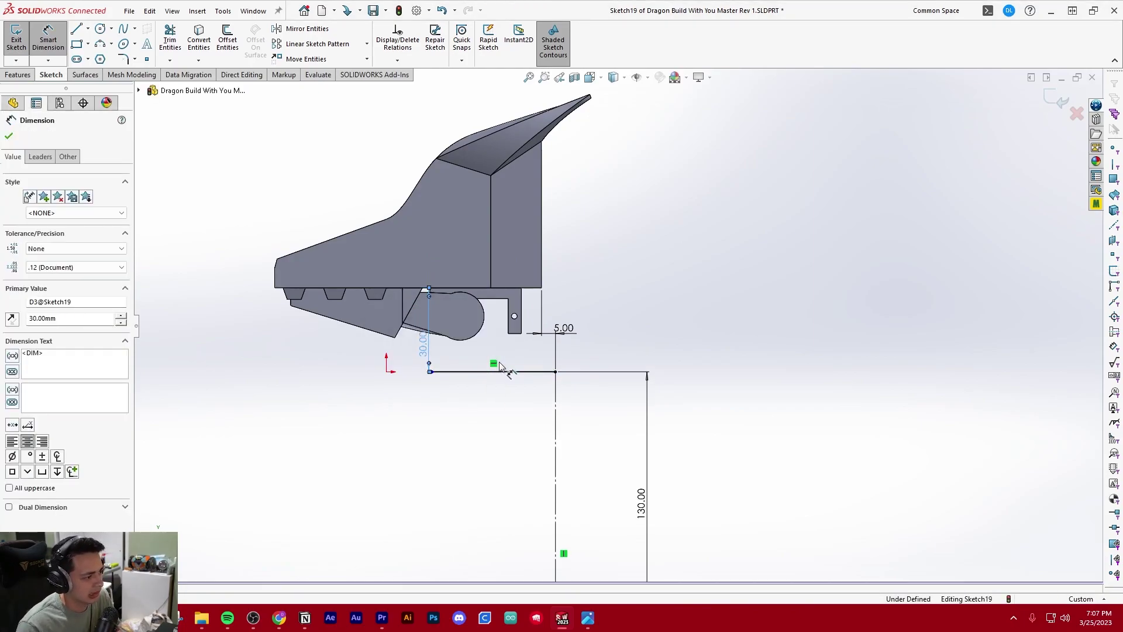
{"action": "key", "text": "Escape"}
- Dimension the upper horizontal line's length to 30 mm
{"action": "key", "text": "f"}
{"action": "key", "text": "d"}
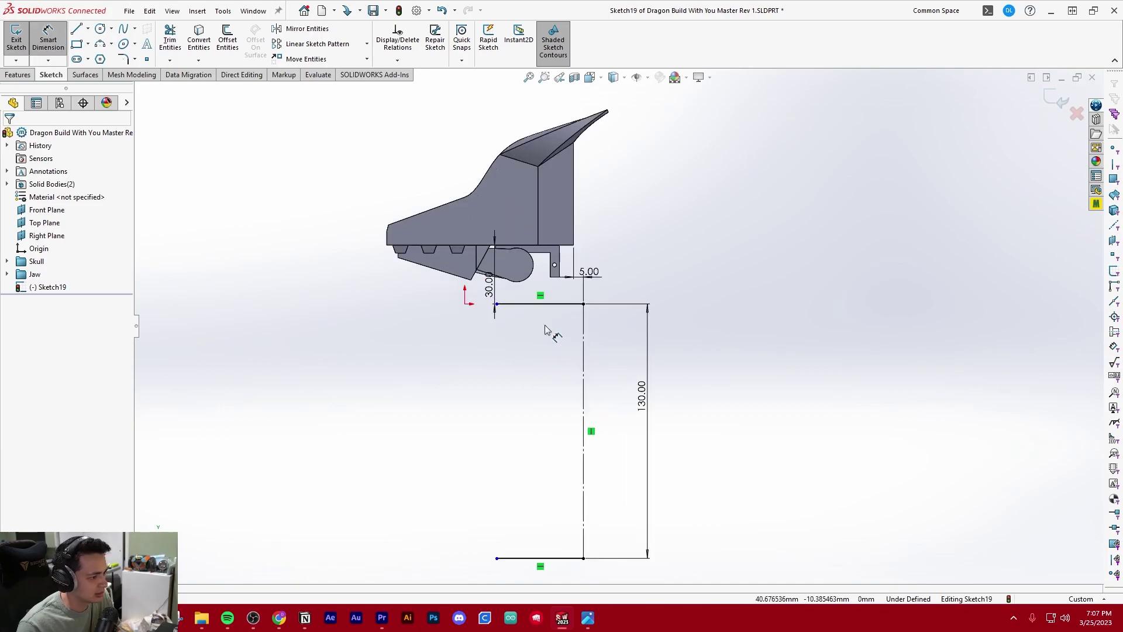
{"action": "left_click", "coordinate": [522, 309]}
{"action": "left_click", "coordinate": [532, 347]}
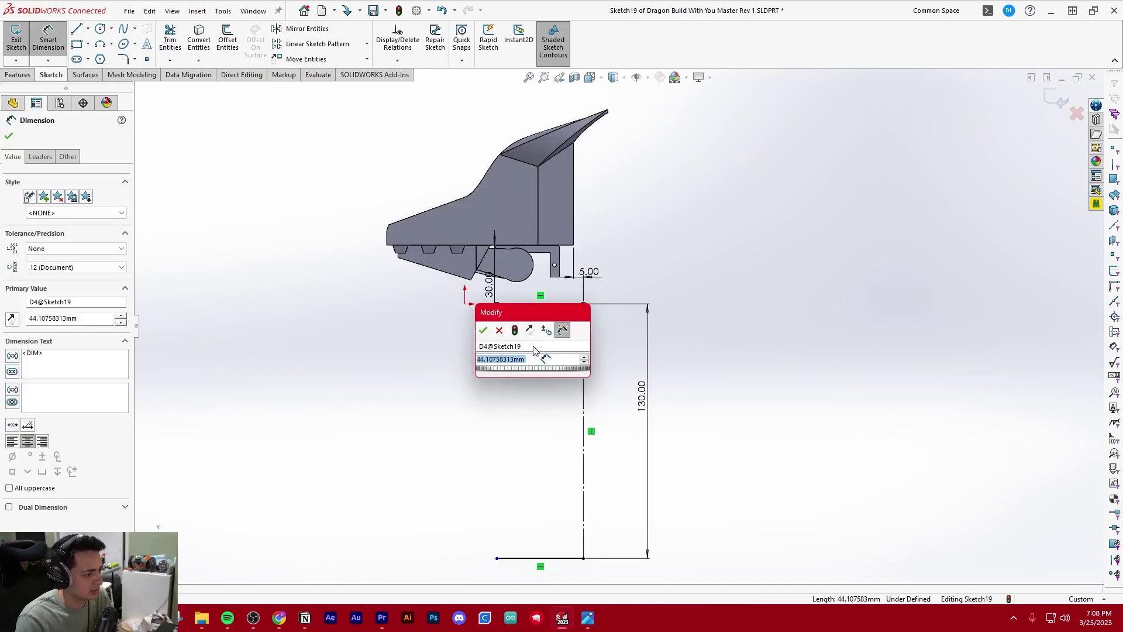
{"action": "type", "text": "30"}
{"action": "key", "text": "Return"}
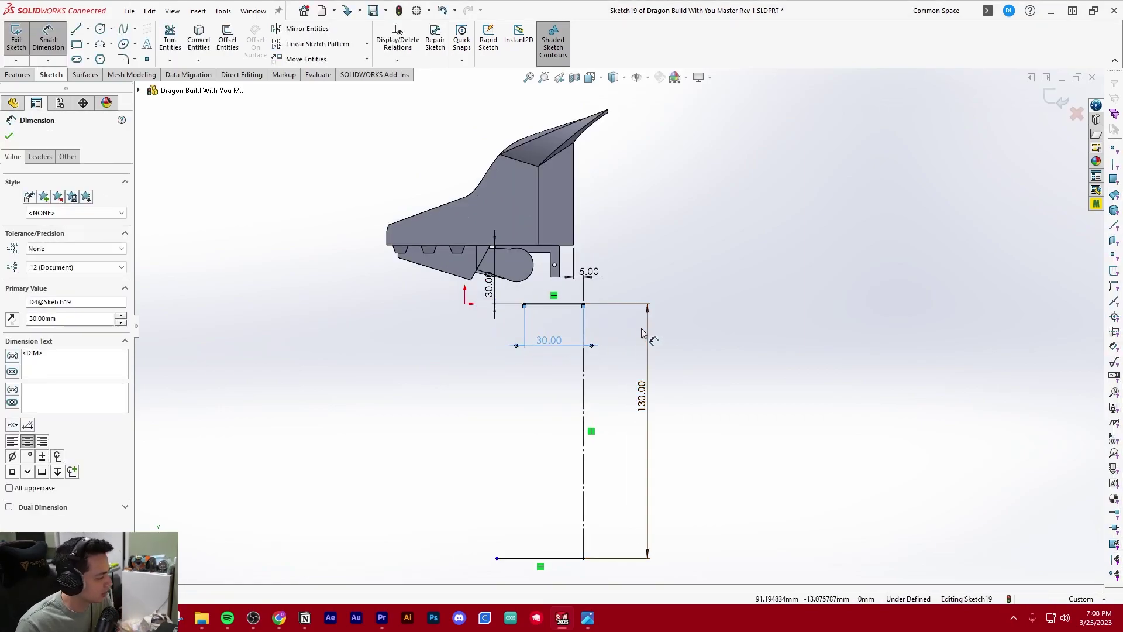
- Dimension the lower horizontal line's length to 40 mm
{"action": "key", "text": "Escape"}
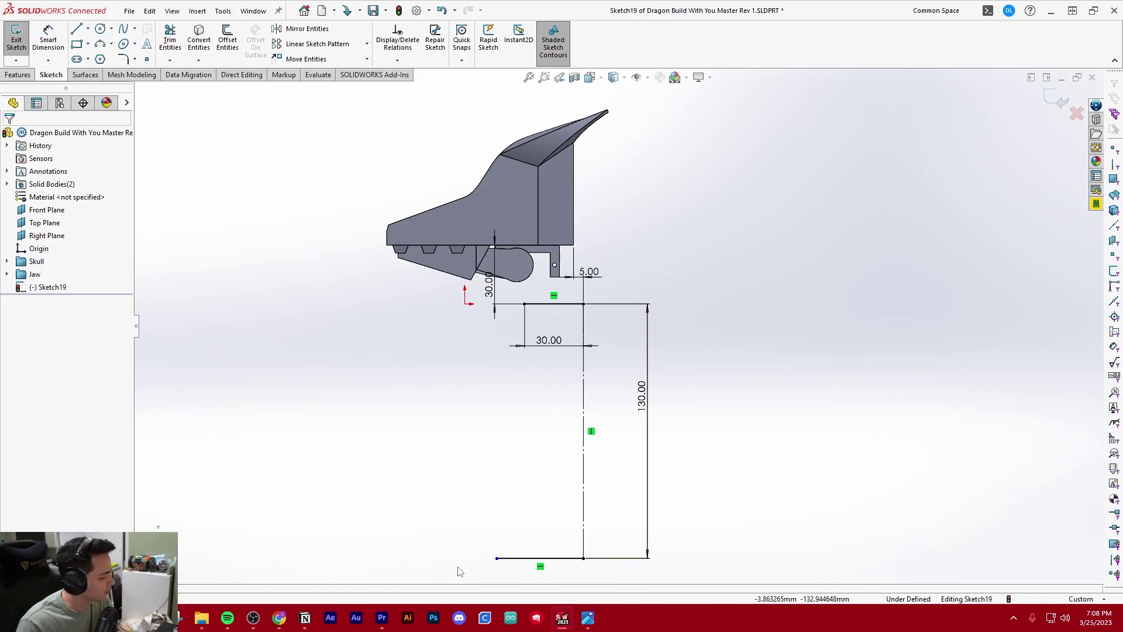
{"action": "key", "text": "d"}
{"action": "left_click", "coordinate": [536, 539]}
{"action": "scroll", "coordinate": [537, 539], "scroll_direction": "up", "scroll_amount": 2}
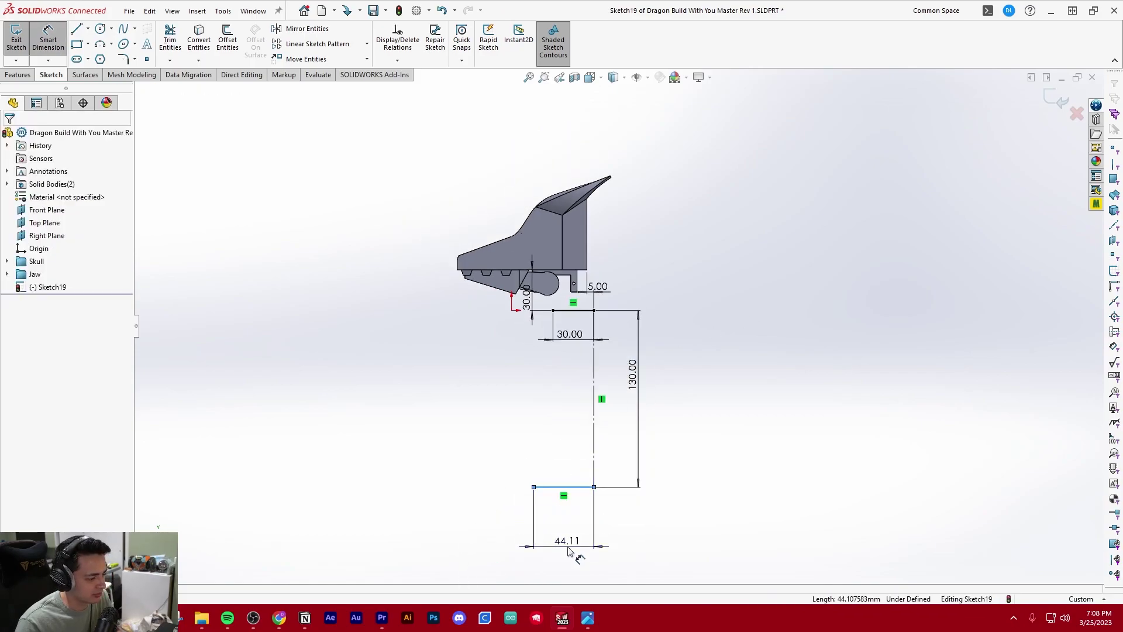
{"action": "left_click", "coordinate": [567, 550]}
{"action": "type", "text": "40"}
{"action": "key", "text": "Return"}
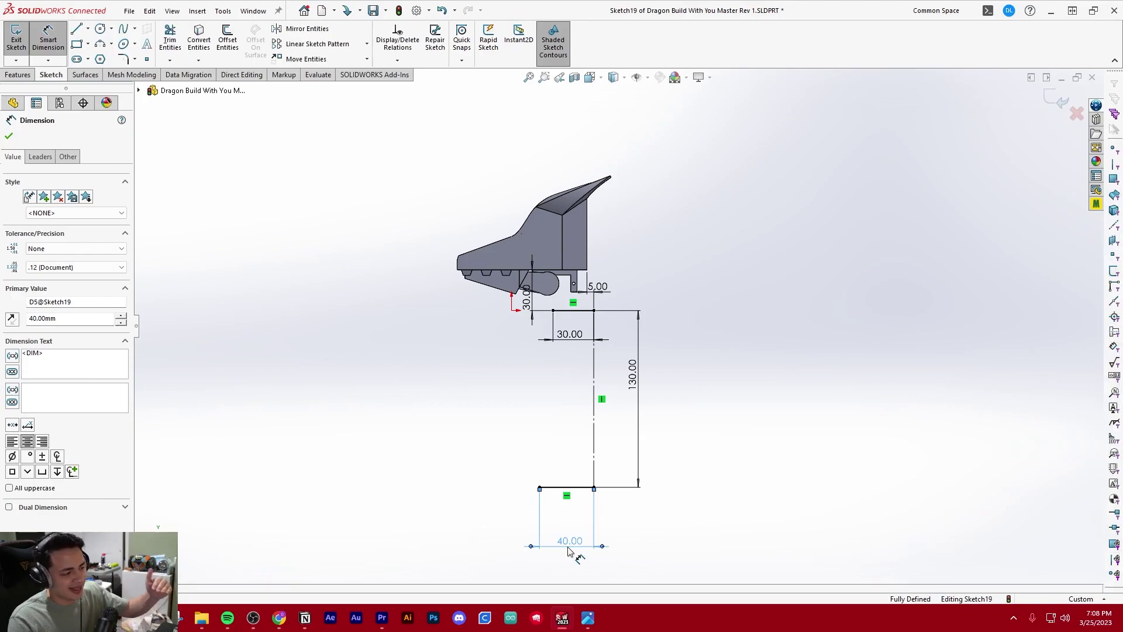
{"action": "left_click", "coordinate": [707, 428]}
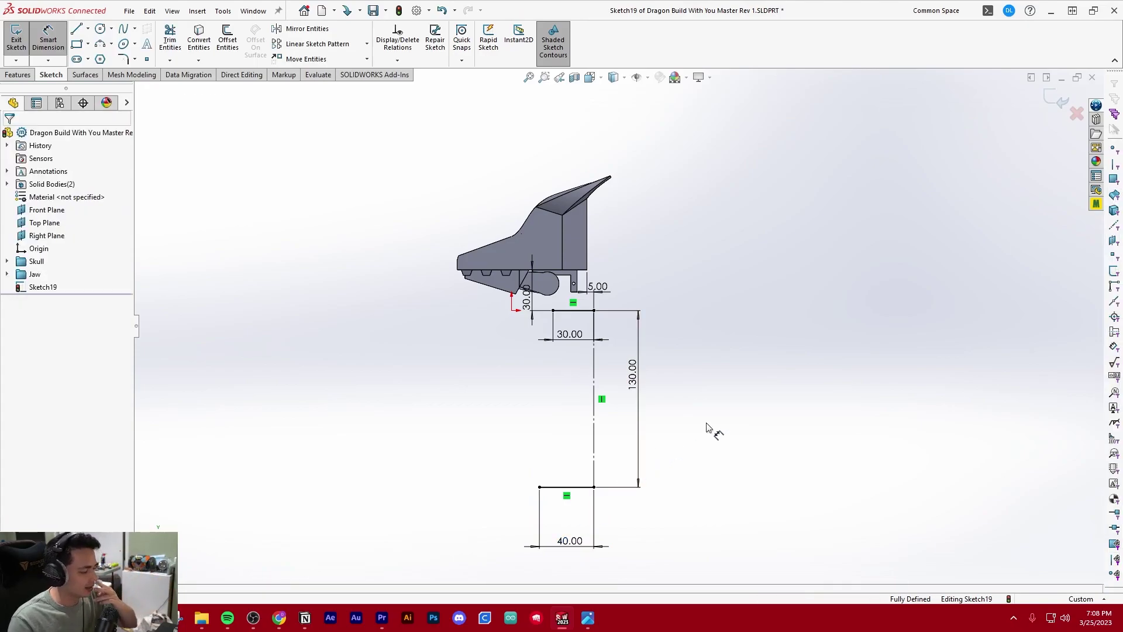
- Draw a forward-bulging spline from the upper line's front endpoint through two interior points to the lower line's front endpoint
{"action": "scroll", "coordinate": [686, 427], "scroll_direction": "down", "scroll_amount": 3}
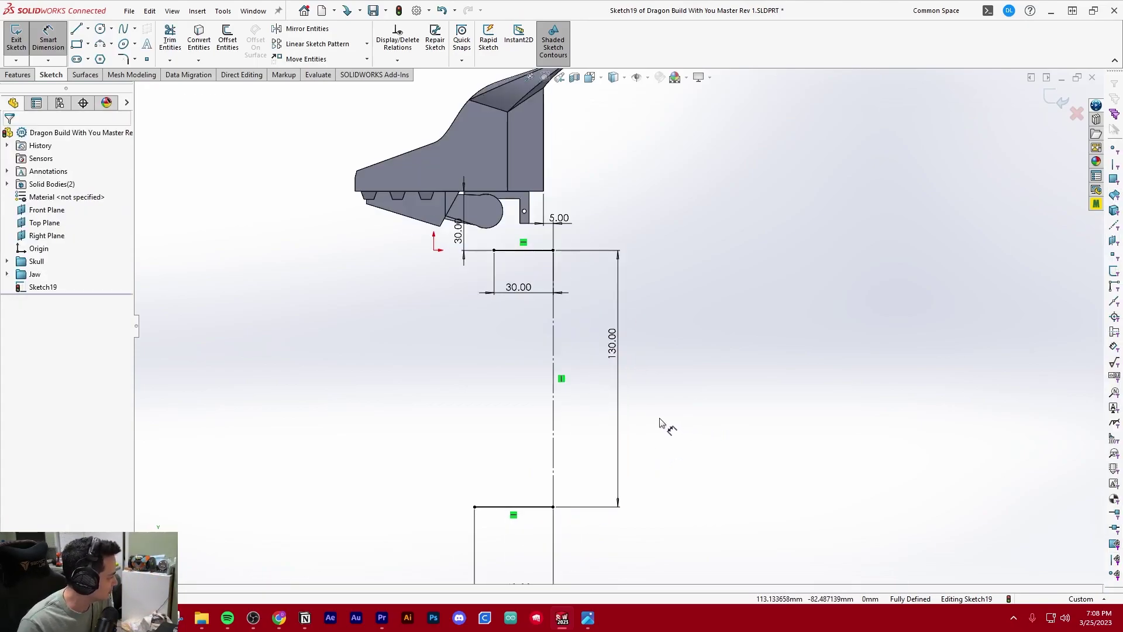
{"action": "scroll", "coordinate": [673, 398], "scroll_direction": "down", "scroll_amount": 1}
{"action": "scroll", "coordinate": [679, 395], "scroll_direction": "up", "scroll_amount": 1}
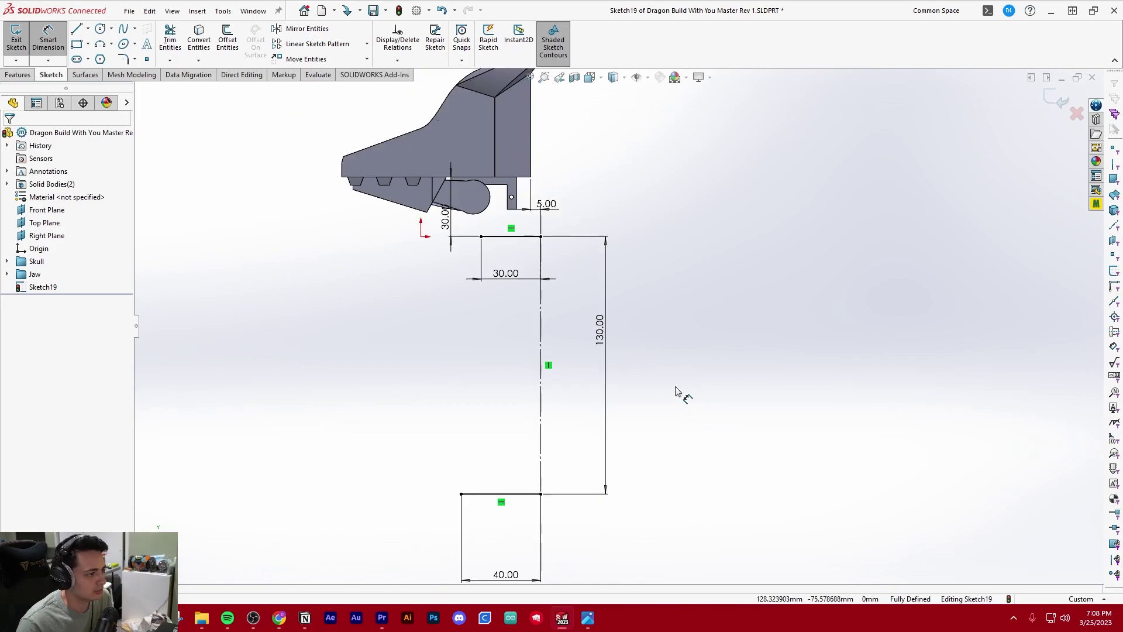
{"action": "left_click", "coordinate": [124, 30]}
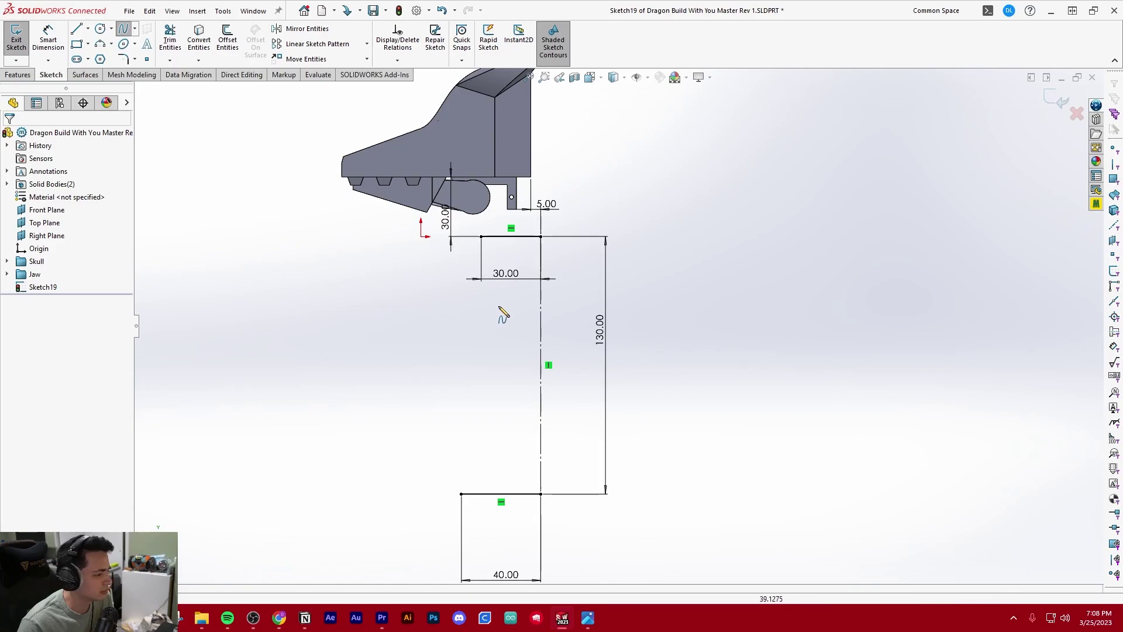
{"action": "left_click", "coordinate": [481, 236]}
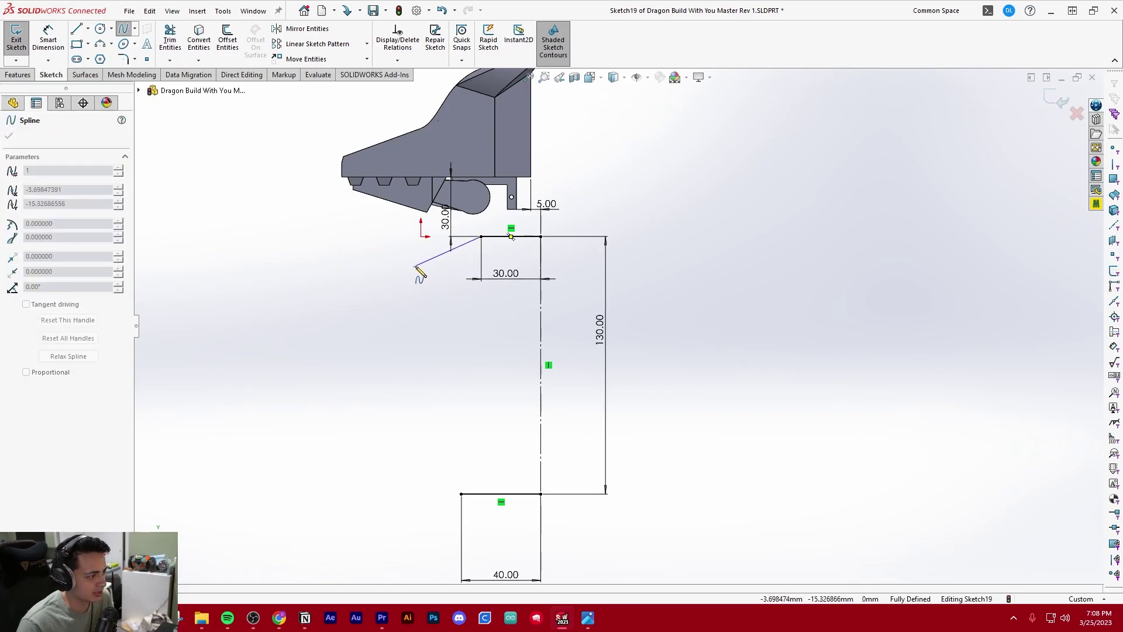
{"action": "left_click", "coordinate": [431, 265]}
{"action": "left_click", "coordinate": [396, 417]}
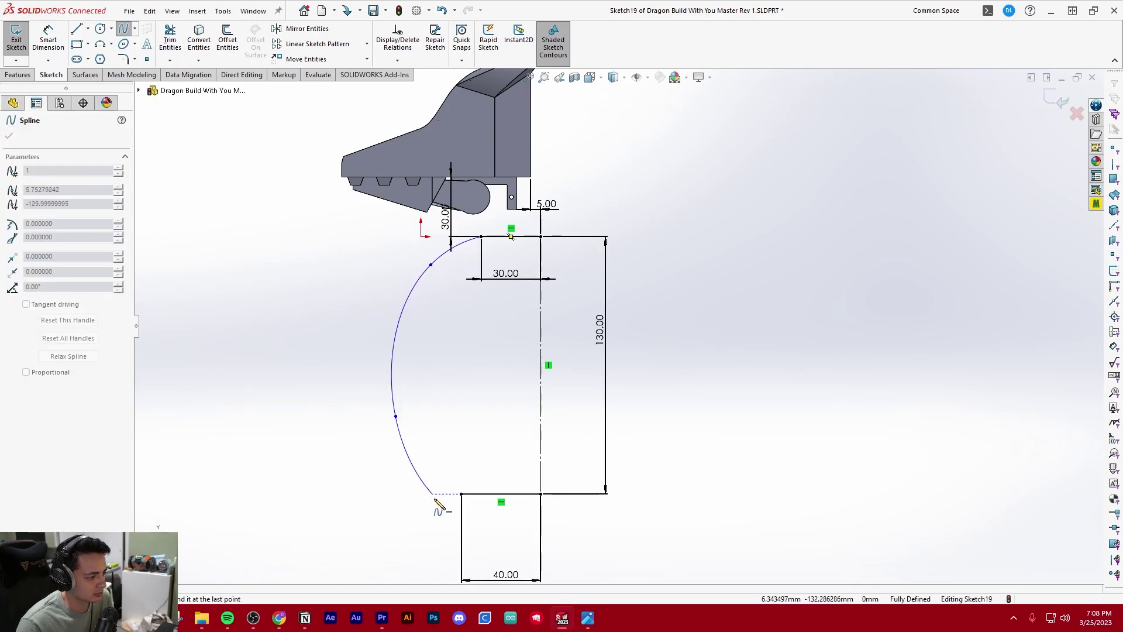
{"action": "double_click", "coordinate": [461, 495]}
{"action": "key", "text": "Escape"}
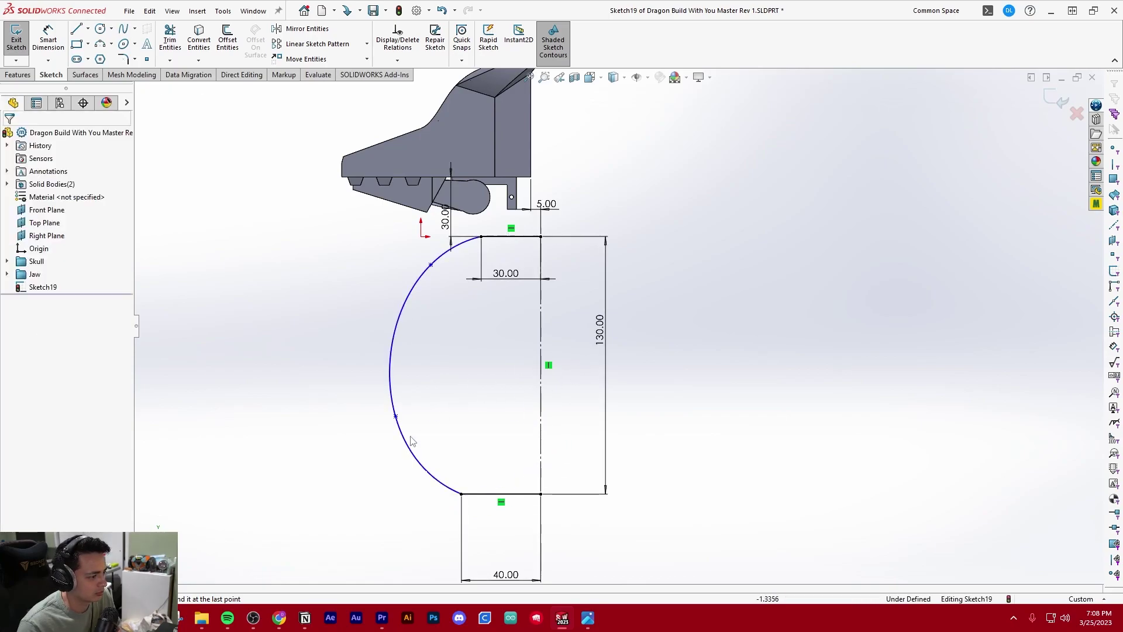
- Make the spline tangent to the lower horizontal line
{"action": "left_click", "coordinate": [440, 486]}
{"action": "left_click", "coordinate": [477, 494], "text": "ctrl"}
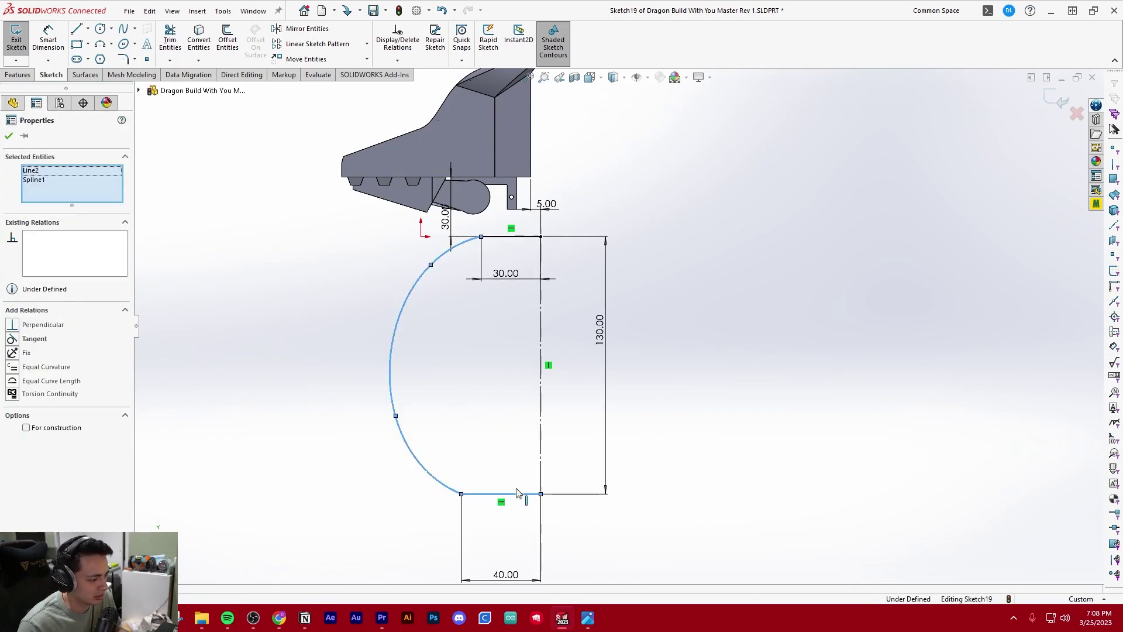
{"action": "key", "text": "Escape"}
{"action": "left_click", "coordinate": [437, 481]}
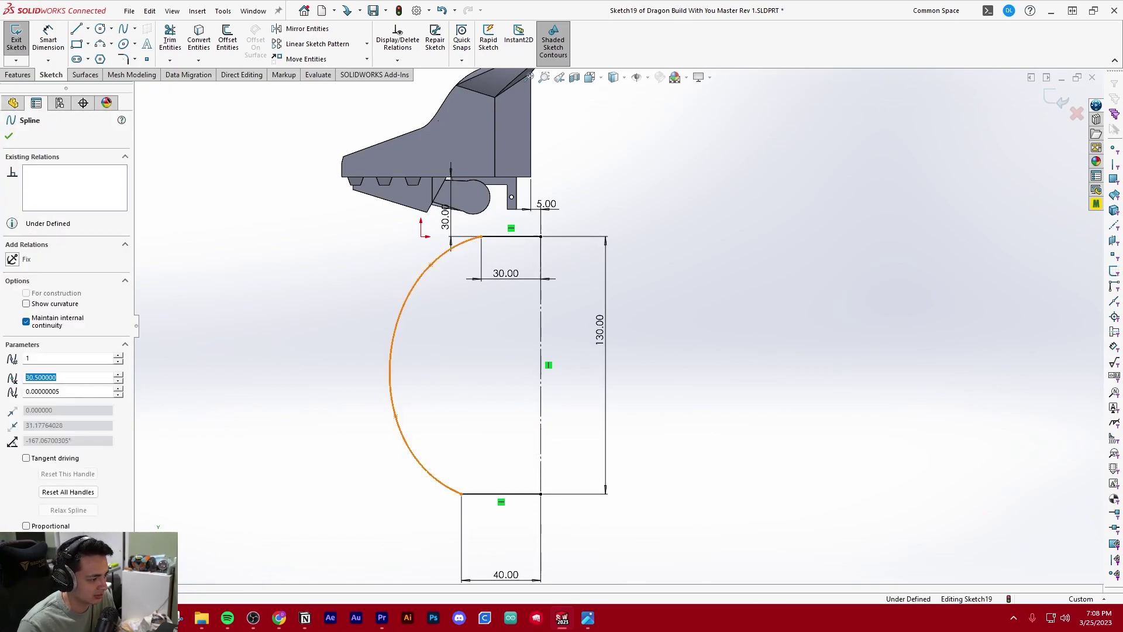
{"action": "left_click", "coordinate": [477, 493], "text": "ctrl"}
{"action": "left_click", "coordinate": [524, 440]}
{"action": "left_click", "coordinate": [448, 393]}
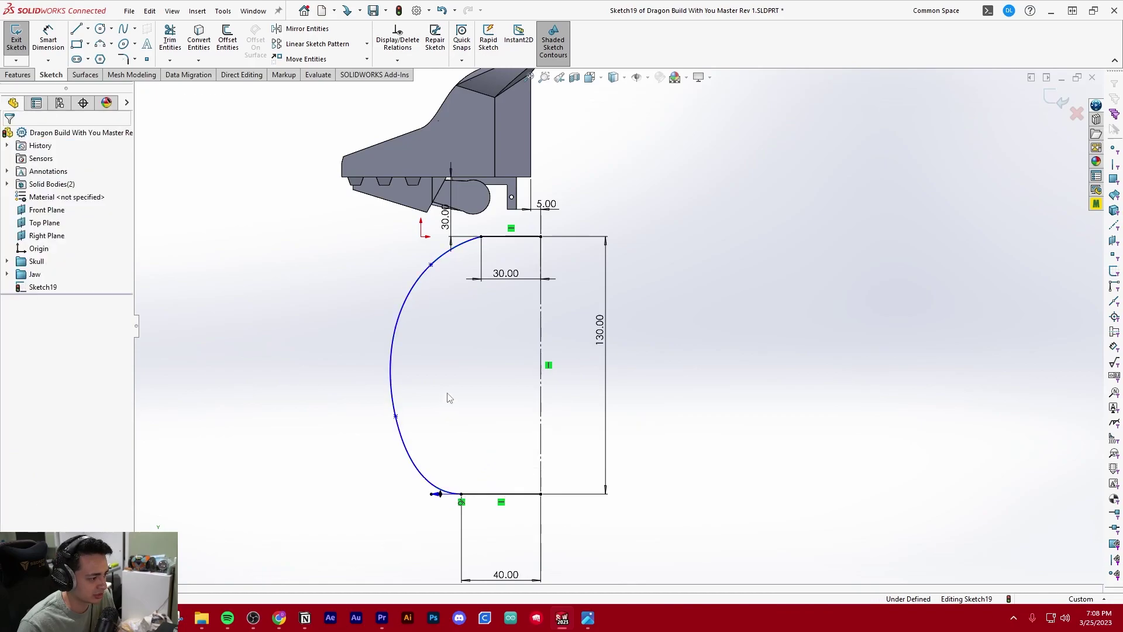
- Slim the spline by moving its upper interior point inward and its lower interior point to about X -9.9, Y -88.3 mm
{"action": "left_click_drag", "start_coordinate": [396, 416], "coordinate": [414, 446]}
{"action": "left_click", "coordinate": [436, 339]}
{"action": "left_click_drag", "start_coordinate": [430, 264], "coordinate": [453, 255]}
{"action": "left_click_drag", "start_coordinate": [417, 296], "coordinate": [436, 274]}
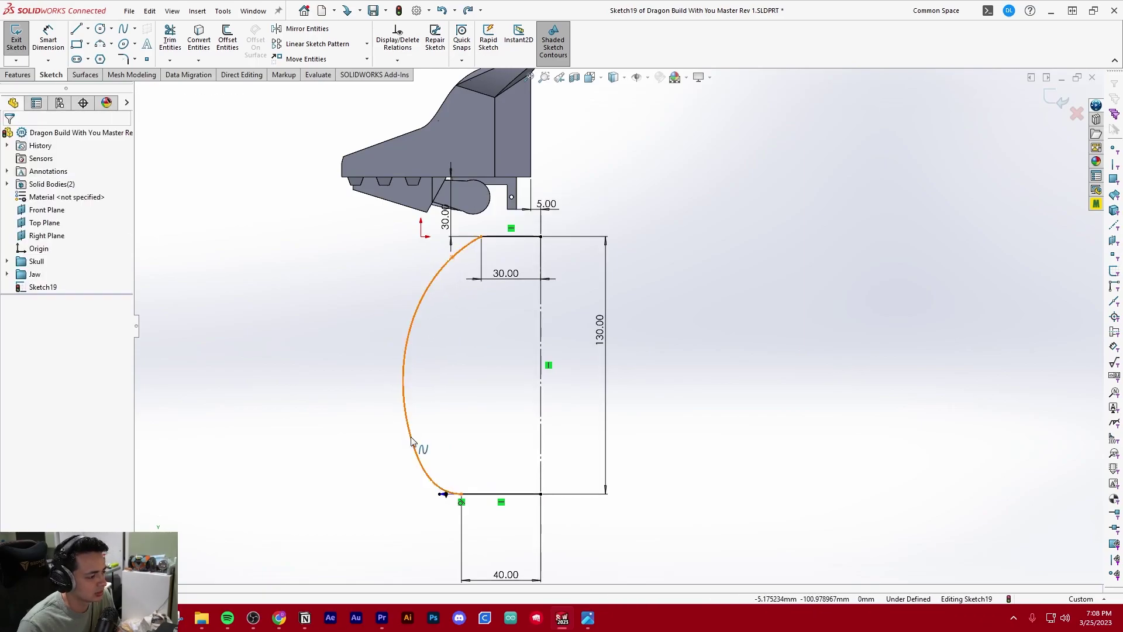
{"action": "left_click_drag", "start_coordinate": [414, 446], "coordinate": [404, 416]}
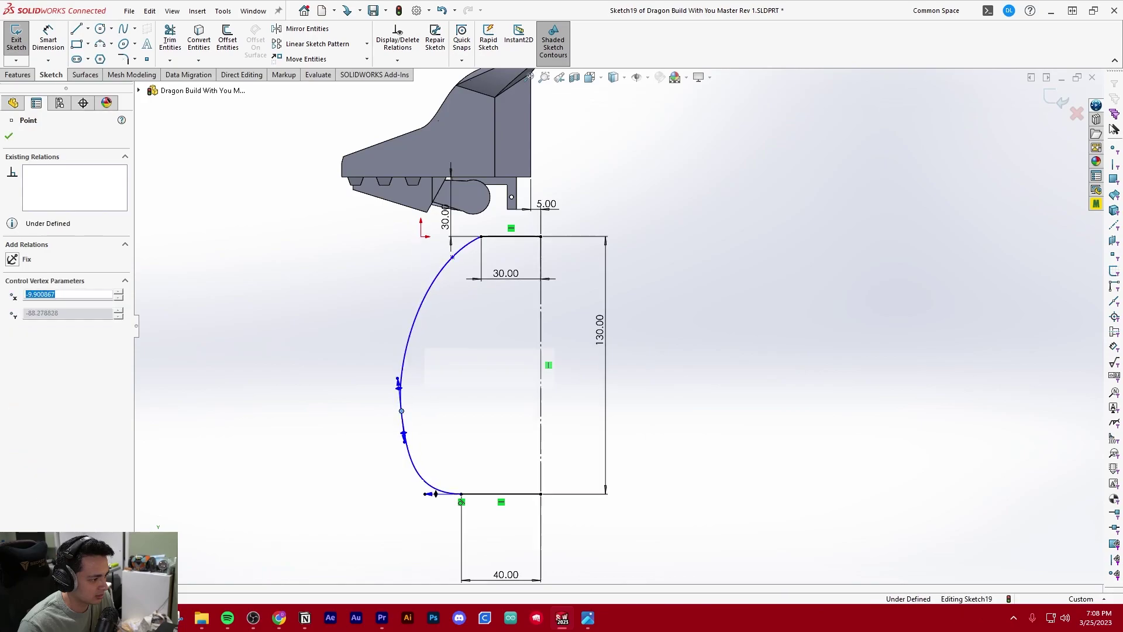
{"action": "left_click", "coordinate": [449, 397]}
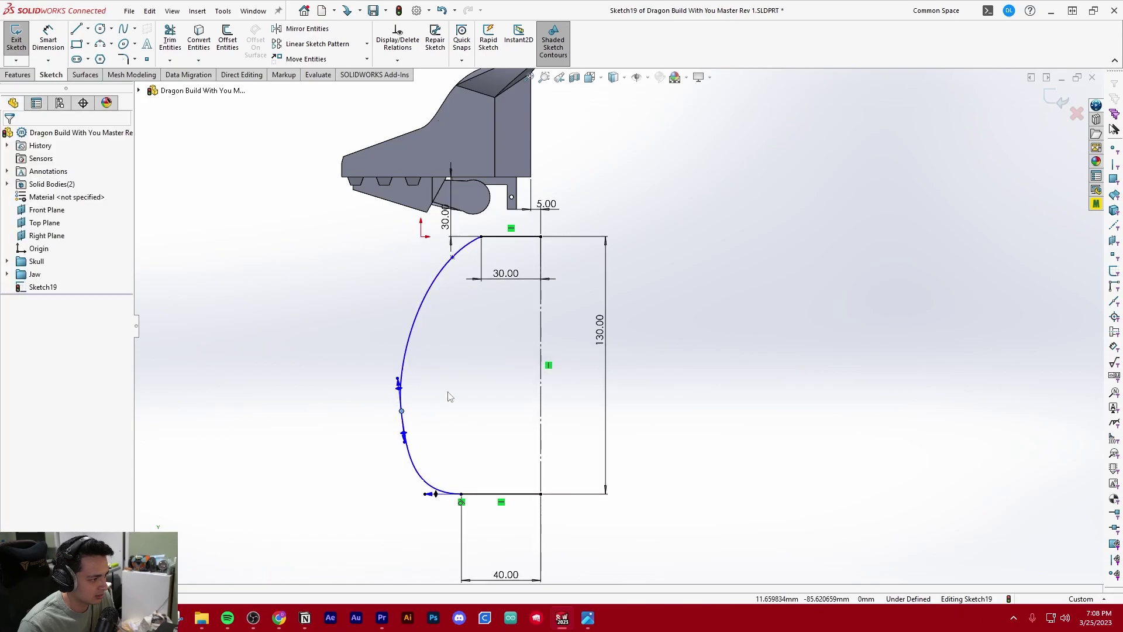
- Adjust the tangency at the spline's upper interior point for a rounder shoulder at the upper line and a straighter front below it
{"action": "left_click", "coordinate": [452, 260]}
{"action": "left_click_drag", "start_coordinate": [454, 258], "coordinate": [431, 288]}
{"action": "key", "text": "Escape"}
- Move the spline's lower interior point slightly inward to about X -6.7, Y -87.4 mm
{"action": "left_click", "coordinate": [401, 410]}
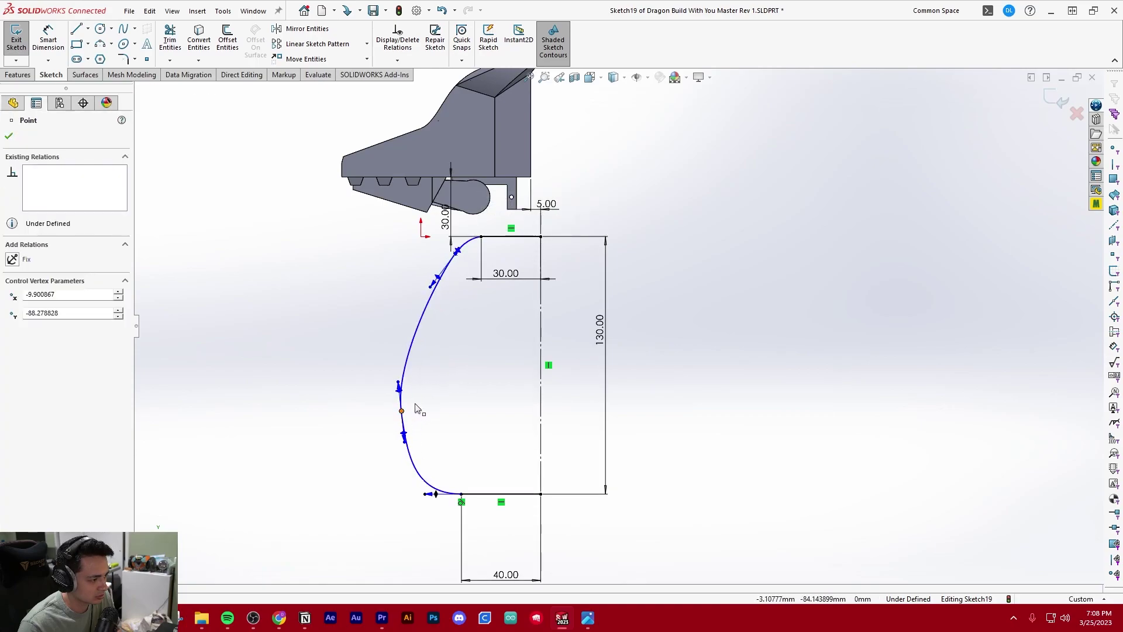
{"action": "left_click_drag", "start_coordinate": [401, 411], "coordinate": [407, 405]}
{"action": "left_click", "coordinate": [480, 426]}
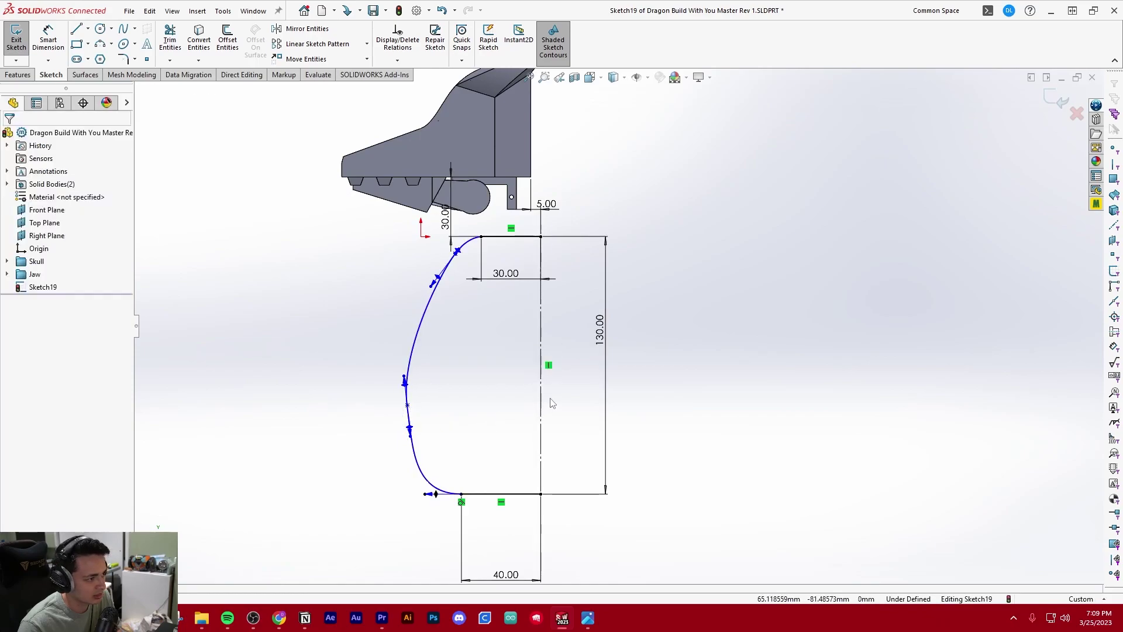
{"action": "left_click", "coordinate": [410, 429]}
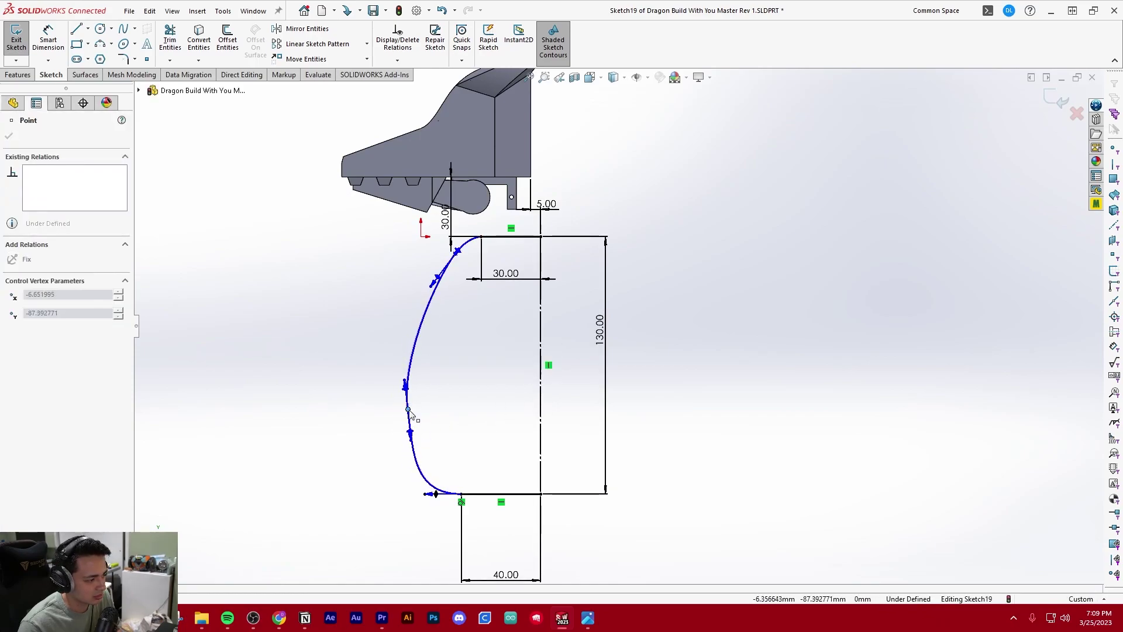
{"action": "left_click", "coordinate": [472, 436]}
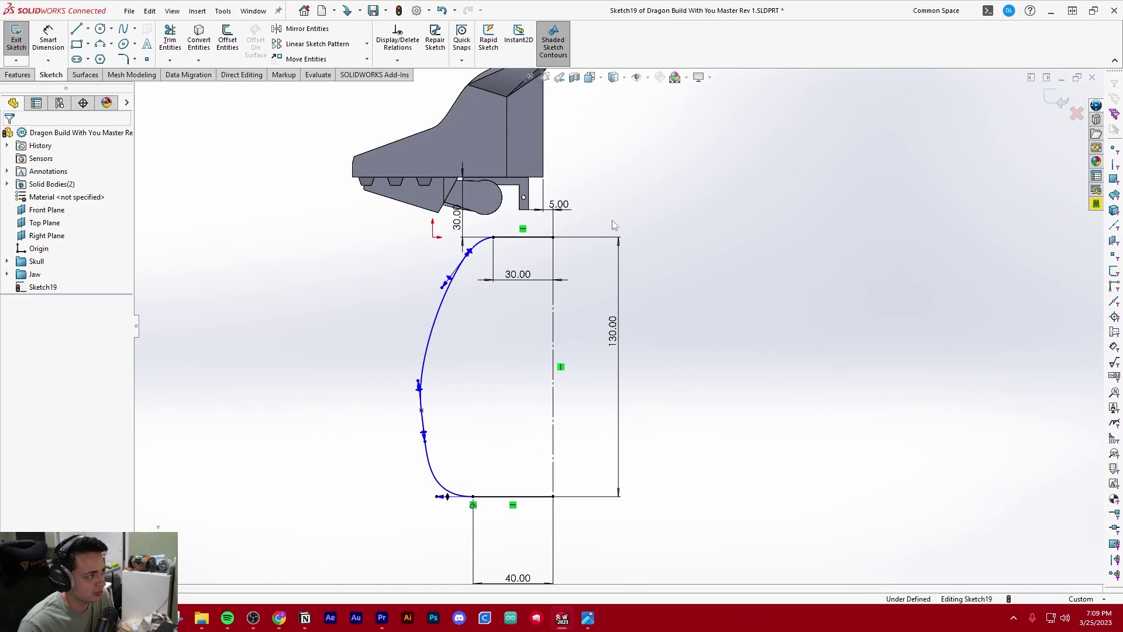
- Offset the chain of both horizontal lines and the spline 5 mm inward, using the reversed direction
{"action": "left_click", "coordinate": [227, 43]}
{"action": "left_click", "coordinate": [518, 237]}
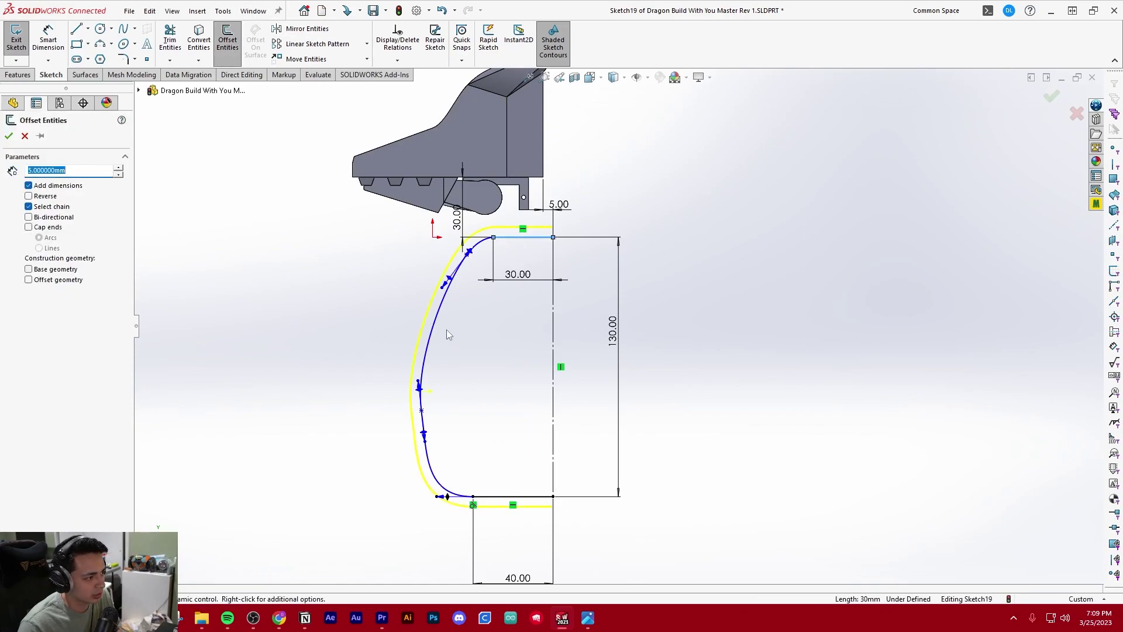
{"action": "left_click", "coordinate": [42, 195]}
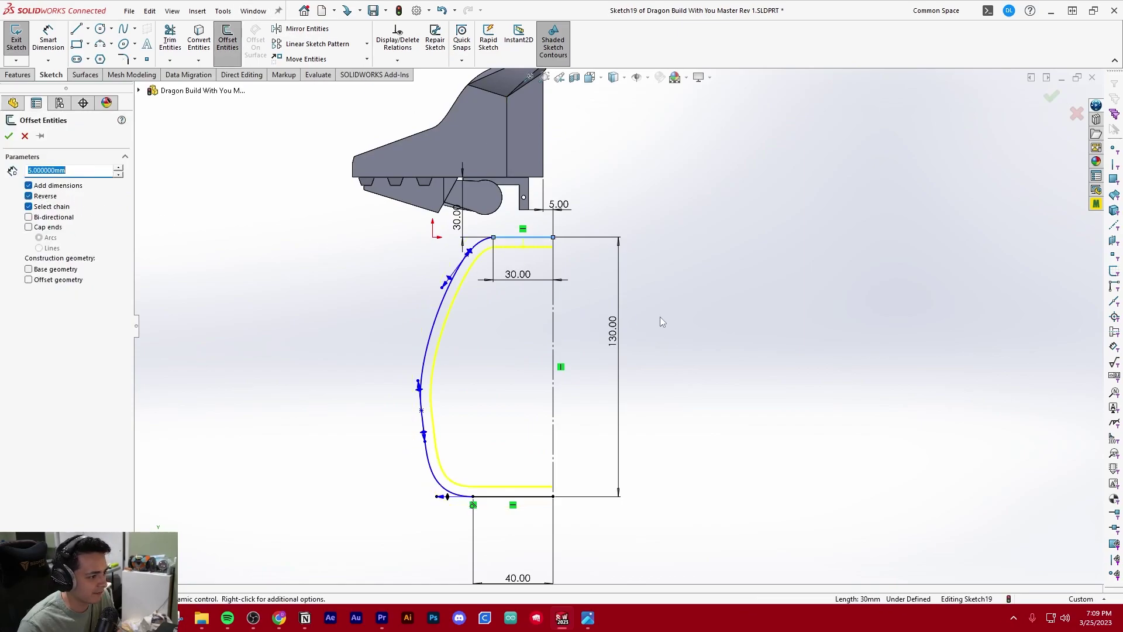
{"action": "key", "text": "Return"}
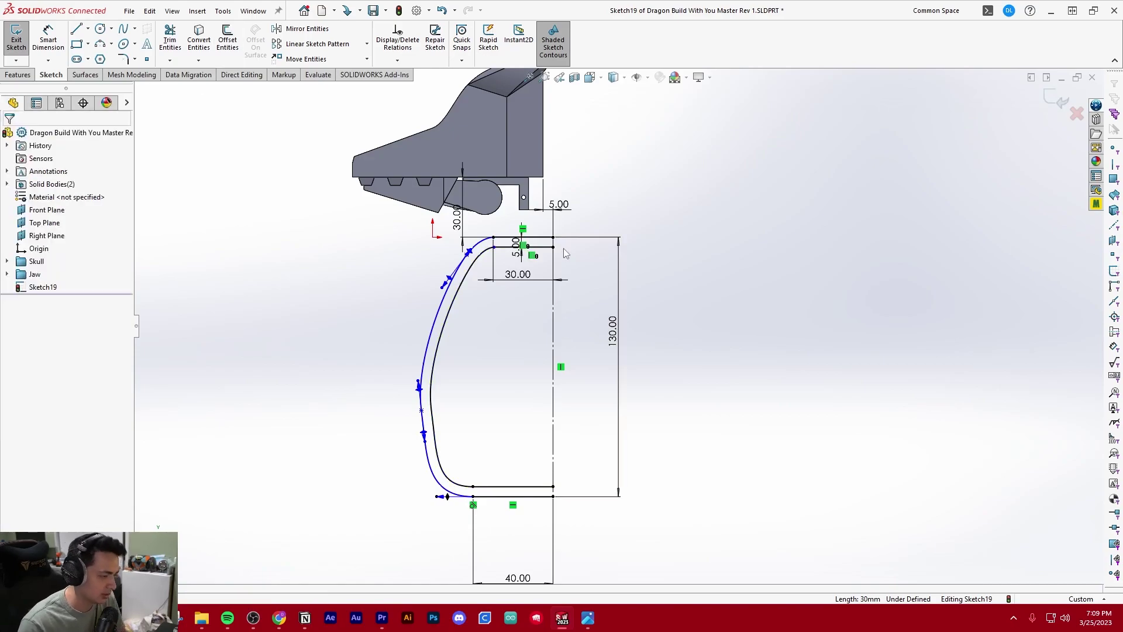
- Close the profile with short vertical lines joining the original and offset line ends at the upper and lower rear openings
{"action": "key", "text": "l"}
{"action": "left_click", "coordinate": [552, 237]}
{"action": "left_click", "coordinate": [553, 247]}
{"action": "key", "text": "Escape"}
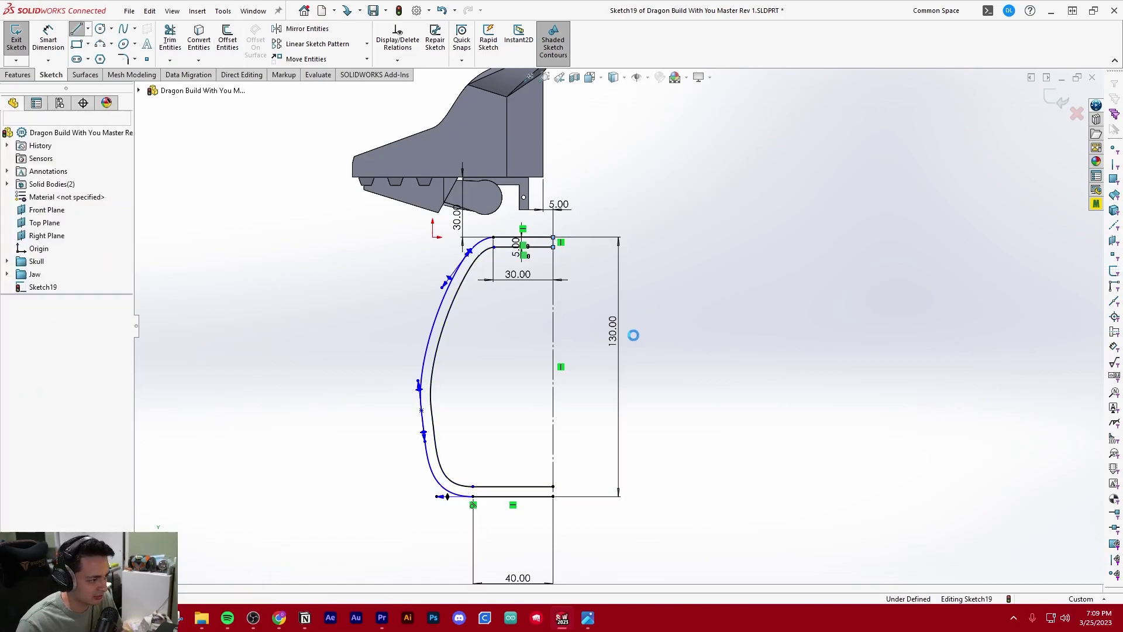
{"action": "key", "text": "l"}
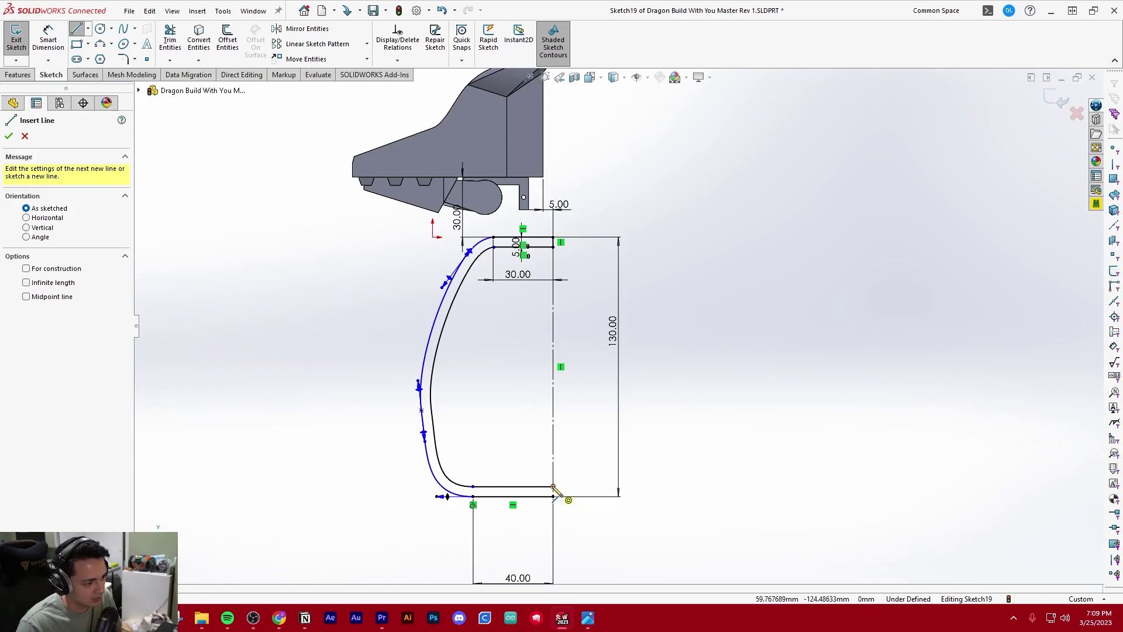
{"action": "left_click_drag", "start_coordinate": [552, 486], "coordinate": [553, 496]}
{"action": "key", "text": "Escape"}
- Set up a revolved boss of the closed profile about the vertical construction line with an angle of 180 degrees
{"action": "left_click", "coordinate": [23, 76]}
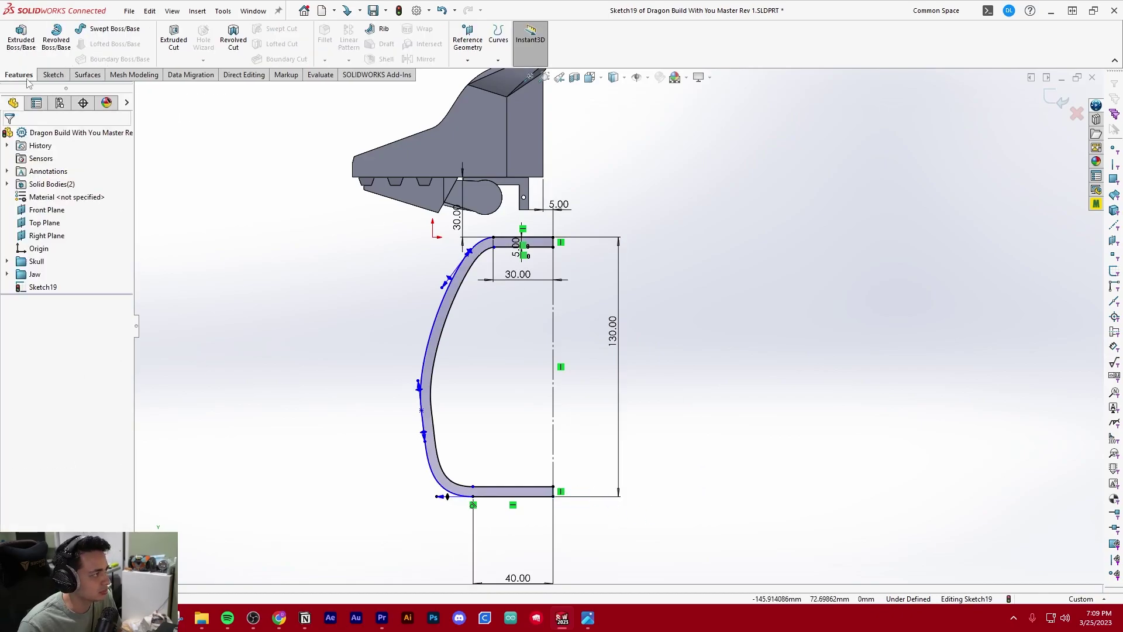
{"action": "left_click", "coordinate": [56, 38]}
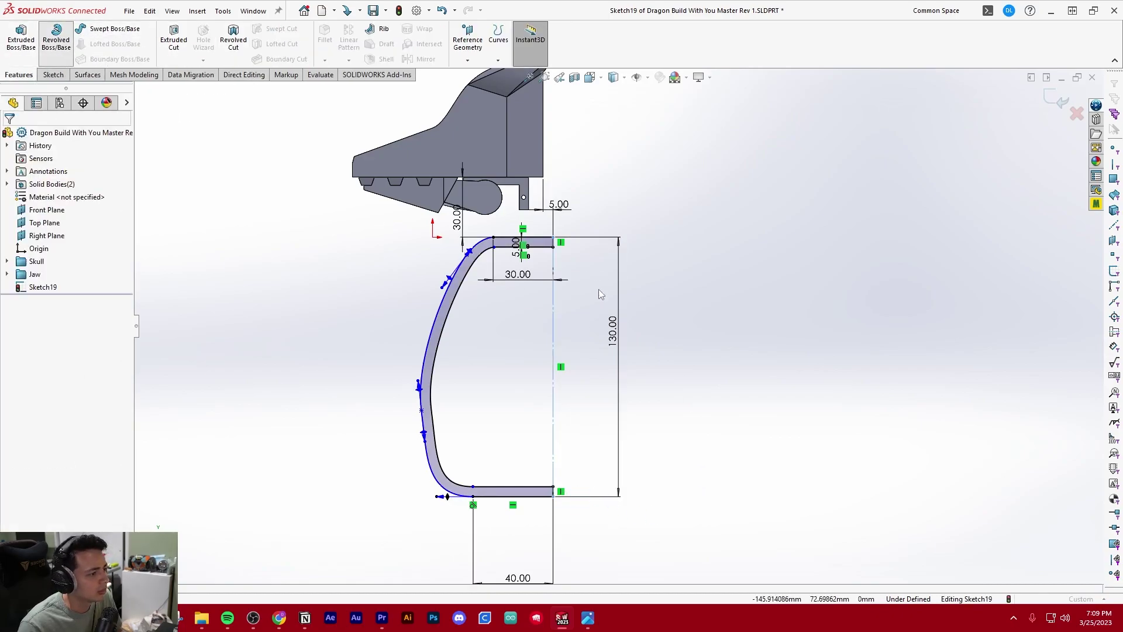
{"action": "scroll", "coordinate": [559, 299], "scroll_direction": "up", "scroll_amount": 4}
{"action": "middle_click_drag", "start_coordinate": [564, 299], "coordinate": [645, 308]}
{"action": "scroll", "coordinate": [644, 307], "scroll_direction": "down", "scroll_amount": 3}
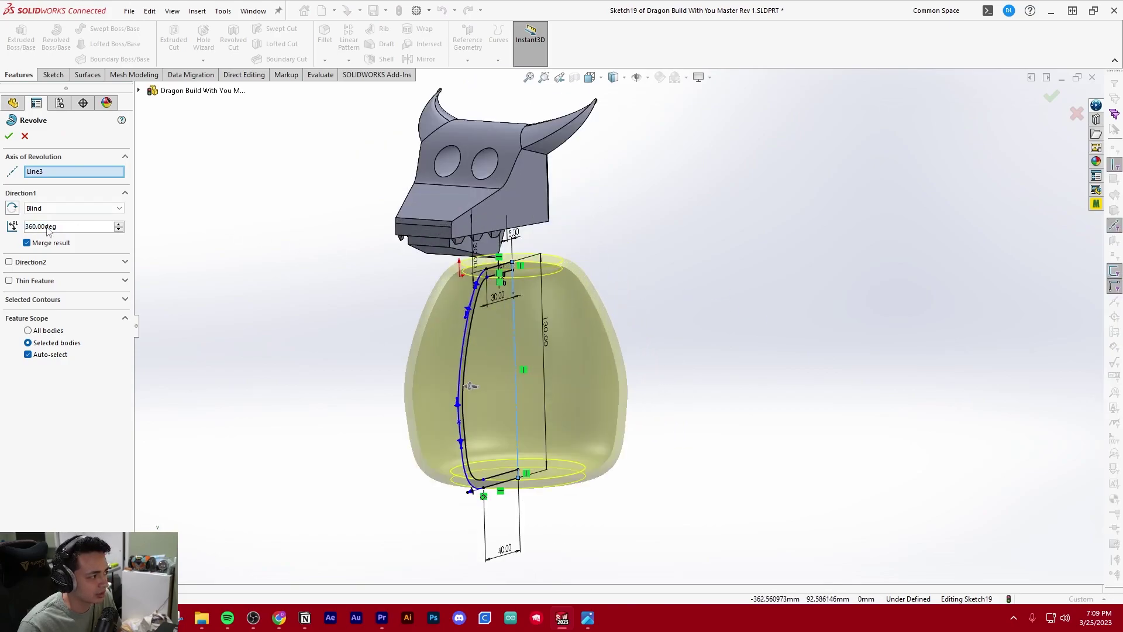
{"action": "middle_click_drag", "start_coordinate": [488, 347], "coordinate": [266, 251]}
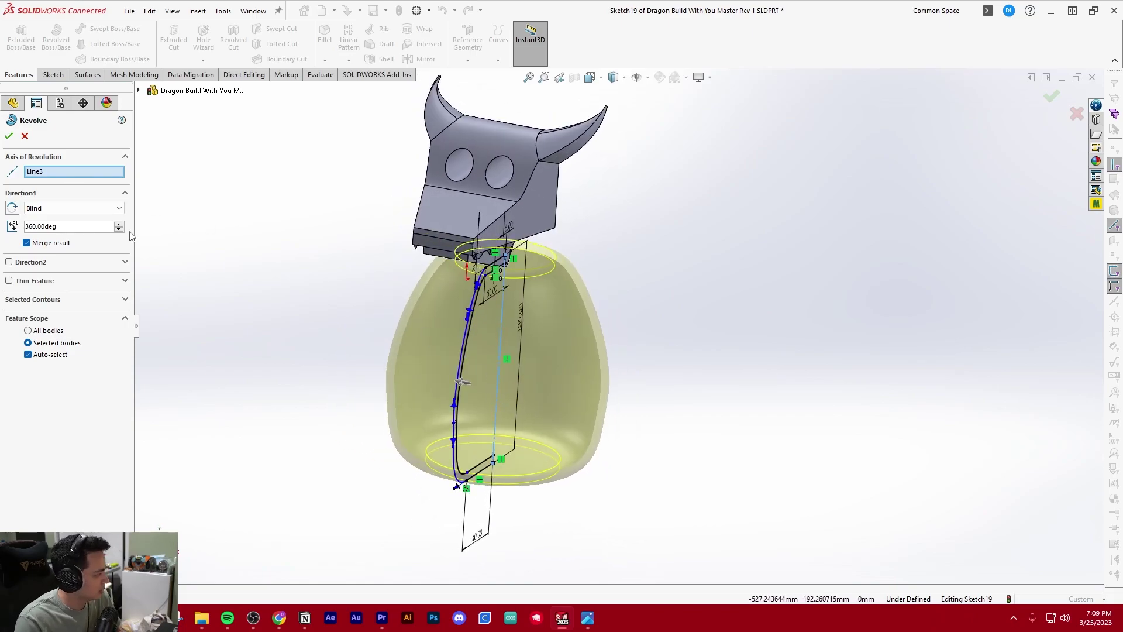
{"action": "key", "text": "BackSpace"}
{"action": "key", "text": "BackSpace"}
{"action": "key", "text": "BackSpace"}
{"action": "key", "text": "BackSpace"}
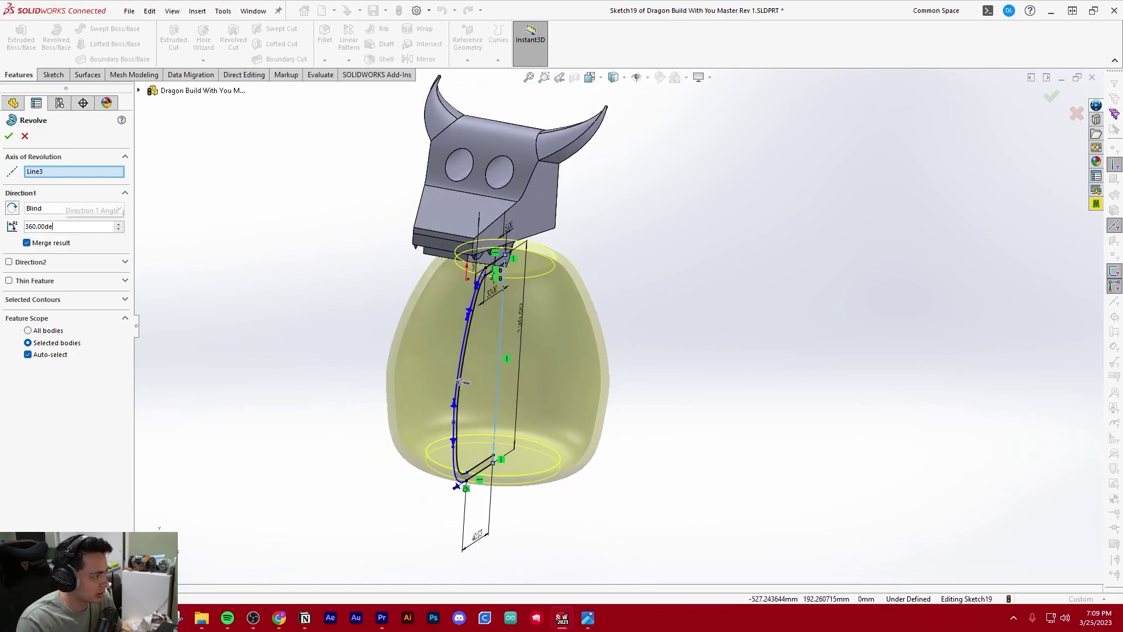
{"action": "key", "text": "BackSpace"}
{"action": "key", "text": "BackSpace"}
{"action": "type", "text": "180"}
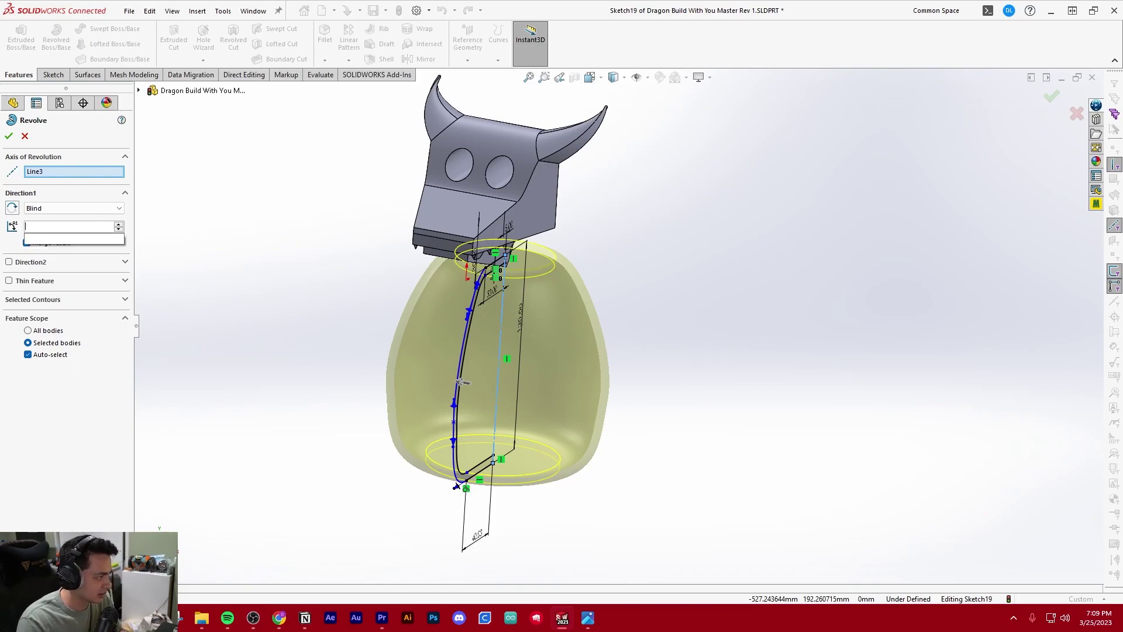
{"action": "key", "text": "Return"}
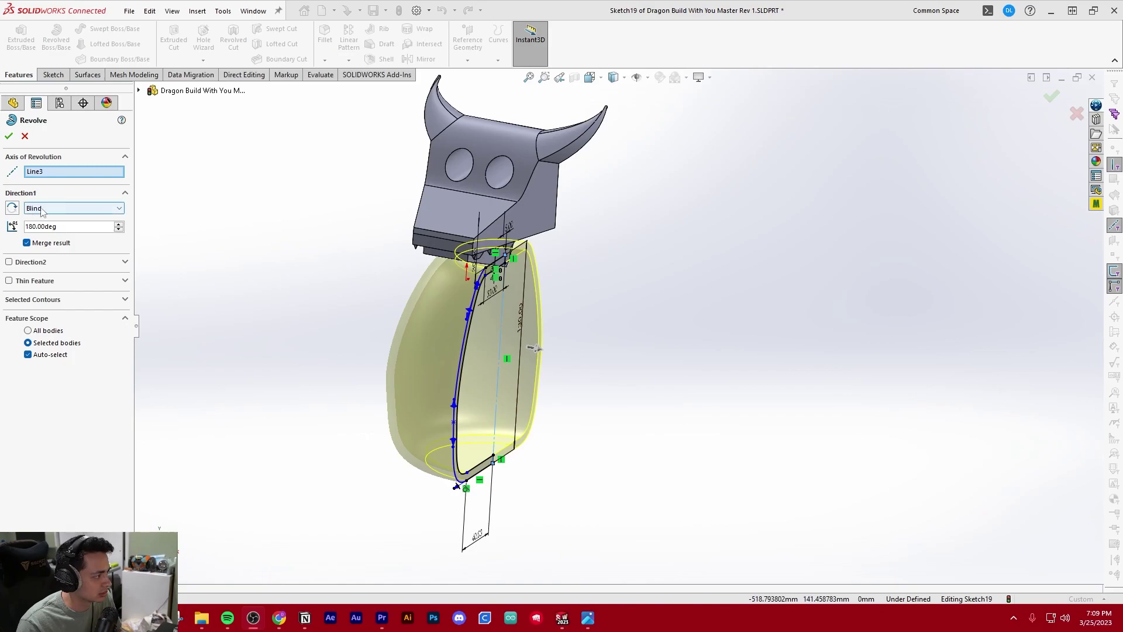
- Change the revolve's end condition to Mid Plane
{"action": "left_click", "coordinate": [73, 210]}
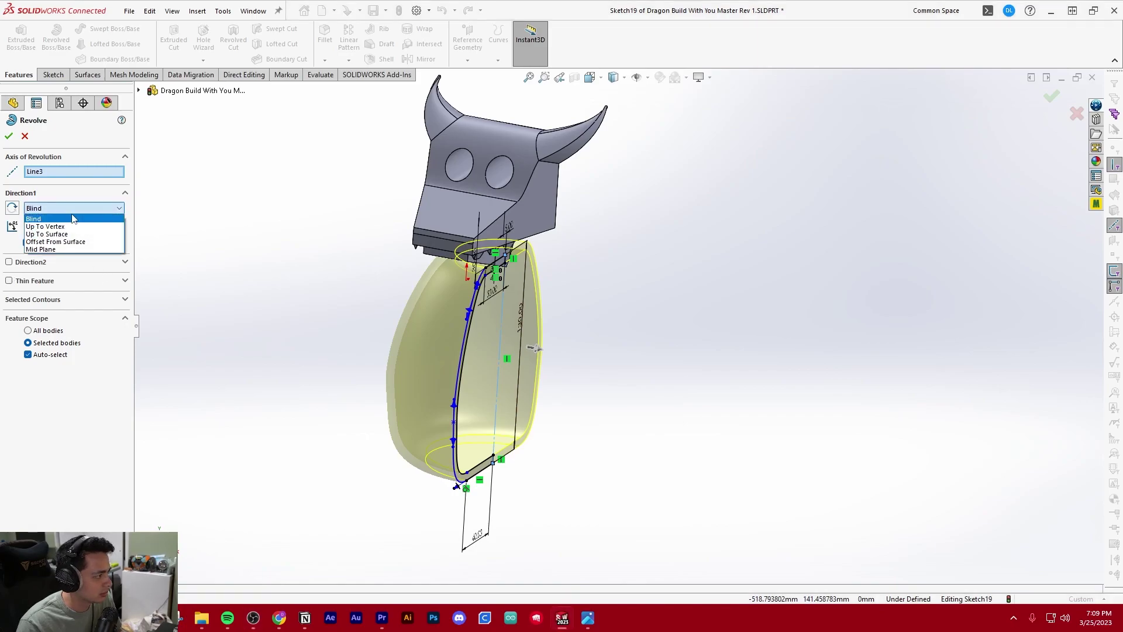
{"action": "left_click", "coordinate": [52, 249]}
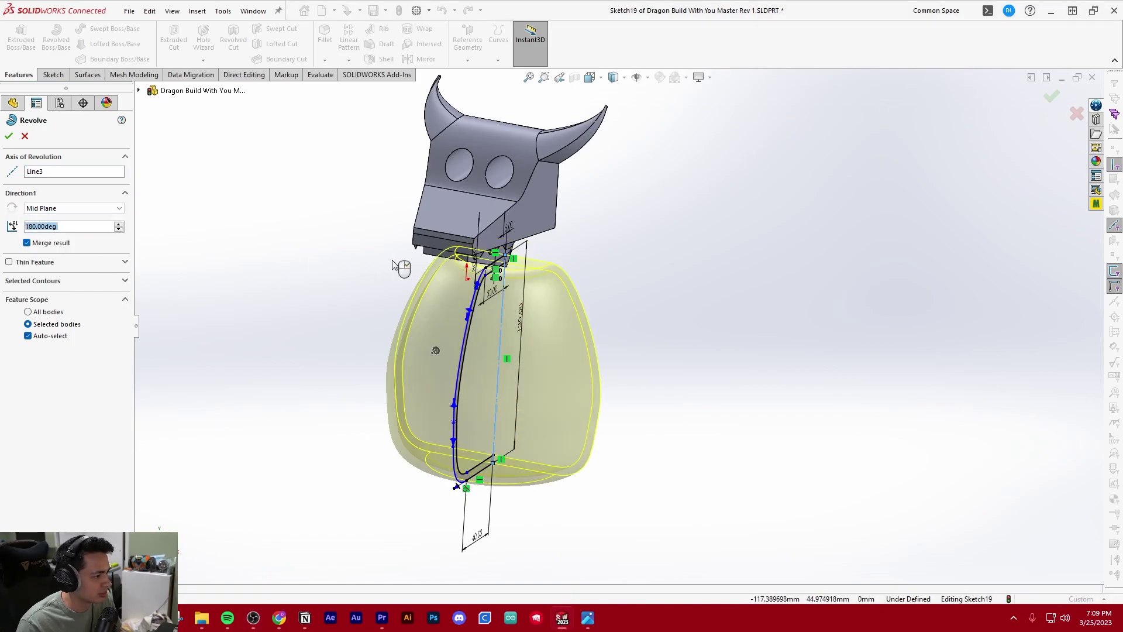
{"action": "middle_click_drag", "start_coordinate": [401, 263], "coordinate": [327, 281]}
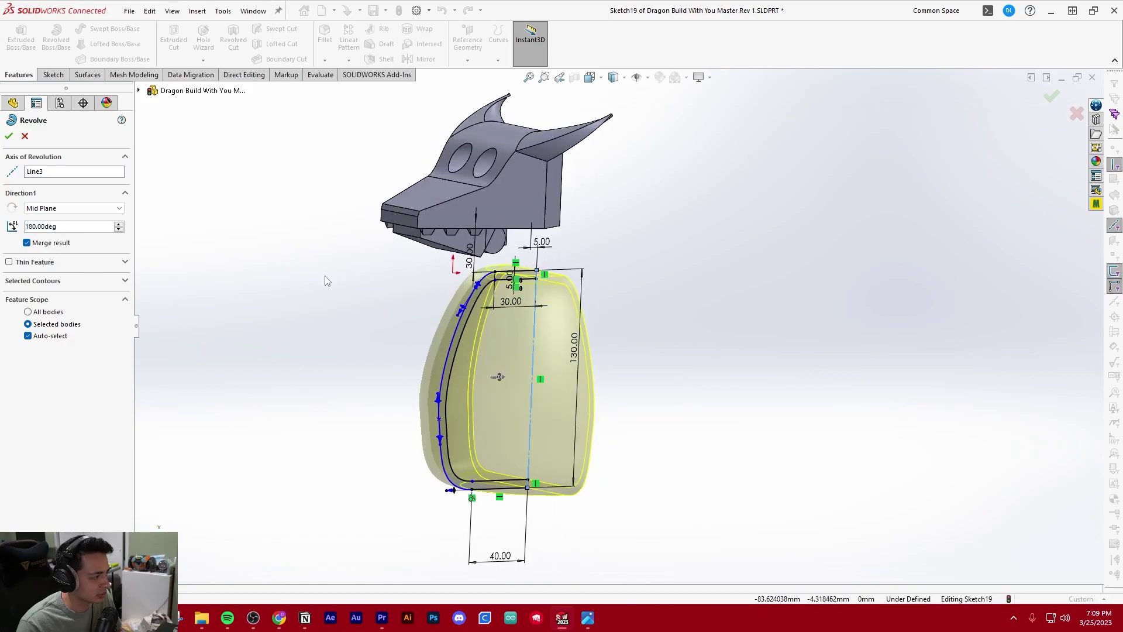
- Accept the 180-degree mid-plane revolve to create the hollow torso below the skull
{"action": "left_click", "coordinate": [10, 134]}
{"action": "middle_click_drag", "start_coordinate": [314, 324], "coordinate": [438, 361]}
{"action": "scroll", "coordinate": [633, 394], "scroll_direction": "down", "scroll_amount": 2}
{"action": "middle_click_drag", "start_coordinate": [570, 369], "coordinate": [585, 371]}
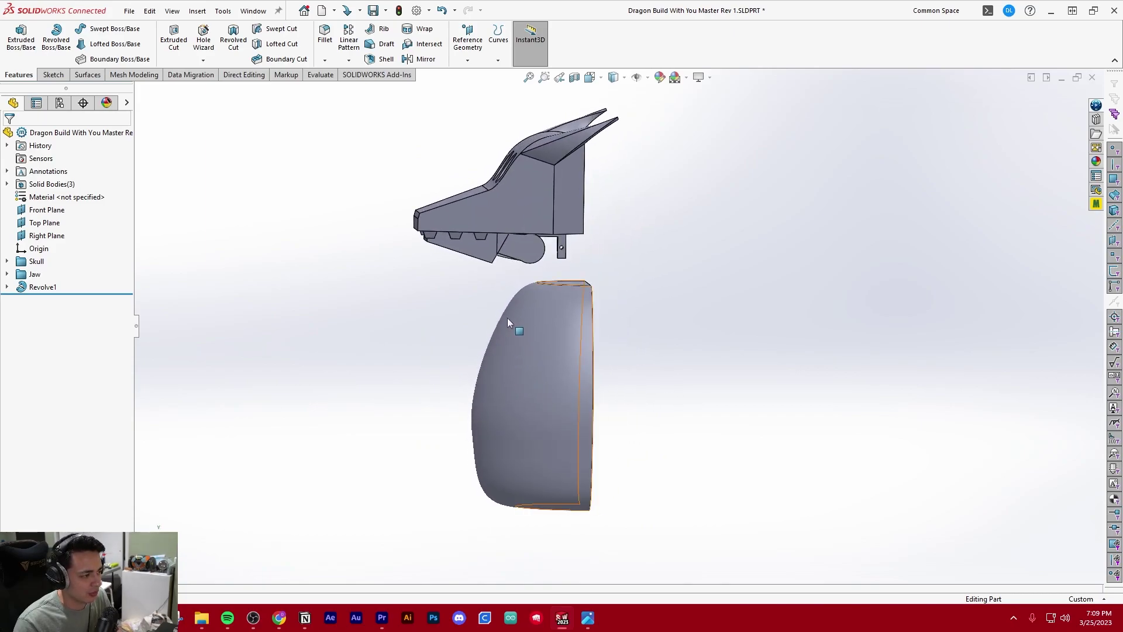
{"action": "mouse_move", "coordinate": [465, 318]}
{"action": "middle_mouse_down"}
{"action": "mouse_move", "coordinate": [587, 341]}
{"action": "mouse_move", "coordinate": [556, 315]}
{"action": "mouse_move", "coordinate": [534, 325]}
{"action": "mouse_move", "coordinate": [555, 326]}
{"action": "middle_mouse_up"}
{"action": "scroll", "coordinate": [517, 296], "scroll_direction": "up", "scroll_amount": 3}
{"action": "scroll", "coordinate": [630, 310], "scroll_direction": "down", "scroll_amount": 4}
{"action": "scroll", "coordinate": [533, 325], "scroll_direction": "up", "scroll_amount": 4}
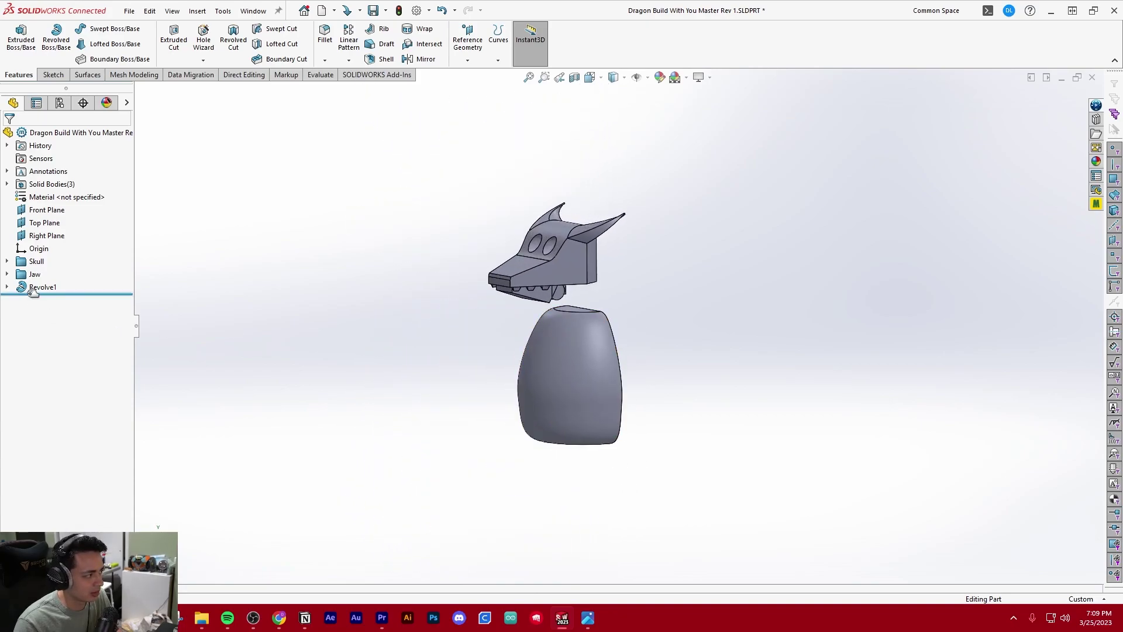
- Reopen the torso's revolve sketch to check its profile and exit it without changes
{"action": "left_click", "coordinate": [7, 287]}
{"action": "left_click", "coordinate": [61, 299]}
{"action": "left_click", "coordinate": [59, 268]}
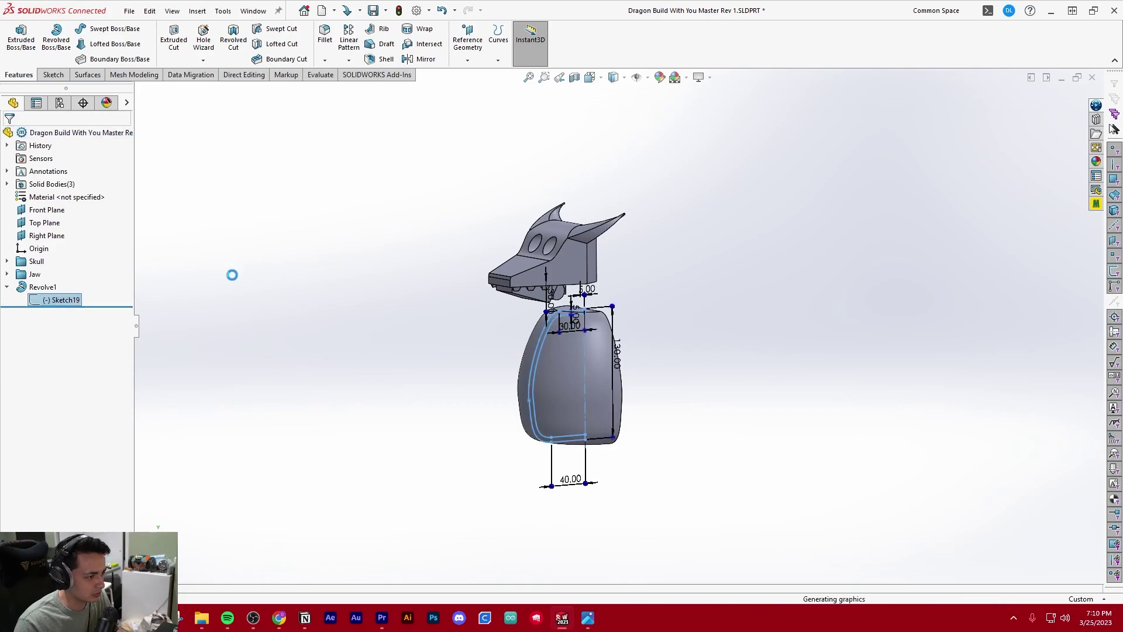
{"action": "scroll", "coordinate": [694, 430], "scroll_direction": "down", "scroll_amount": 2}
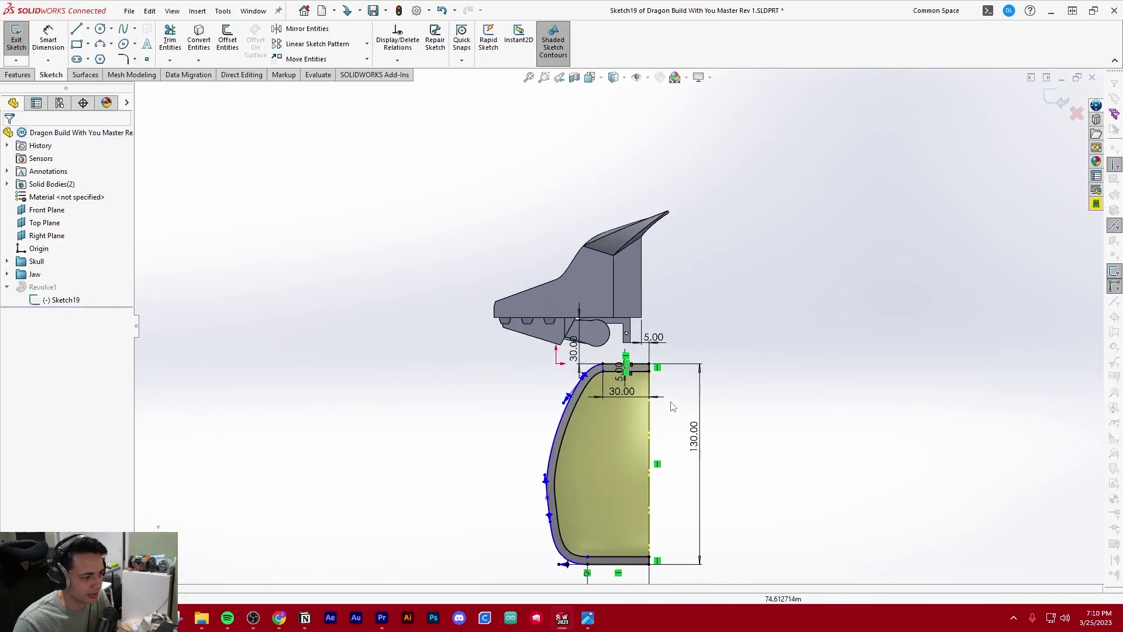
{"action": "scroll", "coordinate": [618, 325], "scroll_direction": "up", "scroll_amount": 2}
{"action": "left_click", "coordinate": [15, 39]}
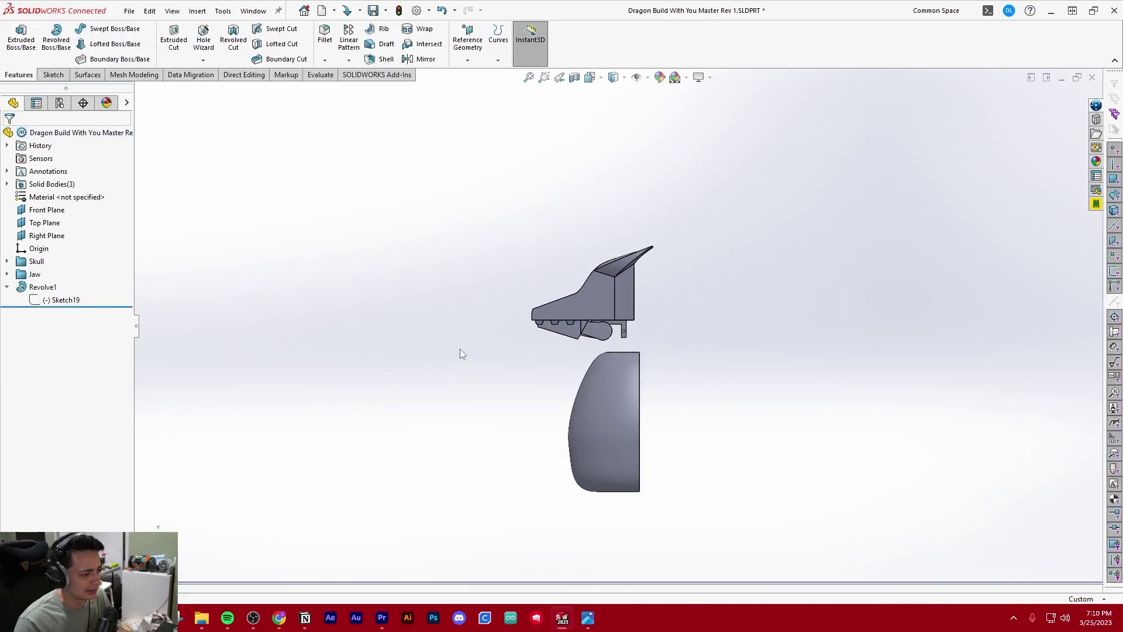
- Start a new sketch on the flat rear rim face of the hollow torso
{"action": "mouse_move", "coordinate": [639, 379]}
{"action": "middle_mouse_down"}
{"action": "mouse_move", "coordinate": [529, 371]}
{"action": "mouse_move", "coordinate": [639, 384]}
{"action": "mouse_move", "coordinate": [672, 416]}
{"action": "middle_mouse_up"}
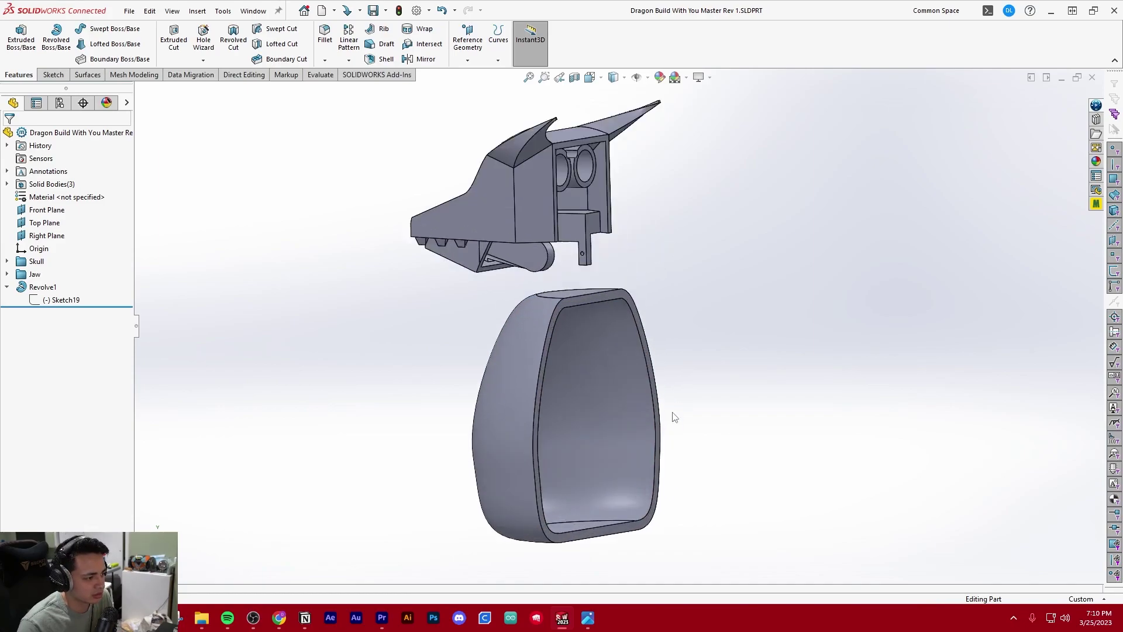
{"action": "left_click", "coordinate": [53, 74]}
{"action": "left_click", "coordinate": [16, 32]}
{"action": "scroll", "coordinate": [510, 339], "scroll_direction": "down", "scroll_amount": 3}
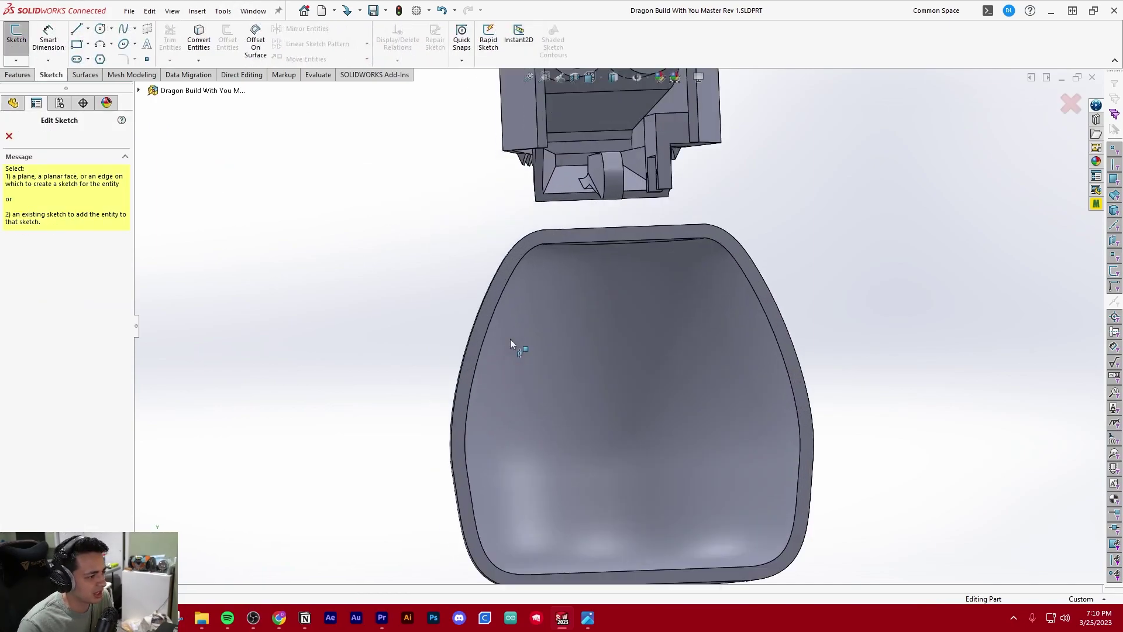
{"action": "left_click", "coordinate": [487, 311]}
{"action": "scroll", "coordinate": [445, 337], "scroll_direction": "up", "scroll_amount": 2}
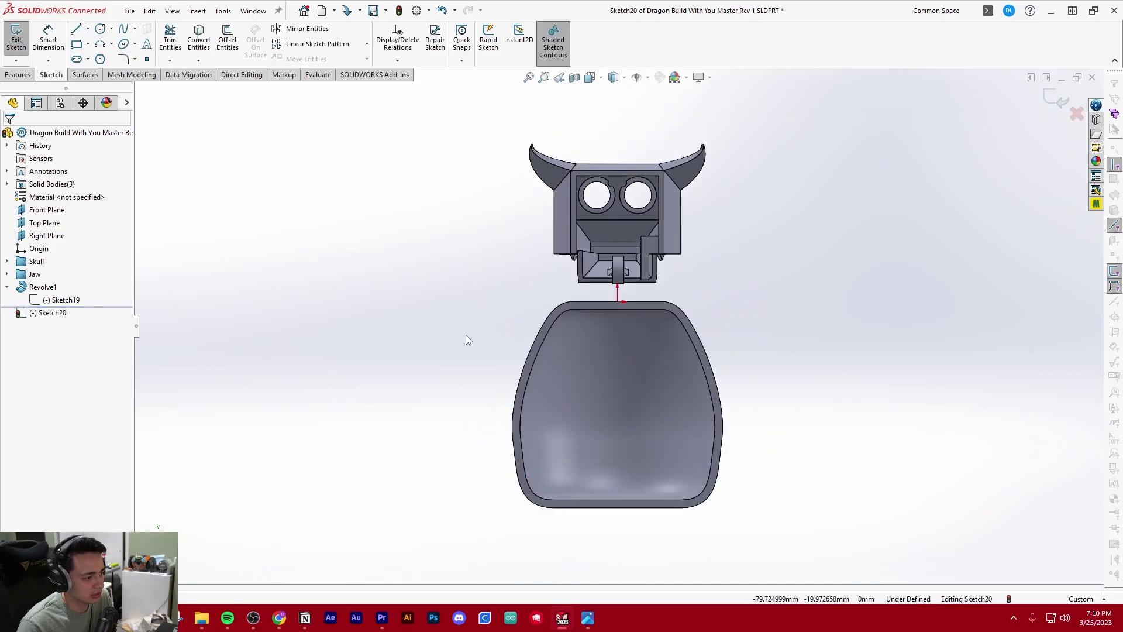
{"action": "scroll", "coordinate": [694, 383], "scroll_direction": "down", "scroll_amount": 3}
{"action": "scroll", "coordinate": [597, 316], "scroll_direction": "up", "scroll_amount": 2}
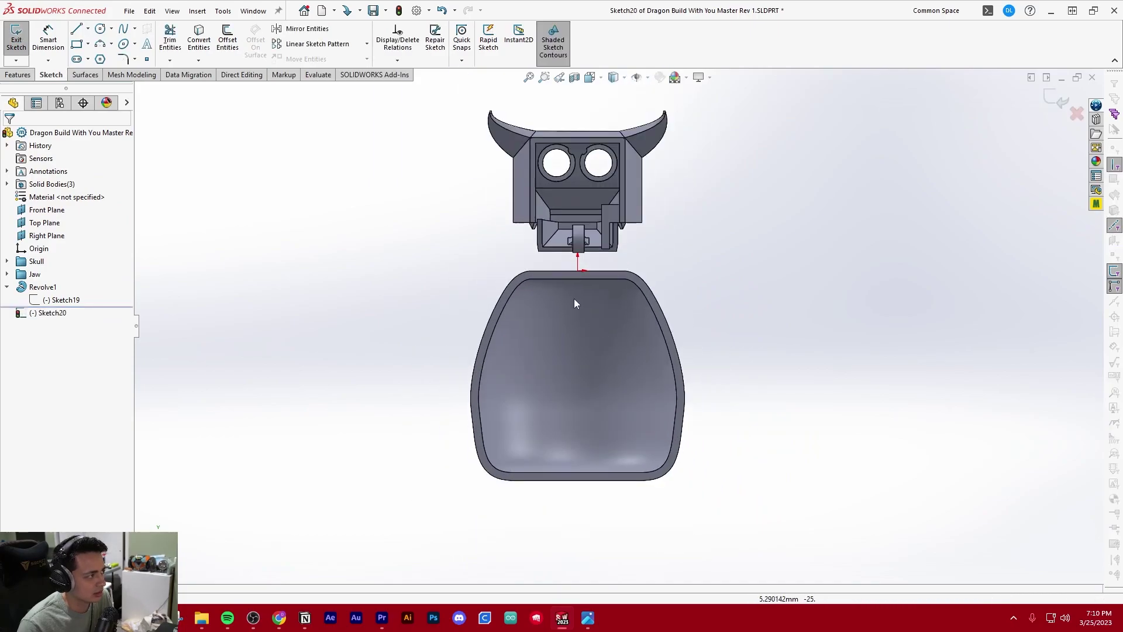
- Sketch two connected lines beside the torso for the wing's slanted outer edge down to its tip and the first scallop back up
{"action": "left_click", "coordinate": [79, 31]}
{"action": "scroll", "coordinate": [504, 279], "scroll_direction": "down", "scroll_amount": 1}
{"action": "scroll", "coordinate": [648, 260], "scroll_direction": "up", "scroll_amount": 2}
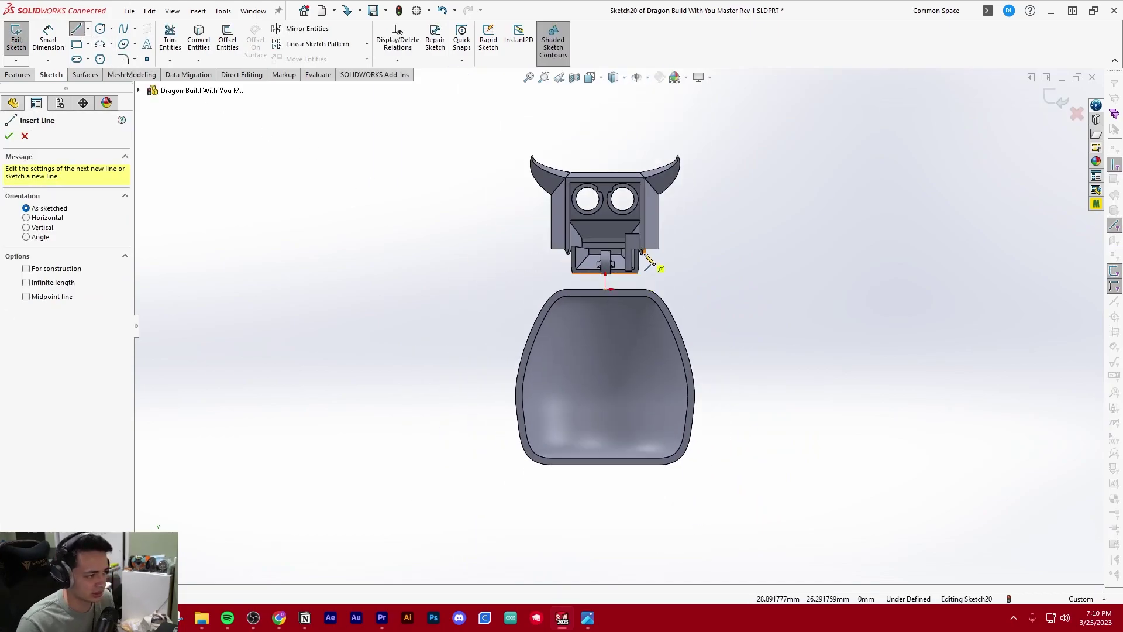
{"action": "scroll", "coordinate": [659, 299], "scroll_direction": "down", "scroll_amount": 1}
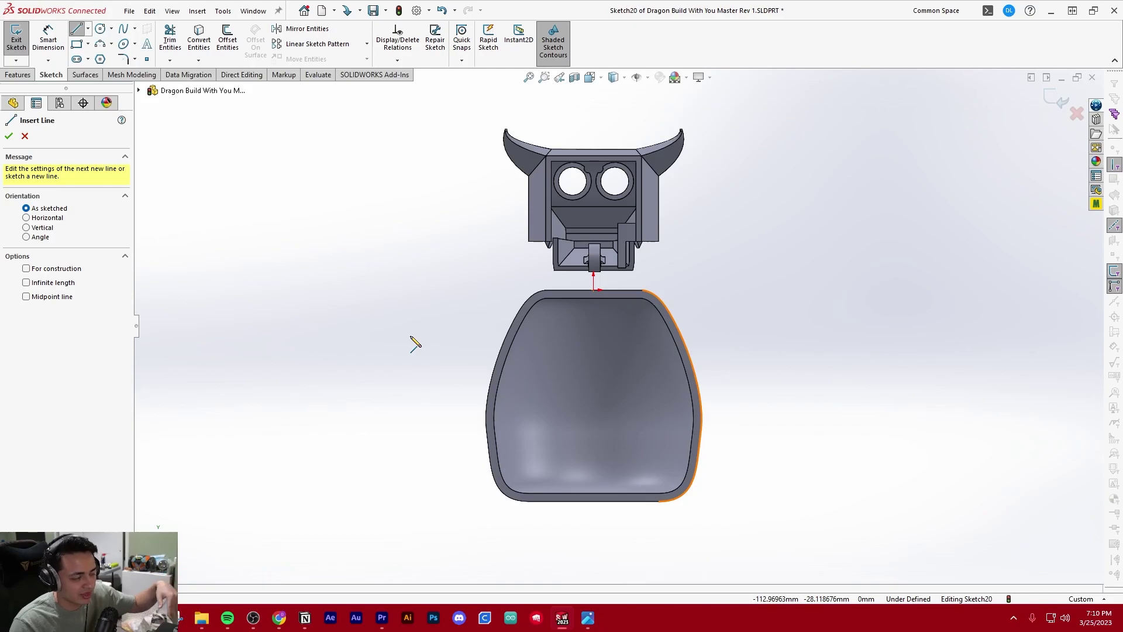
{"action": "scroll", "coordinate": [374, 358], "scroll_direction": "down", "scroll_amount": 1}
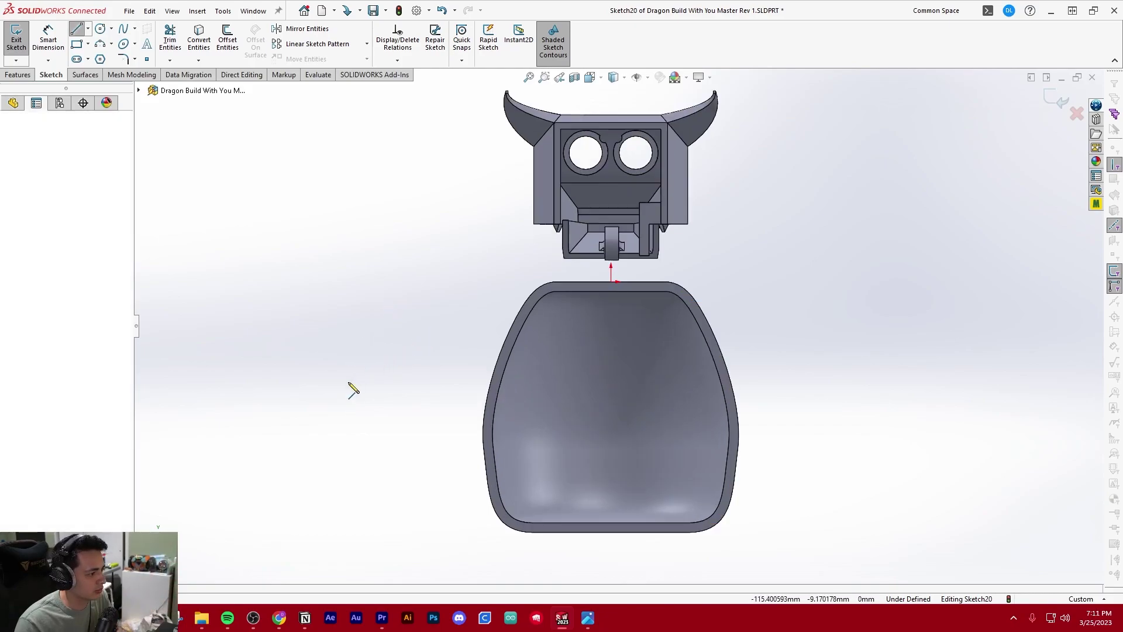
{"action": "left_click", "coordinate": [388, 299]}
{"action": "left_click", "coordinate": [342, 404]}
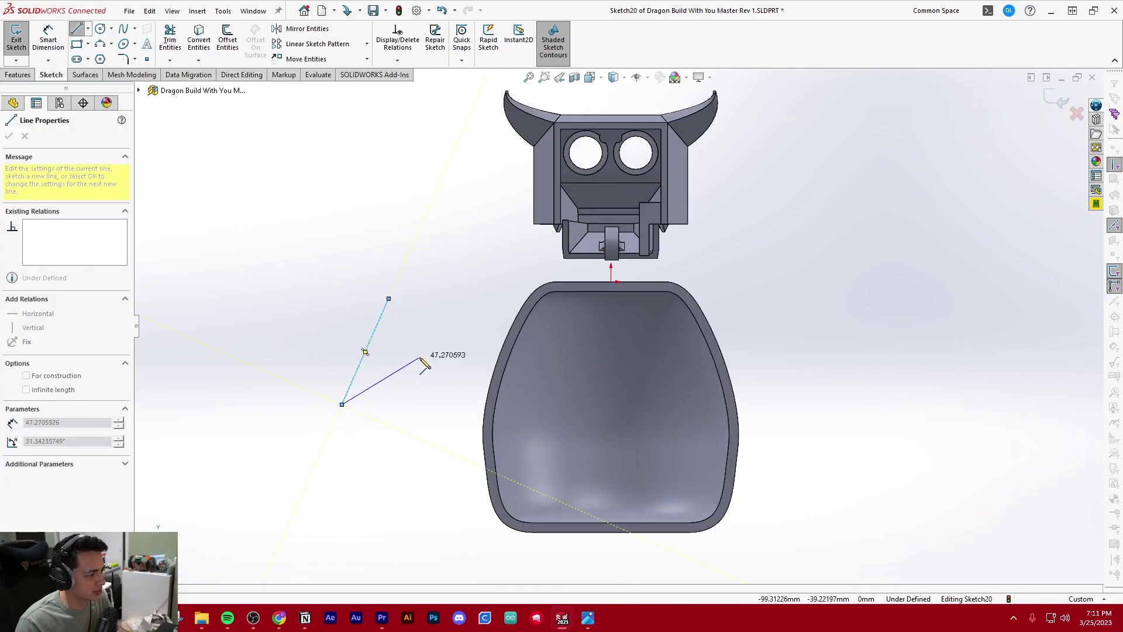
{"action": "left_click", "coordinate": [420, 358]}
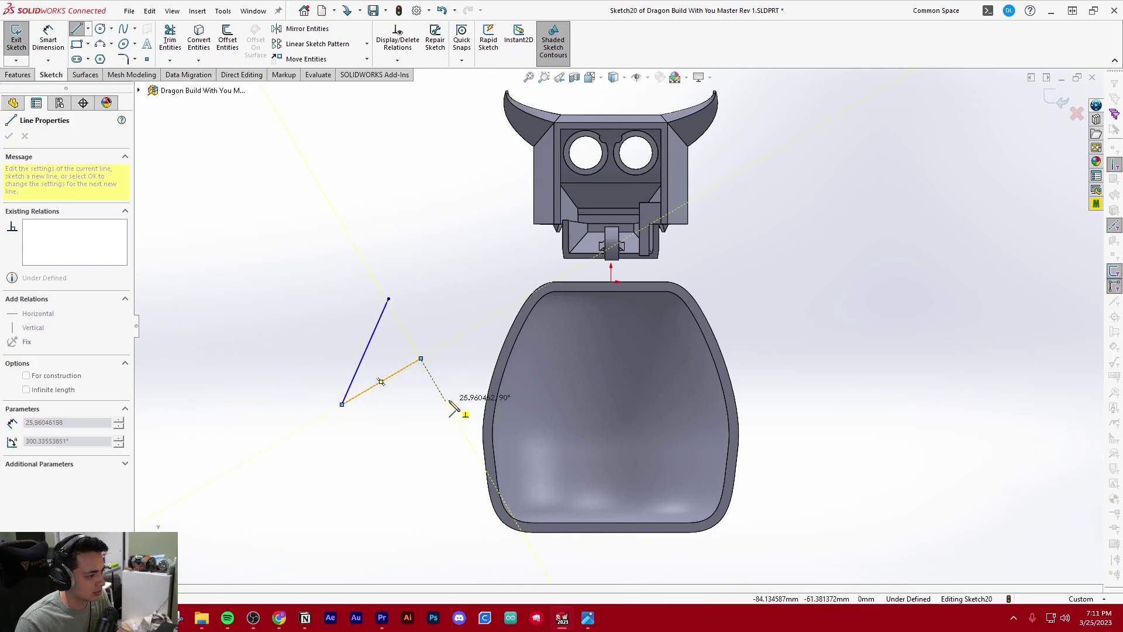
{"action": "key", "text": "ctrl+z"}
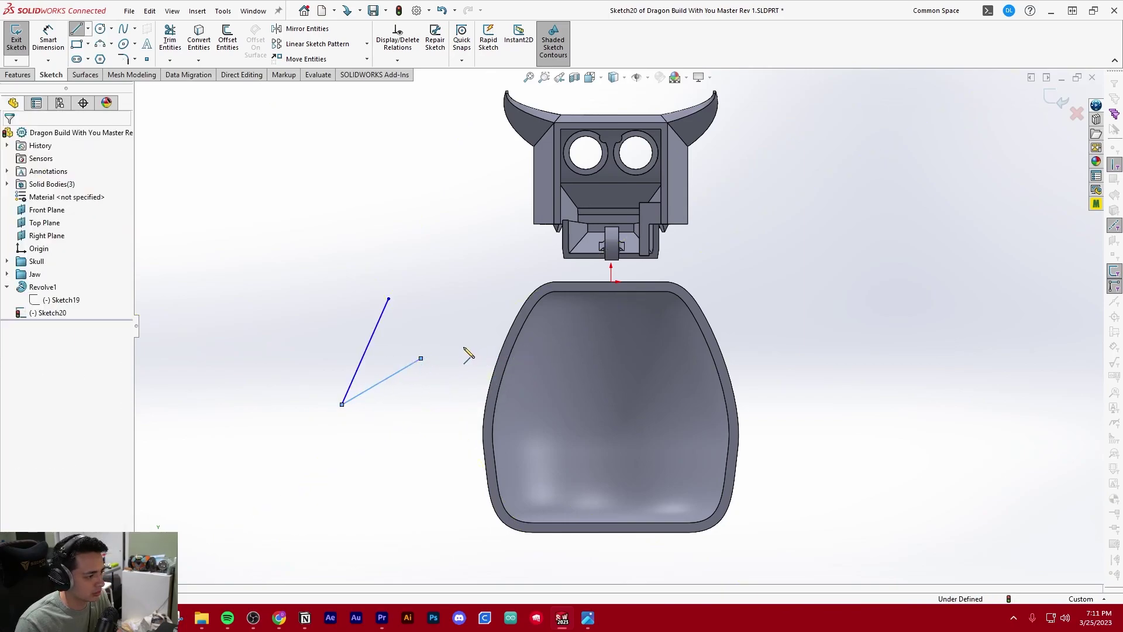
{"action": "key", "text": "Escape"}
- Continue the wing's lower edge with three connected lines zigzagging down, up and then sloping inside the torso outline
{"action": "left_click", "coordinate": [77, 28]}
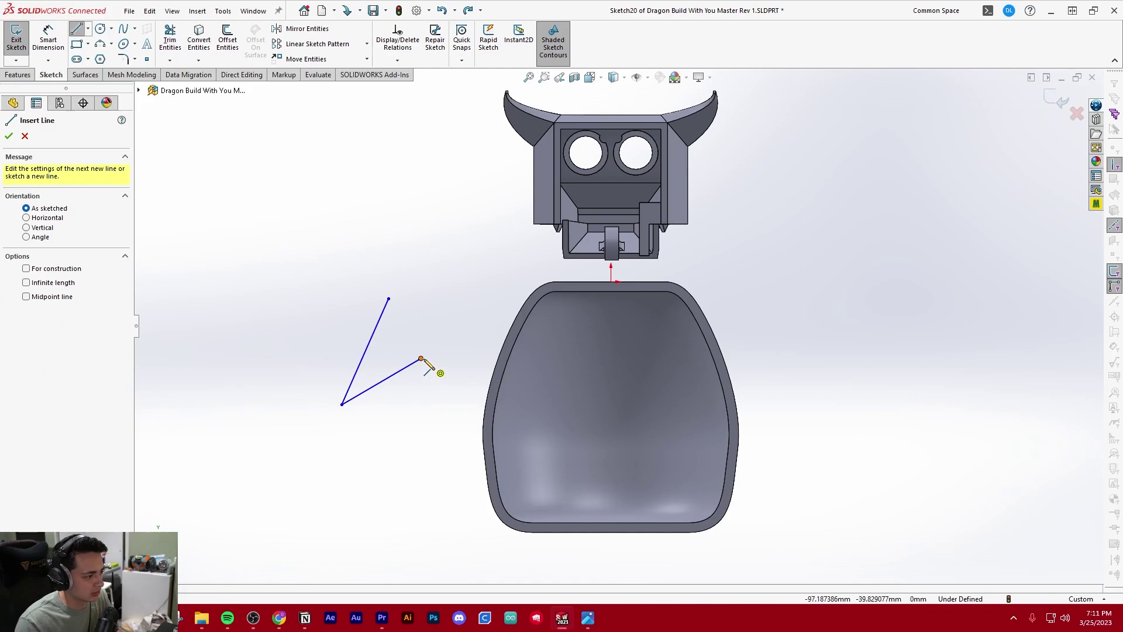
{"action": "left_click", "coordinate": [421, 358]}
{"action": "left_click", "coordinate": [453, 397]}
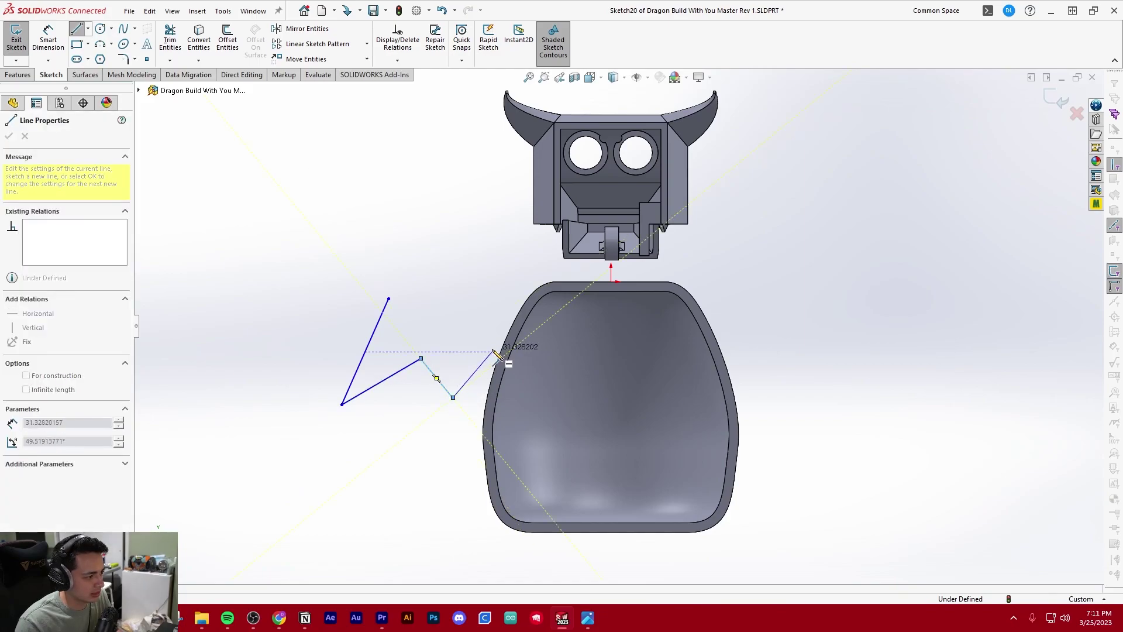
{"action": "left_click", "coordinate": [493, 352]}
{"action": "double_click", "coordinate": [565, 384]}
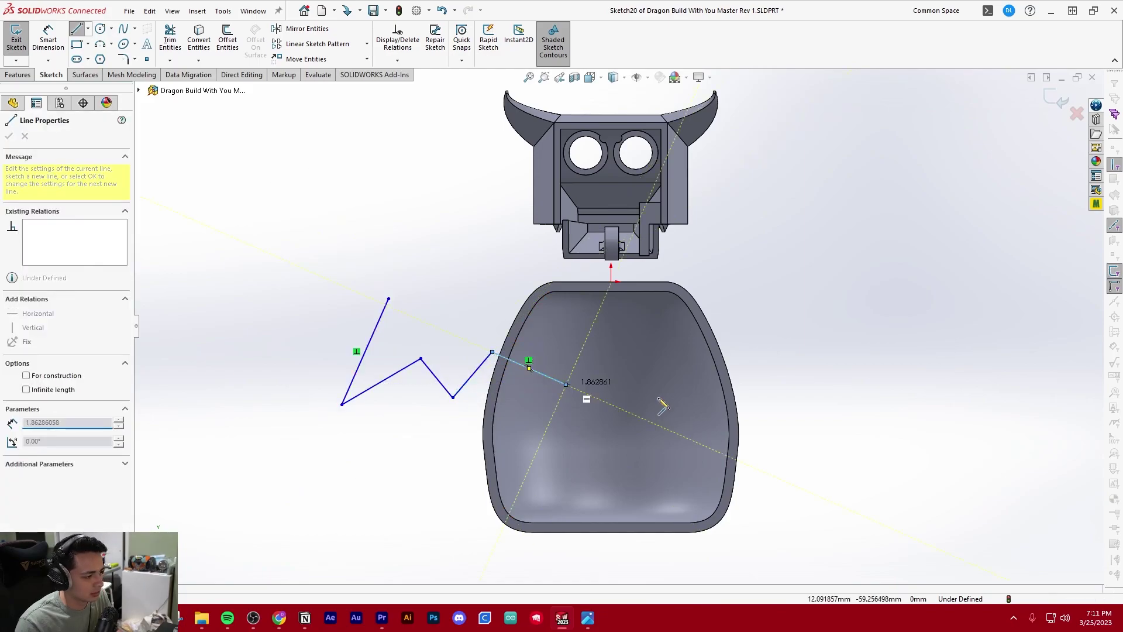
{"action": "key", "text": "Escape"}
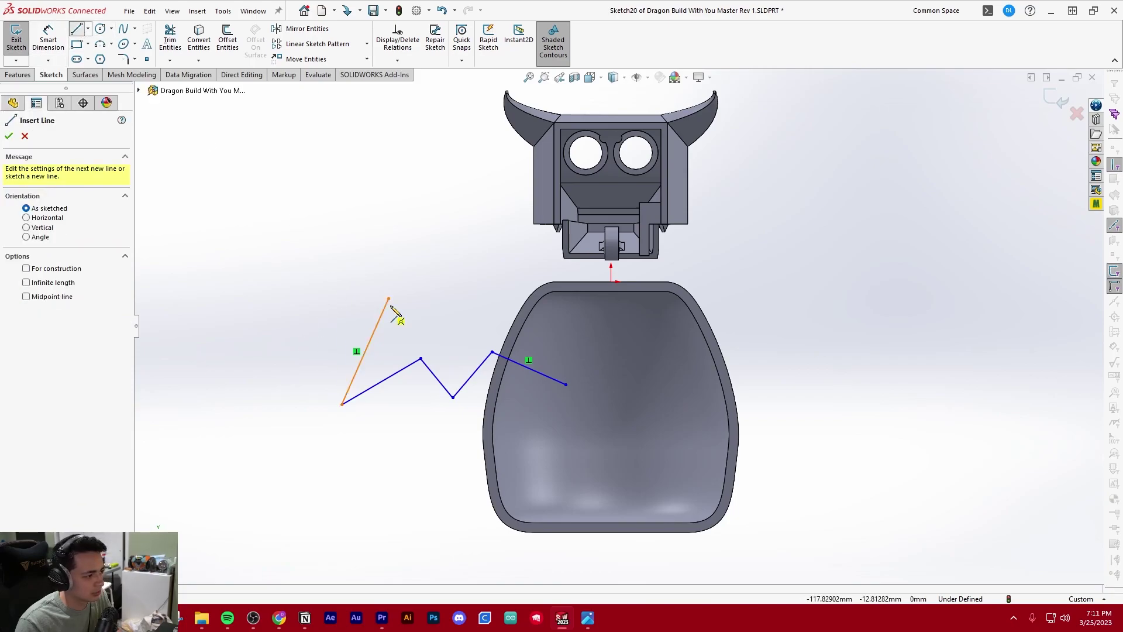
- Sketch the wing's upper edge with a nearly horizontal line from the outer corner and a line sloping down inside the torso
{"action": "left_click", "coordinate": [388, 299]}
{"action": "left_click", "coordinate": [492, 294]}
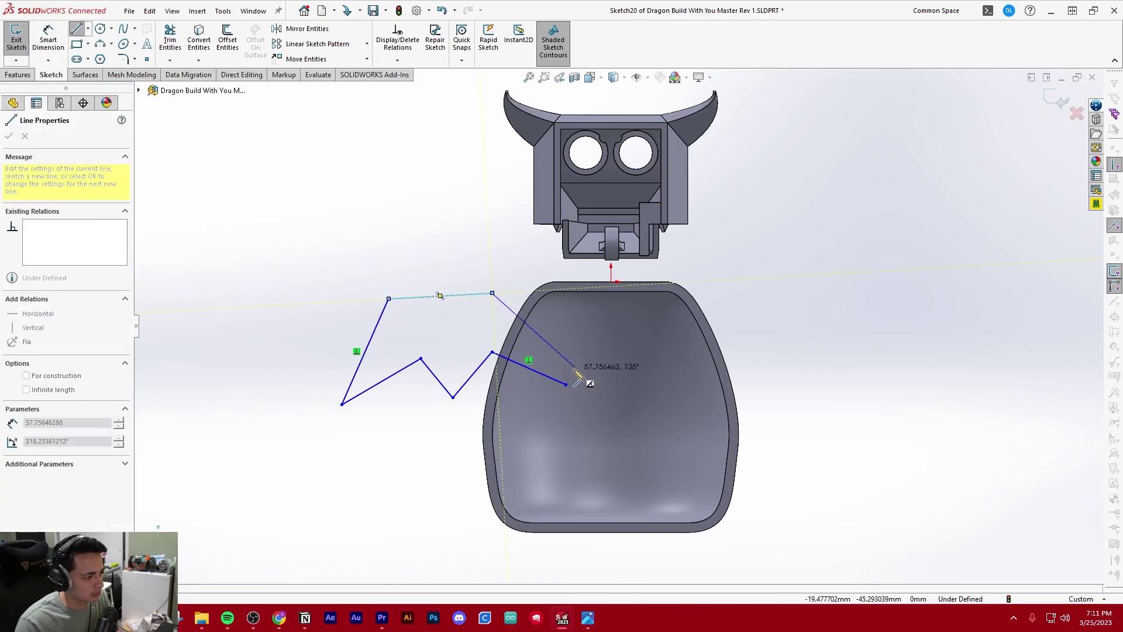
{"action": "left_click", "coordinate": [570, 363]}
{"action": "key", "text": "Escape"}
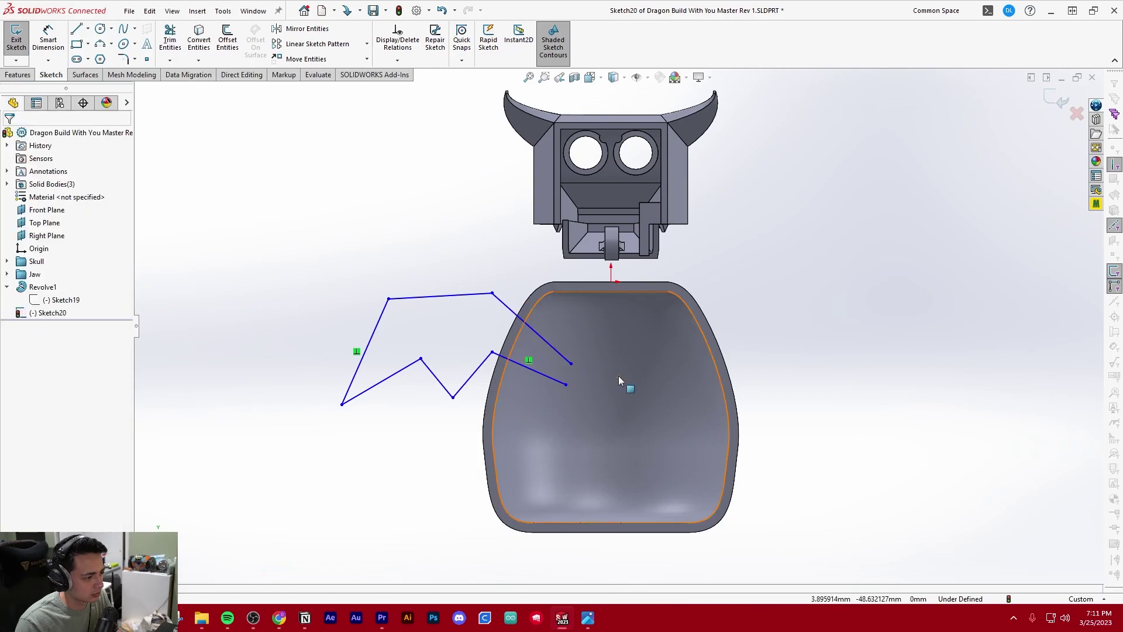
- Close the wing profile's inner end with a three-point arc of about 7 mm radius between the two open line ends
{"action": "scroll", "coordinate": [618, 377], "scroll_direction": "down", "scroll_amount": 3}
{"action": "left_click", "coordinate": [95, 45]}
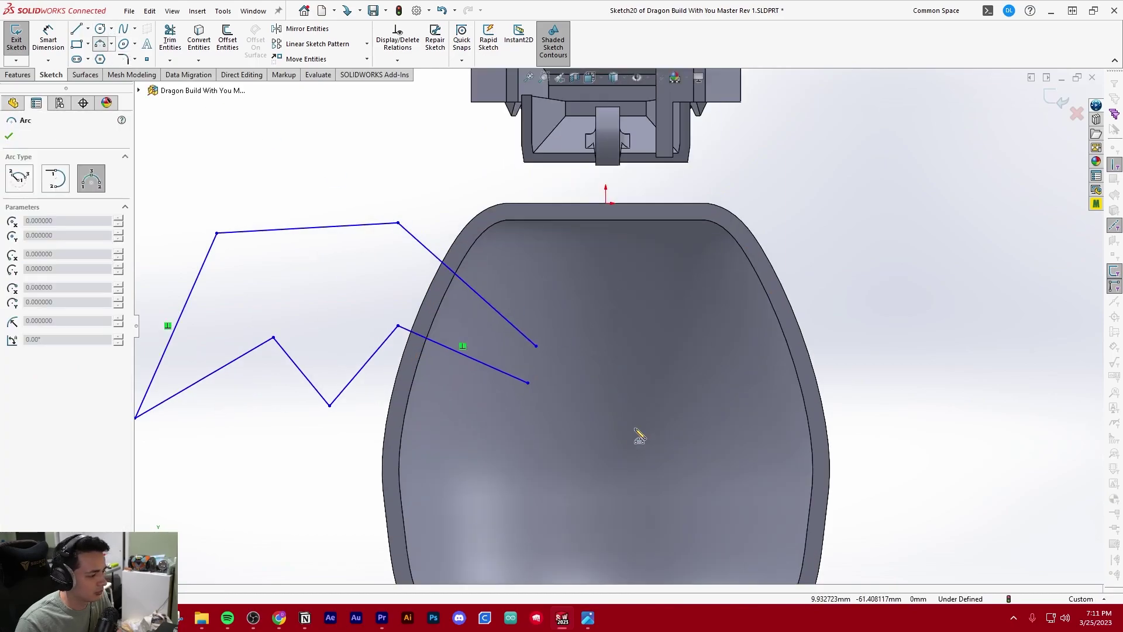
{"action": "left_click", "coordinate": [528, 384]}
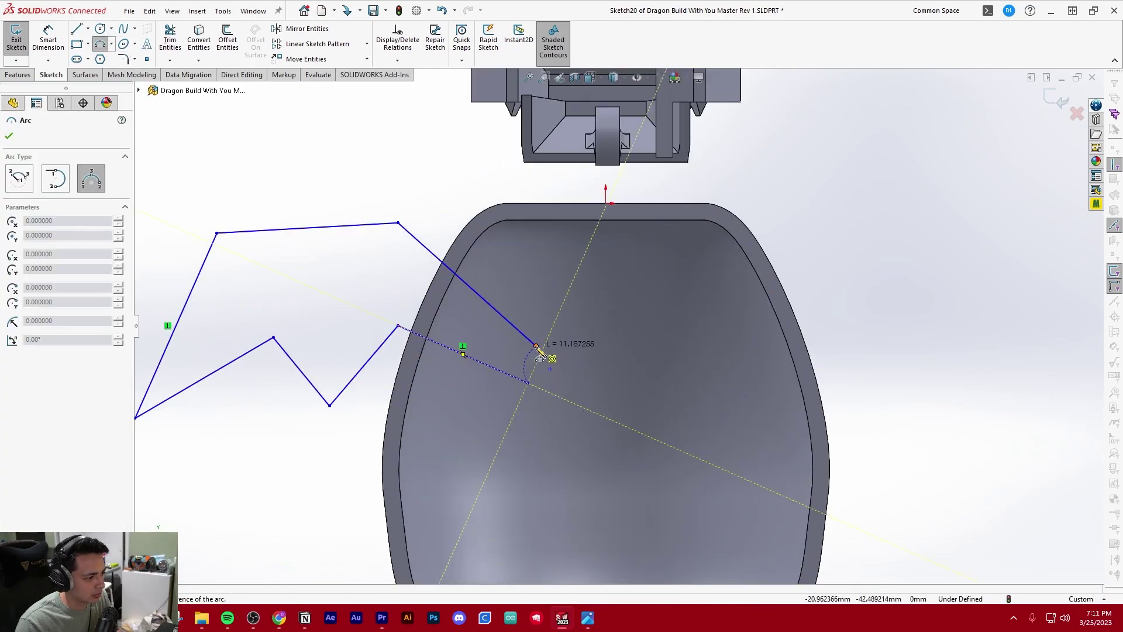
{"action": "left_click", "coordinate": [536, 346]}
{"action": "left_click", "coordinate": [565, 387]}
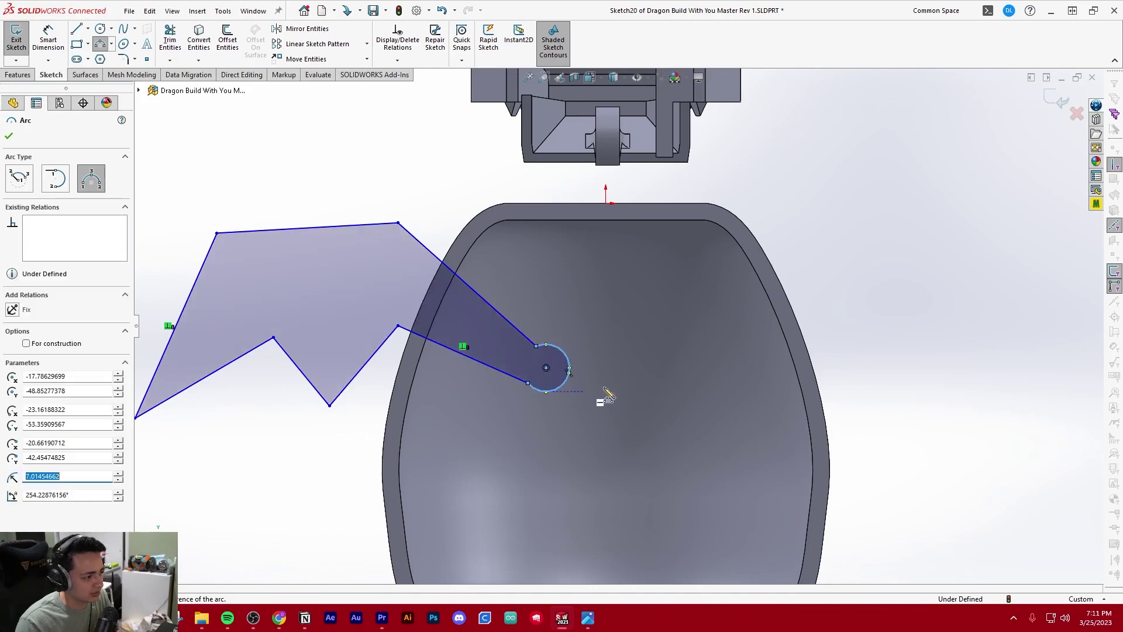
{"action": "key", "text": "Escape"}
- Move the entire wing profile slightly inward toward the torso's centre with Move Entities, using the wing tip as the start point
{"action": "scroll", "coordinate": [605, 369], "scroll_direction": "up", "scroll_amount": 5}
{"action": "middle_click_drag", "start_coordinate": [464, 365], "coordinate": [714, 351]}
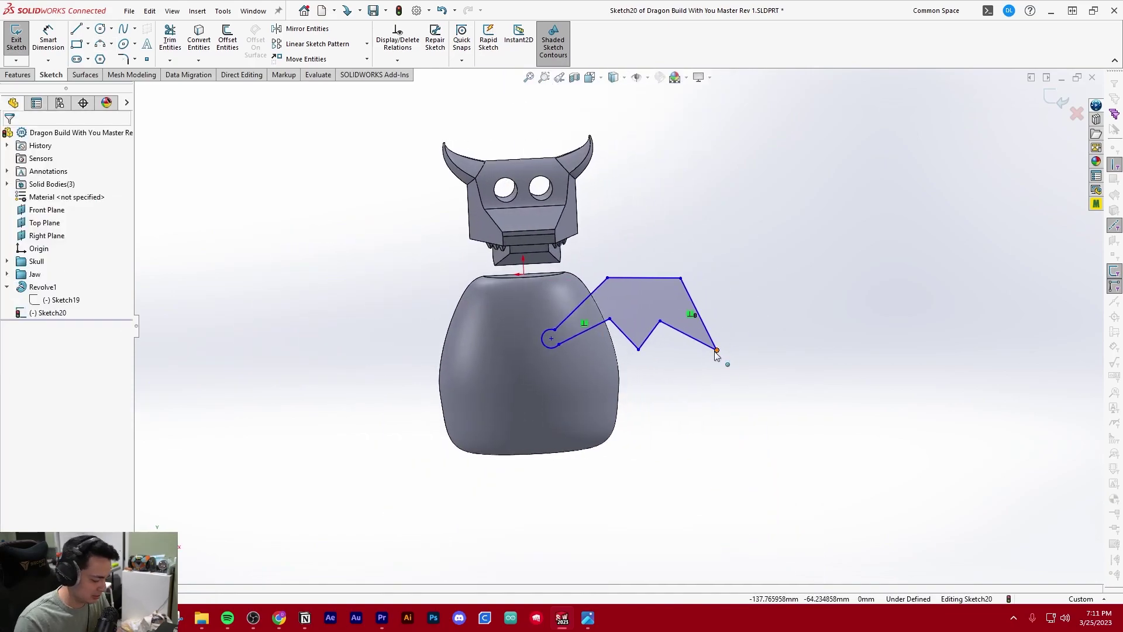
{"action": "key", "text": "ctrl+8"}
{"action": "scroll", "coordinate": [619, 327], "scroll_direction": "up", "scroll_amount": 4}
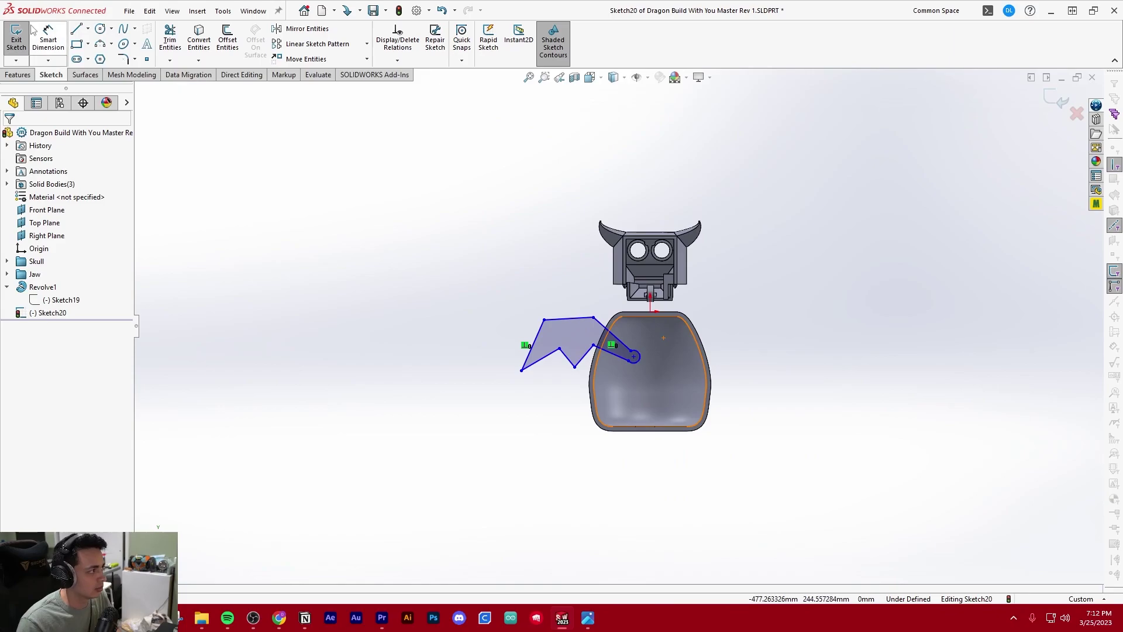
{"action": "left_click", "coordinate": [23, 48]}
{"action": "scroll", "coordinate": [624, 301], "scroll_direction": "down", "scroll_amount": 1}
{"action": "left_click_drag", "start_coordinate": [275, 232], "coordinate": [601, 442]}
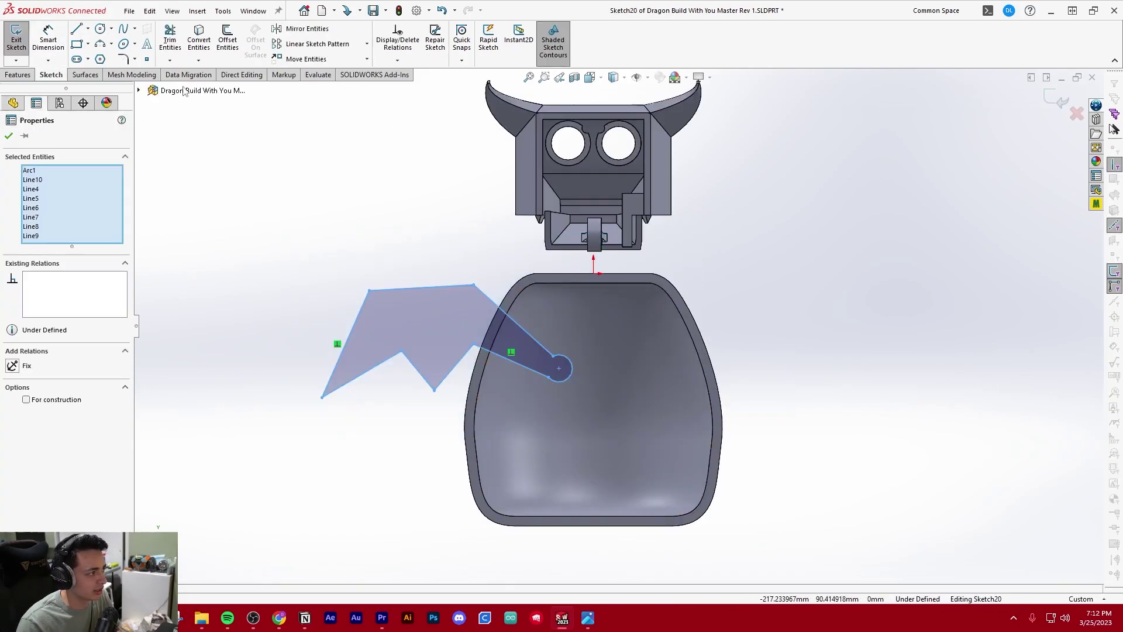
{"action": "key", "text": "Escape"}
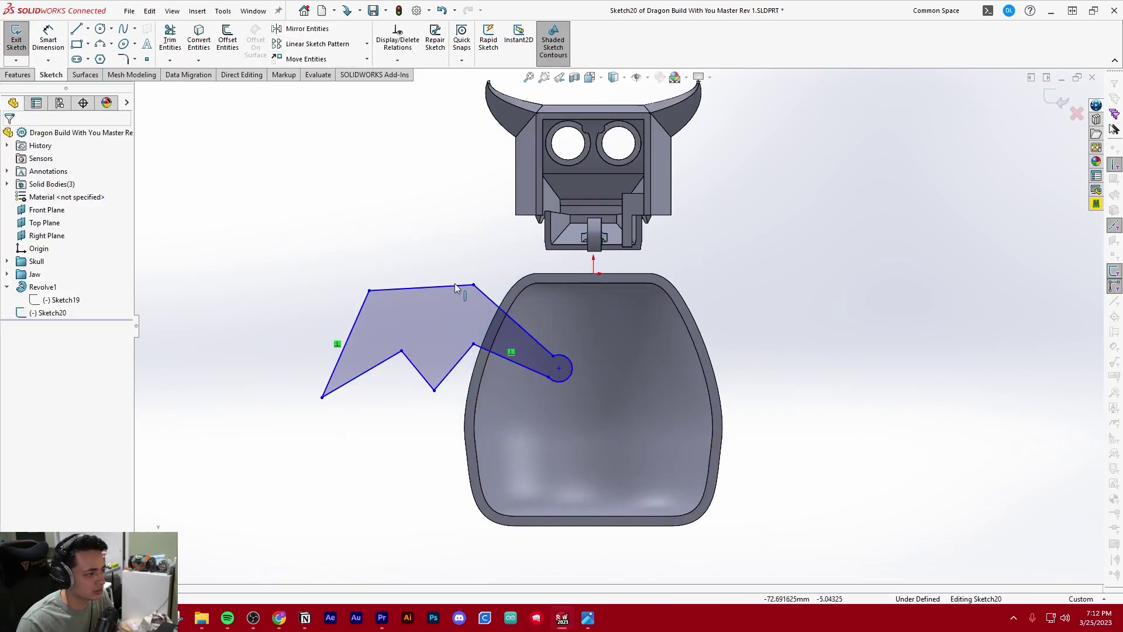
{"action": "left_click_drag", "start_coordinate": [291, 259], "coordinate": [642, 458]}
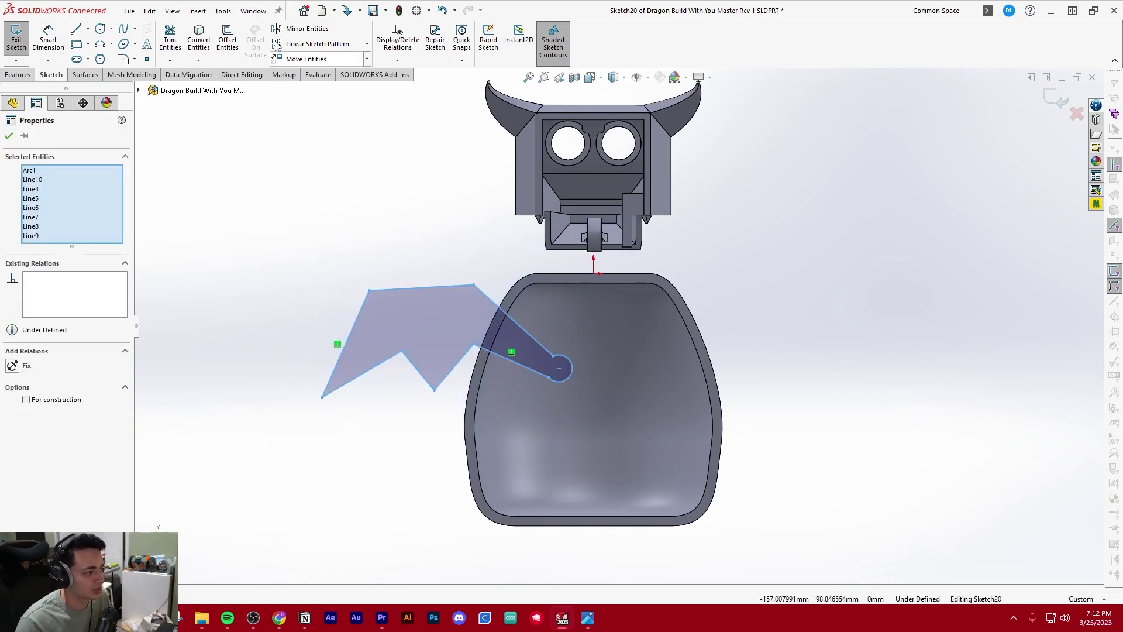
{"action": "left_click", "coordinate": [306, 59]}
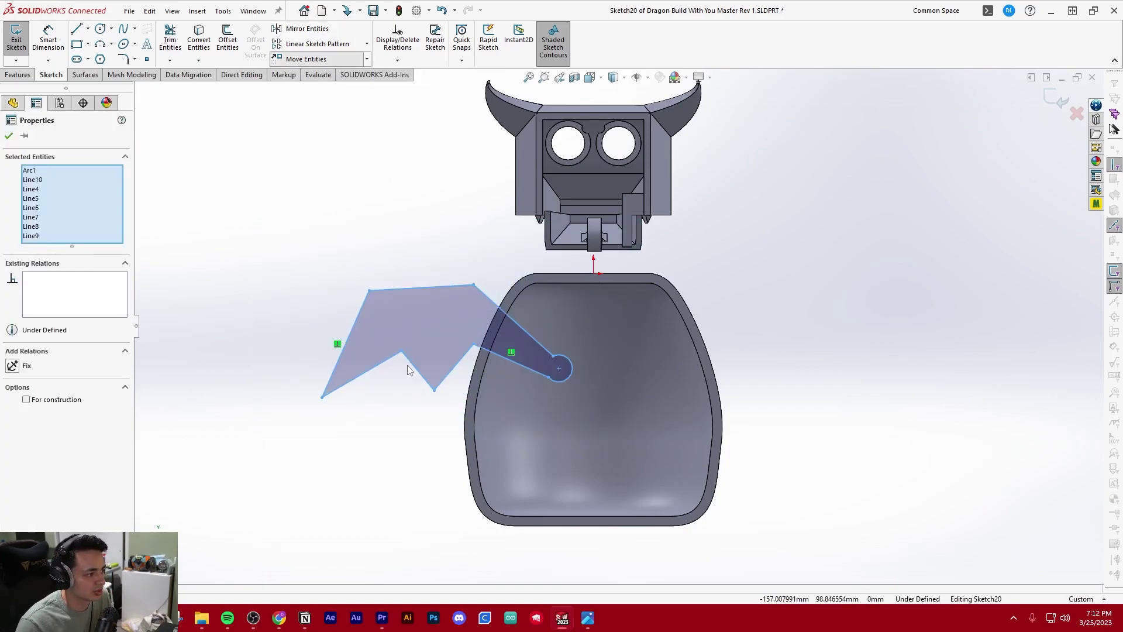
{"action": "left_click", "coordinate": [322, 399]}
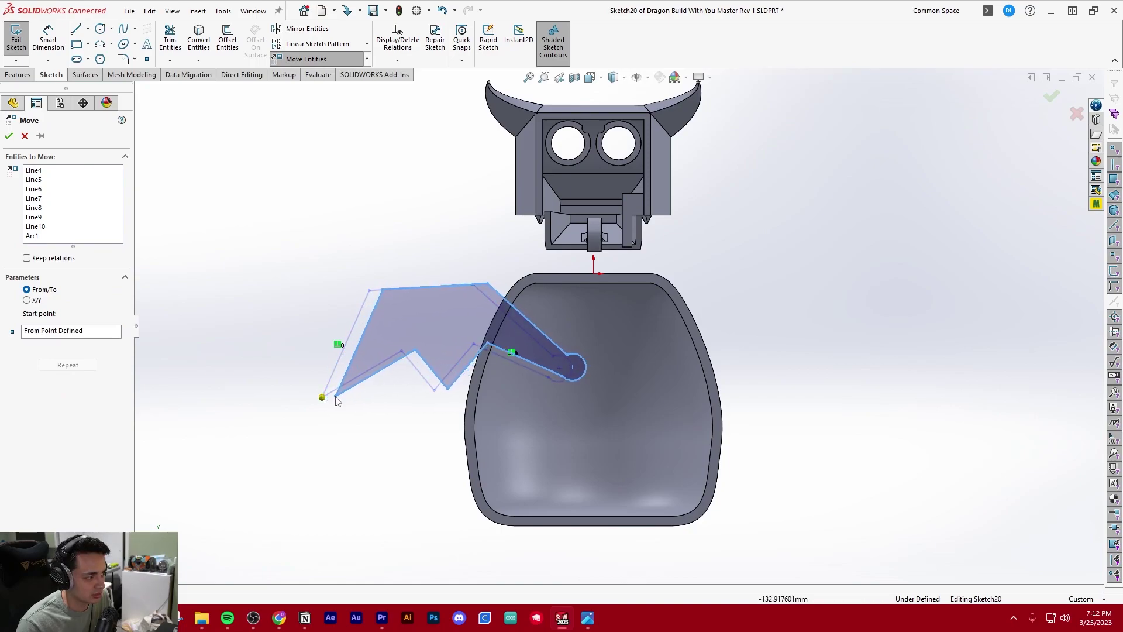
{"action": "left_click", "coordinate": [335, 396]}
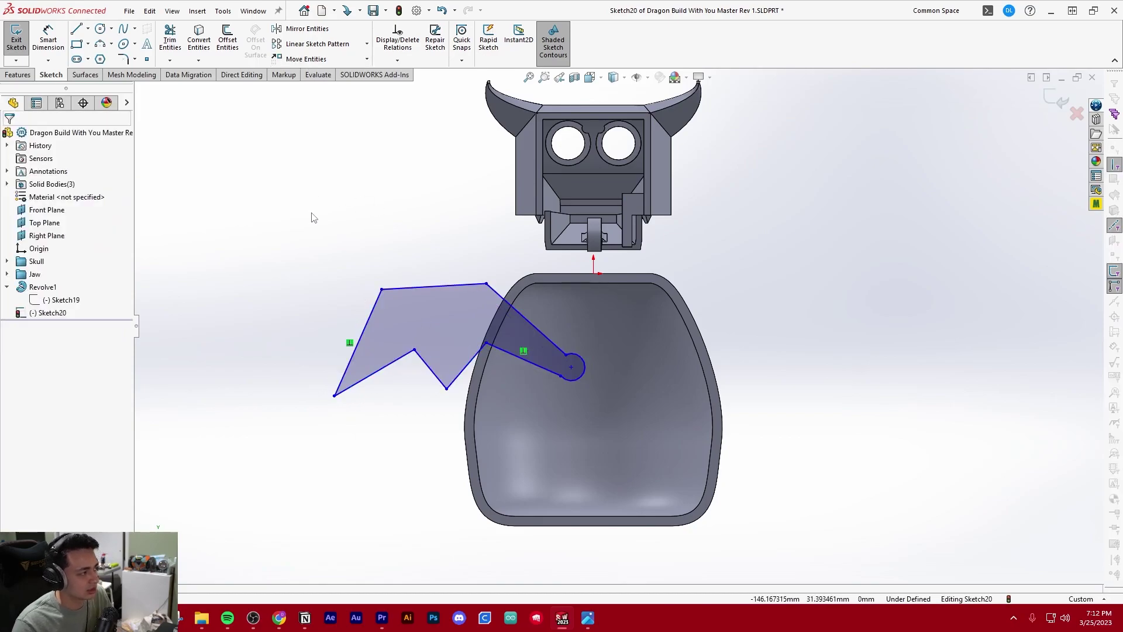
- Measure the distance from the wing tip to the origin
{"action": "key", "text": "m"}
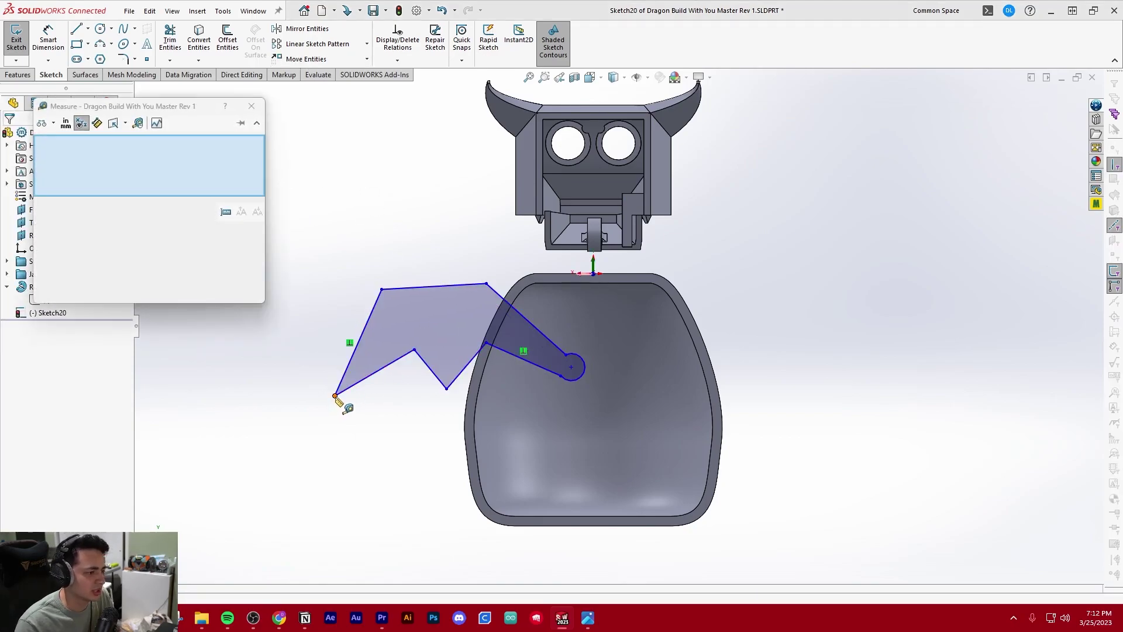
{"action": "left_click", "coordinate": [335, 396]}
{"action": "left_click", "coordinate": [593, 273]}
{"action": "left_click", "coordinate": [577, 286]}
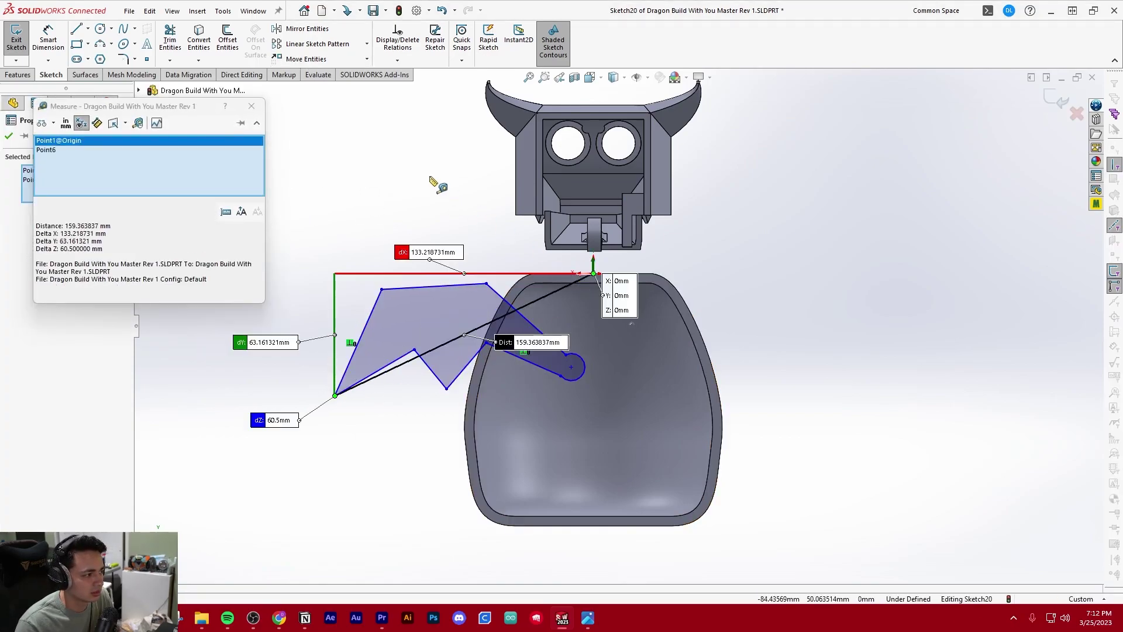
{"action": "left_click", "coordinate": [247, 112]}
- Exit the finished wing sketch
{"action": "scroll", "coordinate": [621, 355], "scroll_direction": "up", "scroll_amount": 3}
{"action": "scroll", "coordinate": [598, 283], "scroll_direction": "down", "scroll_amount": 2}
{"action": "left_click", "coordinate": [16, 39]}
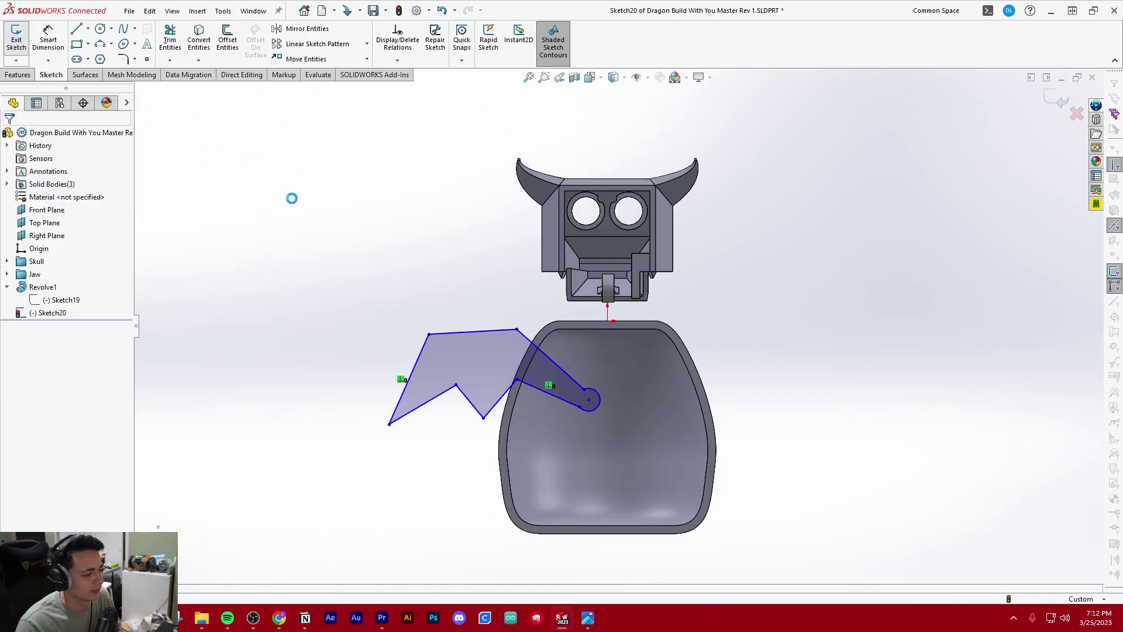
- Examine the wing profile's size and placement against the torso and skull from several angles, reopening and closing its sketch
{"action": "scroll", "coordinate": [443, 270], "scroll_direction": "up", "scroll_amount": 4}
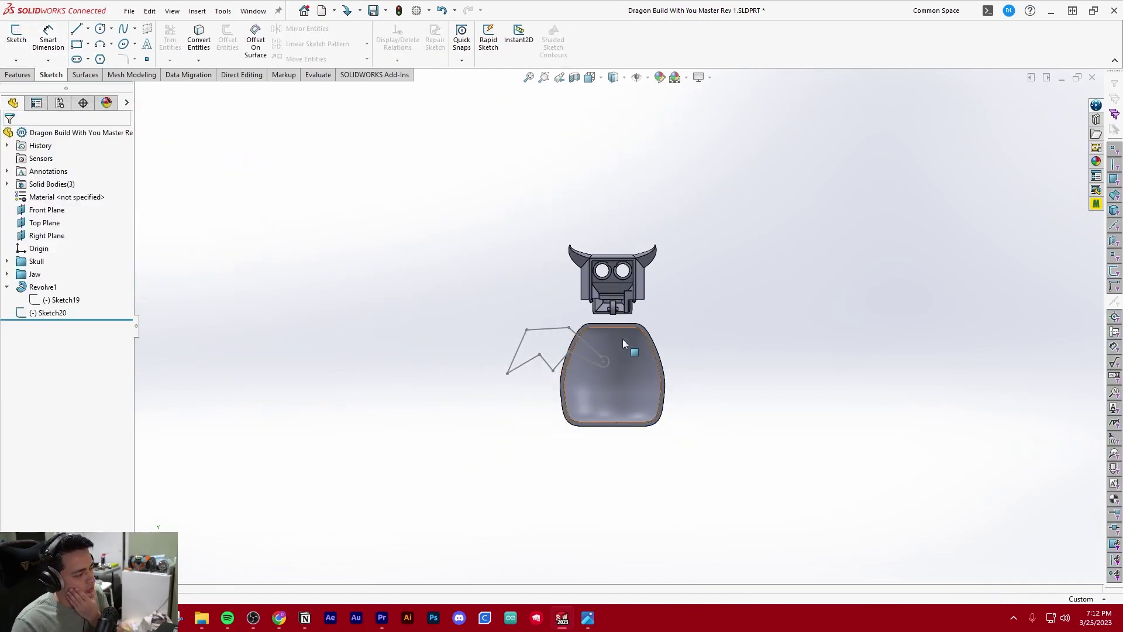
{"action": "middle_click_drag", "start_coordinate": [624, 344], "coordinate": [506, 325]}
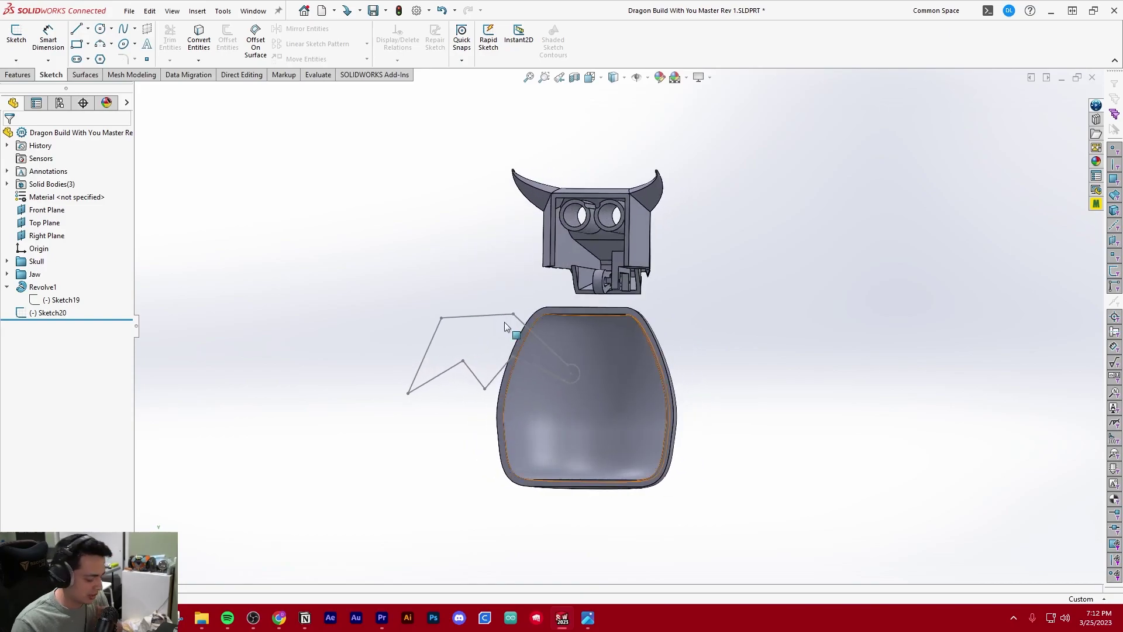
{"action": "key", "text": "ctrl+1"}
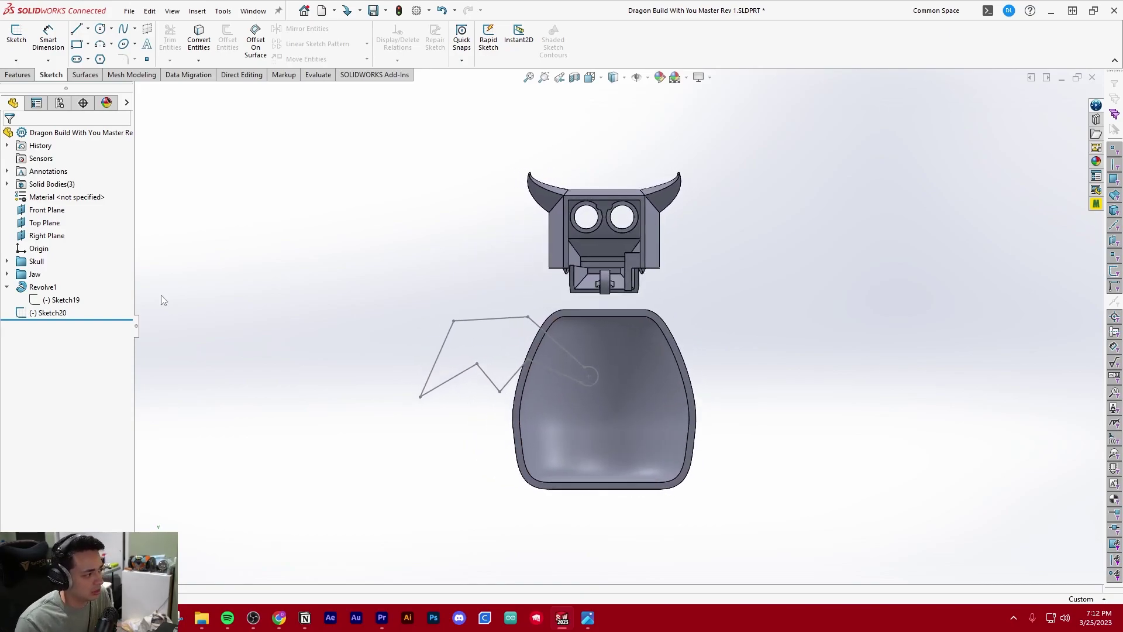
{"action": "middle_click_drag", "start_coordinate": [476, 325], "coordinate": [499, 381]}
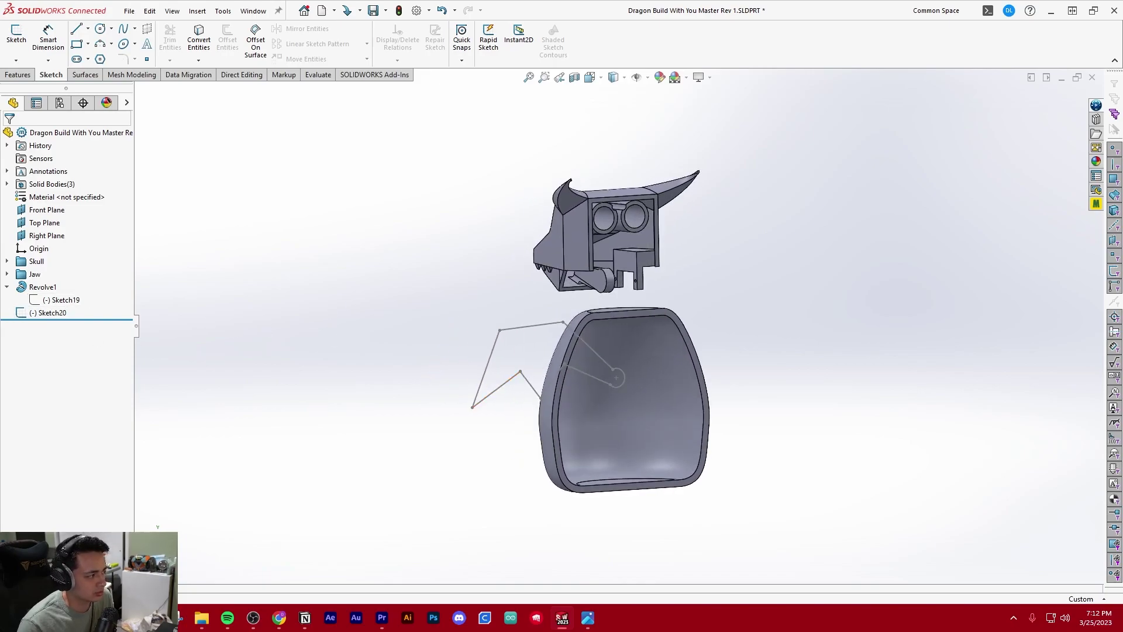
{"action": "left_click", "coordinate": [54, 317]}
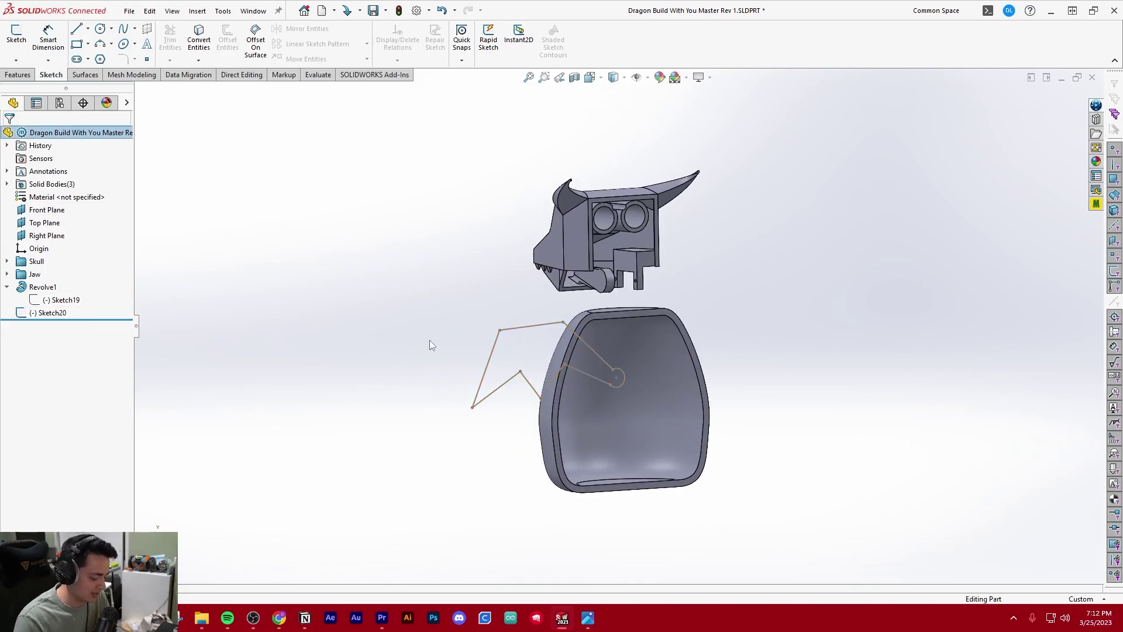
{"action": "key", "text": "ctrl+1"}
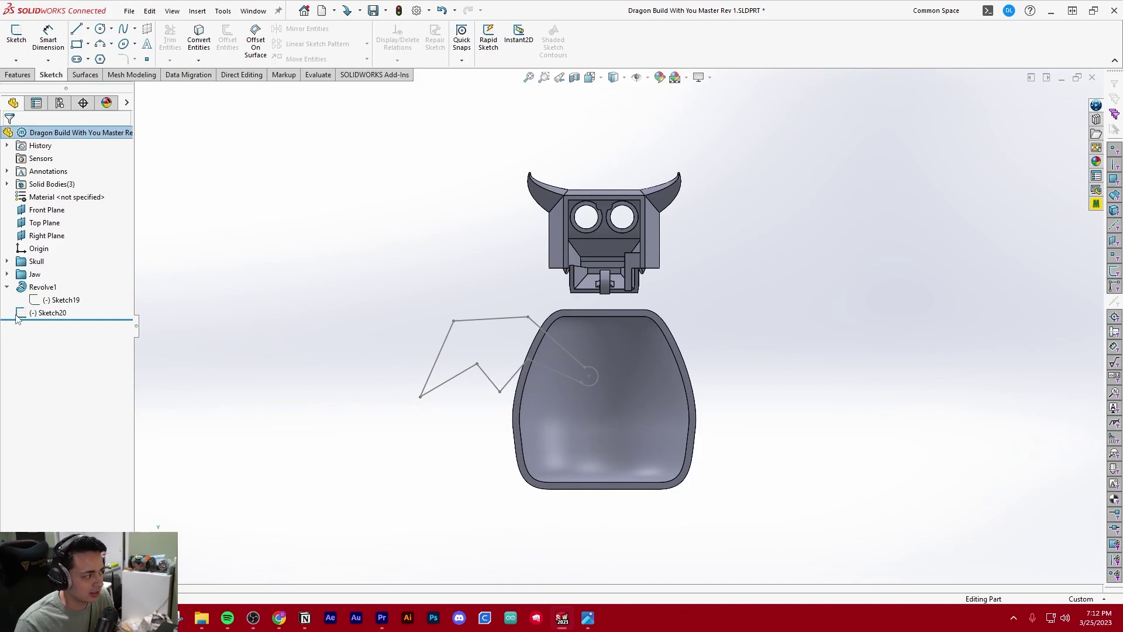
{"action": "left_click", "coordinate": [35, 313]}
{"action": "left_click", "coordinate": [46, 275]}
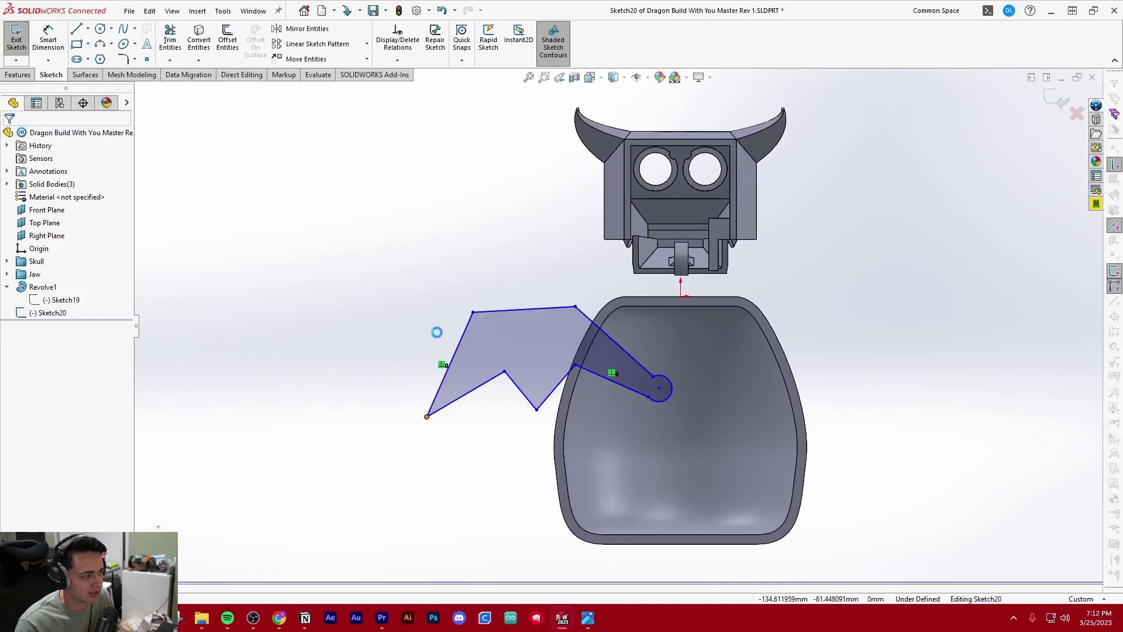
{"action": "scroll", "coordinate": [444, 338], "scroll_direction": "up", "scroll_amount": 4}
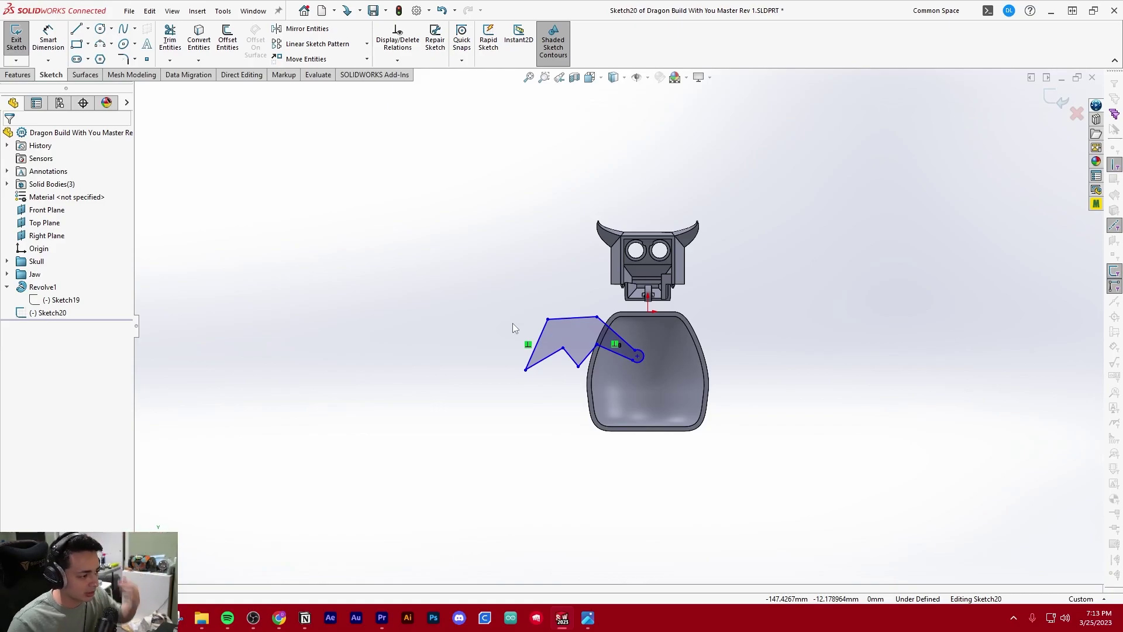
{"action": "scroll", "coordinate": [637, 337], "scroll_direction": "down", "scroll_amount": 4}
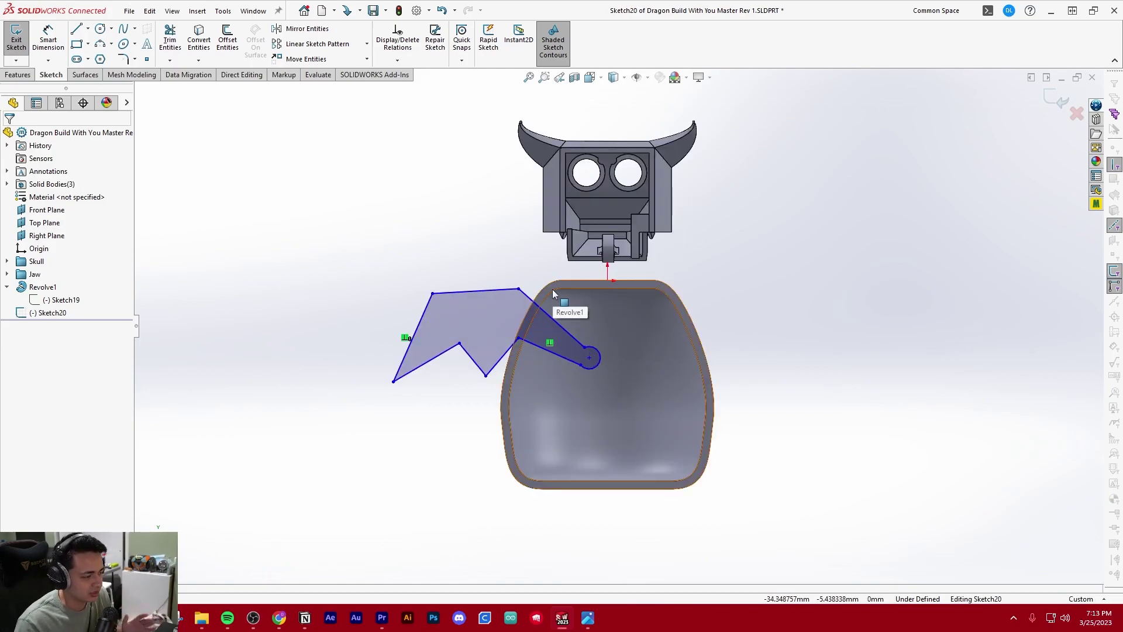
{"action": "mouse_move", "coordinate": [552, 289]}
{"action": "middle_mouse_down"}
{"action": "mouse_move", "coordinate": [697, 314]}
{"action": "mouse_move", "coordinate": [765, 311]}
{"action": "mouse_move", "coordinate": [501, 299]}
{"action": "mouse_move", "coordinate": [528, 275]}
{"action": "middle_mouse_up"}
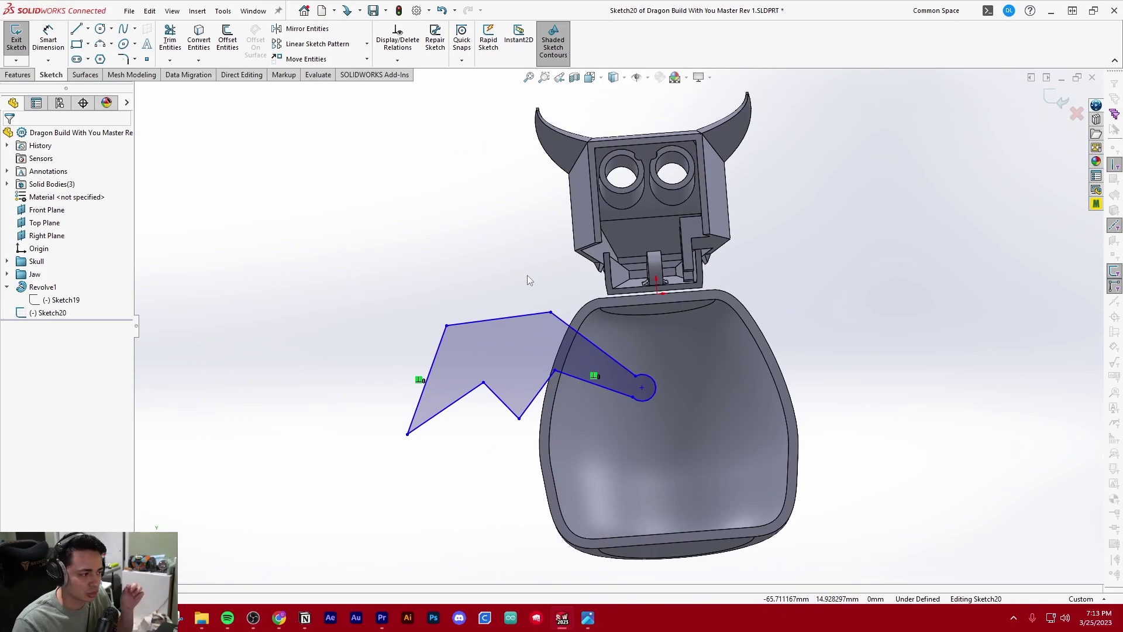
{"action": "scroll", "coordinate": [616, 327], "scroll_direction": "up", "scroll_amount": 3}
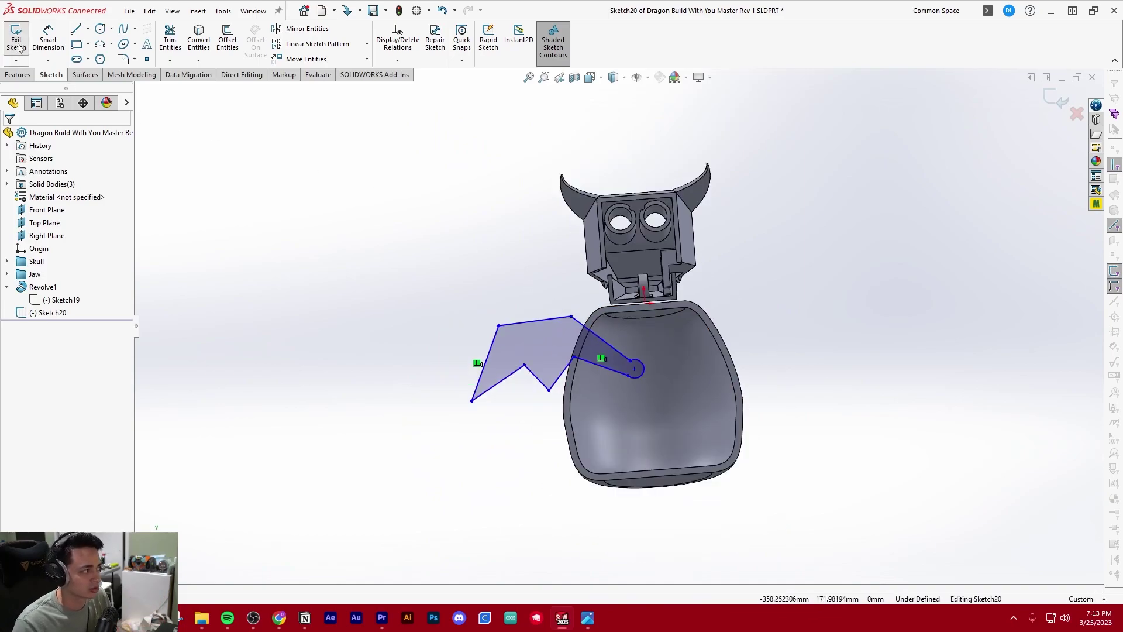
{"action": "left_click", "coordinate": [16, 43]}
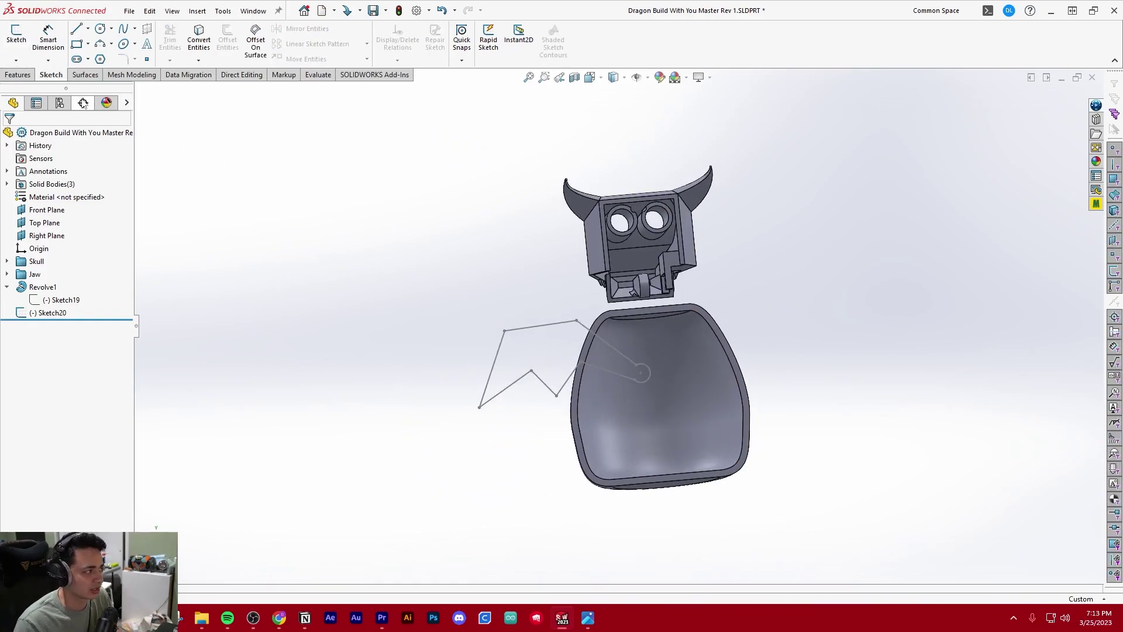
- Extrude the wing profile with a blind depth of 3 mm as a separate body, with Merge result turned off
{"action": "left_click", "coordinate": [17, 75]}
{"action": "left_click", "coordinate": [52, 313]}
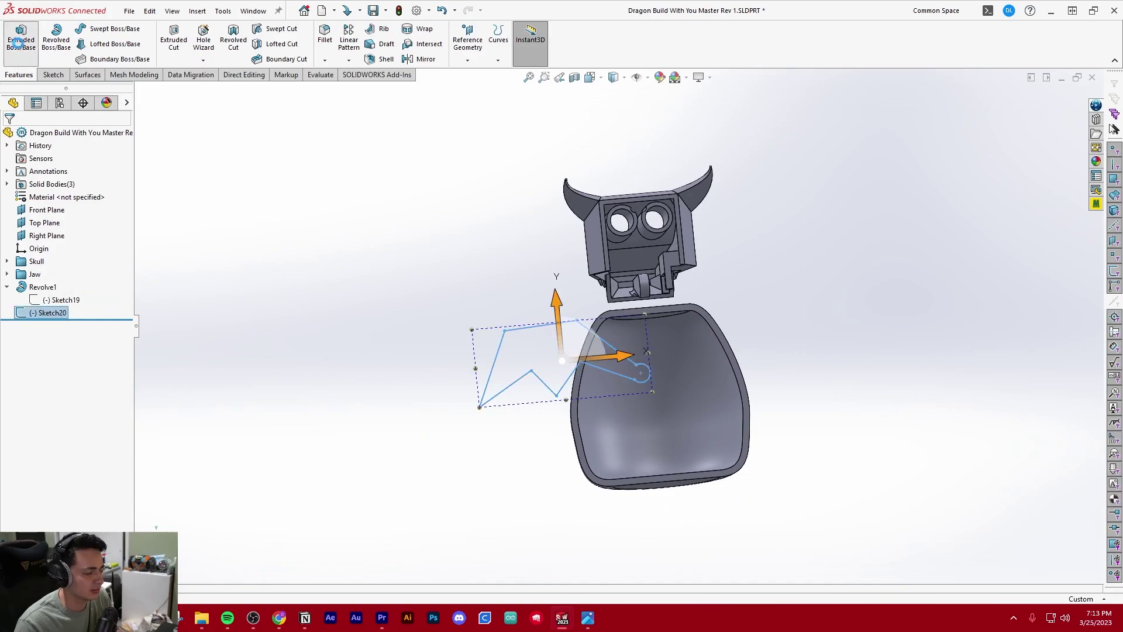
{"action": "scroll", "coordinate": [625, 336], "scroll_direction": "down", "scroll_amount": 1}
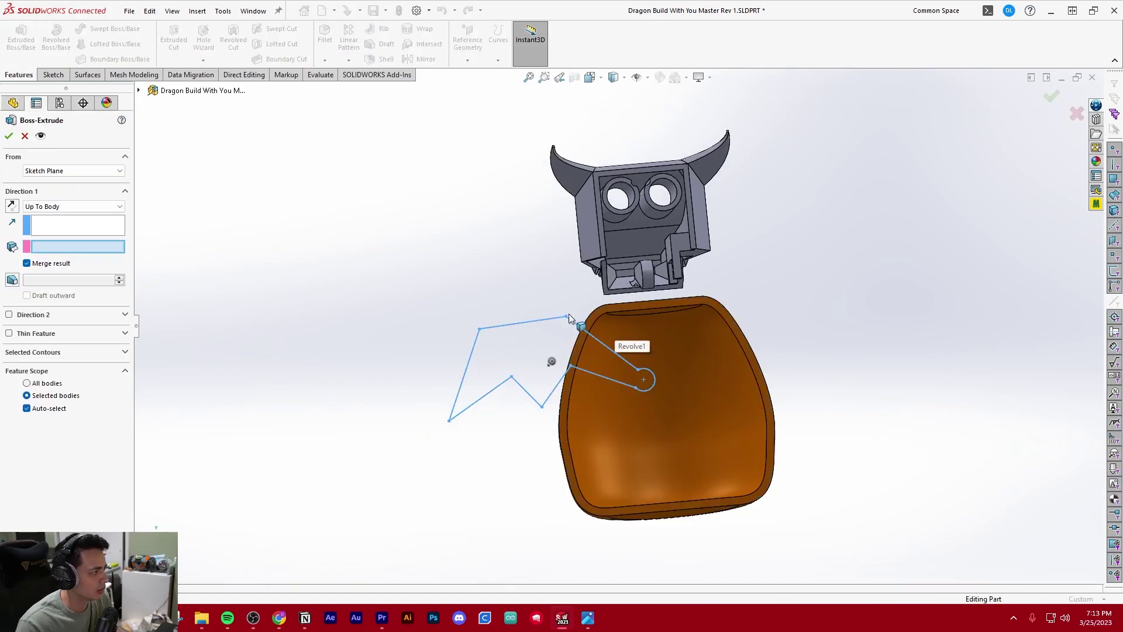
{"action": "left_click", "coordinate": [75, 207]}
{"action": "left_click", "coordinate": [59, 215]}
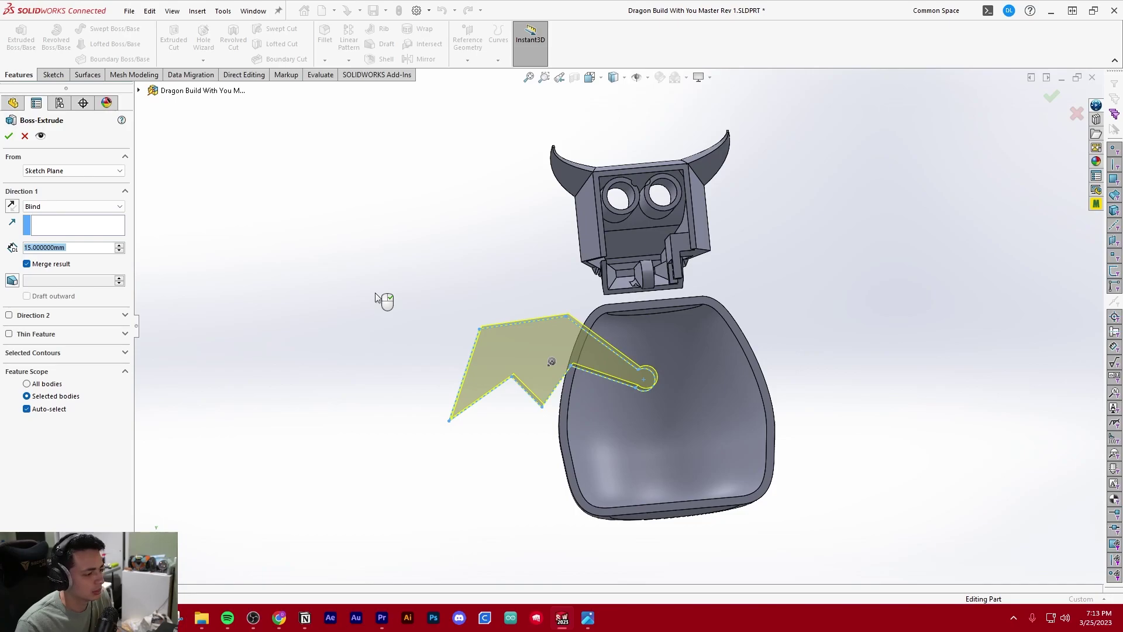
{"action": "type", "text": "3"}
{"action": "key", "text": "Return"}
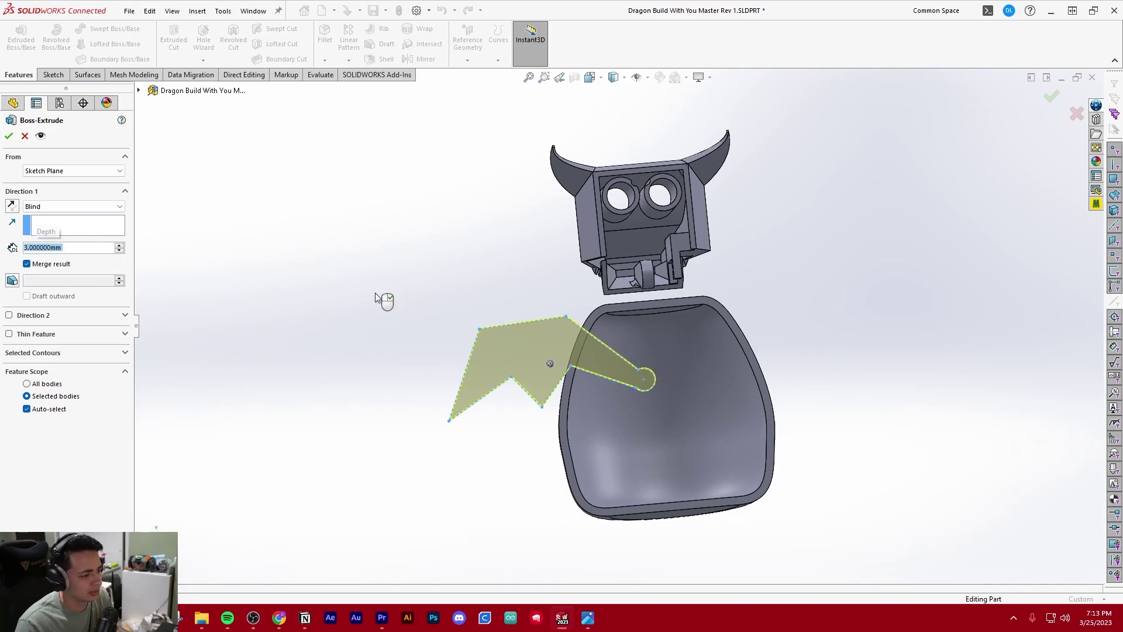
{"action": "left_click", "coordinate": [52, 264]}
{"action": "left_click", "coordinate": [444, 389]}
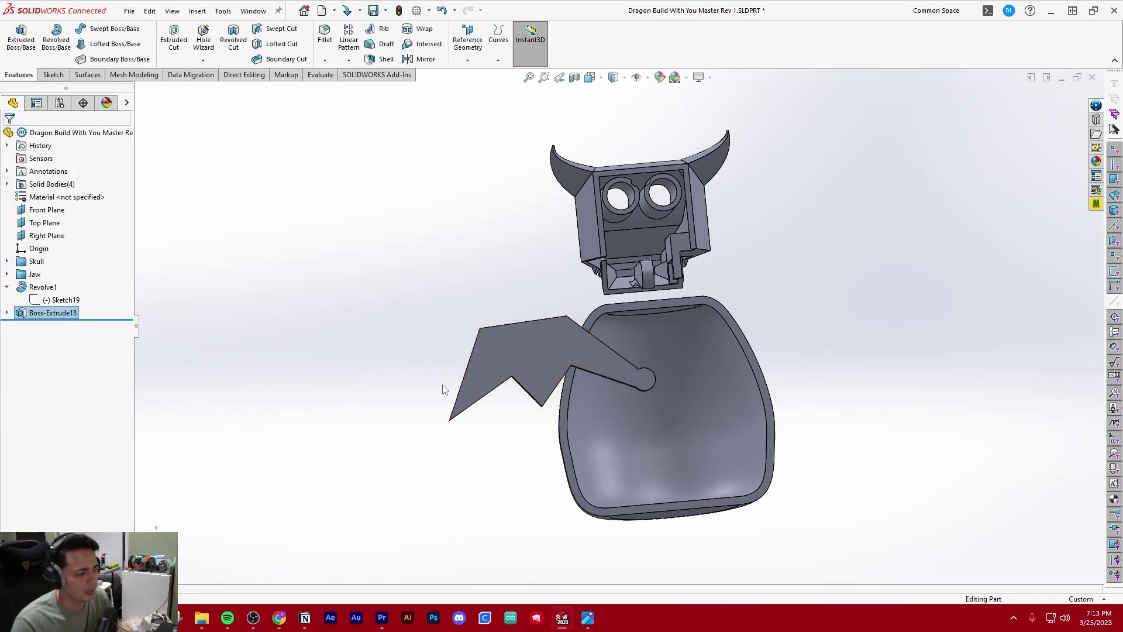
- Hide the torso's solid body so the whole front face of the wing is exposed
{"action": "middle_click_drag", "start_coordinate": [443, 389], "coordinate": [585, 357]}
{"action": "left_click", "coordinate": [259, 13]}
{"action": "left_click", "coordinate": [499, 352]}
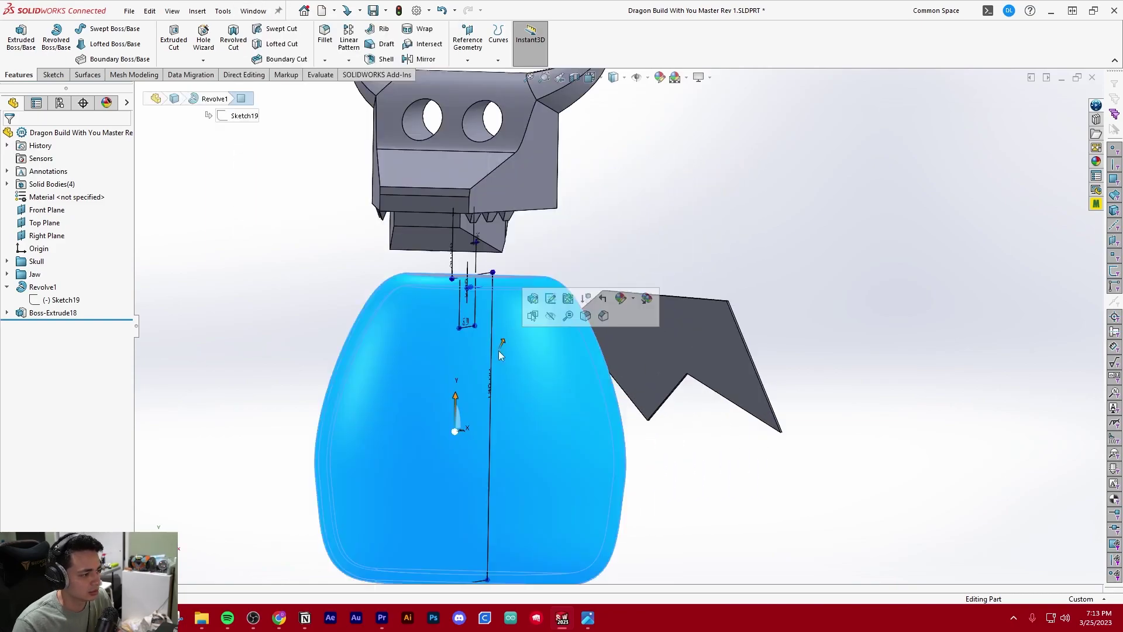
{"action": "left_click", "coordinate": [196, 304]}
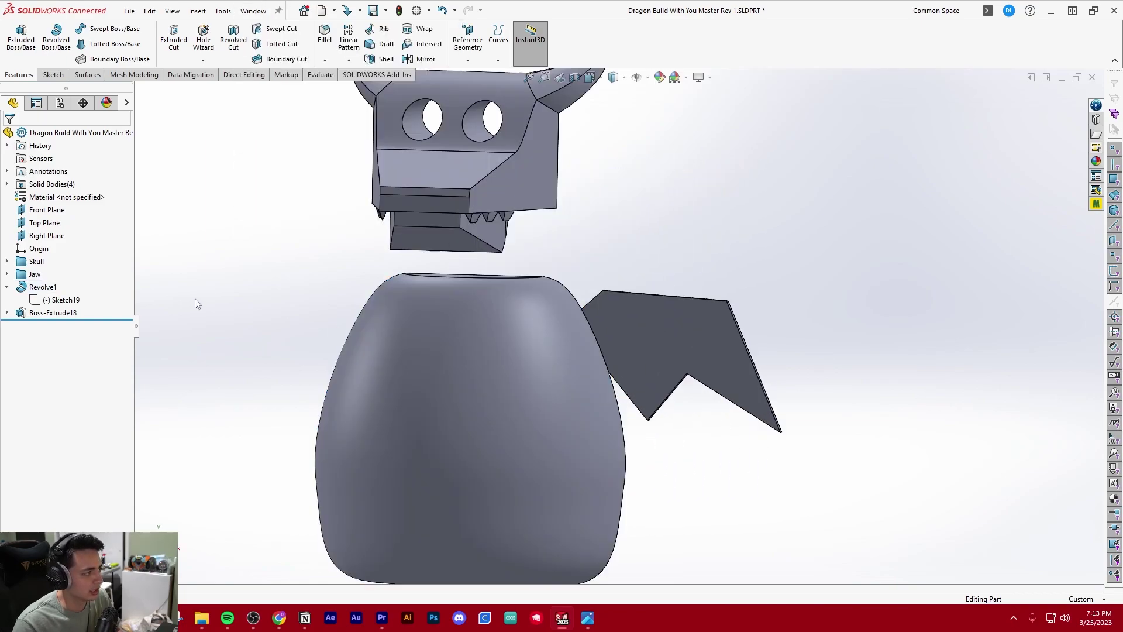
{"action": "left_click", "coordinate": [6, 185]}
{"action": "left_click", "coordinate": [66, 235]}
{"action": "left_click", "coordinate": [37, 224]}
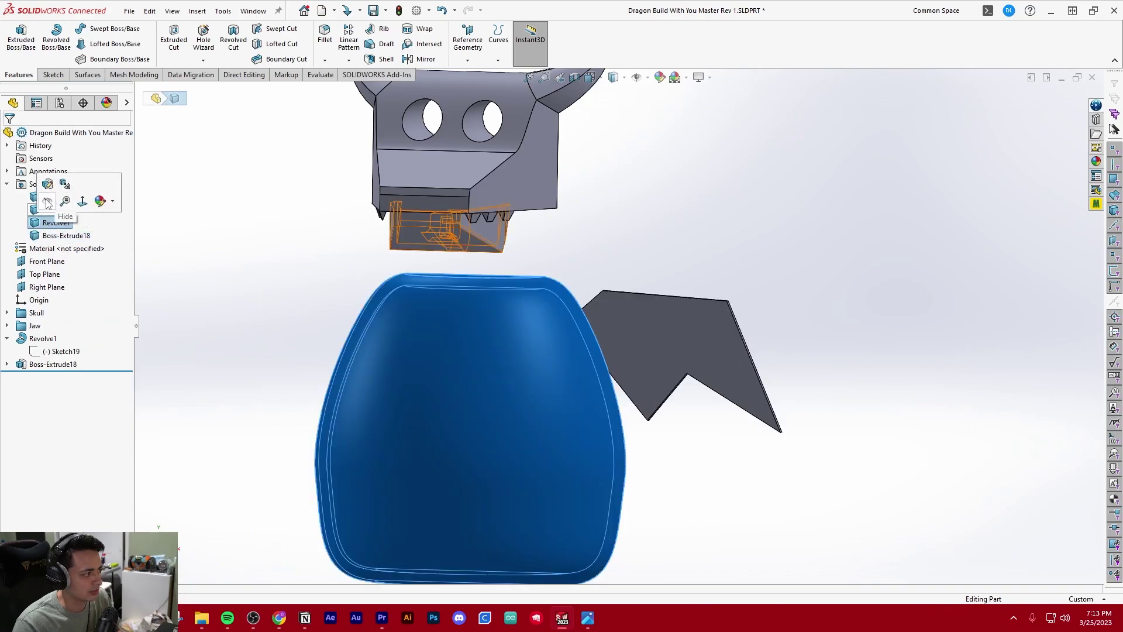
{"action": "left_click", "coordinate": [46, 201]}
- Start a sketch on the wing's front face, convert the face's outline into sketch entities, and close the sketch
{"action": "left_click", "coordinate": [51, 76]}
{"action": "left_click", "coordinate": [16, 35]}
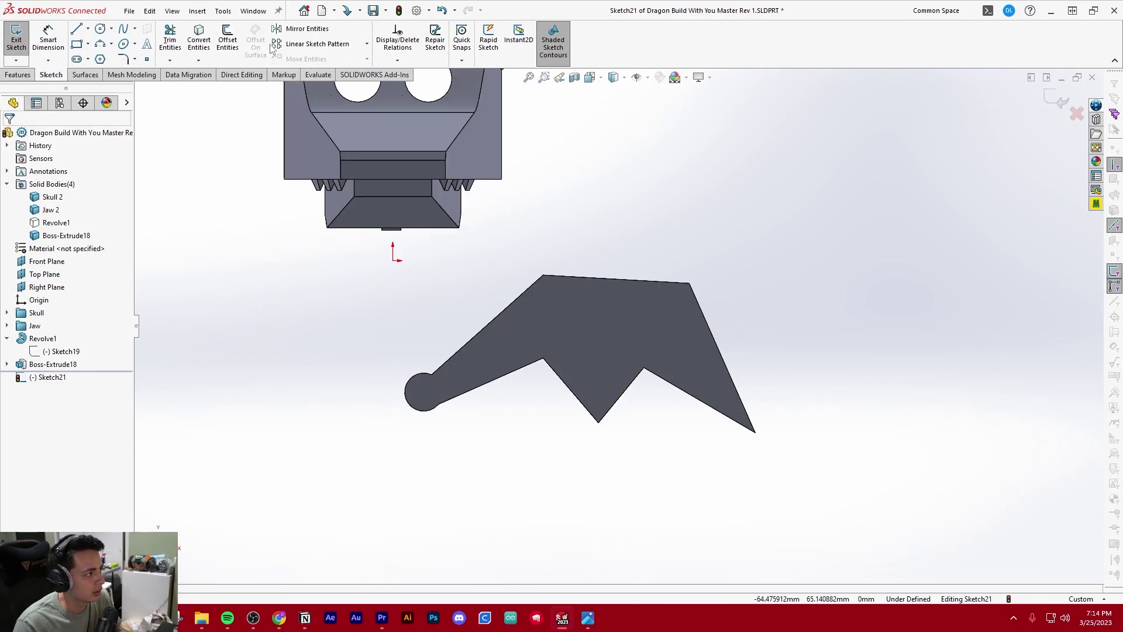
{"action": "left_click", "coordinate": [198, 40]}
{"action": "left_click", "coordinate": [566, 331]}
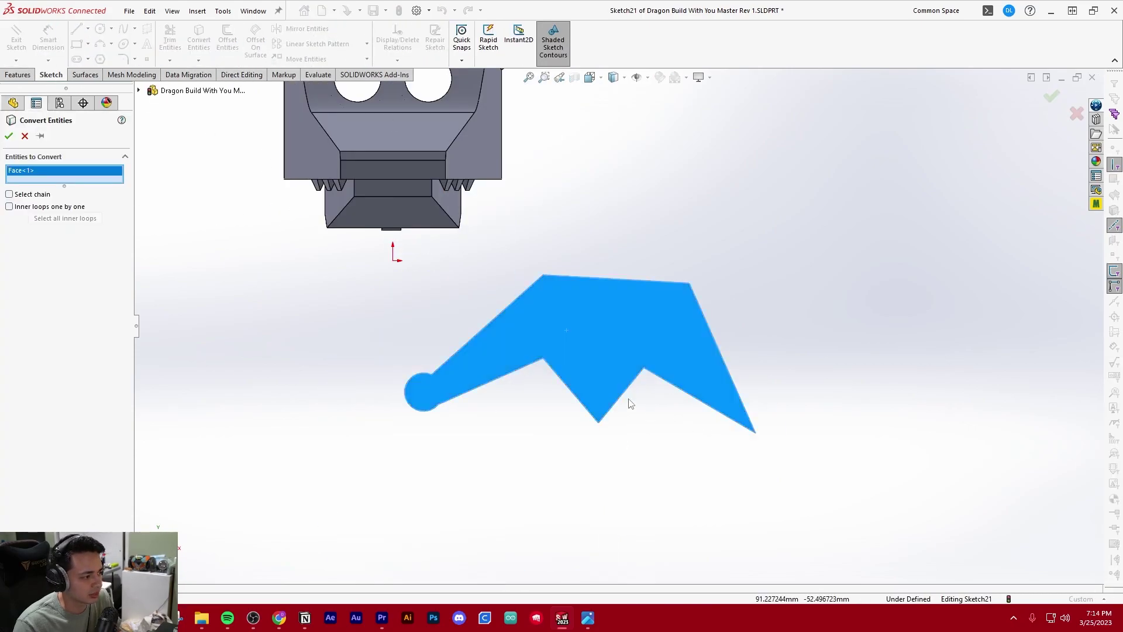
{"action": "right_click", "coordinate": [569, 329]}
{"action": "key", "text": "ctrl+b"}
{"action": "scroll", "coordinate": [570, 329], "scroll_direction": "up", "scroll_amount": 3}
{"action": "scroll", "coordinate": [710, 255], "scroll_direction": "down", "scroll_amount": 2}
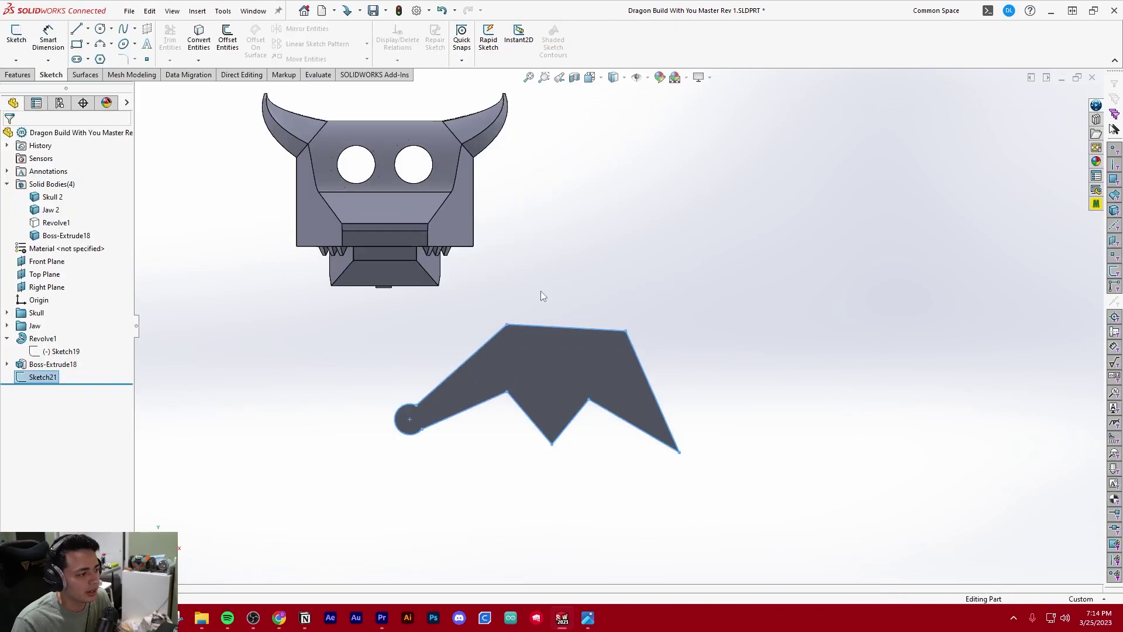
{"action": "left_click", "coordinate": [541, 292]}
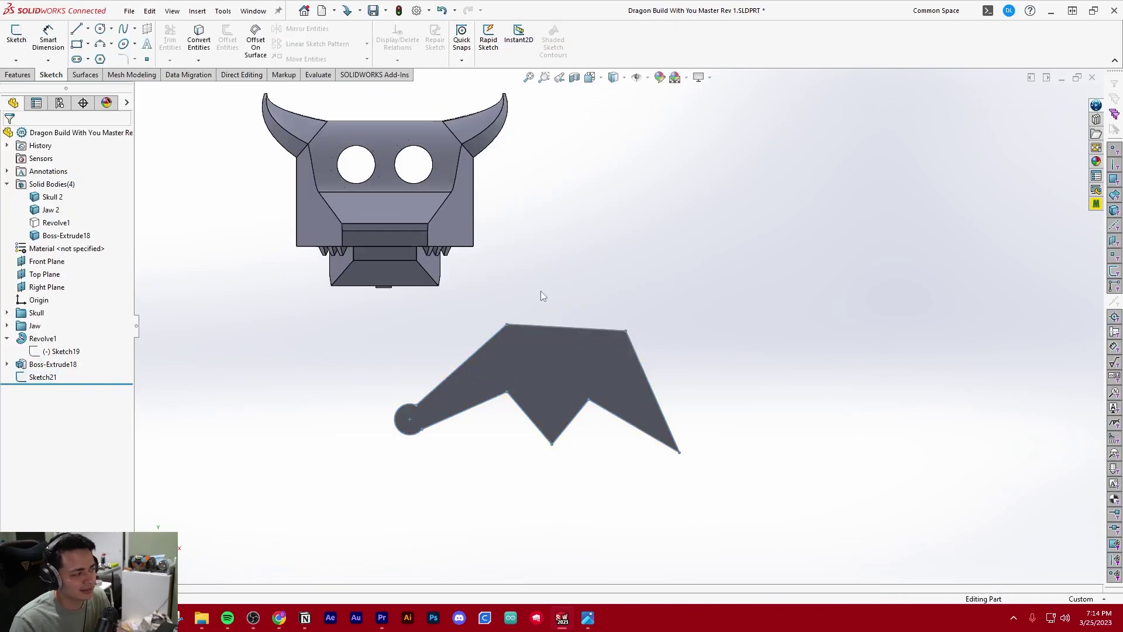
- Reopen the converted wing outline sketch for editing
{"action": "left_click", "coordinate": [44, 377]}
{"action": "left_click", "coordinate": [16, 35]}
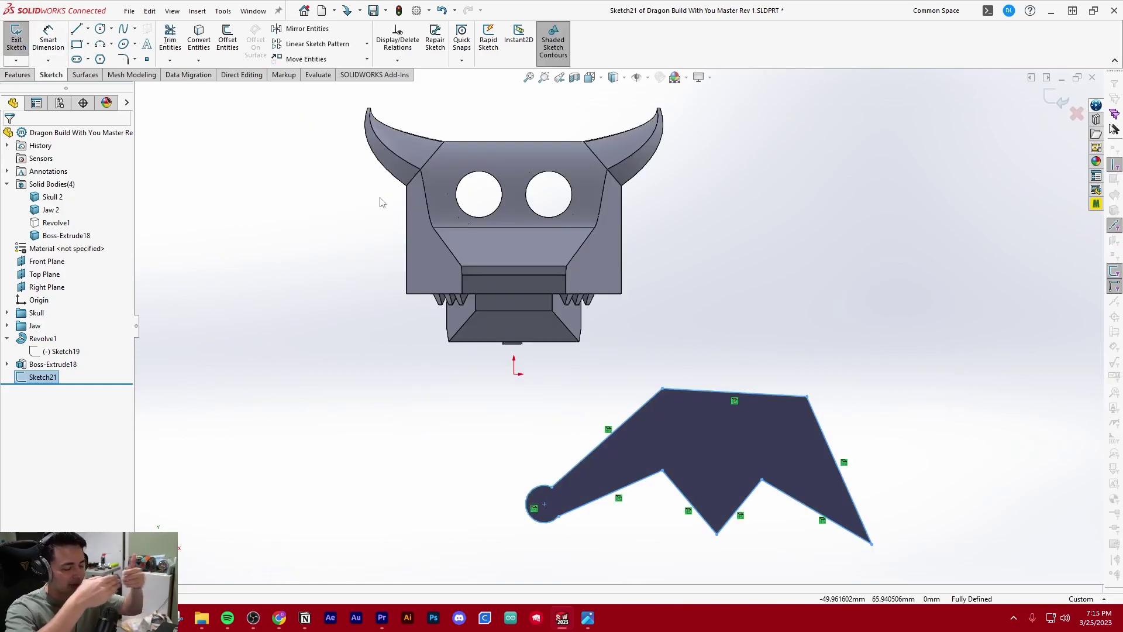
{"action": "scroll", "coordinate": [625, 290], "scroll_direction": "down", "scroll_amount": 2}
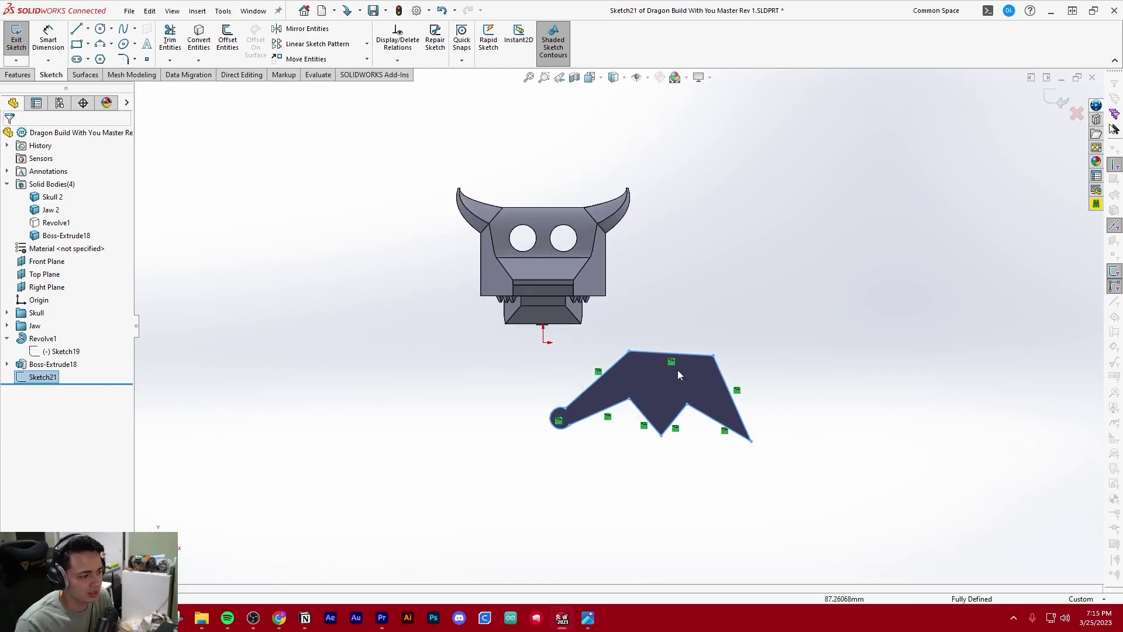
{"action": "scroll", "coordinate": [677, 369], "scroll_direction": "up", "scroll_amount": 2}
{"action": "scroll", "coordinate": [705, 389], "scroll_direction": "up", "scroll_amount": 3}
{"action": "left_click", "coordinate": [612, 216]}
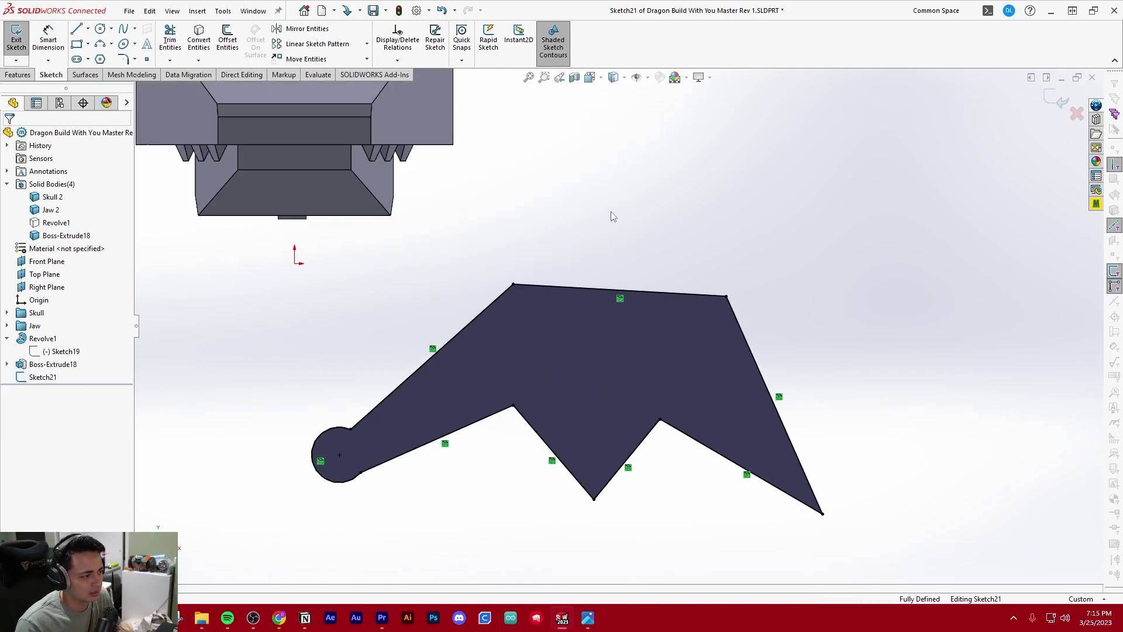
{"action": "left_click", "coordinate": [80, 33]}
{"action": "scroll", "coordinate": [565, 327], "scroll_direction": "up", "scroll_amount": 2}
{"action": "left_click", "coordinate": [437, 223]}
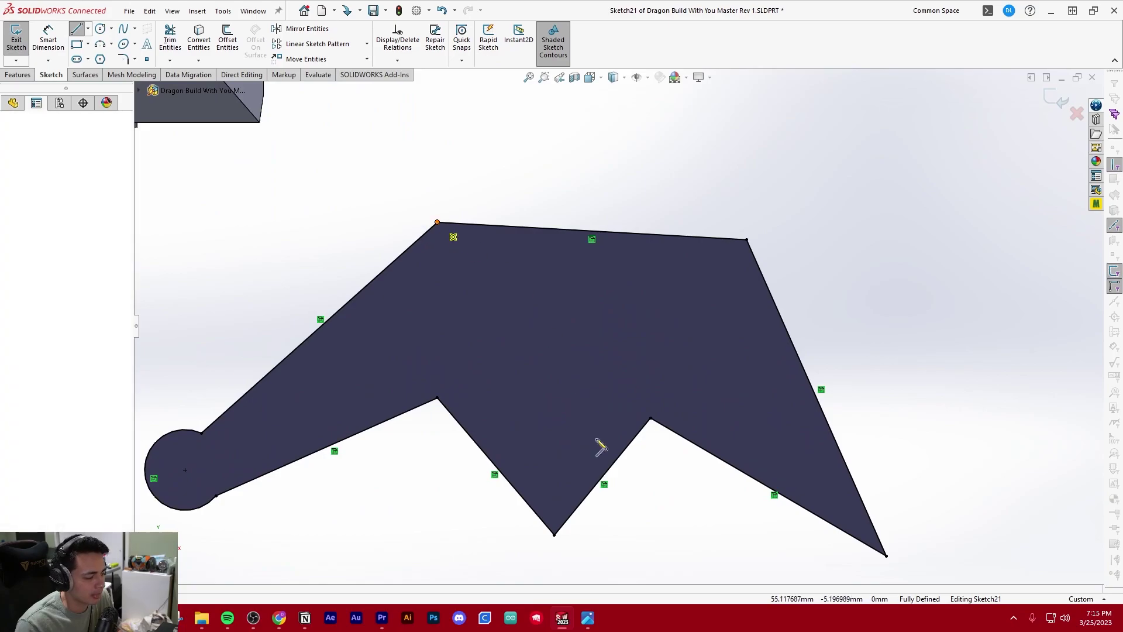
{"action": "scroll", "coordinate": [585, 394], "scroll_direction": "down", "scroll_amount": 2}
{"action": "key", "text": "Escape"}
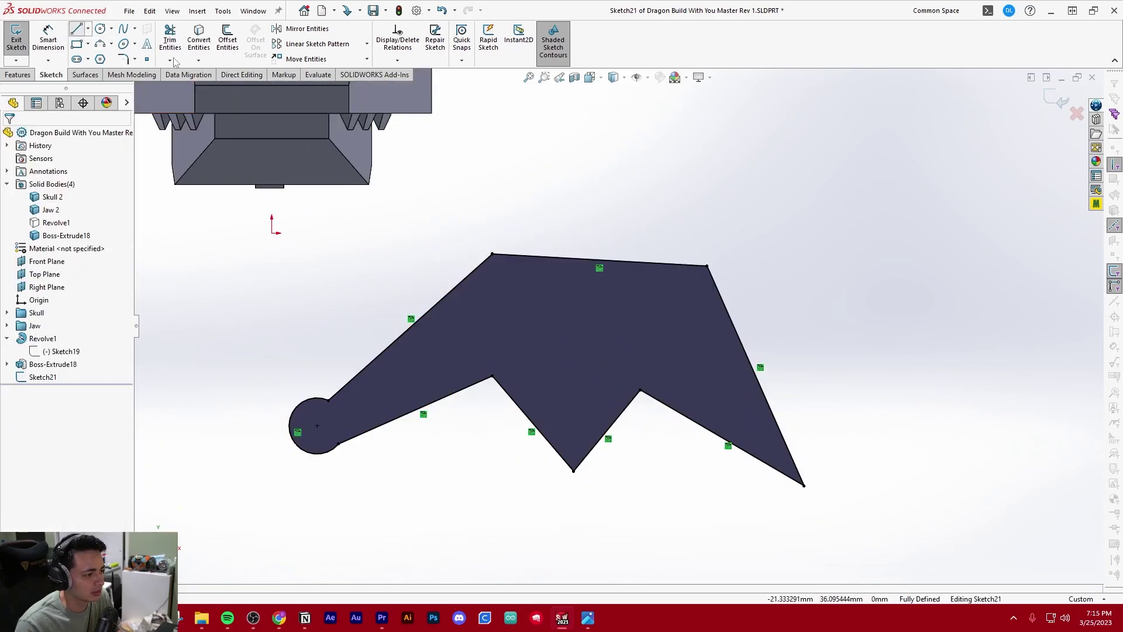
- Offset the entire converted wing outline inward by 2 mm as a chain, with the direction reversed
{"action": "left_click", "coordinate": [227, 40]}
{"action": "left_click", "coordinate": [463, 286]}
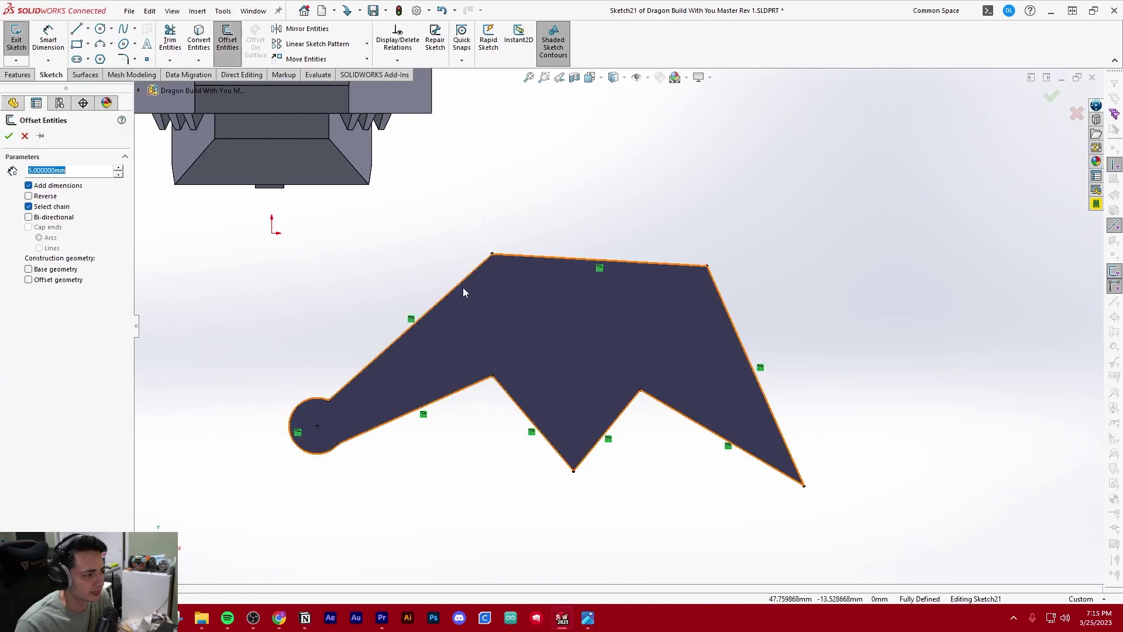
{"action": "left_click", "coordinate": [462, 286]}
{"action": "left_click", "coordinate": [463, 284]}
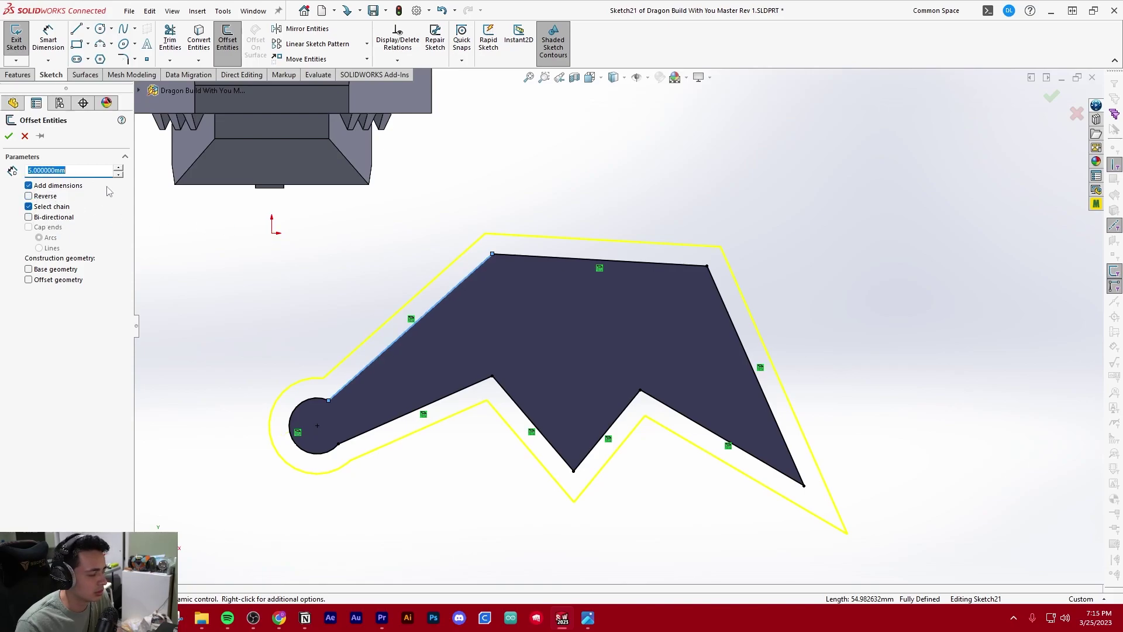
{"action": "type", "text": "1"}
{"action": "key", "text": "Return"}
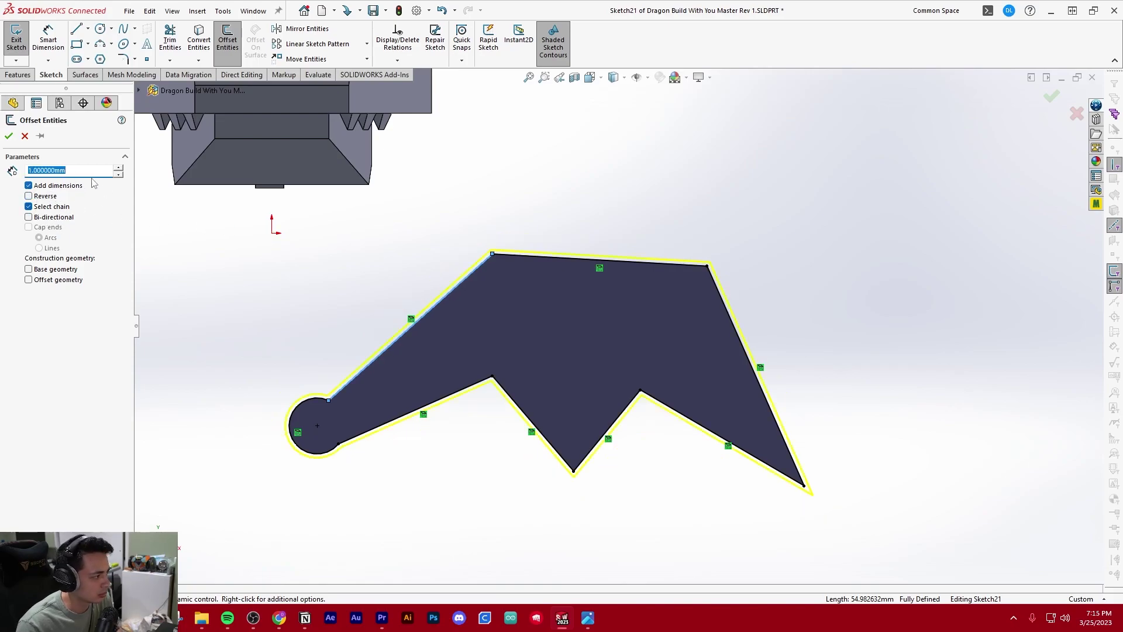
{"action": "left_click", "coordinate": [29, 197]}
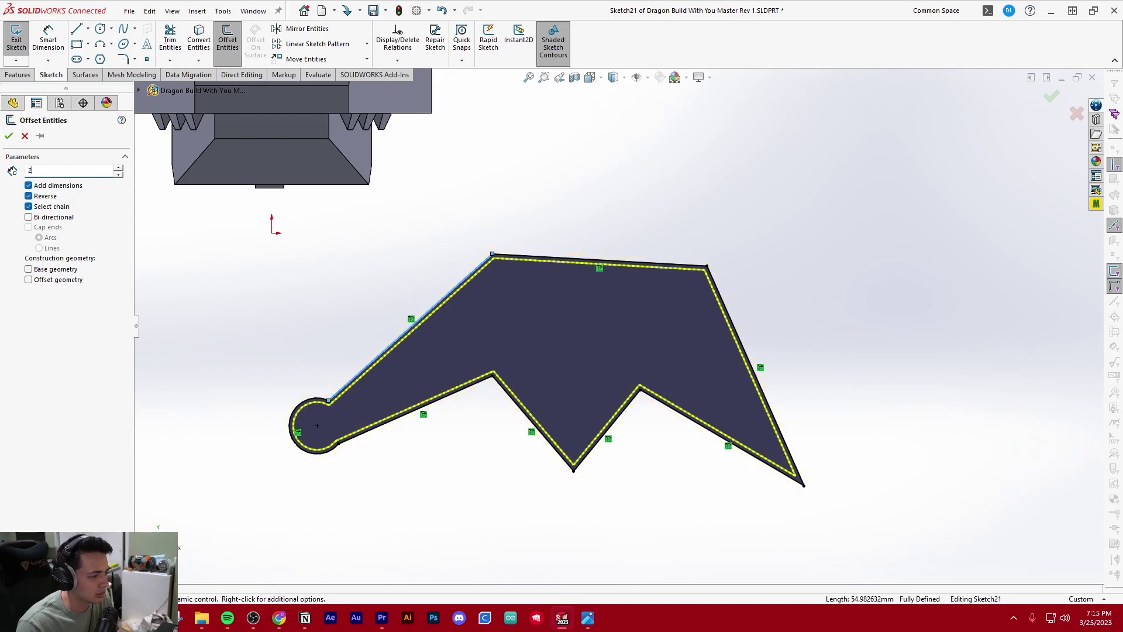
{"action": "type", "text": "2"}
{"action": "key", "text": "Return"}
{"action": "key", "text": "Return"}
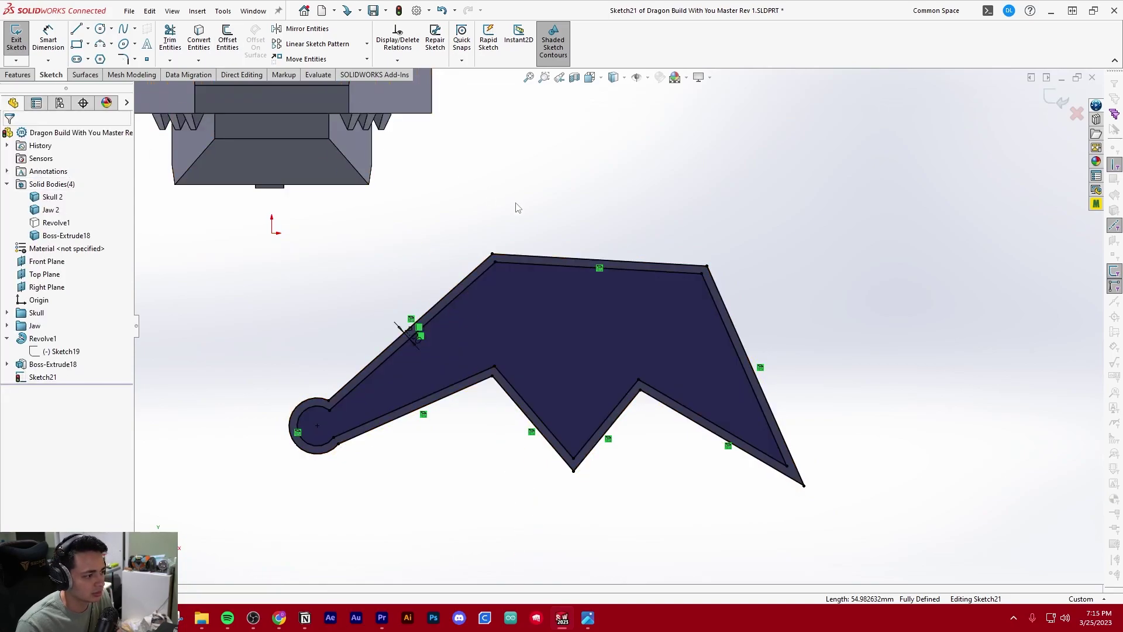
- Sketch a diagonal line about 53 mm long from the inner wing outline's upper corner near the arm to its middle lower tip
{"action": "left_click", "coordinate": [77, 29]}
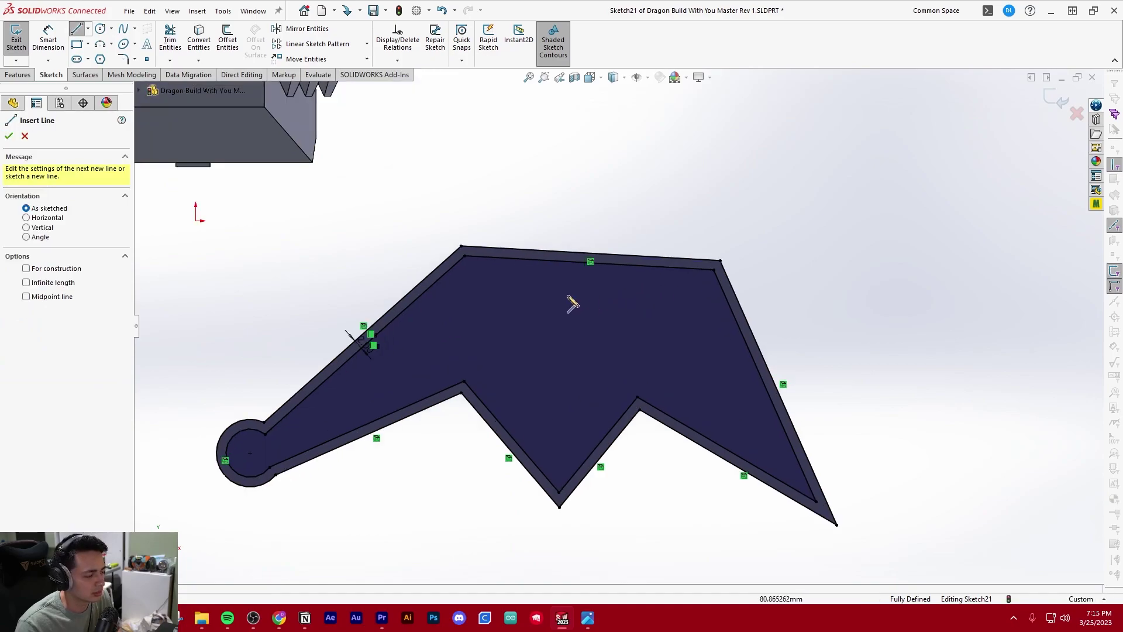
{"action": "scroll", "coordinate": [339, 293], "scroll_direction": "down", "scroll_amount": 2}
{"action": "left_click", "coordinate": [465, 256]}
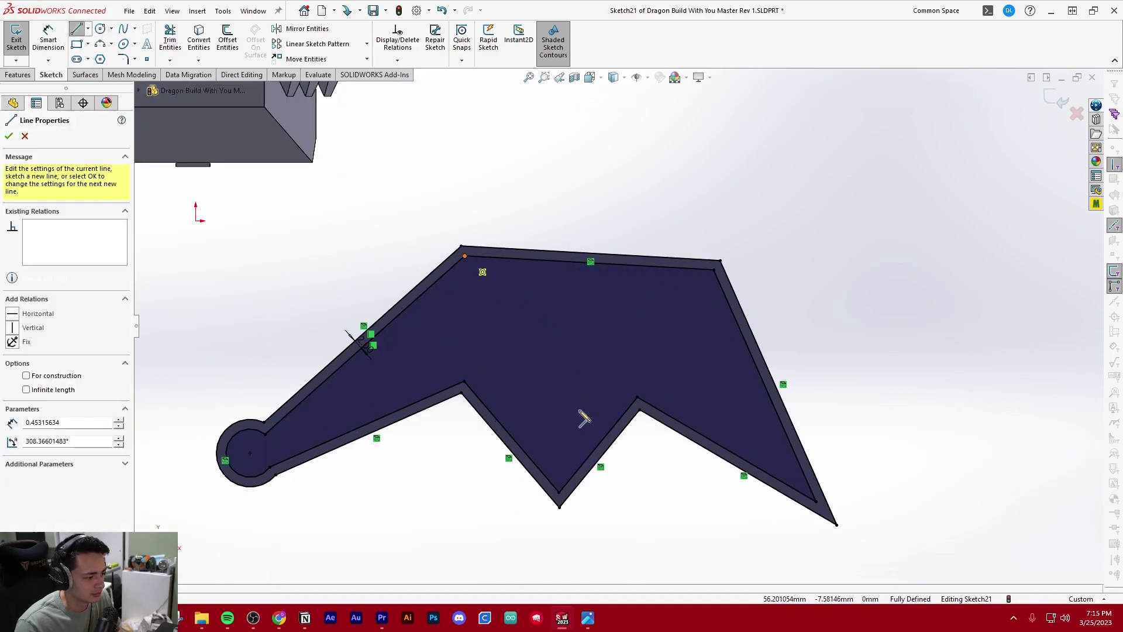
{"action": "left_click", "coordinate": [559, 492]}
{"action": "key", "text": "Escape"}
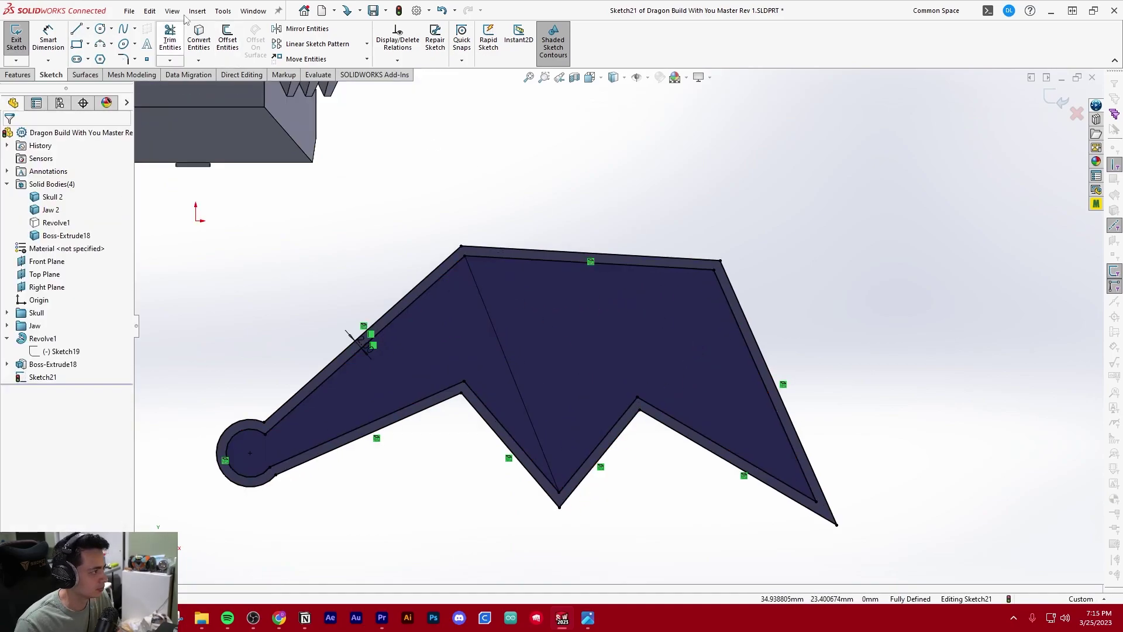
- Offset the diagonal line by 1 mm in both directions to form a rib across the wing
{"action": "left_click", "coordinate": [234, 41]}
{"action": "left_click", "coordinate": [477, 282]}
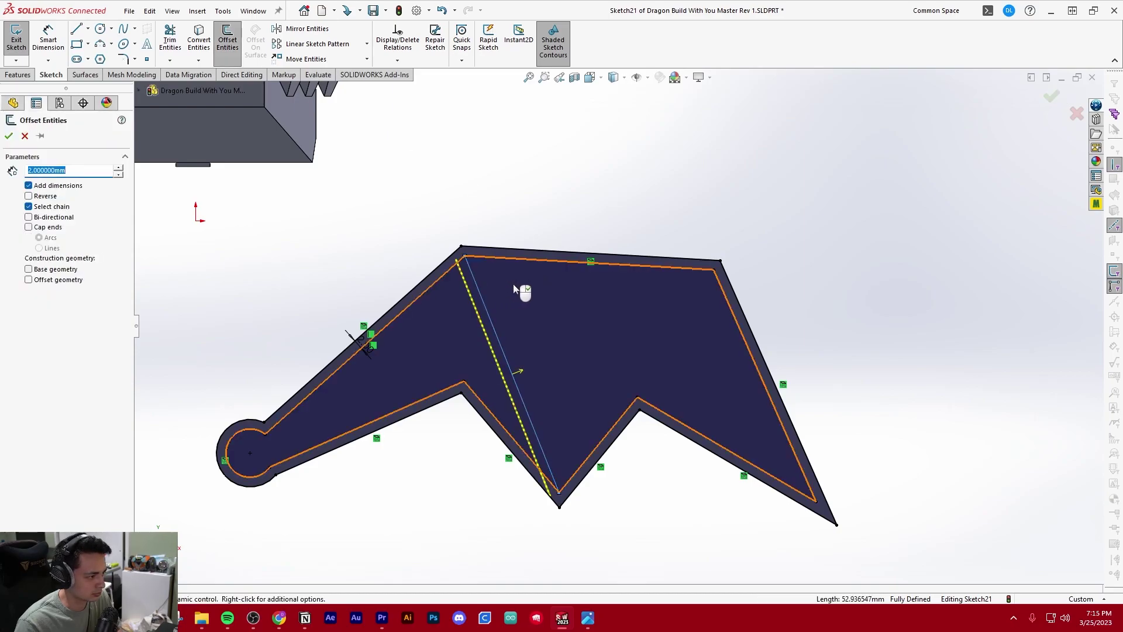
{"action": "left_click", "coordinate": [47, 218]}
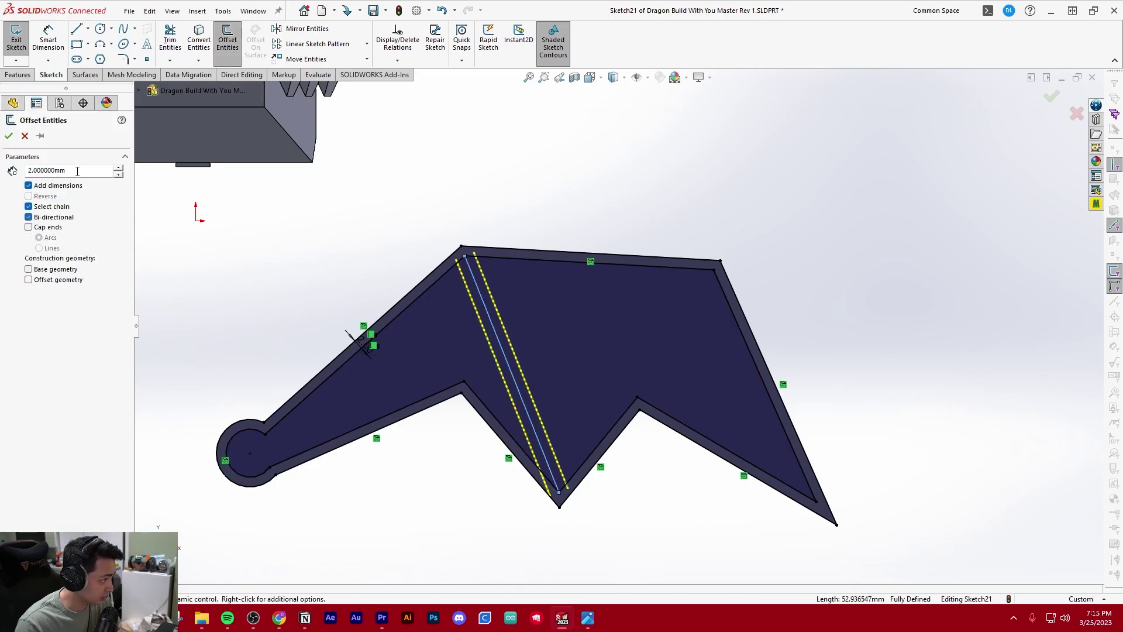
{"action": "key", "text": "Return"}
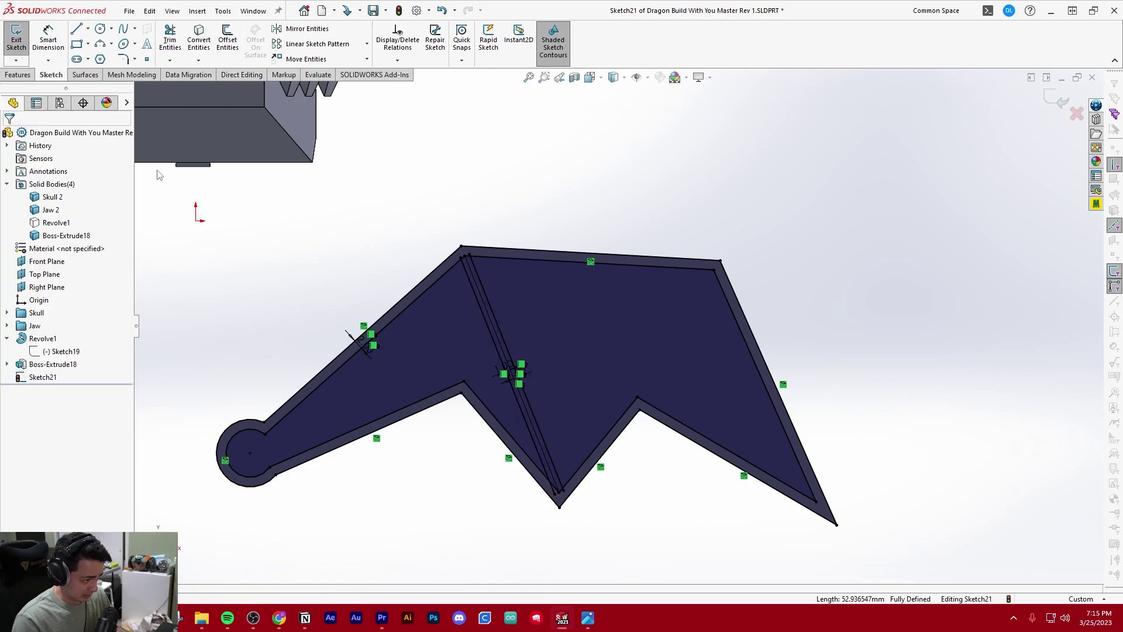
- Convert the rib's middle diagonal line into construction geometry
{"action": "scroll", "coordinate": [562, 492], "scroll_direction": "down", "scroll_amount": 5}
{"action": "left_click", "coordinate": [536, 421]}
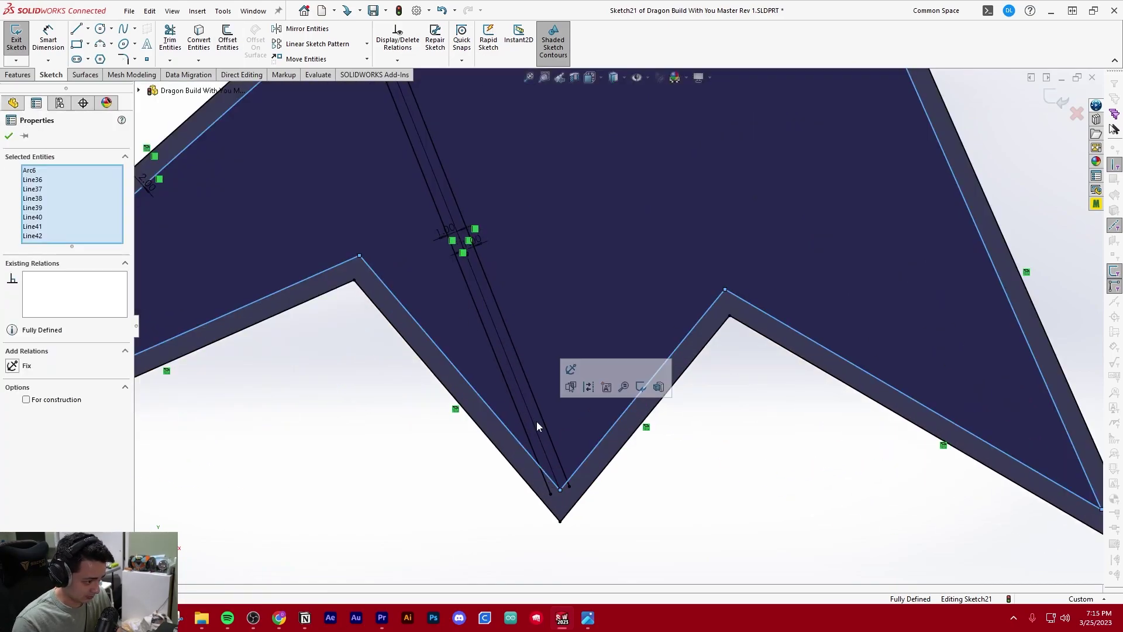
{"action": "left_click", "coordinate": [533, 422]}
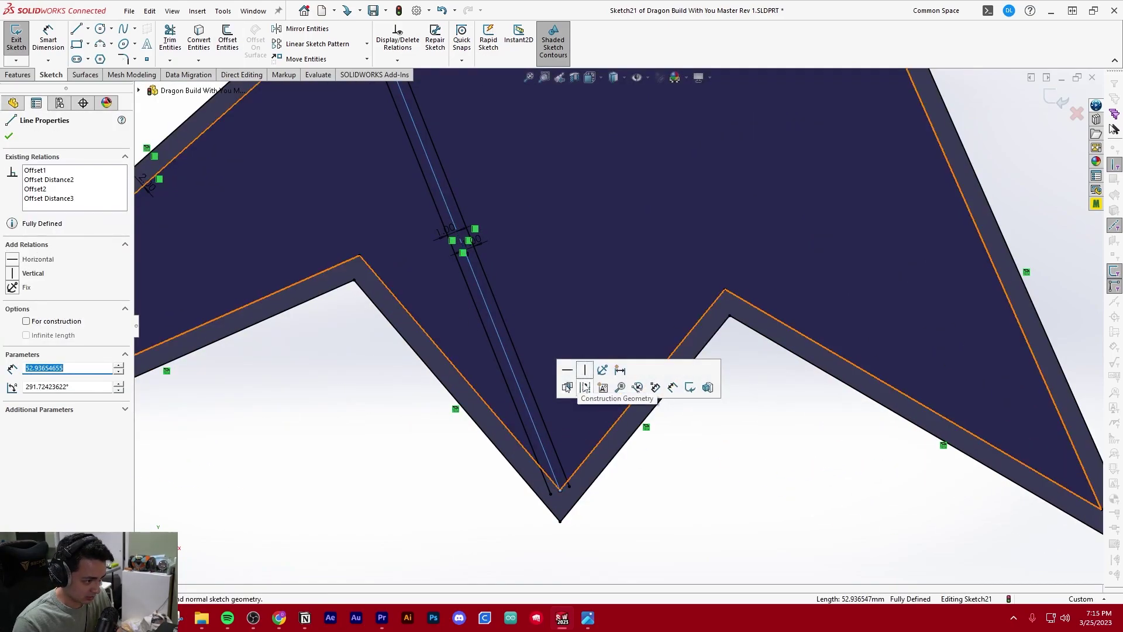
{"action": "left_click", "coordinate": [584, 387]}
- Trim the rib lines' overhanging ends and remove the inner outline segments between them at the wing's upper corner
{"action": "scroll", "coordinate": [548, 507], "scroll_direction": "down", "scroll_amount": 2}
{"action": "key", "text": "t"}
{"action": "left_click", "coordinate": [543, 474]}
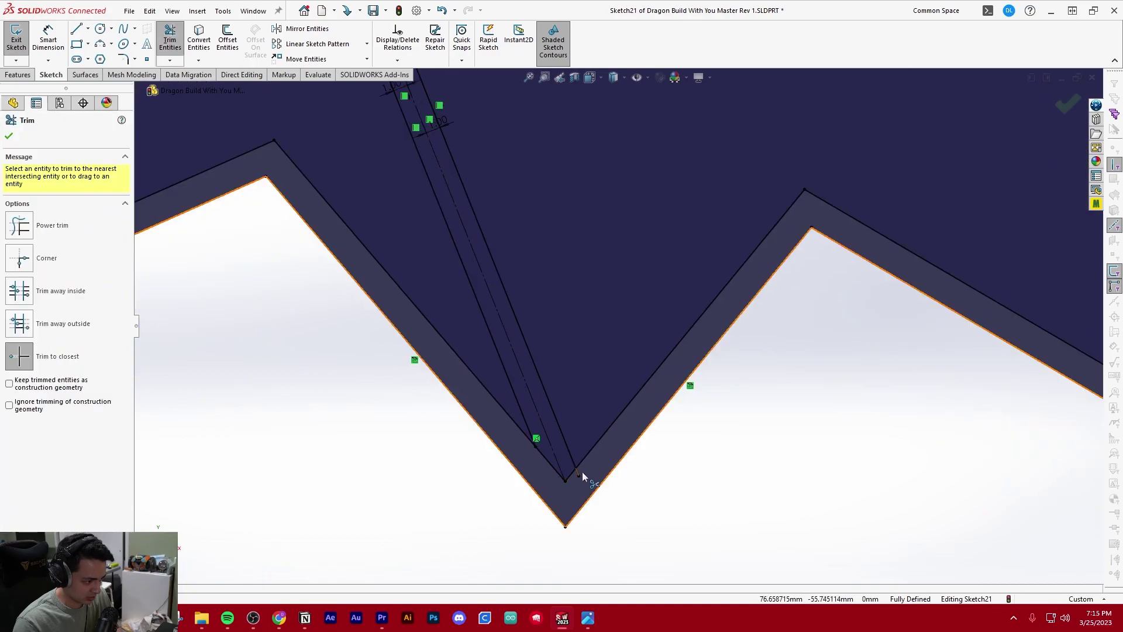
{"action": "left_click", "coordinate": [579, 473]}
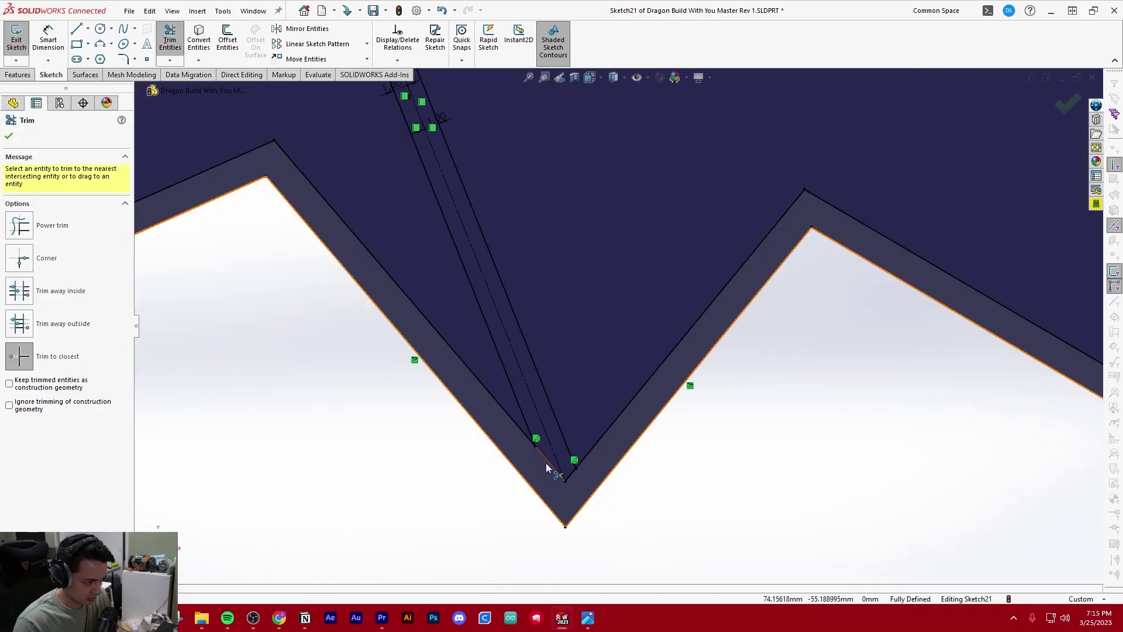
{"action": "scroll", "coordinate": [558, 234], "scroll_direction": "down", "scroll_amount": 5}
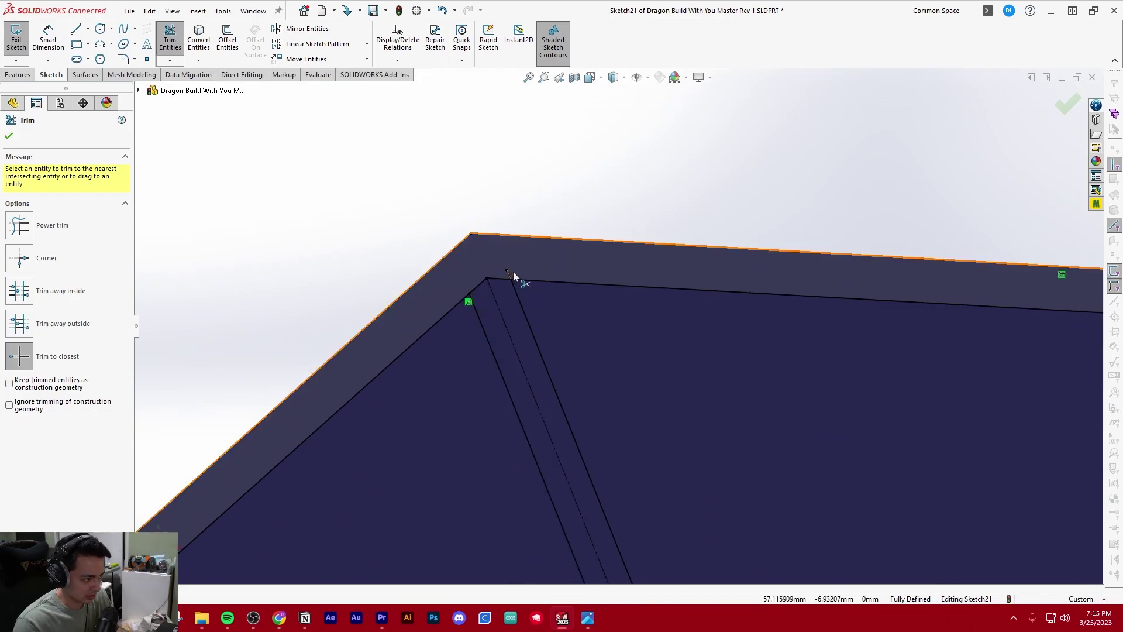
{"action": "left_click", "coordinate": [497, 279]}
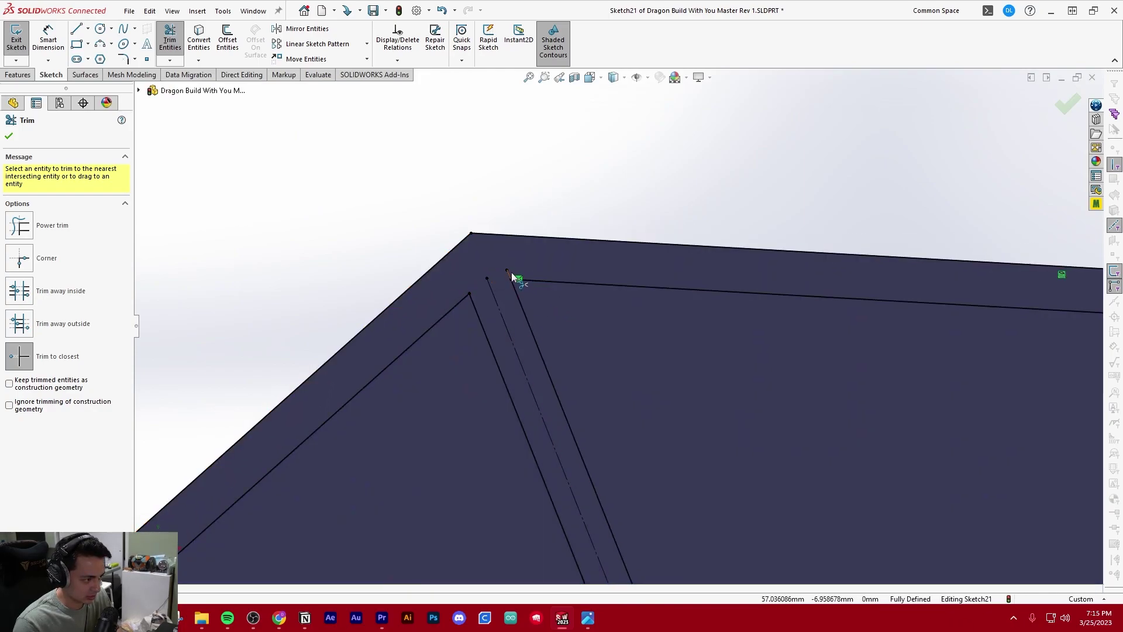
{"action": "left_click", "coordinate": [511, 272]}
{"action": "scroll", "coordinate": [480, 301], "scroll_direction": "up", "scroll_amount": 8}
{"action": "key", "text": "Escape"}
- Trim away the two inner outline segments between the rib lines at the wing's middle lower tip
{"action": "scroll", "coordinate": [637, 342], "scroll_direction": "down", "scroll_amount": 3}
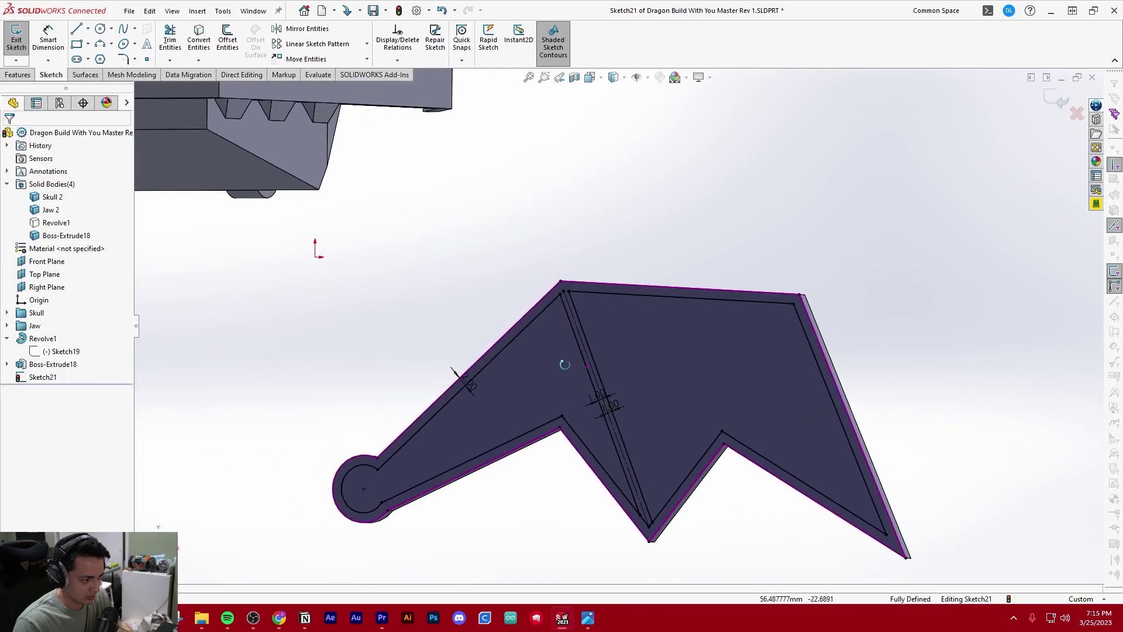
{"action": "scroll", "coordinate": [617, 474], "scroll_direction": "down", "scroll_amount": 5}
{"action": "scroll", "coordinate": [616, 474], "scroll_direction": "down", "scroll_amount": 1}
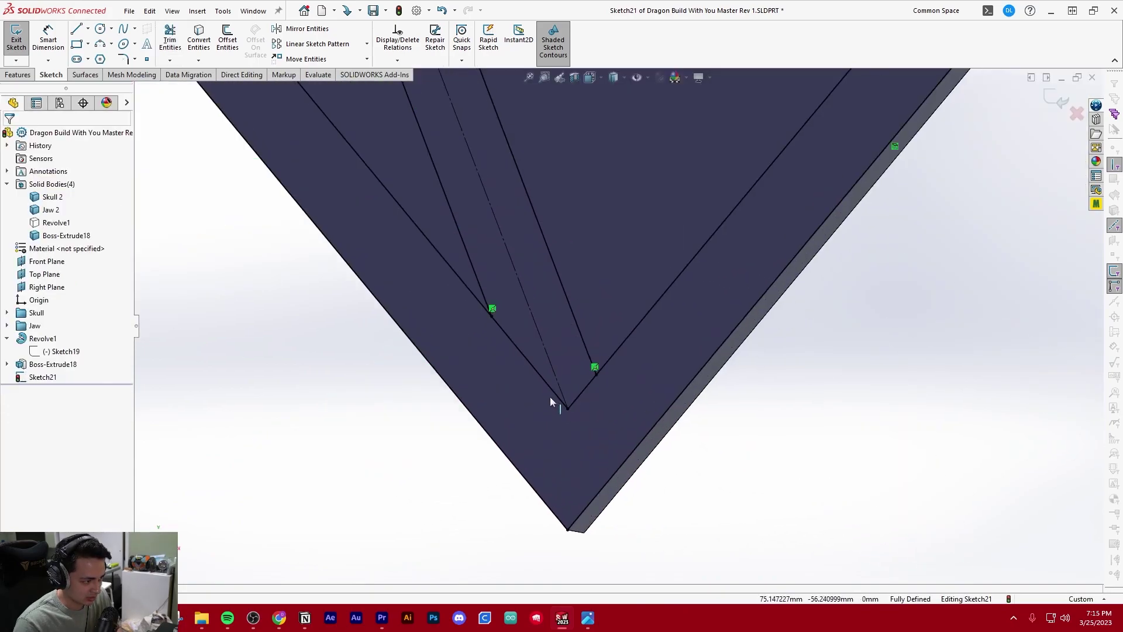
{"action": "key", "text": "t"}
{"action": "left_click", "coordinate": [545, 385]}
{"action": "key", "text": "Escape"}
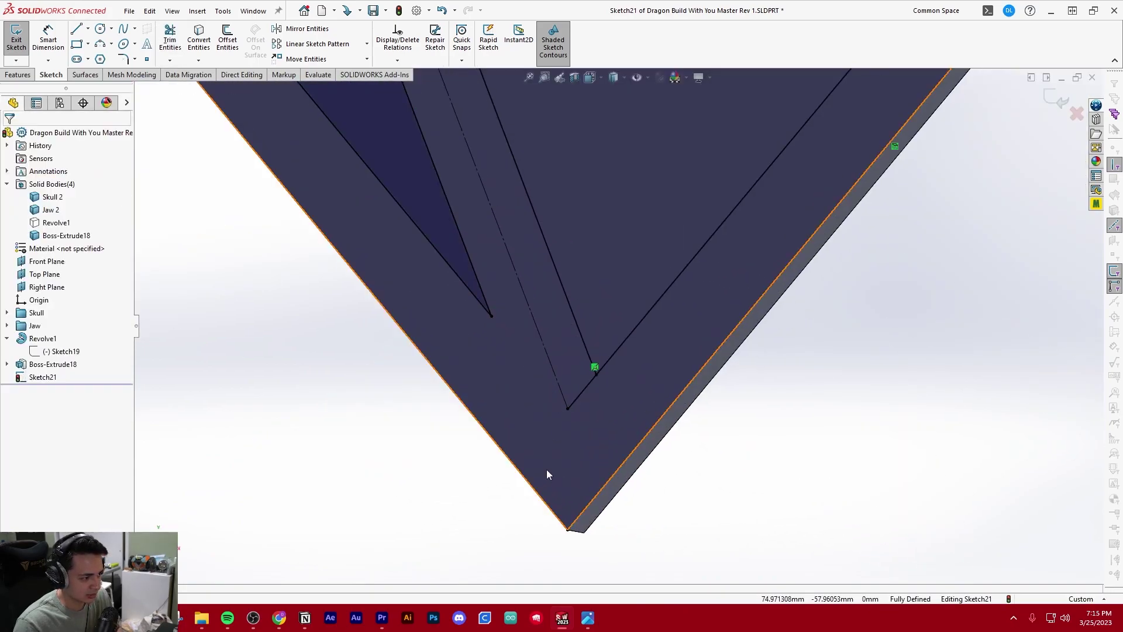
{"action": "key", "text": "t"}
{"action": "left_click", "coordinate": [584, 391]}
{"action": "key", "text": "Escape"}
{"action": "scroll", "coordinate": [575, 460], "scroll_direction": "up", "scroll_amount": 8}
{"action": "scroll", "coordinate": [575, 465], "scroll_direction": "up", "scroll_amount": 3}
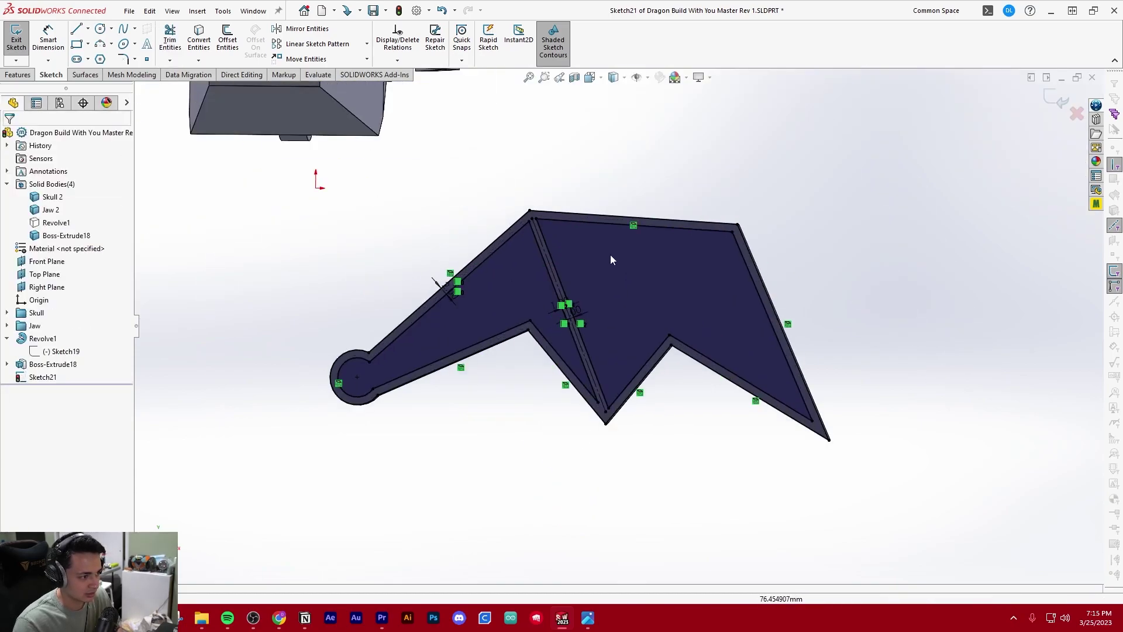
- Cut-extrude the wing detail sketch as a blind cut 0.5 mm deep into the front face
{"action": "mouse_move", "coordinate": [548, 309]}
{"action": "middle_mouse_down"}
{"action": "mouse_move", "coordinate": [521, 314]}
{"action": "mouse_move", "coordinate": [551, 301]}
{"action": "mouse_move", "coordinate": [612, 309]}
{"action": "mouse_move", "coordinate": [499, 301]}
{"action": "mouse_move", "coordinate": [556, 306]}
{"action": "middle_mouse_up"}
{"action": "left_click", "coordinate": [19, 75]}
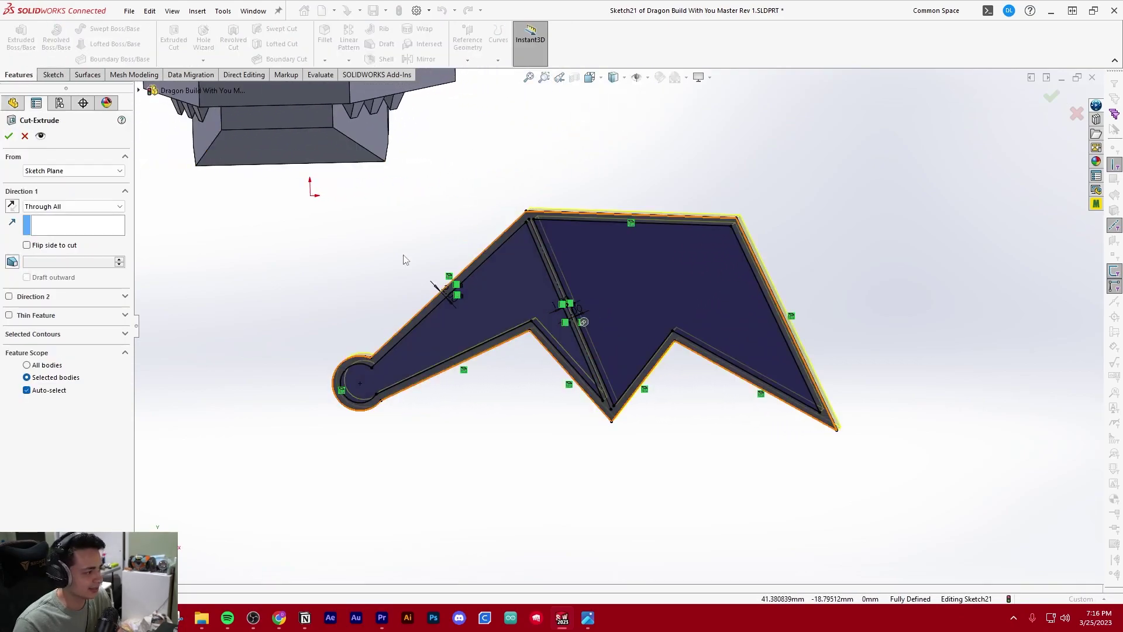
{"action": "left_click", "coordinate": [69, 206]}
{"action": "left_click", "coordinate": [51, 218]}
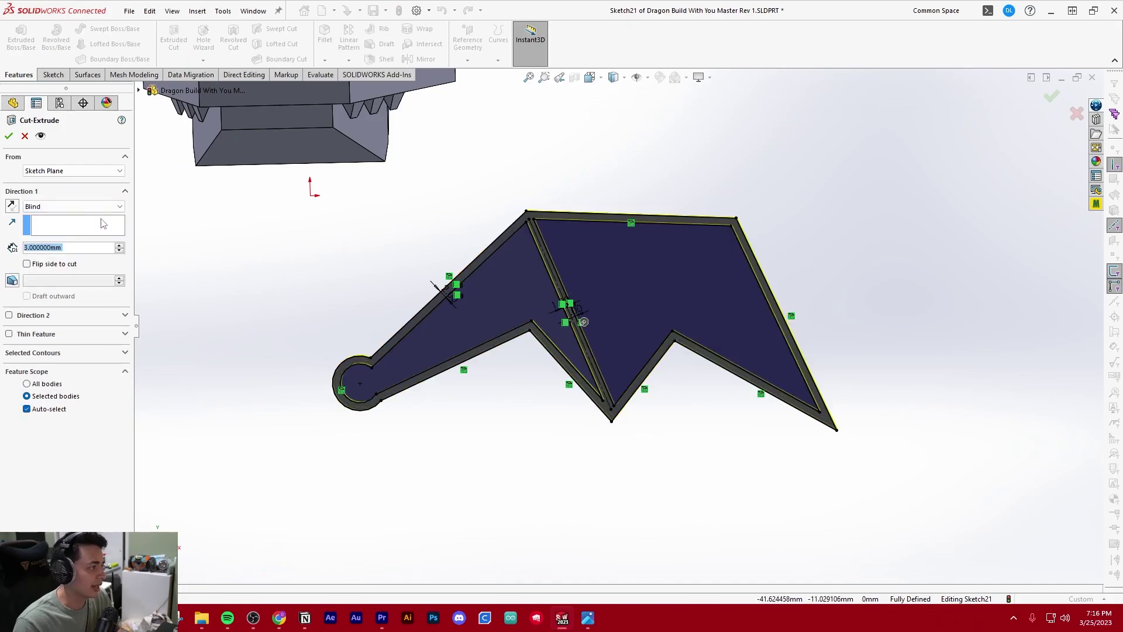
{"action": "type", "text": "0.5"}
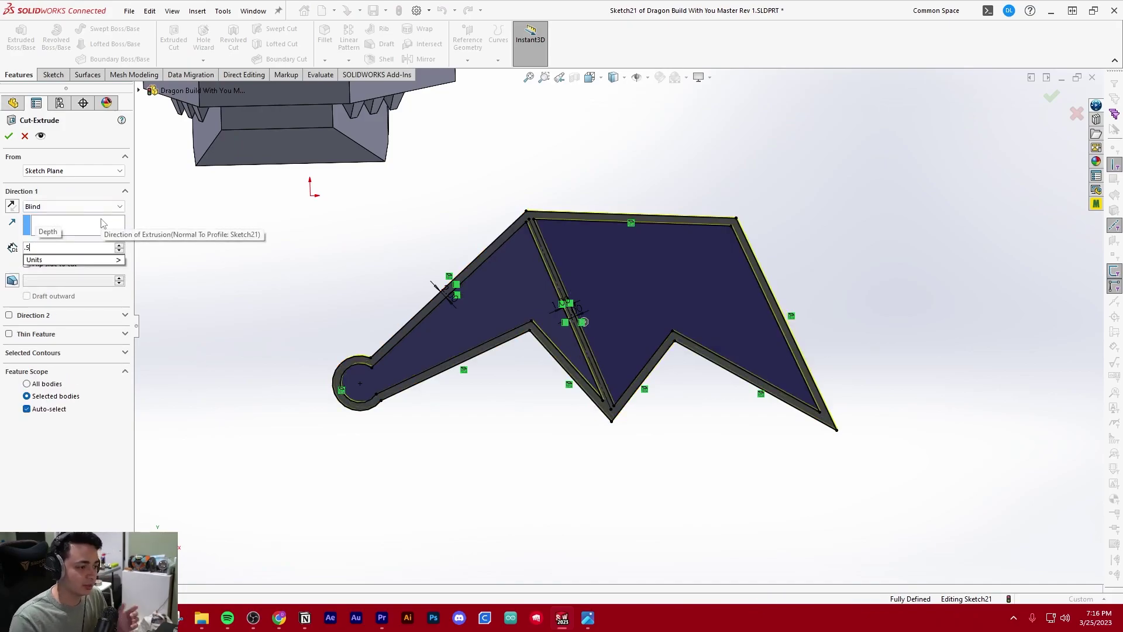
{"action": "key", "text": "Return"}
{"action": "middle_click_drag", "start_coordinate": [819, 220], "coordinate": [673, 305]}
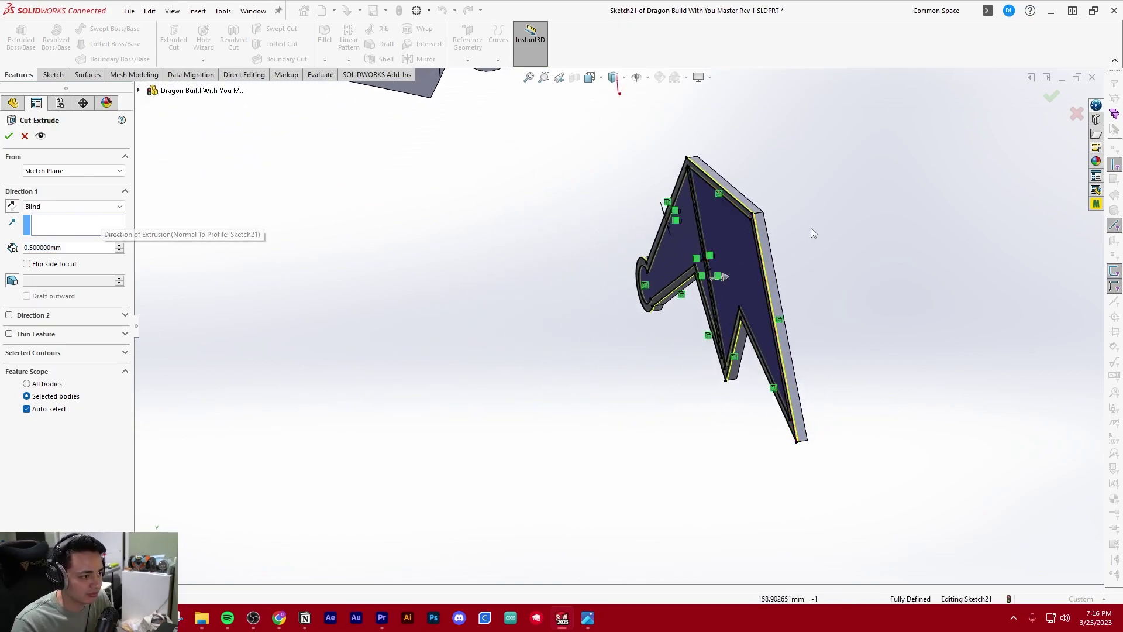
{"action": "scroll", "coordinate": [860, 205], "scroll_direction": "down", "scroll_amount": 5}
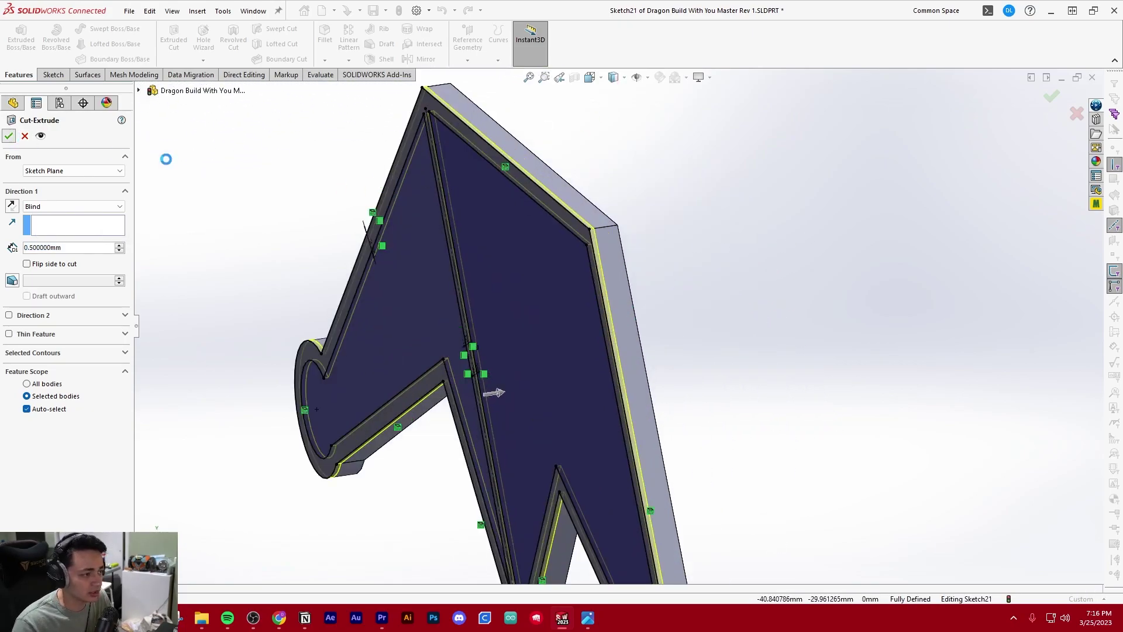
{"action": "key", "text": "Return"}
{"action": "left_click", "coordinate": [278, 196]}
- Show the hidden torso body together with the recessed wing
{"action": "scroll", "coordinate": [392, 381], "scroll_direction": "up", "scroll_amount": 5}
{"action": "middle_click_drag", "start_coordinate": [393, 380], "coordinate": [527, 318]}
{"action": "scroll", "coordinate": [370, 359], "scroll_direction": "up", "scroll_amount": 5}
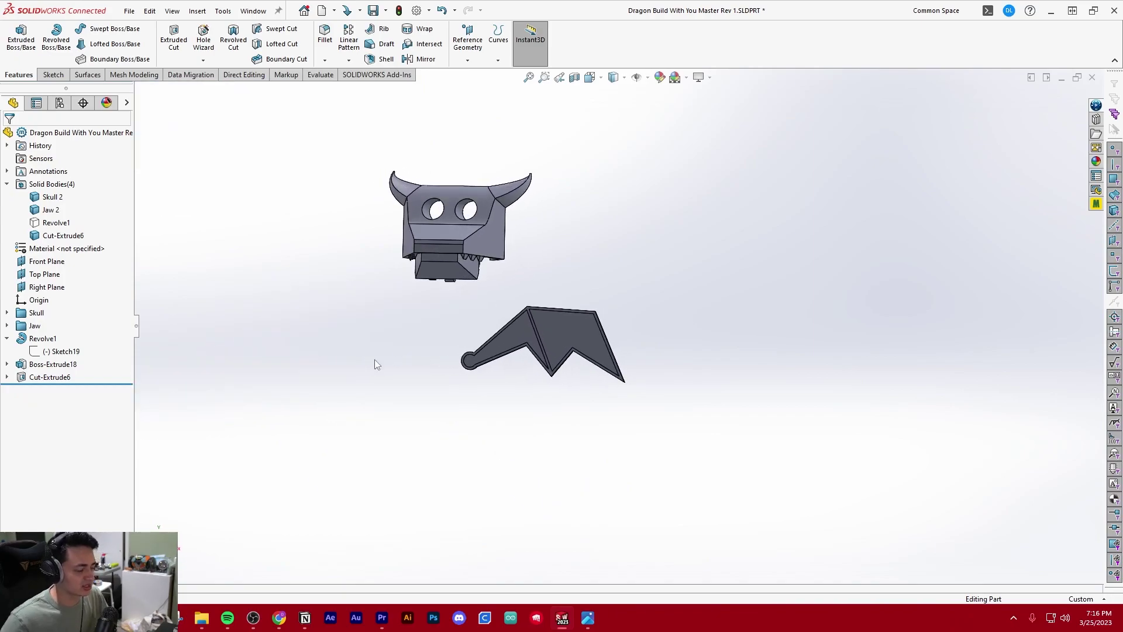
{"action": "scroll", "coordinate": [444, 372], "scroll_direction": "down", "scroll_amount": 3}
{"action": "scroll", "coordinate": [472, 337], "scroll_direction": "up", "scroll_amount": 4}
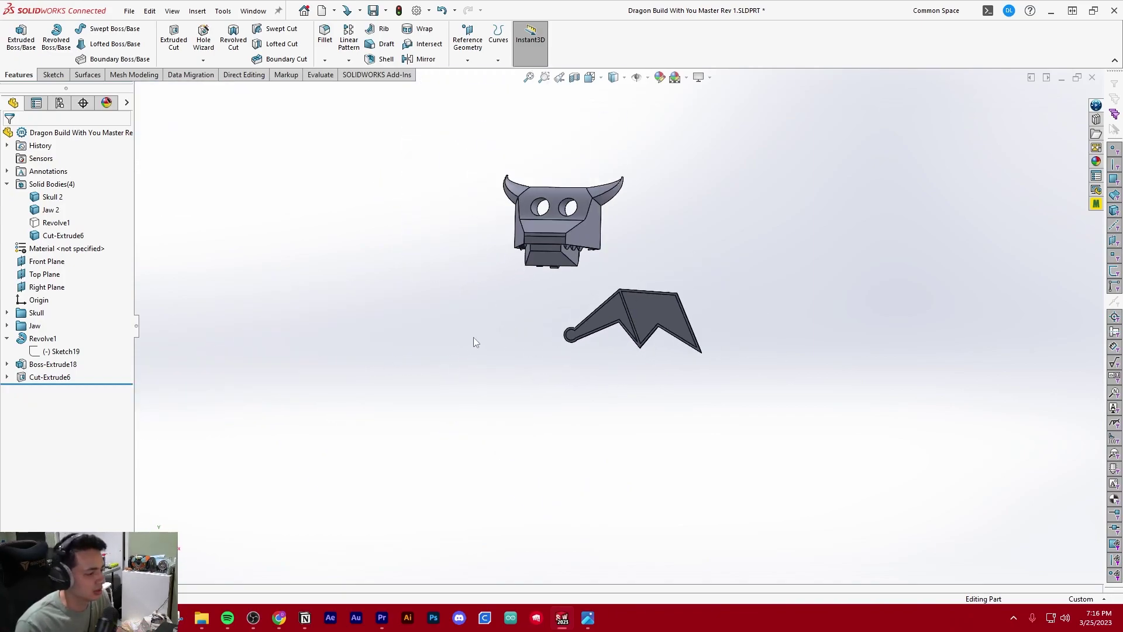
{"action": "scroll", "coordinate": [473, 337], "scroll_direction": "down", "scroll_amount": 4}
{"action": "left_click", "coordinate": [54, 223]}
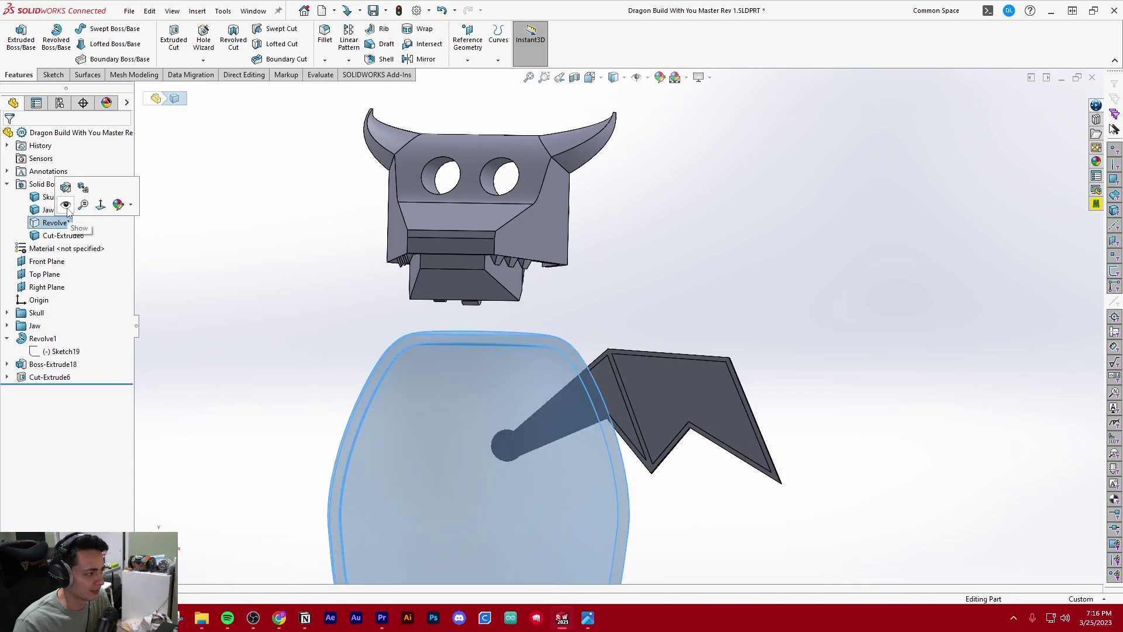
{"action": "left_click", "coordinate": [70, 211]}
{"action": "scroll", "coordinate": [472, 340], "scroll_direction": "up", "scroll_amount": 3}
- Reopen the wing's profile sketch, add a small circle concentric with the rounded root end as a hole, and exit the sketch
{"action": "middle_click_drag", "start_coordinate": [471, 343], "coordinate": [509, 351]}
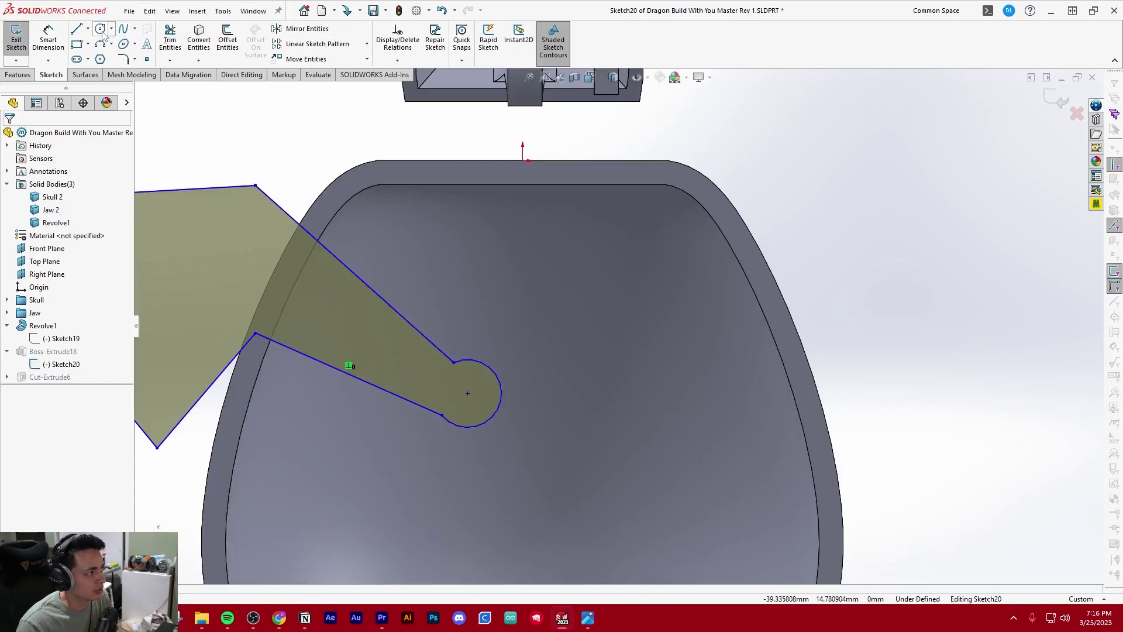
{"action": "left_click", "coordinate": [100, 29]}
{"action": "scroll", "coordinate": [547, 240], "scroll_direction": "up", "scroll_amount": 5}
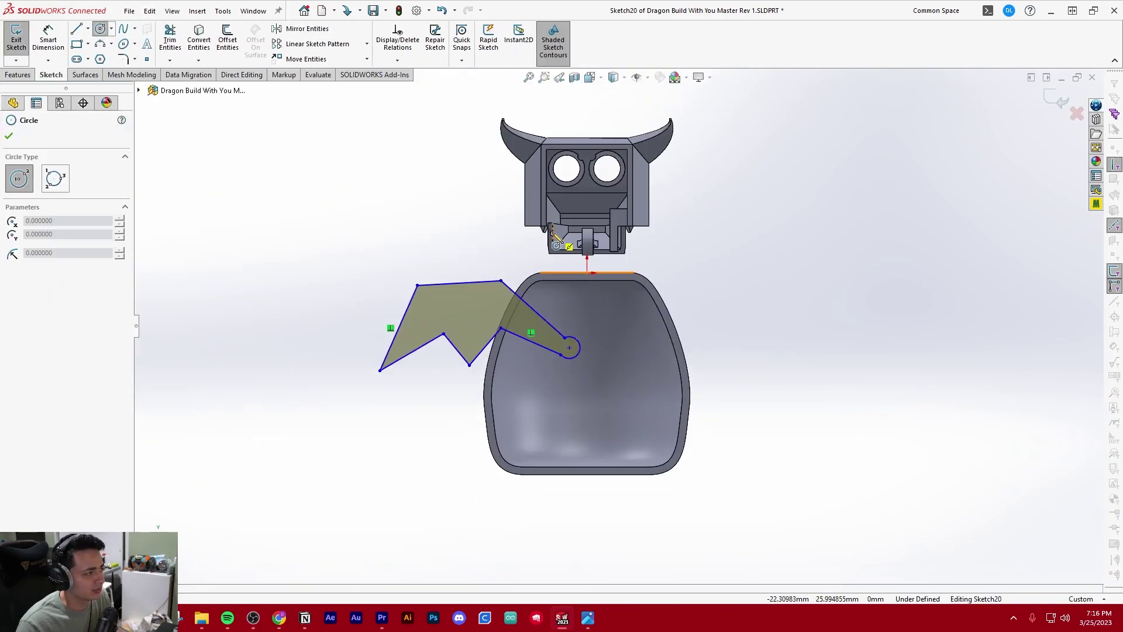
{"action": "scroll", "coordinate": [573, 342], "scroll_direction": "down", "scroll_amount": 5}
{"action": "left_click", "coordinate": [565, 424]}
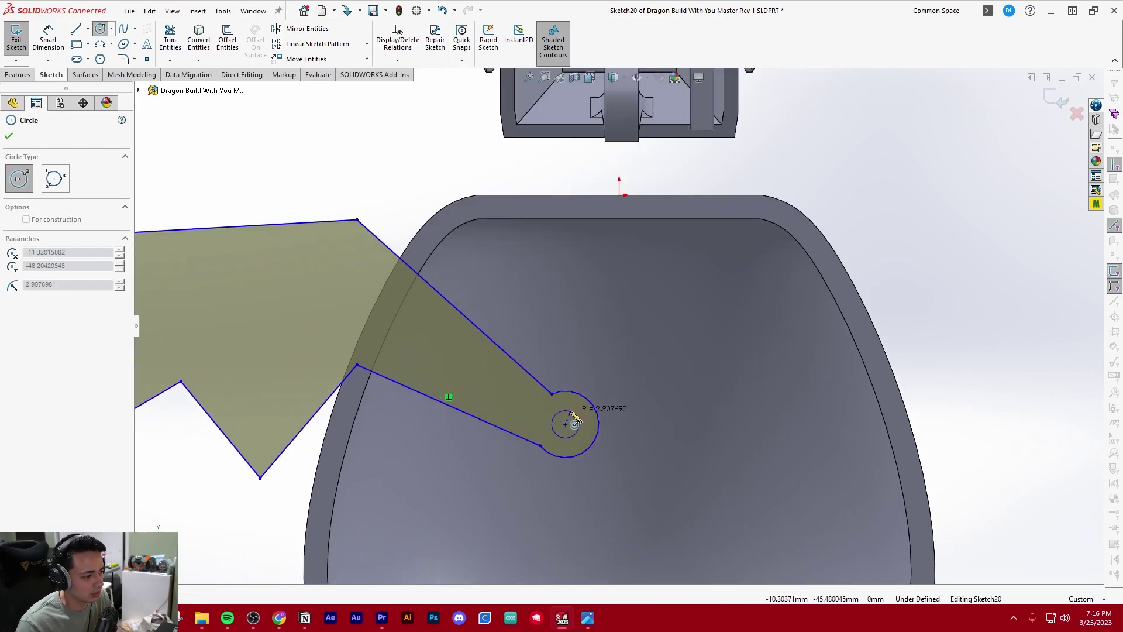
{"action": "left_click", "coordinate": [573, 424]}
{"action": "key", "text": "Escape"}
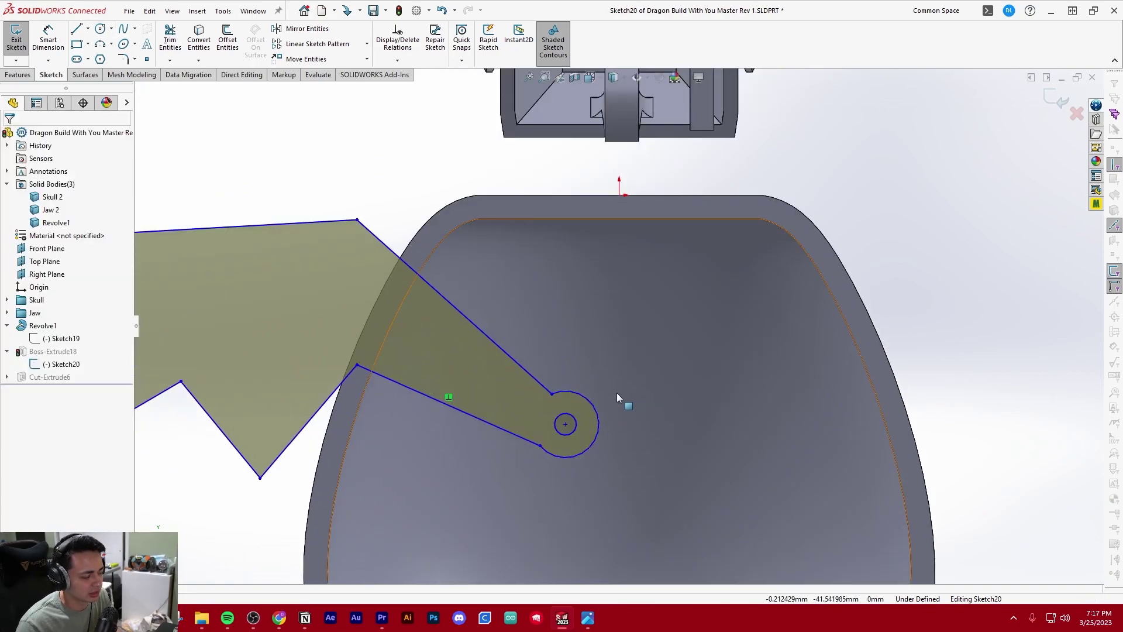
{"action": "scroll", "coordinate": [616, 392], "scroll_direction": "up", "scroll_amount": 5}
{"action": "scroll", "coordinate": [609, 391], "scroll_direction": "down", "scroll_amount": 4}
{"action": "left_click", "coordinate": [1059, 97]}
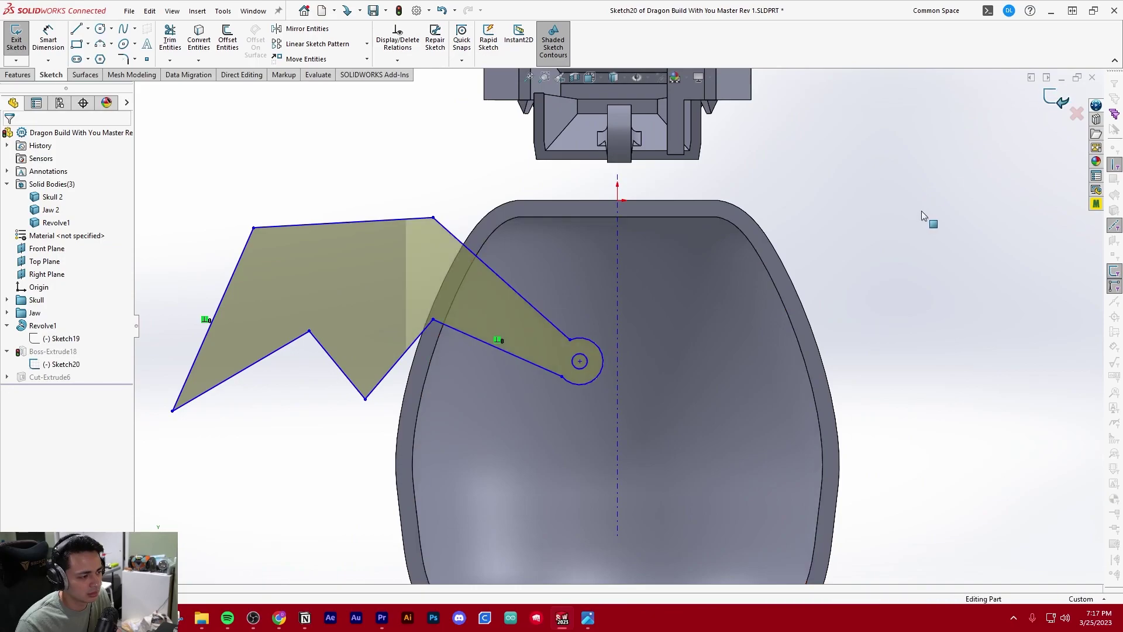
- Mirror the wing body across the Right Plane without merging solids to create the opposite wing
{"action": "middle_click_drag", "start_coordinate": [680, 278], "coordinate": [588, 289]}
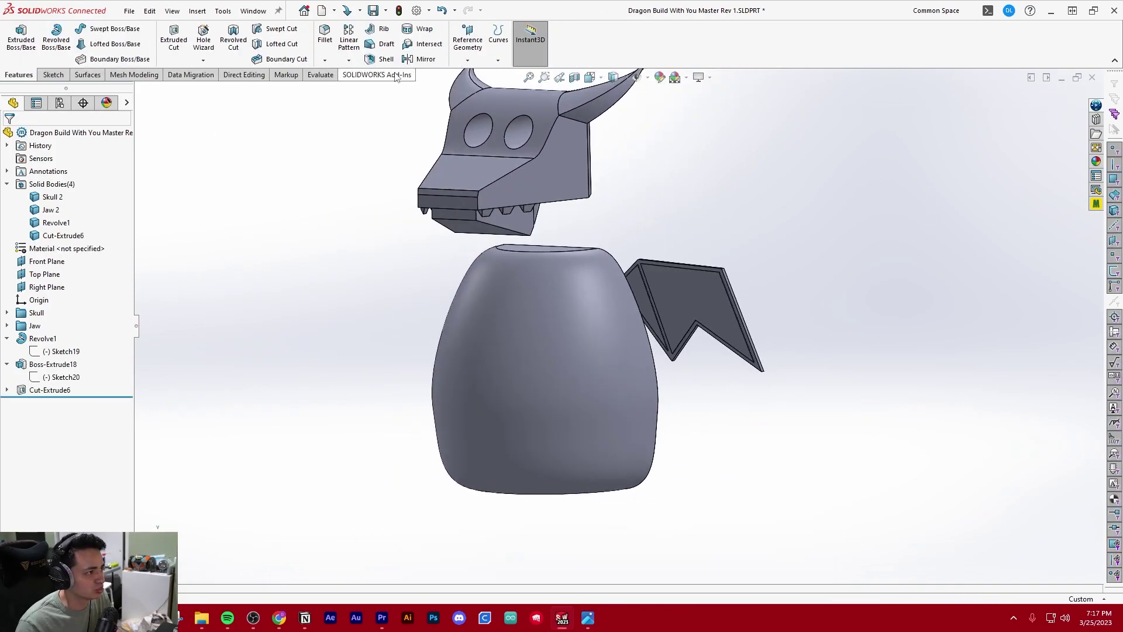
{"action": "left_click", "coordinate": [422, 59]}
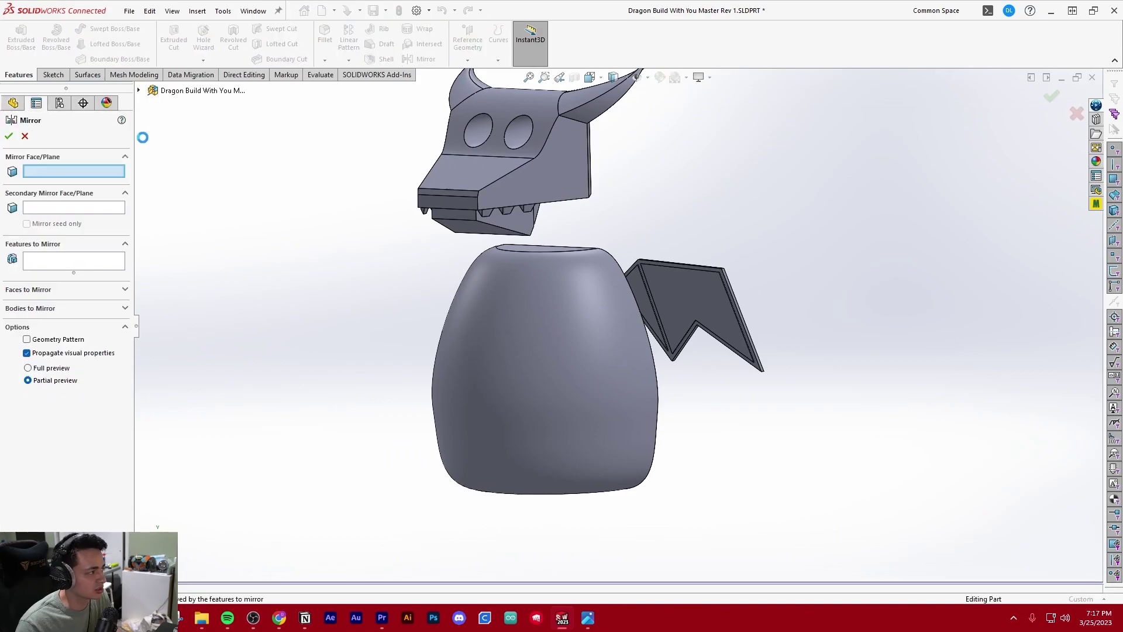
{"action": "left_click", "coordinate": [139, 91]}
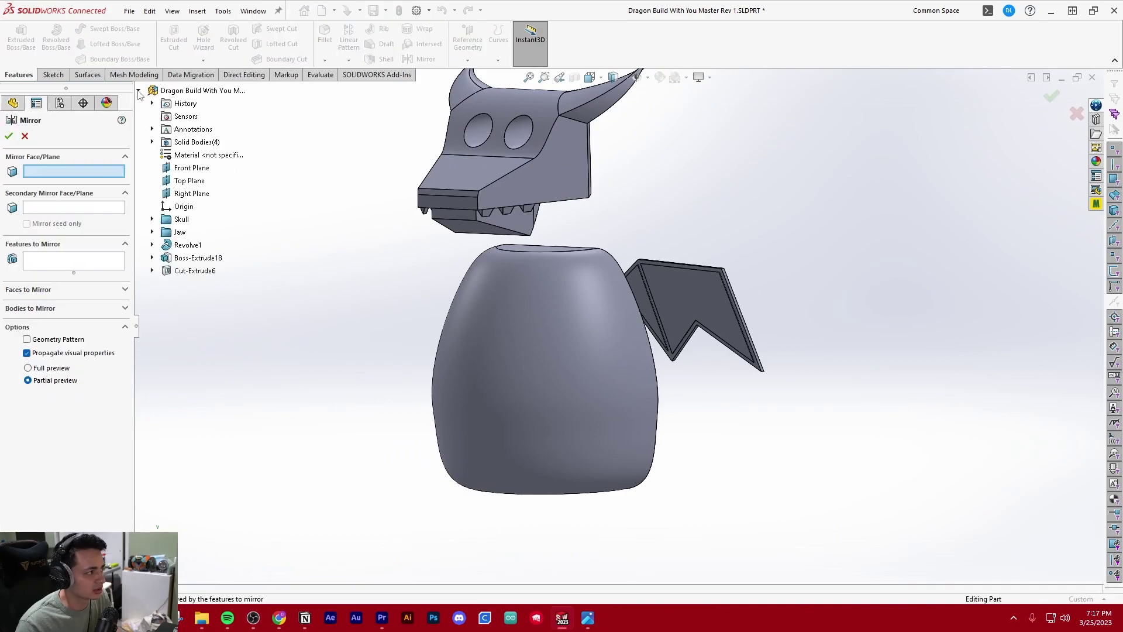
{"action": "left_click", "coordinate": [192, 193]}
{"action": "left_click", "coordinate": [73, 308]}
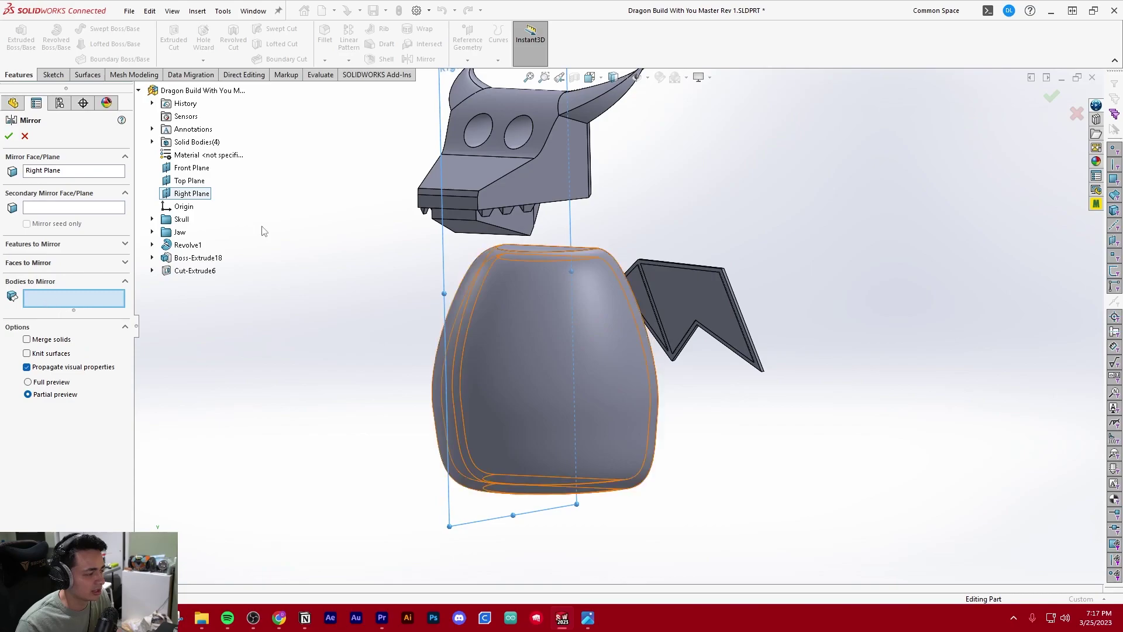
{"action": "left_click", "coordinate": [697, 293]}
{"action": "mouse_move", "coordinate": [521, 365]}
{"action": "middle_mouse_down"}
{"action": "mouse_move", "coordinate": [510, 366]}
{"action": "mouse_move", "coordinate": [526, 366]}
{"action": "middle_mouse_up"}
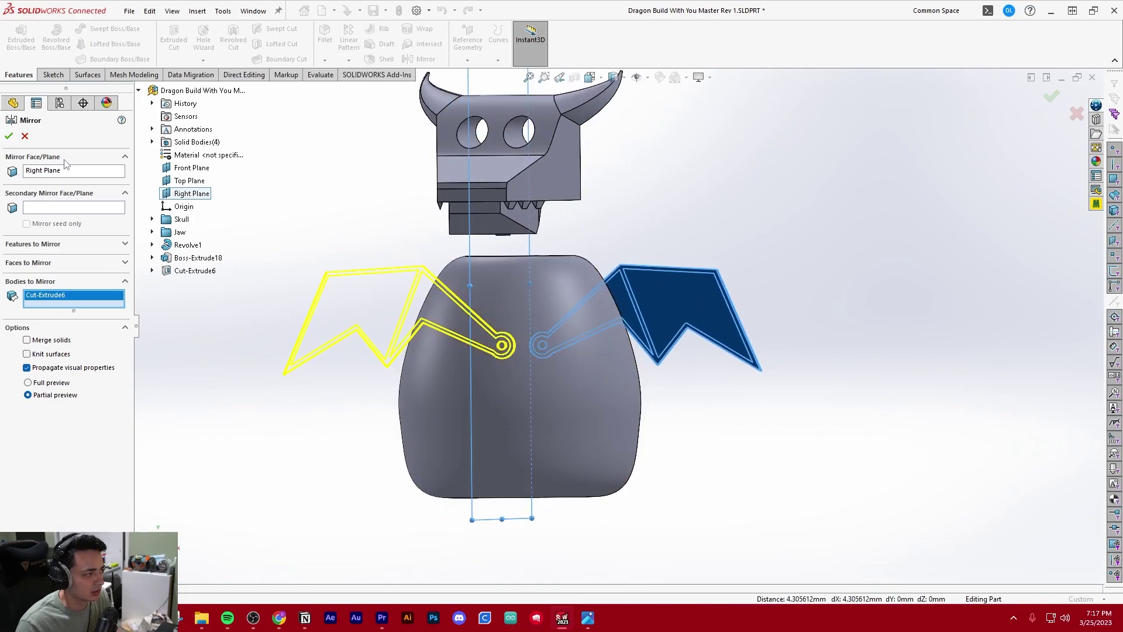
{"action": "left_click", "coordinate": [9, 136]}
{"action": "left_click", "coordinate": [323, 239]}
{"action": "middle_click_drag", "start_coordinate": [324, 238], "coordinate": [725, 257]}
{"action": "scroll", "coordinate": [549, 384], "scroll_direction": "up", "scroll_amount": 3}
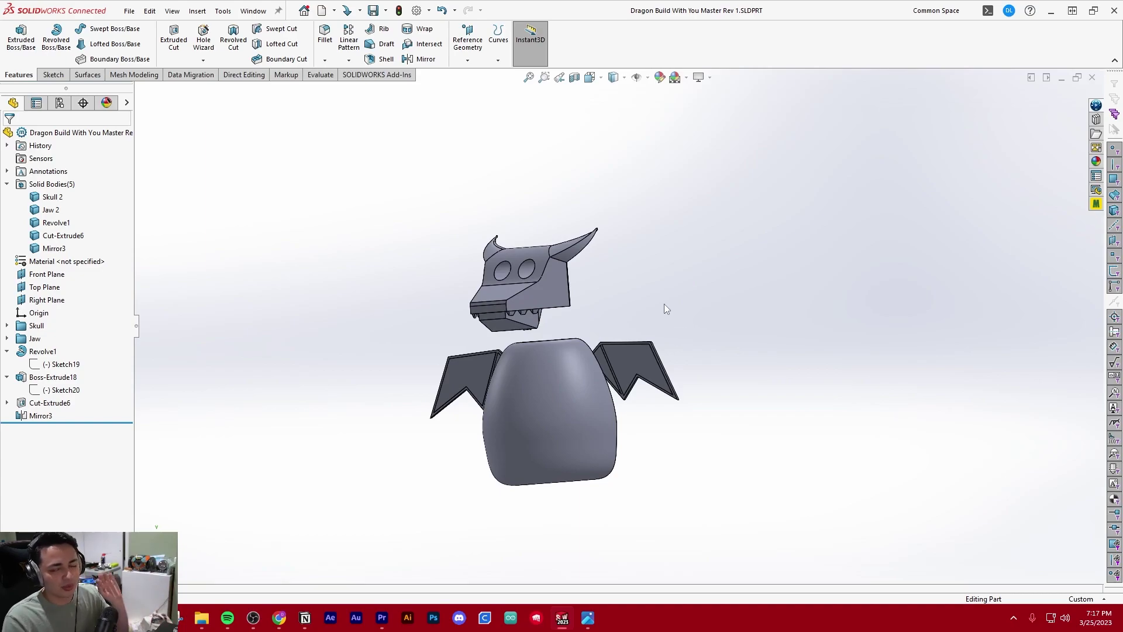
- Switch to the dragon assembly document and orient the model squarely from behind
{"action": "middle_click_drag", "start_coordinate": [664, 304], "coordinate": [477, 323]}
{"action": "scroll", "coordinate": [569, 380], "scroll_direction": "down", "scroll_amount": 2}
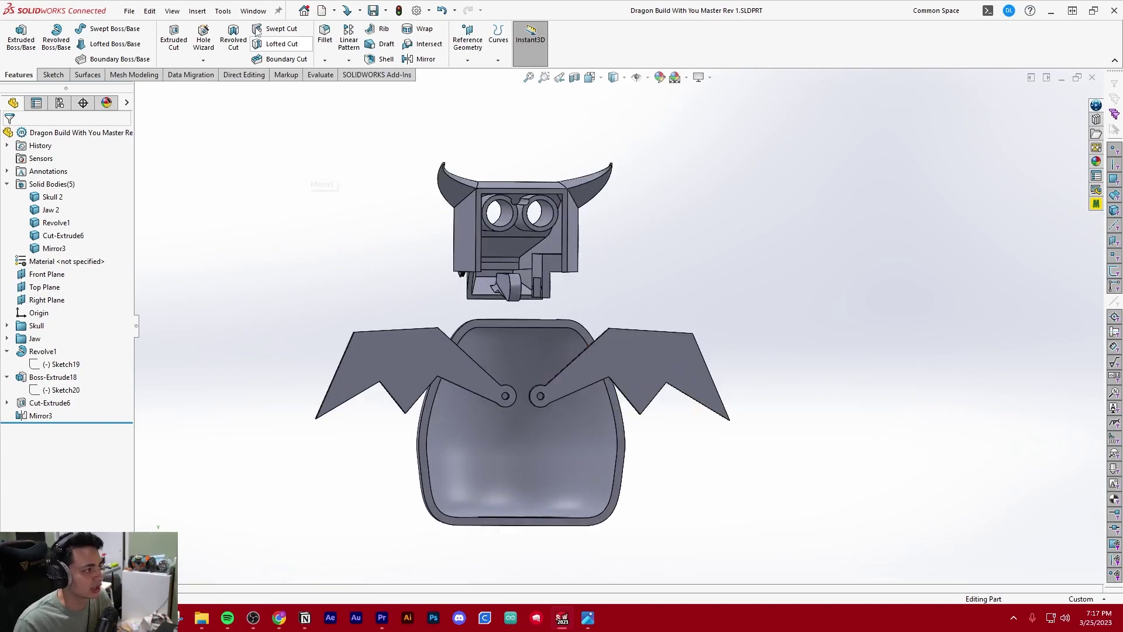
{"action": "left_click", "coordinate": [252, 11]}
{"action": "left_click", "coordinate": [281, 120]}
{"action": "scroll", "coordinate": [405, 227], "scroll_direction": "up", "scroll_amount": 4}
{"action": "middle_click_drag", "start_coordinate": [449, 291], "coordinate": [639, 347]}
{"action": "scroll", "coordinate": [637, 343], "scroll_direction": "up", "scroll_amount": 3}
{"action": "scroll", "coordinate": [738, 318], "scroll_direction": "down", "scroll_amount": 2}
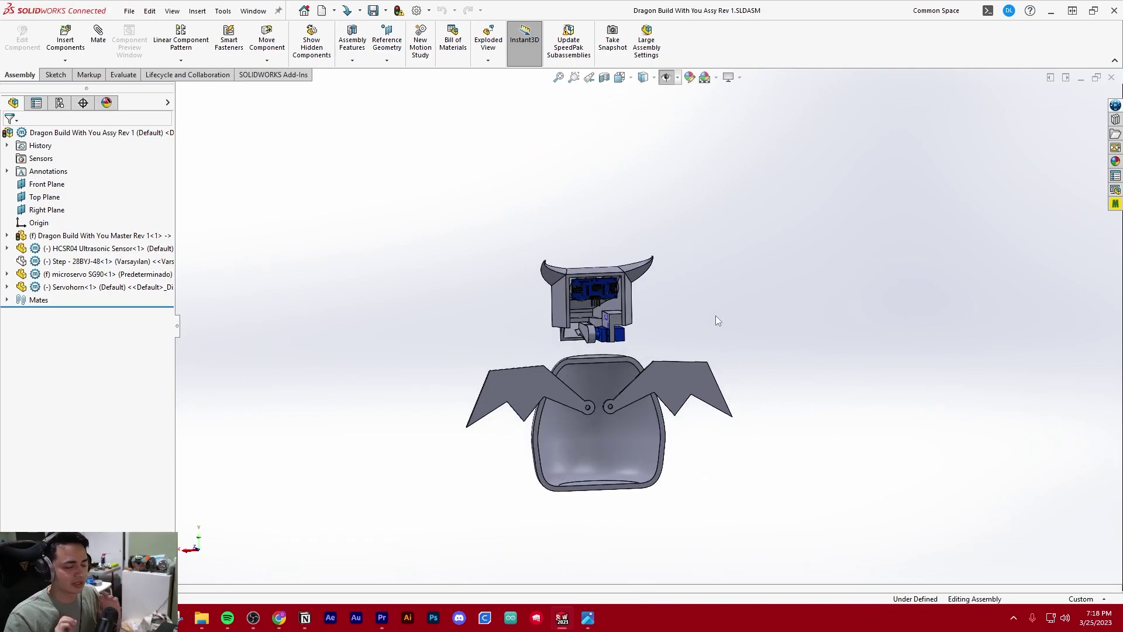
{"action": "key", "text": "ctrl+8"}
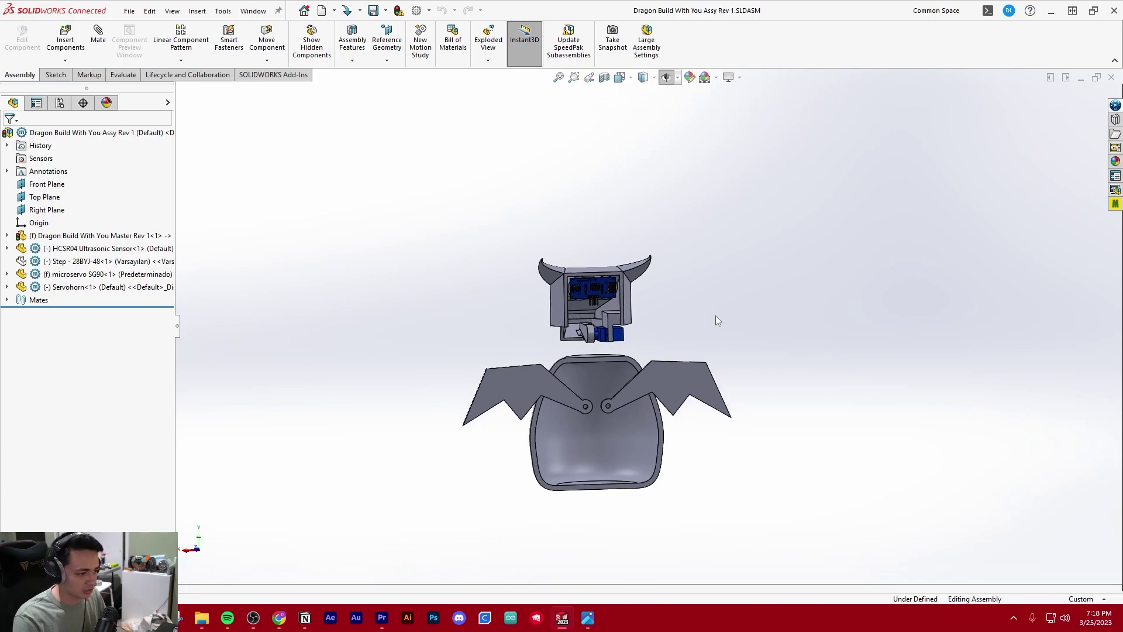
{"action": "scroll", "coordinate": [650, 340], "scroll_direction": "down", "scroll_amount": 1}
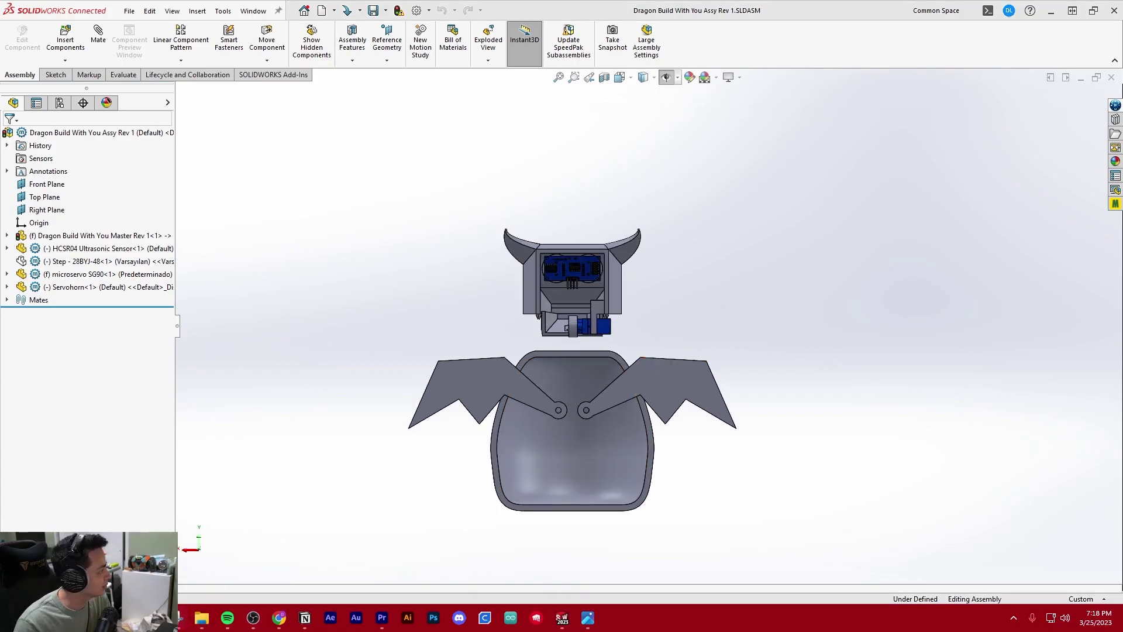
- Capture a screenshot of the assembly's rear and sketch a red gear train with rotation arrows over the wing roots and torso
{"action": "key", "text": "super+shift+s"}
{"action": "left_click_drag", "start_coordinate": [339, 150], "coordinate": [813, 596]}
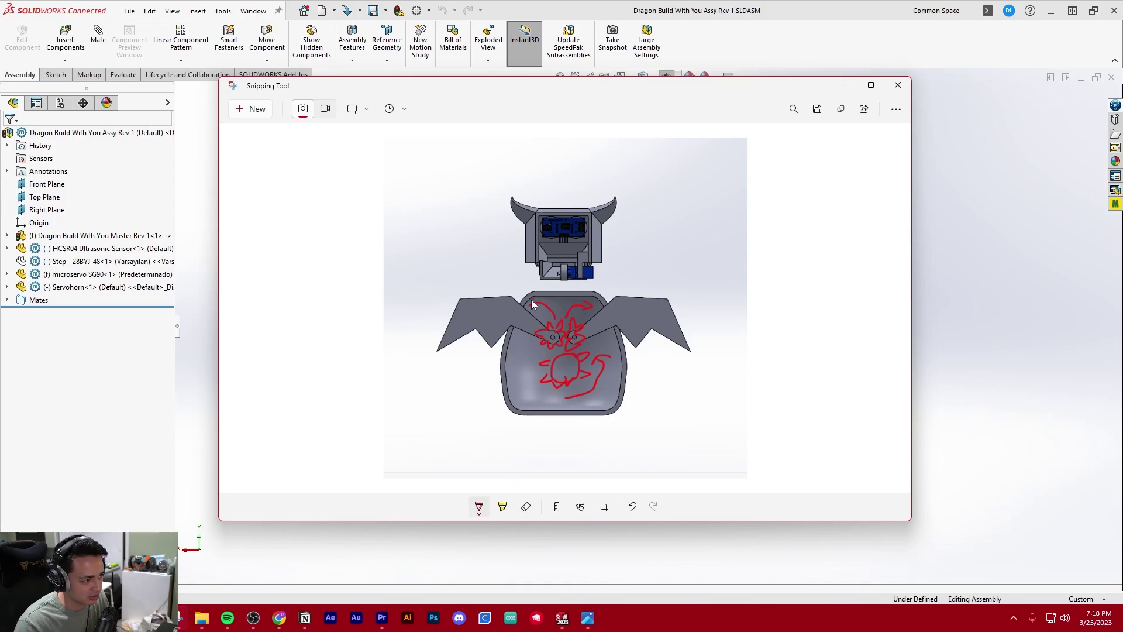
{"action": "left_click", "coordinate": [479, 507]}
{"action": "key", "text": "Escape"}
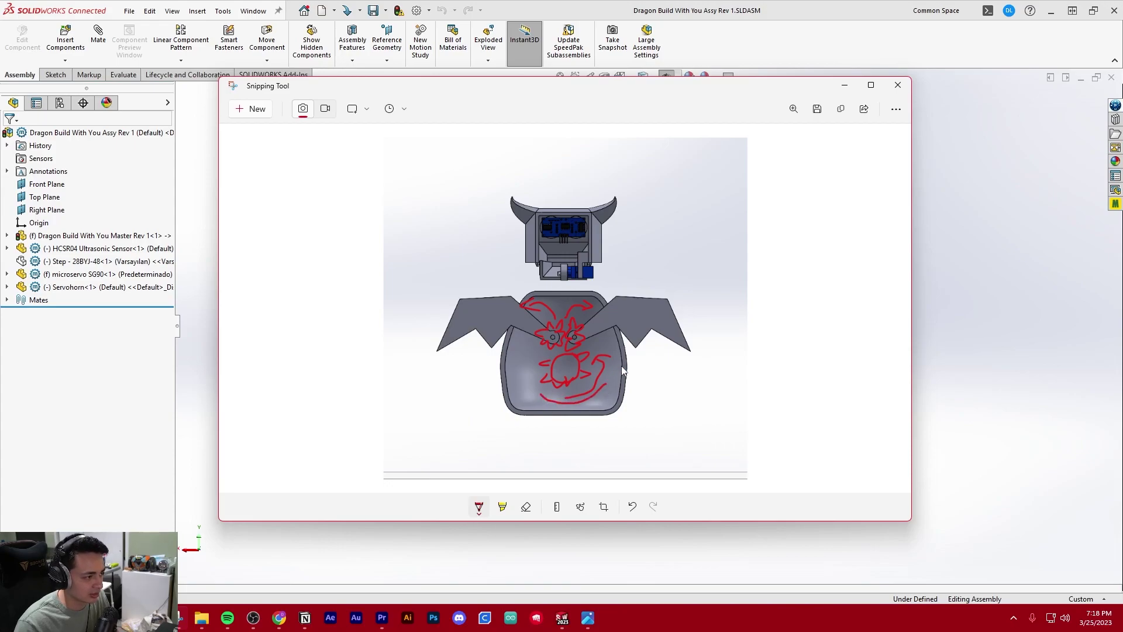
- Undo the last red arrow, draw the reverse rotation arrows in teal for the drive gear and both wings, and minimize the Snipping Tool
{"action": "key", "text": "ctrl+z"}
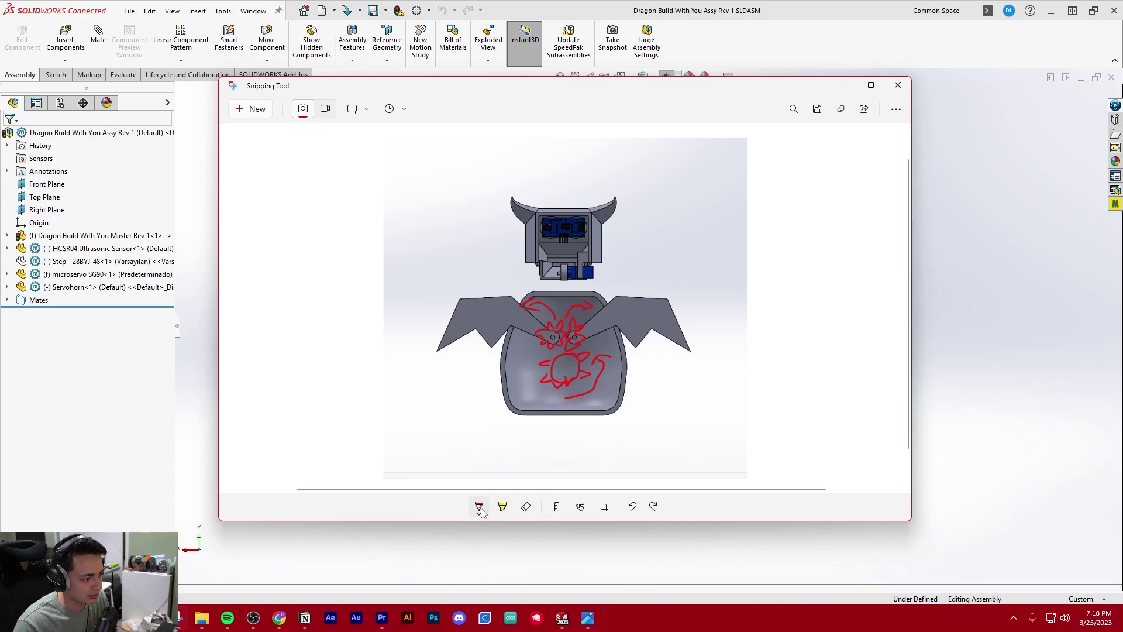
{"action": "left_click", "coordinate": [479, 507]}
{"action": "left_click", "coordinate": [606, 413]}
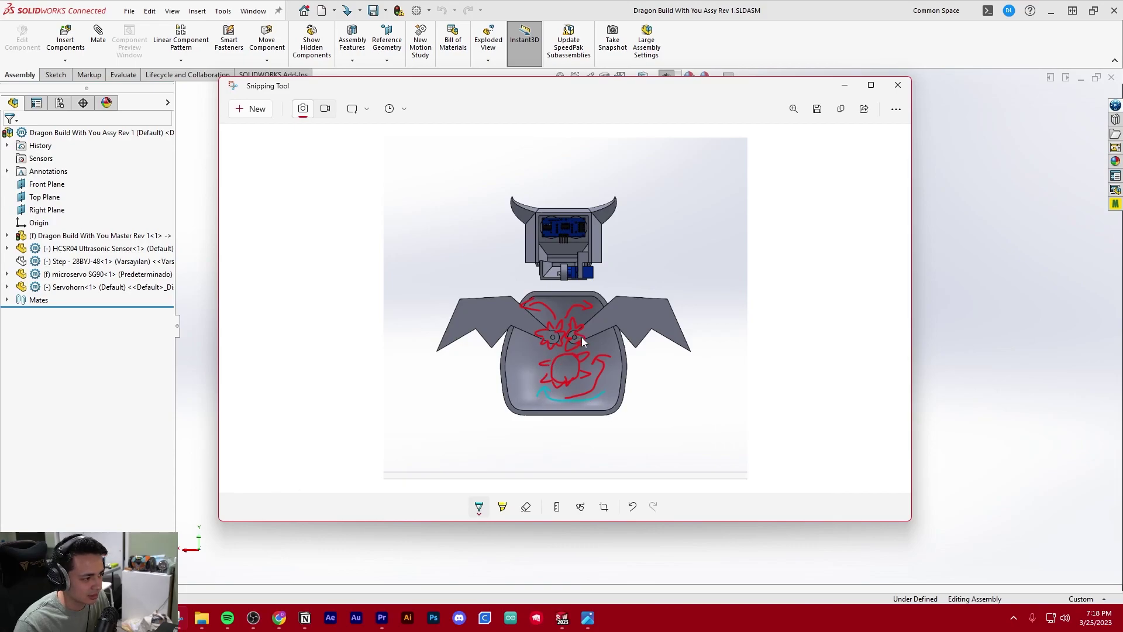
{"action": "left_click_drag", "start_coordinate": [565, 349], "coordinate": [617, 332]}
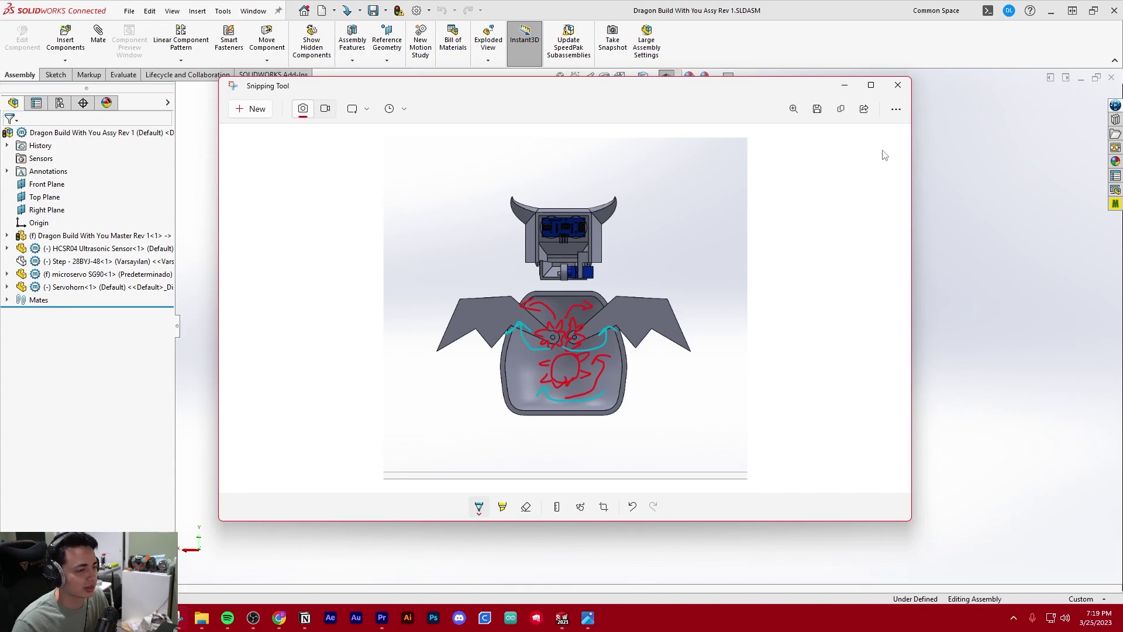
{"action": "left_click", "coordinate": [844, 85]}
{"action": "scroll", "coordinate": [766, 275], "scroll_direction": "up", "scroll_amount": 2}
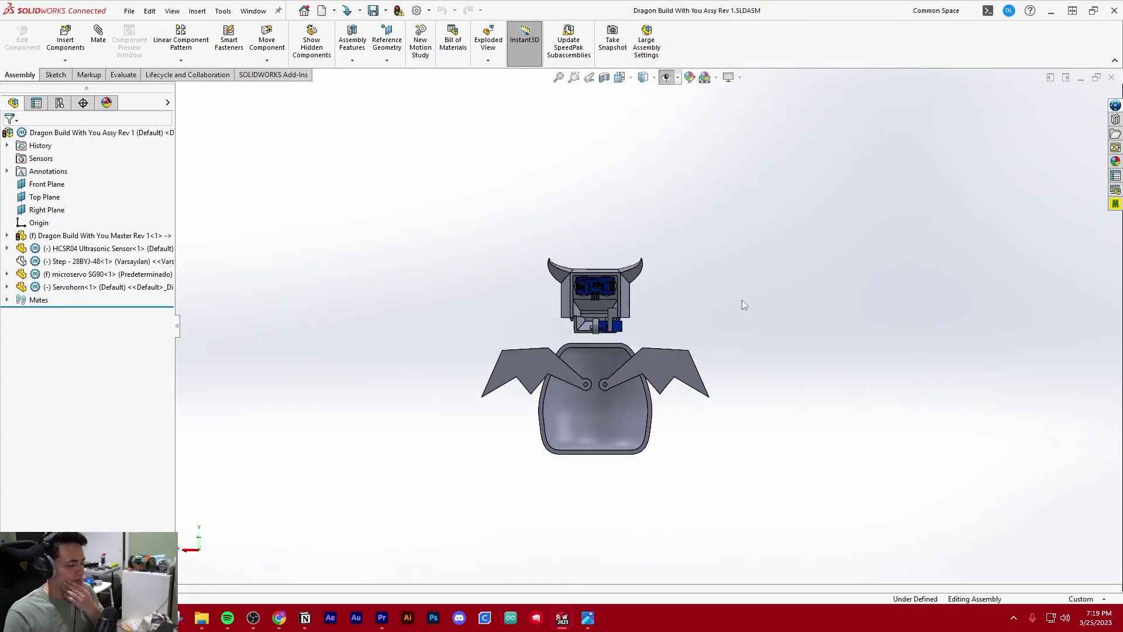
{"action": "scroll", "coordinate": [663, 421], "scroll_direction": "down", "scroll_amount": 5}
{"action": "mouse_move", "coordinate": [503, 319]}
{"action": "left_mouse_down"}
{"action": "mouse_move", "coordinate": [464, 321]}
{"action": "mouse_move", "coordinate": [562, 311]}
{"action": "mouse_move", "coordinate": [489, 311]}
{"action": "left_mouse_up"}
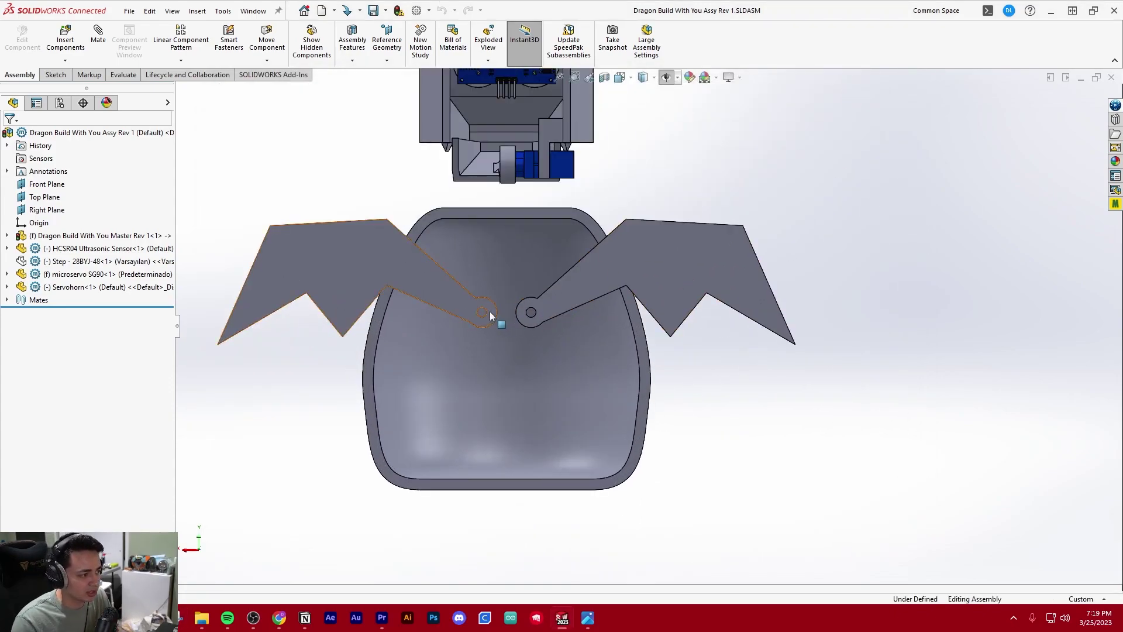
{"action": "scroll", "coordinate": [489, 312], "scroll_direction": "down", "scroll_amount": 3}
{"action": "scroll", "coordinate": [680, 320], "scroll_direction": "up", "scroll_amount": 7}
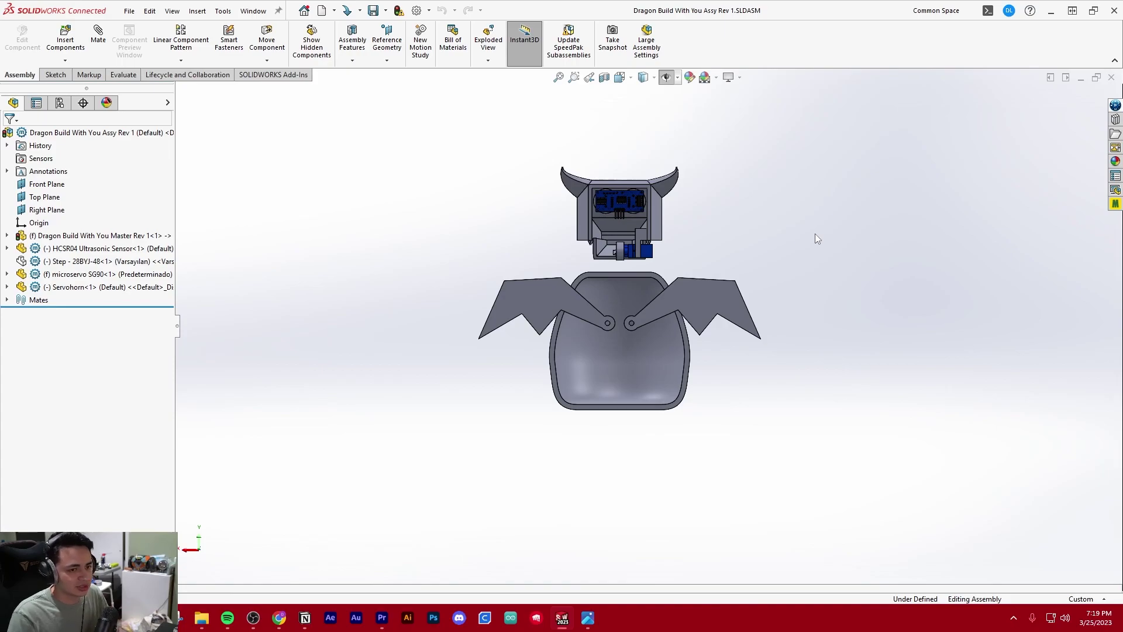
{"action": "scroll", "coordinate": [815, 234], "scroll_direction": "down", "scroll_amount": 1}
- Load the Toolbox in the Design Library and browse to the ANSI Metric power transmission gears
{"action": "left_click", "coordinate": [1115, 120]}
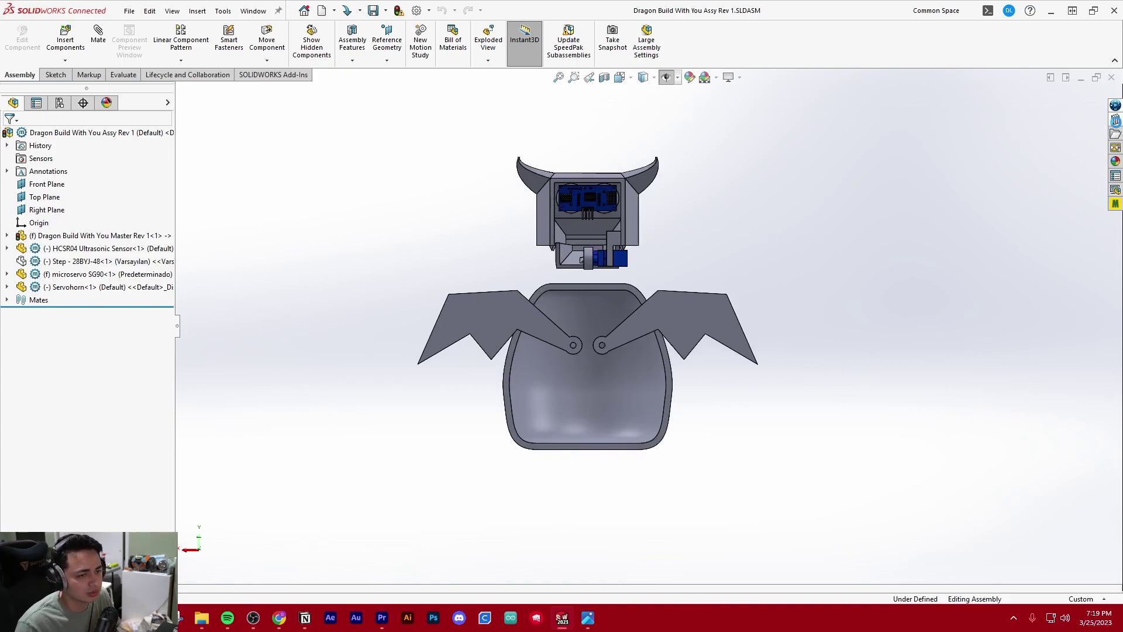
{"action": "left_click", "coordinate": [952, 127]}
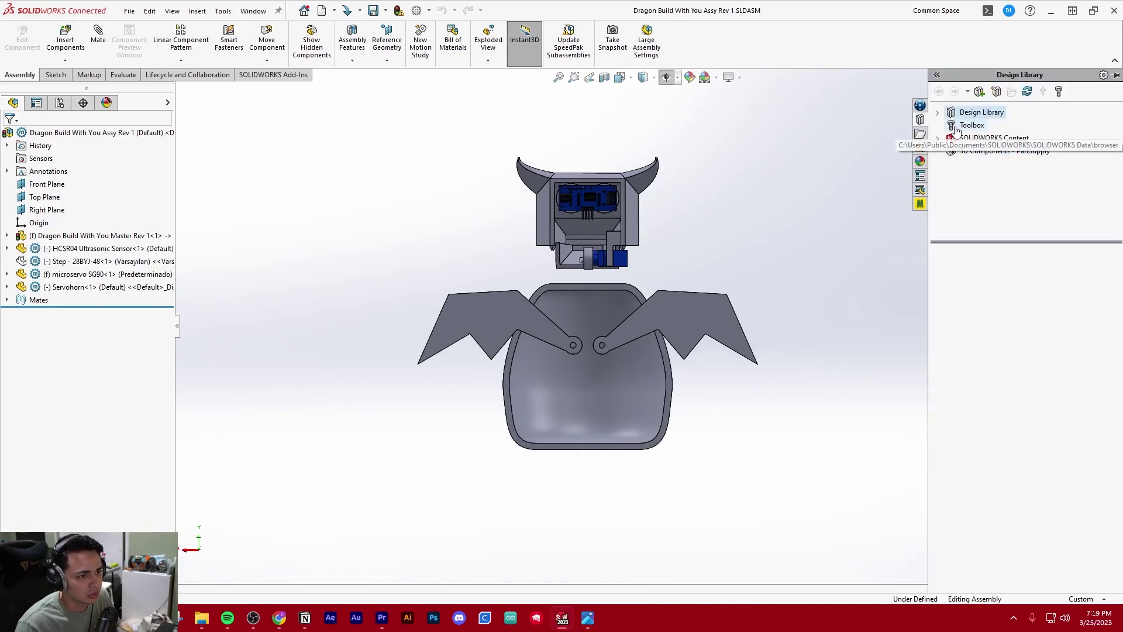
{"action": "left_click", "coordinate": [1038, 381]}
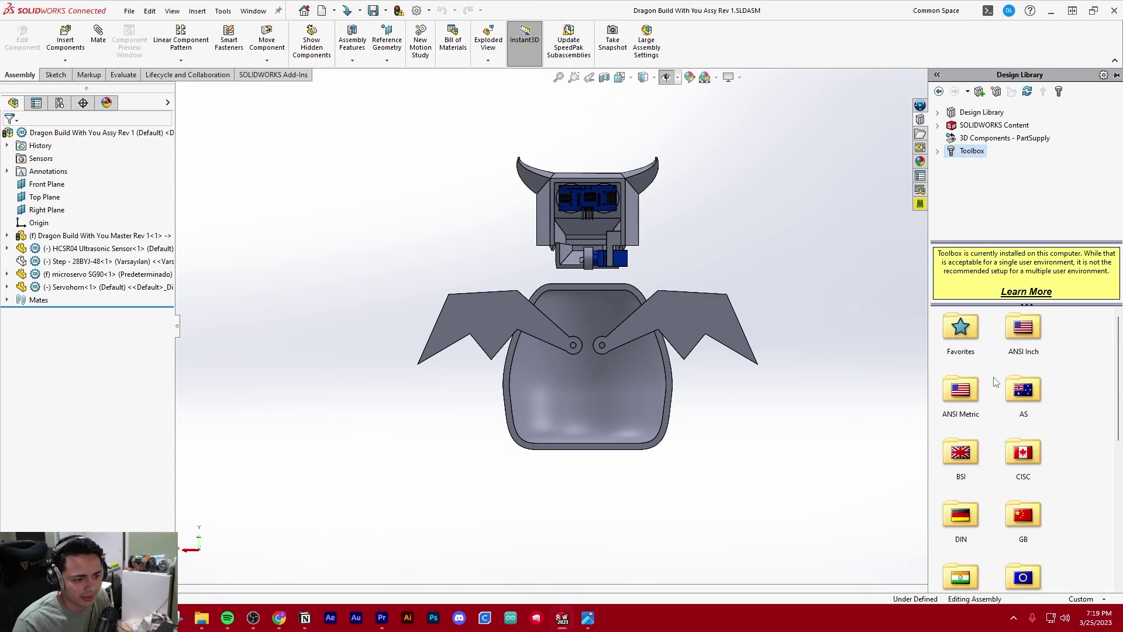
{"action": "left_click", "coordinate": [959, 397]}
{"action": "double_click", "coordinate": [959, 399]}
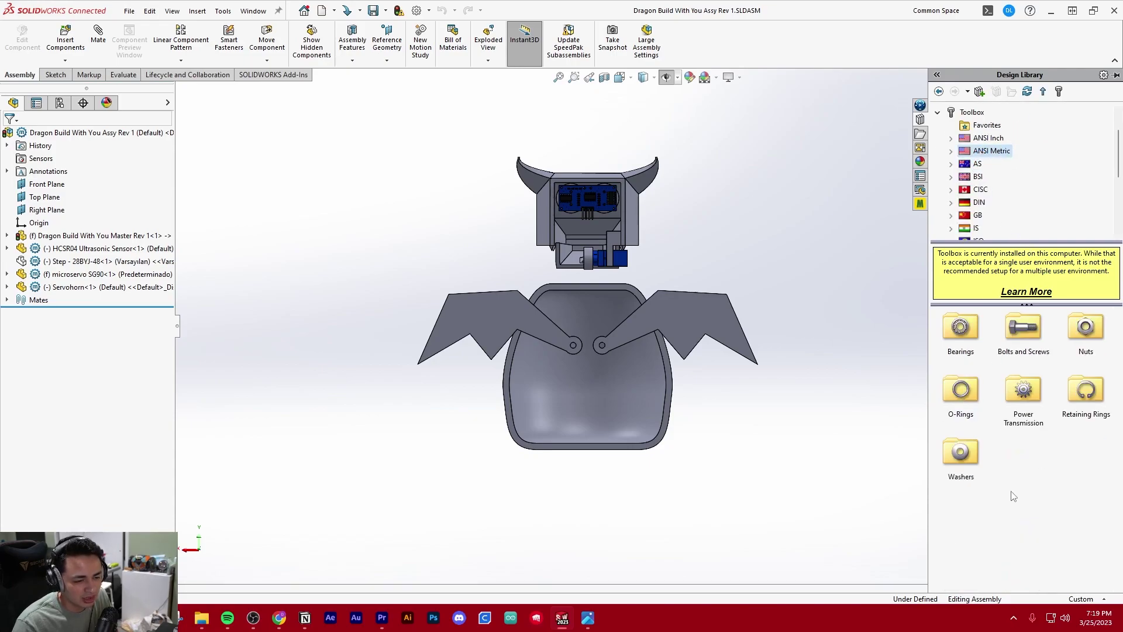
{"action": "double_click", "coordinate": [1032, 393]}
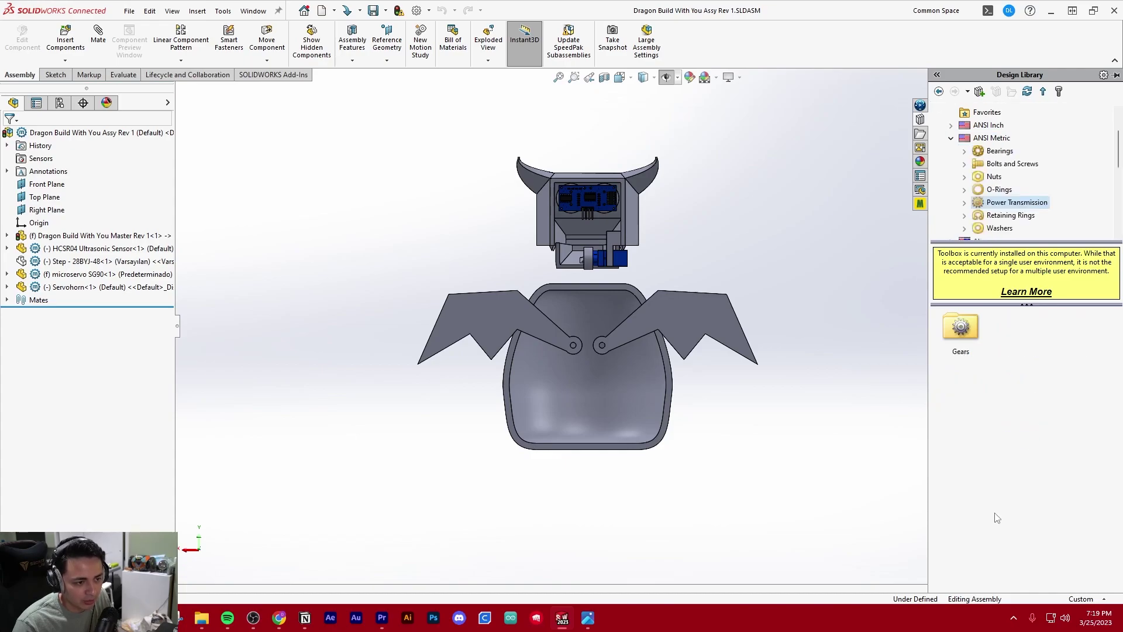
{"action": "double_click", "coordinate": [967, 336]}
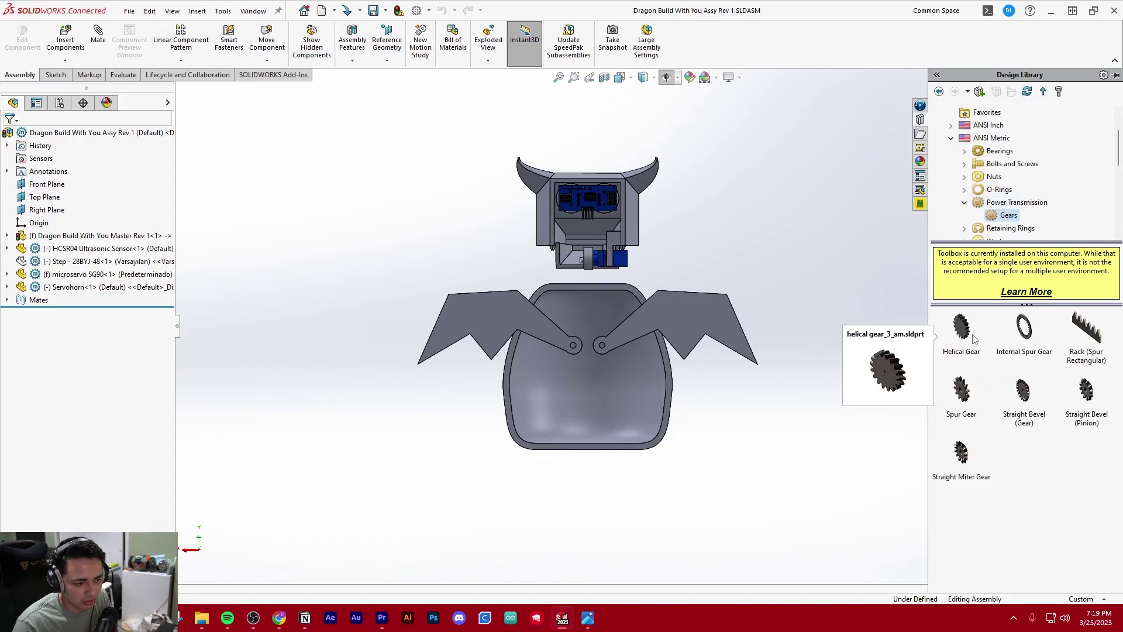
- Insert a Spur Gear with module 2, 10 teeth and face width 12 beside the torso
{"action": "left_click", "coordinate": [962, 392]}
{"action": "left_click_drag", "start_coordinate": [958, 398], "coordinate": [829, 366]}
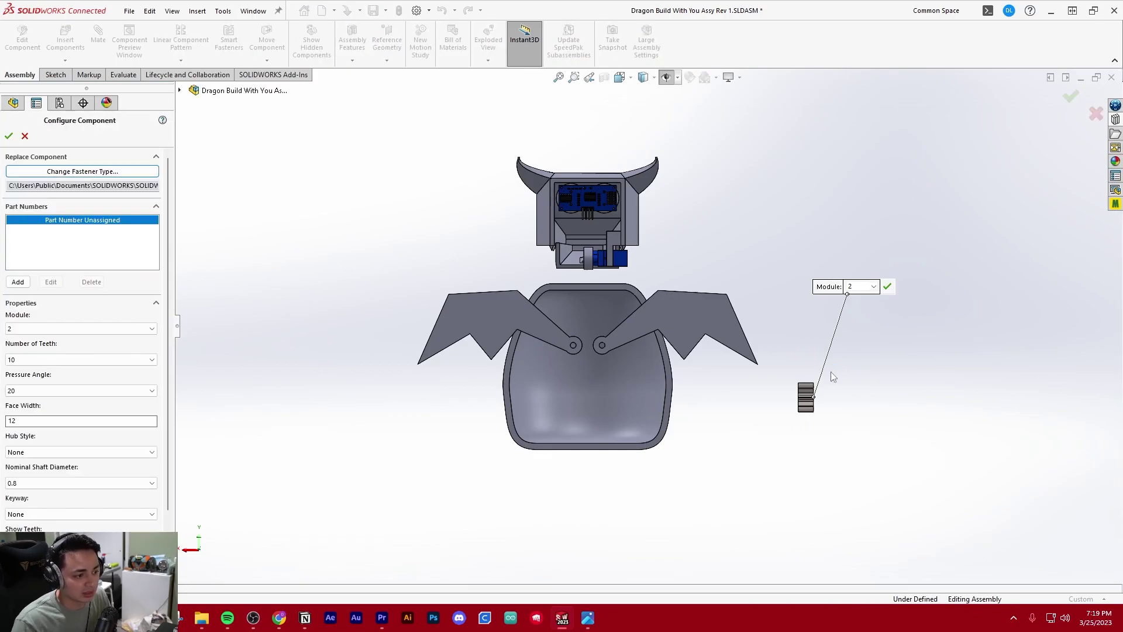
{"action": "middle_click_drag", "start_coordinate": [796, 390], "coordinate": [711, 394]}
{"action": "scroll", "coordinate": [489, 401], "scroll_direction": "down", "scroll_amount": 4}
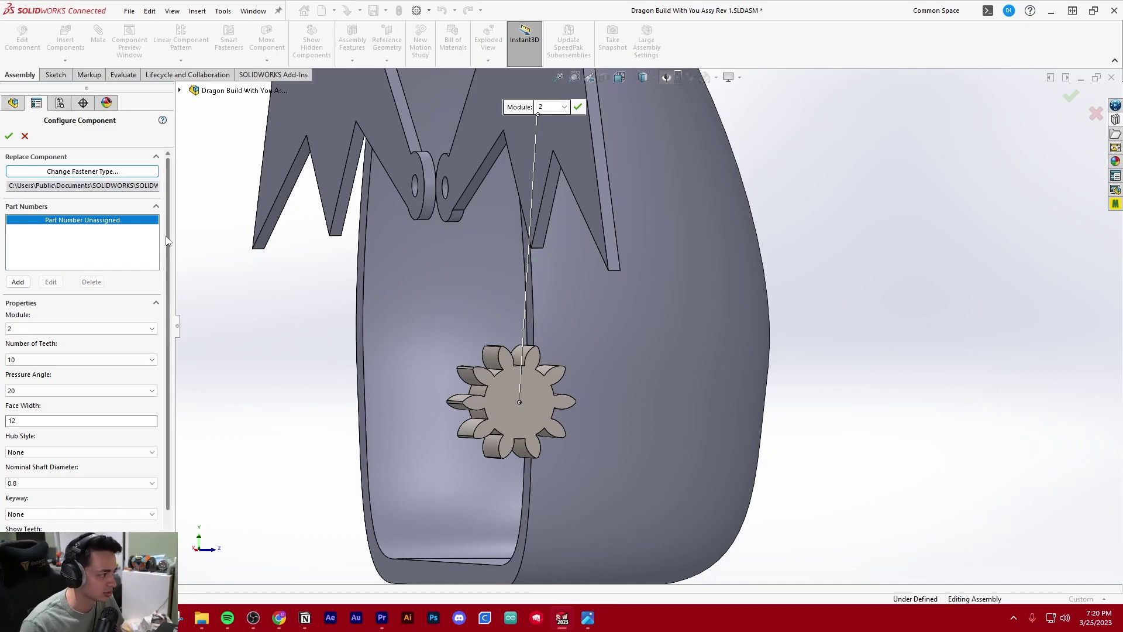
{"action": "key", "text": "Return"}
- Reopen the placed spur gear's Toolbox configuration for editing
{"action": "left_click", "coordinate": [88, 300]}
{"action": "right_click", "coordinate": [91, 302]}
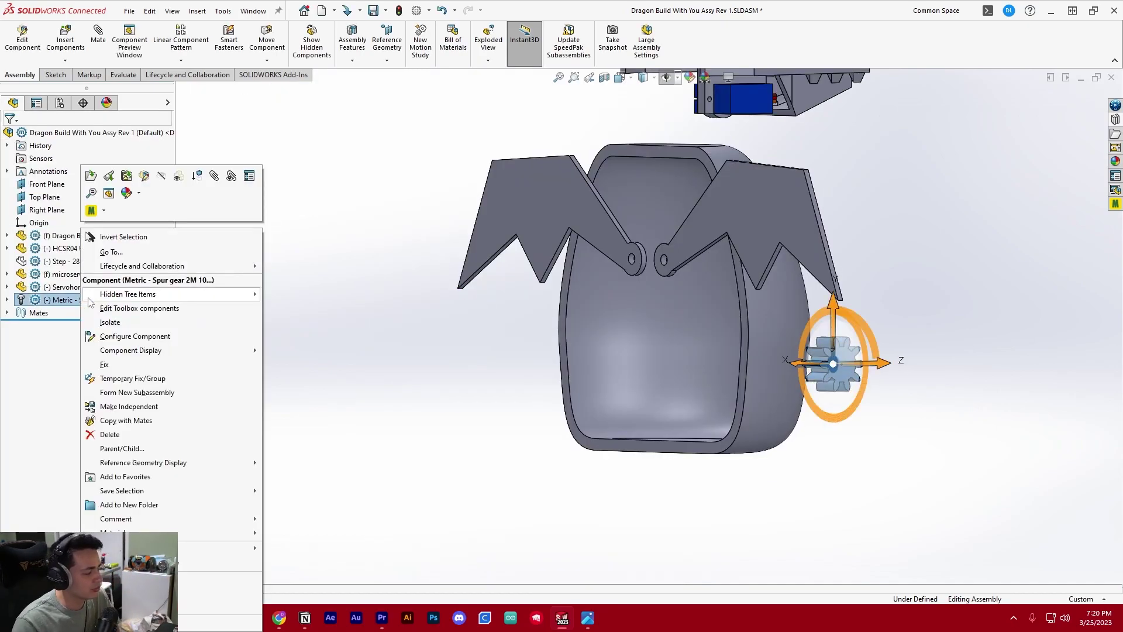
{"action": "left_click", "coordinate": [53, 301]}
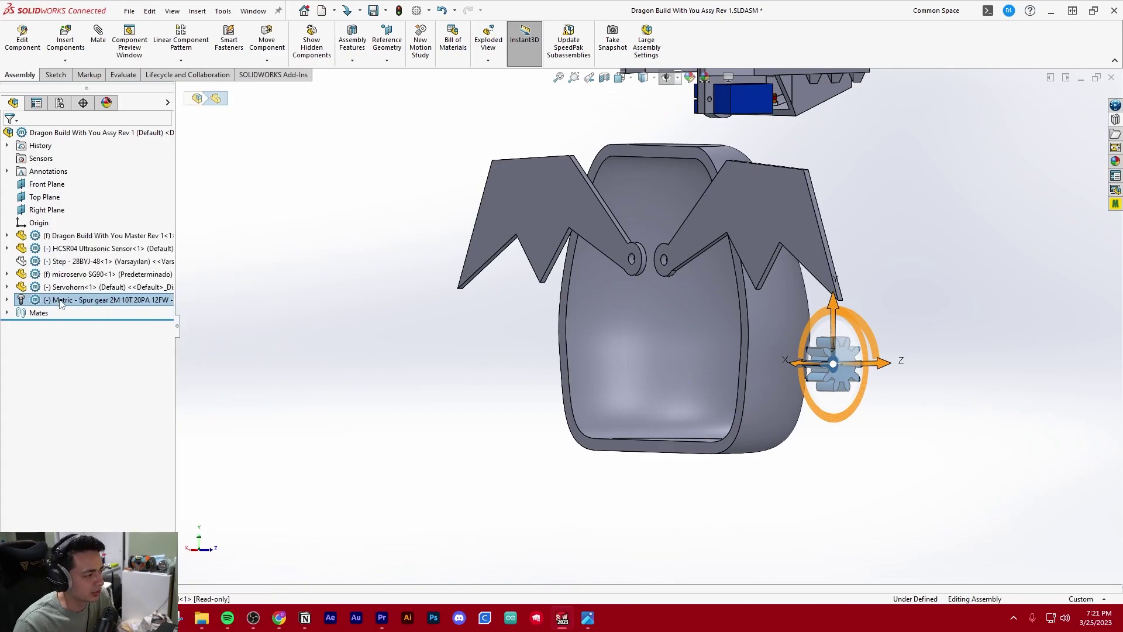
{"action": "right_click", "coordinate": [60, 303]}
{"action": "left_click", "coordinate": [152, 316]}
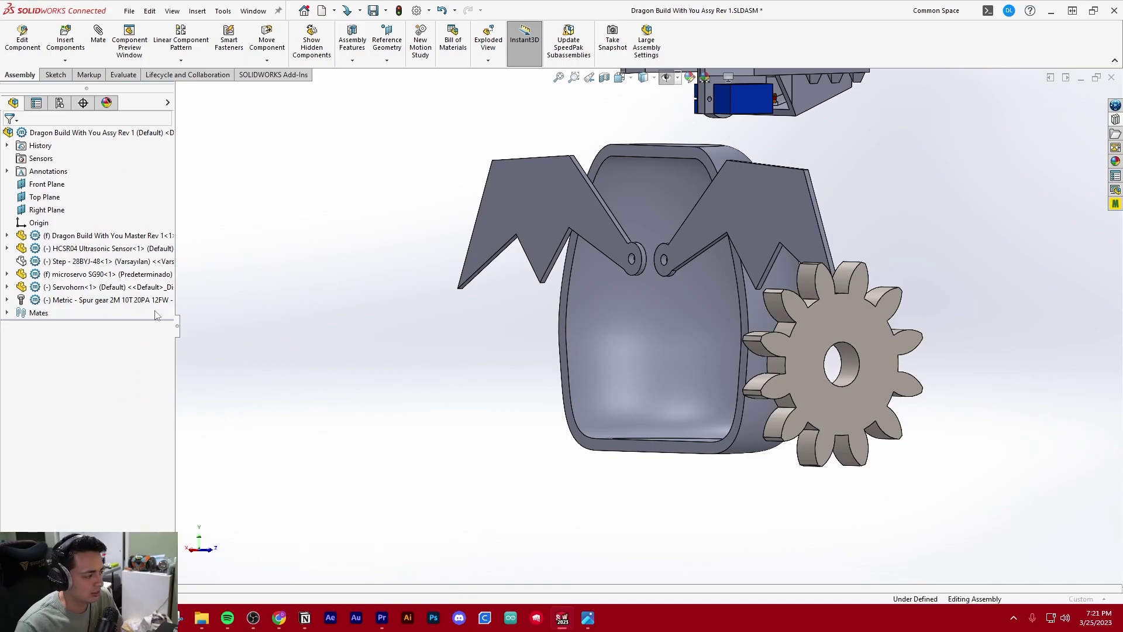
- Examine the spur gear's size against the torso opening and the wing root holes from several angles
{"action": "scroll", "coordinate": [772, 345], "scroll_direction": "up", "scroll_amount": 3}
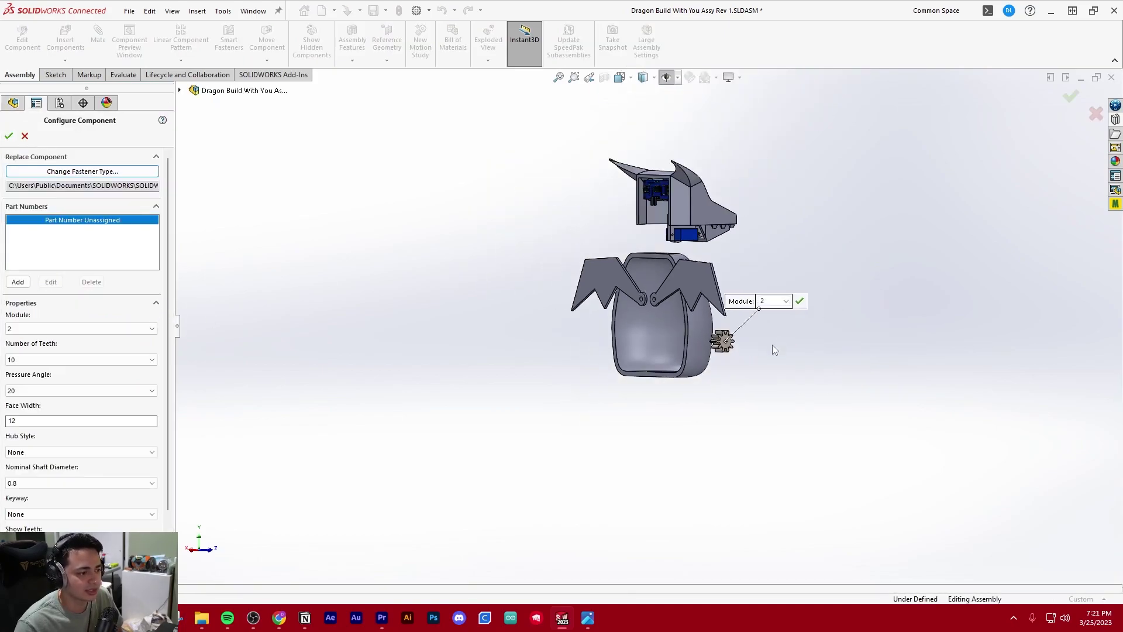
{"action": "scroll", "coordinate": [699, 324], "scroll_direction": "down", "scroll_amount": 8}
{"action": "scroll", "coordinate": [623, 341], "scroll_direction": "up", "scroll_amount": 5}
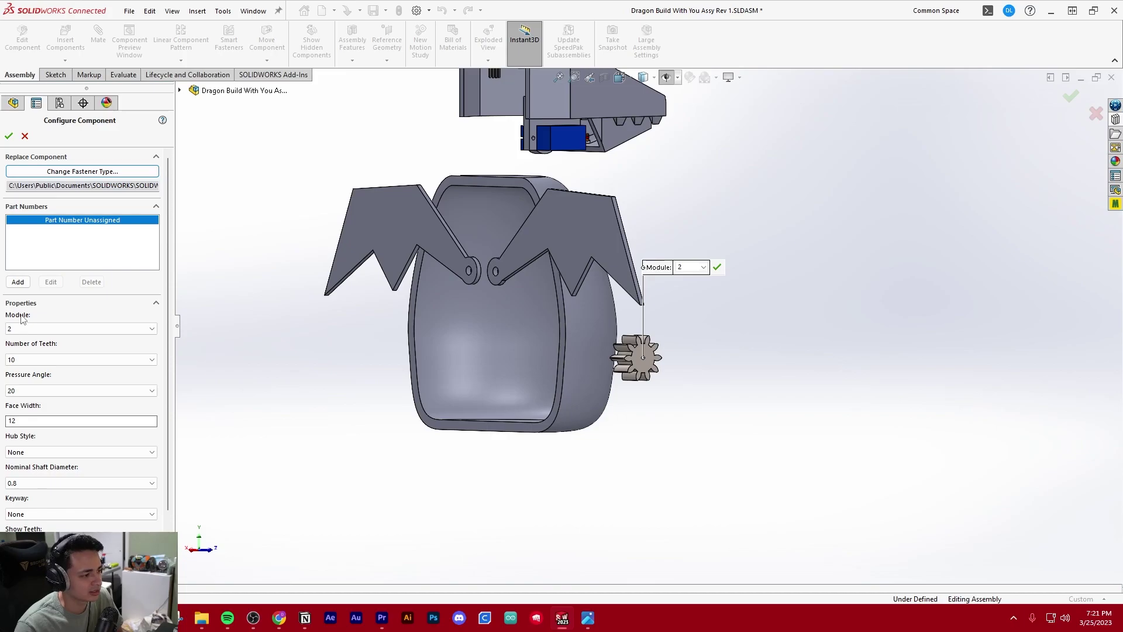
{"action": "scroll", "coordinate": [533, 286], "scroll_direction": "down", "scroll_amount": 4}
{"action": "scroll", "coordinate": [728, 333], "scroll_direction": "up", "scroll_amount": 5}
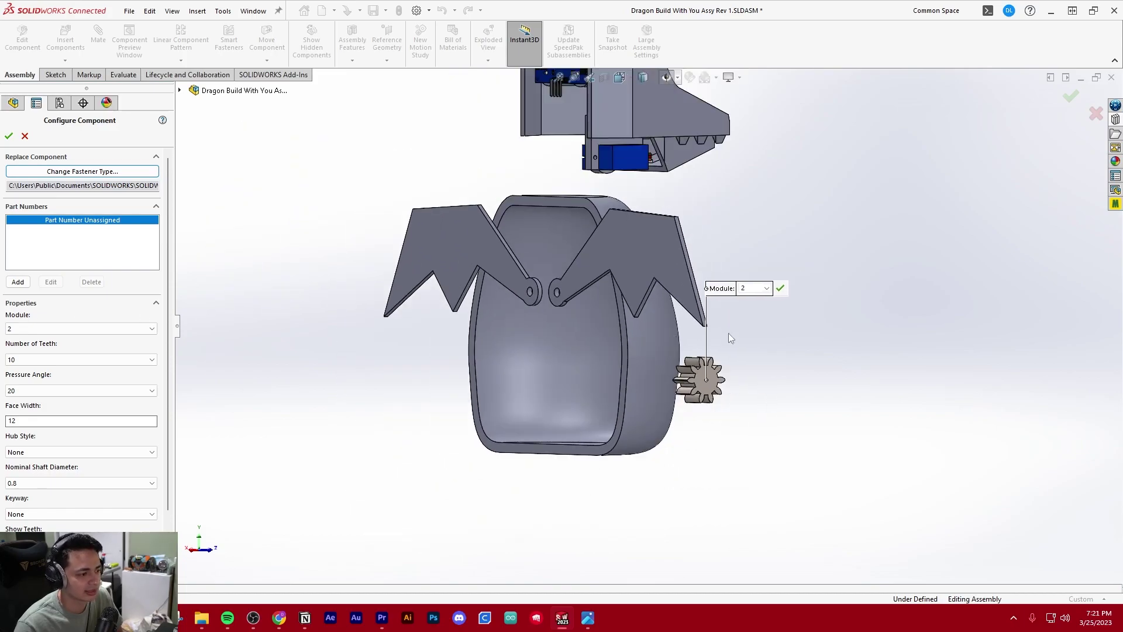
{"action": "scroll", "coordinate": [804, 348], "scroll_direction": "down", "scroll_amount": 2}
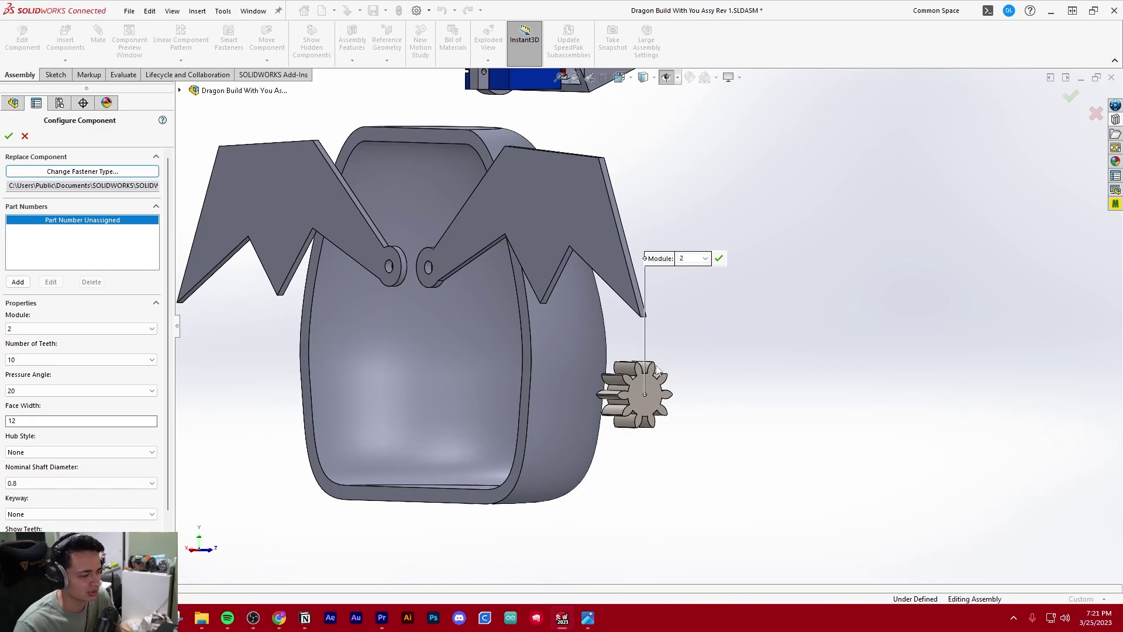
{"action": "scroll", "coordinate": [655, 370], "scroll_direction": "down", "scroll_amount": 3}
{"action": "scroll", "coordinate": [500, 339], "scroll_direction": "up", "scroll_amount": 4}
{"action": "middle_click_drag", "start_coordinate": [472, 334], "coordinate": [521, 356]}
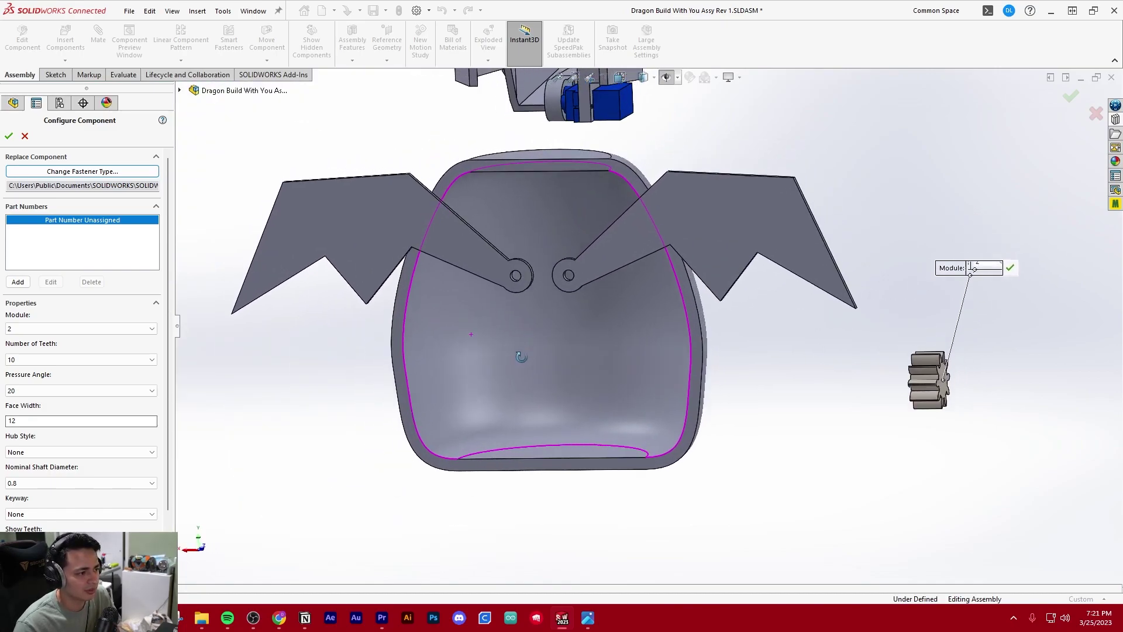
{"action": "scroll", "coordinate": [517, 360], "scroll_direction": "up", "scroll_amount": 4}
{"action": "scroll", "coordinate": [774, 317], "scroll_direction": "down", "scroll_amount": 5}
{"action": "middle_click_drag", "start_coordinate": [614, 383], "coordinate": [559, 381]}
{"action": "scroll", "coordinate": [540, 353], "scroll_direction": "up", "scroll_amount": 2}
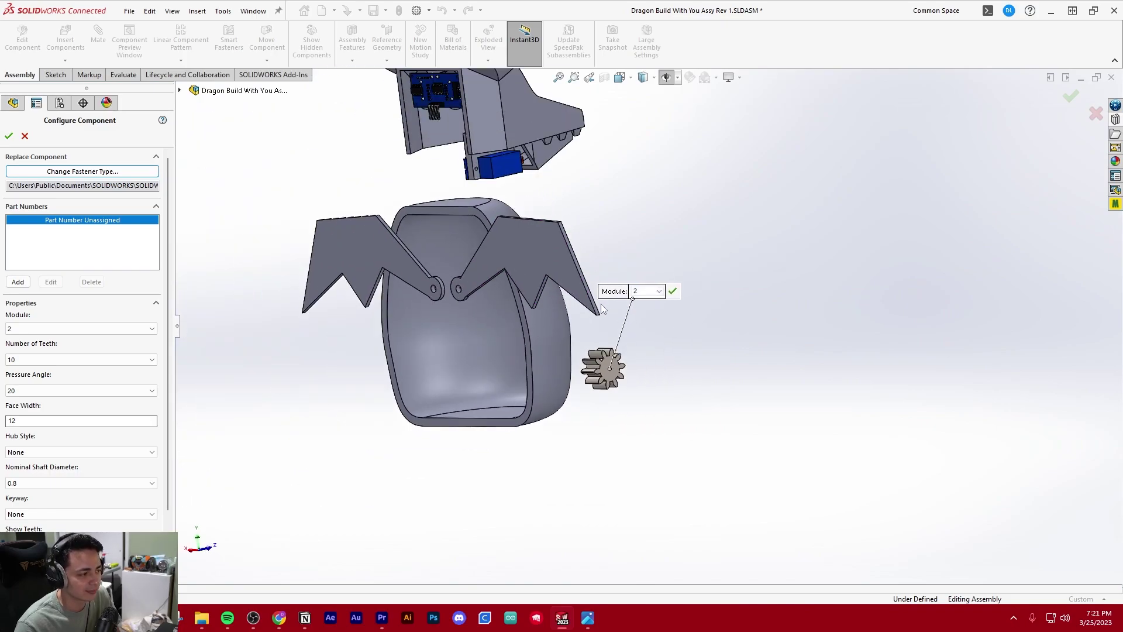
{"action": "scroll", "coordinate": [621, 305], "scroll_direction": "down", "scroll_amount": 1}
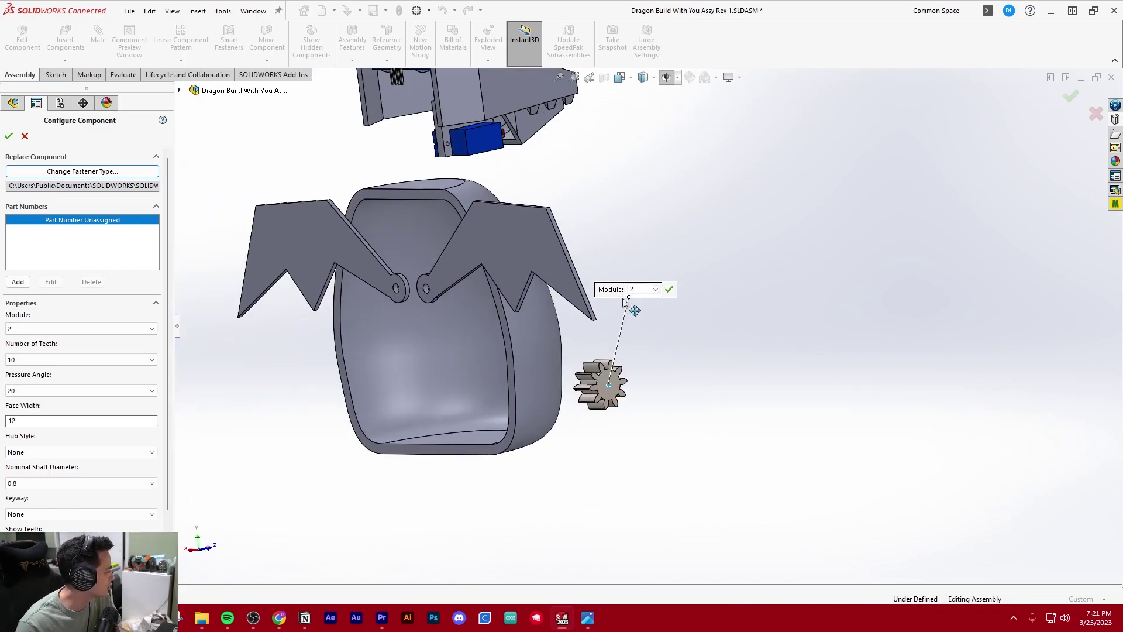
- Set the spur gear's module to 1.5 and its number of teeth to 20
{"action": "left_click", "coordinate": [100, 330]}
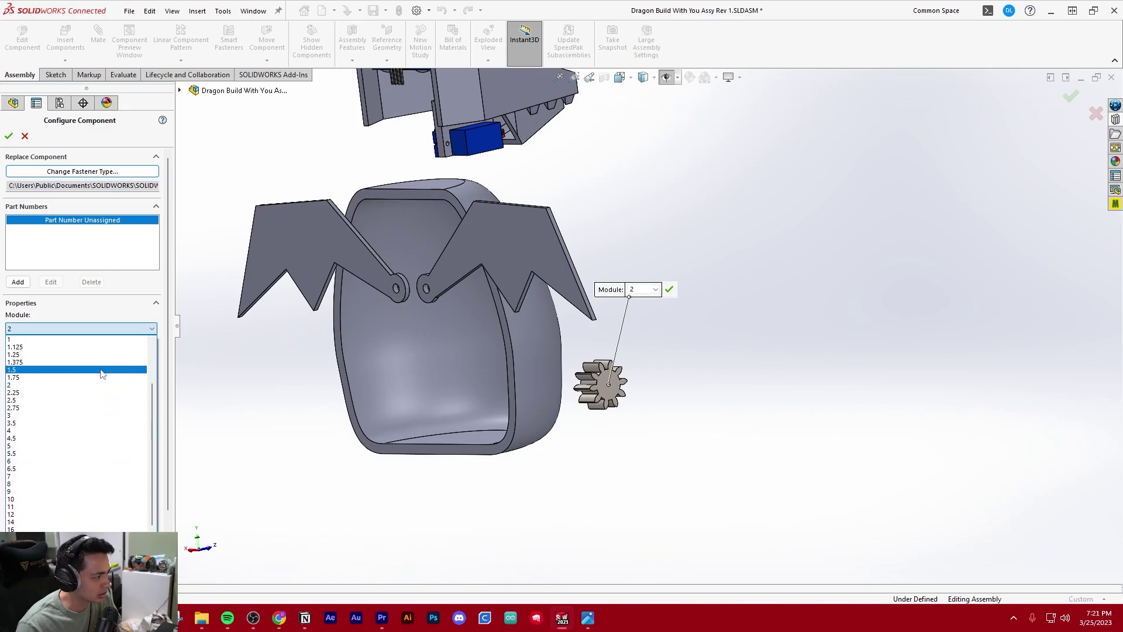
{"action": "left_click", "coordinate": [101, 370]}
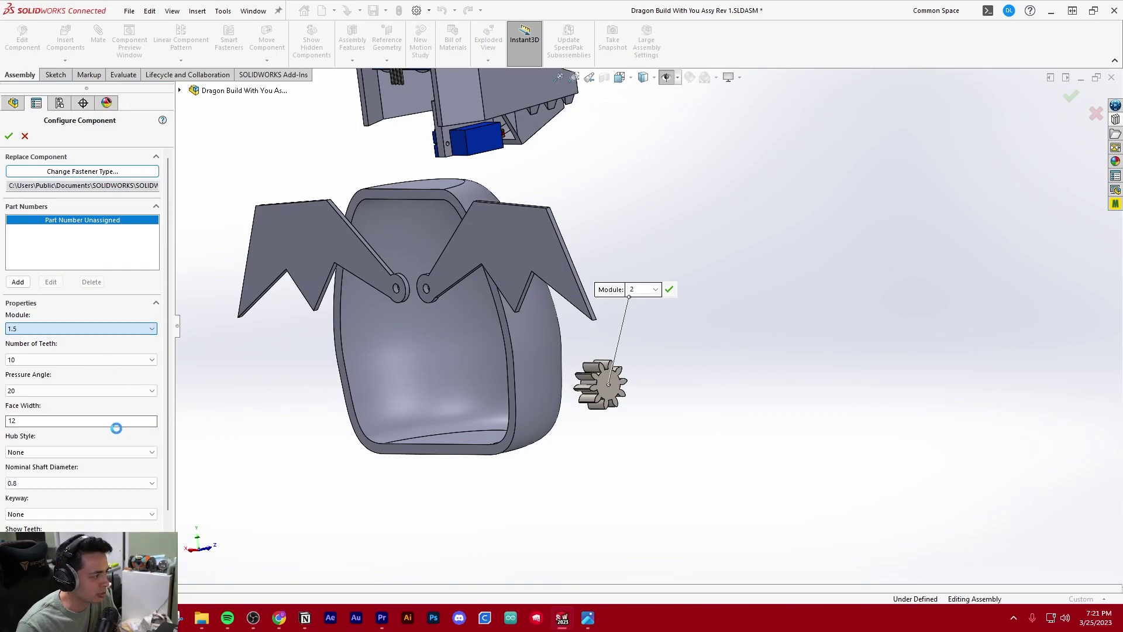
{"action": "left_click", "coordinate": [96, 361]}
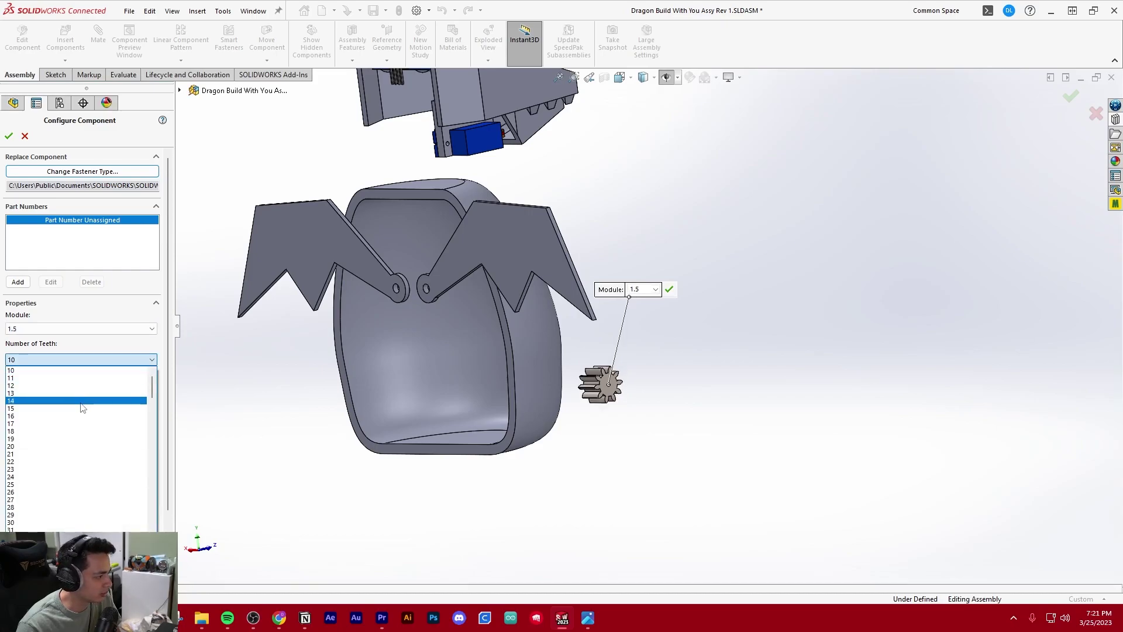
{"action": "left_click", "coordinate": [72, 447]}
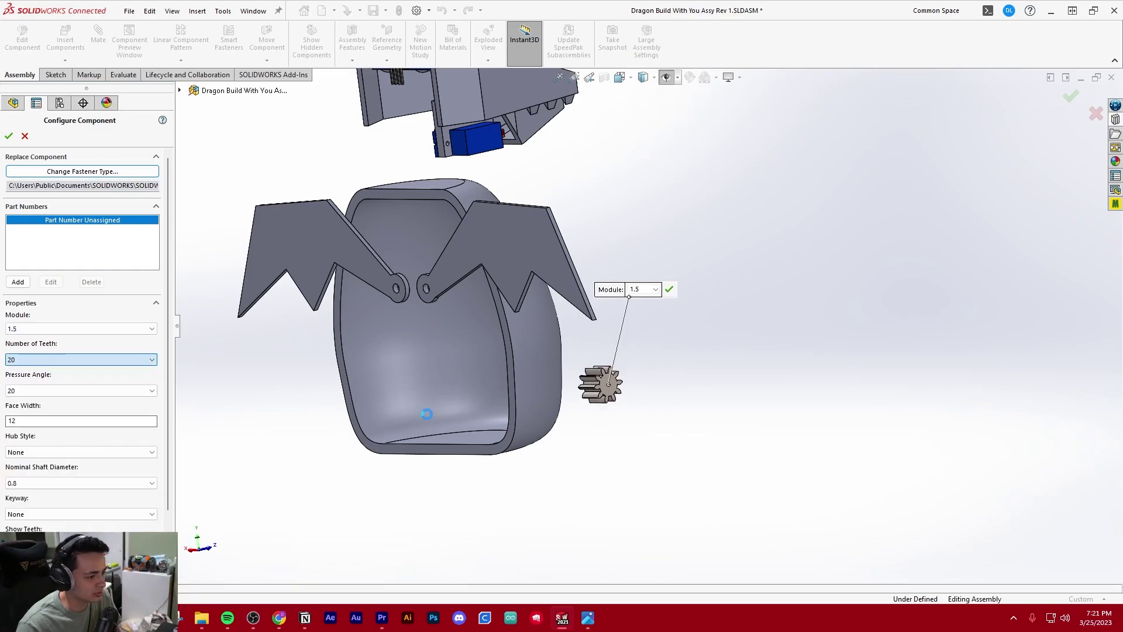
{"action": "middle_click_drag", "start_coordinate": [412, 405], "coordinate": [469, 436]}
{"action": "scroll", "coordinate": [469, 436], "scroll_direction": "up", "scroll_amount": 5}
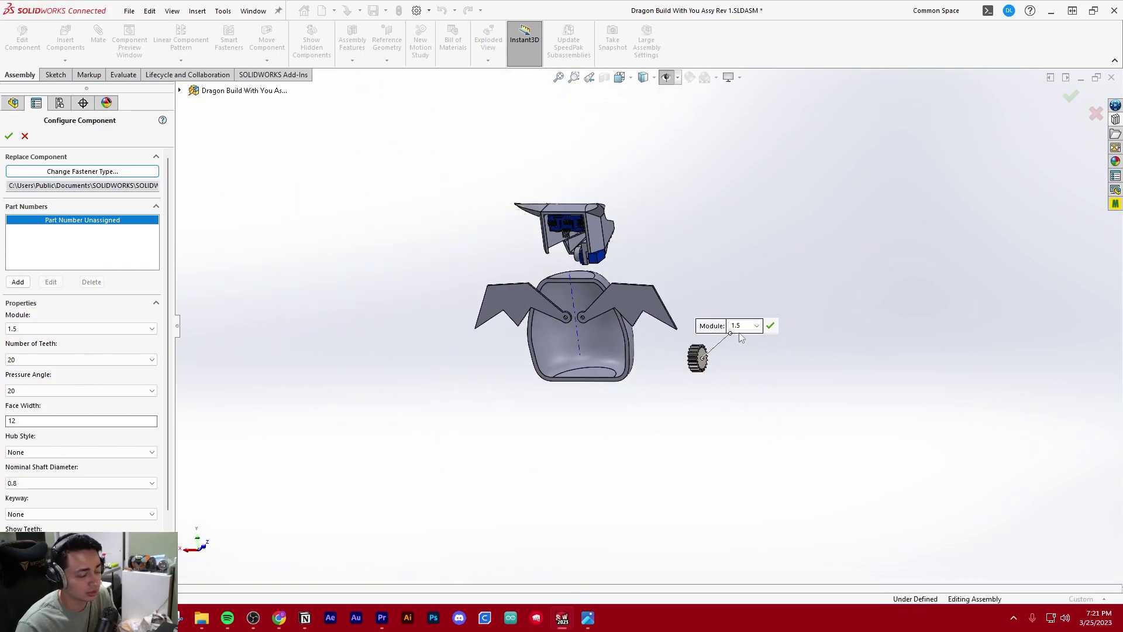
- Set the spur gear's face width to 3 and nominal shaft diameter to 4, and accept the configuration
{"action": "scroll", "coordinate": [741, 337], "scroll_direction": "down", "scroll_amount": 4}
{"action": "scroll", "coordinate": [587, 397], "scroll_direction": "down", "scroll_amount": 3}
{"action": "scroll", "coordinate": [524, 385], "scroll_direction": "up", "scroll_amount": 3}
{"action": "middle_click_drag", "start_coordinate": [527, 384], "coordinate": [473, 377]}
{"action": "scroll", "coordinate": [507, 361], "scroll_direction": "down", "scroll_amount": 3}
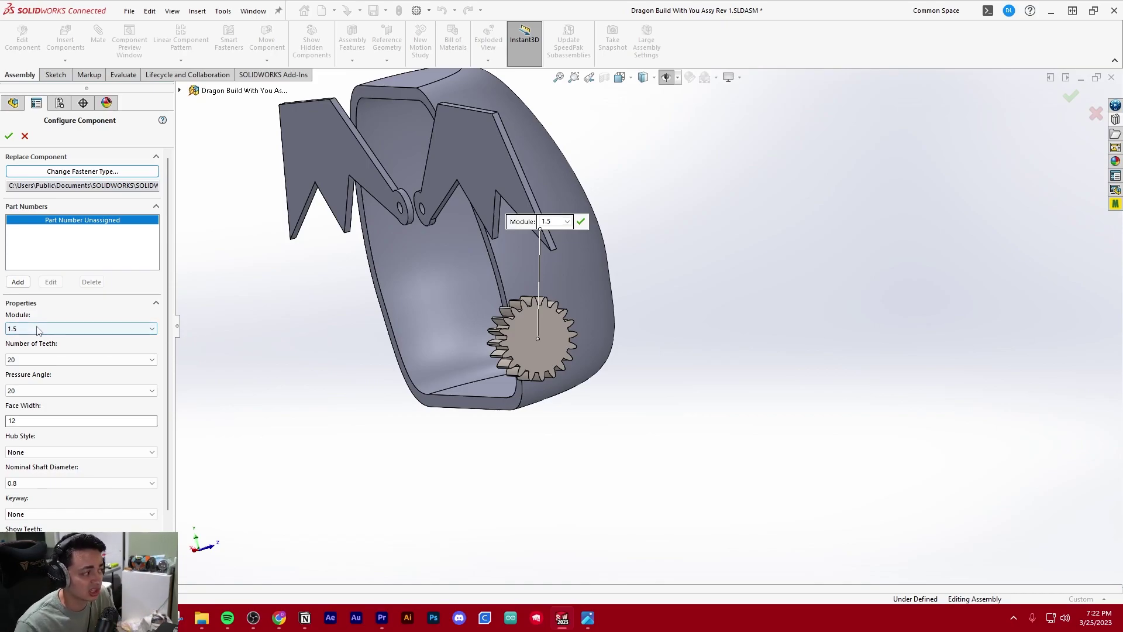
{"action": "left_click", "coordinate": [23, 359]}
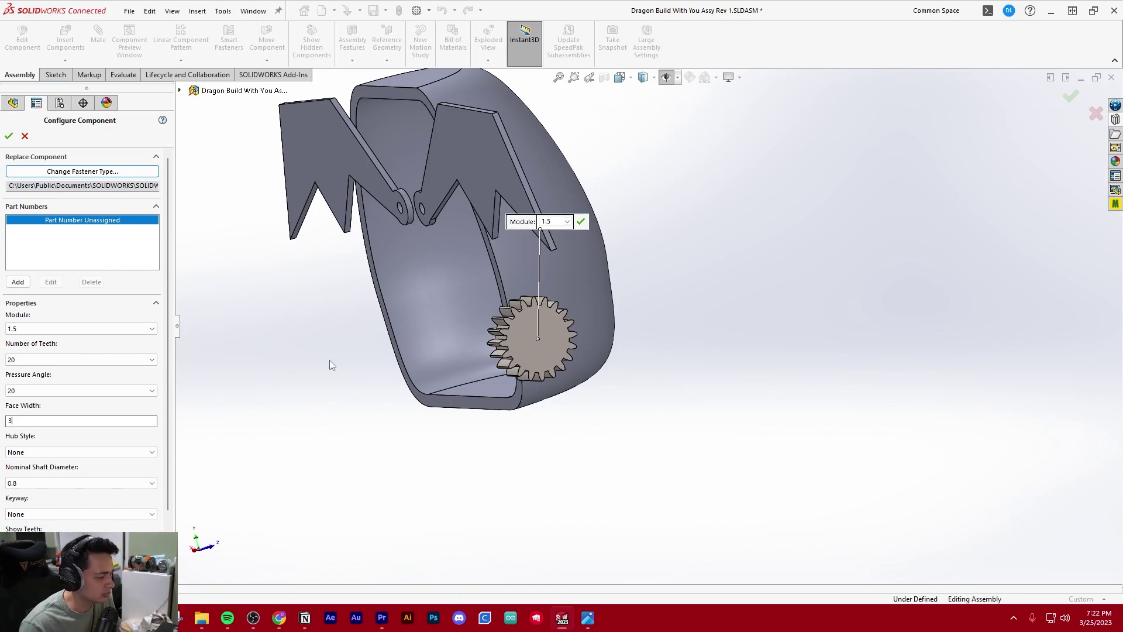
{"action": "left_click", "coordinate": [35, 483]}
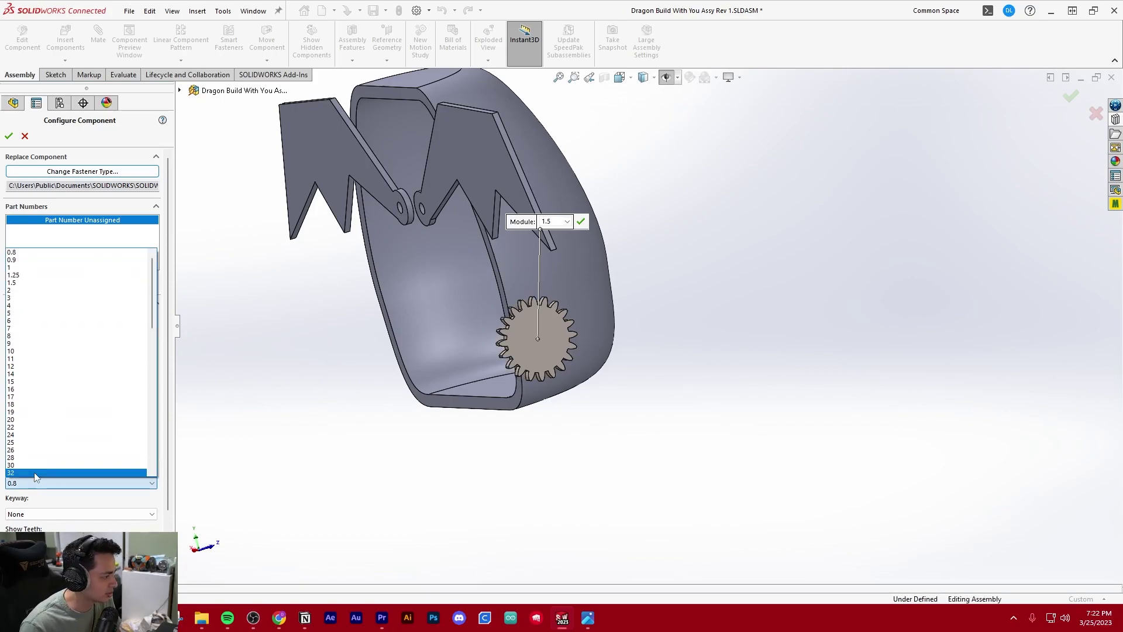
{"action": "left_click", "coordinate": [46, 305]}
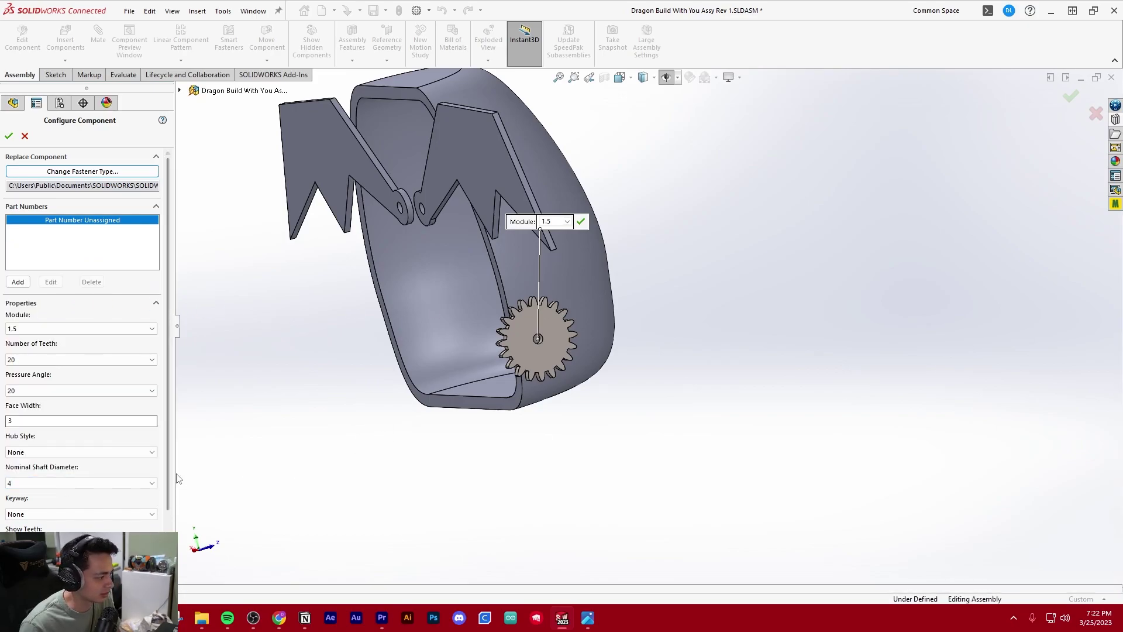
{"action": "scroll", "coordinate": [170, 504], "scroll_direction": "down", "scroll_amount": 1}
{"action": "mouse_move", "coordinate": [168, 501]}
{"action": "left_mouse_down"}
{"action": "mouse_move", "coordinate": [168, 512]}
{"action": "mouse_move", "coordinate": [167, 479]}
{"action": "left_mouse_up"}
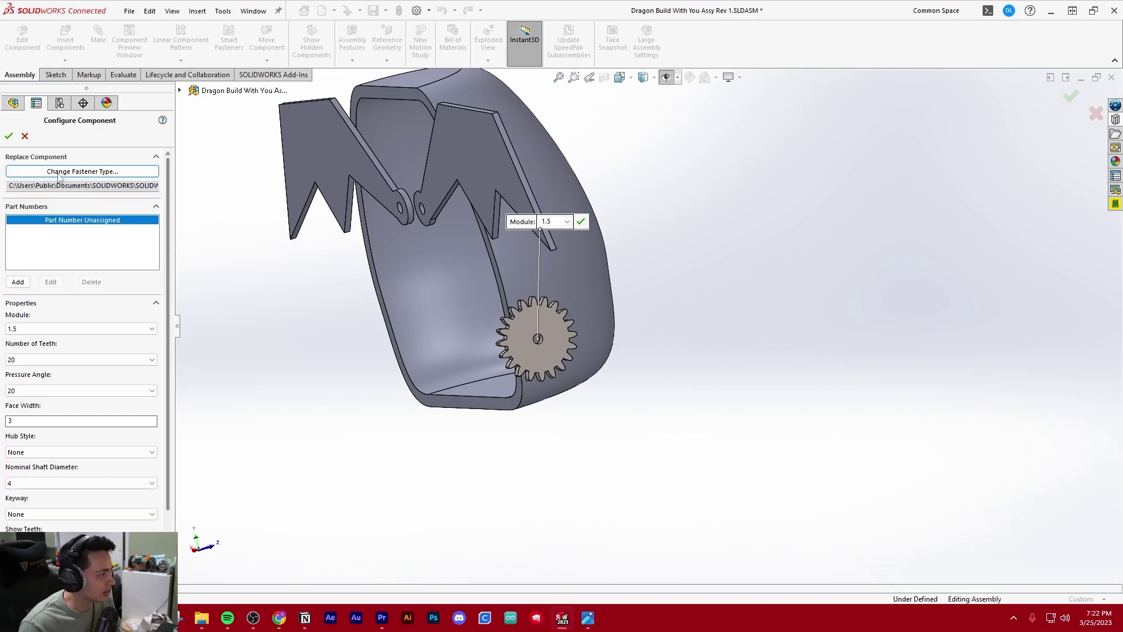
{"action": "left_click", "coordinate": [8, 136]}
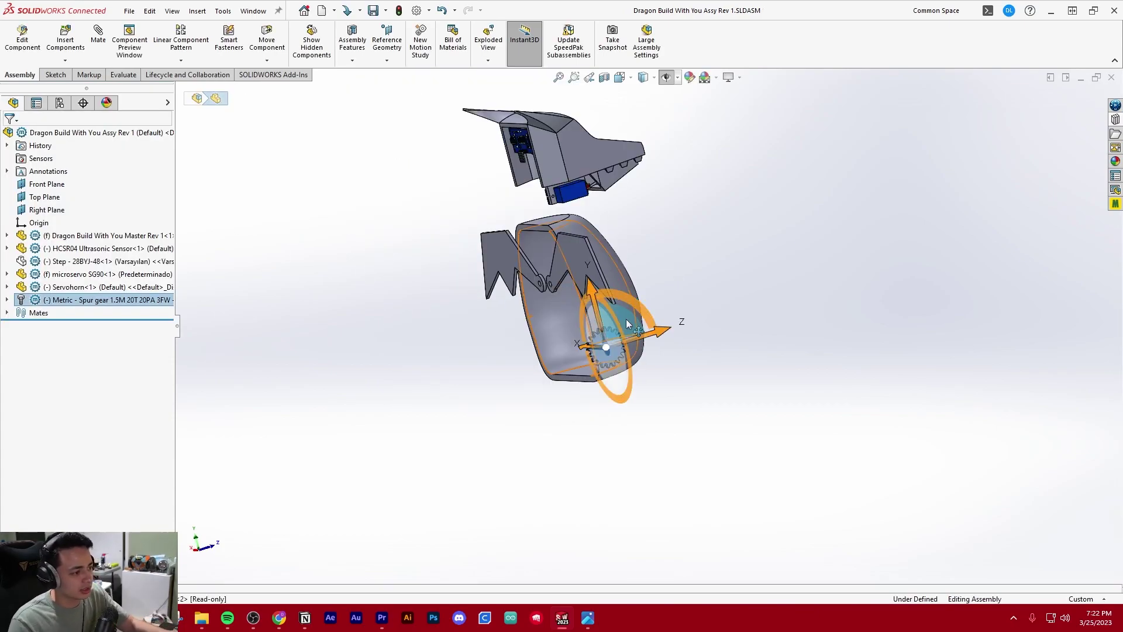
- Move the spur gear from beside the torso into the torso opening, checking its placement from the back
{"action": "middle_click_drag", "start_coordinate": [626, 318], "coordinate": [709, 383]}
{"action": "left_click_drag", "start_coordinate": [723, 360], "coordinate": [768, 396]}
{"action": "left_click_drag", "start_coordinate": [650, 381], "coordinate": [513, 344]}
{"action": "key", "text": "ctrl+2"}
{"action": "left_click", "coordinate": [758, 169]}
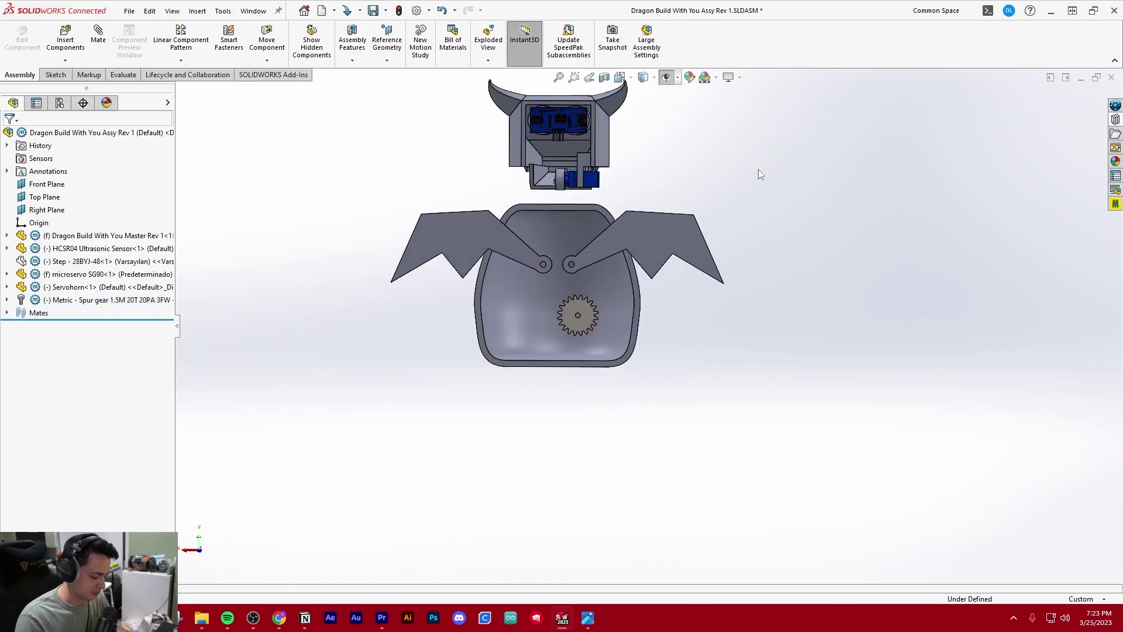
{"action": "middle_click_drag", "start_coordinate": [566, 250], "coordinate": [558, 348], "text": "ctrl"}
{"action": "scroll", "coordinate": [589, 361], "scroll_direction": "down", "scroll_amount": 2}
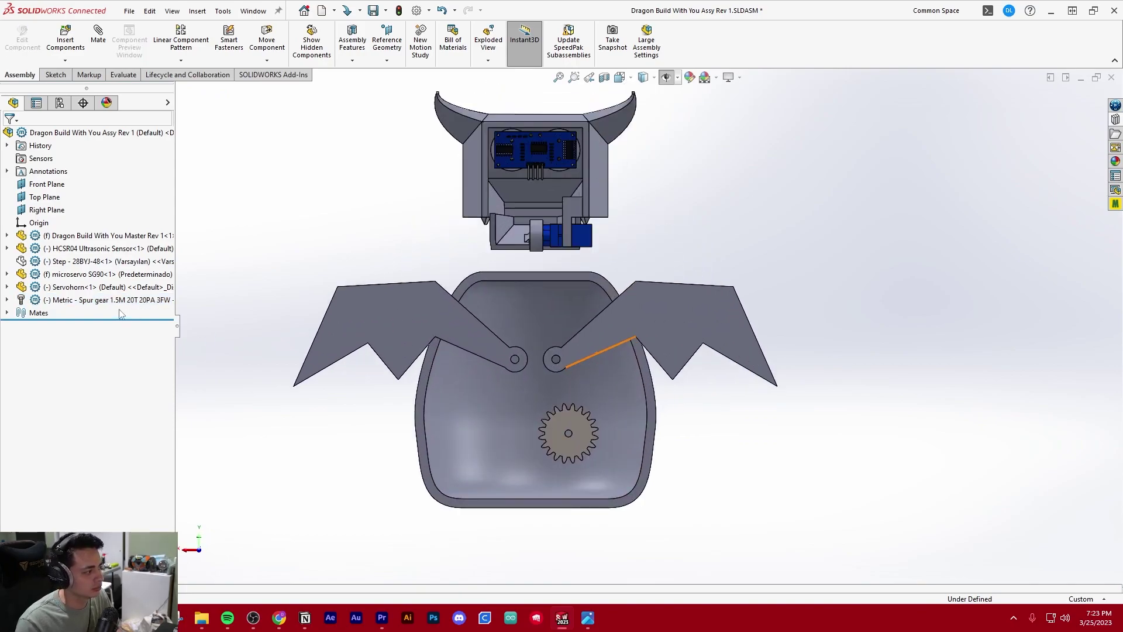
- Raise the spur gear to about the height of the wing root holes
{"action": "left_click", "coordinate": [109, 300]}
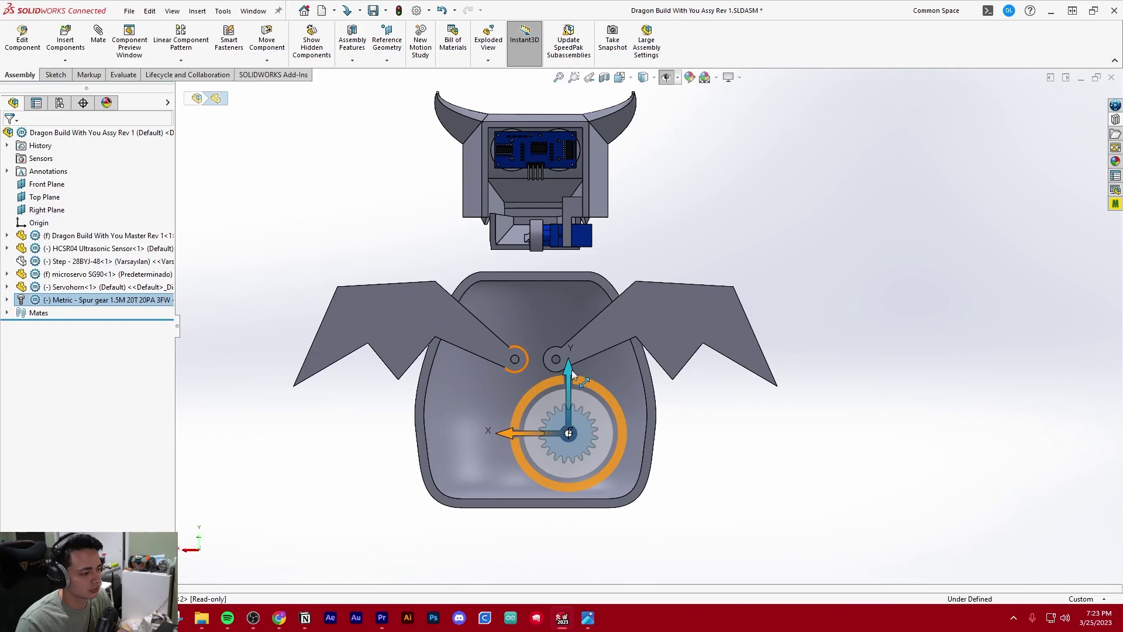
{"action": "left_click_drag", "start_coordinate": [571, 369], "coordinate": [568, 281]}
{"action": "left_click", "coordinate": [642, 226]}
{"action": "scroll", "coordinate": [559, 335], "scroll_direction": "down", "scroll_amount": 3}
{"action": "middle_click_drag", "start_coordinate": [548, 370], "coordinate": [510, 345]}
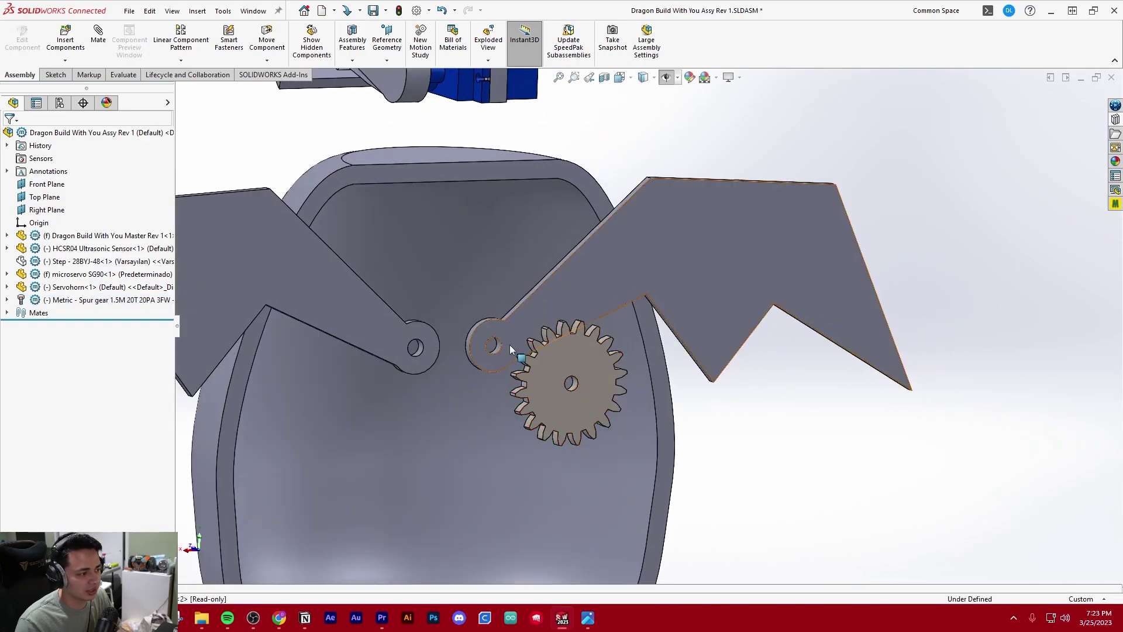
{"action": "key", "text": "ctrl+2"}
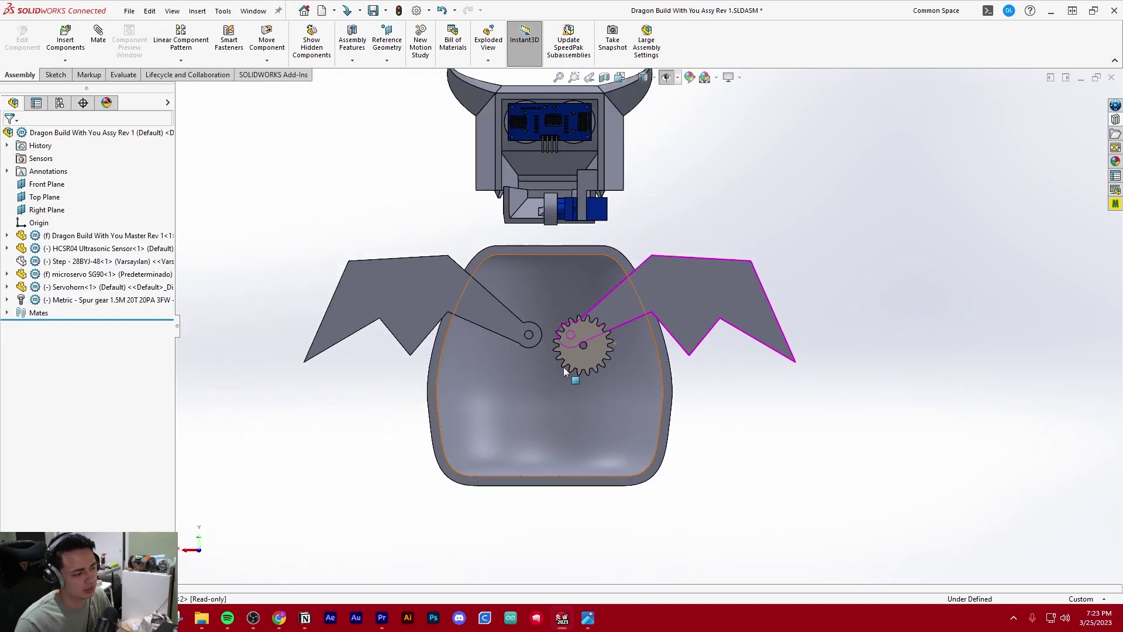
- Shift the spur gear sideways so the right-hand wing's root hole is exposed
{"action": "scroll", "coordinate": [580, 338], "scroll_direction": "down", "scroll_amount": 3}
{"action": "left_click", "coordinate": [146, 300]}
{"action": "left_click_drag", "start_coordinate": [526, 357], "coordinate": [378, 356]}
{"action": "left_click", "coordinate": [820, 151]}
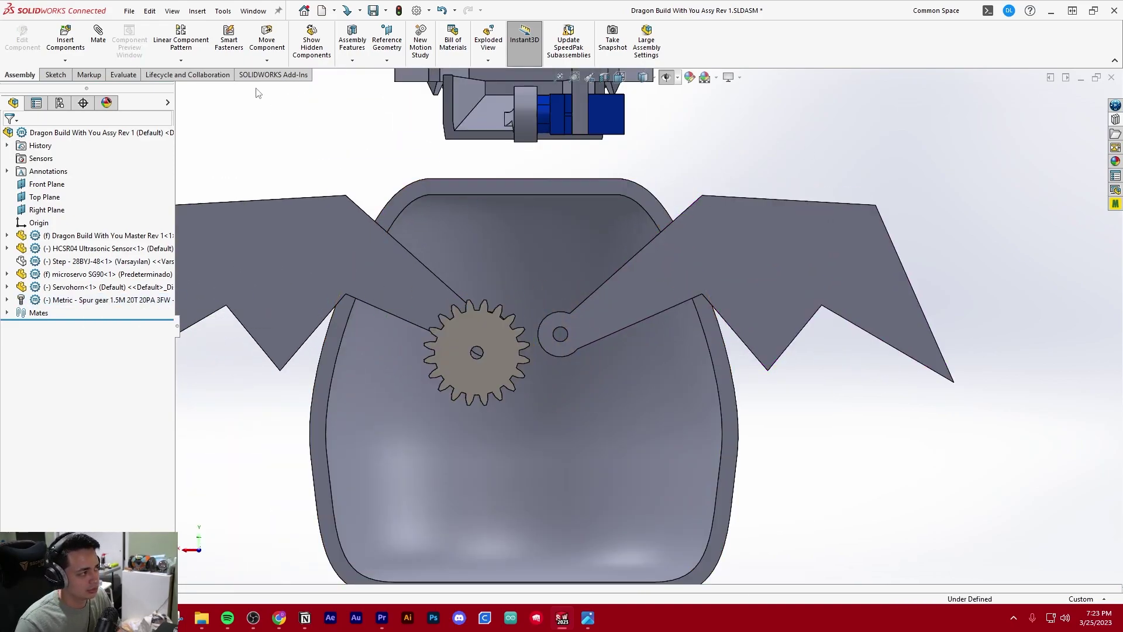
- Mate the spur gear's bore concentric with the right-hand wing's root hole
{"action": "left_click", "coordinate": [100, 40]}
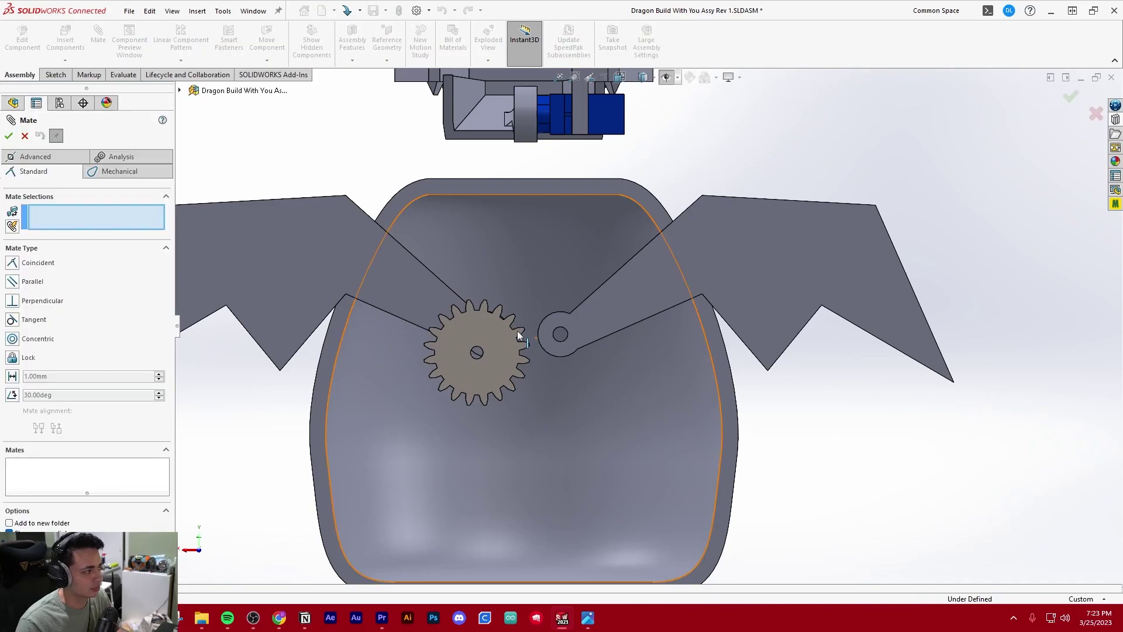
{"action": "scroll", "coordinate": [507, 321], "scroll_direction": "down", "scroll_amount": 5}
{"action": "middle_click_drag", "start_coordinate": [507, 321], "coordinate": [497, 352]}
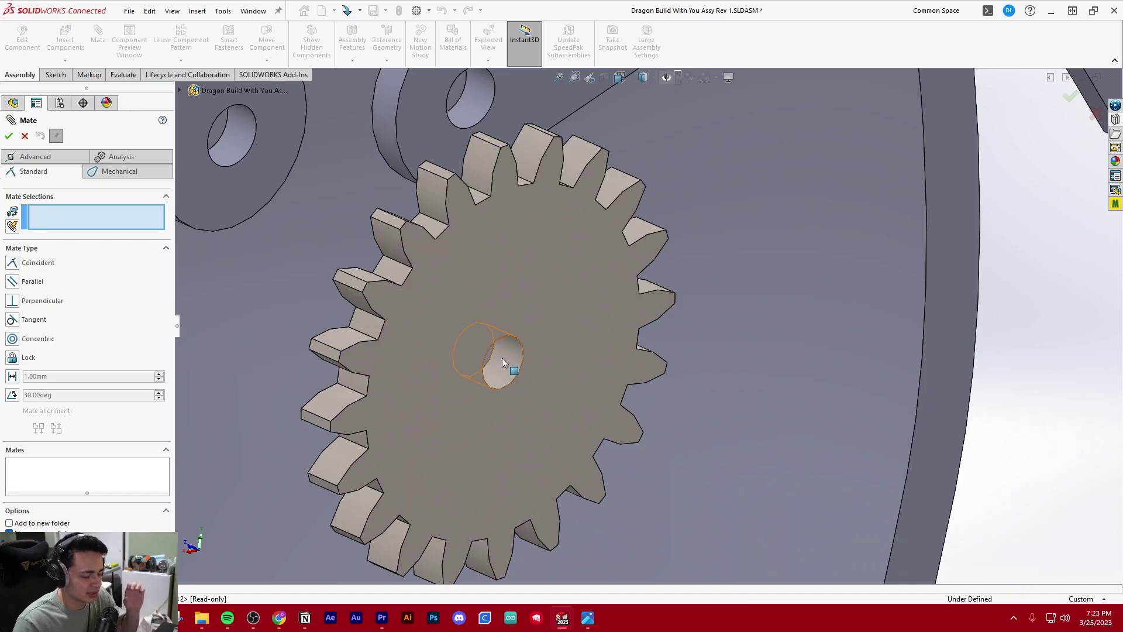
{"action": "left_click", "coordinate": [502, 359]}
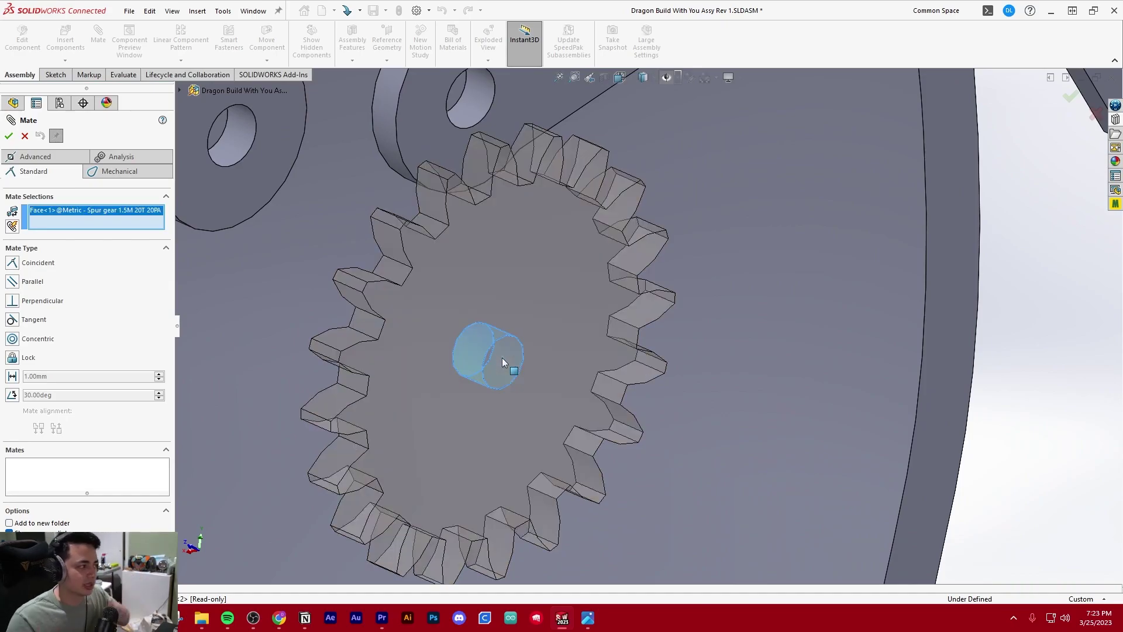
{"action": "left_click", "coordinate": [50, 340]}
{"action": "scroll", "coordinate": [579, 336], "scroll_direction": "up", "scroll_amount": 4}
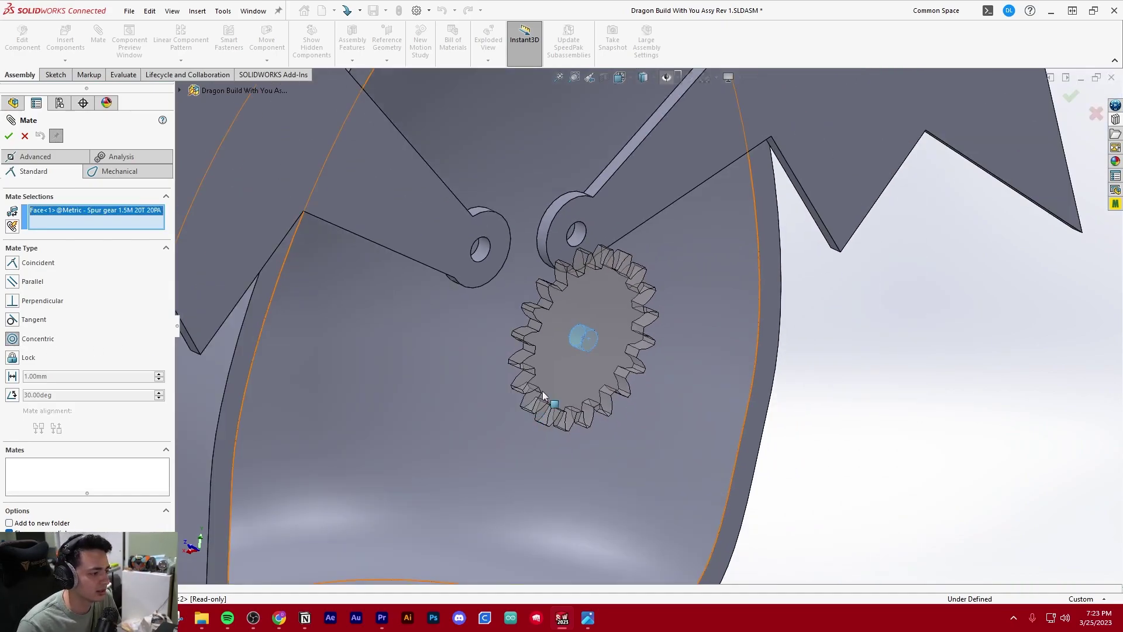
{"action": "scroll", "coordinate": [571, 410], "scroll_direction": "down", "scroll_amount": 3}
{"action": "left_click", "coordinate": [548, 260]}
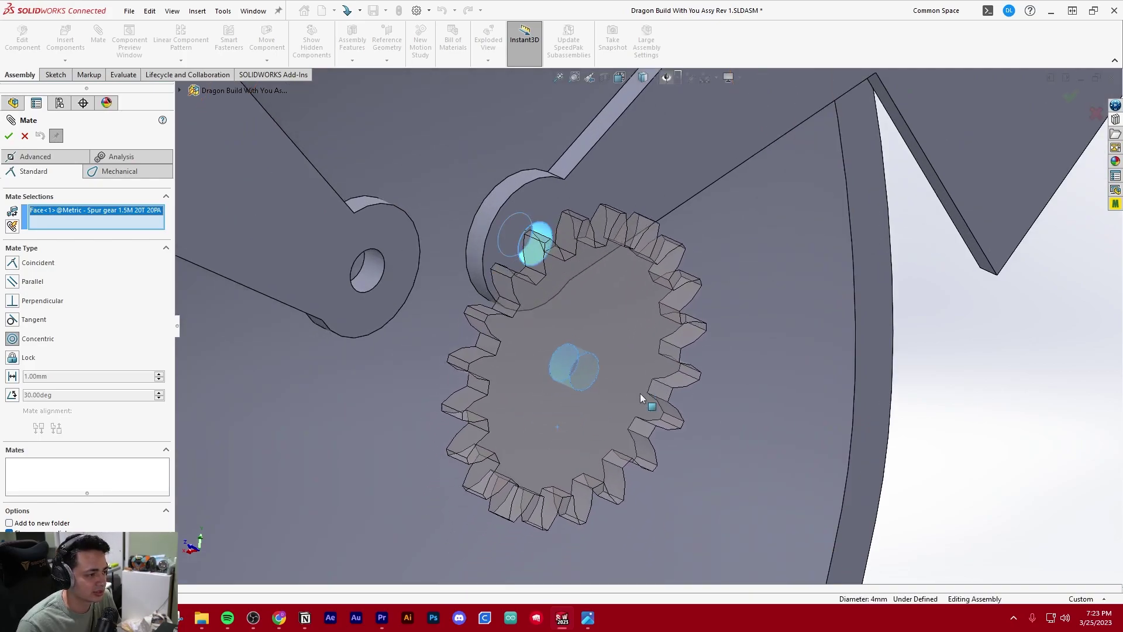
{"action": "left_click", "coordinate": [812, 398]}
- Mate the spur gear's flat face coincident with the right-hand wing's flat face and finish mating
{"action": "middle_click_drag", "start_coordinate": [785, 394], "coordinate": [632, 245]}
{"action": "left_click", "coordinate": [617, 365]}
{"action": "middle_click_drag", "start_coordinate": [617, 366], "coordinate": [689, 369]}
{"action": "left_click", "coordinate": [689, 369]}
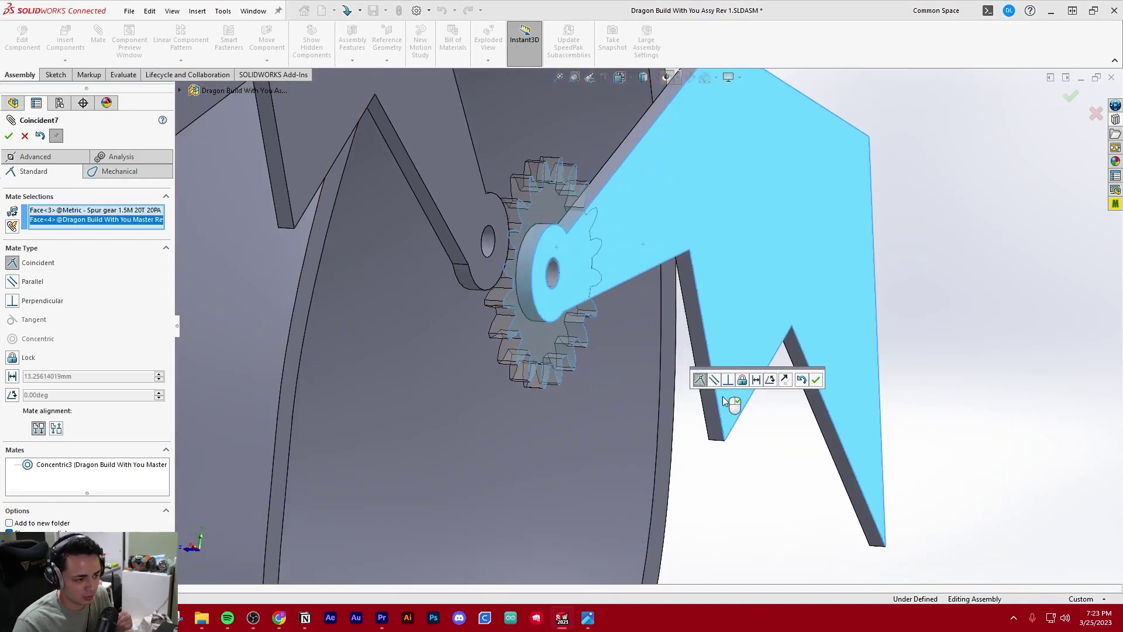
{"action": "left_click", "coordinate": [815, 379]}
{"action": "scroll", "coordinate": [616, 396], "scroll_direction": "up", "scroll_amount": 3}
{"action": "middle_click_drag", "start_coordinate": [766, 409], "coordinate": [524, 333]}
{"action": "scroll", "coordinate": [526, 368], "scroll_direction": "up", "scroll_amount": 2}
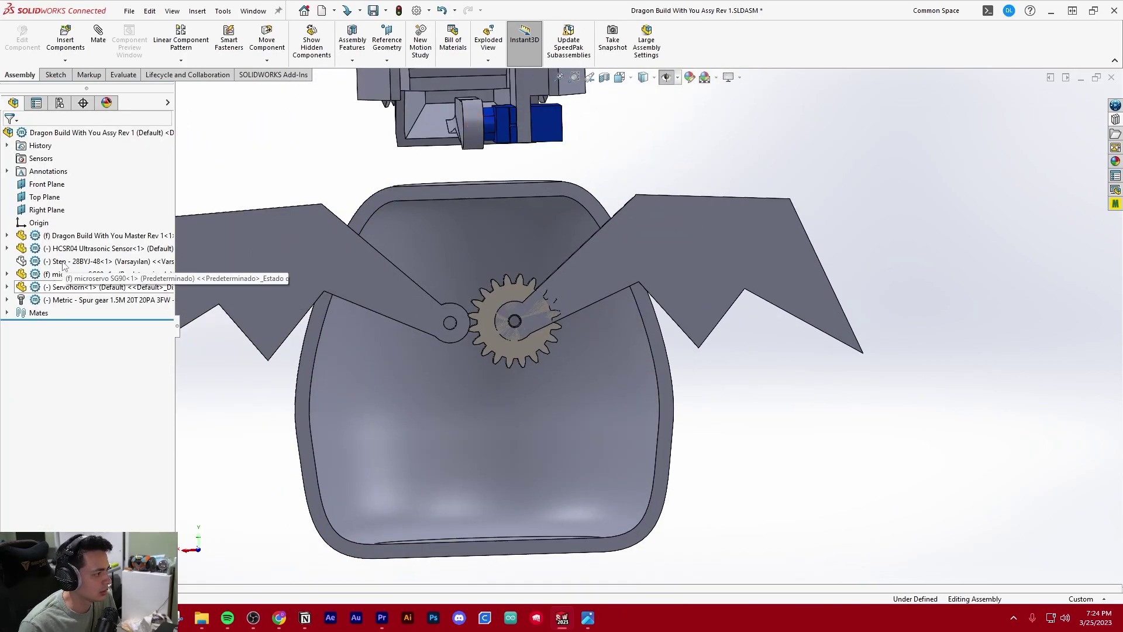
- Copy the spur gear and paste a second instance above the left-hand wing
{"action": "left_click", "coordinate": [73, 300]}
{"action": "scroll", "coordinate": [452, 261], "scroll_direction": "up", "scroll_amount": 3}
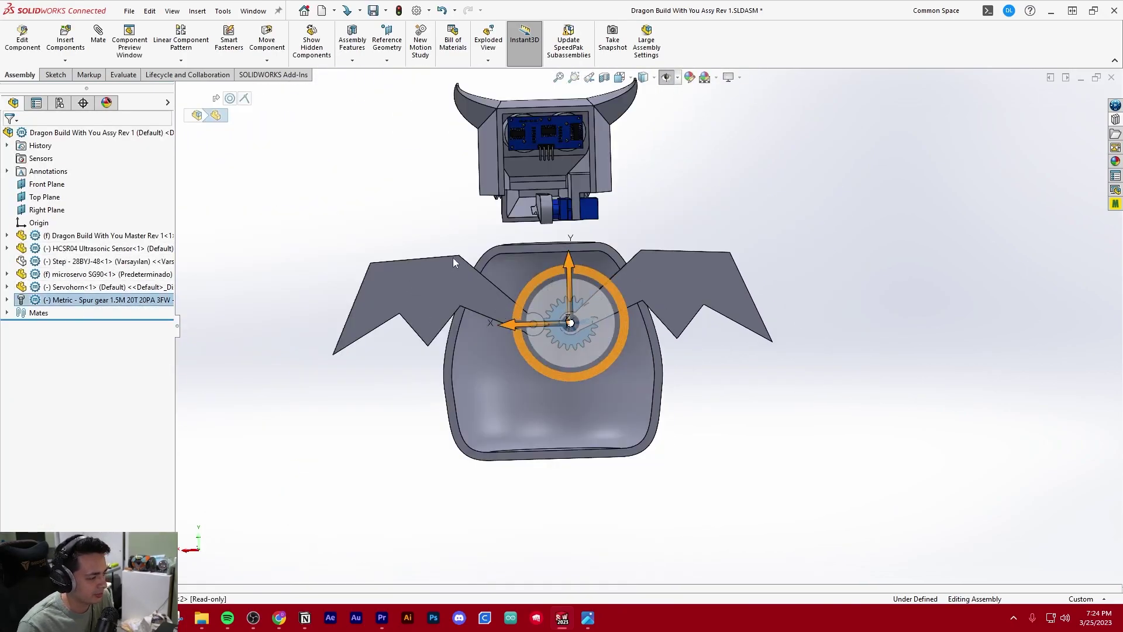
{"action": "left_click", "coordinate": [356, 230]}
{"action": "key", "text": "ctrl+v"}
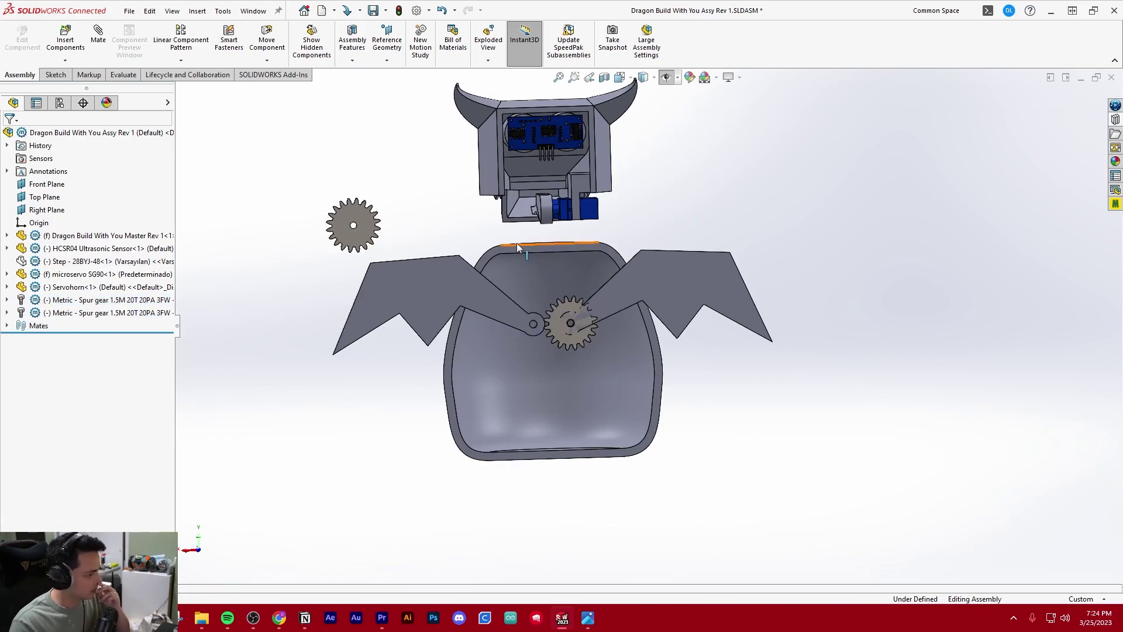
- Mate the second spur gear's bore concentric with the left-hand wing's root hole
{"action": "scroll", "coordinate": [351, 210], "scroll_direction": "down", "scroll_amount": 7}
{"action": "left_click", "coordinate": [95, 35]}
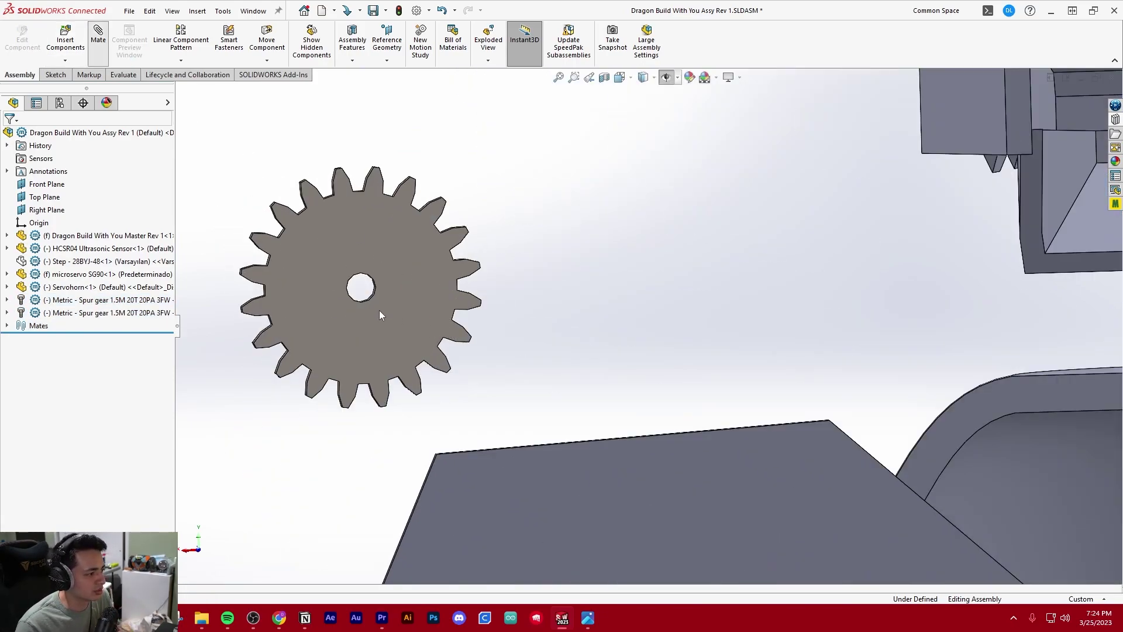
{"action": "mouse_move", "coordinate": [394, 321]}
{"action": "middle_mouse_down"}
{"action": "mouse_move", "coordinate": [413, 332]}
{"action": "mouse_move", "coordinate": [393, 317]}
{"action": "middle_mouse_up"}
{"action": "left_click", "coordinate": [370, 292]}
{"action": "scroll", "coordinate": [556, 298], "scroll_direction": "up", "scroll_amount": 6}
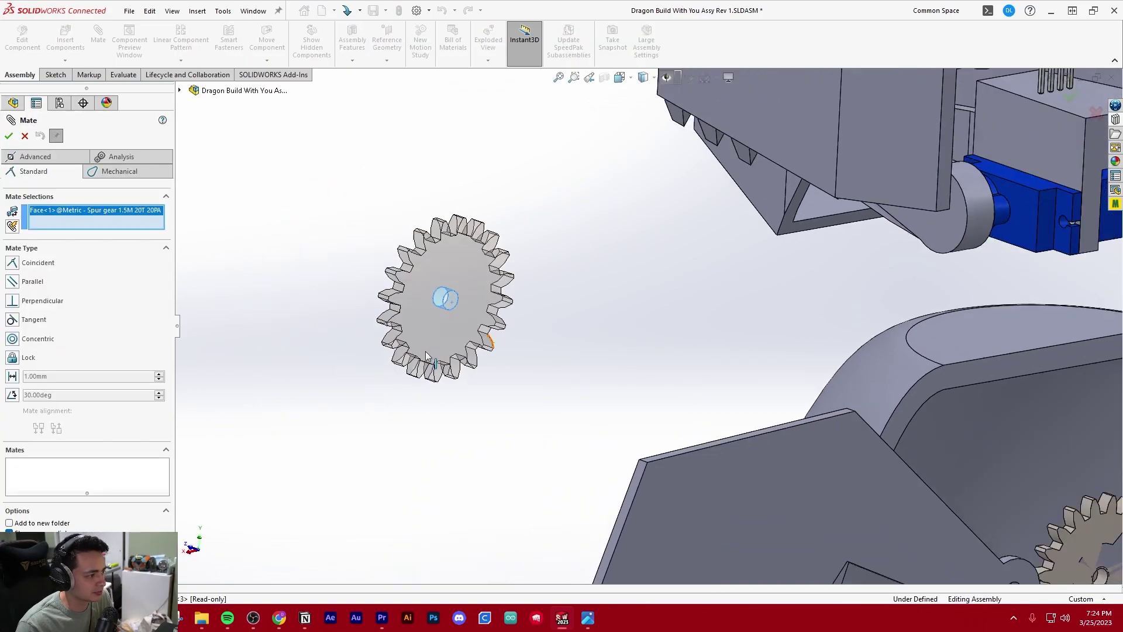
{"action": "scroll", "coordinate": [848, 407], "scroll_direction": "down", "scroll_amount": 5}
{"action": "left_click", "coordinate": [534, 492]}
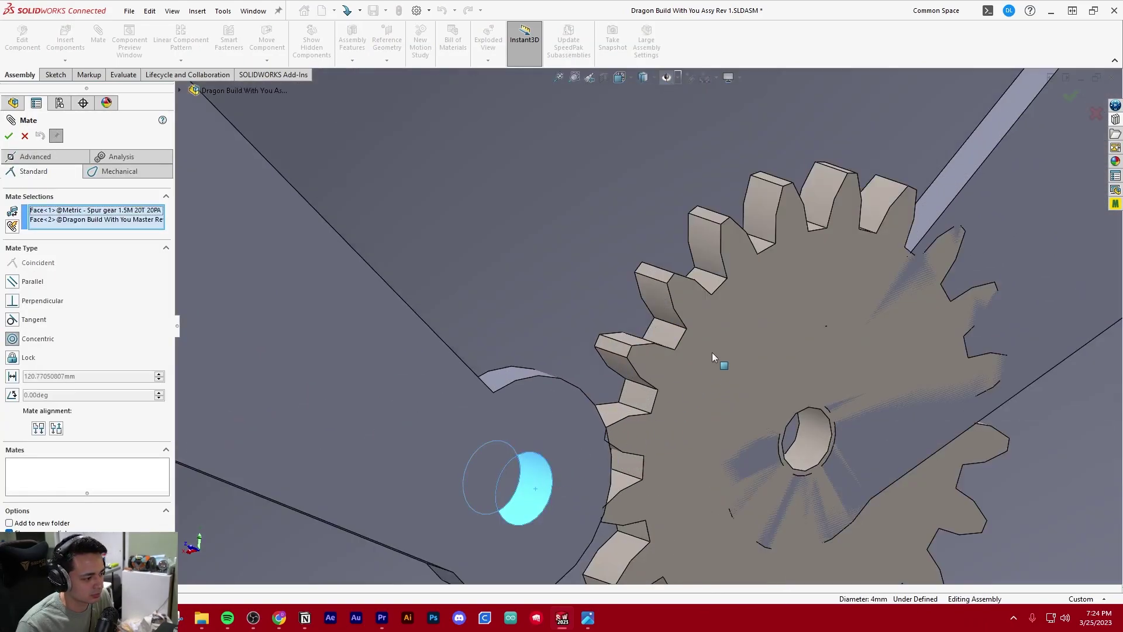
{"action": "scroll", "coordinate": [714, 357], "scroll_direction": "up", "scroll_amount": 5}
{"action": "left_click", "coordinate": [857, 371]}
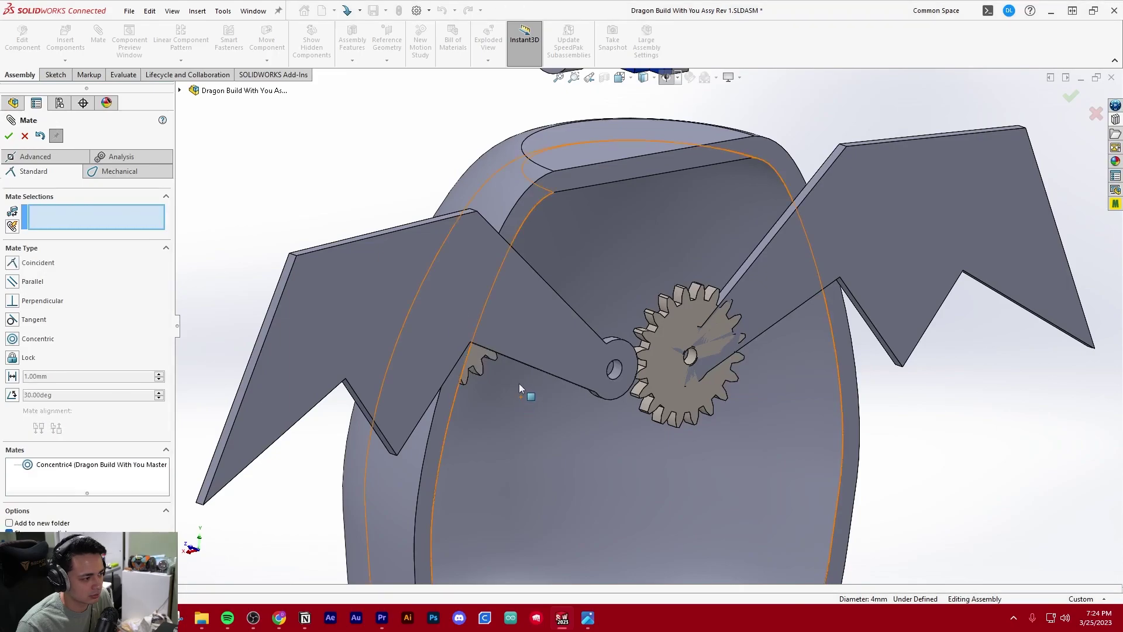
- Mate the second spur gear's flat face coincident with the left-hand wing's flat face and finish mating
{"action": "left_click", "coordinate": [471, 365]}
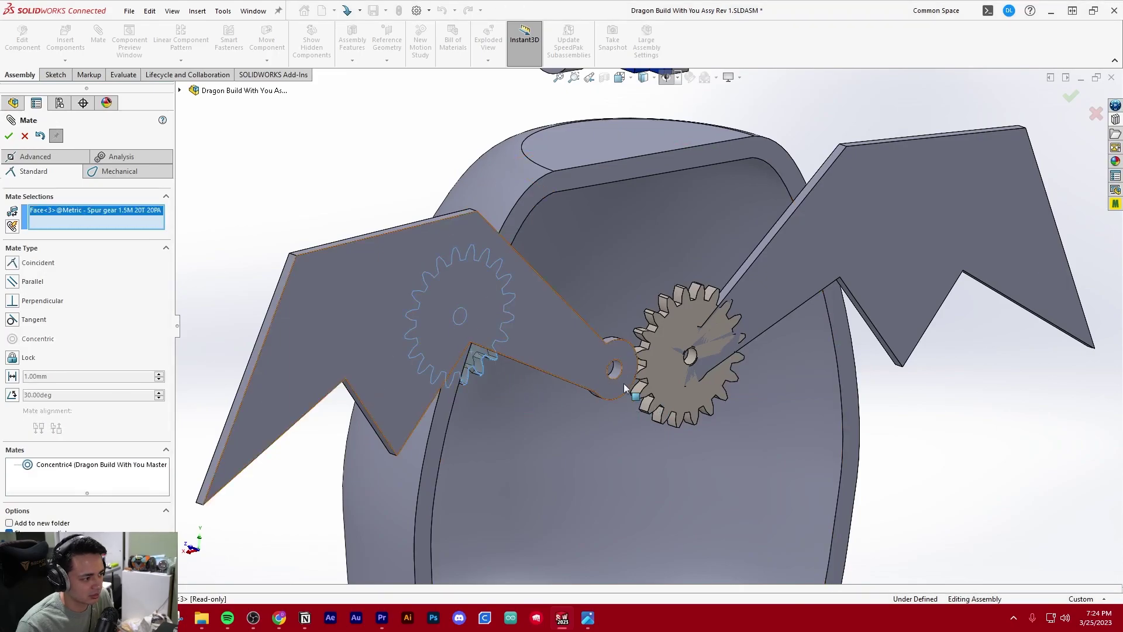
{"action": "scroll", "coordinate": [624, 384], "scroll_direction": "down", "scroll_amount": 3}
{"action": "left_click", "coordinate": [624, 313]}
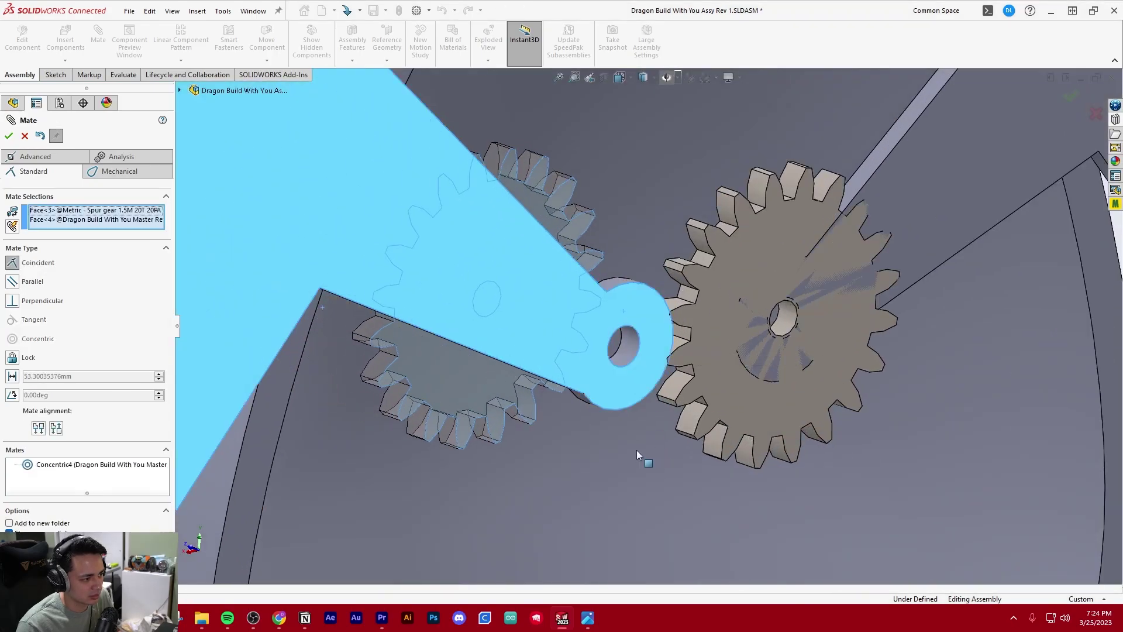
{"action": "left_click", "coordinate": [780, 448]}
{"action": "scroll", "coordinate": [785, 442], "scroll_direction": "up", "scroll_amount": 5}
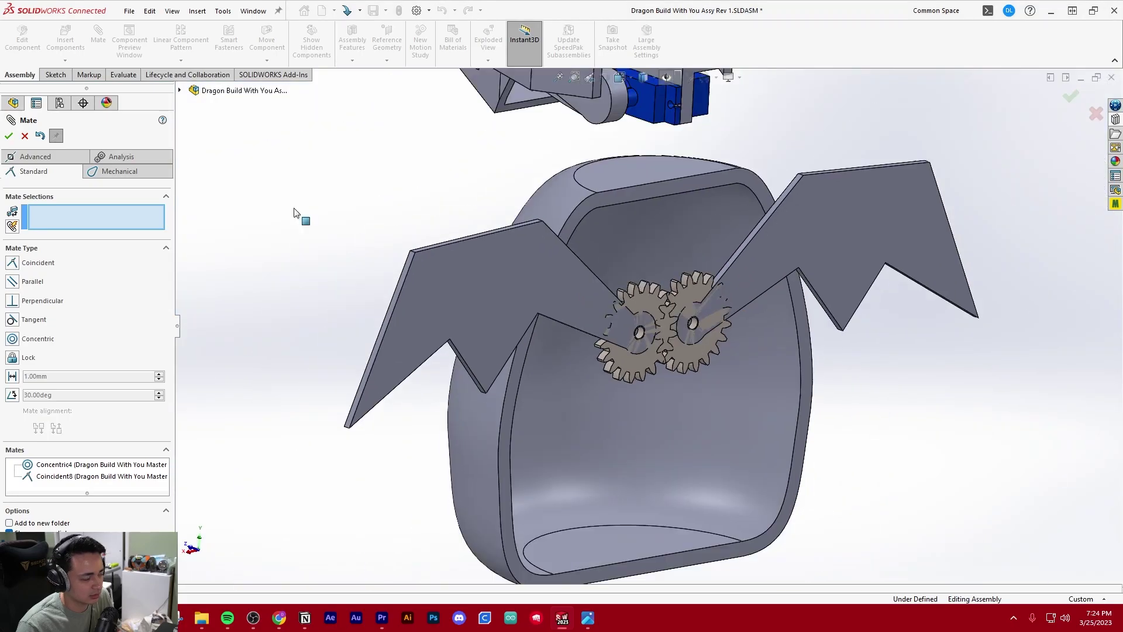
{"action": "left_click", "coordinate": [9, 136]}
- Check how the two gears mesh between the wings, and start editing the Dragon Build With You Master Rev 1 part within the assembly
{"action": "scroll", "coordinate": [510, 279], "scroll_direction": "up", "scroll_amount": 4}
{"action": "middle_click_drag", "start_coordinate": [510, 279], "coordinate": [564, 293]}
{"action": "scroll", "coordinate": [636, 309], "scroll_direction": "down", "scroll_amount": 5}
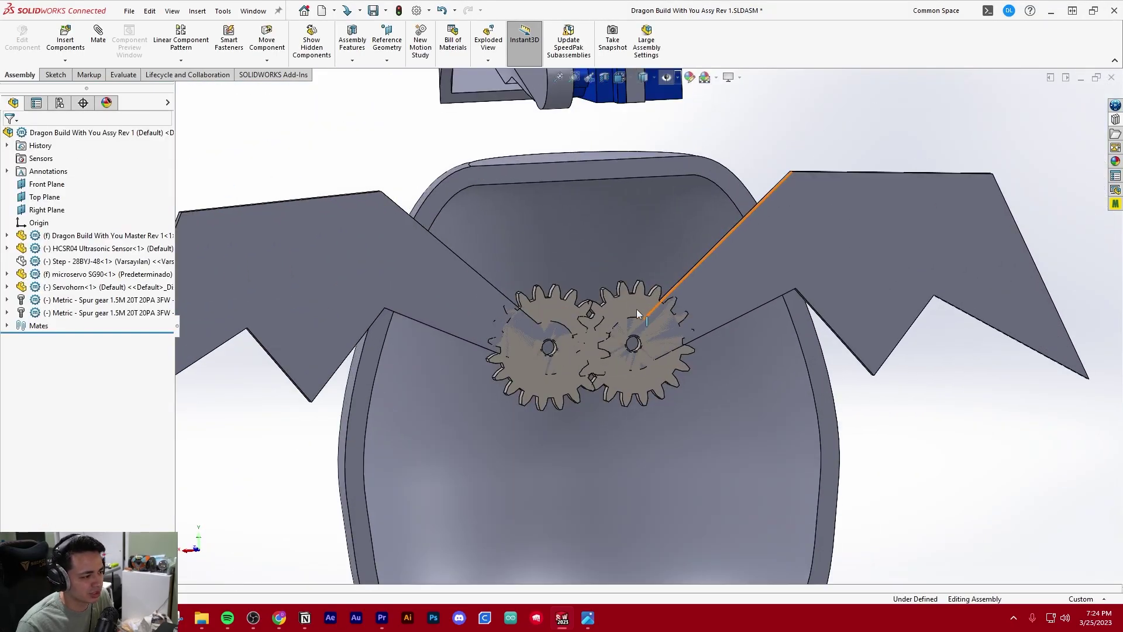
{"action": "middle_click_drag", "start_coordinate": [637, 309], "coordinate": [619, 273]}
{"action": "scroll", "coordinate": [627, 295], "scroll_direction": "up", "scroll_amount": 5}
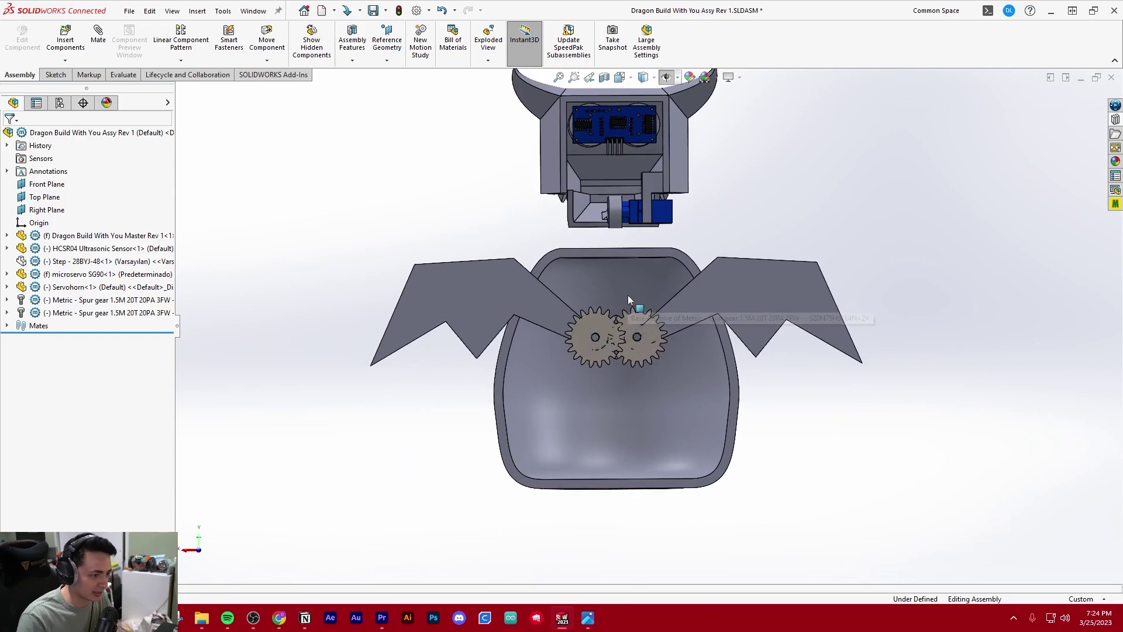
{"action": "left_click", "coordinate": [88, 235]}
{"action": "left_click", "coordinate": [23, 40]}
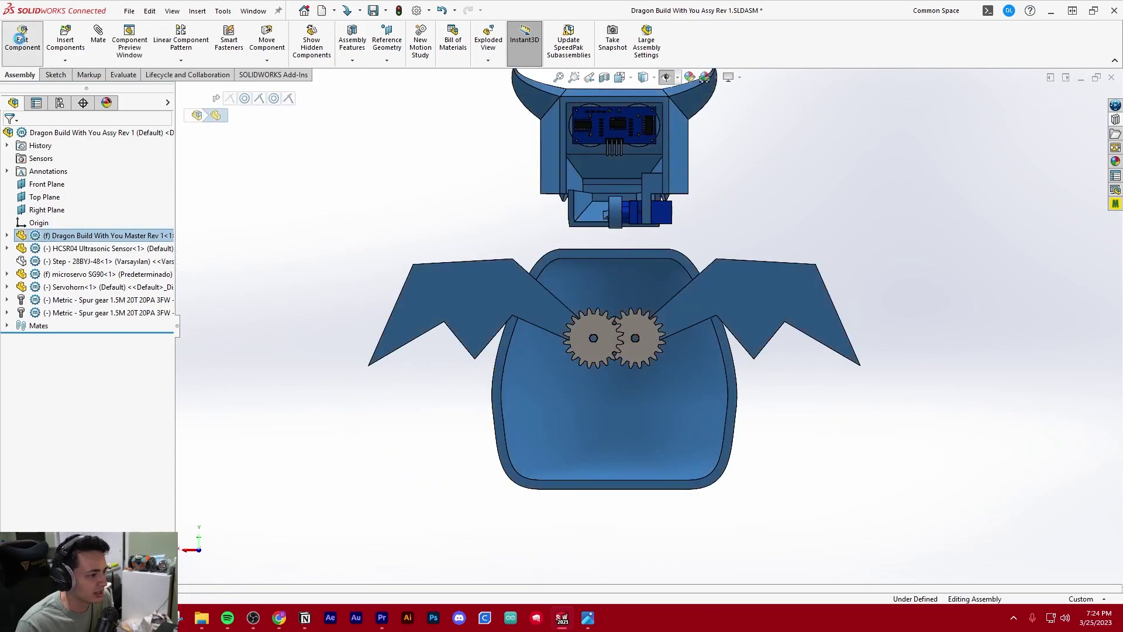
- Open the wing extrusion's profile sketch, Sketch20 under Boss-Extrude18, for editing at the root hole
{"action": "left_click", "coordinate": [7, 235]}
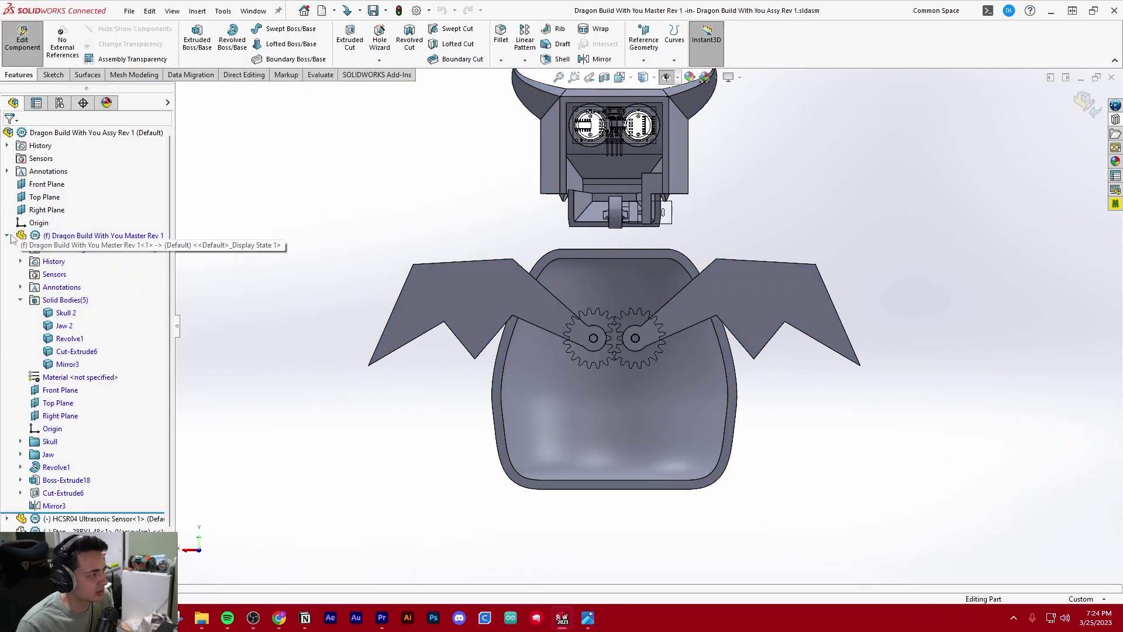
{"action": "left_click", "coordinate": [20, 481]}
{"action": "left_click", "coordinate": [59, 493]}
{"action": "left_click", "coordinate": [69, 458]}
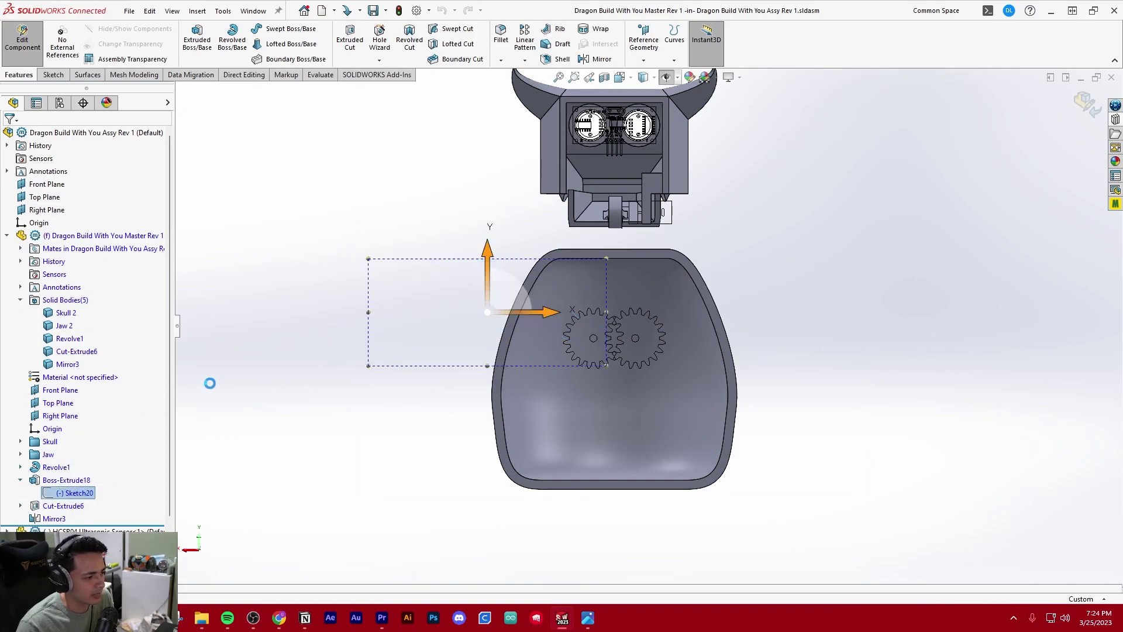
{"action": "scroll", "coordinate": [627, 386], "scroll_direction": "down", "scroll_amount": 3}
{"action": "scroll", "coordinate": [644, 381], "scroll_direction": "up", "scroll_amount": 2}
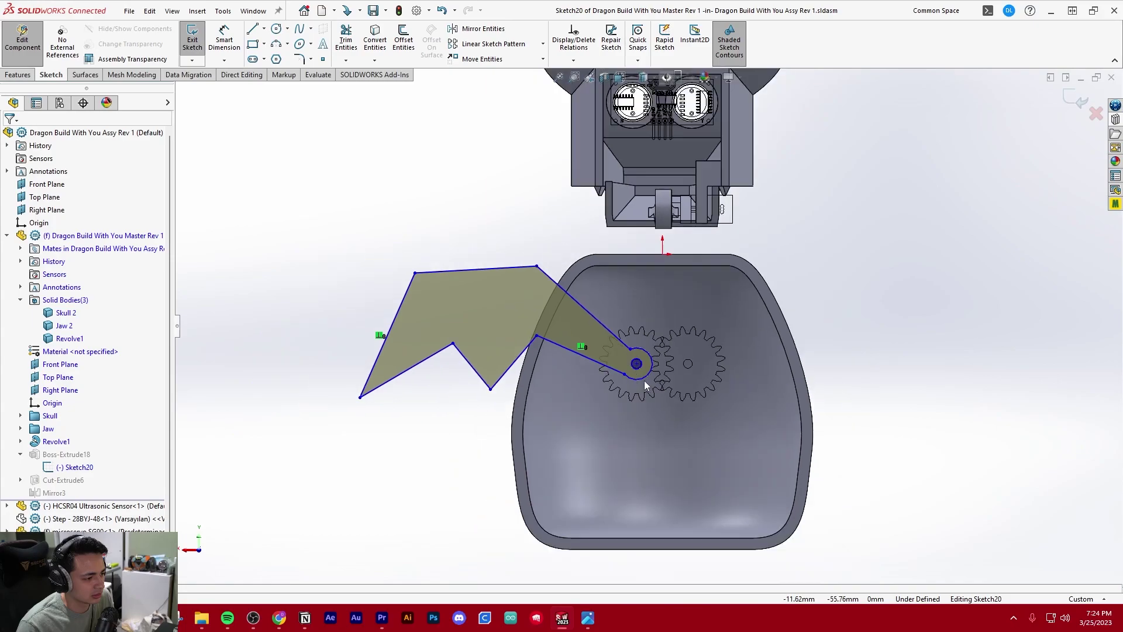
{"action": "scroll", "coordinate": [655, 363], "scroll_direction": "down", "scroll_amount": 2}
{"action": "scroll", "coordinate": [648, 362], "scroll_direction": "up", "scroll_amount": 2}
{"action": "scroll", "coordinate": [647, 329], "scroll_direction": "down", "scroll_amount": 2}
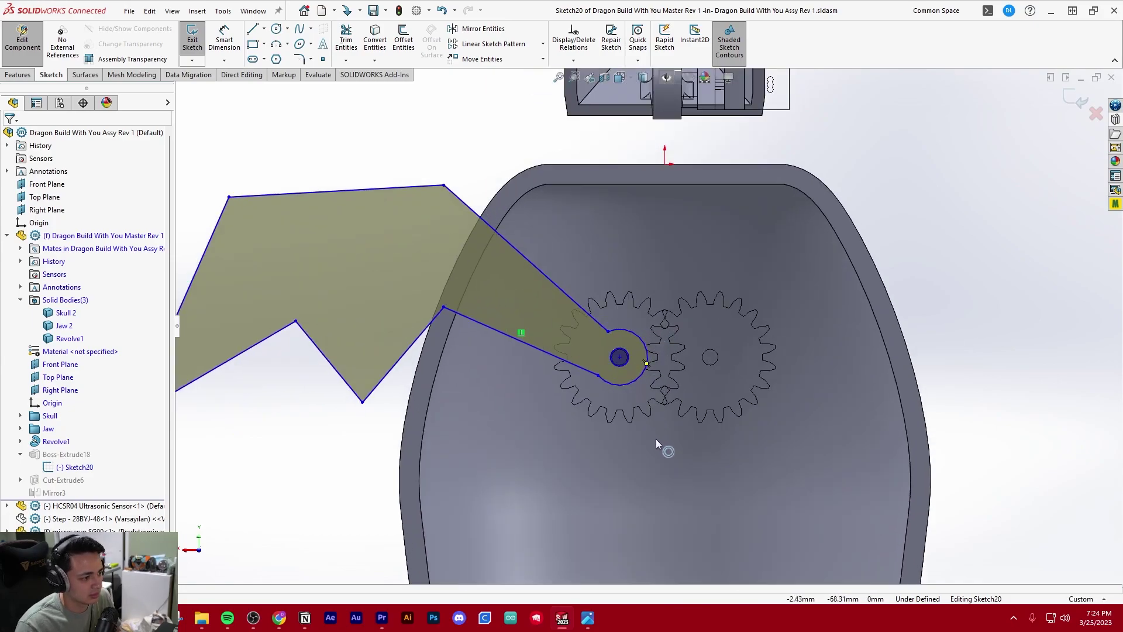
- Dimension the horizontal distance from the wing's root hole centre to the origin at 13 mm
{"action": "key", "text": "d"}
{"action": "left_click", "coordinate": [620, 357]}
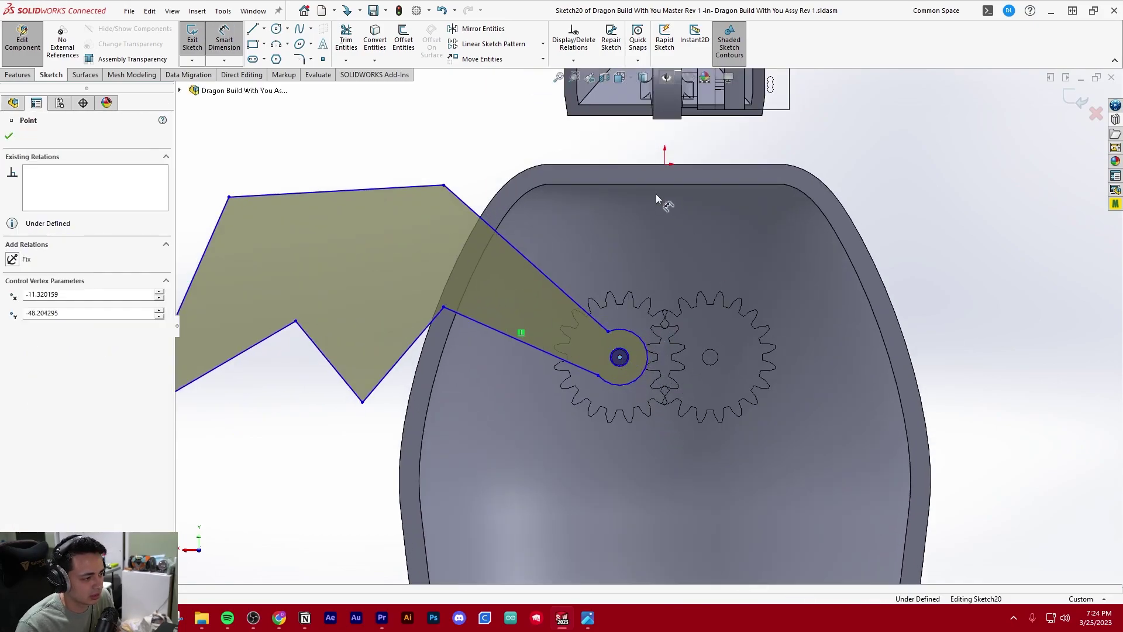
{"action": "left_click", "coordinate": [665, 164]}
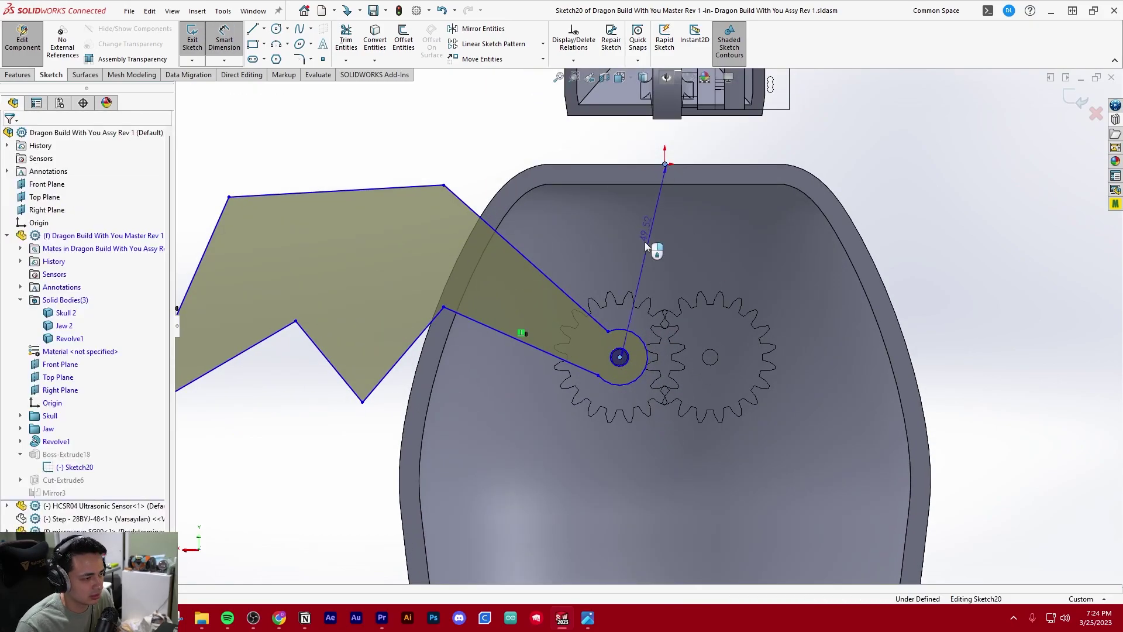
{"action": "left_click", "coordinate": [653, 134]}
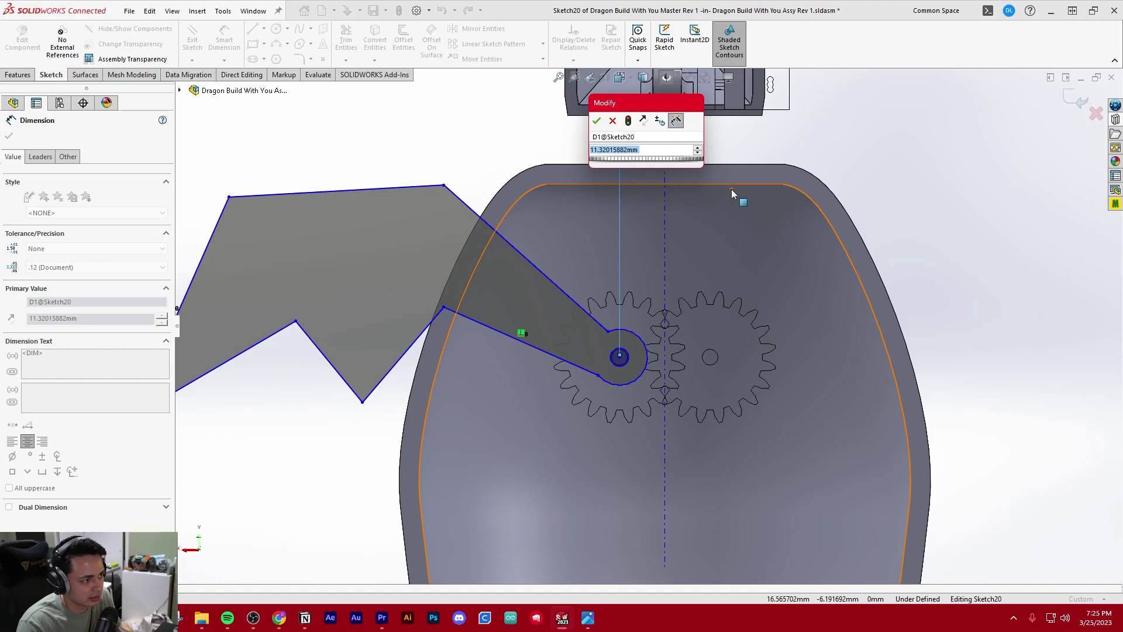
{"action": "type", "text": "13"}
{"action": "key", "text": "Return"}
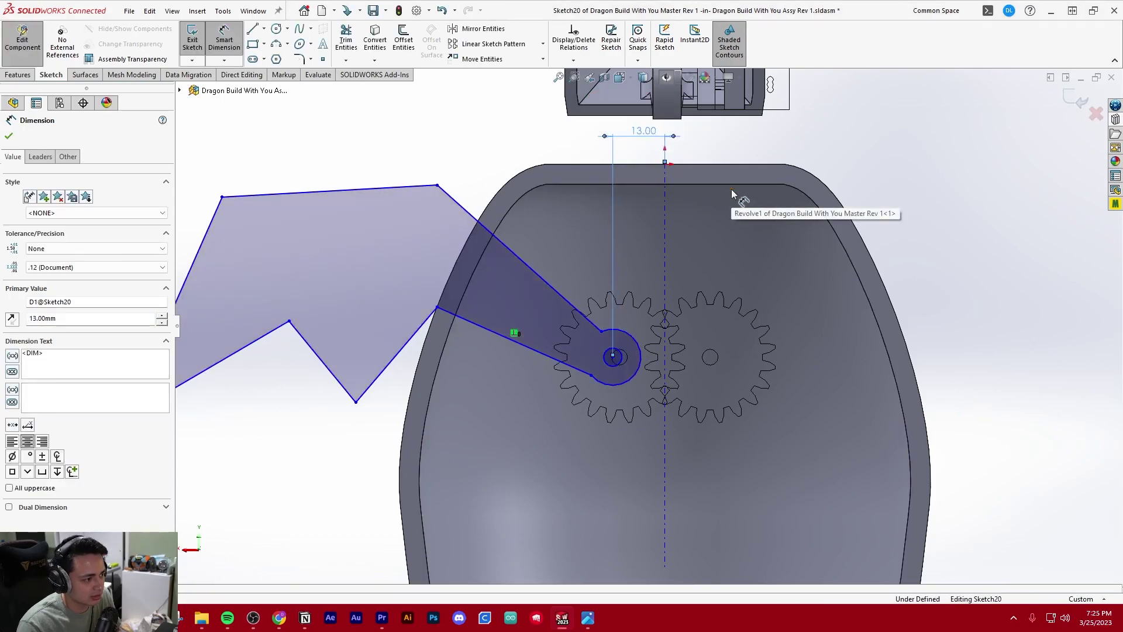
{"action": "scroll", "coordinate": [654, 208], "scroll_direction": "up", "scroll_amount": 3}
{"action": "scroll", "coordinate": [525, 237], "scroll_direction": "up", "scroll_amount": 1}
{"action": "key", "text": "Escape"}
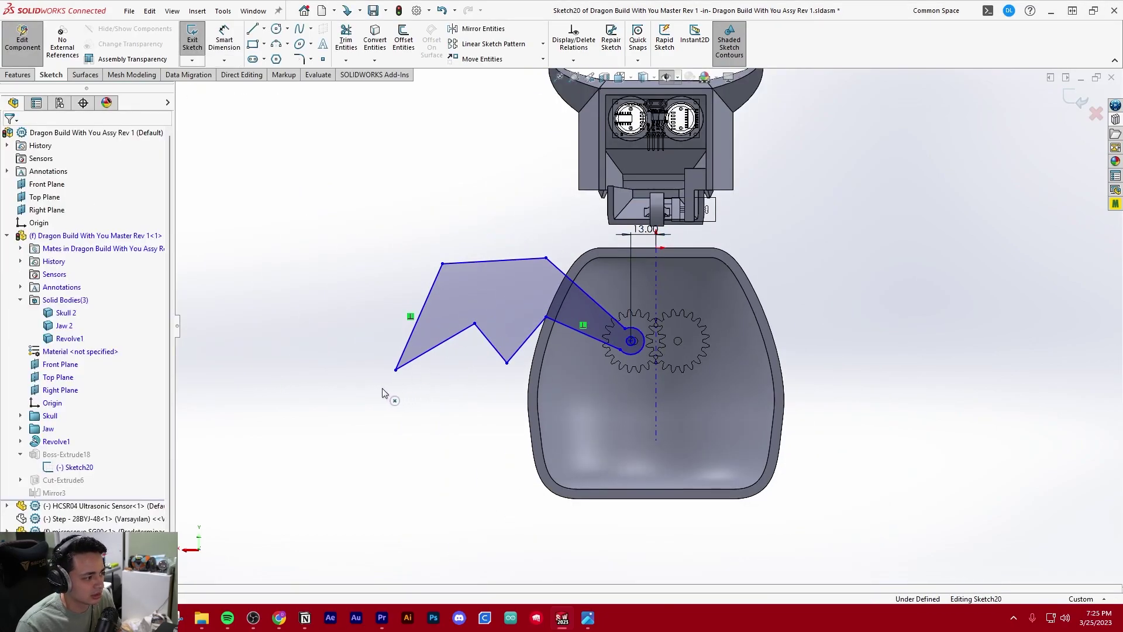
- Dimension the horizontal distance from the wing's outer tip to the origin at 135 mm
{"action": "left_click", "coordinate": [396, 370]}
{"action": "left_click", "coordinate": [657, 250]}
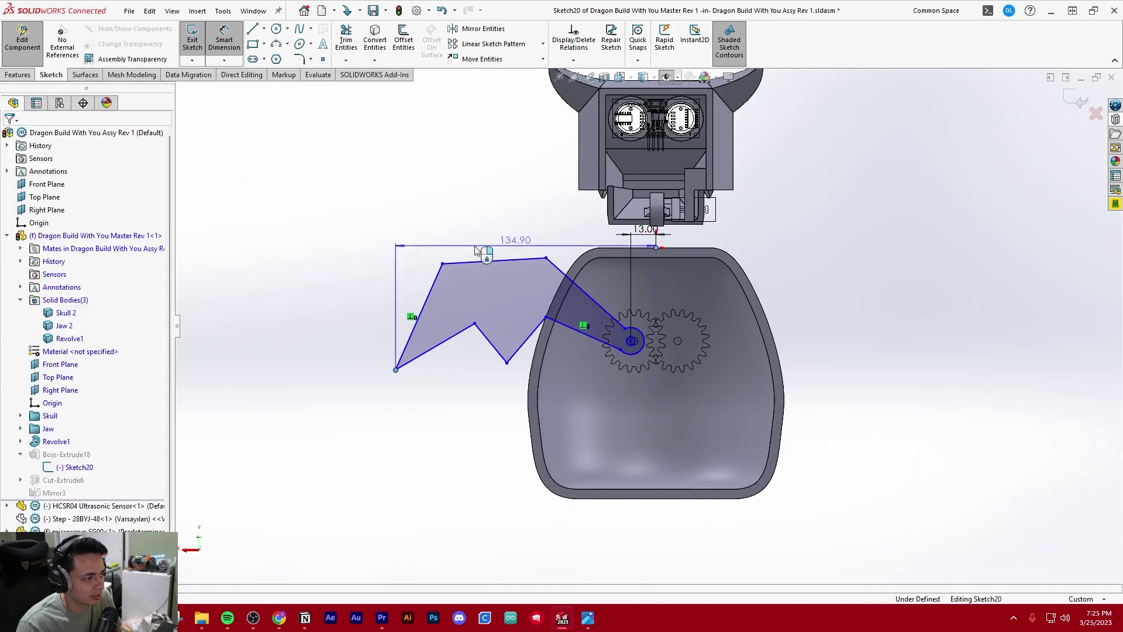
{"action": "left_click", "coordinate": [550, 255]}
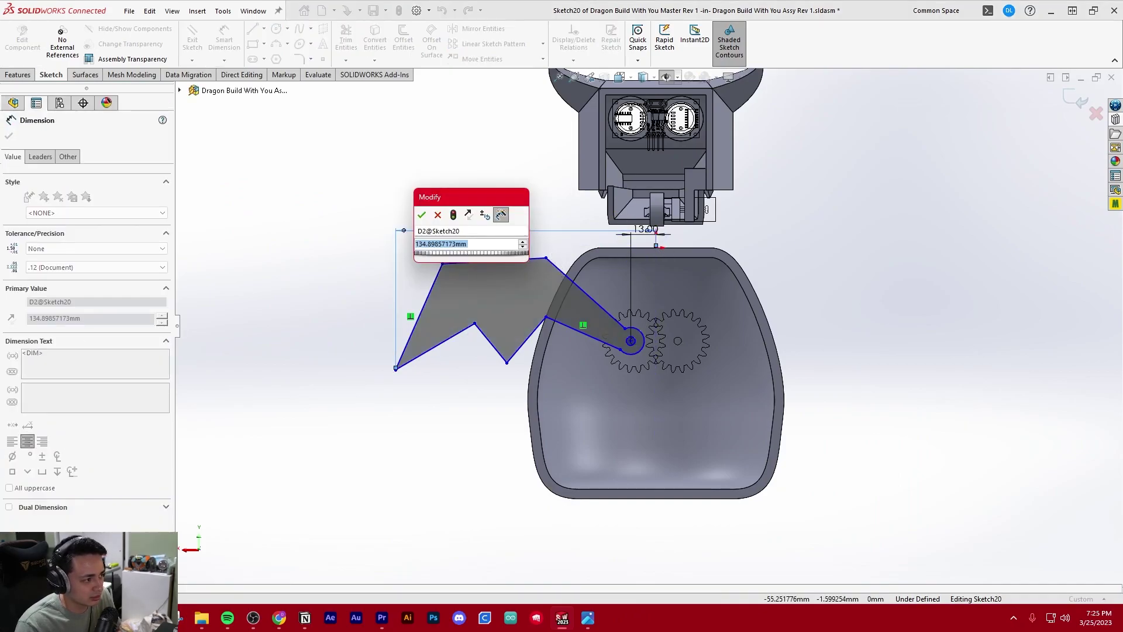
{"action": "type", "text": "135"}
{"action": "key", "text": "Return"}
{"action": "scroll", "coordinate": [629, 294], "scroll_direction": "down", "scroll_amount": 2}
{"action": "key", "text": "Escape"}
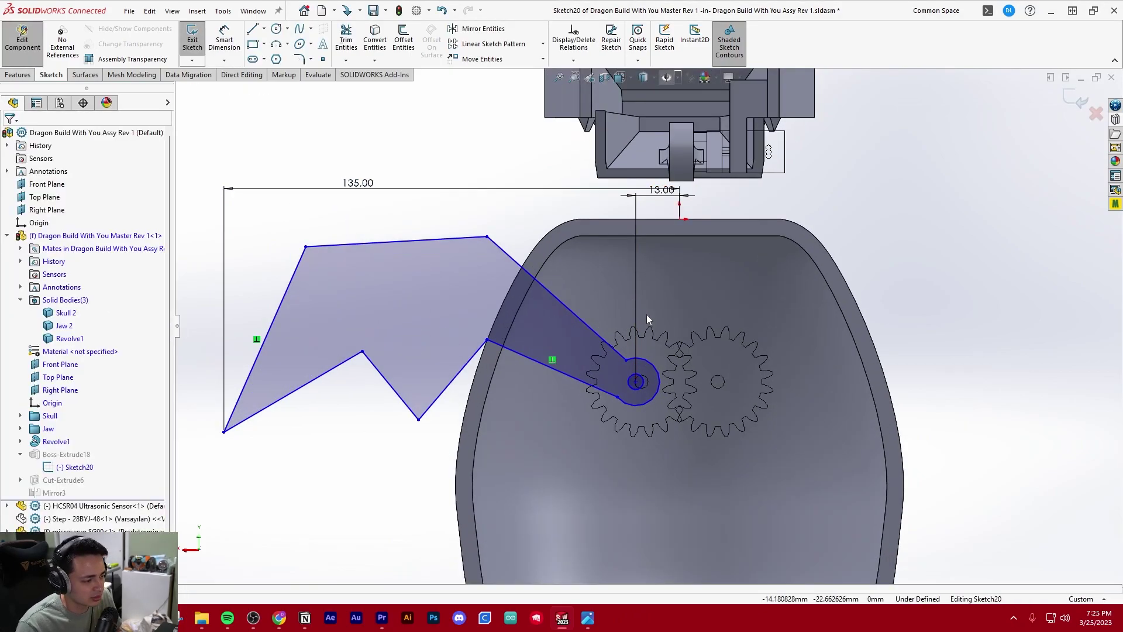
- Rebuild the part out of the wing sketch and check how far the two gears overlap at the wing roots
{"action": "scroll", "coordinate": [666, 377], "scroll_direction": "down", "scroll_amount": 2}
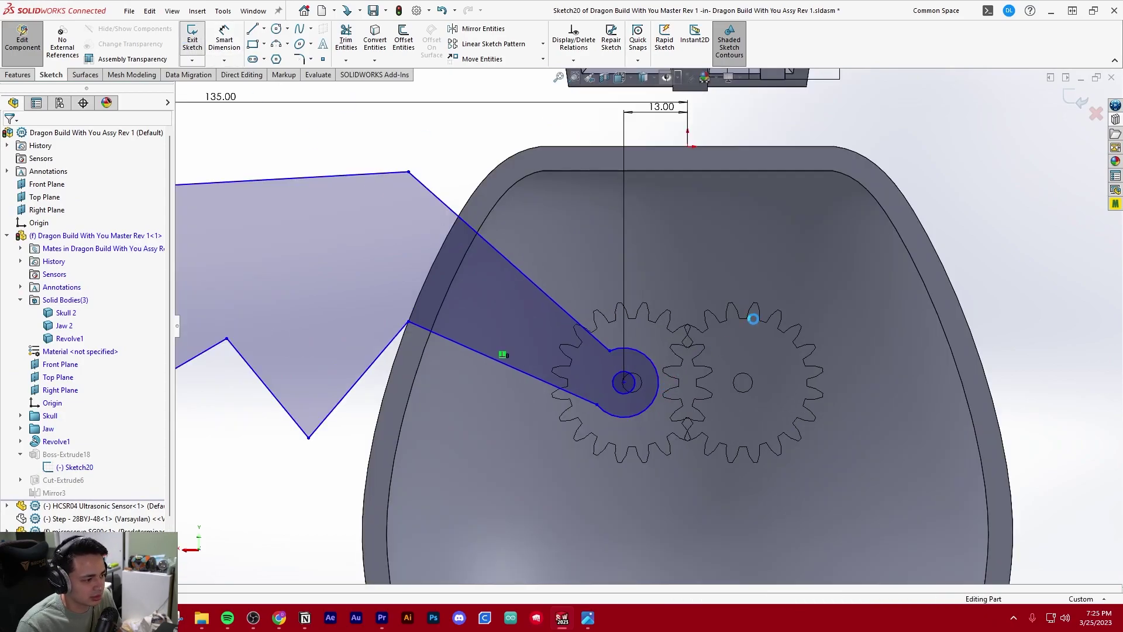
{"action": "key", "text": "ctrl+b"}
{"action": "scroll", "coordinate": [752, 318], "scroll_direction": "up", "scroll_amount": 3}
{"action": "scroll", "coordinate": [718, 345], "scroll_direction": "down", "scroll_amount": 4}
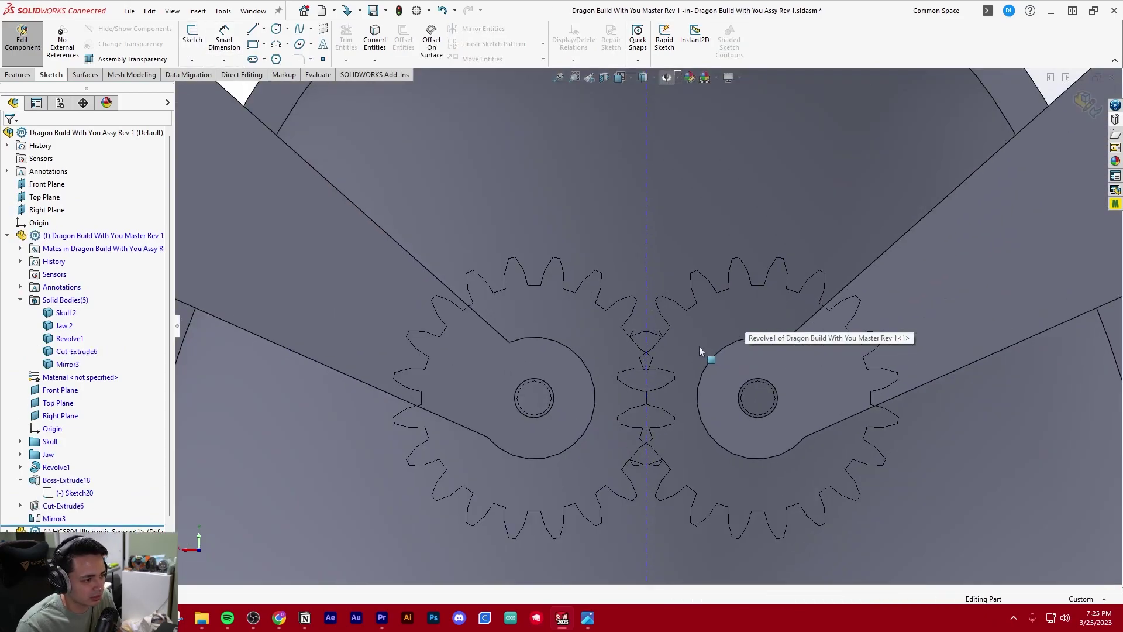
{"action": "scroll", "coordinate": [699, 346], "scroll_direction": "up", "scroll_amount": 6}
- Reopen Sketch20 under Boss-Extrude18 and set the root hole's horizontal distance from the origin to 14 mm
{"action": "left_click", "coordinate": [75, 492]}
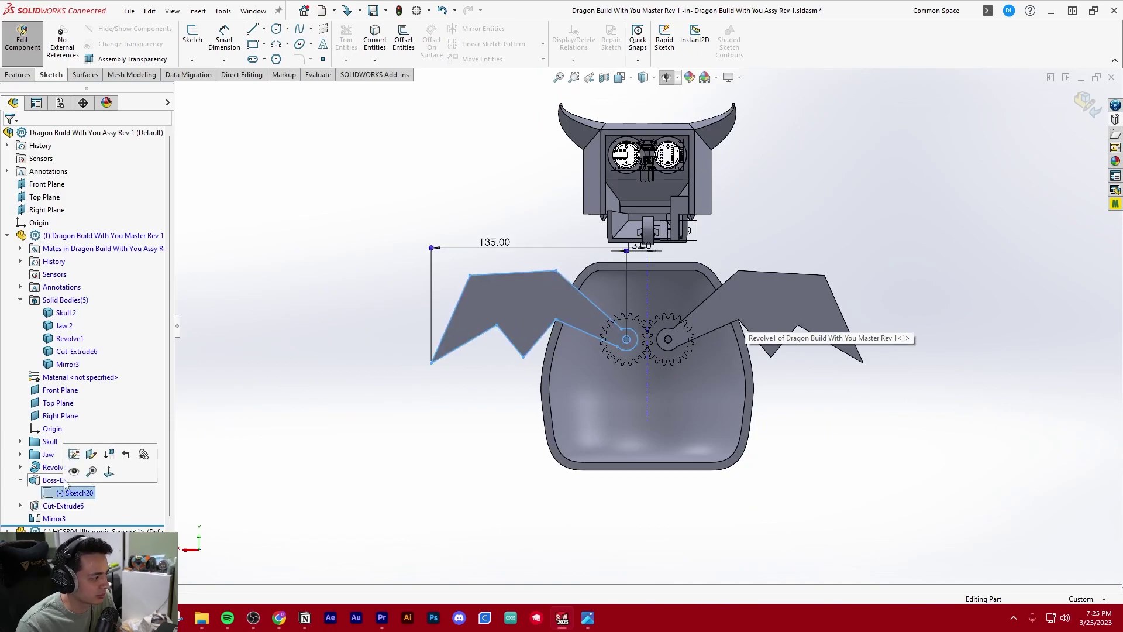
{"action": "left_click", "coordinate": [74, 454]}
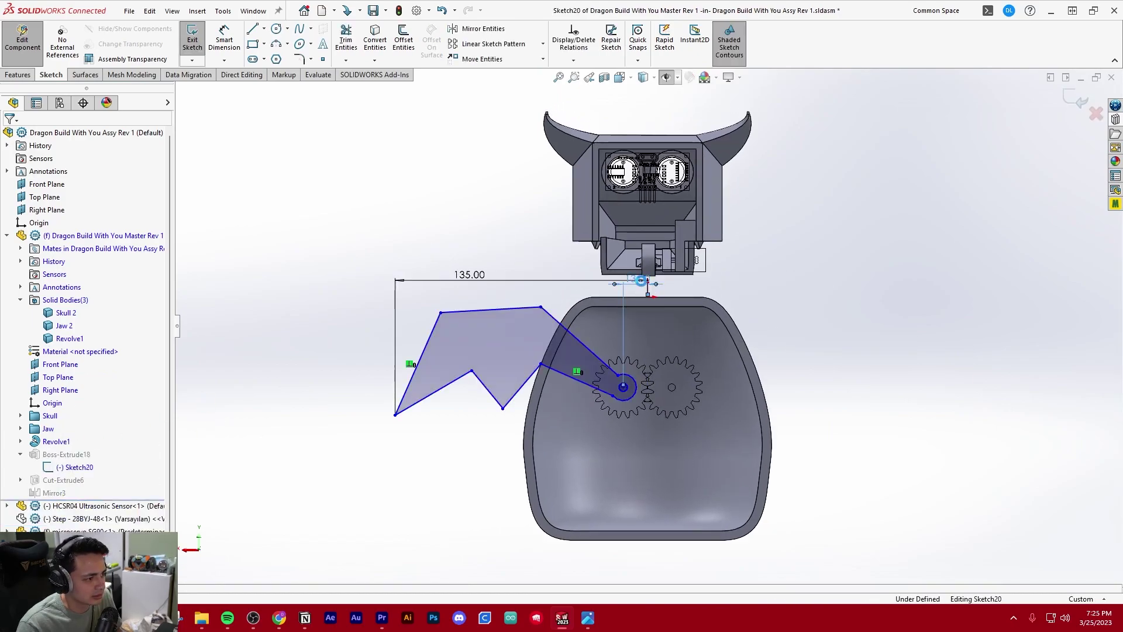
{"action": "double_click", "coordinate": [642, 281]}
{"action": "key", "text": "Return"}
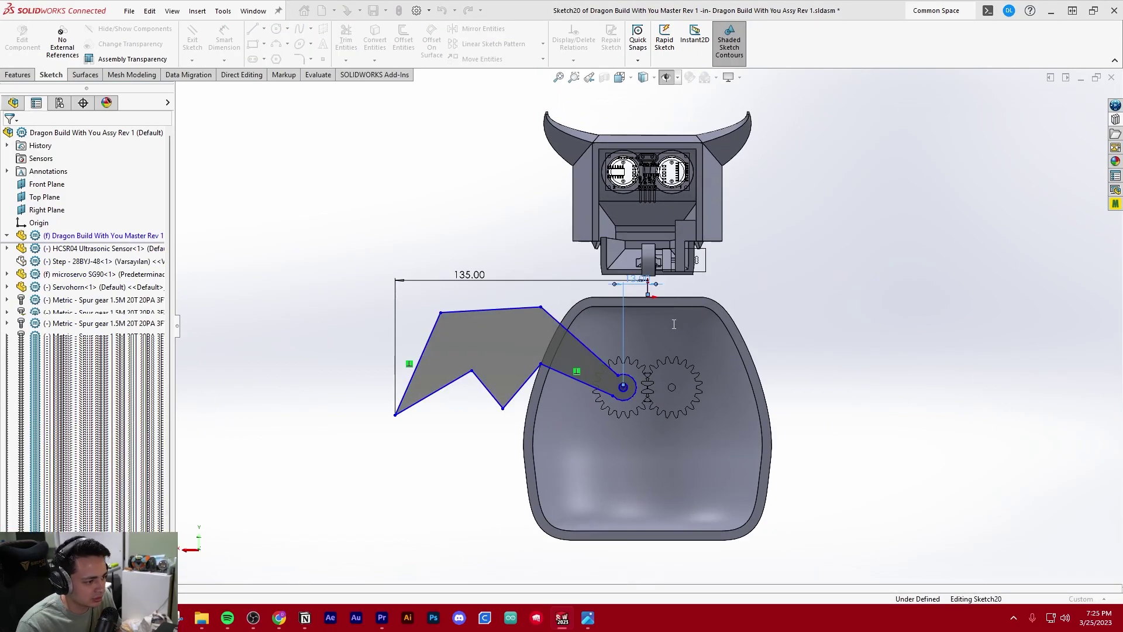
- Set the root hole's horizontal distance from the origin to 15 mm
{"action": "scroll", "coordinate": [645, 320], "scroll_direction": "down", "scroll_amount": 3}
{"action": "double_click", "coordinate": [637, 253]}
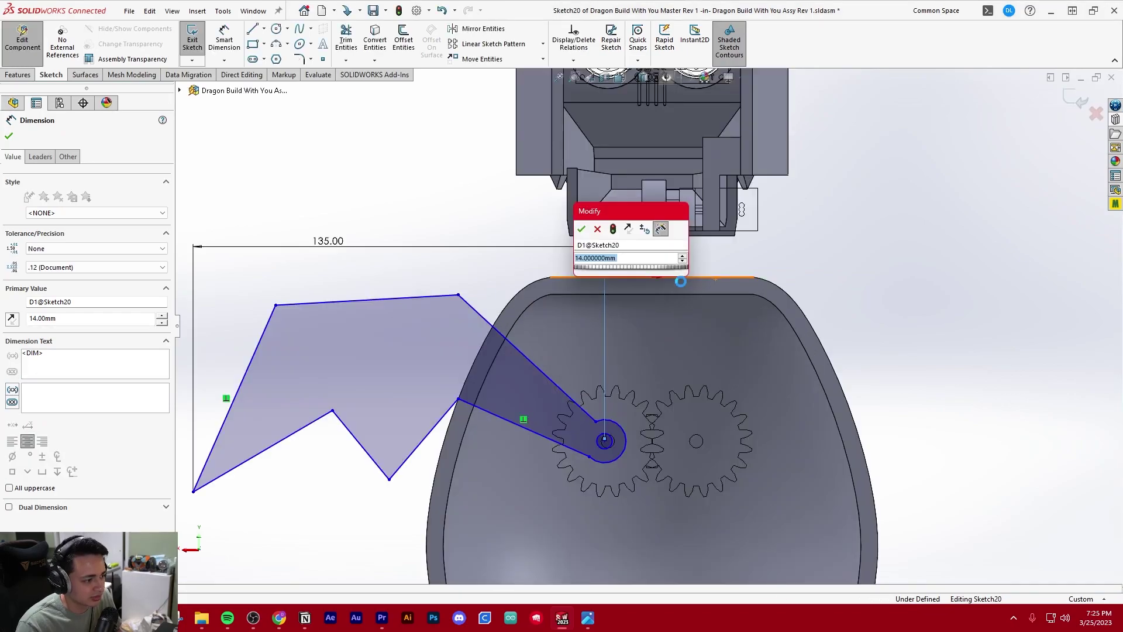
{"action": "type", "text": "15"}
{"action": "key", "text": "Return"}
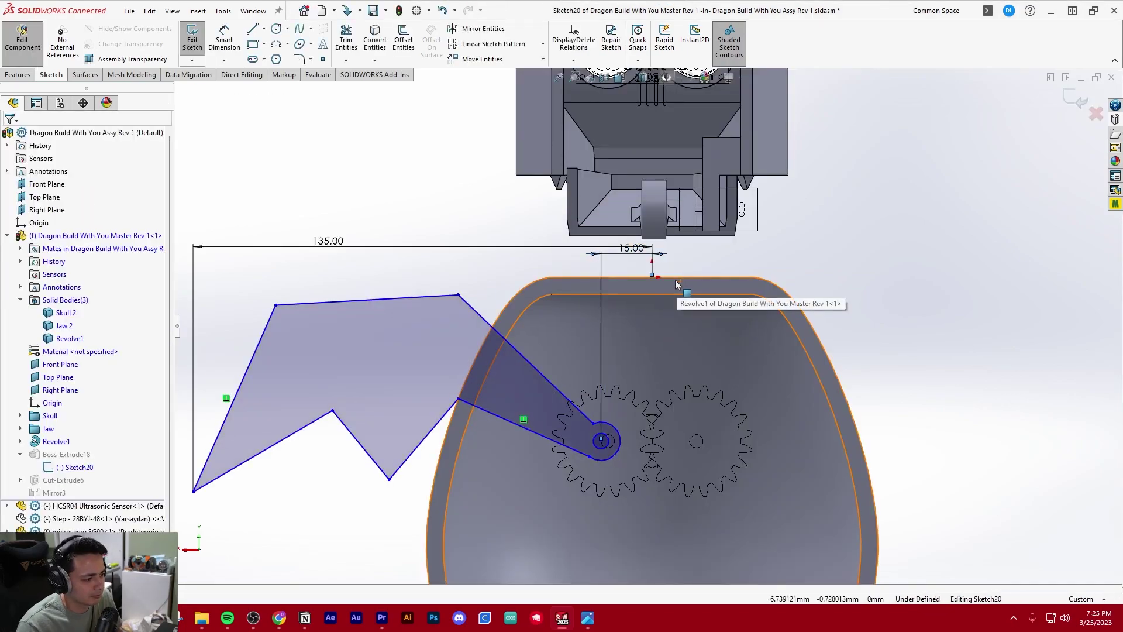
{"action": "scroll", "coordinate": [604, 458], "scroll_direction": "down", "scroll_amount": 2}
{"action": "scroll", "coordinate": [623, 438], "scroll_direction": "up", "scroll_amount": 2}
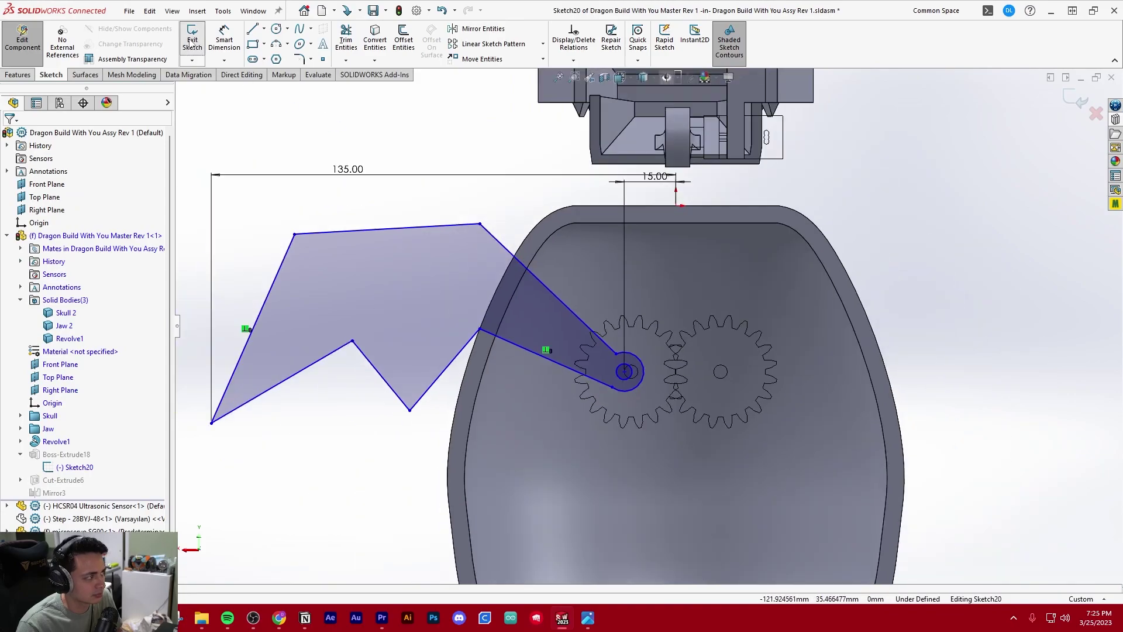
- Exit the wing sketch, check the gear spacing, and finish editing the part to return to the assembly
{"action": "left_click", "coordinate": [192, 40]}
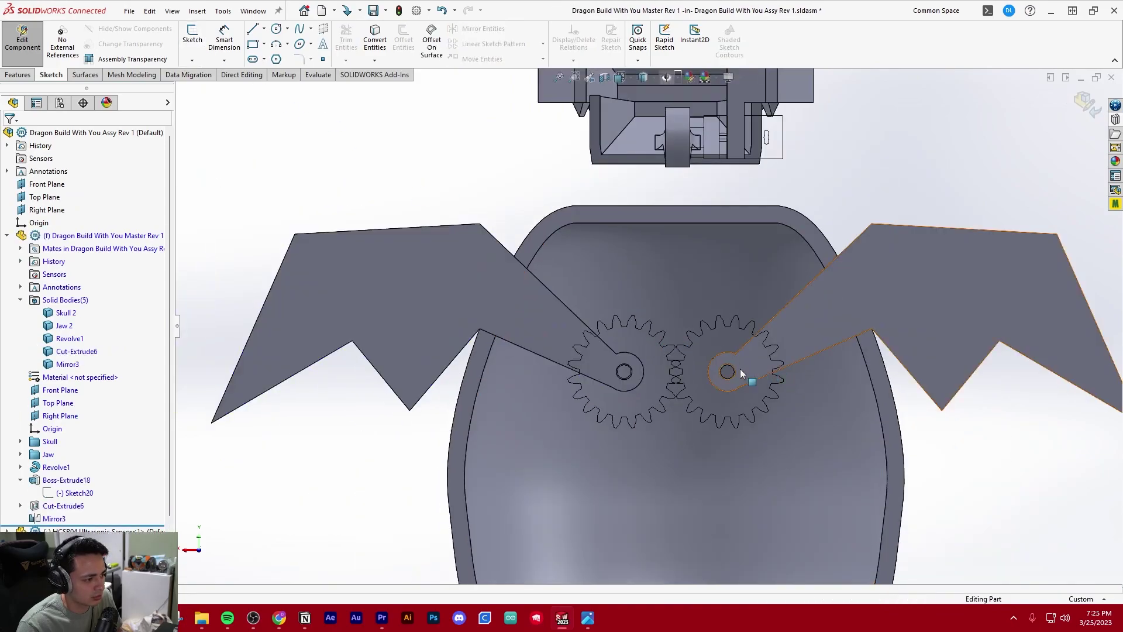
{"action": "scroll", "coordinate": [679, 359], "scroll_direction": "down", "scroll_amount": 3}
{"action": "scroll", "coordinate": [682, 356], "scroll_direction": "up", "scroll_amount": 5}
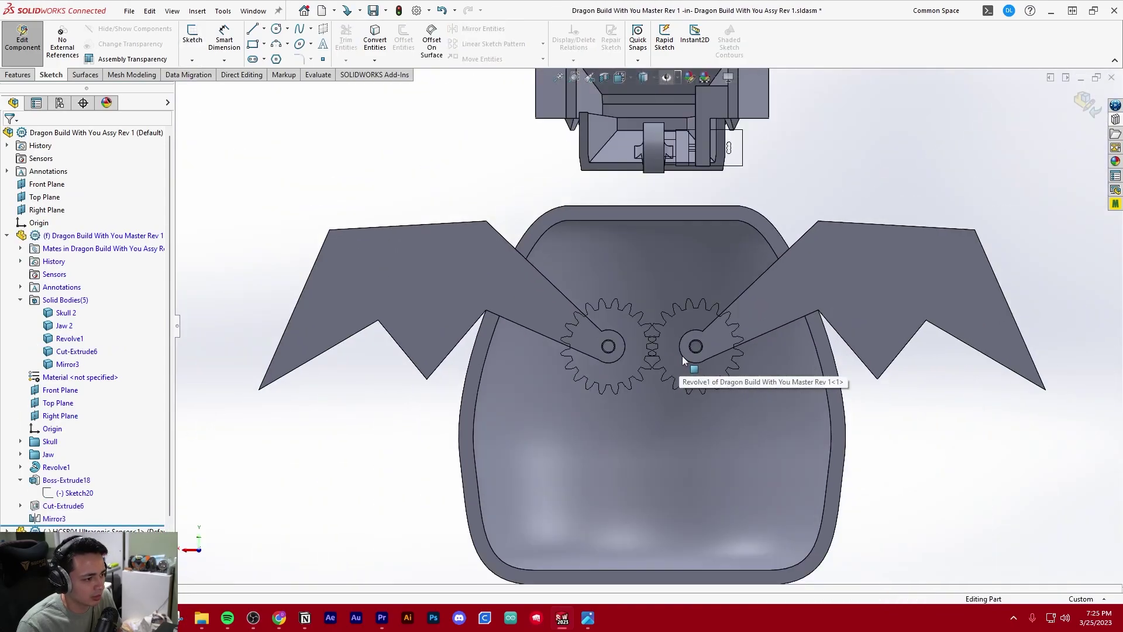
{"action": "left_click", "coordinate": [35, 39]}
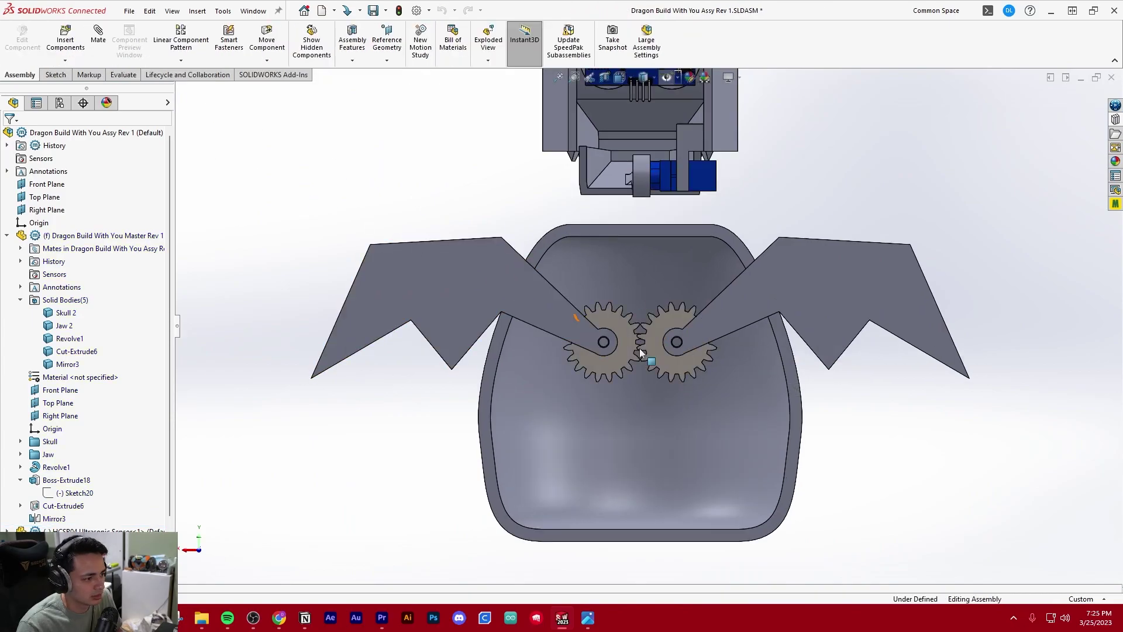
- Rotate the left-hand wing's gear so its teeth sit in the gaps of the right-hand gear
{"action": "scroll", "coordinate": [612, 306], "scroll_direction": "down", "scroll_amount": 5}
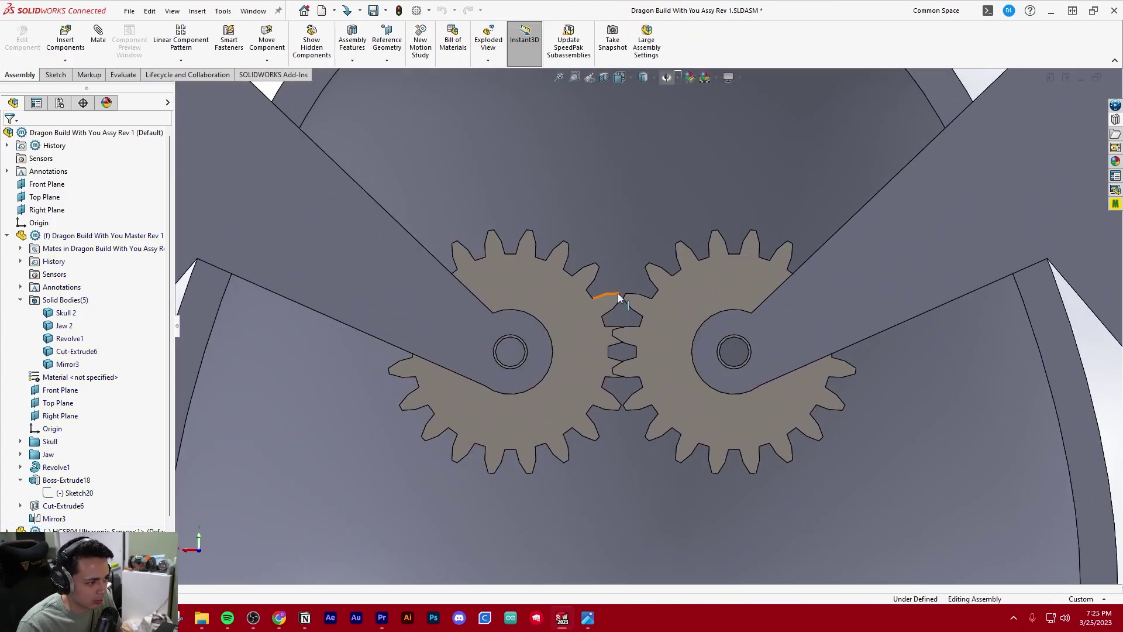
{"action": "mouse_move", "coordinate": [620, 297]}
{"action": "left_mouse_down"}
{"action": "mouse_move", "coordinate": [634, 314]}
{"action": "mouse_move", "coordinate": [612, 294]}
{"action": "mouse_move", "coordinate": [632, 315]}
{"action": "left_mouse_up"}
{"action": "scroll", "coordinate": [654, 342], "scroll_direction": "down", "scroll_amount": 4}
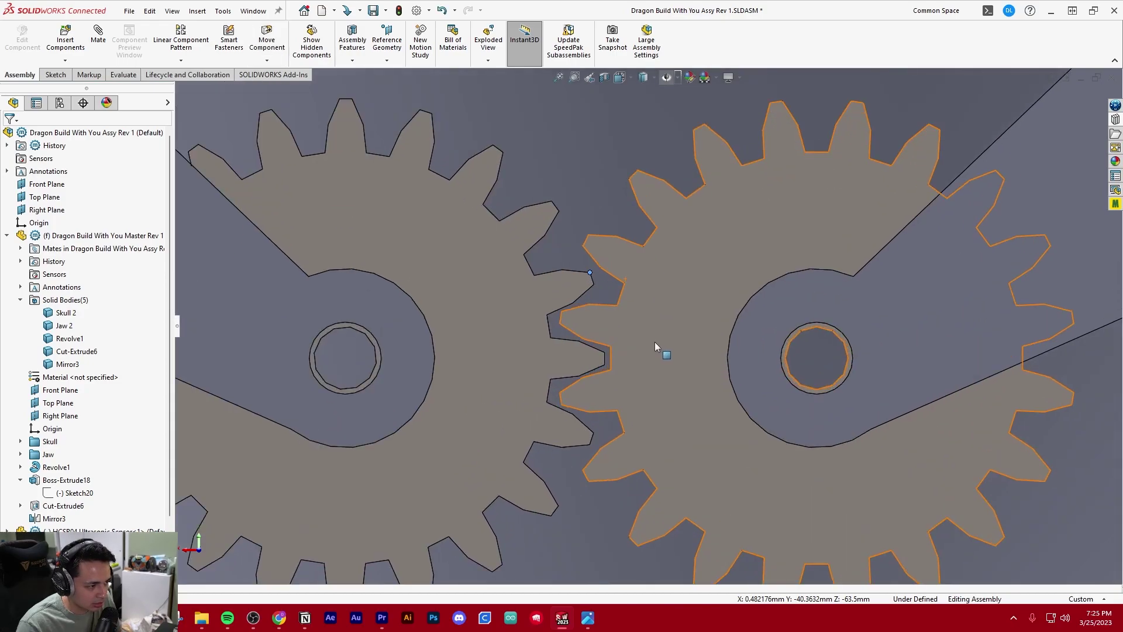
- Examine the gear mesh between the wings and collapse the Dragon Build With You Master Rev 1 part in the assembly tree
{"action": "scroll", "coordinate": [652, 318], "scroll_direction": "up", "scroll_amount": 5}
{"action": "scroll", "coordinate": [653, 319], "scroll_direction": "up", "scroll_amount": 5}
{"action": "scroll", "coordinate": [690, 304], "scroll_direction": "down", "scroll_amount": 6}
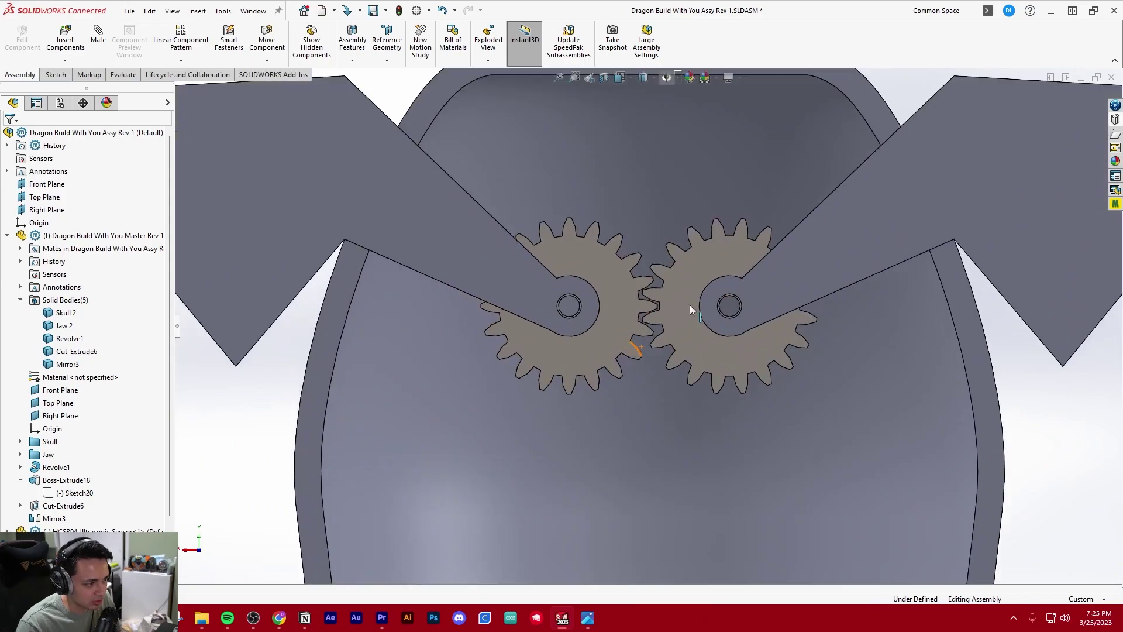
{"action": "scroll", "coordinate": [661, 289], "scroll_direction": "up", "scroll_amount": 5}
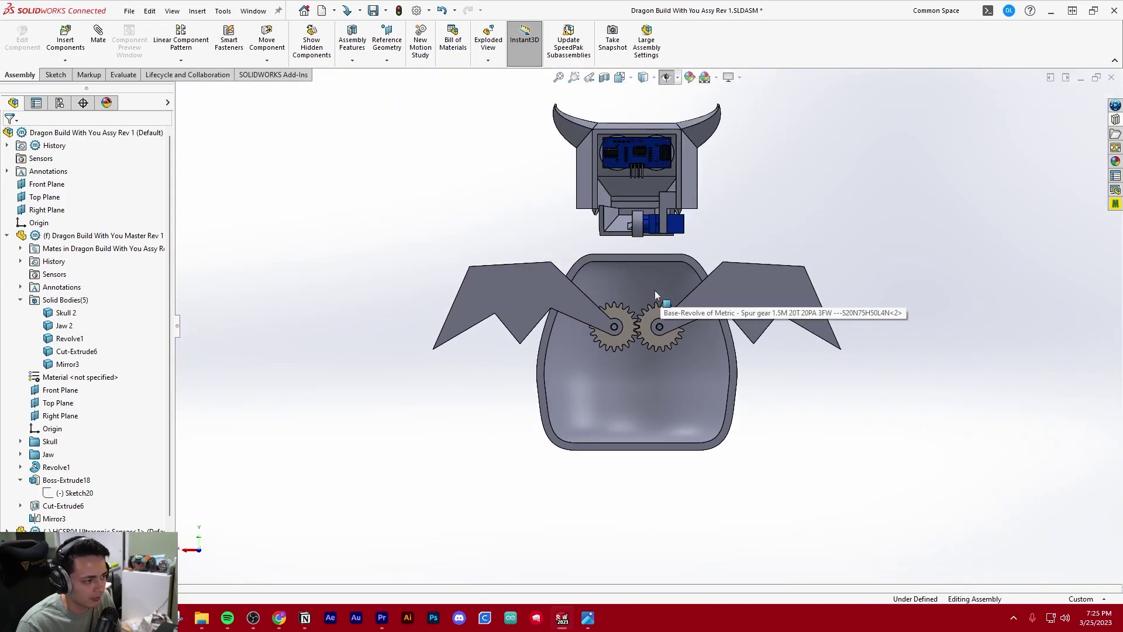
{"action": "left_click", "coordinate": [7, 235]}
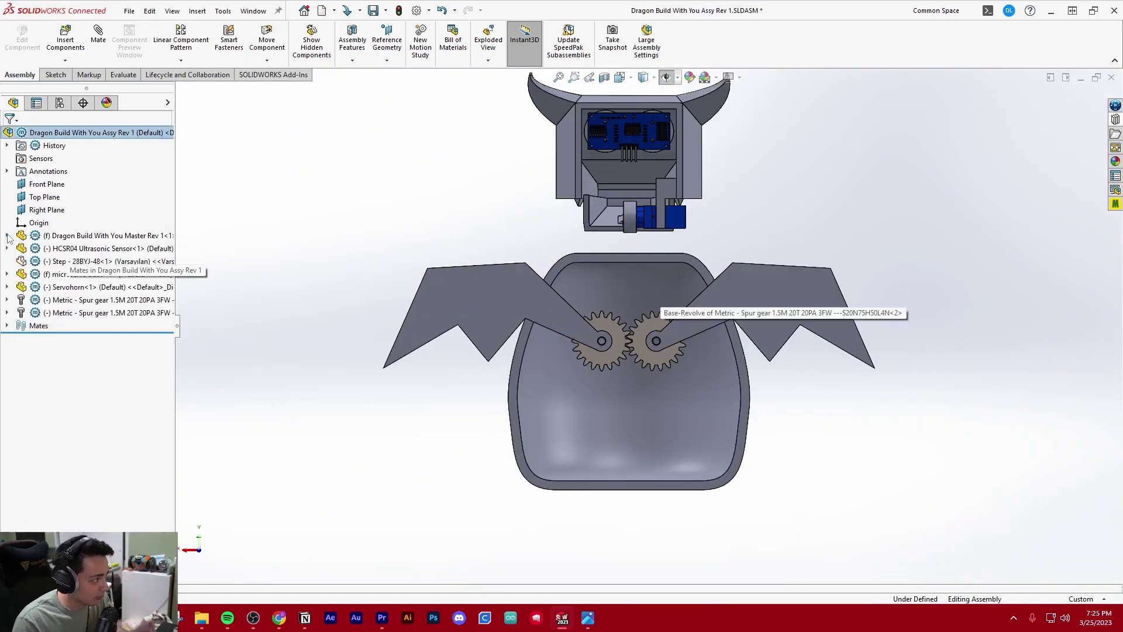
{"action": "scroll", "coordinate": [699, 267], "scroll_direction": "down", "scroll_amount": 3}
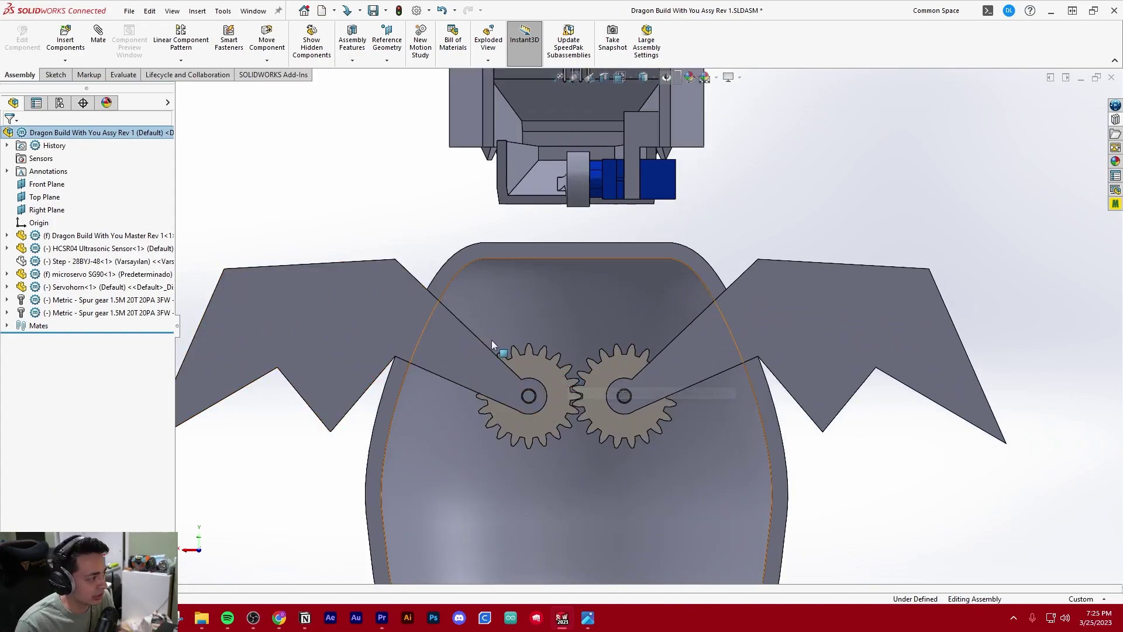
- Fix both spur gears in place in the assembly
{"action": "left_click", "coordinate": [107, 299]}
{"action": "left_click", "coordinate": [107, 313], "text": "ctrl"}
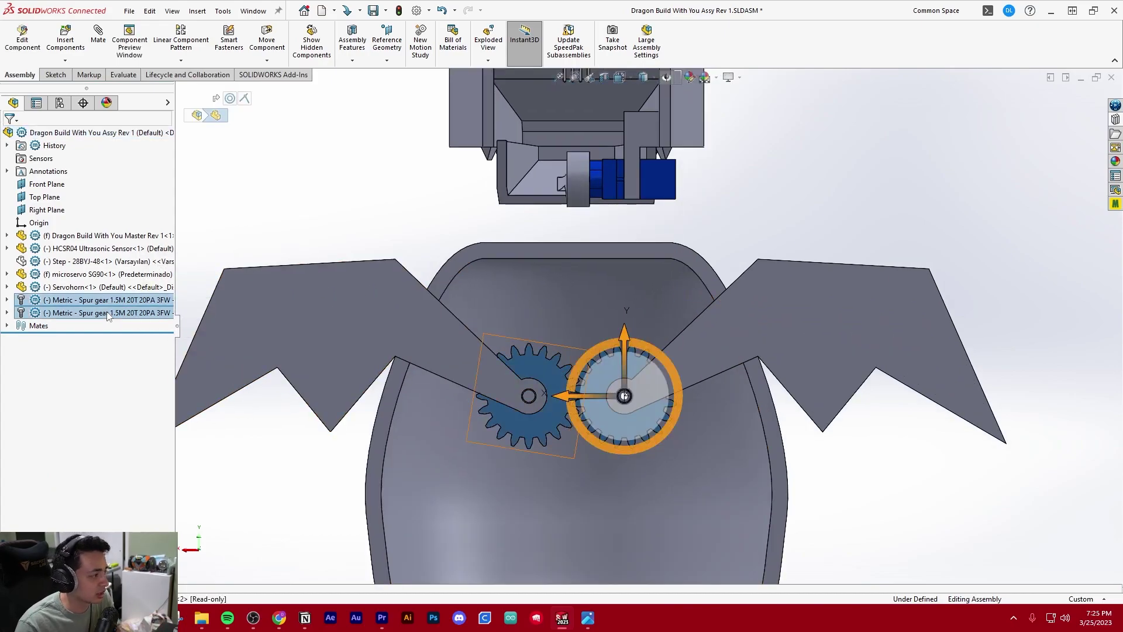
{"action": "right_click", "coordinate": [107, 313]}
{"action": "left_click", "coordinate": [129, 394]}
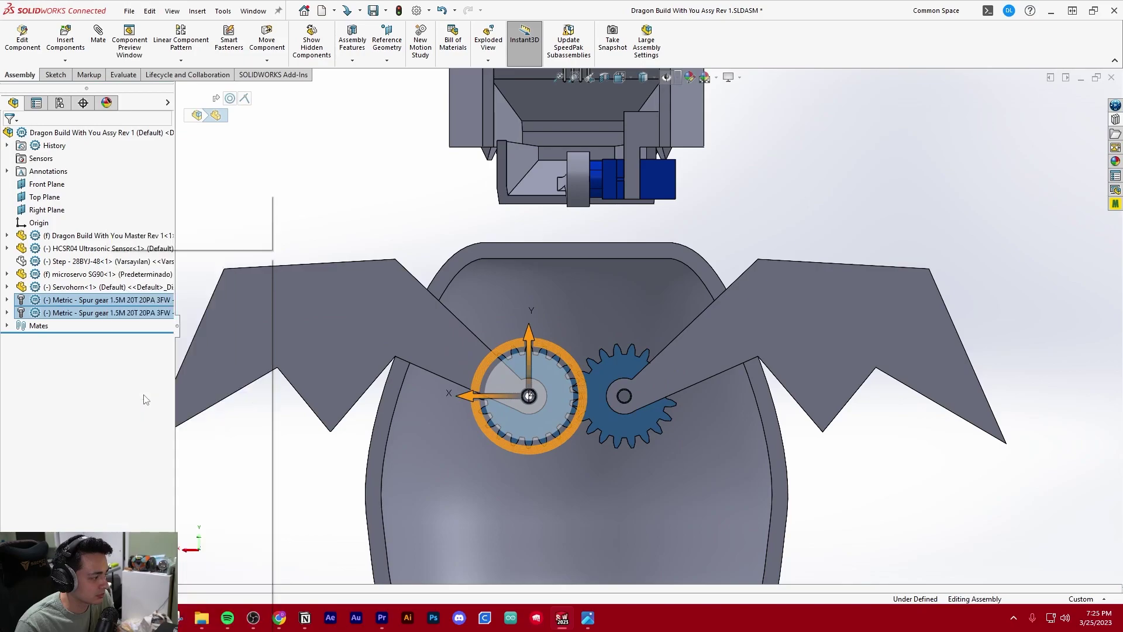
{"action": "left_click", "coordinate": [339, 216]}
{"action": "key", "text": "f"}
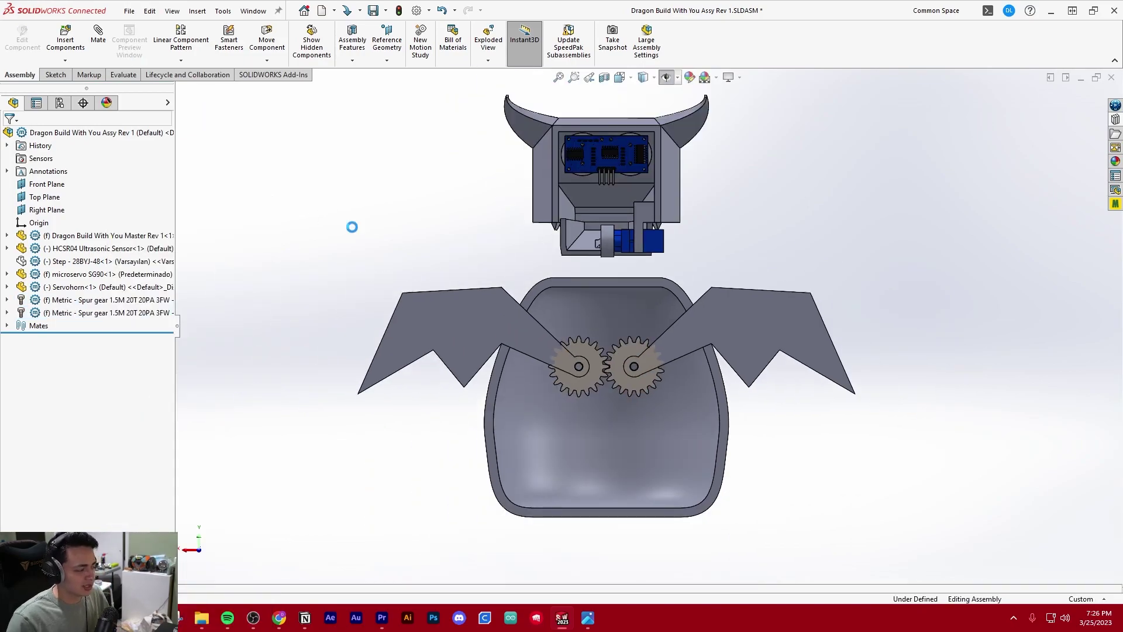
- Open the first spur gear part on its own for inspection and return to the dragon assembly
{"action": "right_click", "coordinate": [105, 299]}
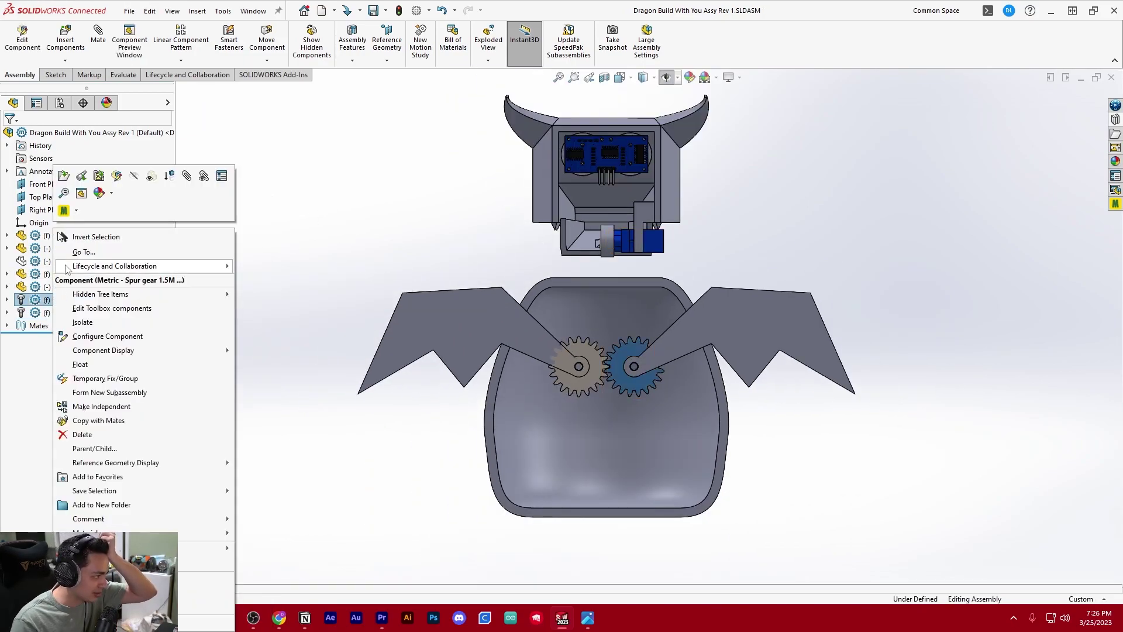
{"action": "left_click", "coordinate": [64, 176]}
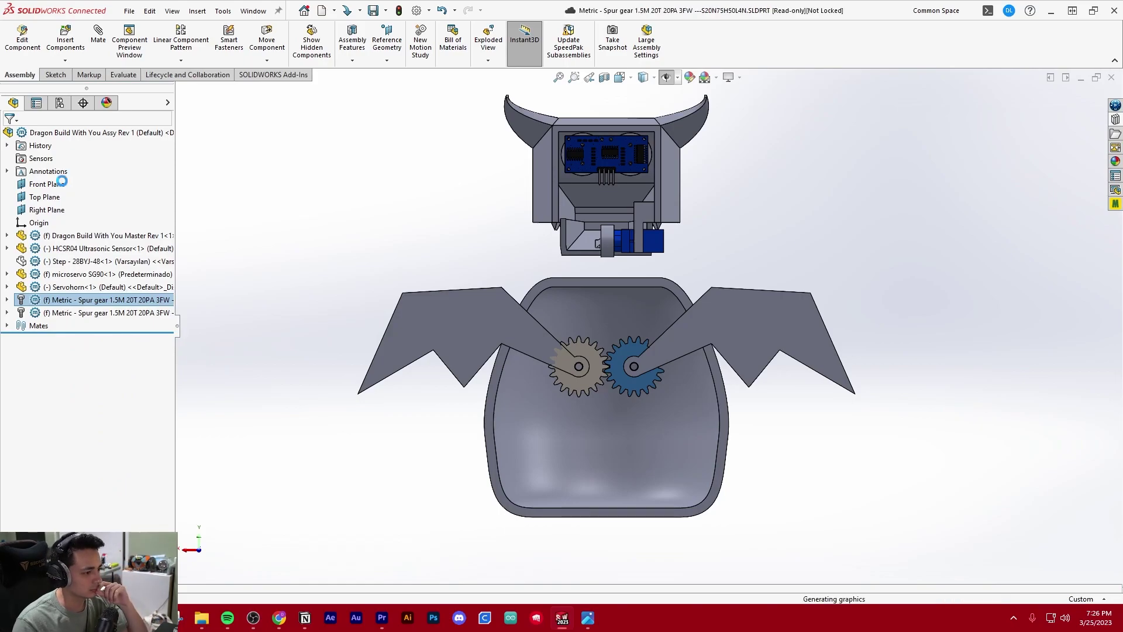
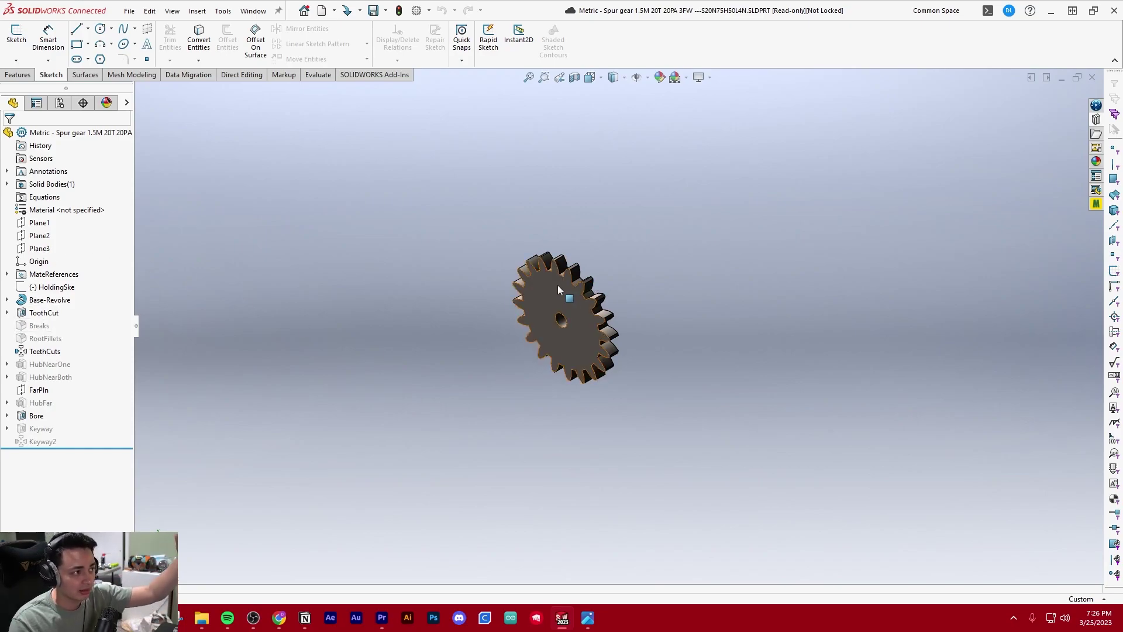
{"action": "left_click", "coordinate": [1090, 77]}
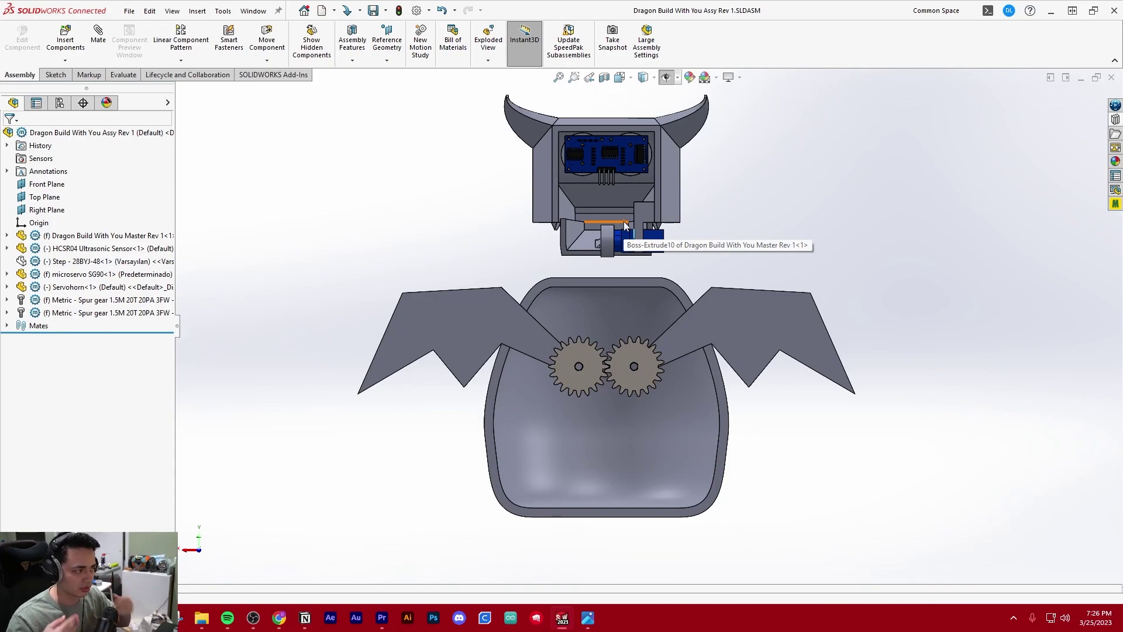
- Edit the Dragon Build With You Master Rev 1 part in the context of the assembly
{"action": "scroll", "coordinate": [662, 341], "scroll_direction": "down", "scroll_amount": 4}
{"action": "middle_click_drag", "start_coordinate": [567, 324], "coordinate": [588, 339]}
{"action": "key", "text": "f"}
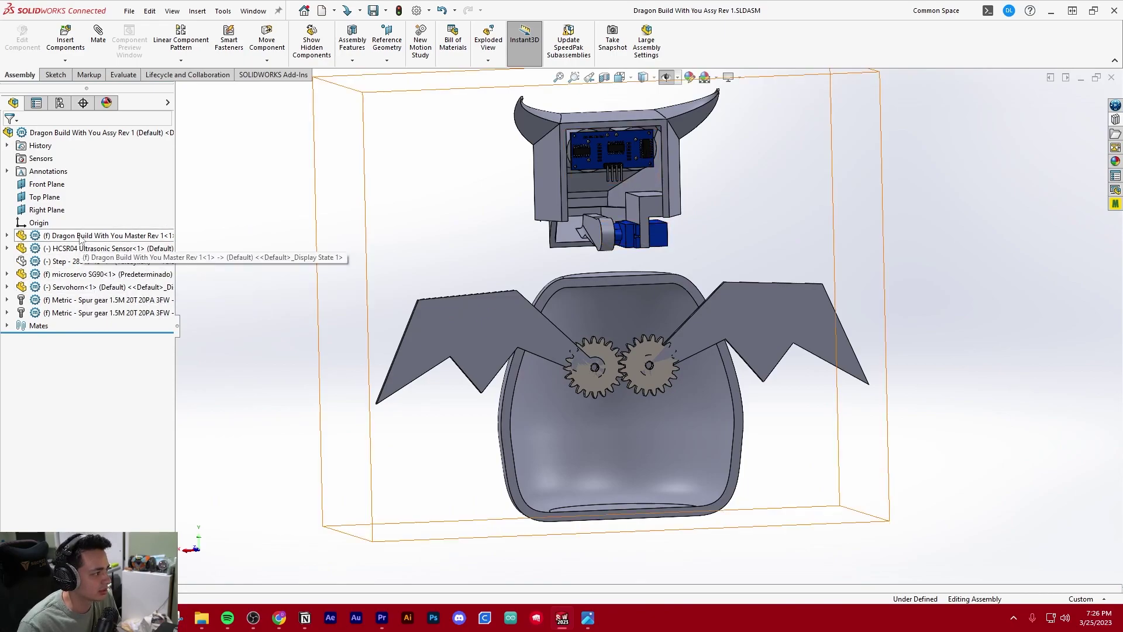
{"action": "left_click", "coordinate": [99, 235]}
{"action": "left_click", "coordinate": [22, 36]}
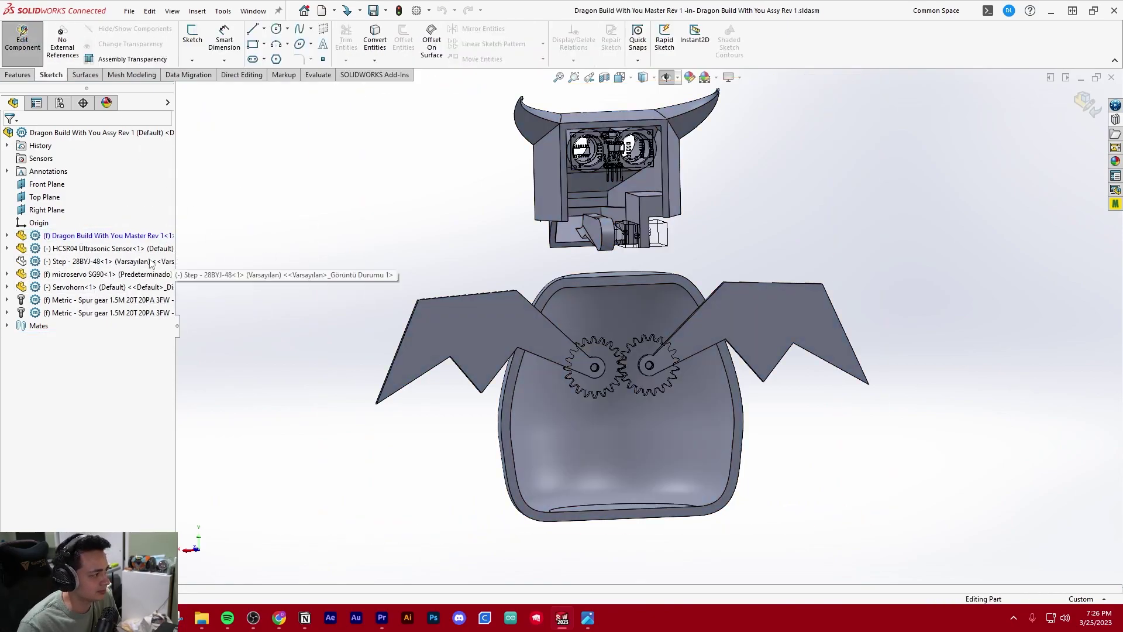
- Start a new sketch on the front face of the left wing, viewed straight on
{"action": "scroll", "coordinate": [648, 363], "scroll_direction": "down", "scroll_amount": 2}
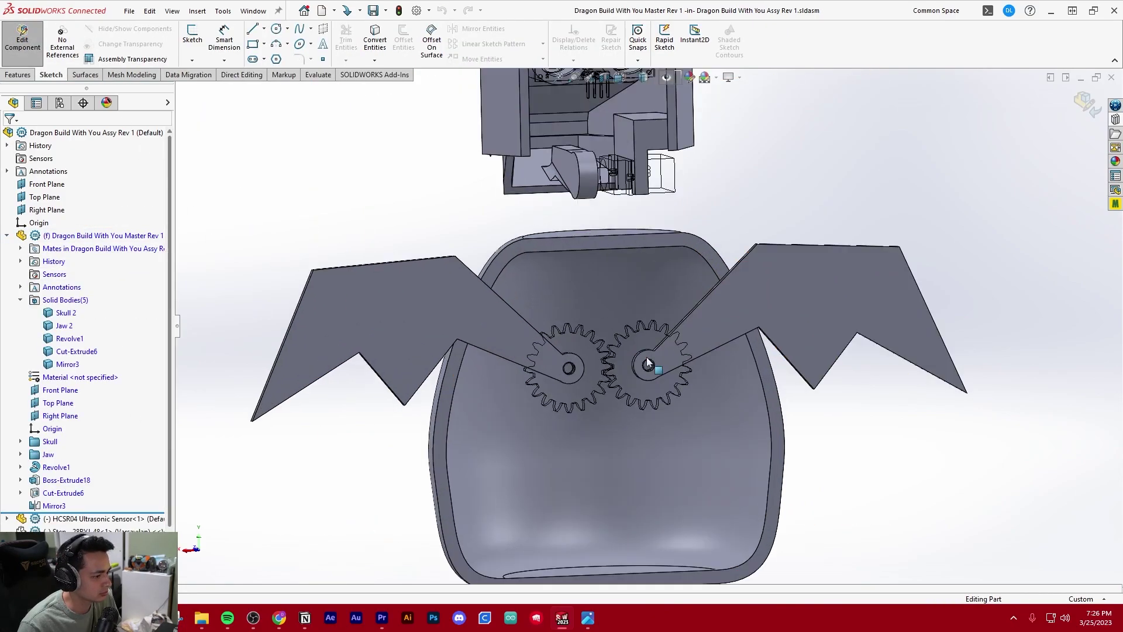
{"action": "key", "text": "ctrl+8"}
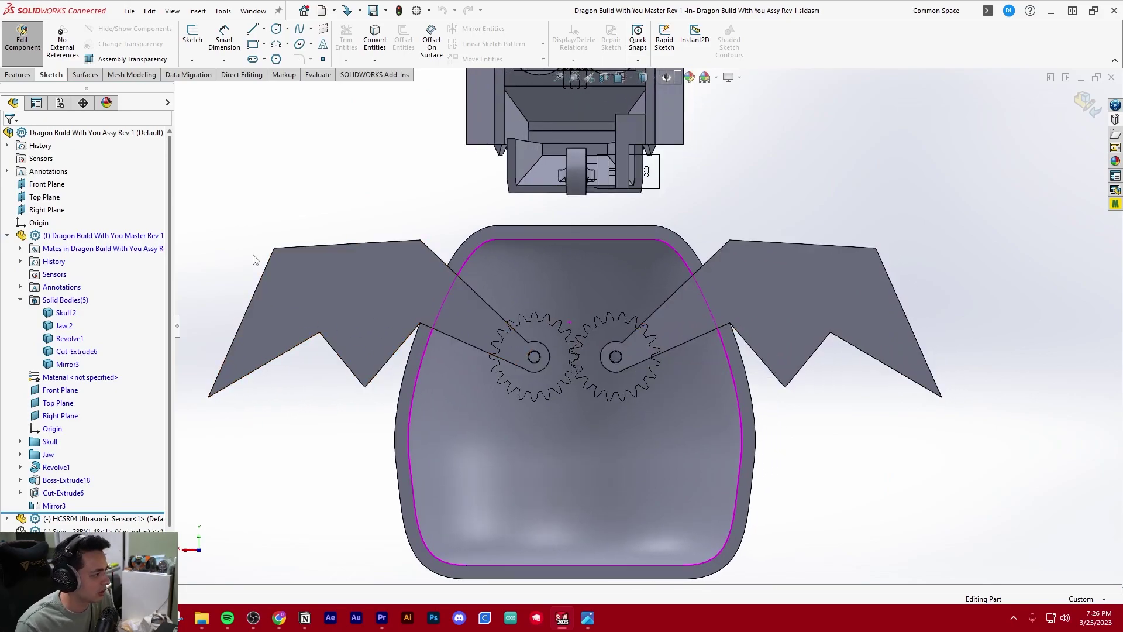
{"action": "left_click", "coordinate": [192, 33]}
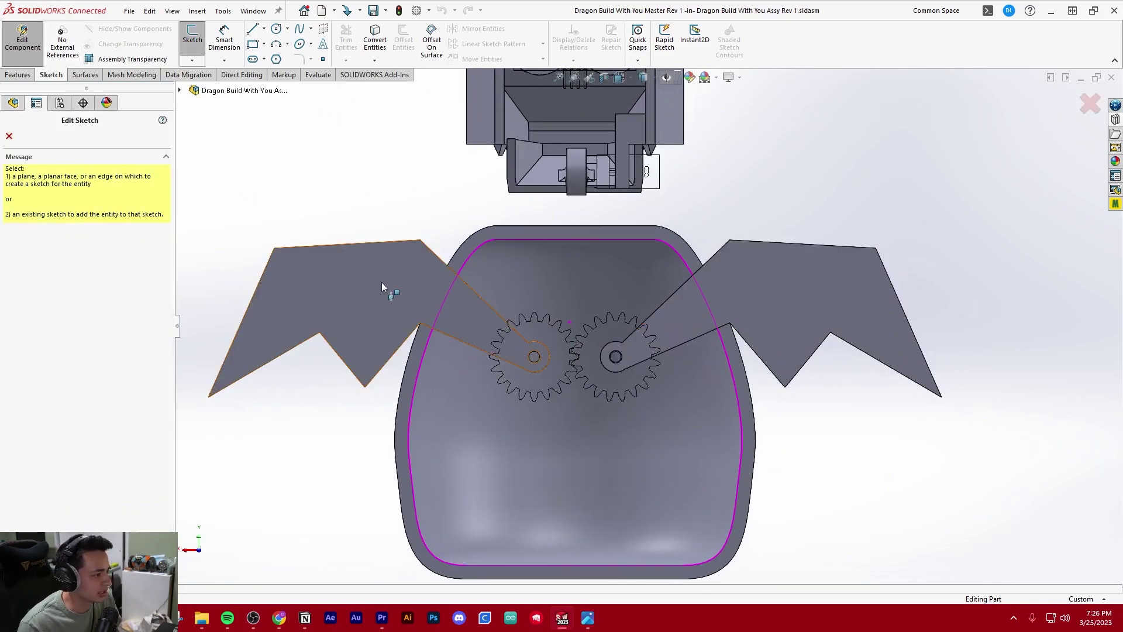
{"action": "left_click", "coordinate": [382, 282]}
{"action": "left_click", "coordinate": [313, 286]}
- Convert the face outline of the spur gear behind the left wing's hub into sketch entities
{"action": "scroll", "coordinate": [679, 380], "scroll_direction": "down", "scroll_amount": 5}
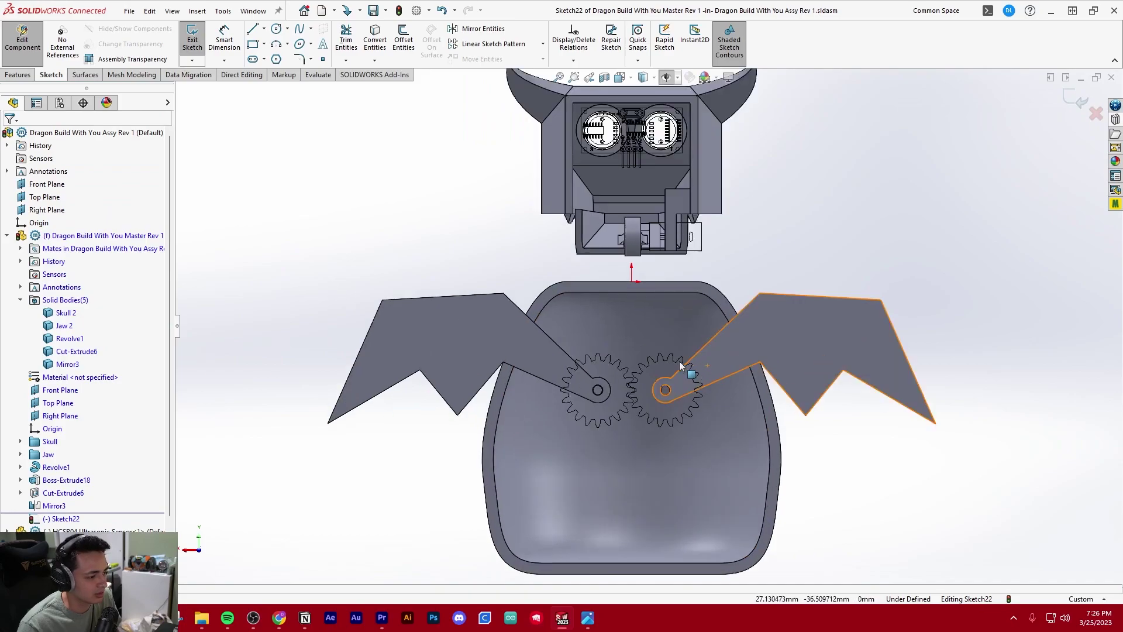
{"action": "left_click", "coordinate": [375, 36]}
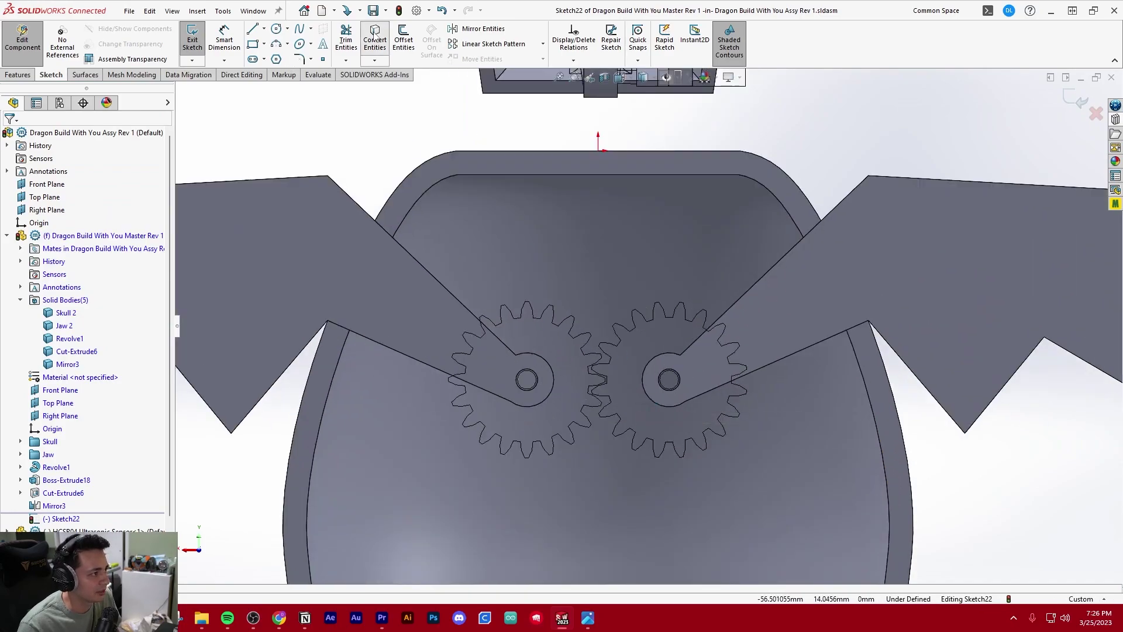
{"action": "right_click", "coordinate": [539, 344]}
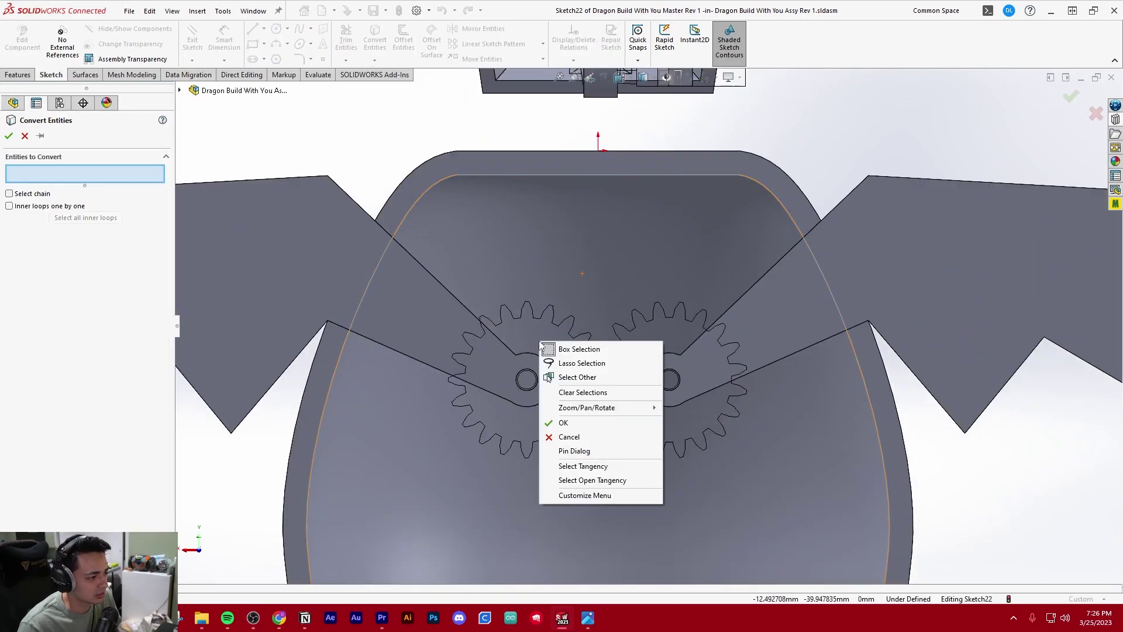
{"action": "left_click", "coordinate": [577, 377]}
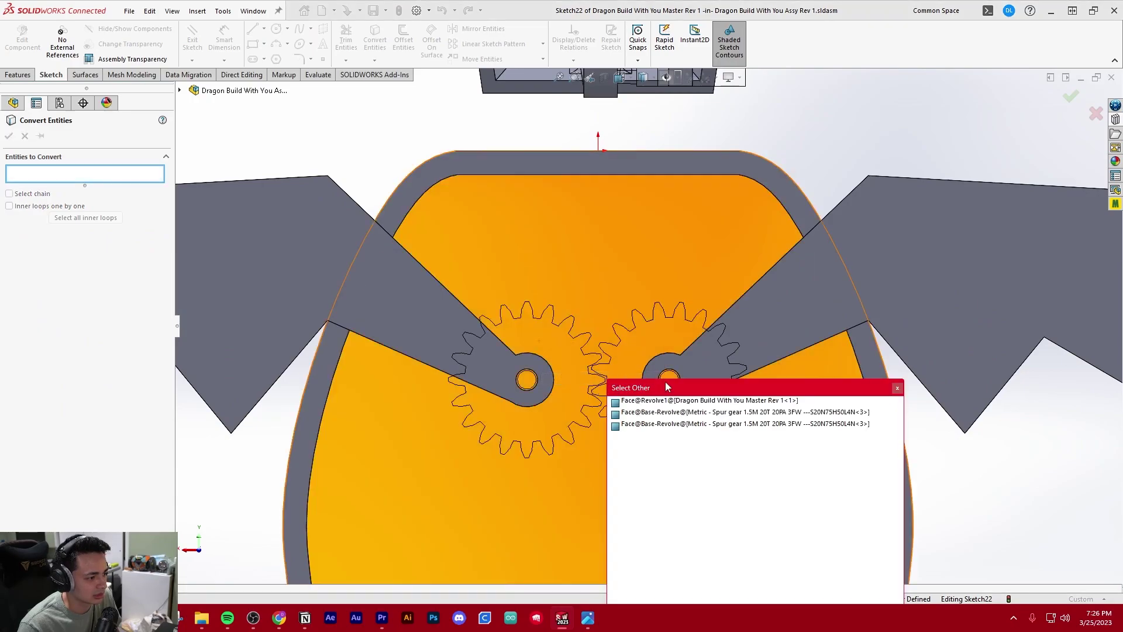
{"action": "left_click", "coordinate": [662, 423]}
{"action": "scroll", "coordinate": [585, 363], "scroll_direction": "down", "scroll_amount": 2}
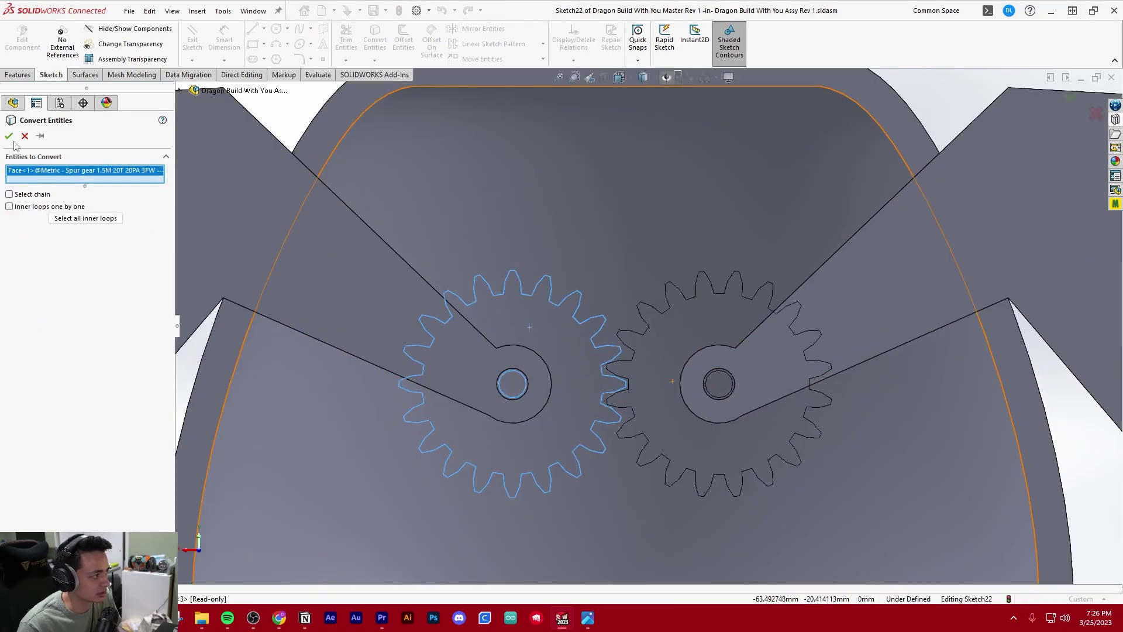
{"action": "key", "text": "Return"}
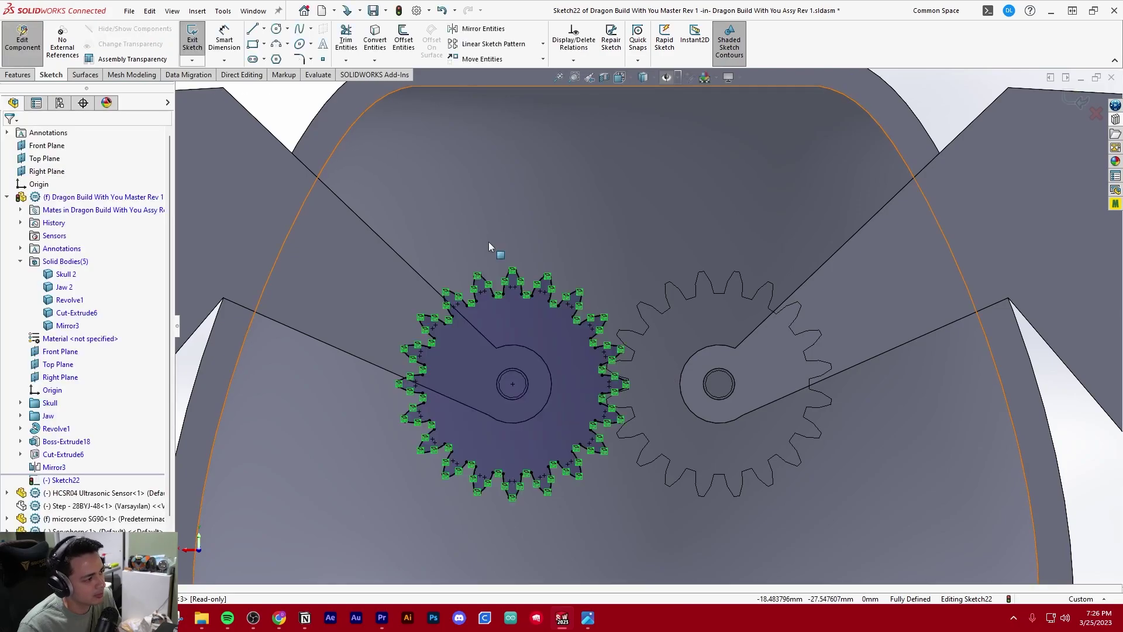
- Convert the circular hole edge of the left wing's hub into the same sketch
{"action": "scroll", "coordinate": [646, 325], "scroll_direction": "up", "scroll_amount": 3}
{"action": "scroll", "coordinate": [614, 323], "scroll_direction": "down", "scroll_amount": 2}
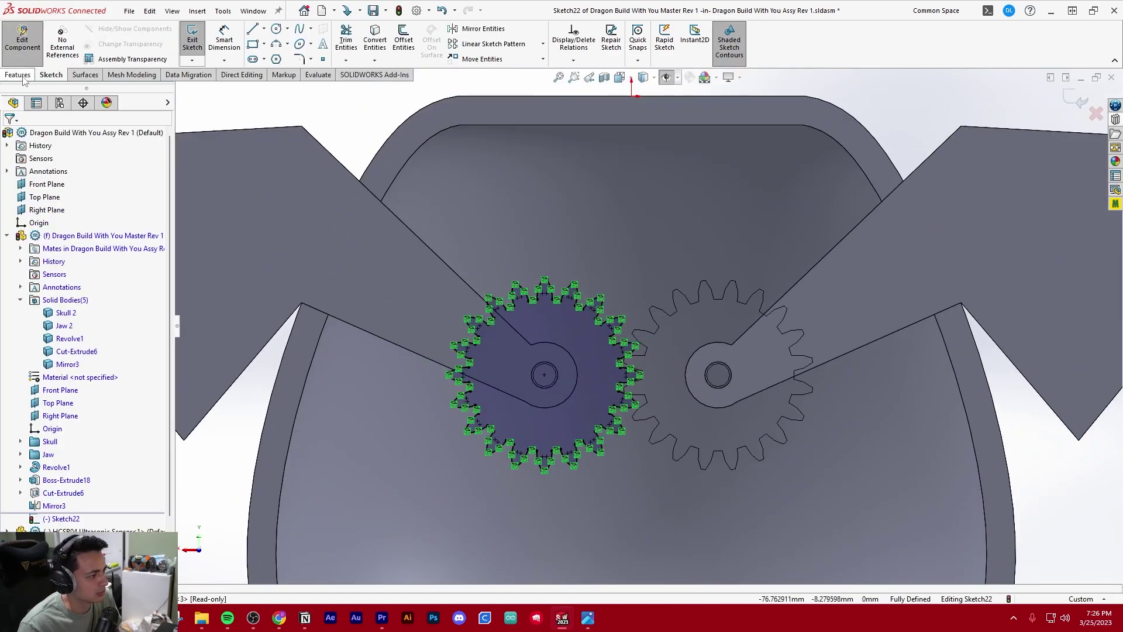
{"action": "scroll", "coordinate": [549, 339], "scroll_direction": "down", "scroll_amount": 2}
{"action": "left_click", "coordinate": [380, 45]}
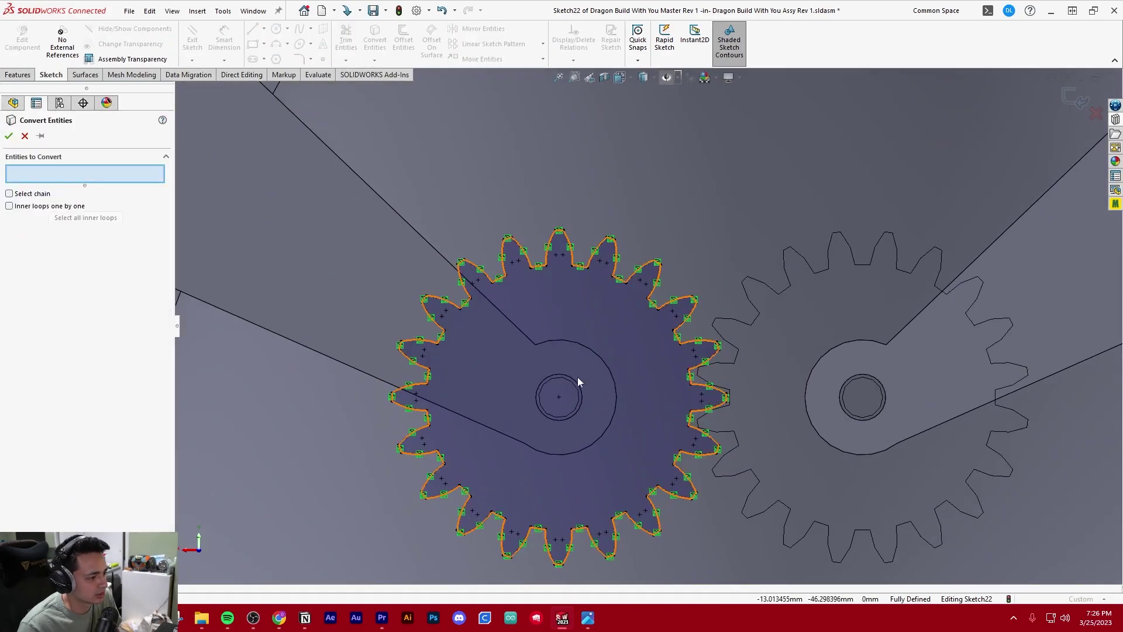
{"action": "left_click", "coordinate": [571, 375]}
{"action": "key", "text": "Return"}
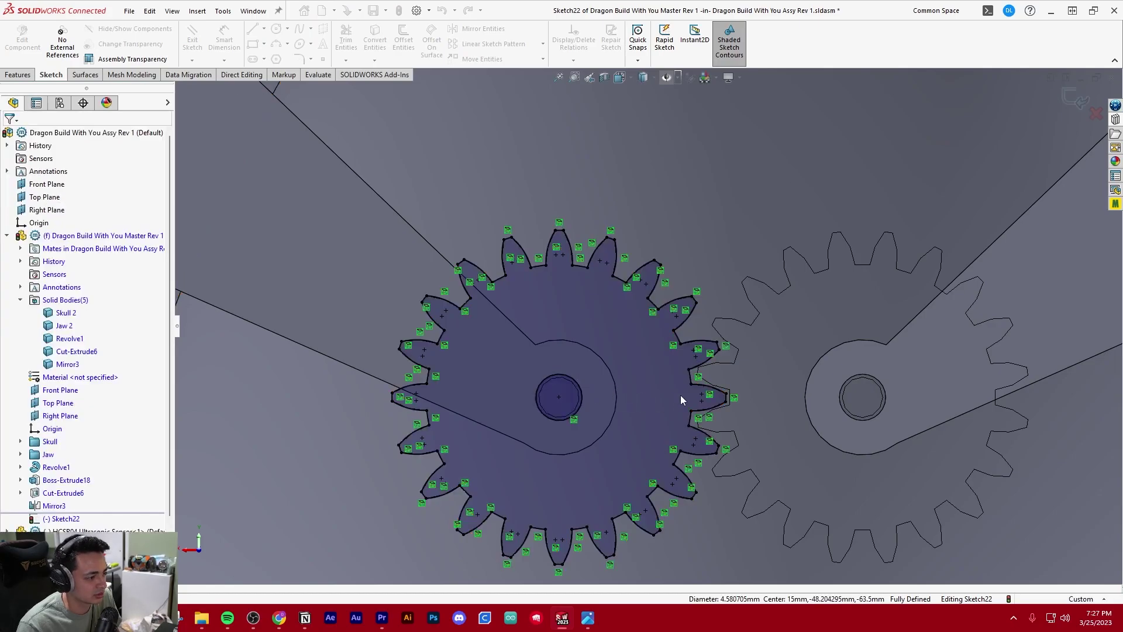
- Set up a Boss-Extrude of the gear profile with the Up To Surface end condition, ending at the left wing's opposite face
{"action": "scroll", "coordinate": [648, 326], "scroll_direction": "up", "scroll_amount": 4}
{"action": "left_click", "coordinate": [19, 75]}
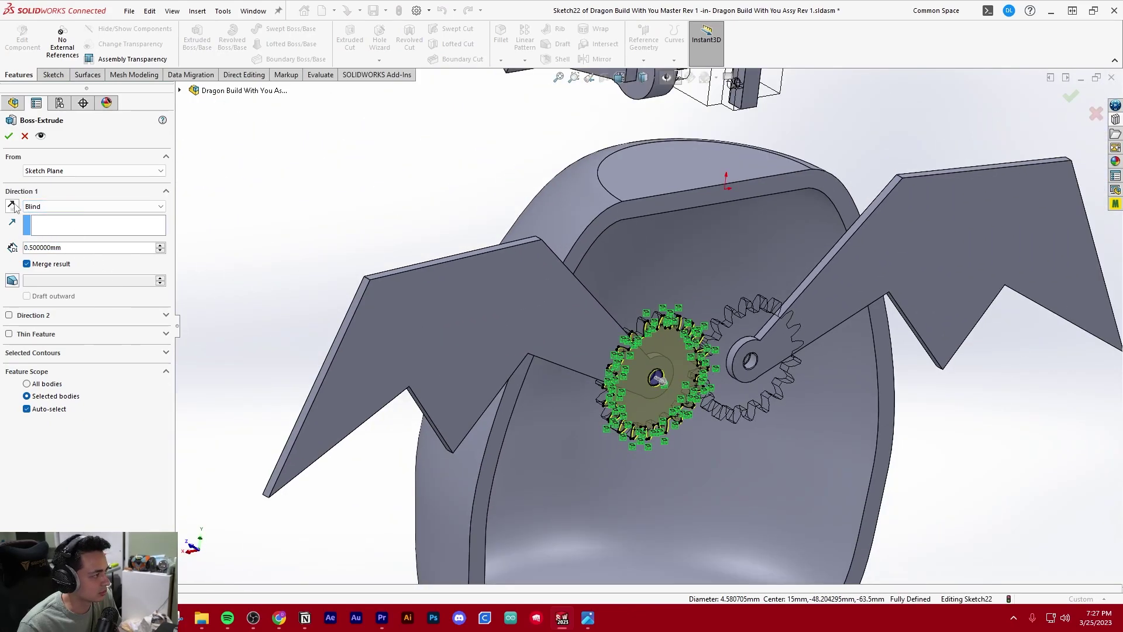
{"action": "left_click", "coordinate": [36, 206]}
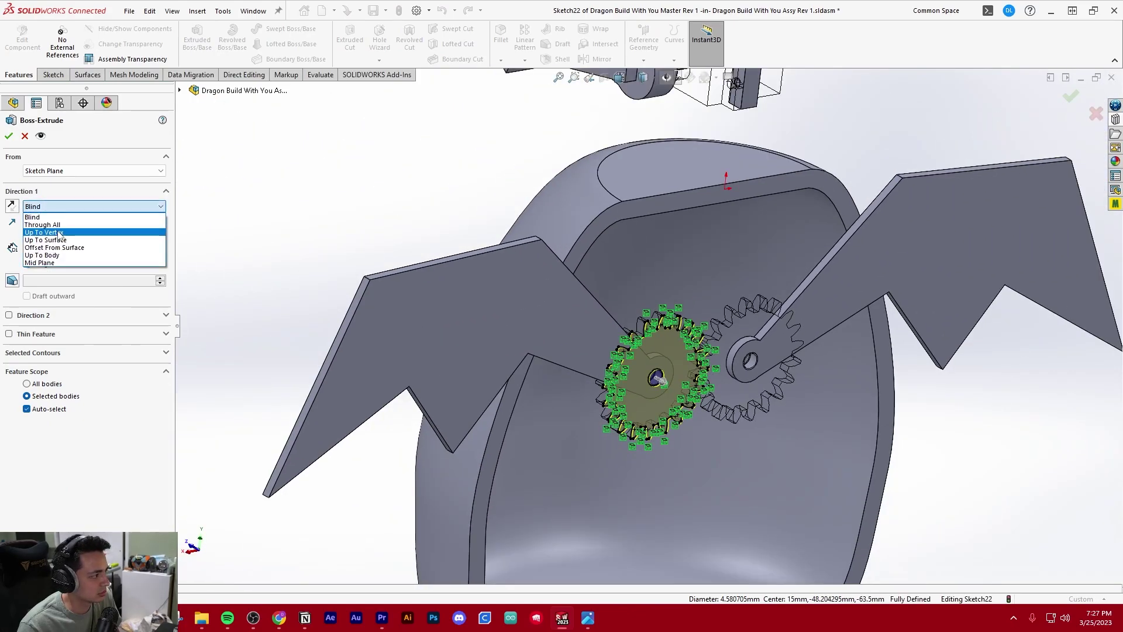
{"action": "left_click", "coordinate": [53, 233]}
{"action": "middle_click_drag", "start_coordinate": [553, 312], "coordinate": [603, 242]}
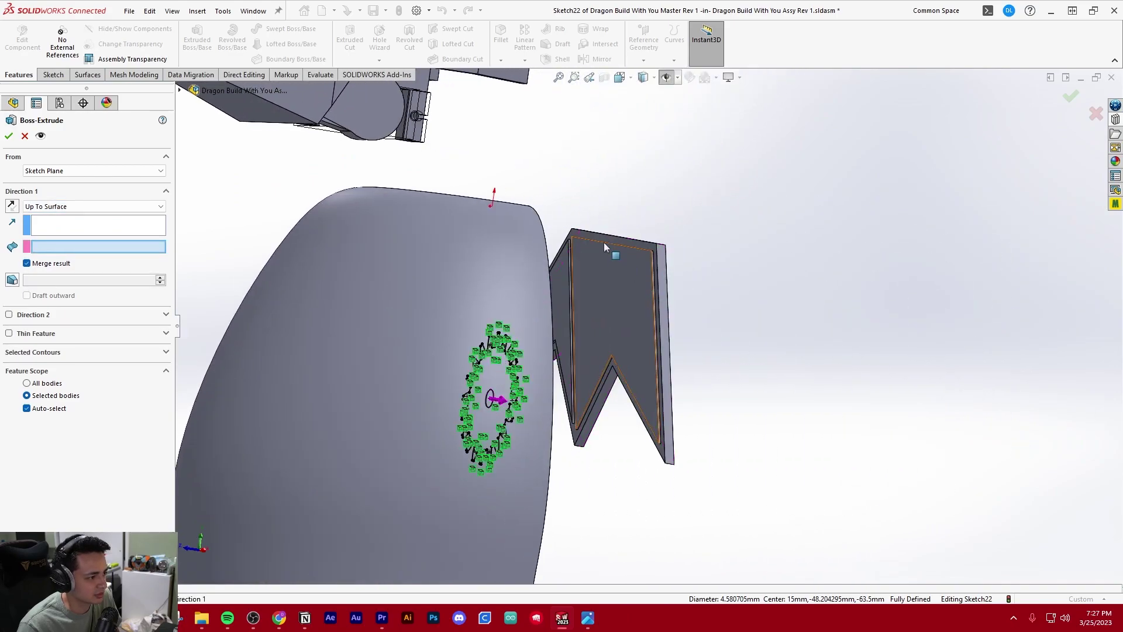
{"action": "left_click", "coordinate": [661, 360]}
{"action": "middle_click_drag", "start_coordinate": [659, 356], "coordinate": [540, 357]}
{"action": "scroll", "coordinate": [653, 327], "scroll_direction": "up", "scroll_amount": 6}
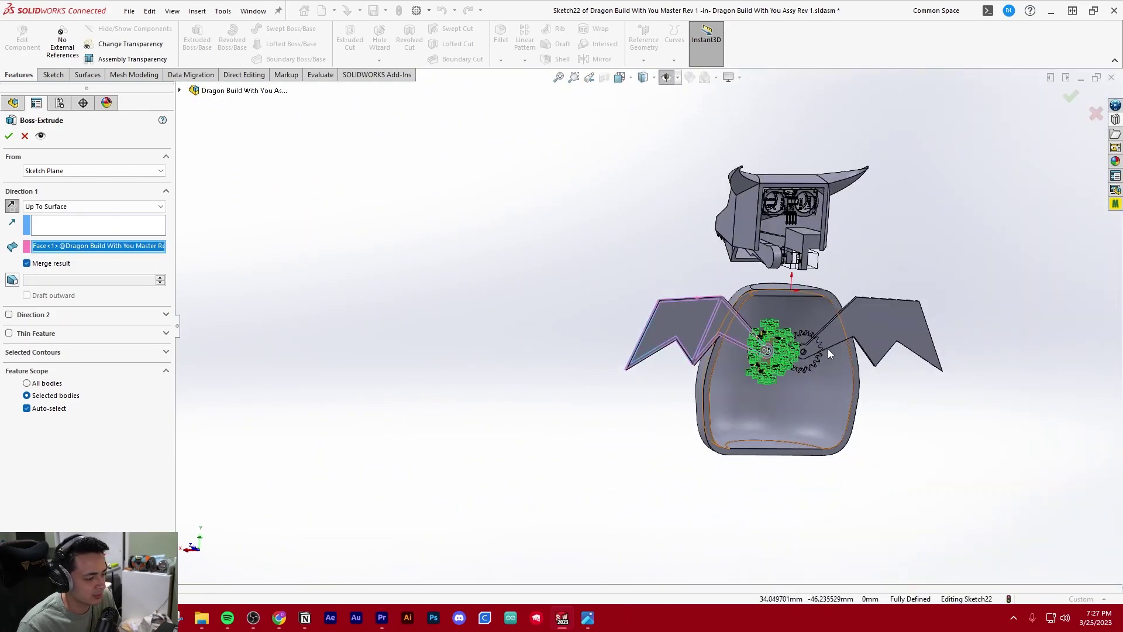
{"action": "scroll", "coordinate": [859, 352], "scroll_direction": "down", "scroll_amount": 4}
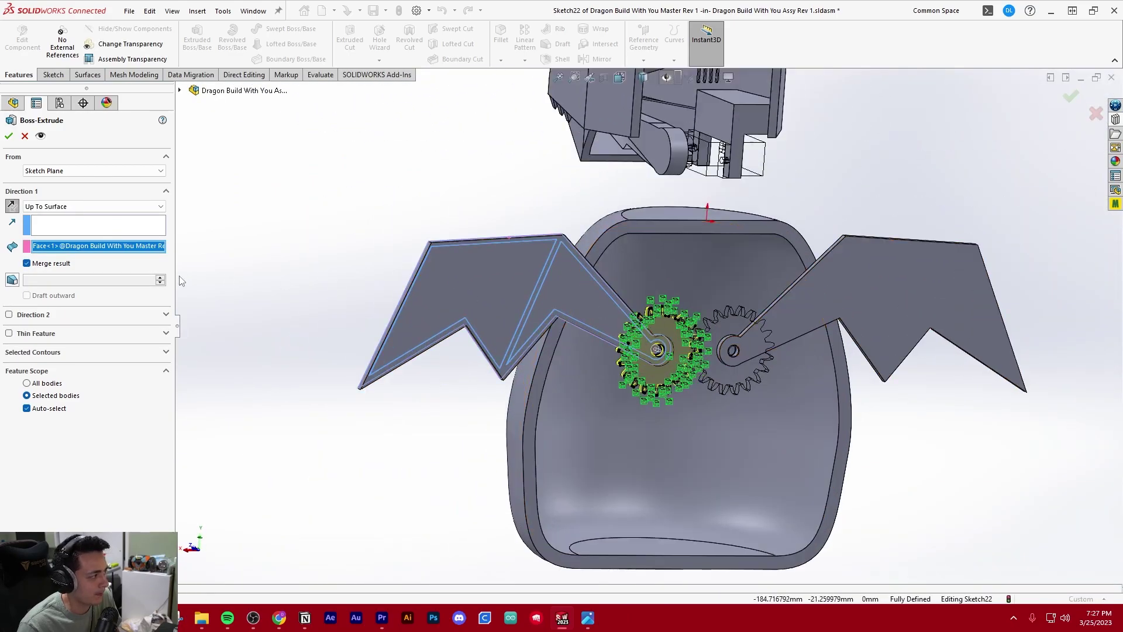
{"action": "left_click", "coordinate": [27, 408]}
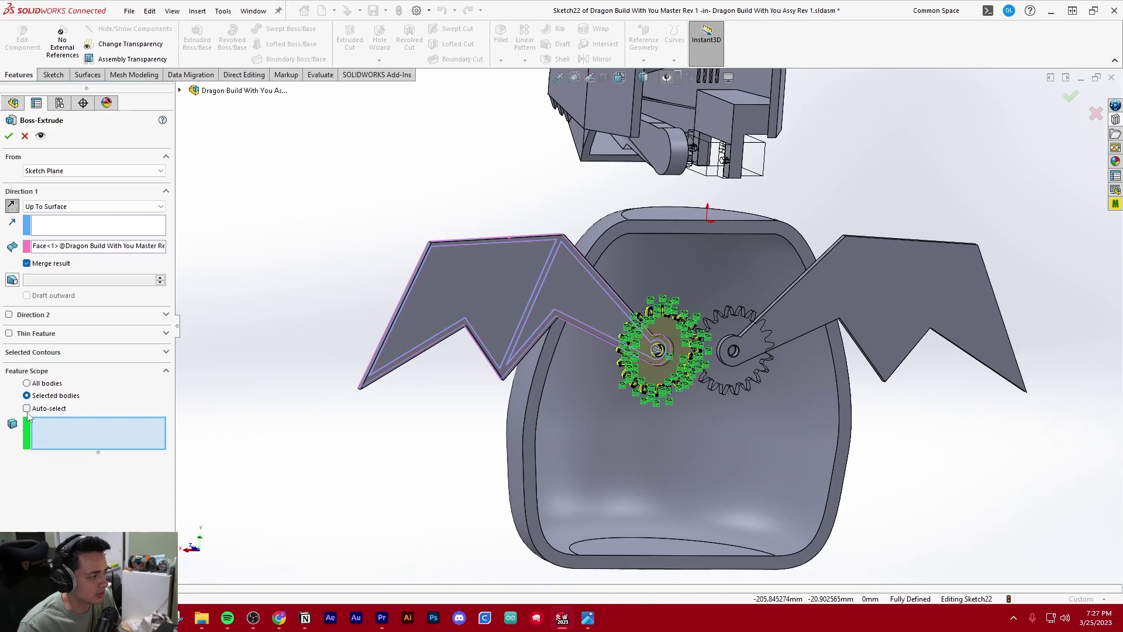
{"action": "left_click", "coordinate": [27, 409]}
{"action": "middle_click_drag", "start_coordinate": [462, 366], "coordinate": [426, 382]}
{"action": "scroll", "coordinate": [606, 315], "scroll_direction": "up", "scroll_amount": 2}
{"action": "scroll", "coordinate": [621, 301], "scroll_direction": "down", "scroll_amount": 3}
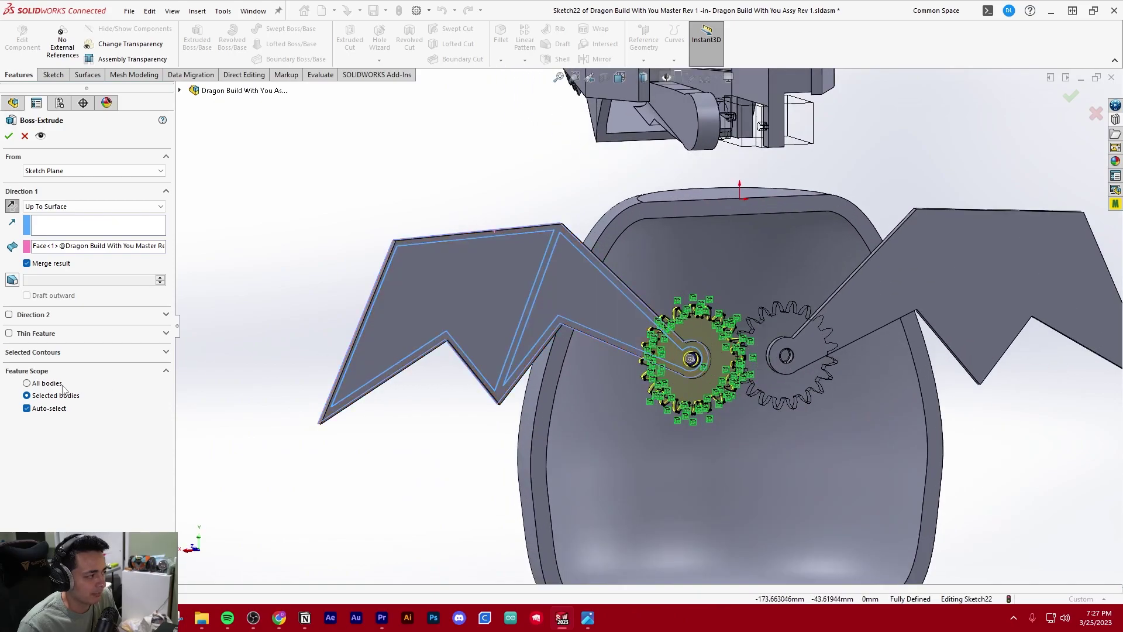
{"action": "scroll", "coordinate": [688, 334], "scroll_direction": "down", "scroll_amount": 2}
{"action": "scroll", "coordinate": [641, 324], "scroll_direction": "up", "scroll_amount": 3}
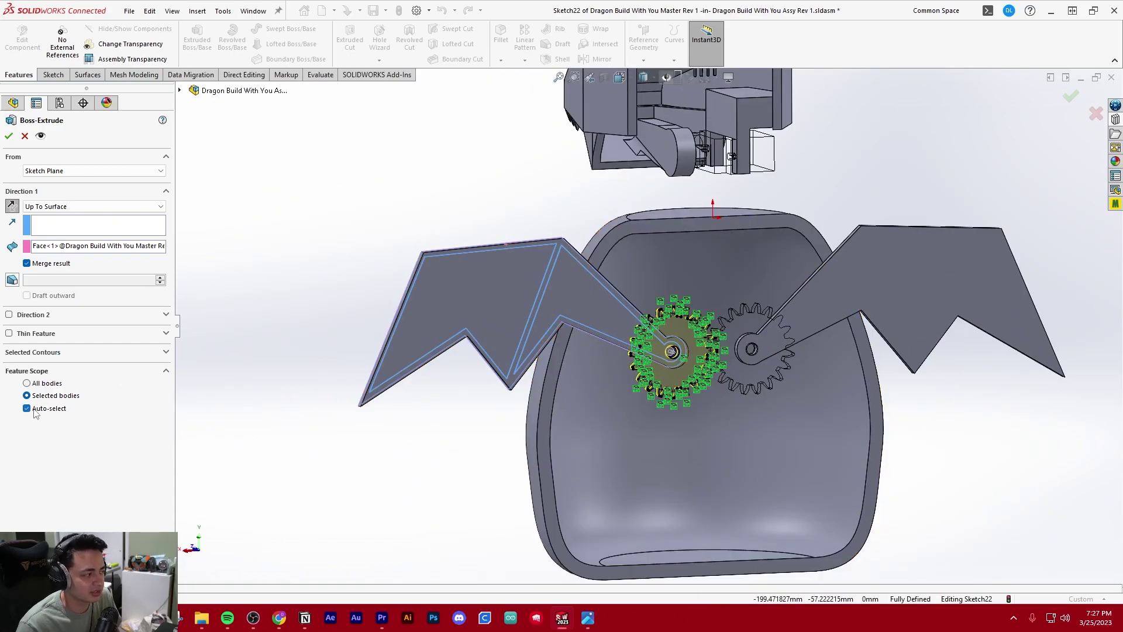
{"action": "left_click", "coordinate": [34, 410]}
{"action": "middle_click_drag", "start_coordinate": [539, 433], "coordinate": [572, 423]}
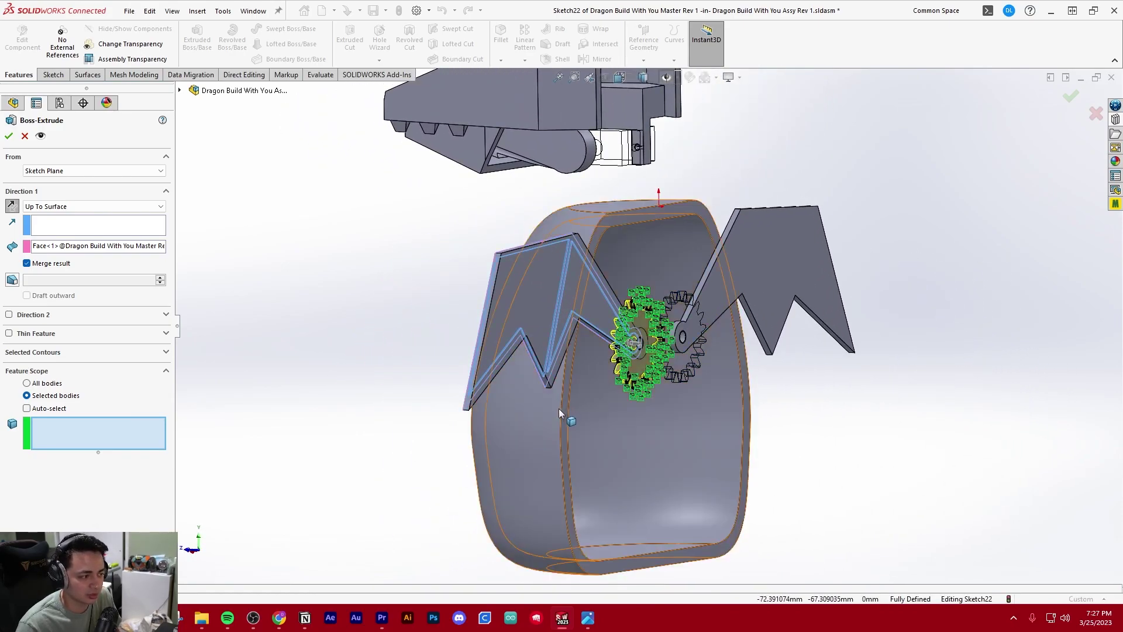
{"action": "scroll", "coordinate": [634, 401], "scroll_direction": "down", "scroll_amount": 2}
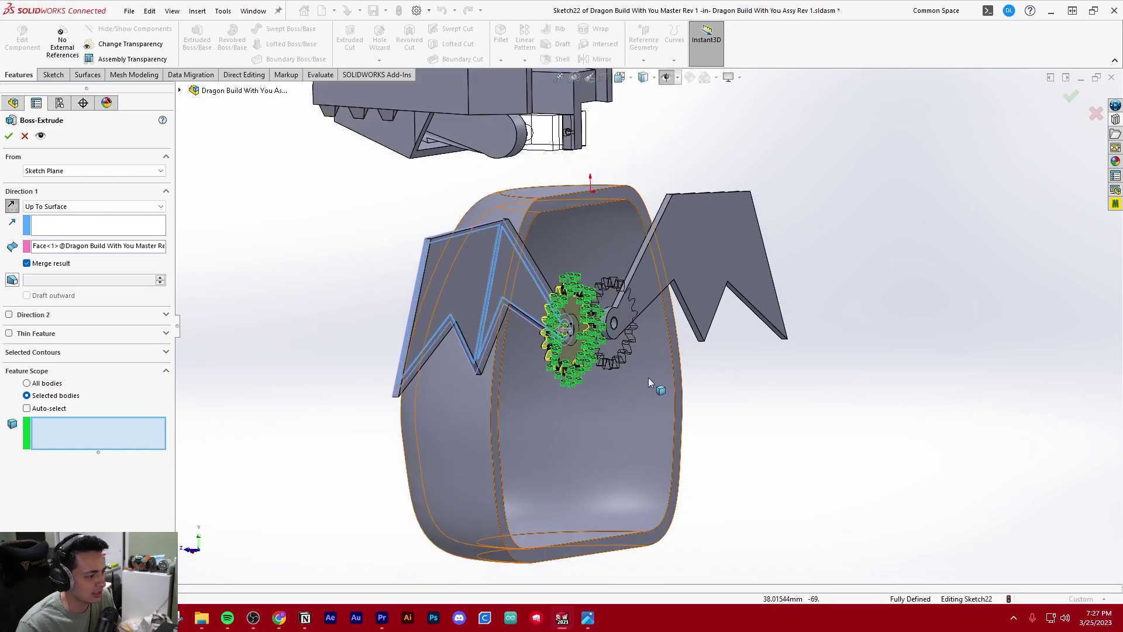
{"action": "scroll", "coordinate": [648, 377], "scroll_direction": "down", "scroll_amount": 2}
{"action": "left_click", "coordinate": [27, 408]}
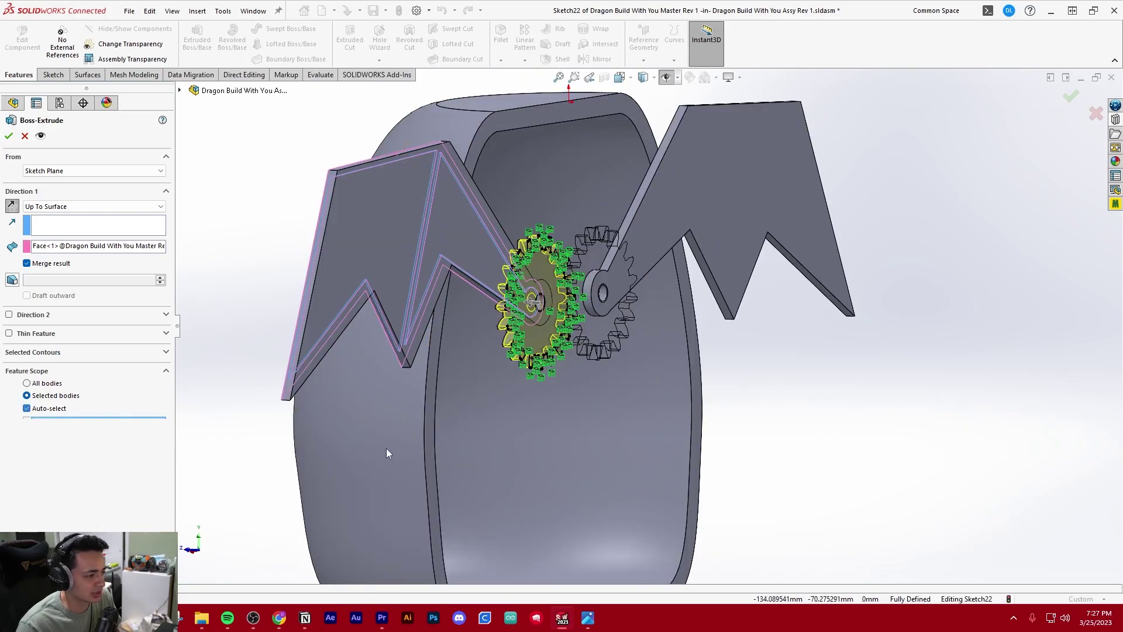
- Restrict the extrusion's feature scope to the left wing body, without auto-select, and complete the merged gear extrusion
{"action": "scroll", "coordinate": [479, 423], "scroll_direction": "up", "scroll_amount": 3}
{"action": "left_click", "coordinate": [573, 271]}
{"action": "scroll", "coordinate": [621, 240], "scroll_direction": "down", "scroll_amount": 2}
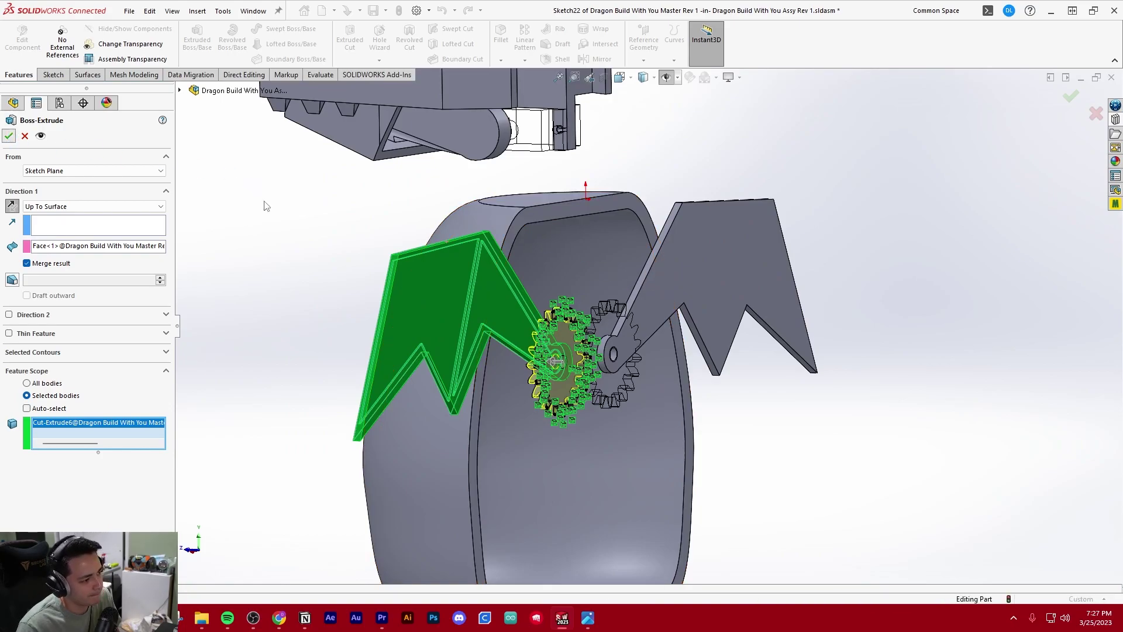
{"action": "key", "text": "Return"}
{"action": "middle_click_drag", "start_coordinate": [466, 334], "coordinate": [370, 319]}
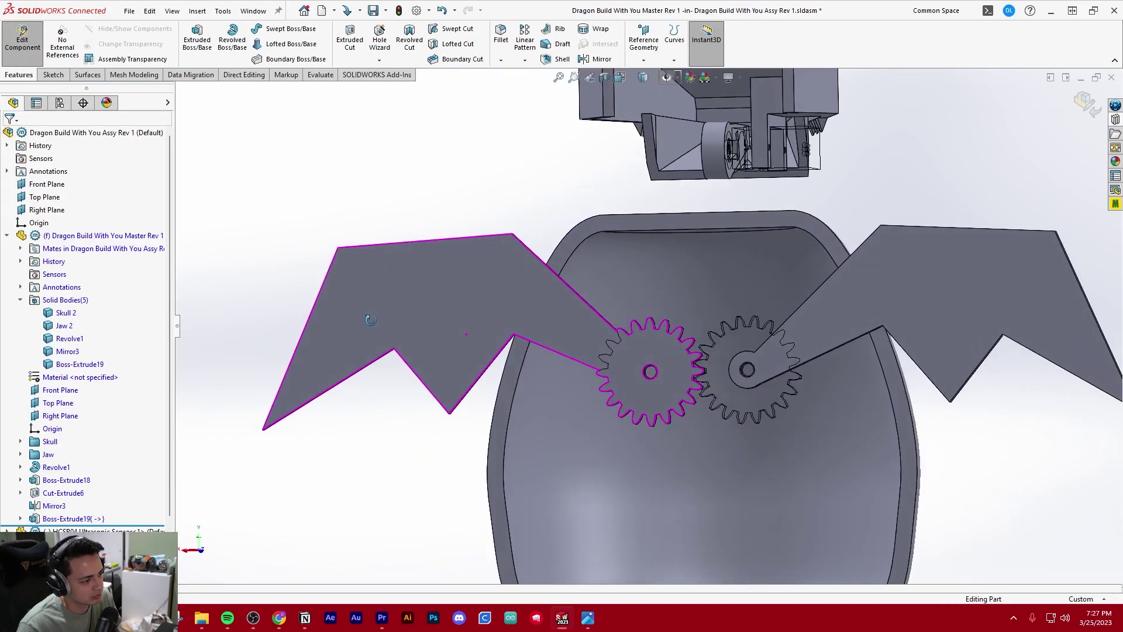
{"action": "scroll", "coordinate": [643, 348], "scroll_direction": "down", "scroll_amount": 4}
{"action": "middle_click_drag", "start_coordinate": [572, 280], "coordinate": [561, 346]}
{"action": "scroll", "coordinate": [557, 346], "scroll_direction": "up", "scroll_amount": 5}
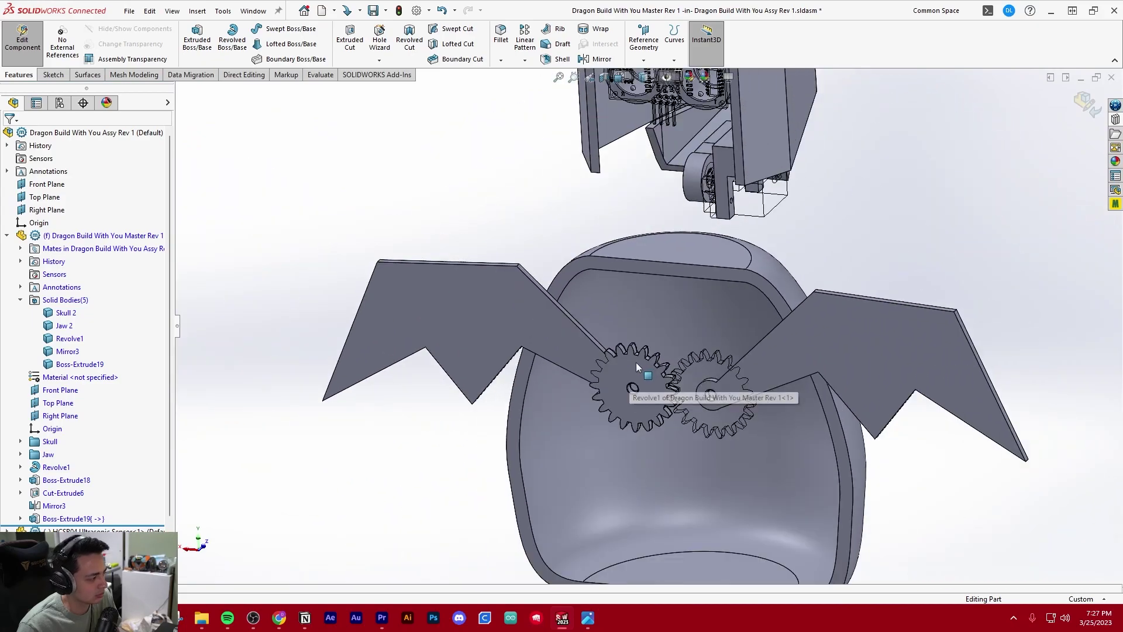
- Start a new sketch on the flat face of the right wing
{"action": "scroll", "coordinate": [650, 323], "scroll_direction": "up", "scroll_amount": 4}
{"action": "middle_click_drag", "start_coordinate": [651, 332], "coordinate": [690, 322]}
{"action": "scroll", "coordinate": [725, 336], "scroll_direction": "down", "scroll_amount": 4}
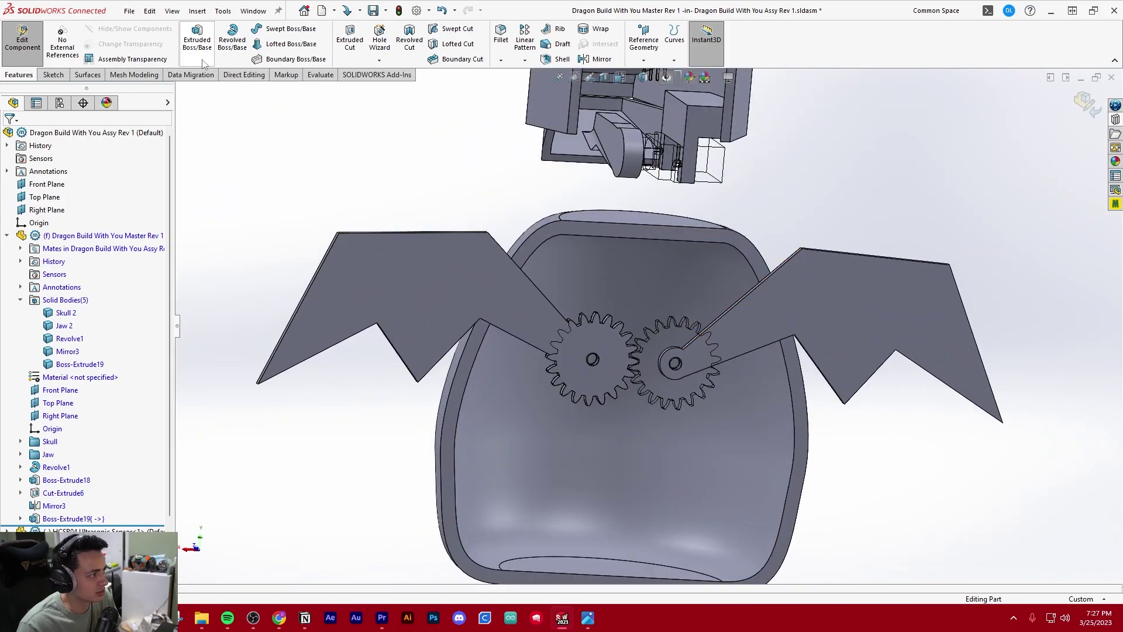
{"action": "left_click", "coordinate": [56, 75]}
{"action": "left_click", "coordinate": [192, 35]}
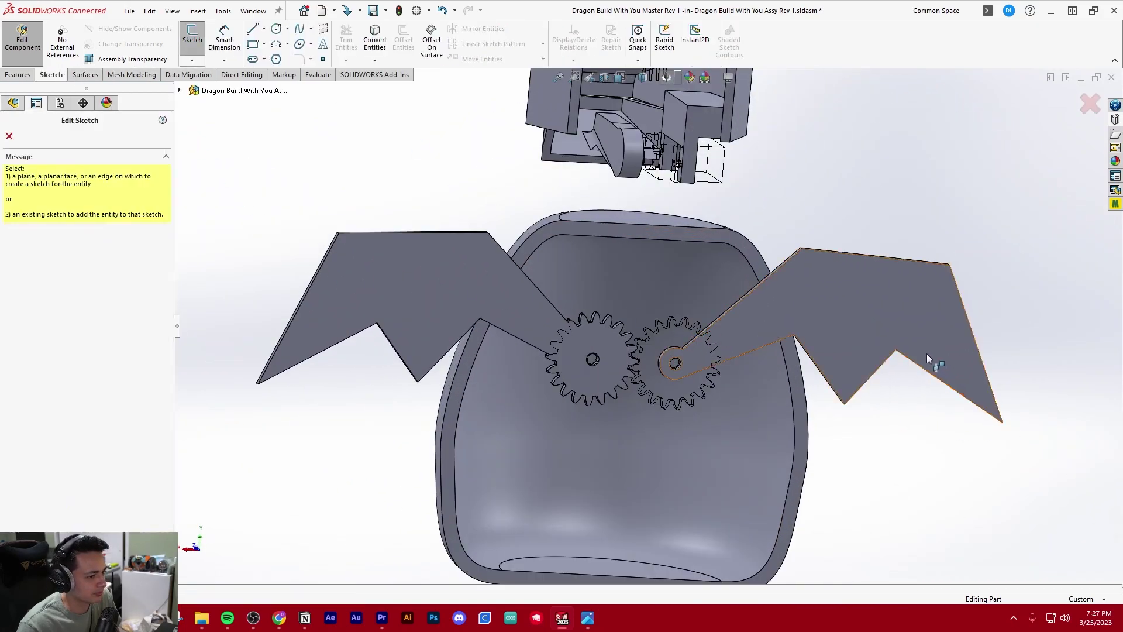
{"action": "left_click", "coordinate": [890, 328]}
{"action": "scroll", "coordinate": [721, 376], "scroll_direction": "up", "scroll_amount": 3}
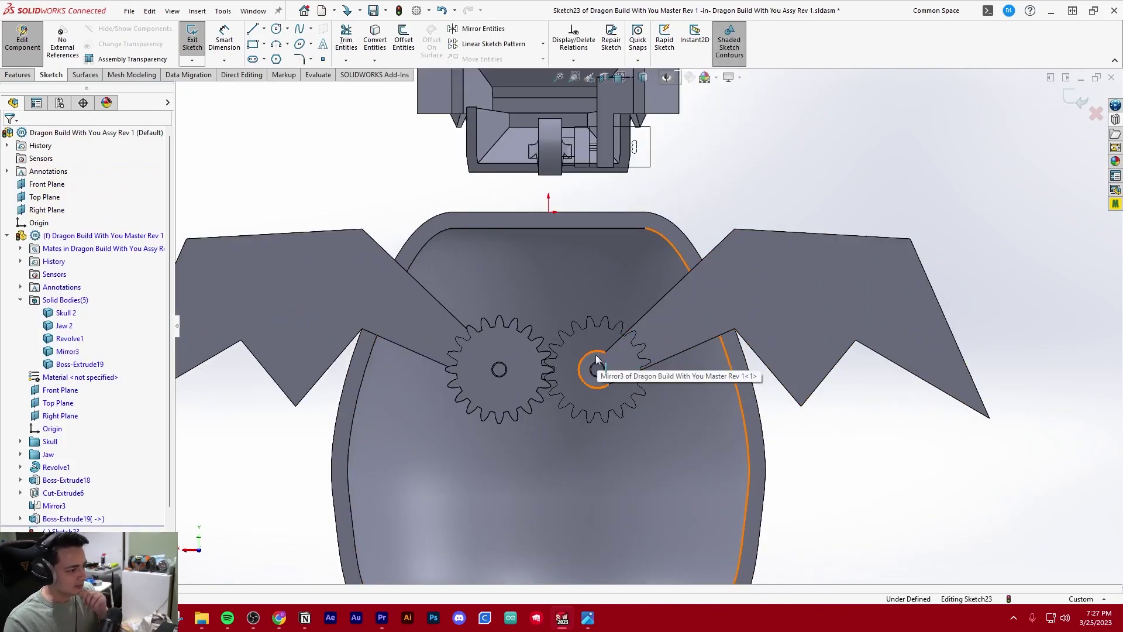
{"action": "scroll", "coordinate": [544, 353], "scroll_direction": "up", "scroll_amount": 2}
{"action": "scroll", "coordinate": [707, 354], "scroll_direction": "down", "scroll_amount": 3}
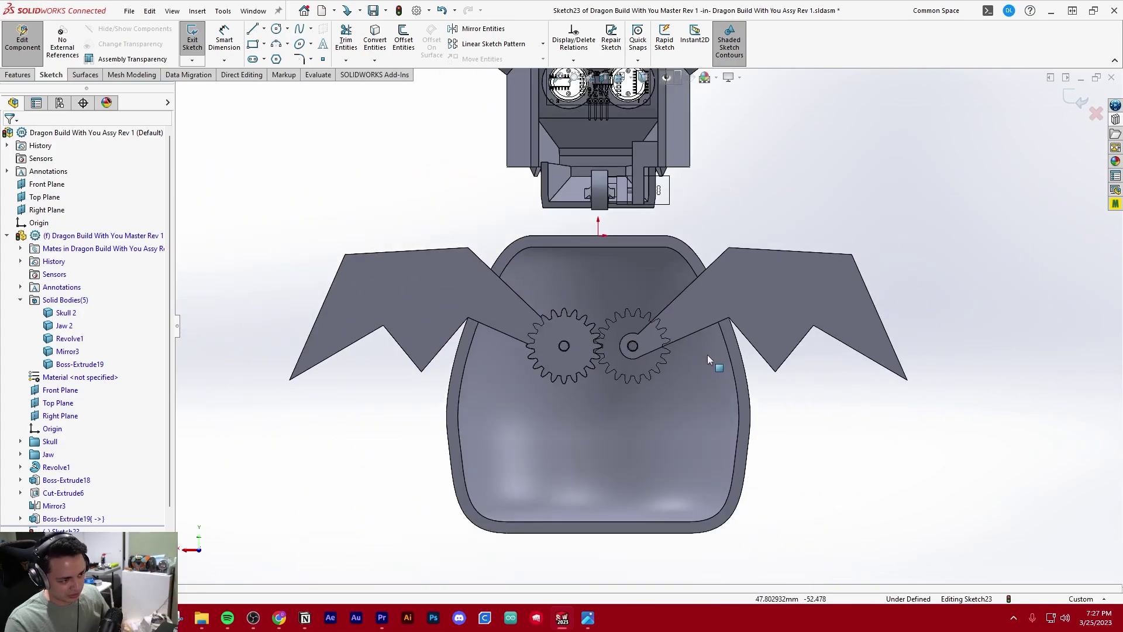
{"action": "scroll", "coordinate": [773, 287], "scroll_direction": "up", "scroll_amount": 3}
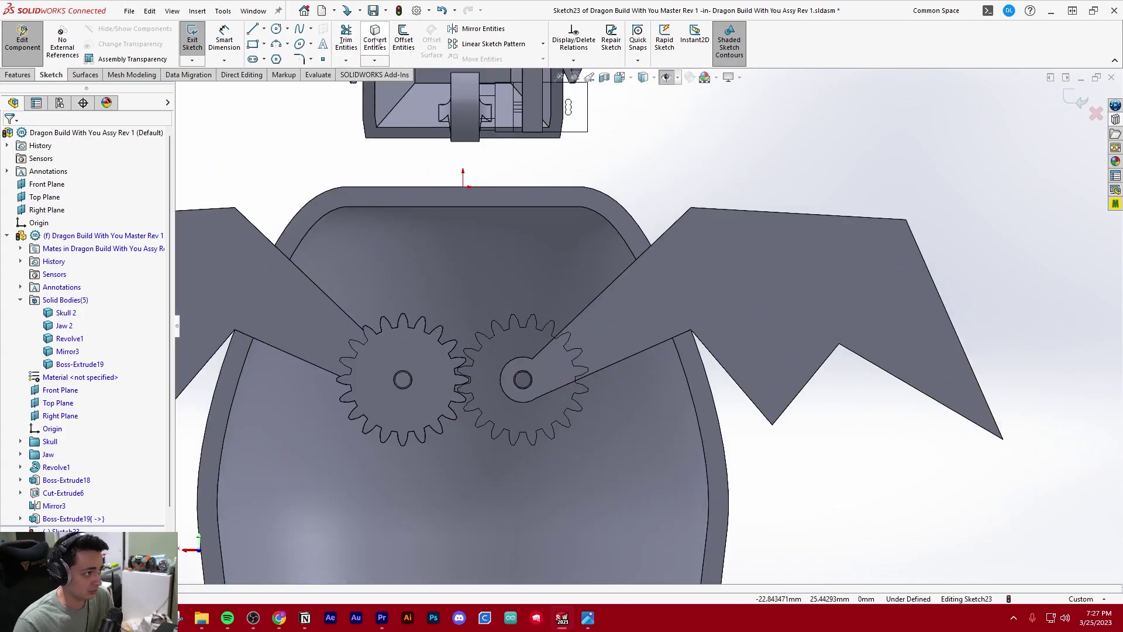
- Convert the face outline of the spur gear behind the right wing's hub into sketch entities
{"action": "left_click", "coordinate": [374, 41]}
{"action": "right_click", "coordinate": [508, 345]}
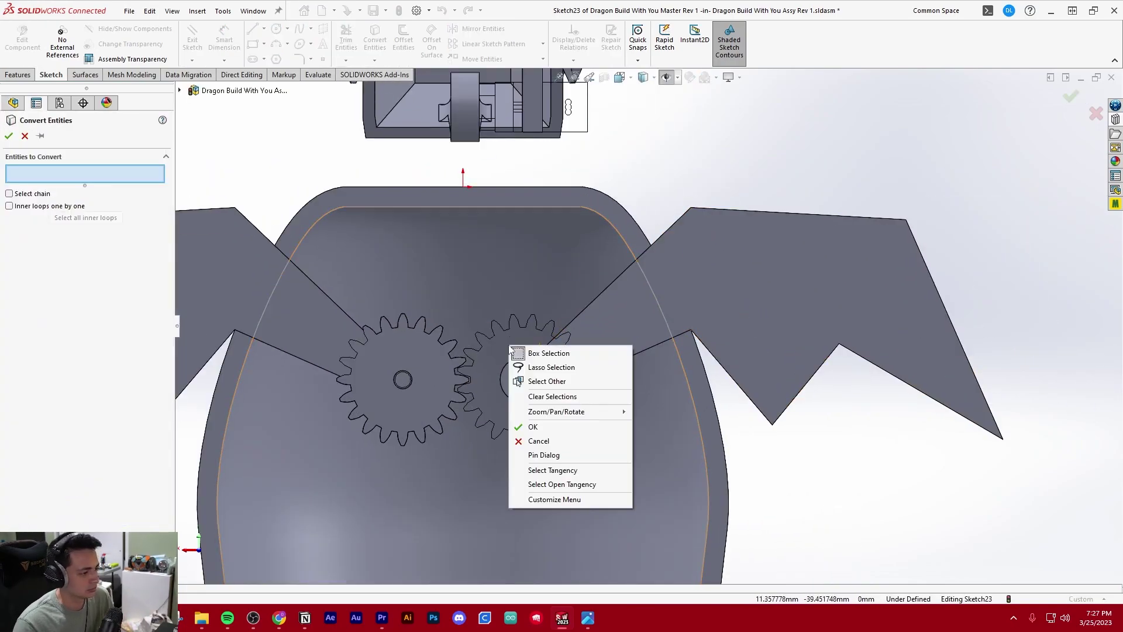
{"action": "left_click", "coordinate": [546, 380]}
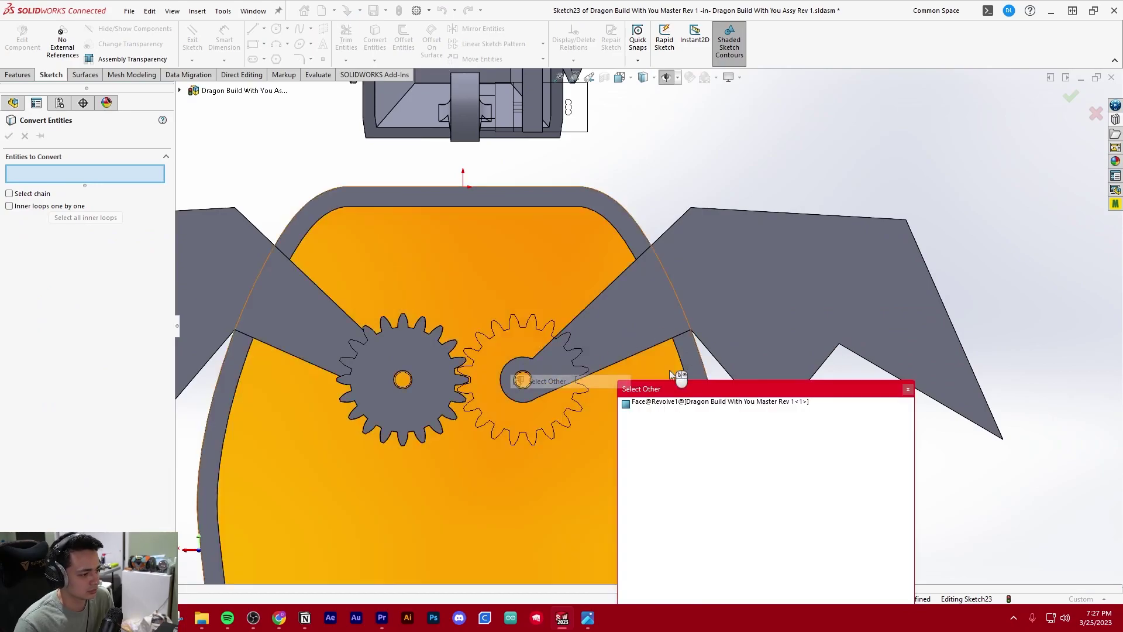
{"action": "left_click", "coordinate": [675, 413]}
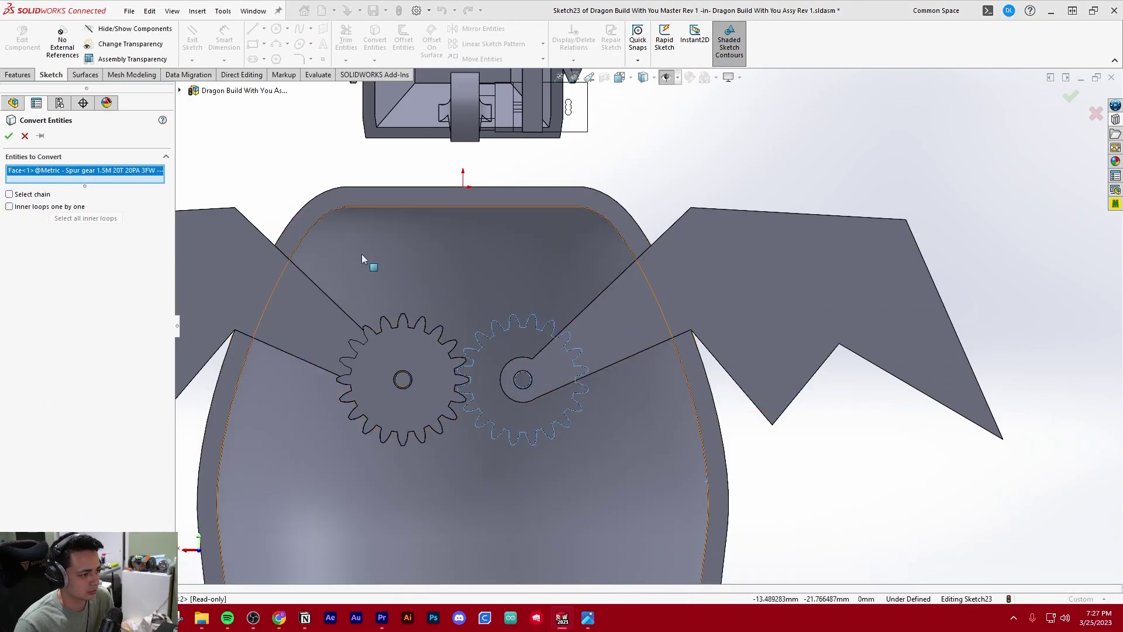
{"action": "left_click", "coordinate": [10, 136]}
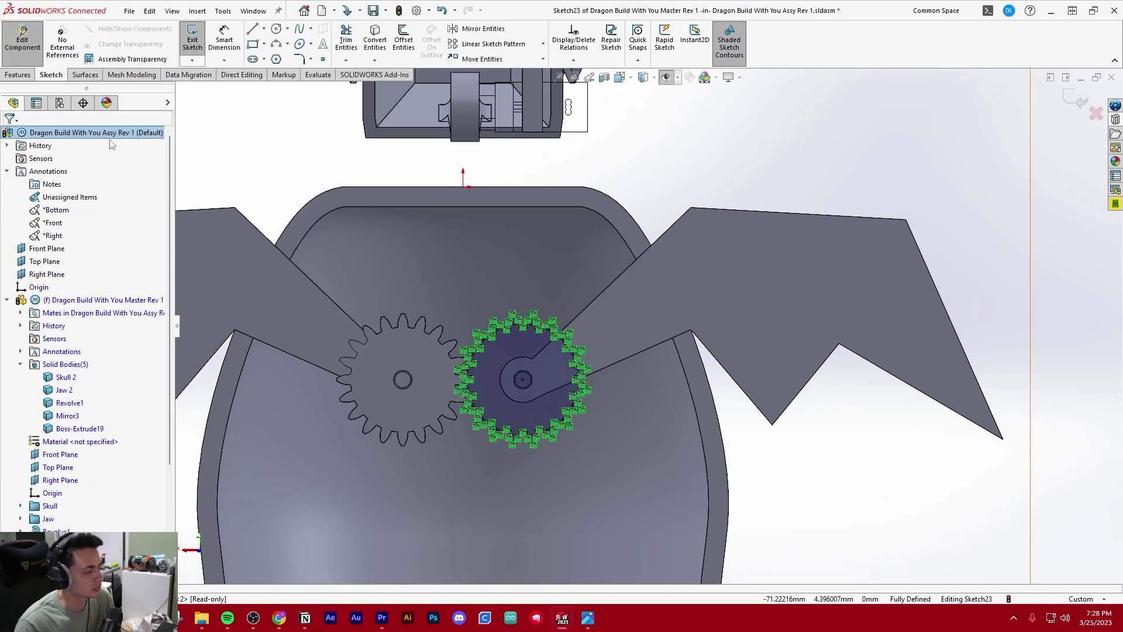
- Extrude the right gear profile with the Up To Surface end condition, ending at the right wing's opposite face, with the result merged
{"action": "left_click", "coordinate": [18, 75]}
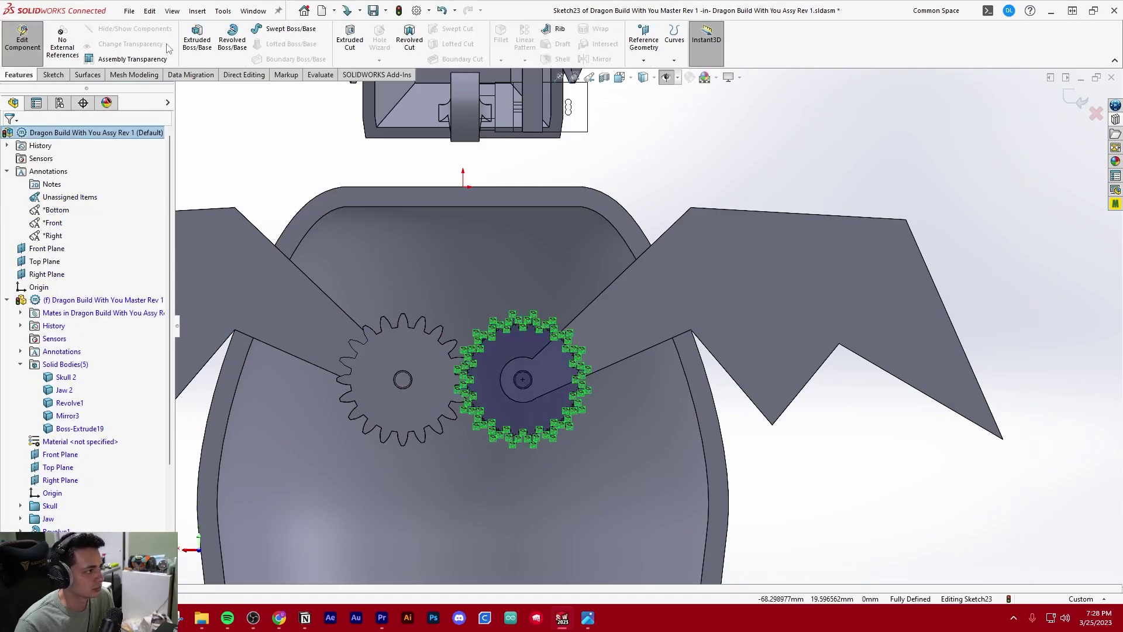
{"action": "scroll", "coordinate": [682, 289], "scroll_direction": "up", "scroll_amount": 3}
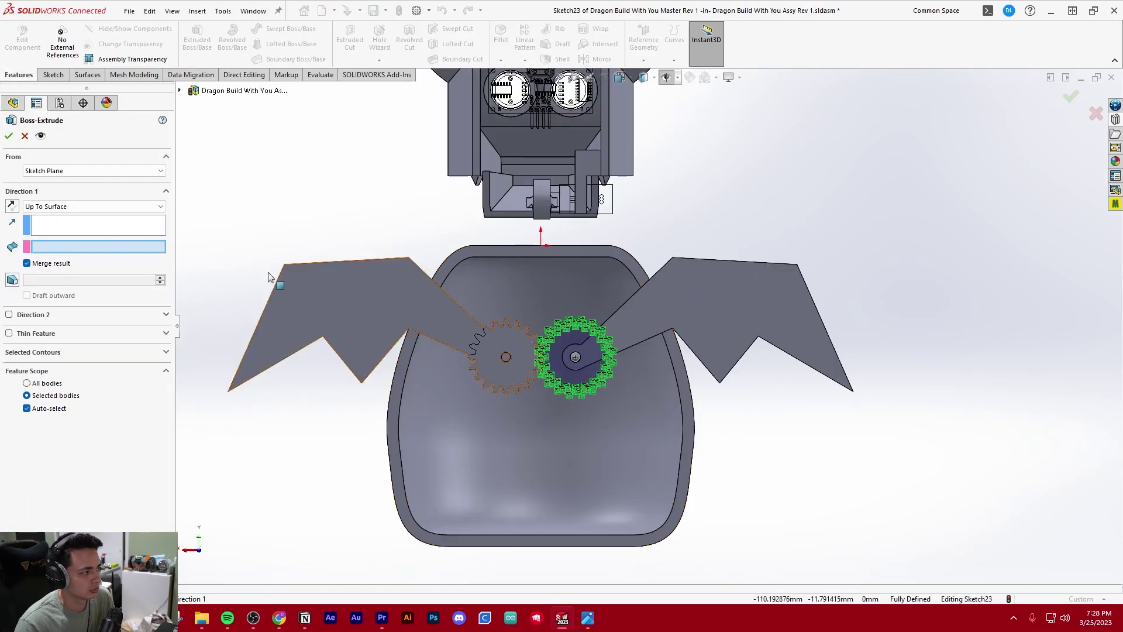
{"action": "middle_click_drag", "start_coordinate": [690, 293], "coordinate": [480, 292]}
{"action": "scroll", "coordinate": [598, 264], "scroll_direction": "down", "scroll_amount": 5}
{"action": "left_click", "coordinate": [602, 324]}
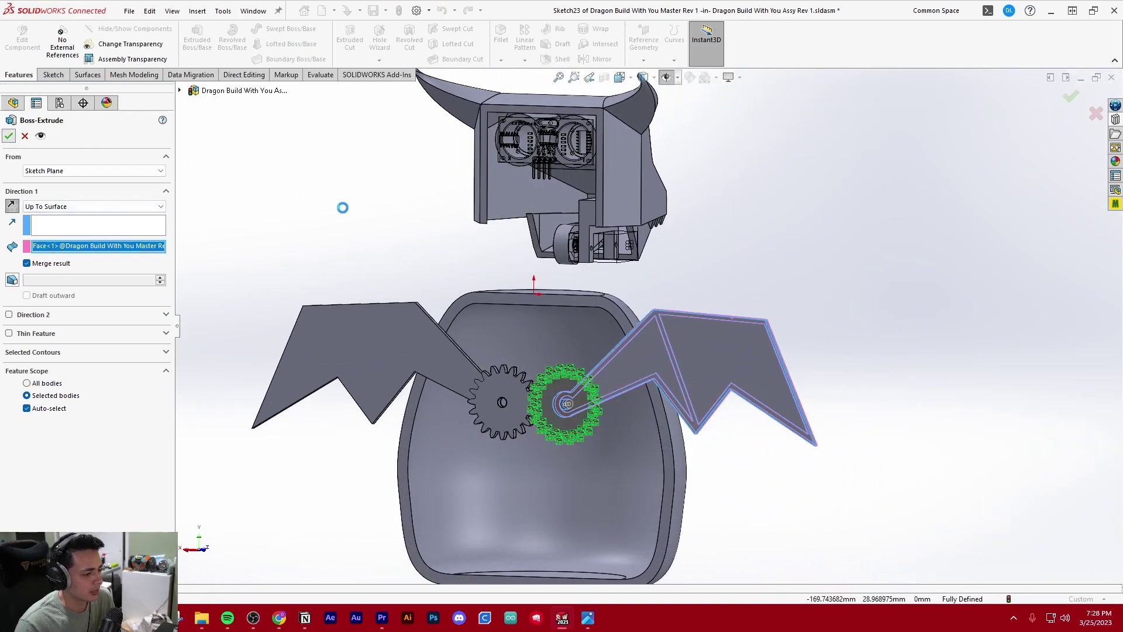
{"action": "key", "text": "Return"}
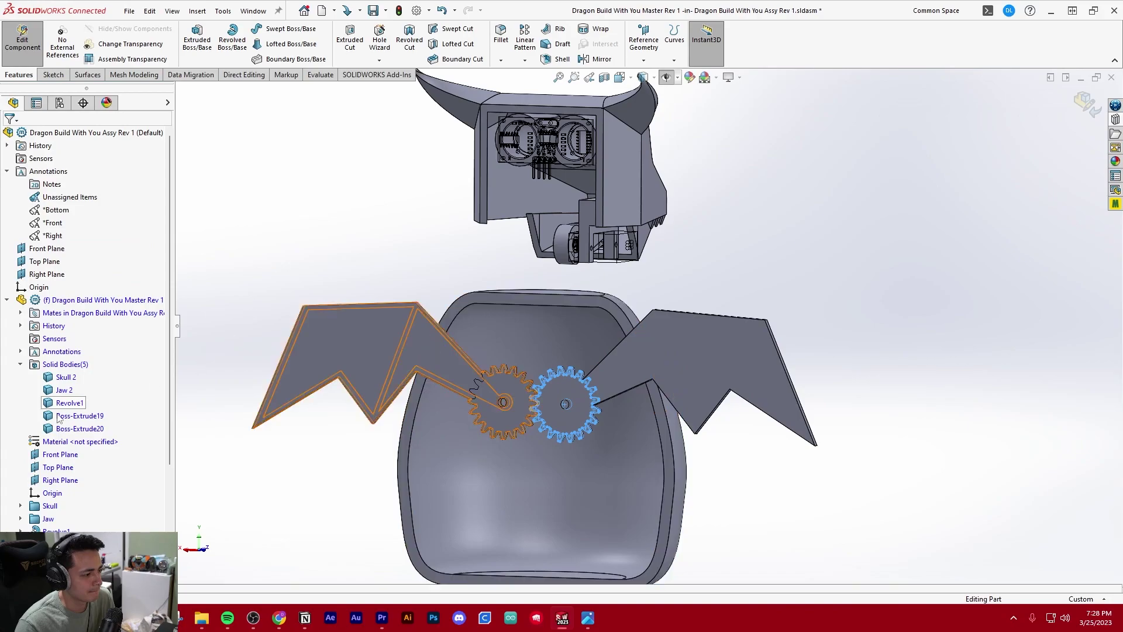
- Reopen the right gear extrusion's definition and check which body is selected in its feature scope
{"action": "left_click", "coordinate": [63, 466]}
{"action": "left_click", "coordinate": [76, 438]}
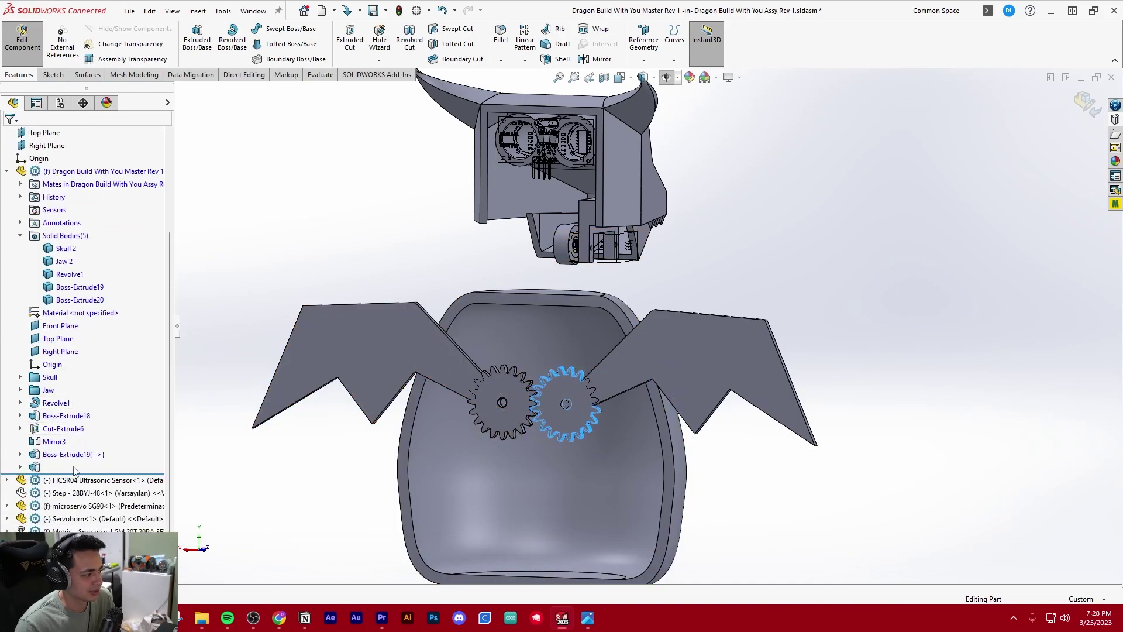
{"action": "left_click", "coordinate": [94, 429]}
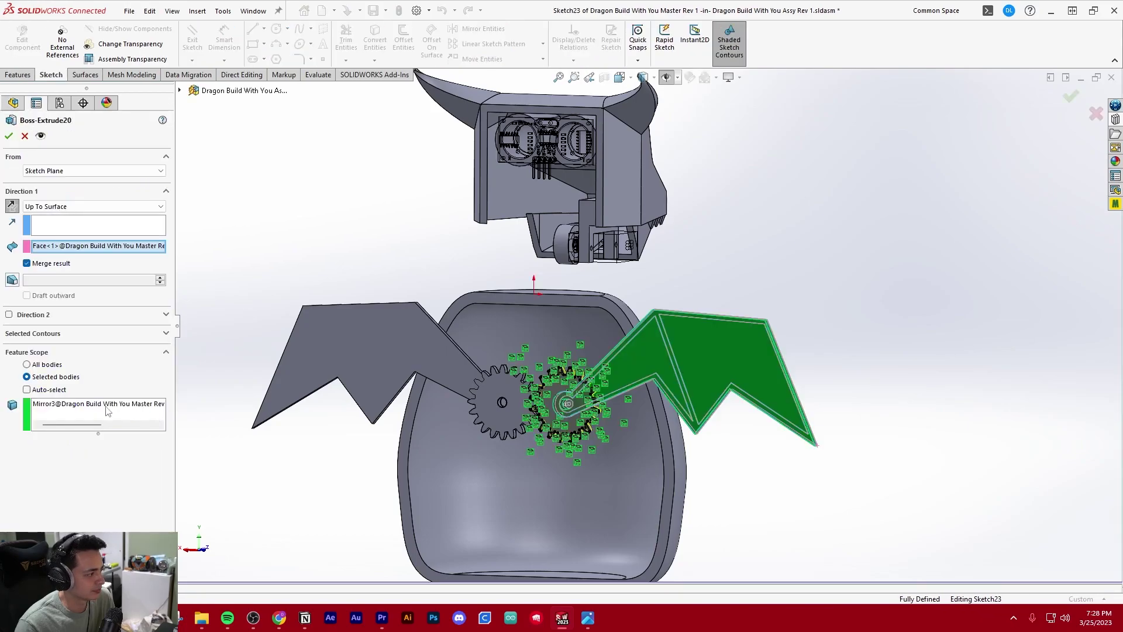
{"action": "left_click", "coordinate": [95, 405]}
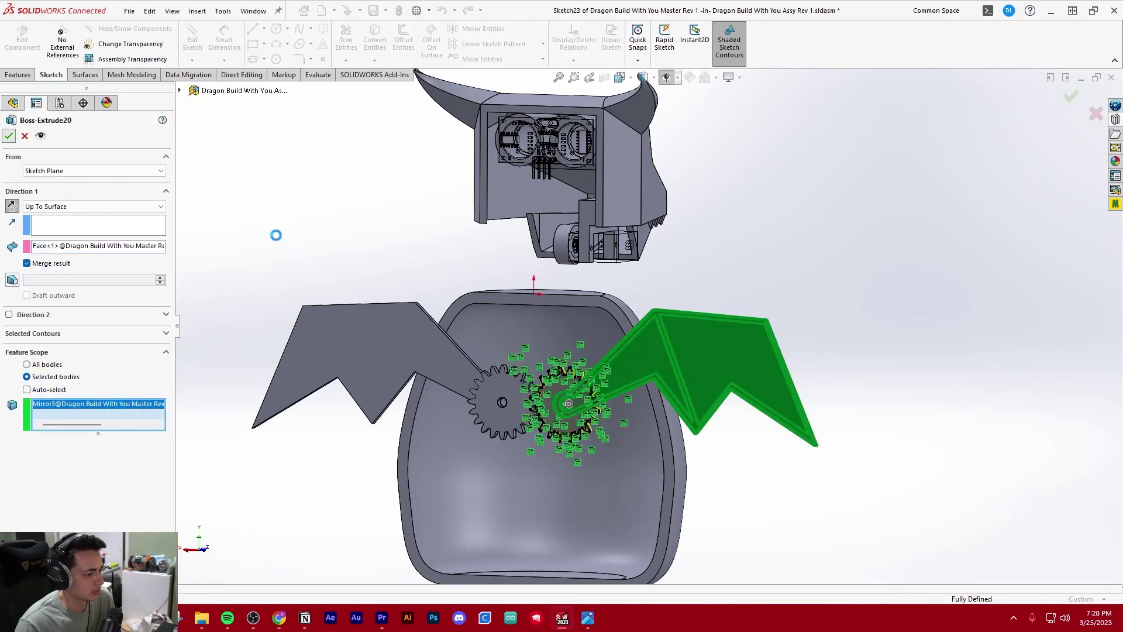
{"action": "key", "text": "Return"}
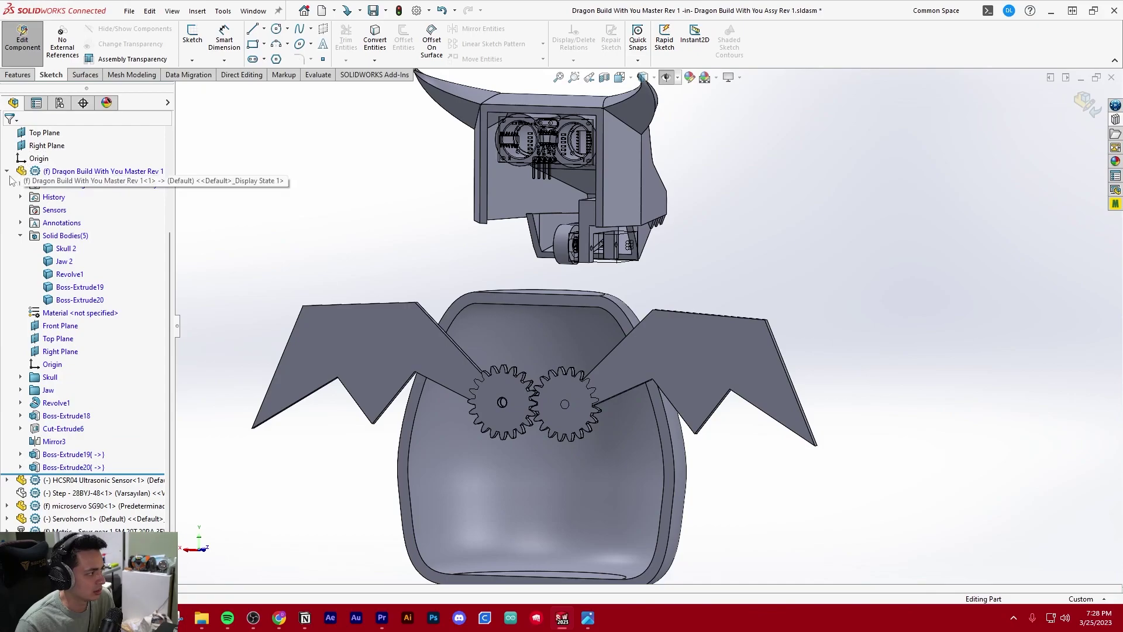
- Return to editing the assembly and hide both metric spur gear components
{"action": "left_click", "coordinate": [18, 47]}
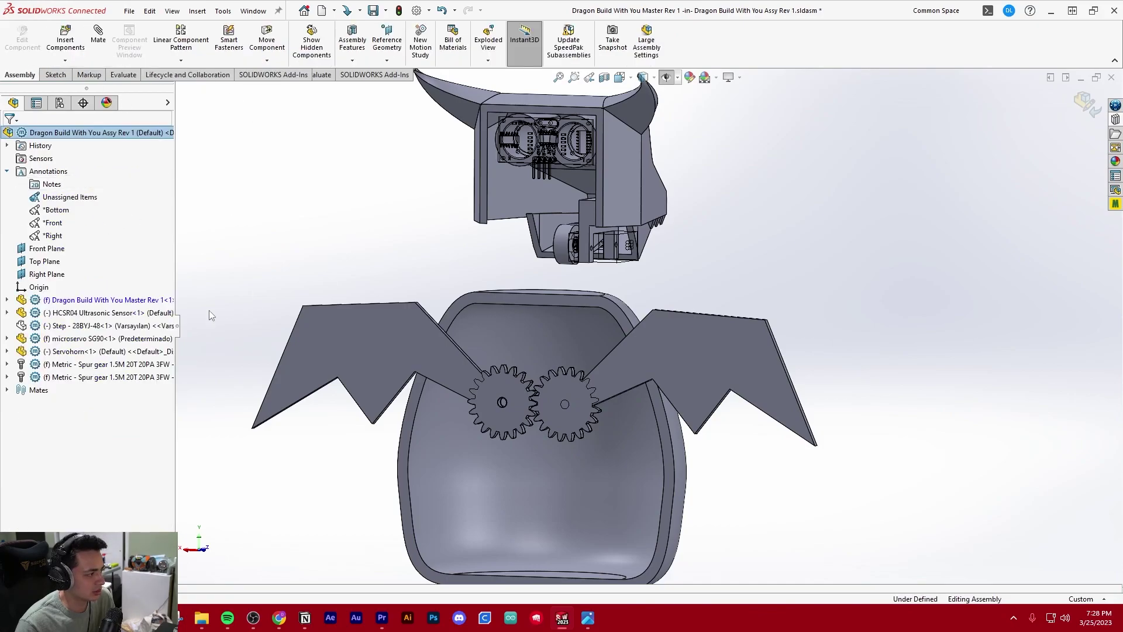
{"action": "left_click", "coordinate": [88, 365]}
{"action": "left_click", "coordinate": [88, 378], "text": "ctrl"}
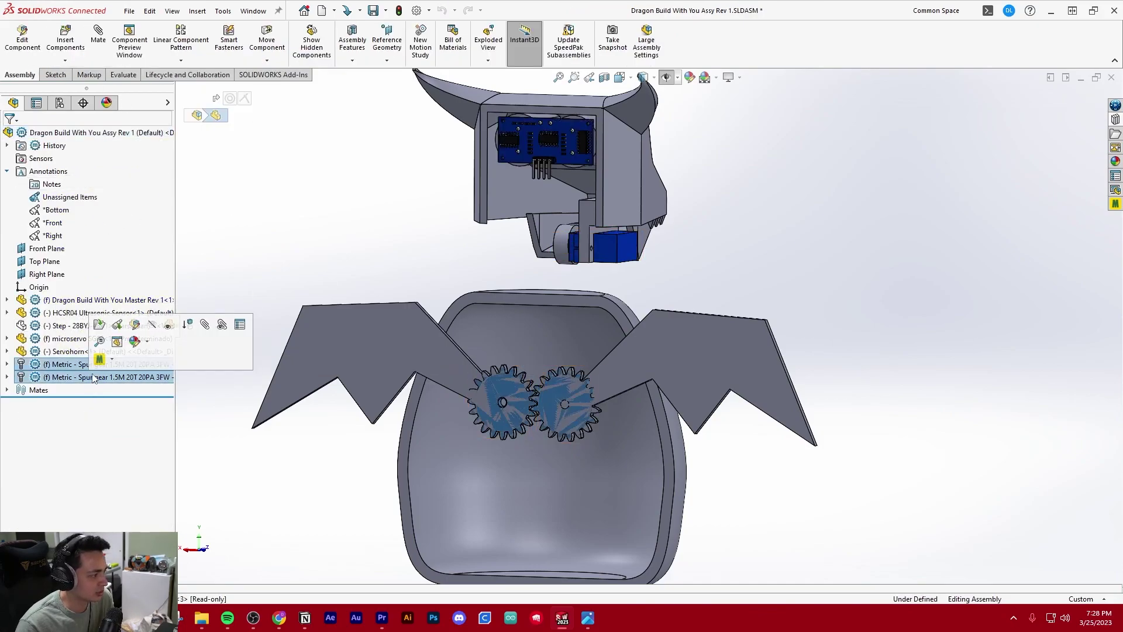
{"action": "left_click", "coordinate": [146, 327]}
{"action": "middle_click_drag", "start_coordinate": [362, 229], "coordinate": [374, 228]}
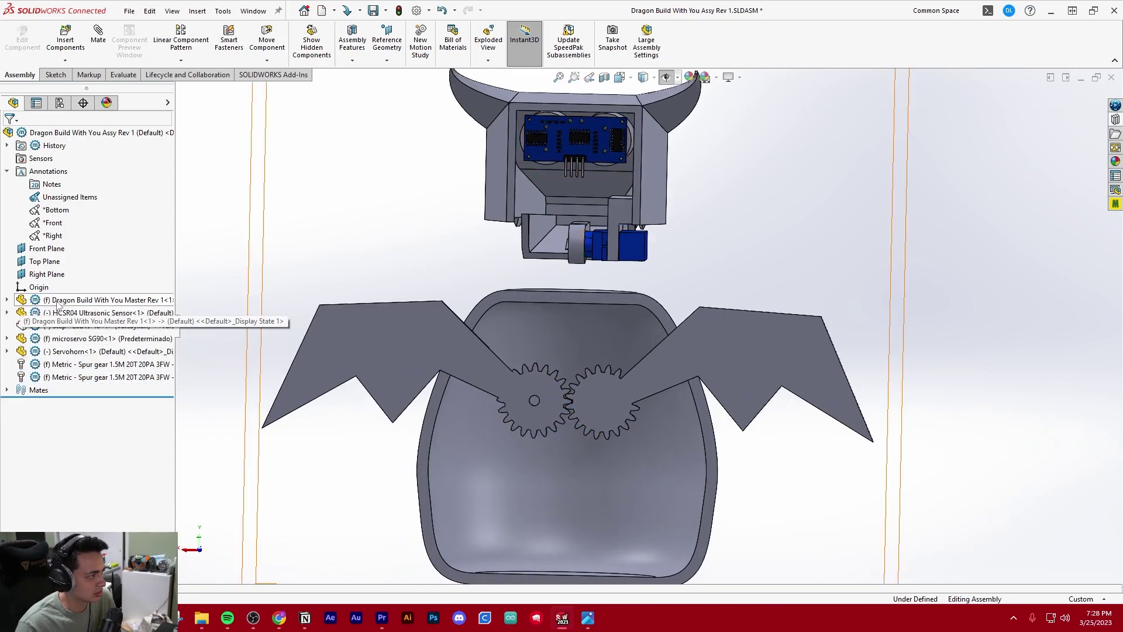
- Edit the master part in context, convert the right hub's hole edge into the right gear extrusion's sketch, and rebuild it
{"action": "left_click", "coordinate": [70, 300]}
{"action": "left_click", "coordinate": [22, 38]}
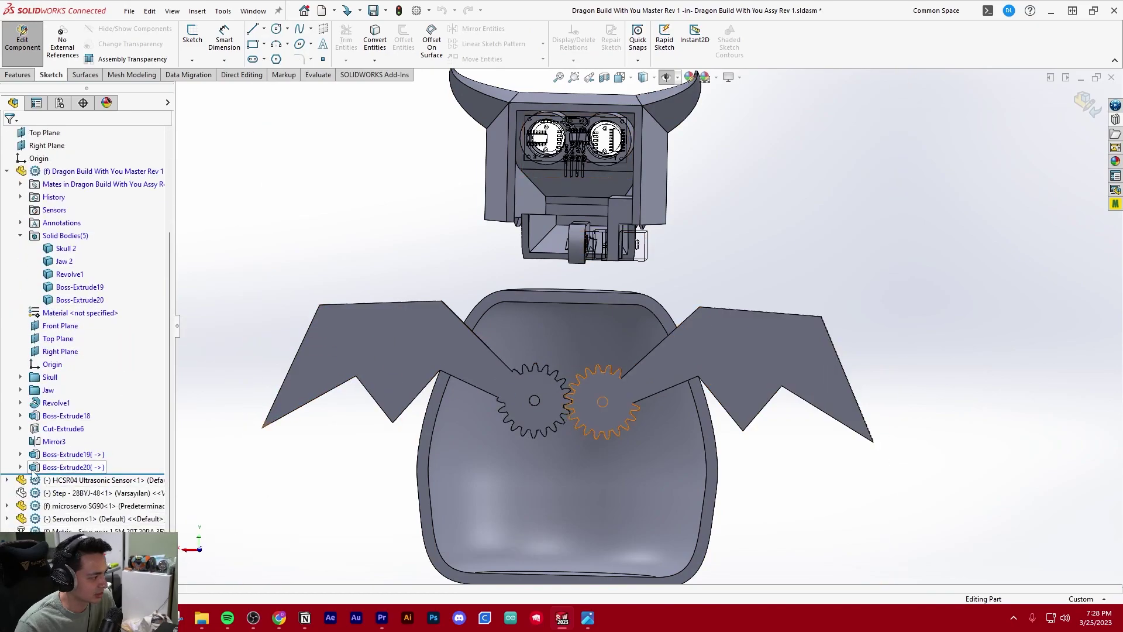
{"action": "left_click", "coordinate": [69, 482]}
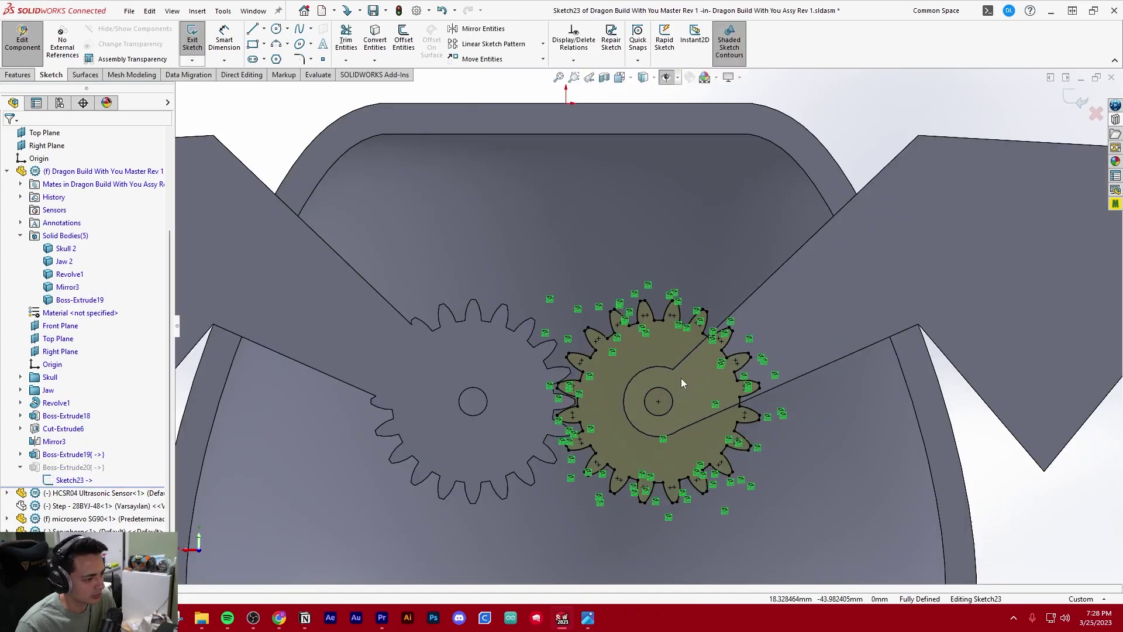
{"action": "left_click", "coordinate": [375, 43]}
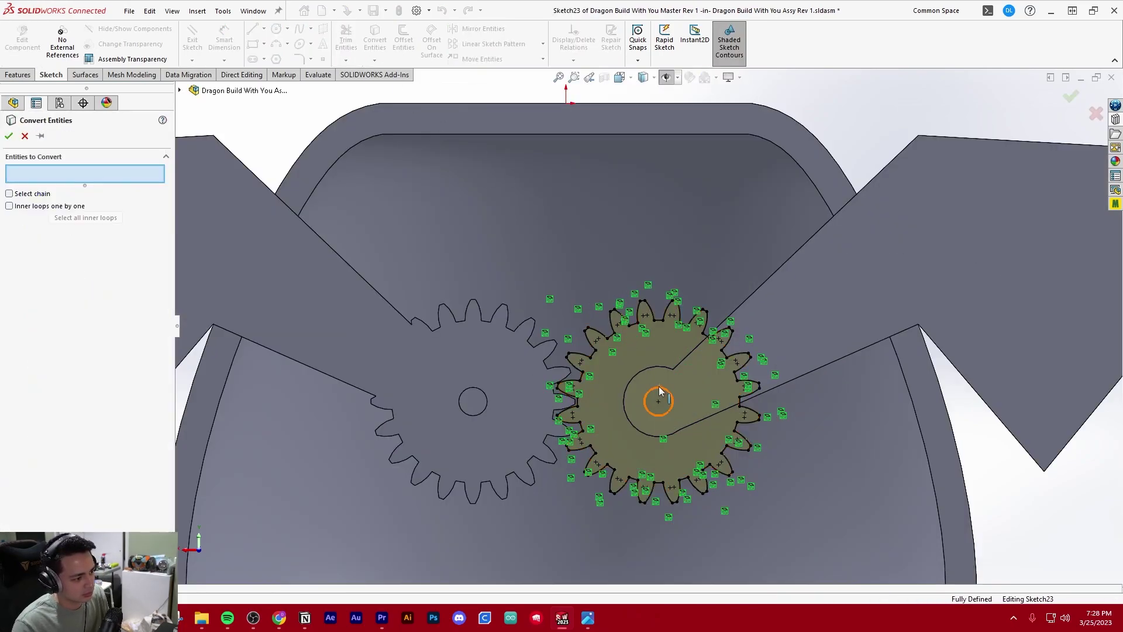
{"action": "left_click", "coordinate": [738, 379]}
{"action": "key", "text": "Return"}
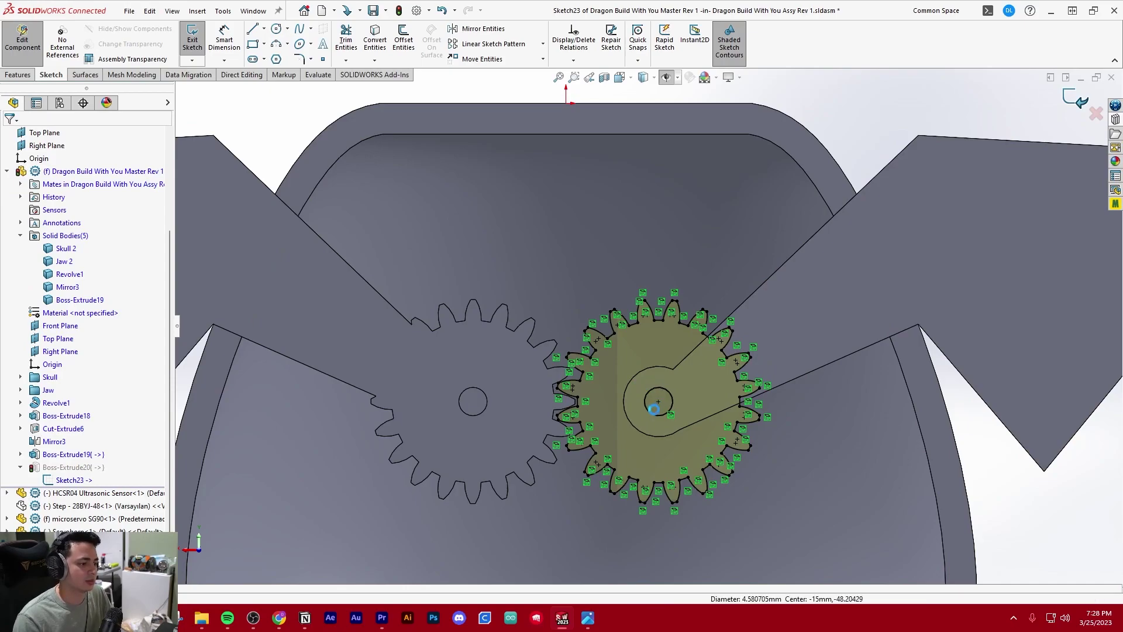
{"action": "key", "text": "ctrl+b"}
{"action": "scroll", "coordinate": [705, 377], "scroll_direction": "up", "scroll_amount": 5}
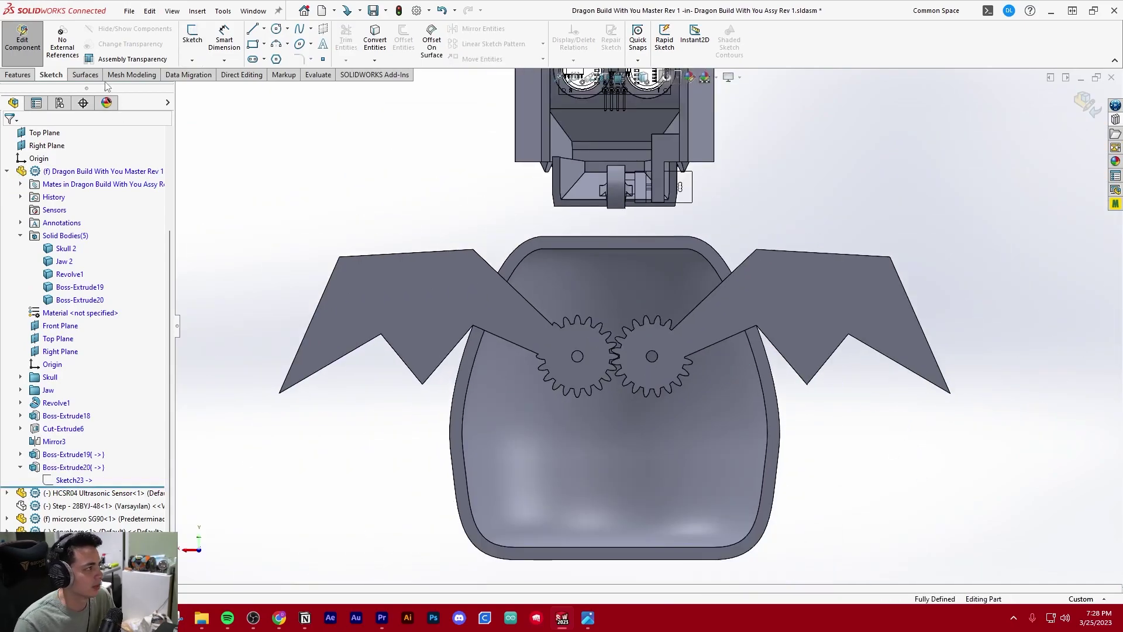
- Return to editing the assembly, save it, and inspect the meshing gear teeth of the two wings
{"action": "left_click", "coordinate": [22, 39]}
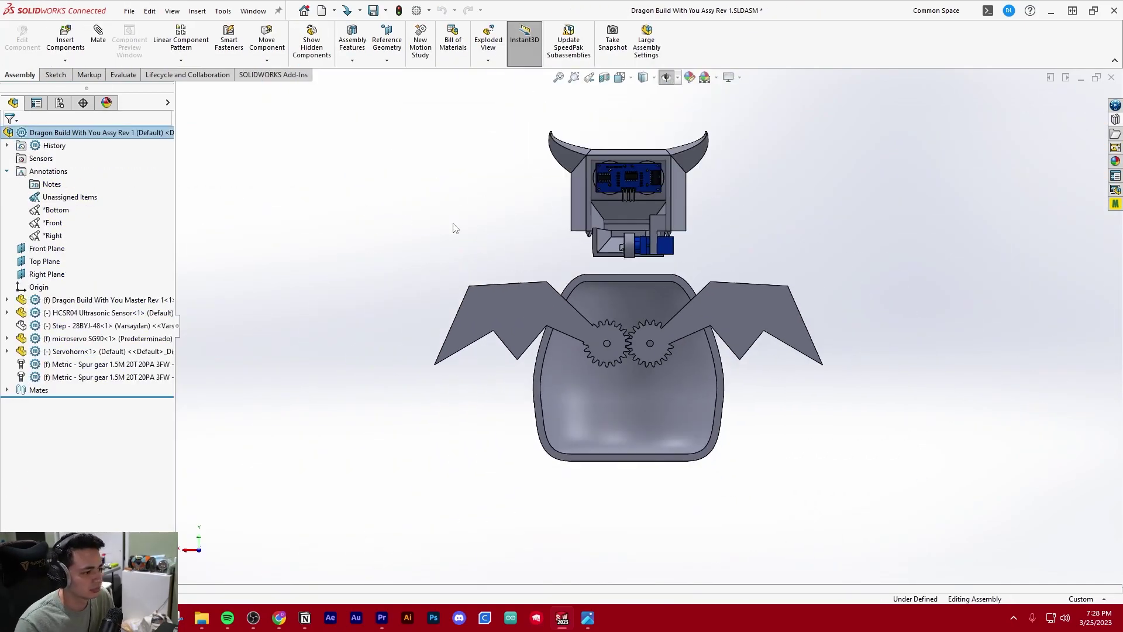
{"action": "scroll", "coordinate": [672, 288], "scroll_direction": "down", "scroll_amount": 2}
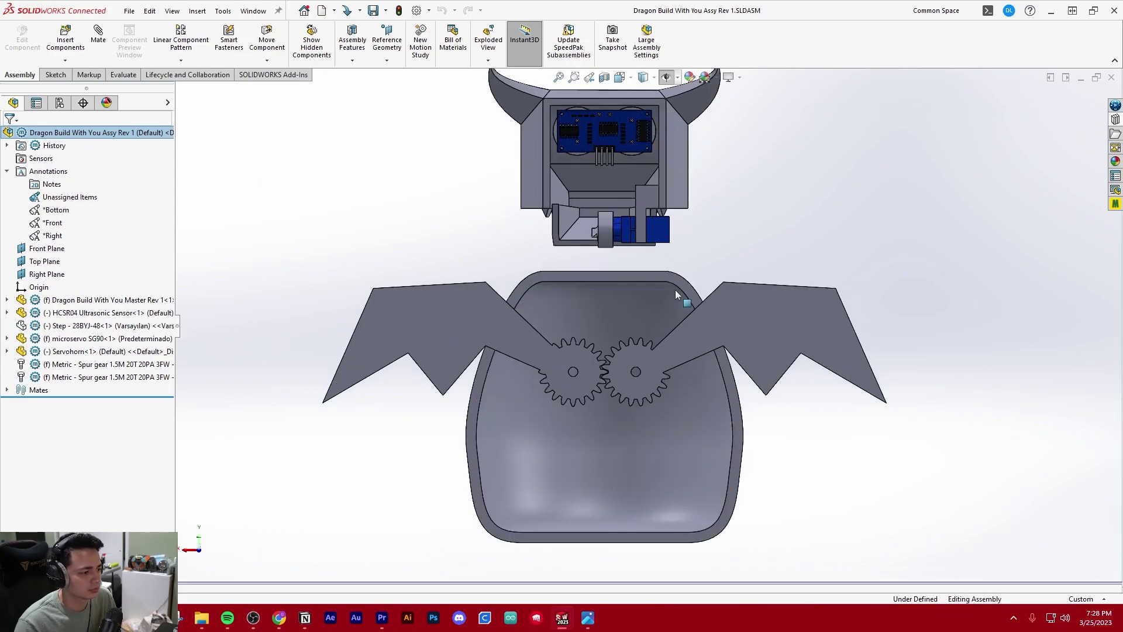
{"action": "scroll", "coordinate": [643, 372], "scroll_direction": "down", "scroll_amount": 5}
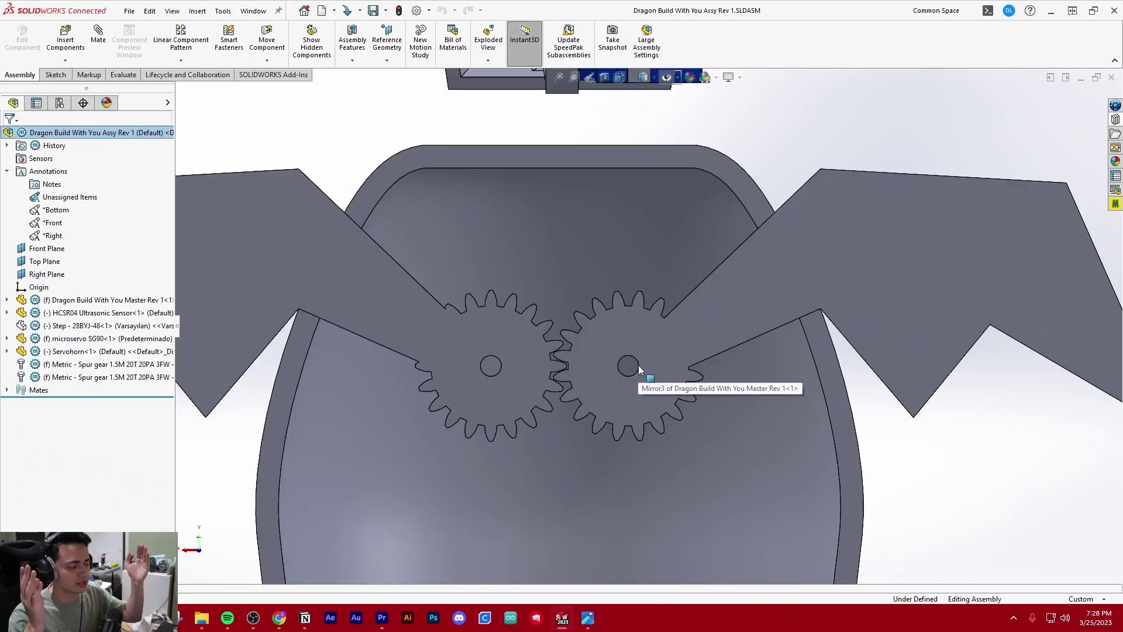
{"action": "scroll", "coordinate": [632, 363], "scroll_direction": "up", "scroll_amount": 3}
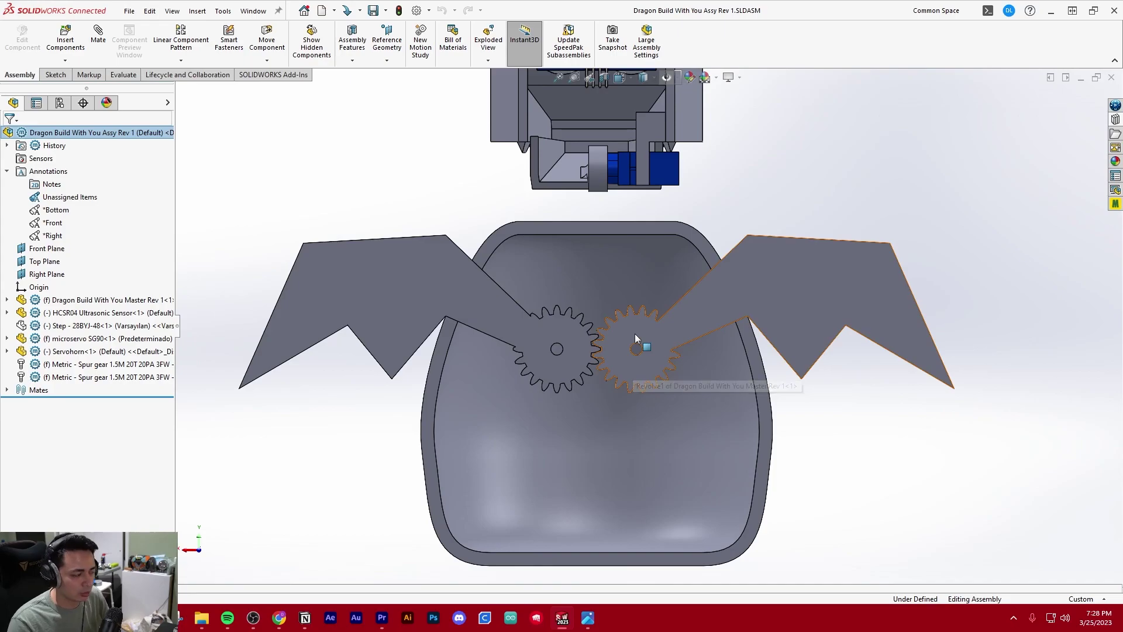
{"action": "scroll", "coordinate": [645, 310], "scroll_direction": "up", "scroll_amount": 3}
{"action": "scroll", "coordinate": [742, 293], "scroll_direction": "down", "scroll_amount": 3}
- Switch to the Dragon Build With You Master Rev 1 part and apply a planar section view that cuts lengthwise through the head and body
{"action": "left_click", "coordinate": [253, 11]}
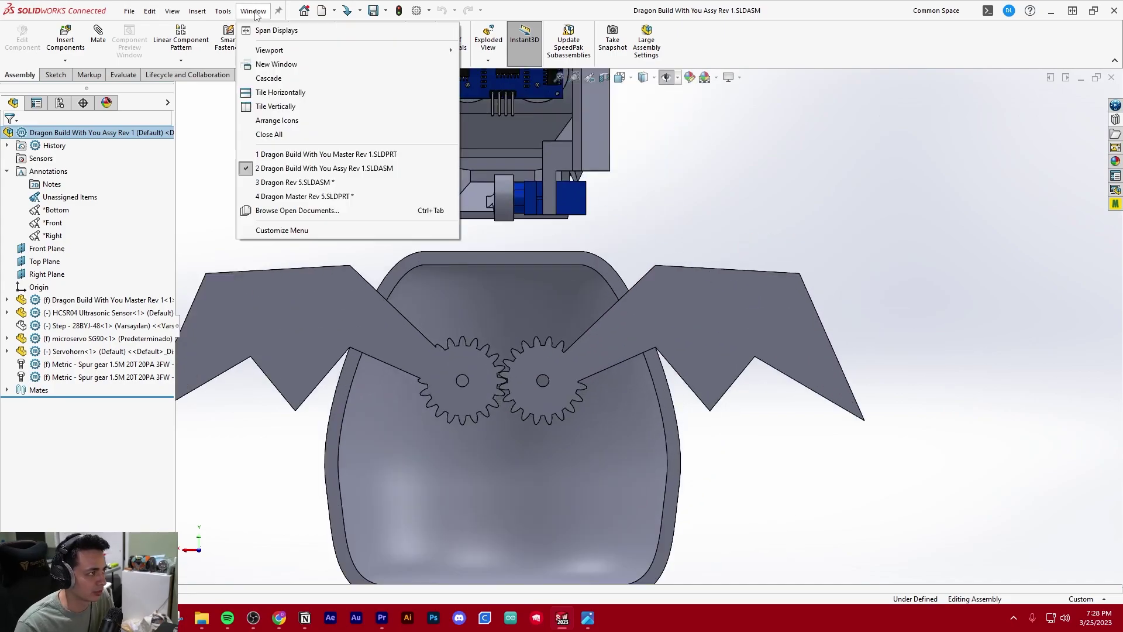
{"action": "left_click", "coordinate": [326, 154]}
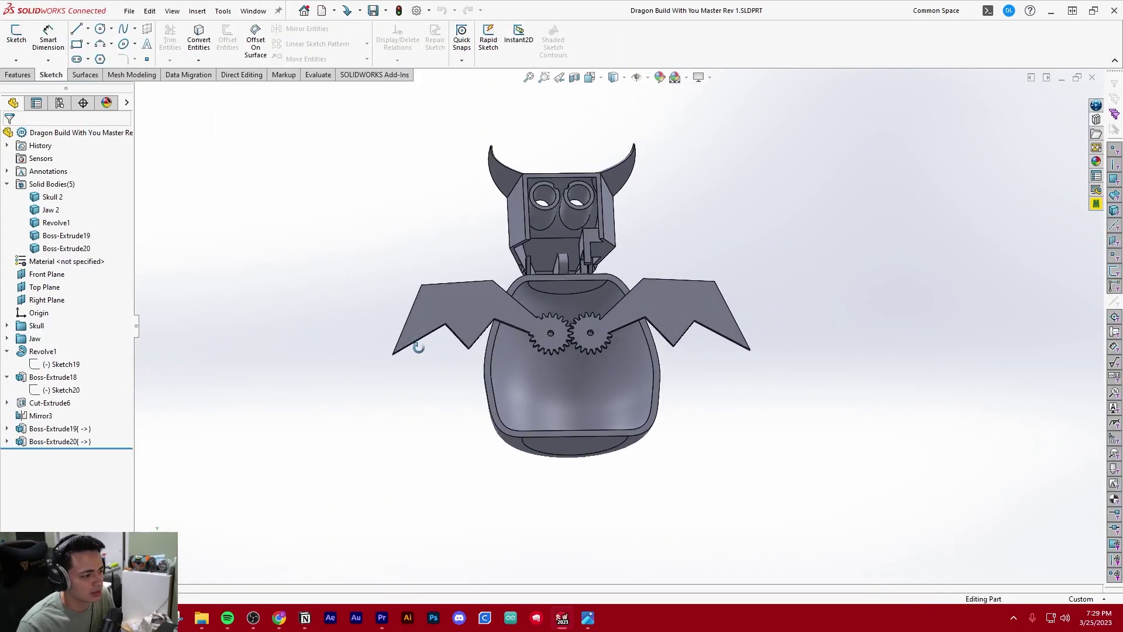
{"action": "scroll", "coordinate": [652, 331], "scroll_direction": "down", "scroll_amount": 3}
{"action": "middle_click_drag", "start_coordinate": [582, 326], "coordinate": [483, 383]}
{"action": "scroll", "coordinate": [585, 364], "scroll_direction": "down", "scroll_amount": 1}
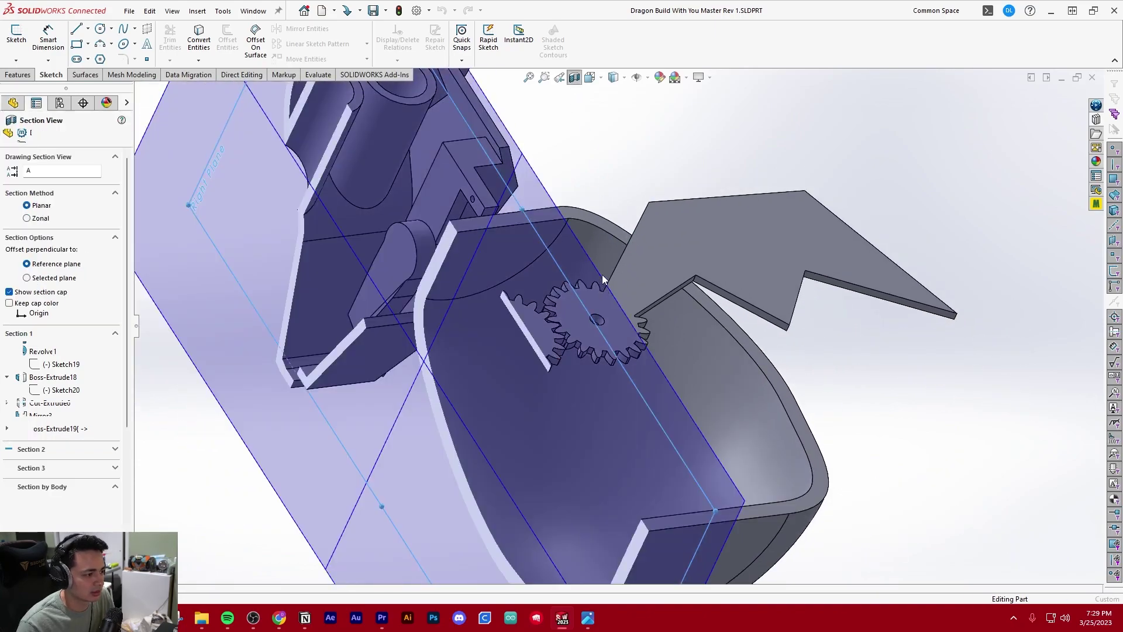
{"action": "key", "text": "Return"}
- Start a new sketch on the flat rim face of the dragon's hollow body
{"action": "scroll", "coordinate": [605, 276], "scroll_direction": "down", "scroll_amount": 4}
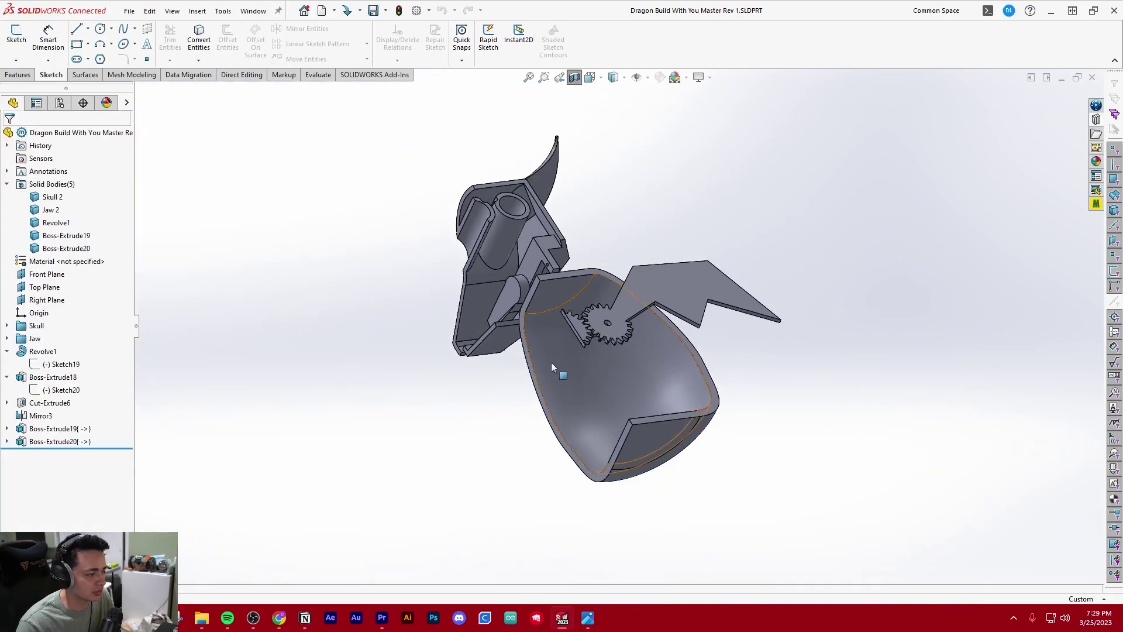
{"action": "middle_click_drag", "start_coordinate": [552, 367], "coordinate": [541, 342]}
{"action": "left_click", "coordinate": [16, 35]}
{"action": "scroll", "coordinate": [539, 254], "scroll_direction": "up", "scroll_amount": 3}
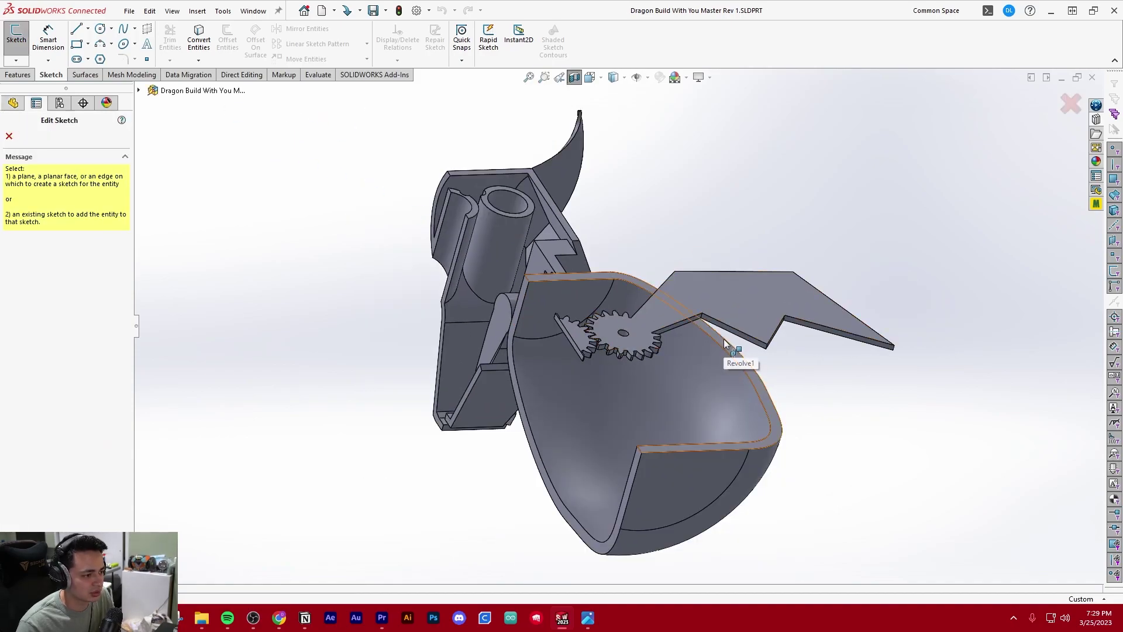
{"action": "left_click", "coordinate": [725, 344]}
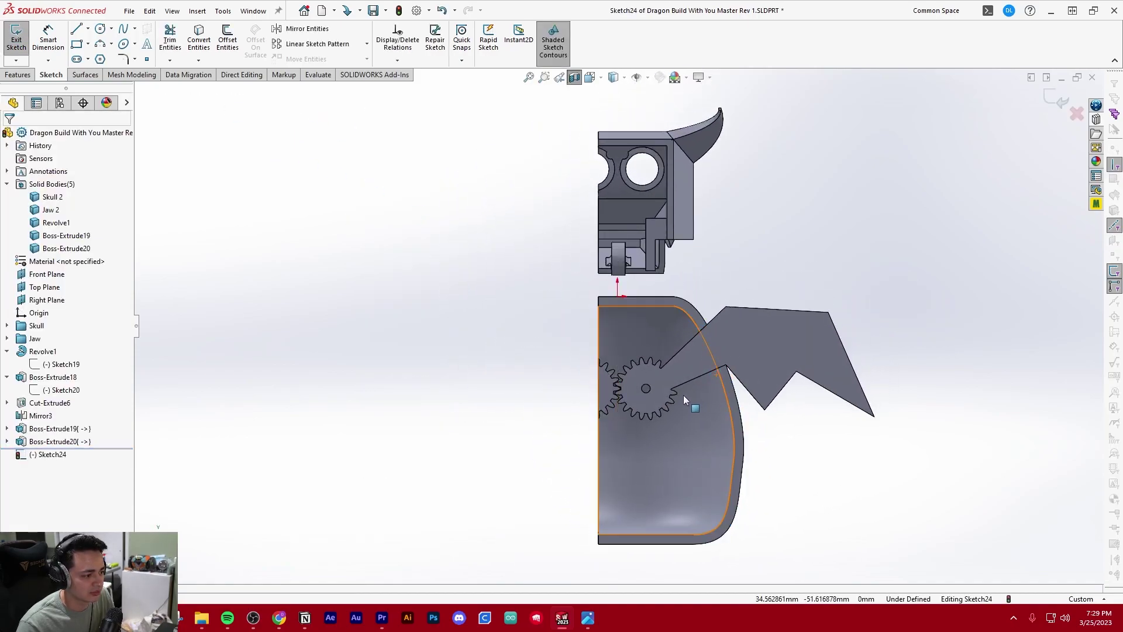
- Convert the edges of both wing gears' center holes into the rim-face sketch
{"action": "scroll", "coordinate": [683, 395], "scroll_direction": "up", "scroll_amount": 5}
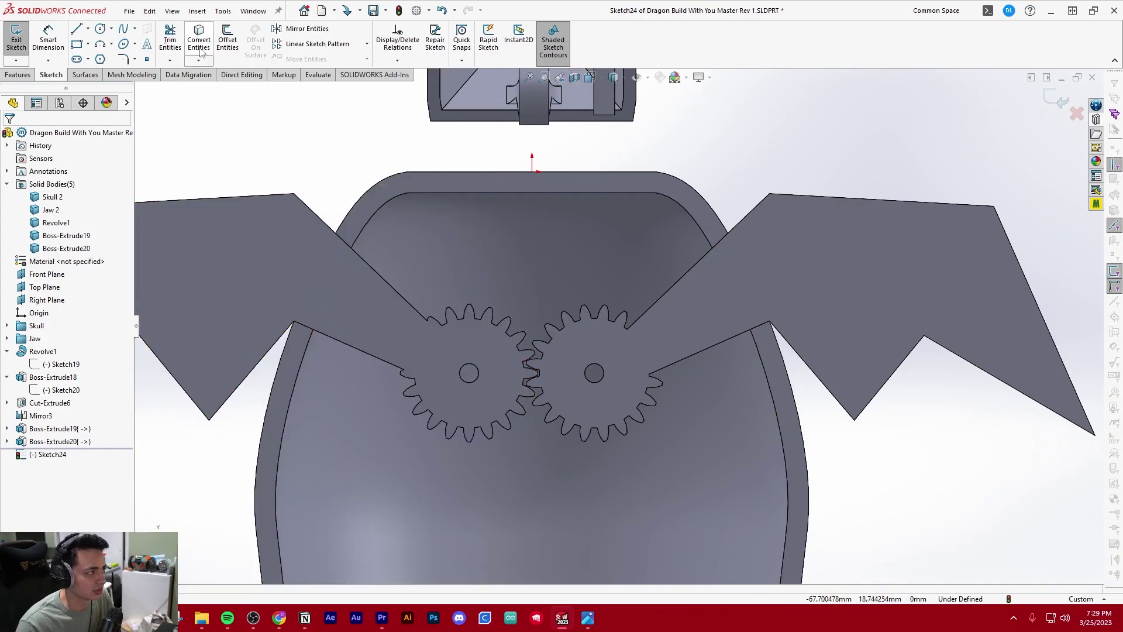
{"action": "left_click", "coordinate": [201, 42]}
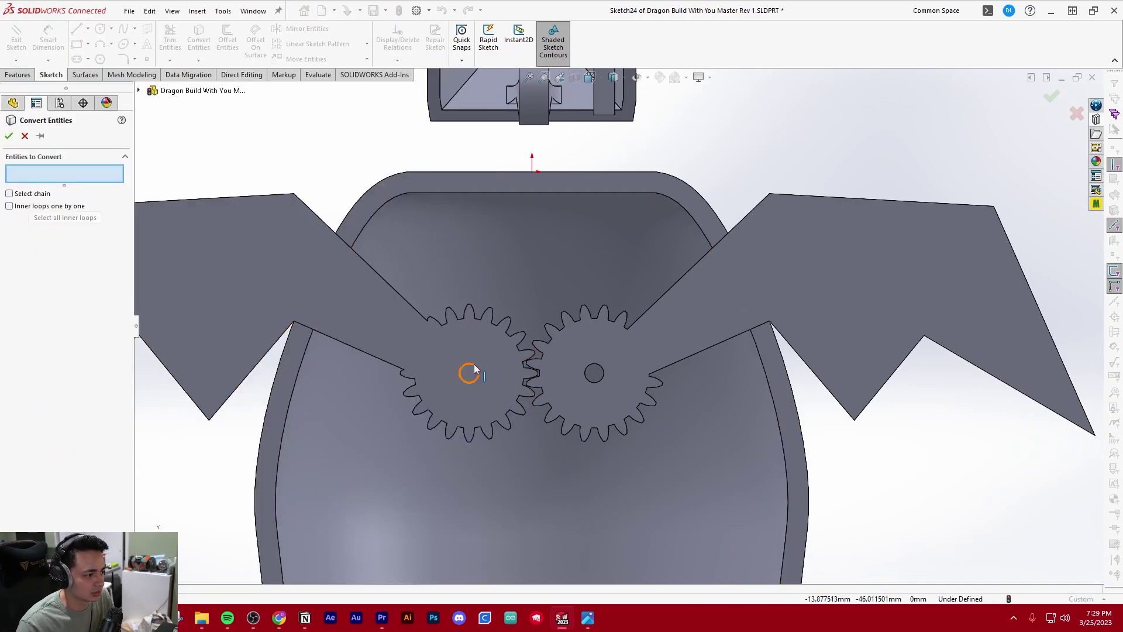
{"action": "left_click", "coordinate": [468, 372]}
{"action": "left_click", "coordinate": [598, 373]}
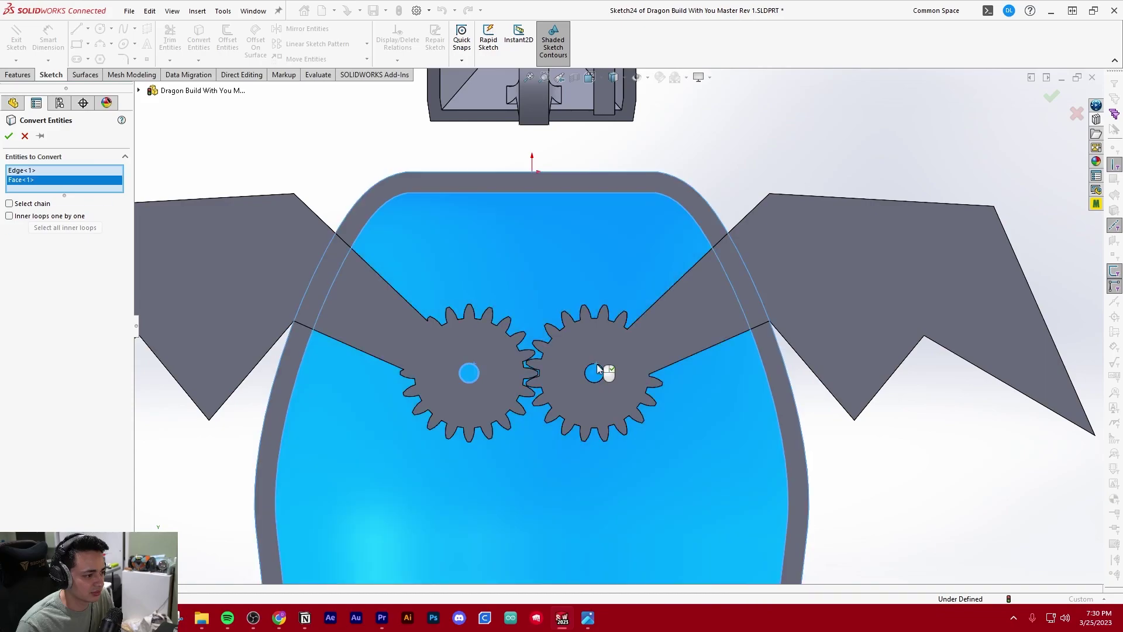
{"action": "right_click", "coordinate": [102, 182]}
{"action": "left_click", "coordinate": [129, 198]}
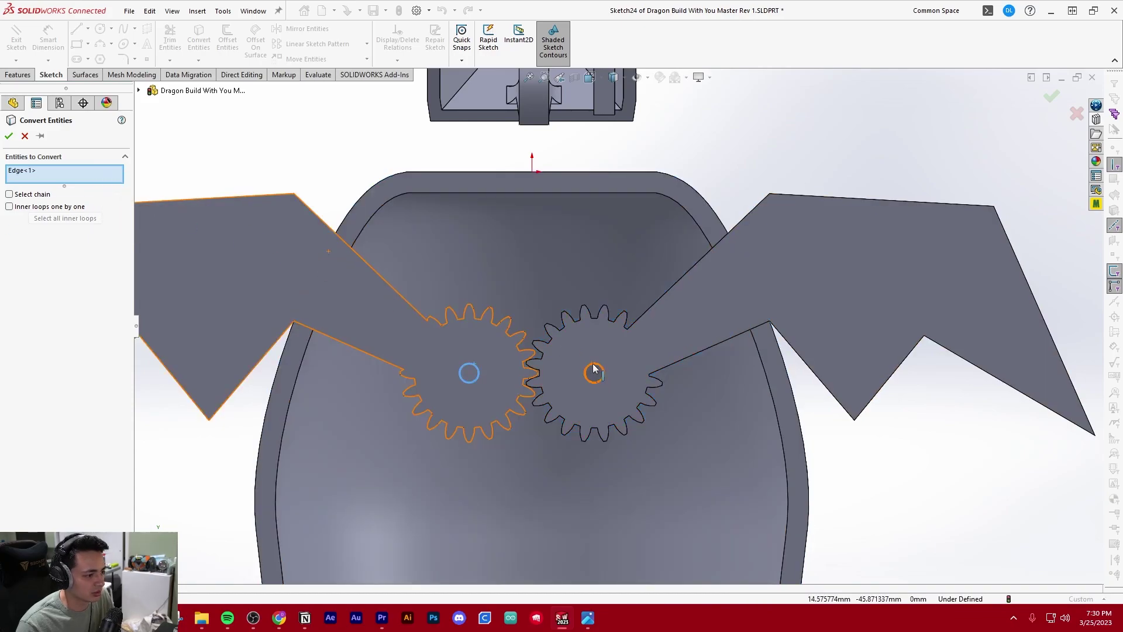
{"action": "left_click", "coordinate": [602, 367]}
{"action": "key", "text": "Return"}
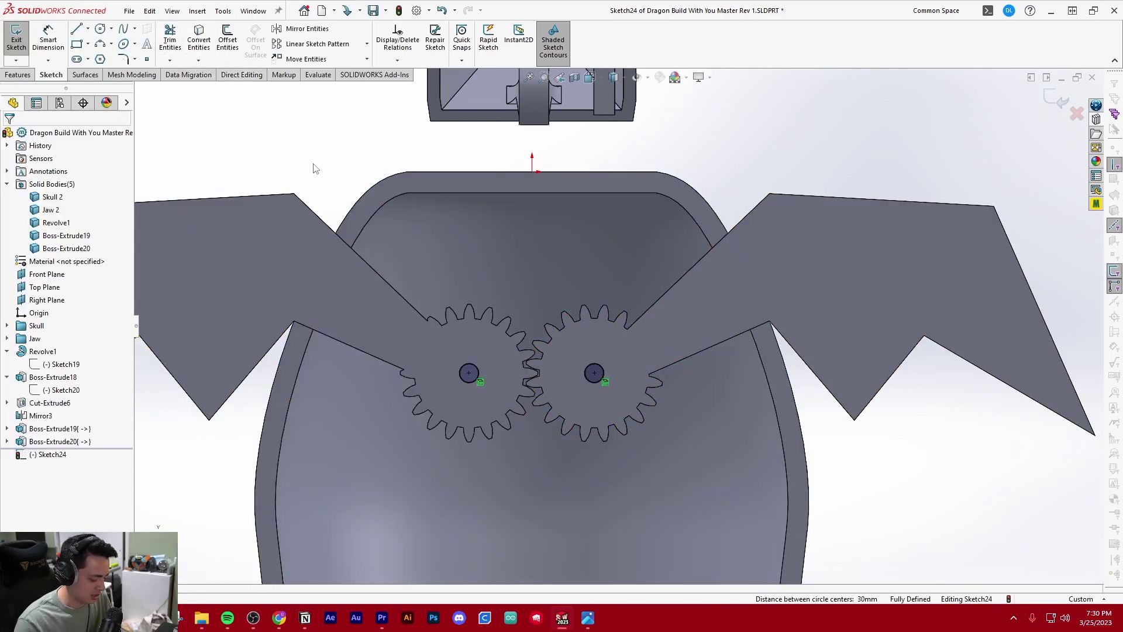
- Draw a construction line joining the centers of the two converted gear-hole circles
{"action": "key", "text": "l"}
{"action": "left_click", "coordinate": [469, 372]}
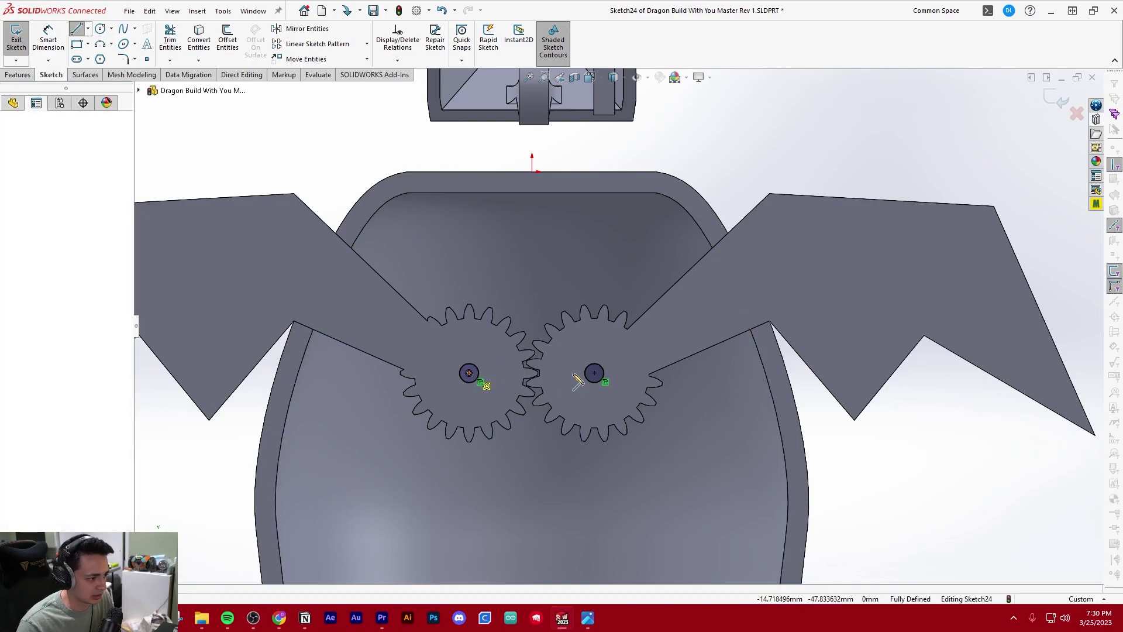
{"action": "left_click", "coordinate": [594, 372]}
{"action": "key", "text": "Escape"}
{"action": "left_click_drag", "start_coordinate": [422, 346], "coordinate": [827, 451]}
{"action": "left_click", "coordinate": [26, 358]}
{"action": "key", "text": "Escape"}
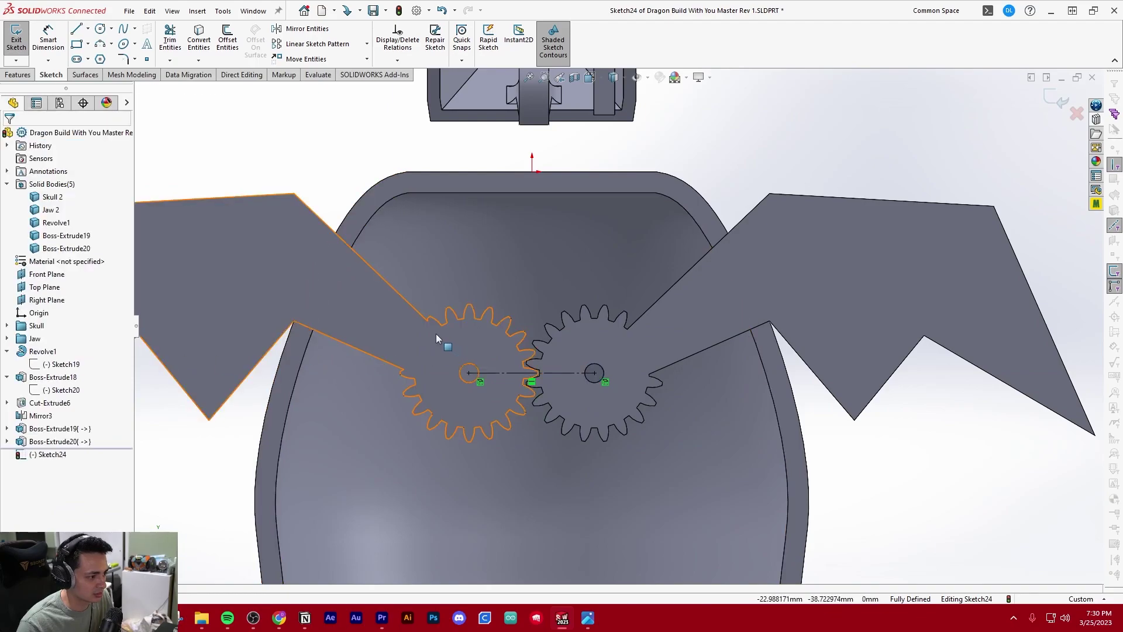
- Offset the construction line between the hole centers by 10 mm in both directions
{"action": "scroll", "coordinate": [436, 333], "scroll_direction": "up", "scroll_amount": 3}
{"action": "scroll", "coordinate": [615, 375], "scroll_direction": "down", "scroll_amount": 3}
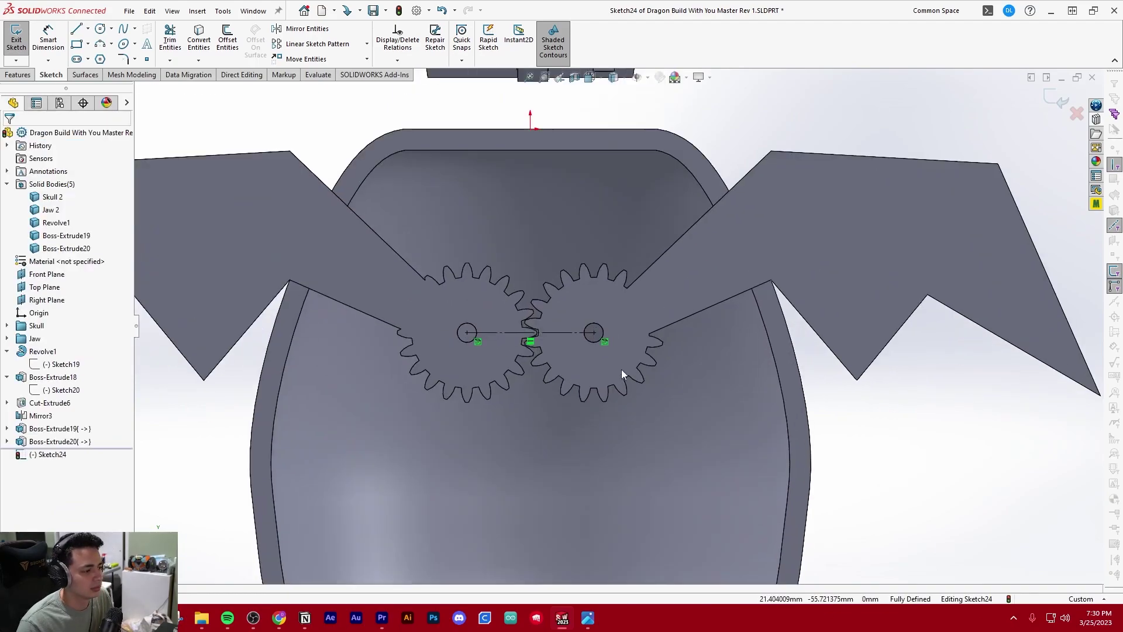
{"action": "left_click", "coordinate": [225, 49]}
{"action": "left_click", "coordinate": [499, 332]}
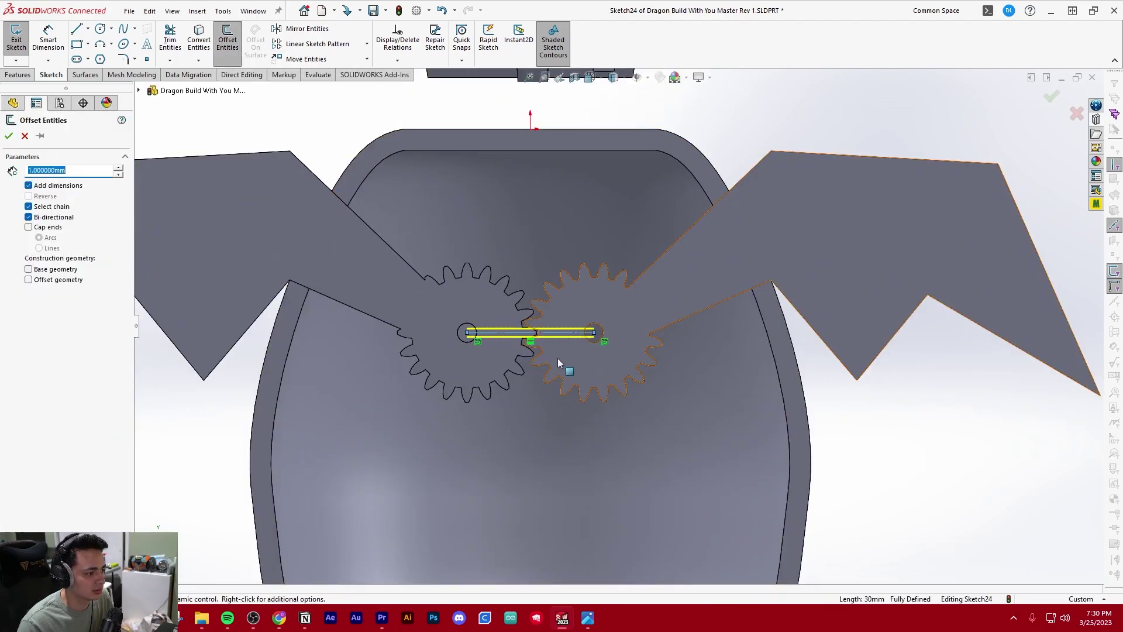
{"action": "type", "text": "10"}
{"action": "key", "text": "Return"}
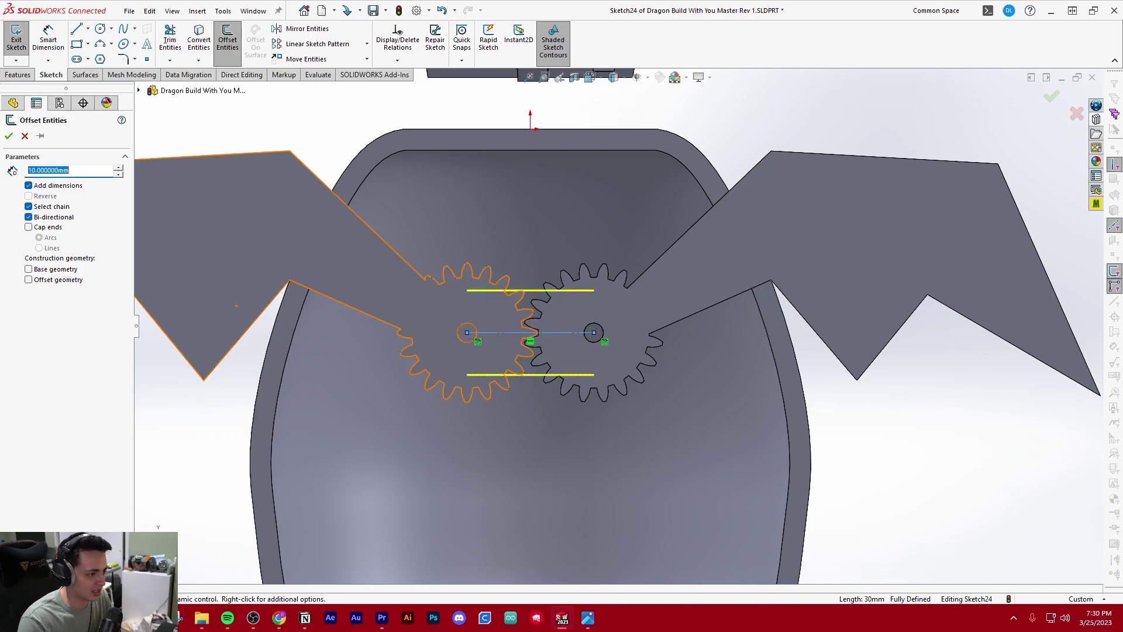
{"action": "key", "text": "Return"}
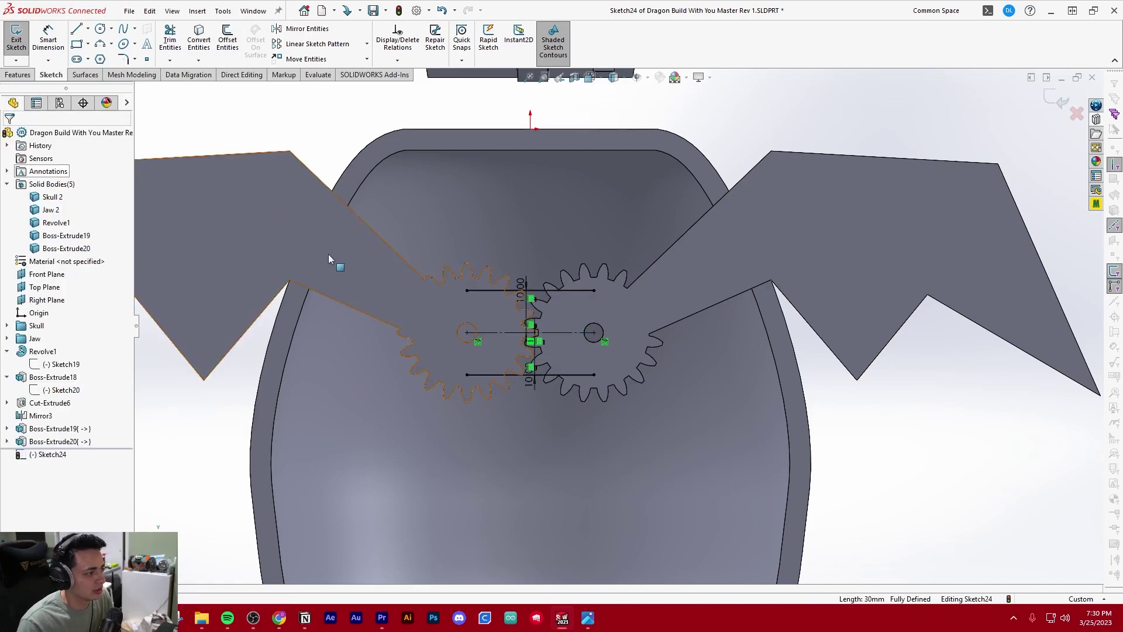
- Convert the two curved inner side edges of the body rim into the sketch and make them construction geometry
{"action": "left_click", "coordinate": [199, 41]}
{"action": "left_click", "coordinate": [304, 315]}
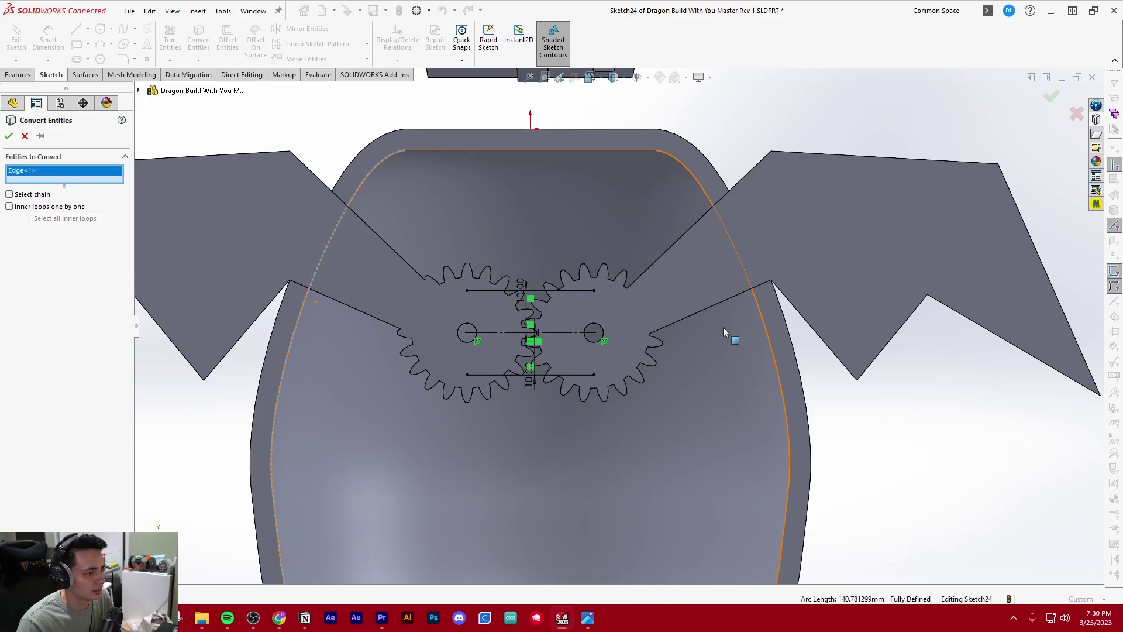
{"action": "left_click", "coordinate": [776, 339]}
{"action": "scroll", "coordinate": [617, 277], "scroll_direction": "up", "scroll_amount": 3}
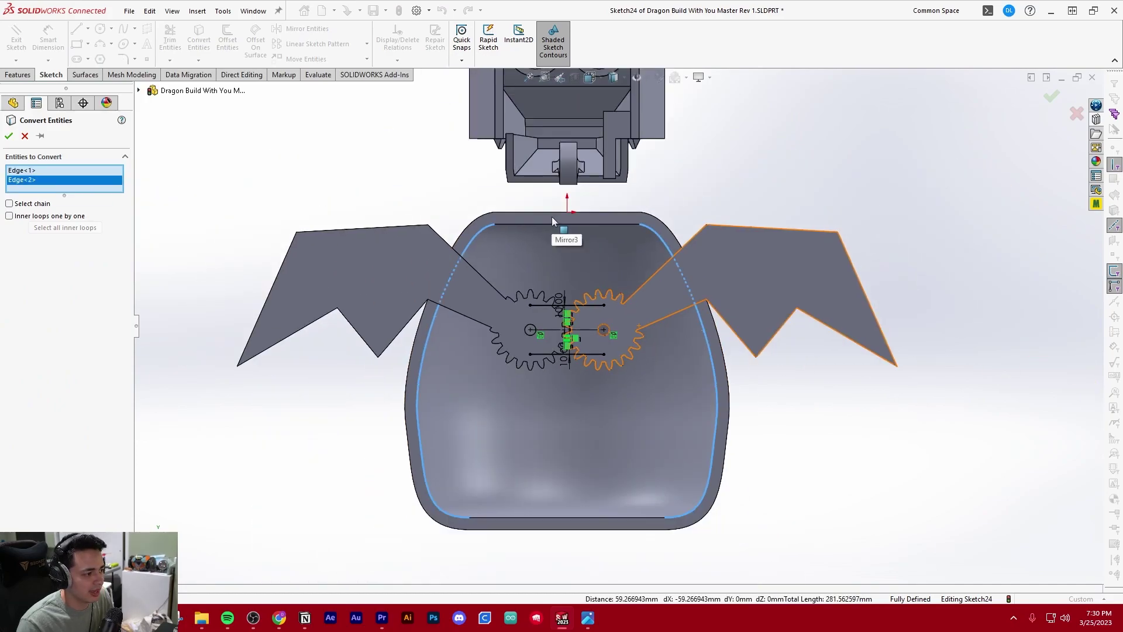
{"action": "key", "text": "Return"}
{"action": "left_click", "coordinate": [486, 233]}
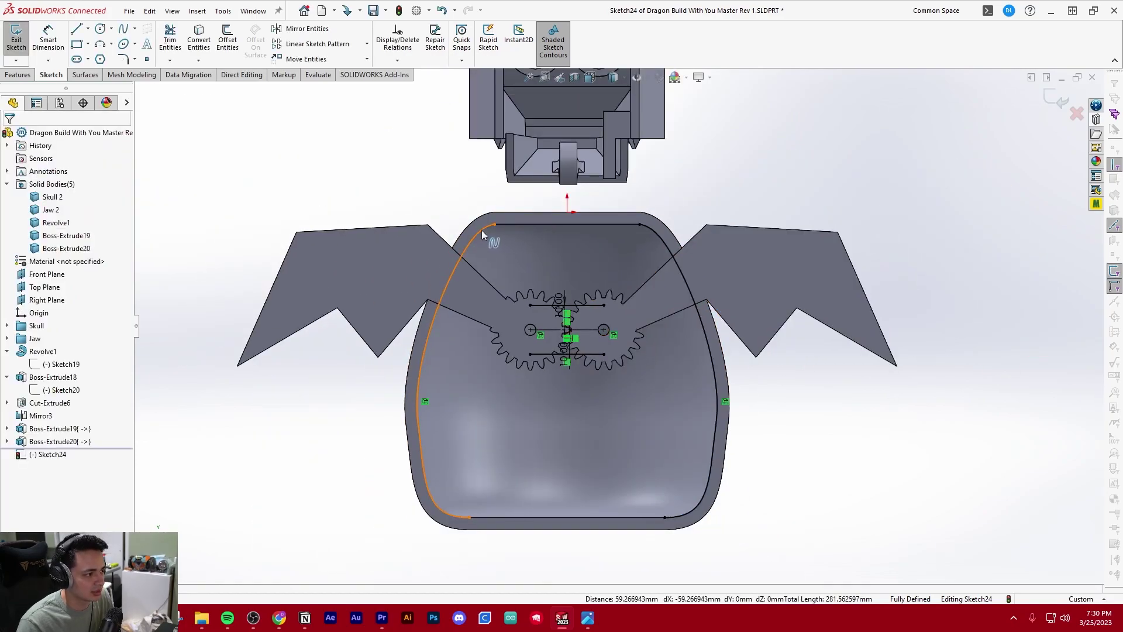
{"action": "left_click", "coordinate": [656, 233], "text": "ctrl"}
{"action": "left_click", "coordinate": [703, 197]}
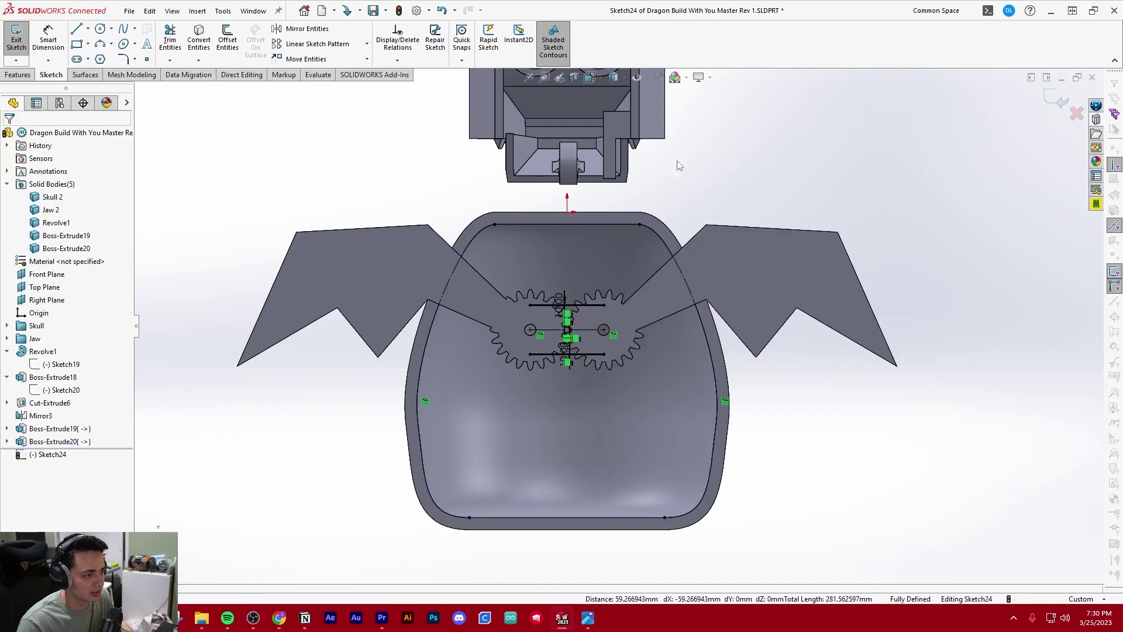
- Extend both ends of the two offset lines to the body's converted inner side curves
{"action": "key", "text": "t"}
{"action": "left_click", "coordinate": [598, 310]}
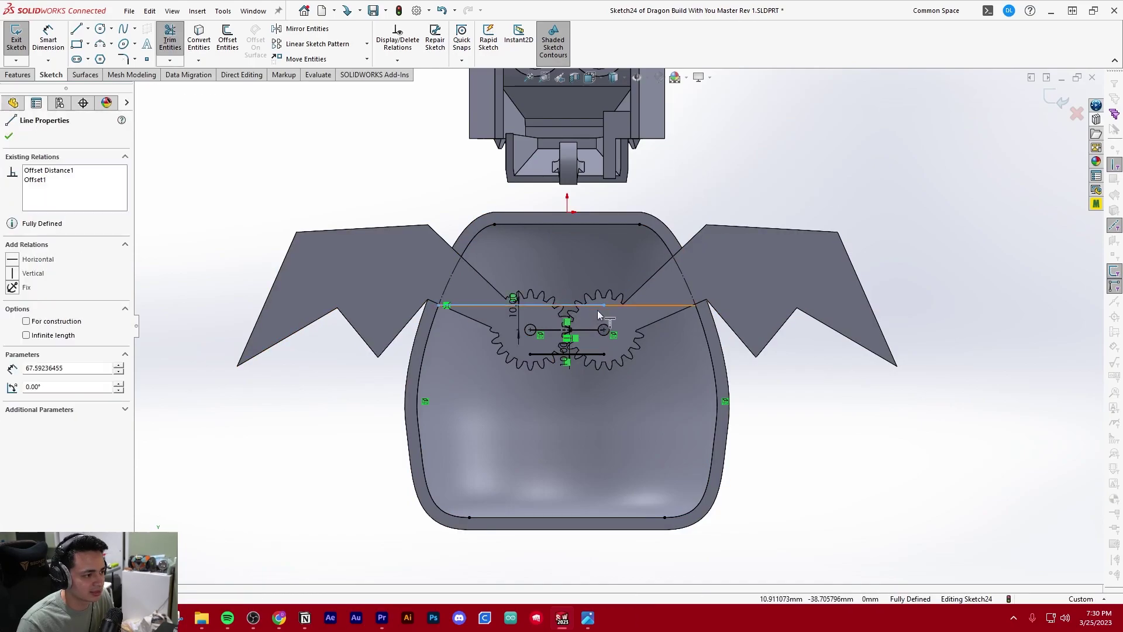
{"action": "left_click", "coordinate": [588, 354]}
{"action": "left_click", "coordinate": [585, 353]}
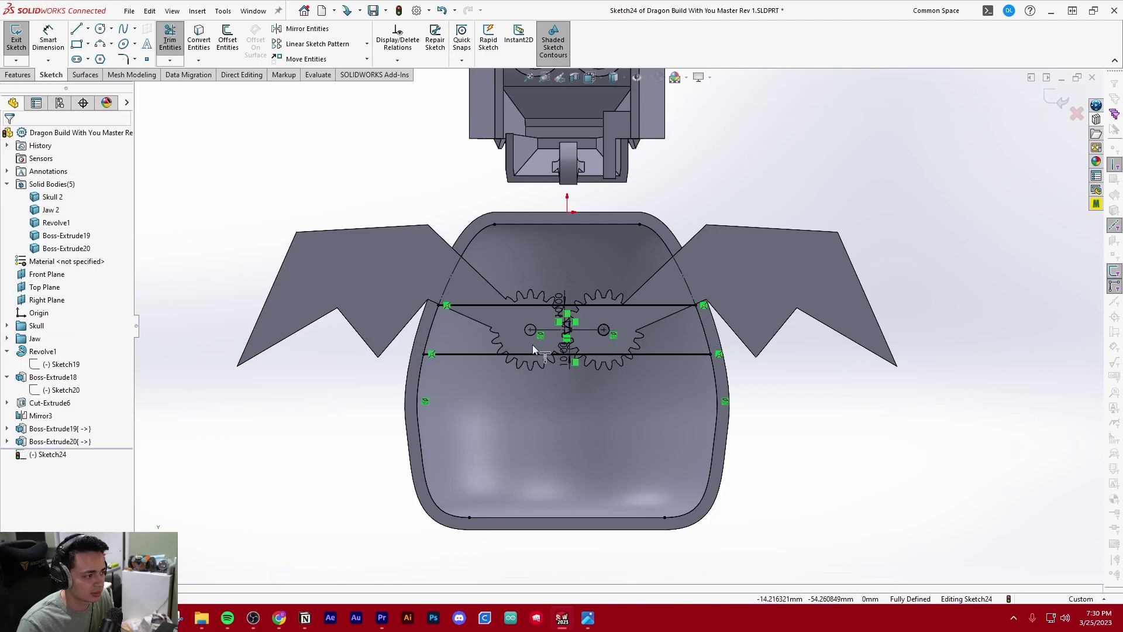
{"action": "scroll", "coordinate": [514, 342], "scroll_direction": "down", "scroll_amount": 2}
{"action": "key", "text": "Escape"}
- Turn the two inner side curves back into regular geometry and trim them to the portions between the offset lines
{"action": "left_click", "coordinate": [396, 312]}
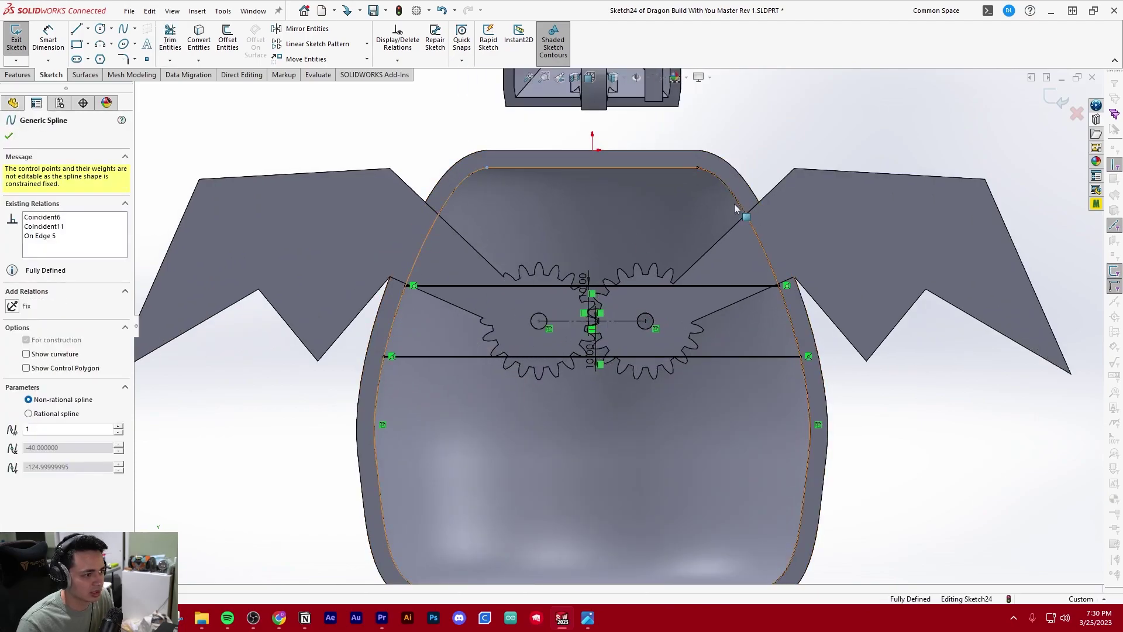
{"action": "left_click", "coordinate": [732, 198], "text": "ctrl"}
{"action": "left_click", "coordinate": [779, 167]}
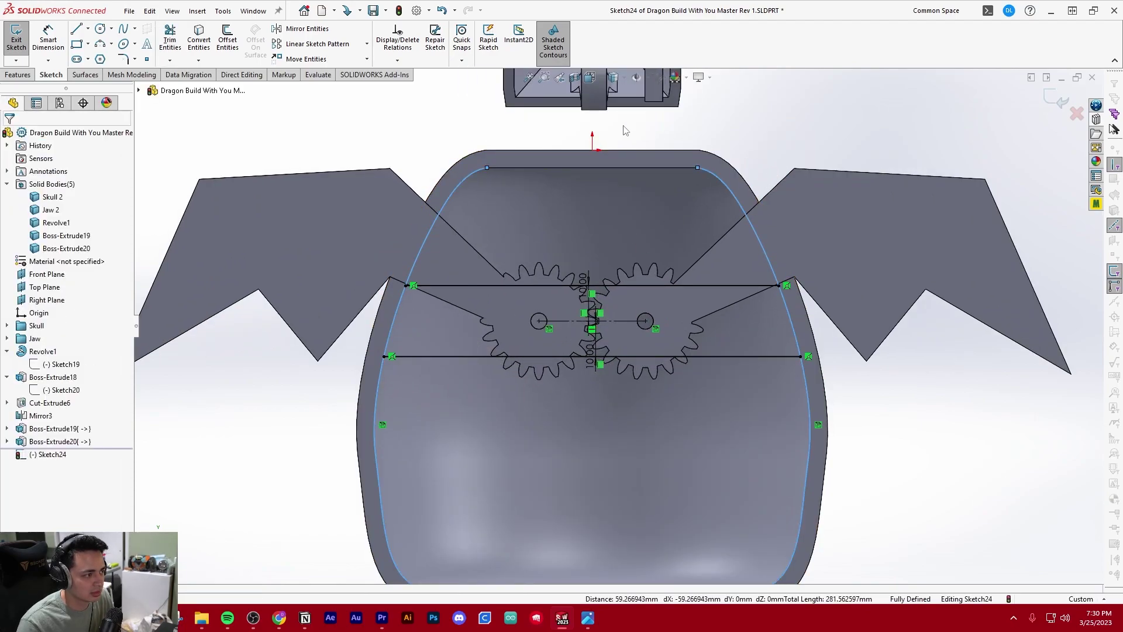
{"action": "scroll", "coordinate": [554, 363], "scroll_direction": "up", "scroll_amount": 2}
{"action": "key", "text": "t"}
{"action": "left_click", "coordinate": [449, 371]}
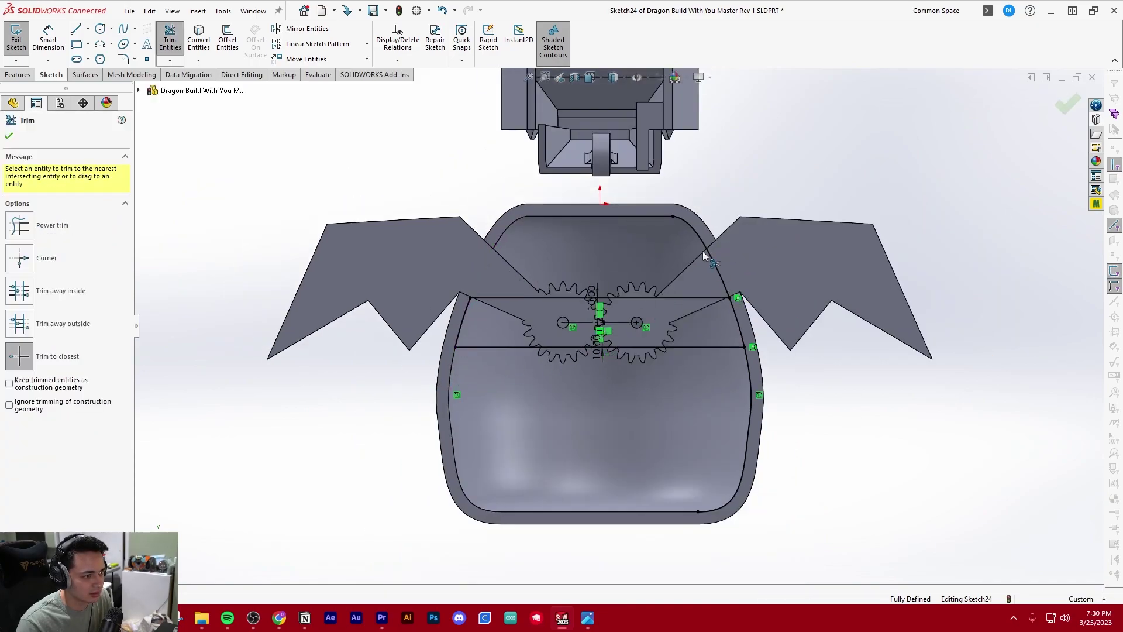
{"action": "left_click", "coordinate": [752, 373]}
{"action": "key", "text": "Escape"}
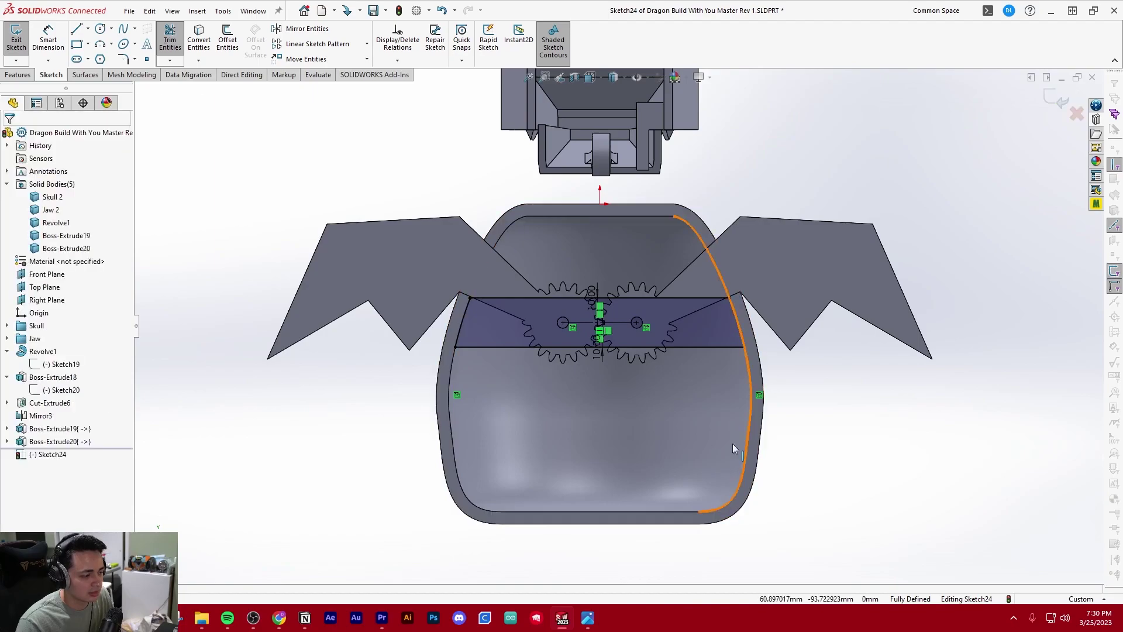
- Start a boss extrusion of the closed band profile with an Up To Surface end at the body's curved inner face
{"action": "mouse_move", "coordinate": [733, 443]}
{"action": "middle_mouse_down"}
{"action": "mouse_move", "coordinate": [674, 359]}
{"action": "mouse_move", "coordinate": [669, 269]}
{"action": "middle_mouse_up"}
{"action": "left_click", "coordinate": [18, 75]}
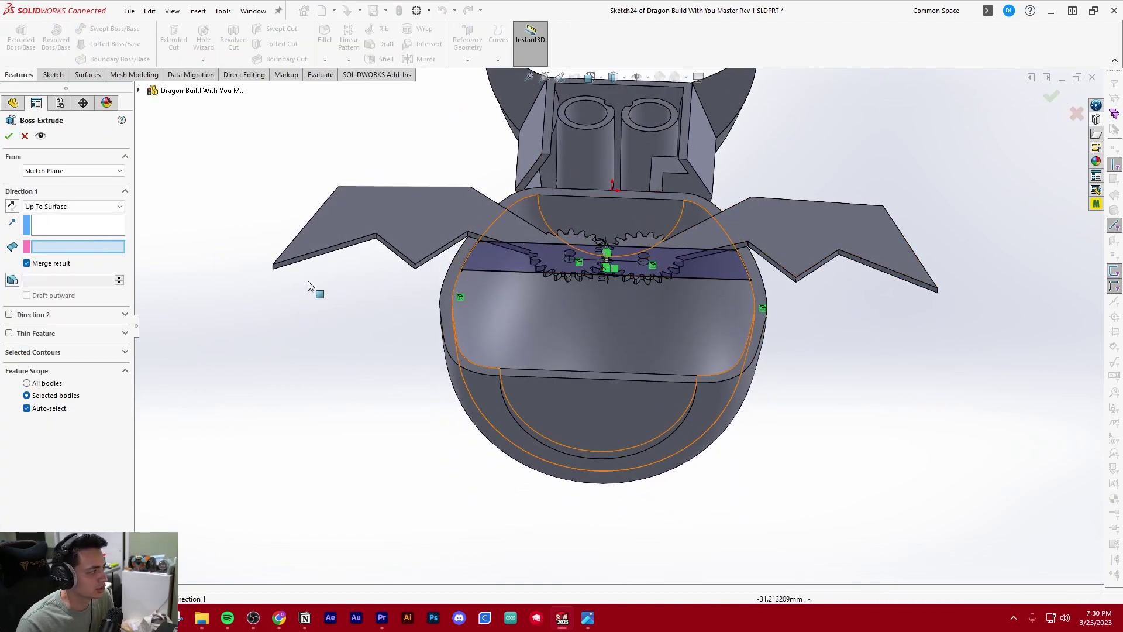
{"action": "scroll", "coordinate": [727, 310], "scroll_direction": "down", "scroll_amount": 3}
{"action": "scroll", "coordinate": [444, 338], "scroll_direction": "up", "scroll_amount": 3}
{"action": "left_click", "coordinate": [546, 350]}
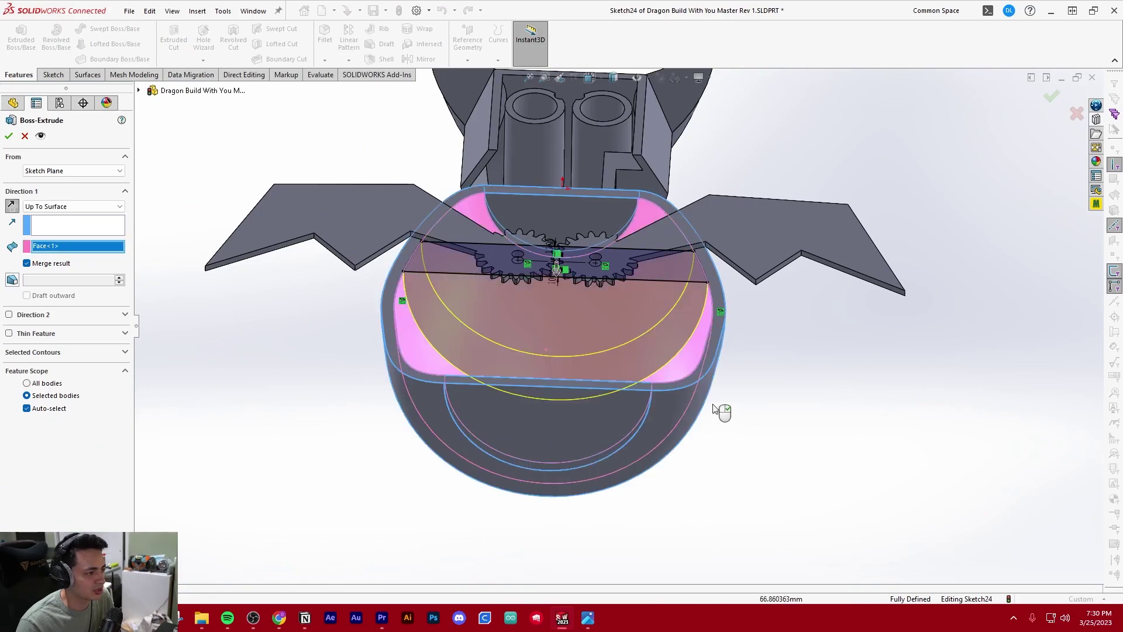
{"action": "scroll", "coordinate": [544, 339], "scroll_direction": "down", "scroll_amount": 2}
{"action": "middle_click_drag", "start_coordinate": [528, 354], "coordinate": [529, 398]}
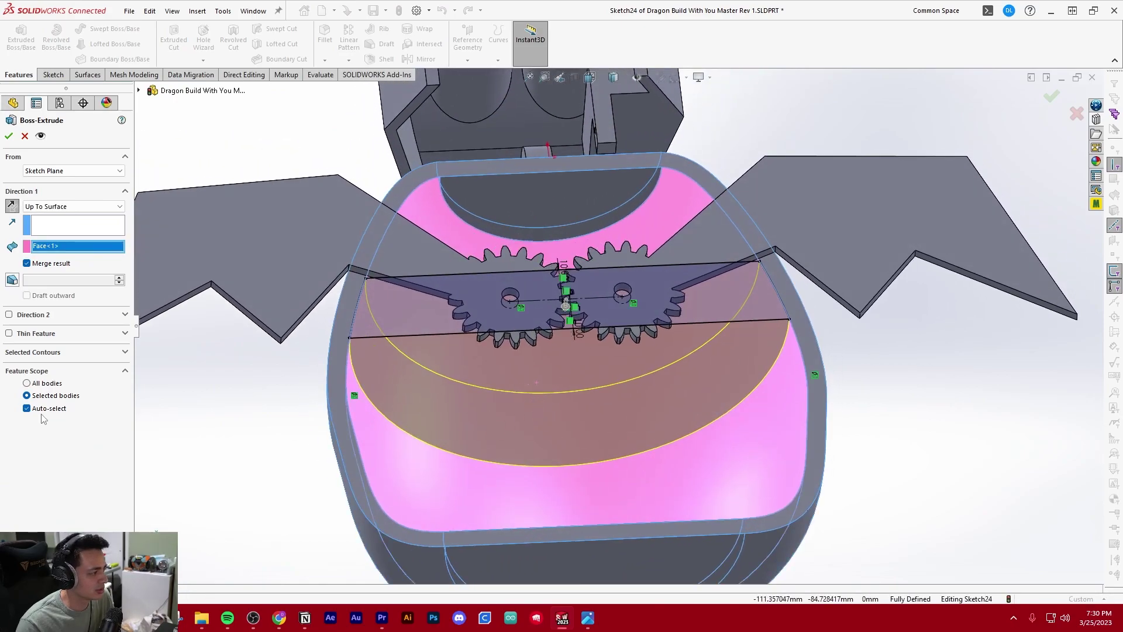
- Turn off automatic body selection, merge the extrusion only with the revolved body, and create the cross wall
{"action": "left_click", "coordinate": [45, 411]}
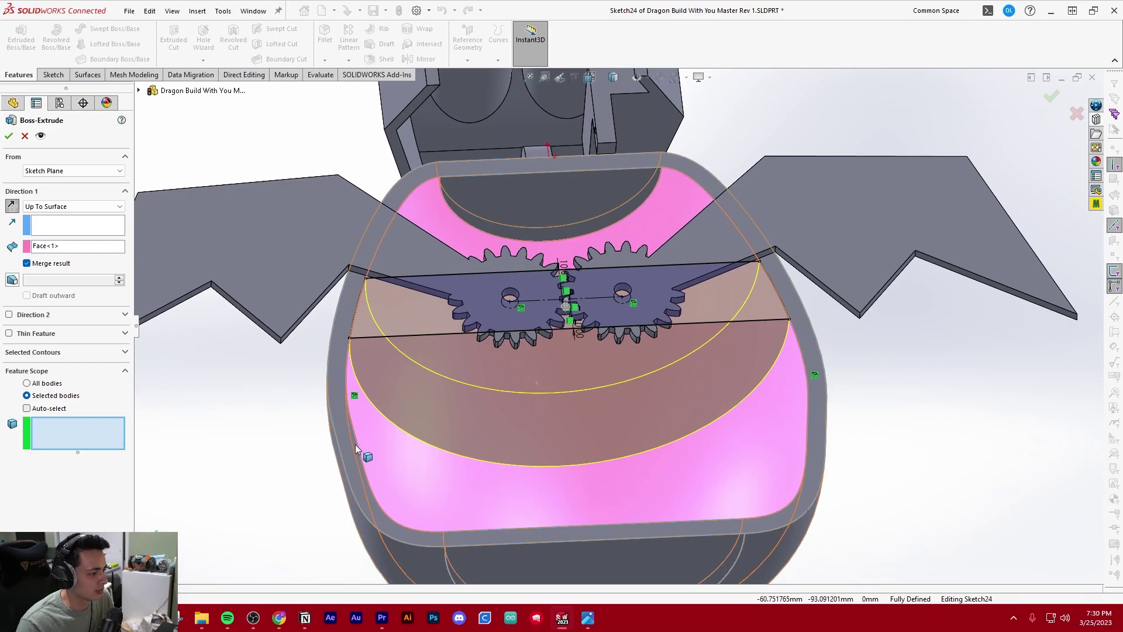
{"action": "left_click", "coordinate": [436, 464]}
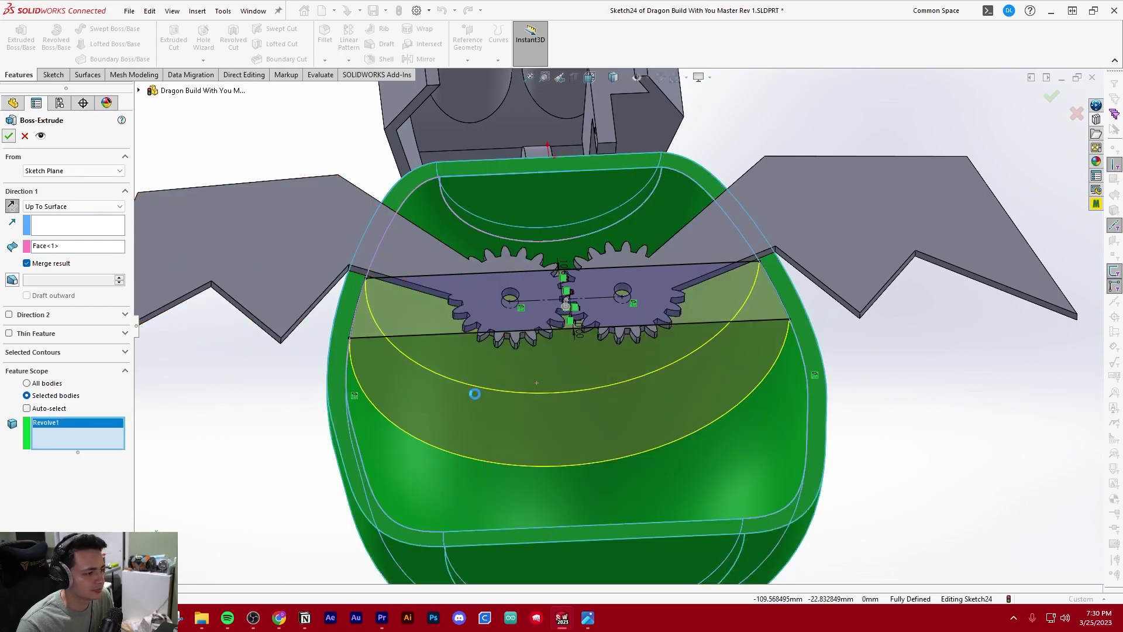
{"action": "key", "text": "Return"}
{"action": "left_click", "coordinate": [298, 406]}
{"action": "scroll", "coordinate": [302, 406], "scroll_direction": "up", "scroll_amount": 3}
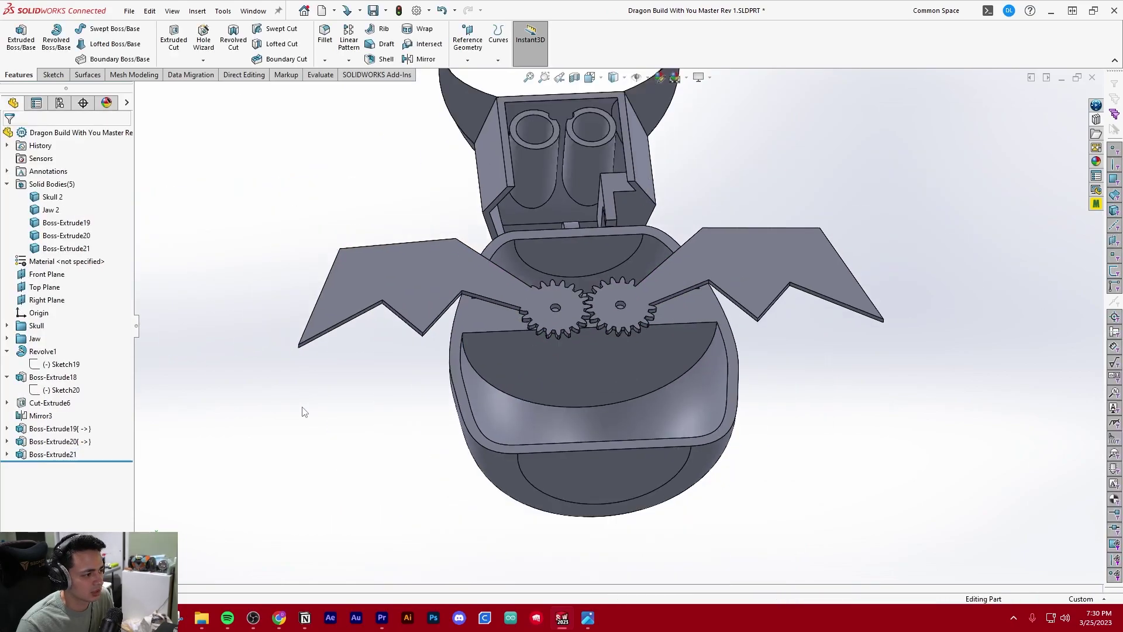
{"action": "middle_click_drag", "start_coordinate": [598, 310], "coordinate": [509, 301]}
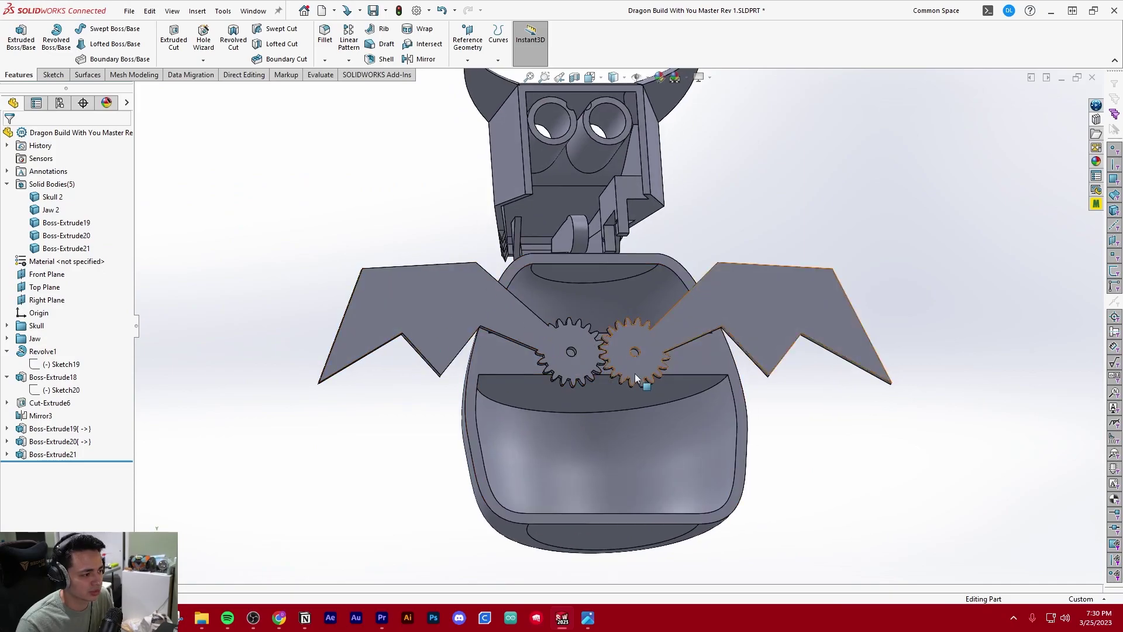
{"action": "middle_click_drag", "start_coordinate": [634, 381], "coordinate": [569, 413]}
{"action": "scroll", "coordinate": [550, 462], "scroll_direction": "up", "scroll_amount": 5}
{"action": "middle_click_drag", "start_coordinate": [601, 340], "coordinate": [576, 213]}
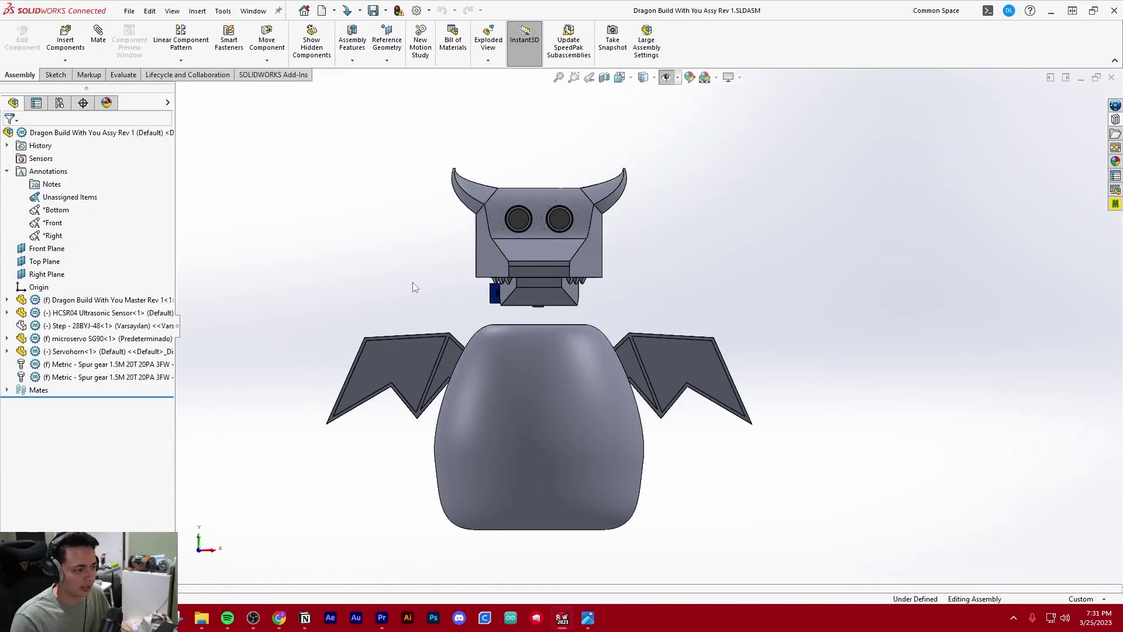
- Show the hidden 28BYJ-48 stepper motor in the Dragon Build With You Assy Rev 1 assembly
{"action": "middle_click_drag", "start_coordinate": [413, 282], "coordinate": [651, 323]}
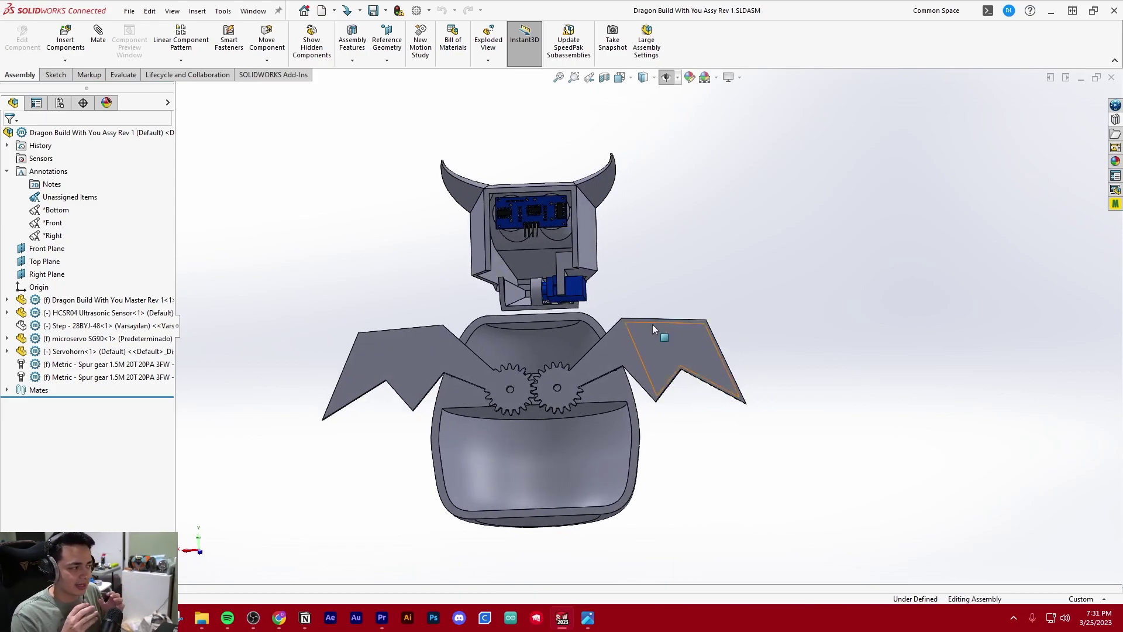
{"action": "left_click", "coordinate": [108, 326]}
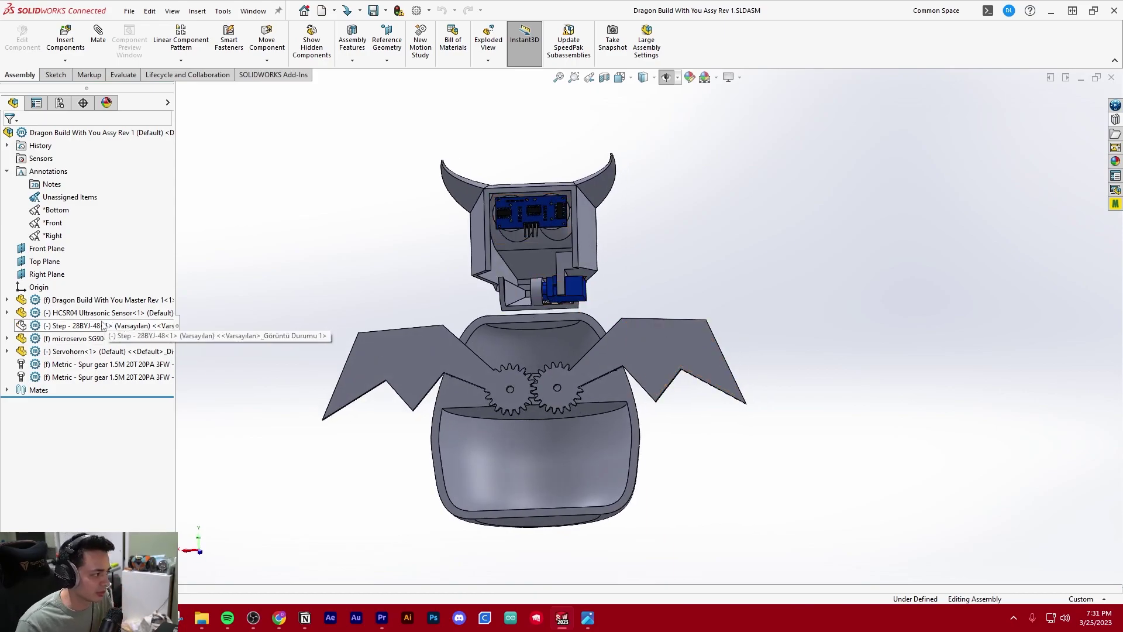
{"action": "left_click", "coordinate": [165, 269]}
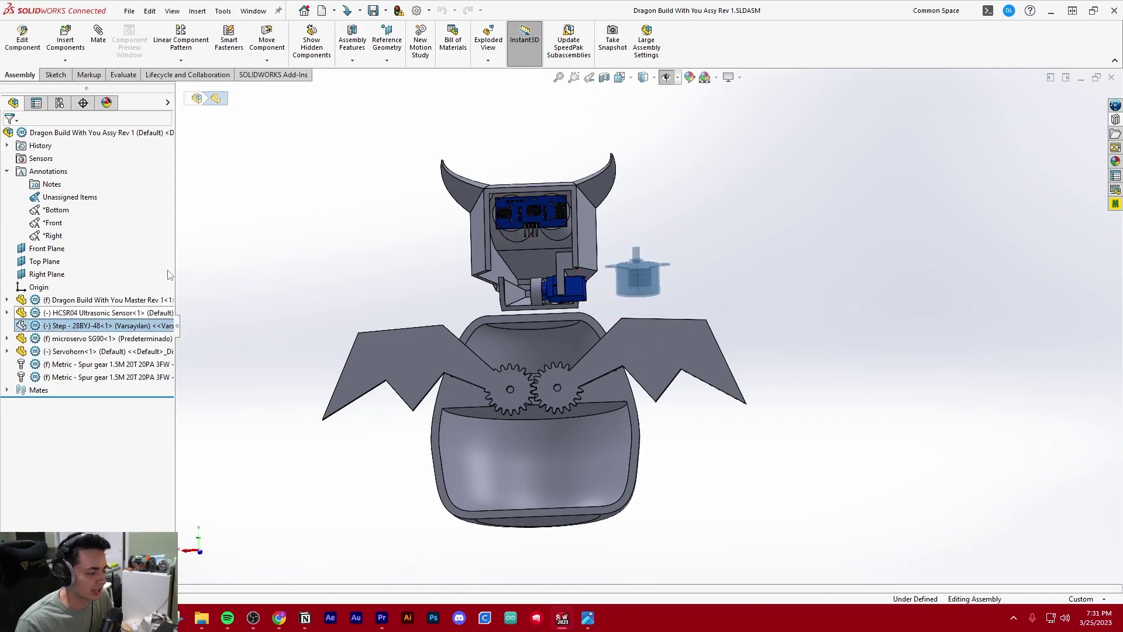
{"action": "left_click", "coordinate": [384, 283]}
- Rotate the stepper motor with the triad so its shaft runs parallel to the wing gear axes
{"action": "middle_click_drag", "start_coordinate": [658, 257], "coordinate": [565, 297]}
{"action": "left_click", "coordinate": [120, 326]}
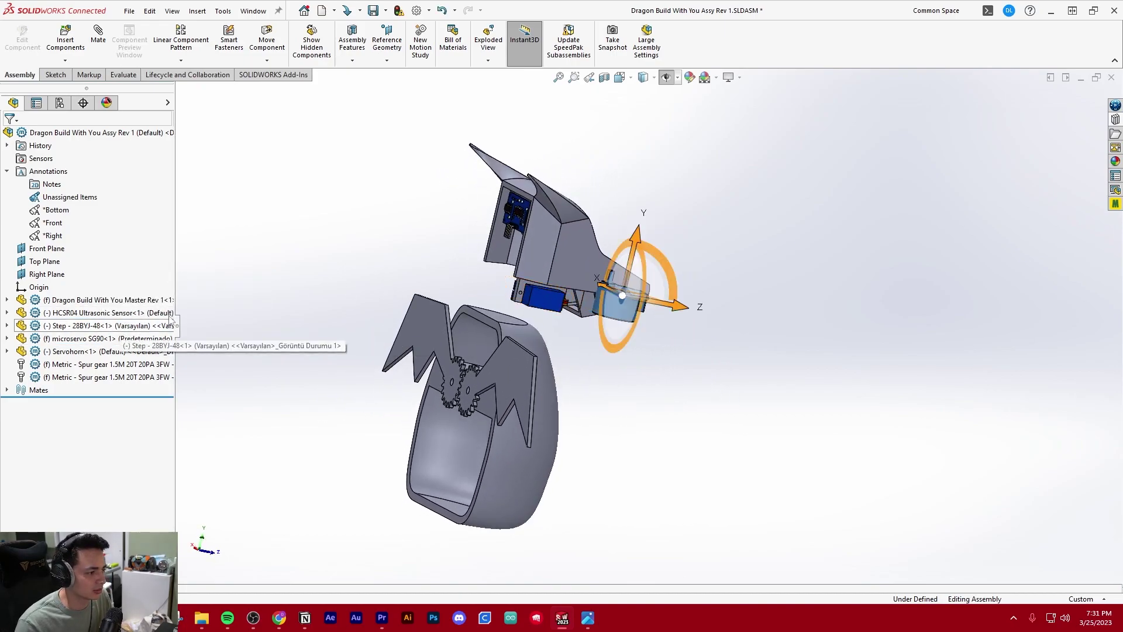
{"action": "middle_click_drag", "start_coordinate": [621, 338], "coordinate": [652, 263]}
{"action": "left_click_drag", "start_coordinate": [659, 242], "coordinate": [582, 262]}
- Move the stepper motor with the triad from beside the head into the body's lower cavity, beneath the wing gears
{"action": "middle_click_drag", "start_coordinate": [582, 262], "coordinate": [684, 301]}
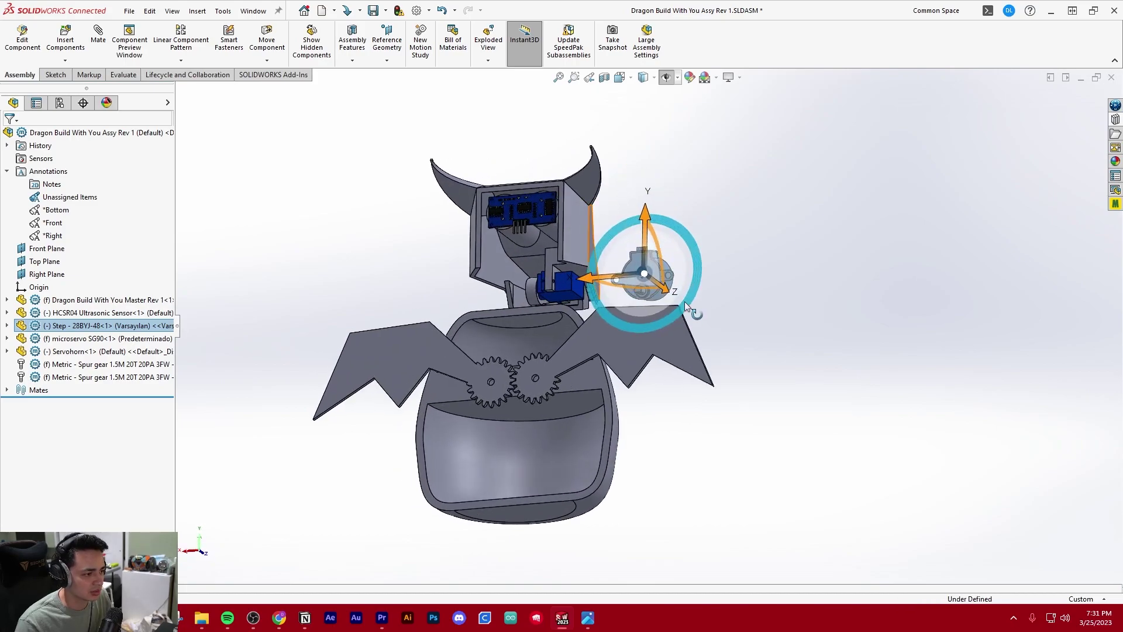
{"action": "middle_click_drag", "start_coordinate": [684, 261], "coordinate": [717, 281]}
{"action": "left_click_drag", "start_coordinate": [717, 285], "coordinate": [557, 368]}
{"action": "left_click_drag", "start_coordinate": [648, 266], "coordinate": [471, 462]}
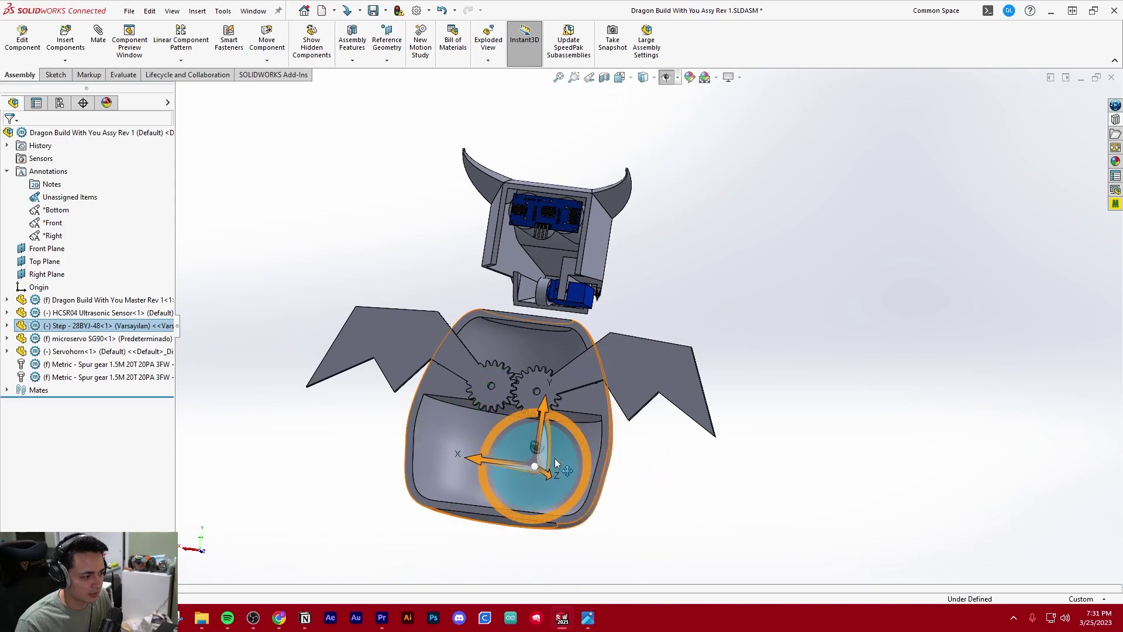
{"action": "middle_click_drag", "start_coordinate": [555, 458], "coordinate": [474, 478]}
{"action": "left_click_drag", "start_coordinate": [627, 461], "coordinate": [510, 470]}
{"action": "middle_click_drag", "start_coordinate": [550, 462], "coordinate": [654, 413]}
{"action": "left_click", "coordinate": [323, 185]}
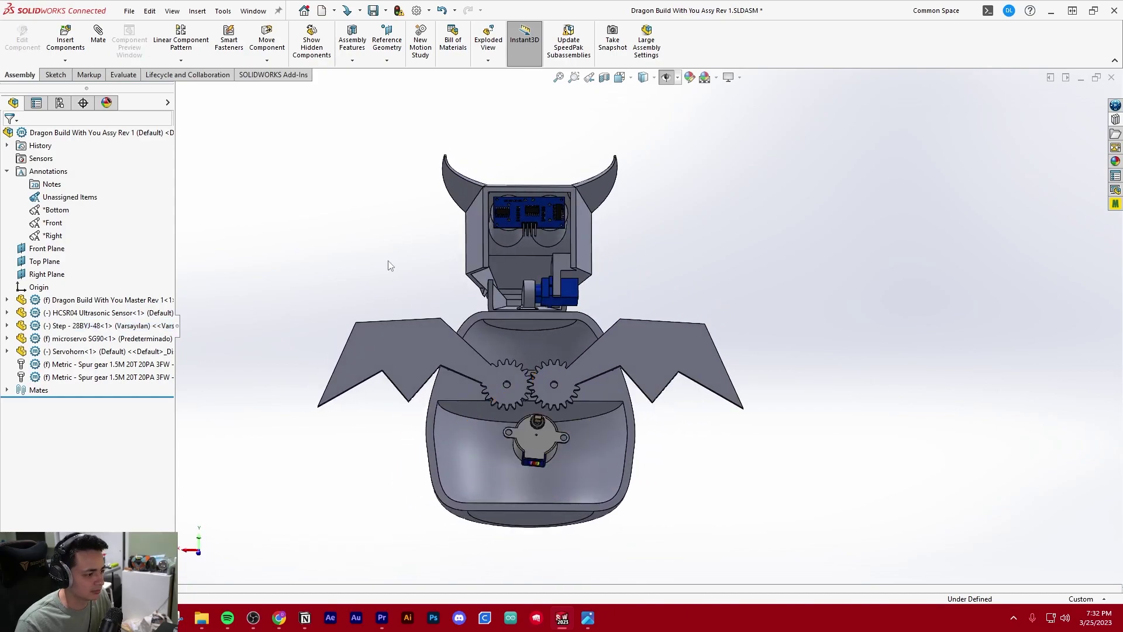
- Mate the stepper motor's mounting face parallel to the assembly's Front Plane
{"action": "key", "text": "ctrl+2"}
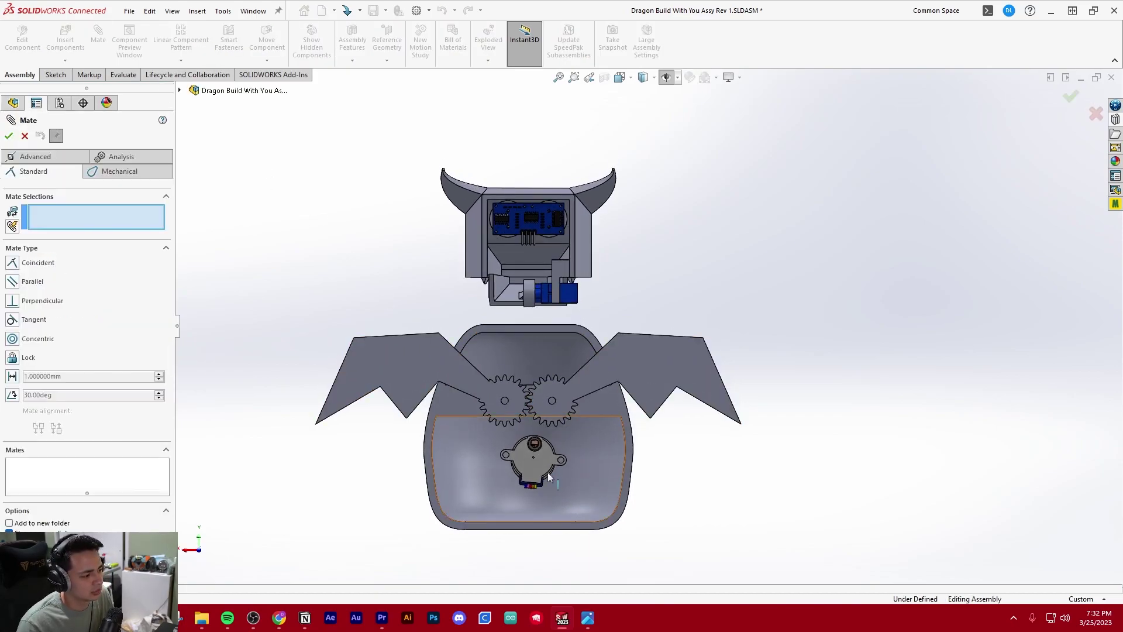
{"action": "scroll", "coordinate": [507, 510], "scroll_direction": "down", "scroll_amount": 2}
{"action": "middle_click_drag", "start_coordinate": [572, 434], "coordinate": [576, 354]}
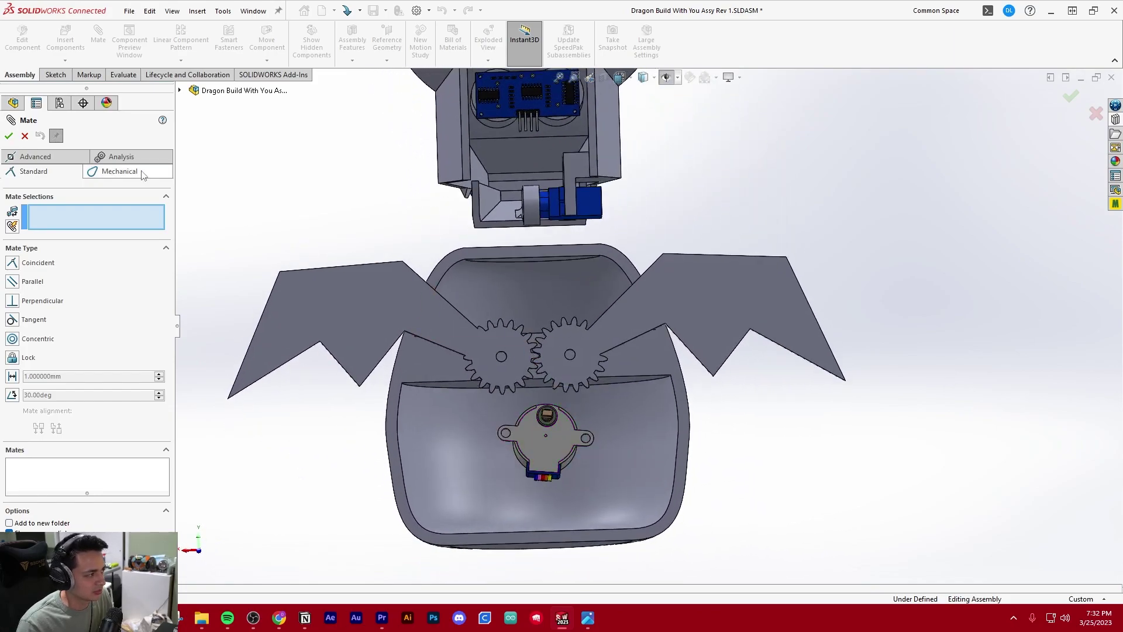
{"action": "left_click", "coordinate": [515, 417]}
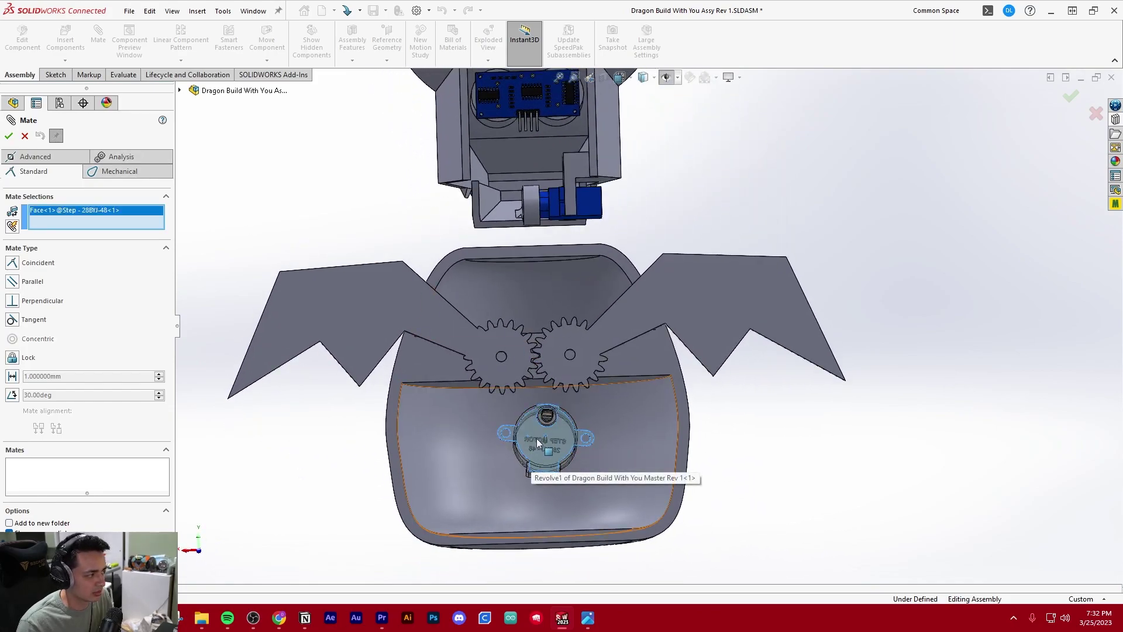
{"action": "middle_click_drag", "start_coordinate": [532, 443], "coordinate": [496, 451]}
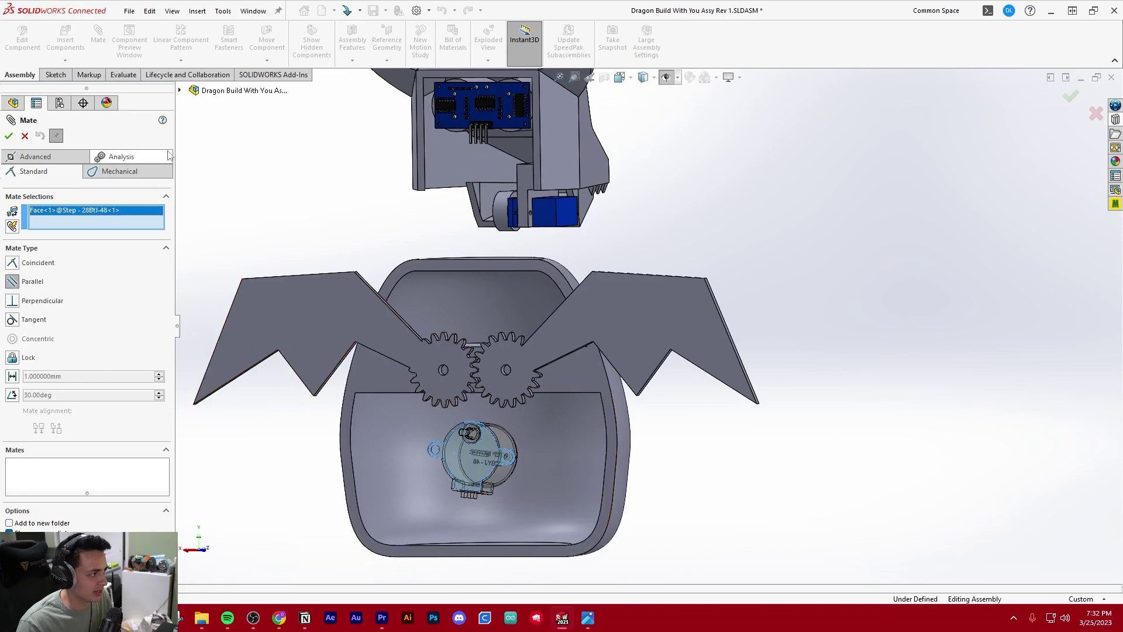
{"action": "left_click", "coordinate": [180, 90]}
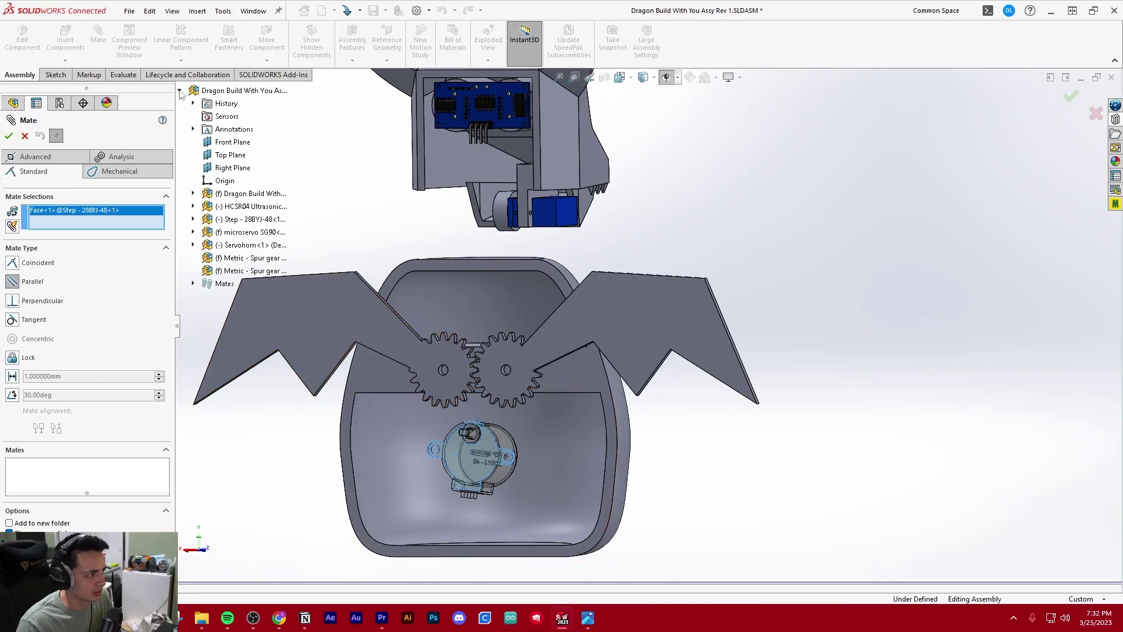
{"action": "left_click", "coordinate": [231, 143]}
{"action": "key", "text": "Return"}
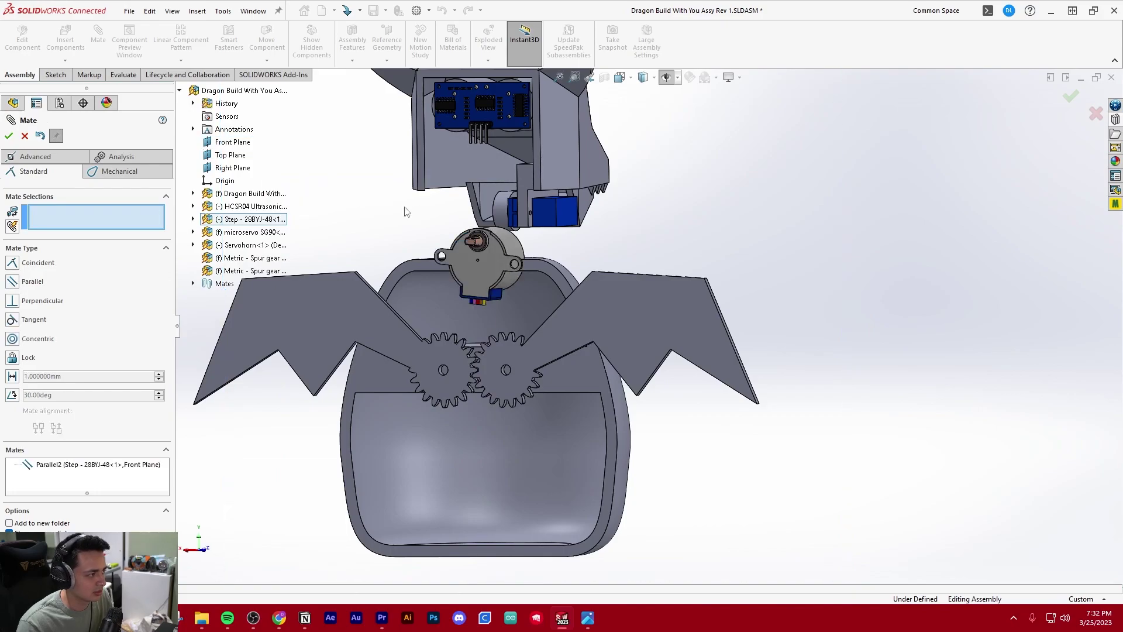
- Mate the stepper motor's Sağ Düzlem plane parallel to the assembly's Right Plane and finish mating
{"action": "left_click", "coordinate": [232, 169]}
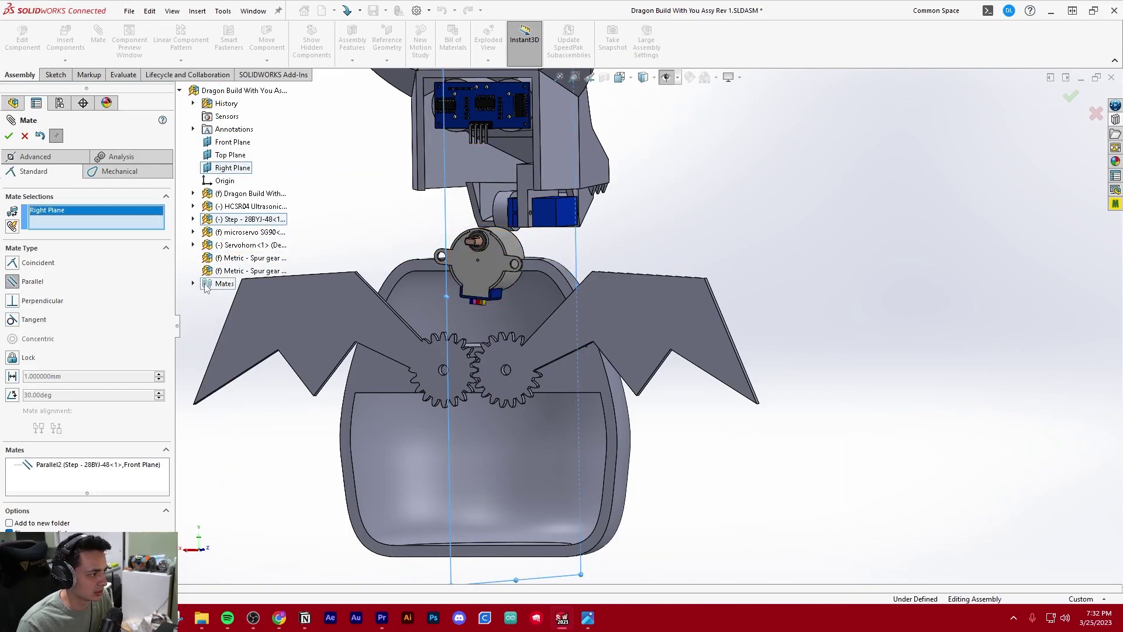
{"action": "left_click", "coordinate": [194, 220]}
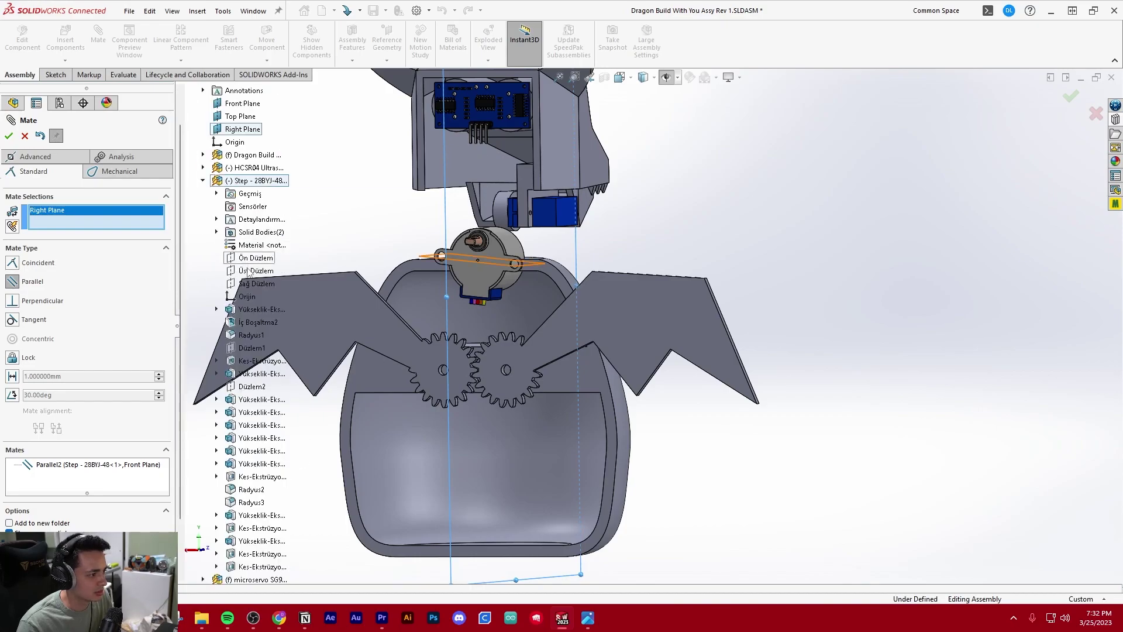
{"action": "left_click", "coordinate": [252, 286]}
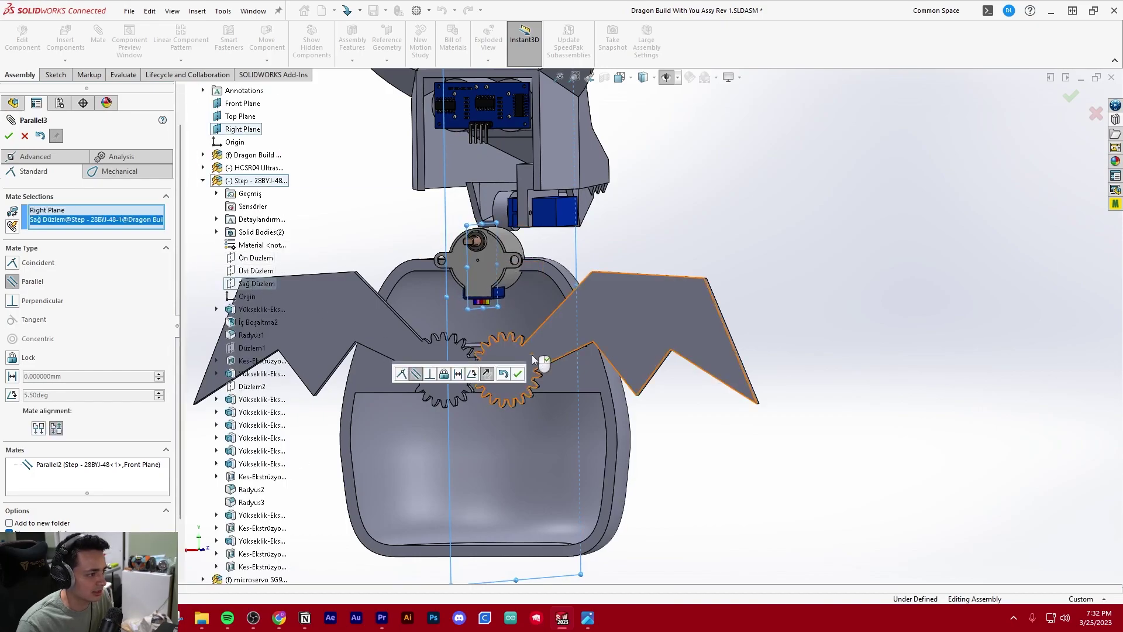
{"action": "right_click", "coordinate": [532, 354]}
{"action": "left_click", "coordinate": [8, 136]}
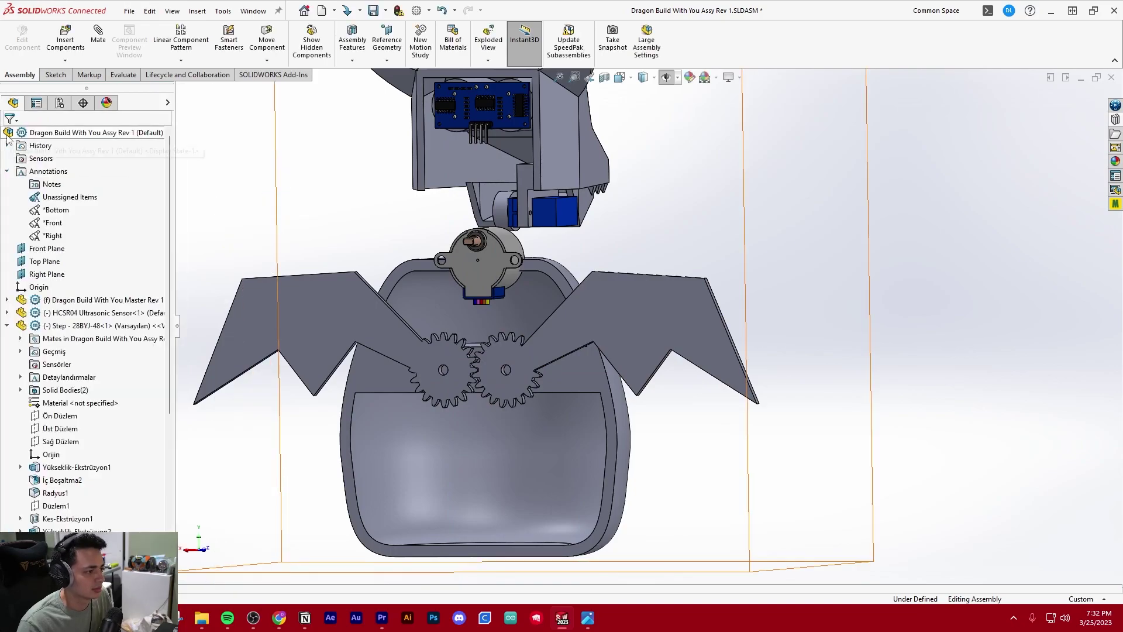
- Move the stepper motor down along Y and centre it along X in the body's lower cavity, beneath the two wing gears
{"action": "scroll", "coordinate": [668, 391], "scroll_direction": "up", "scroll_amount": 3}
{"action": "key", "text": "ctrl+2"}
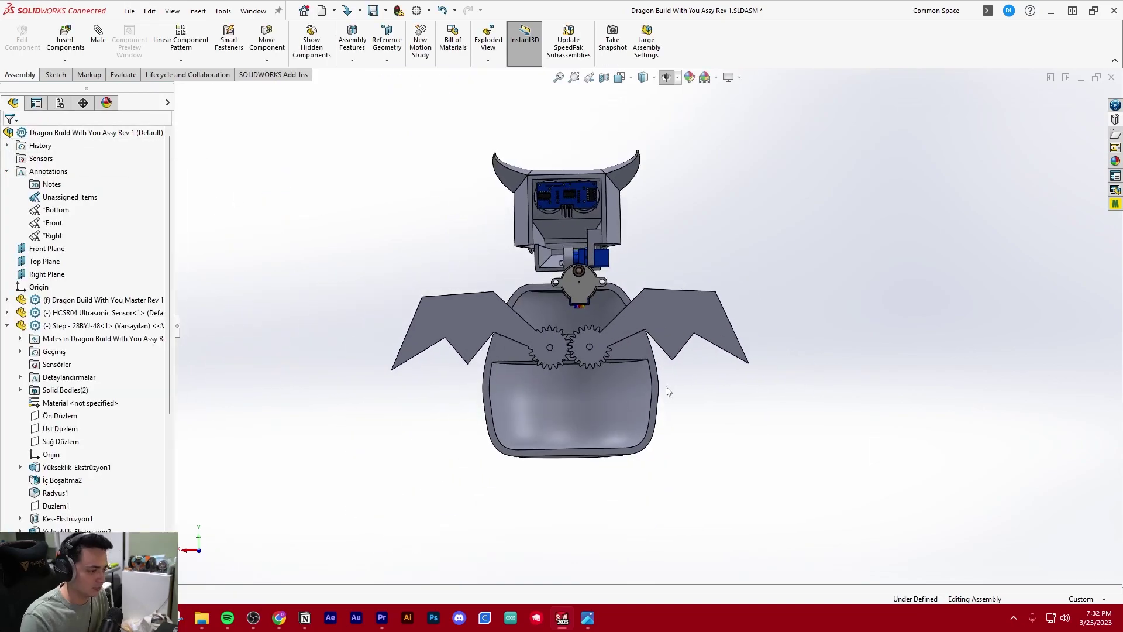
{"action": "left_click", "coordinate": [8, 326]}
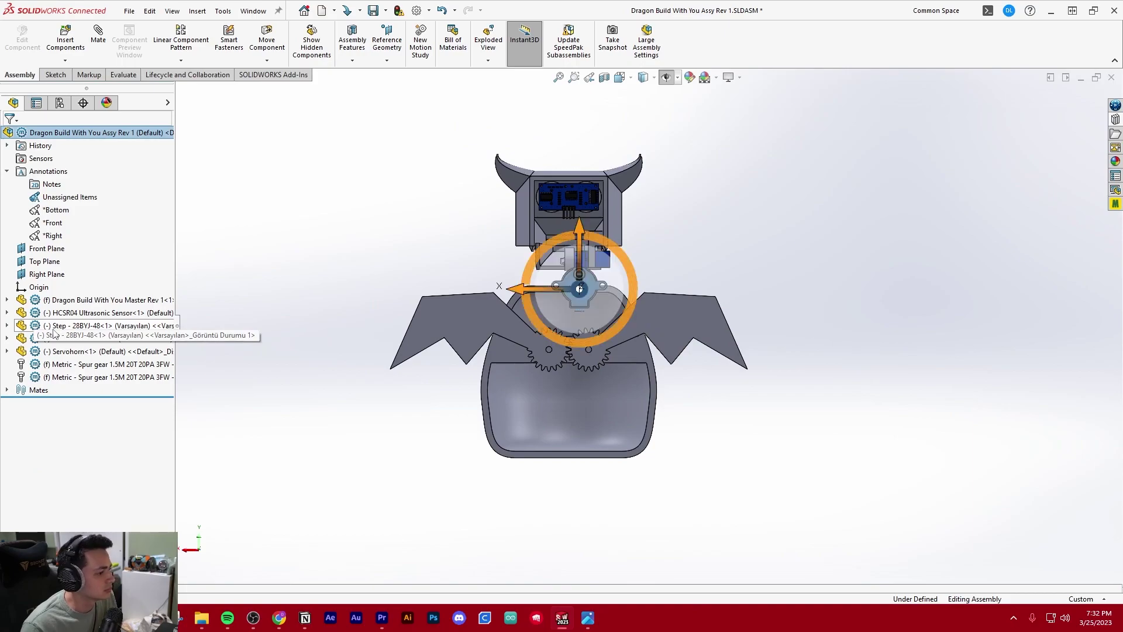
{"action": "scroll", "coordinate": [632, 274], "scroll_direction": "down", "scroll_amount": 2}
{"action": "left_click_drag", "start_coordinate": [552, 242], "coordinate": [551, 426]}
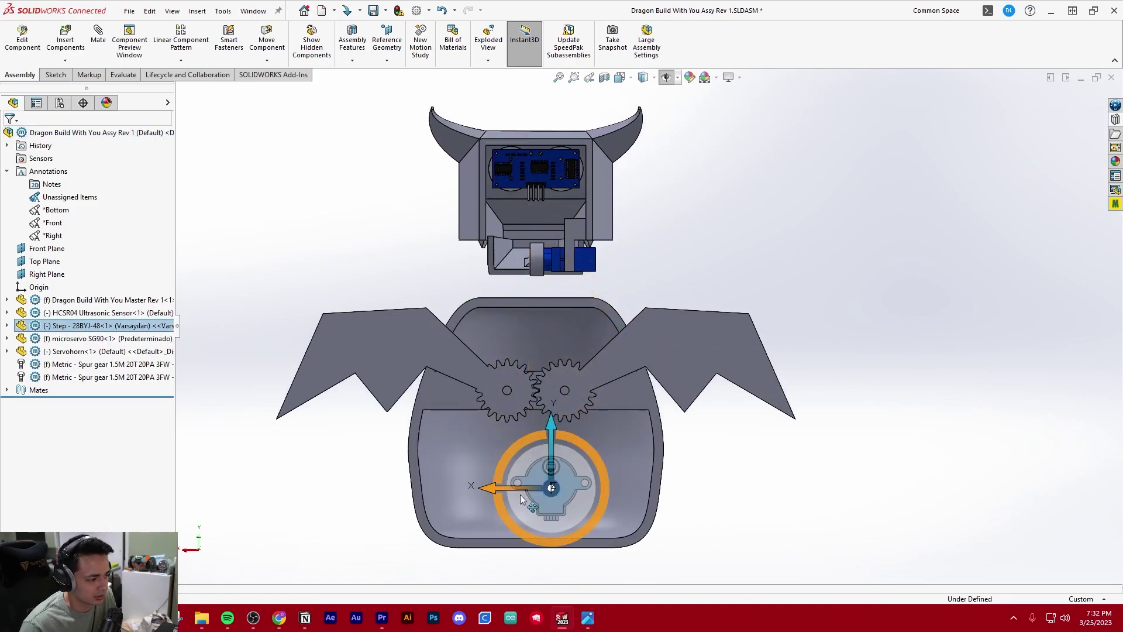
{"action": "left_click", "coordinate": [827, 463]}
- Paste a third copy of the Metric Spur gear 1.5M 20T 20PA into the assembly
{"action": "left_click", "coordinate": [125, 379]}
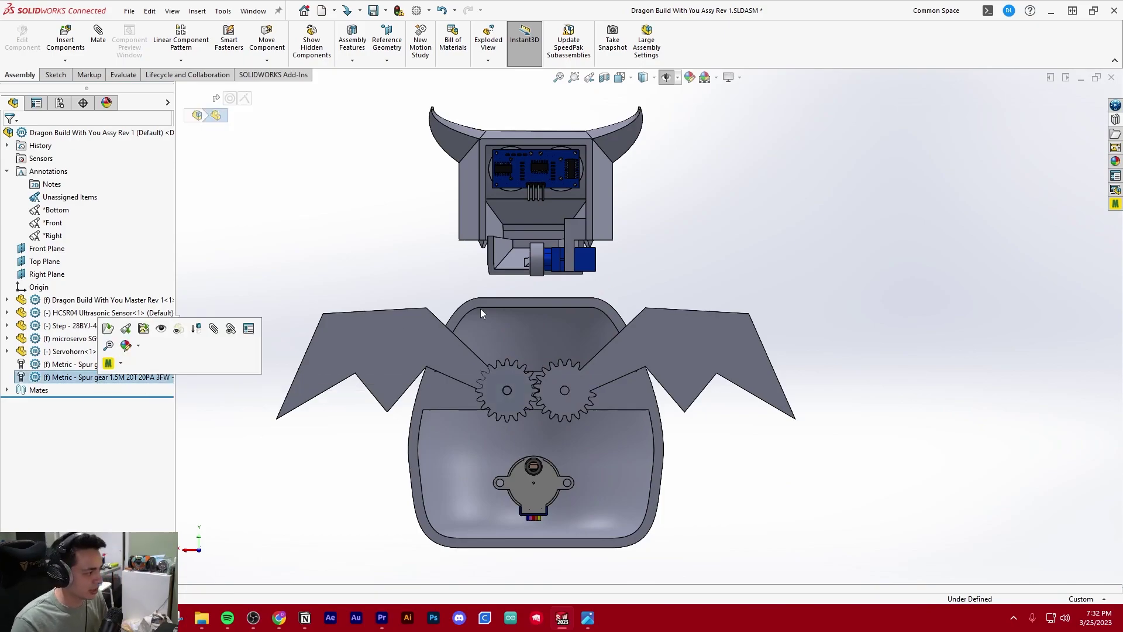
{"action": "key", "text": "z"}
{"action": "key", "text": "ctrl+v"}
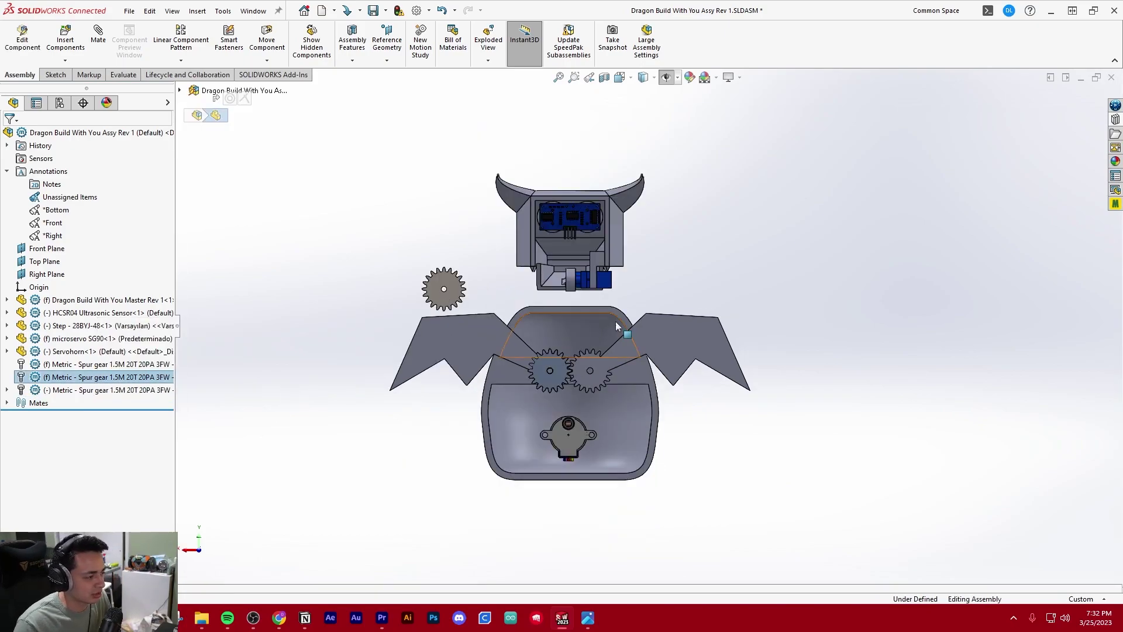
{"action": "scroll", "coordinate": [604, 319], "scroll_direction": "down", "scroll_amount": 2}
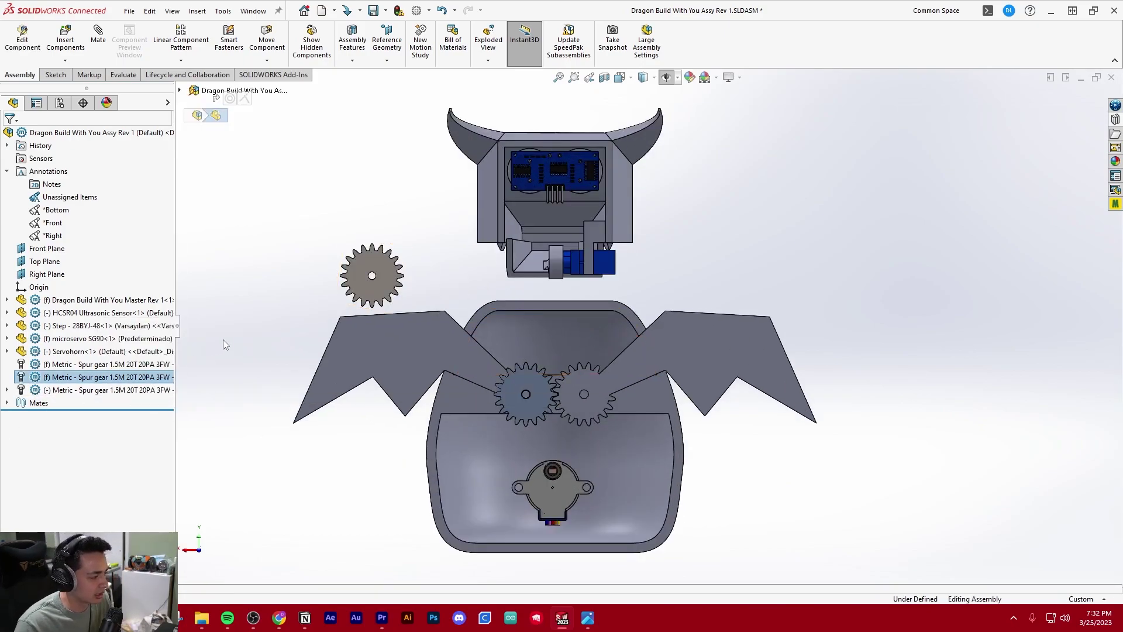
{"action": "left_click", "coordinate": [98, 391]}
{"action": "left_click", "coordinate": [278, 314]}
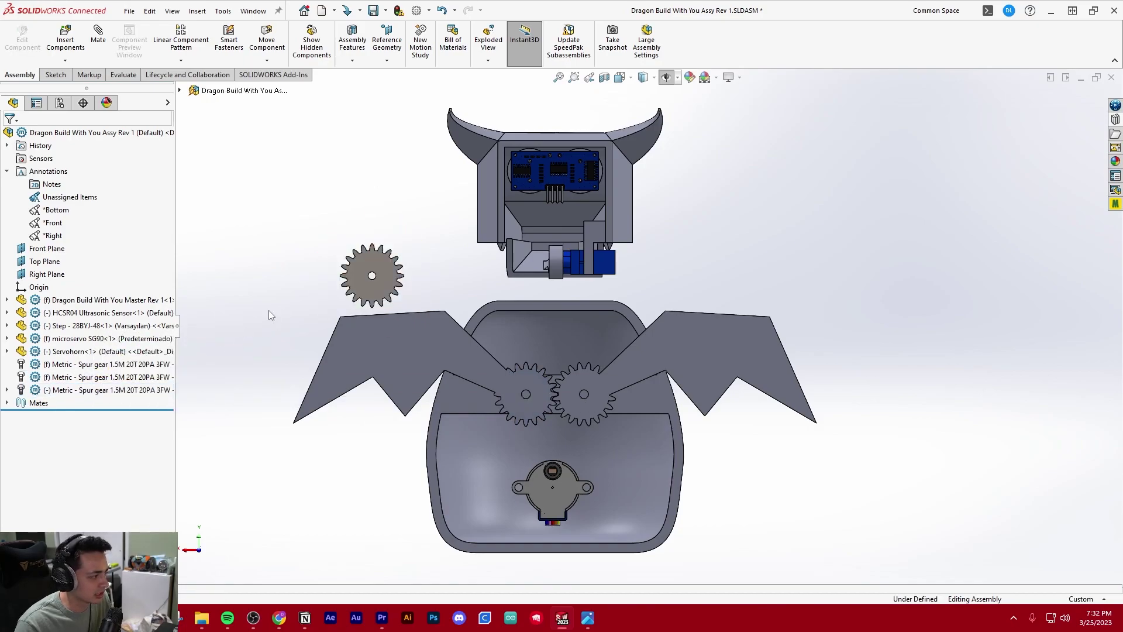
- Move the copied spur gear with the triad into the body, between the stepper motor's shaft and the wing gears
{"action": "left_click", "coordinate": [353, 258]}
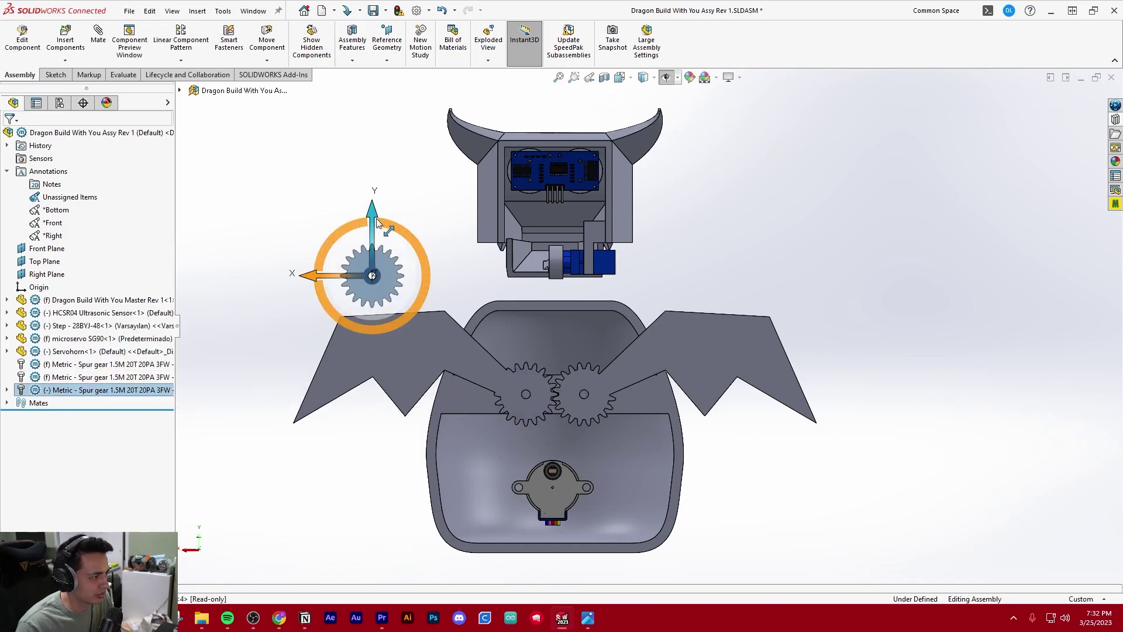
{"action": "left_click_drag", "start_coordinate": [377, 222], "coordinate": [375, 424]}
{"action": "left_click_drag", "start_coordinate": [316, 477], "coordinate": [501, 474]}
{"action": "scroll", "coordinate": [562, 451], "scroll_direction": "down", "scroll_amount": 6}
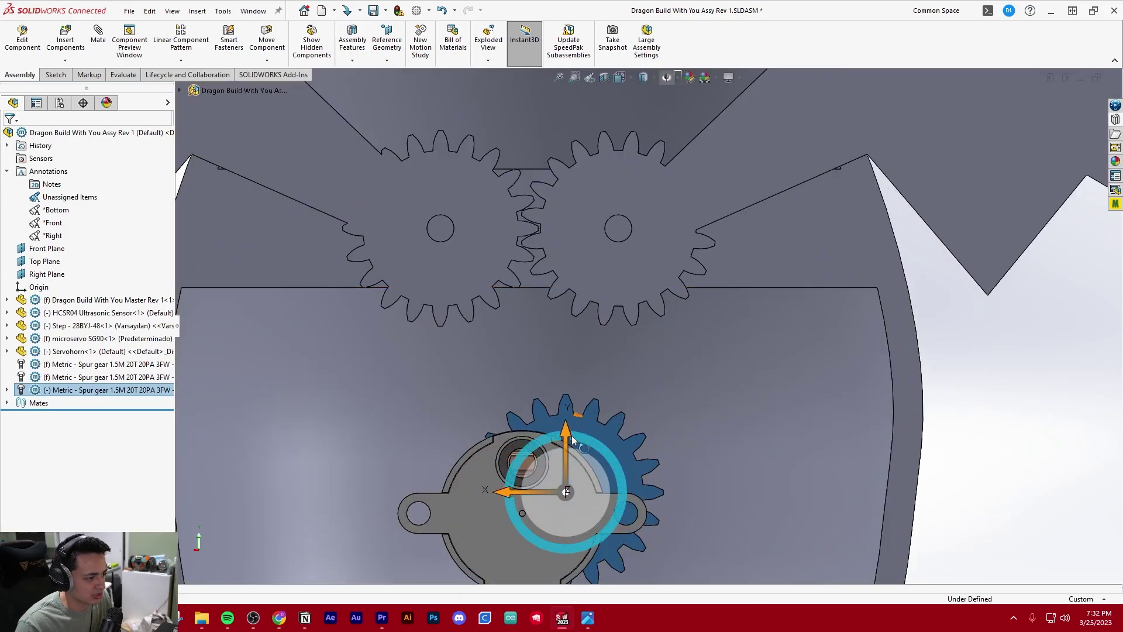
{"action": "left_click_drag", "start_coordinate": [572, 440], "coordinate": [560, 359]}
{"action": "scroll", "coordinate": [561, 359], "scroll_direction": "down", "scroll_amount": 3}
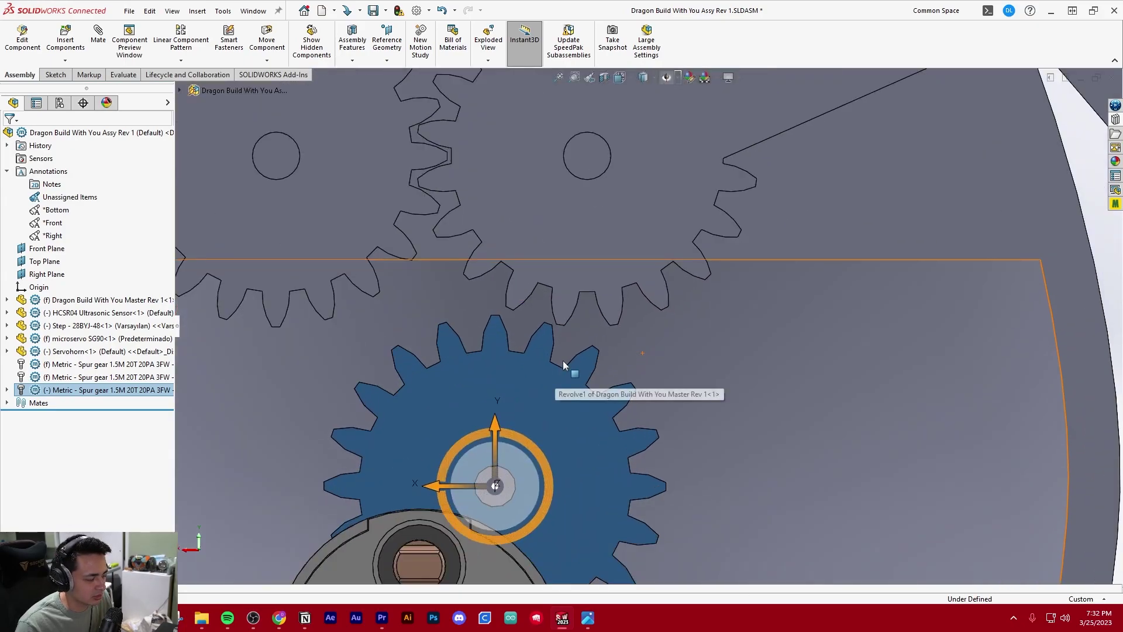
- Nudge the copied gear along X and Y until its teeth mesh with the right-hand wing gear
{"action": "scroll", "coordinate": [627, 340], "scroll_direction": "up", "scroll_amount": 3}
{"action": "scroll", "coordinate": [627, 340], "scroll_direction": "down", "scroll_amount": 3}
{"action": "left_click_drag", "start_coordinate": [536, 387], "coordinate": [539, 356]}
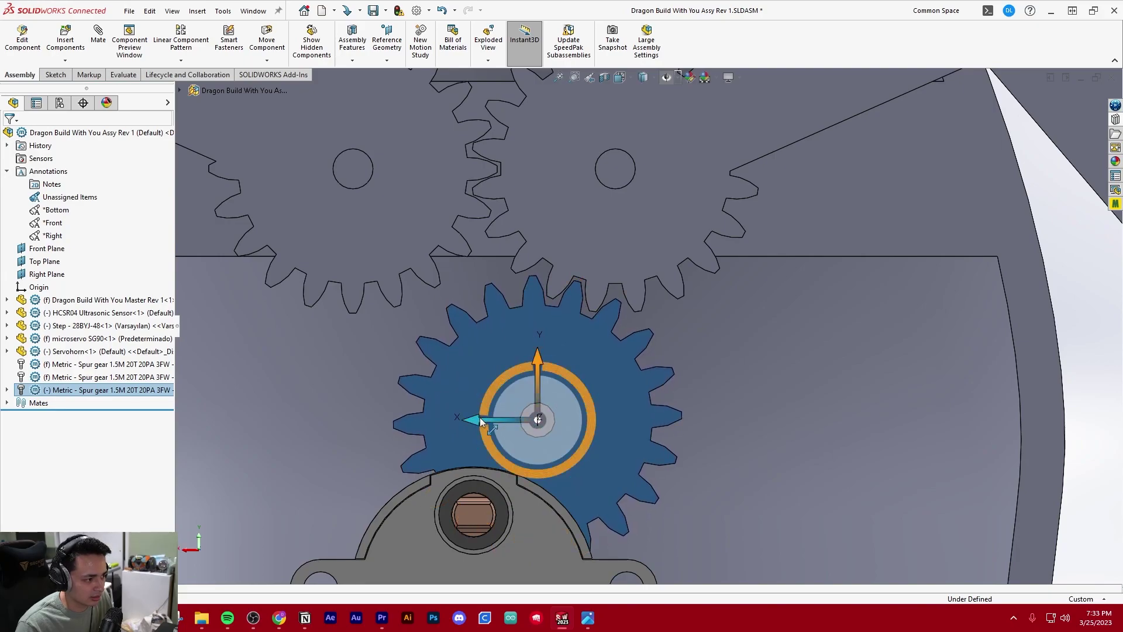
{"action": "left_click_drag", "start_coordinate": [477, 419], "coordinate": [481, 420]}
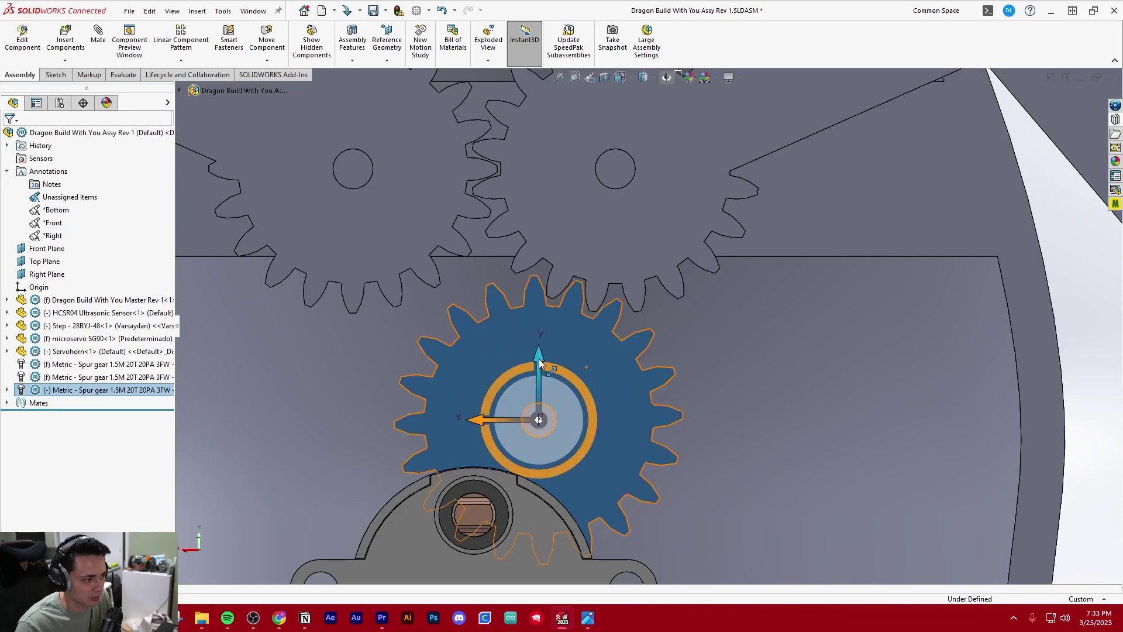
{"action": "left_click_drag", "start_coordinate": [539, 363], "coordinate": [538, 361]}
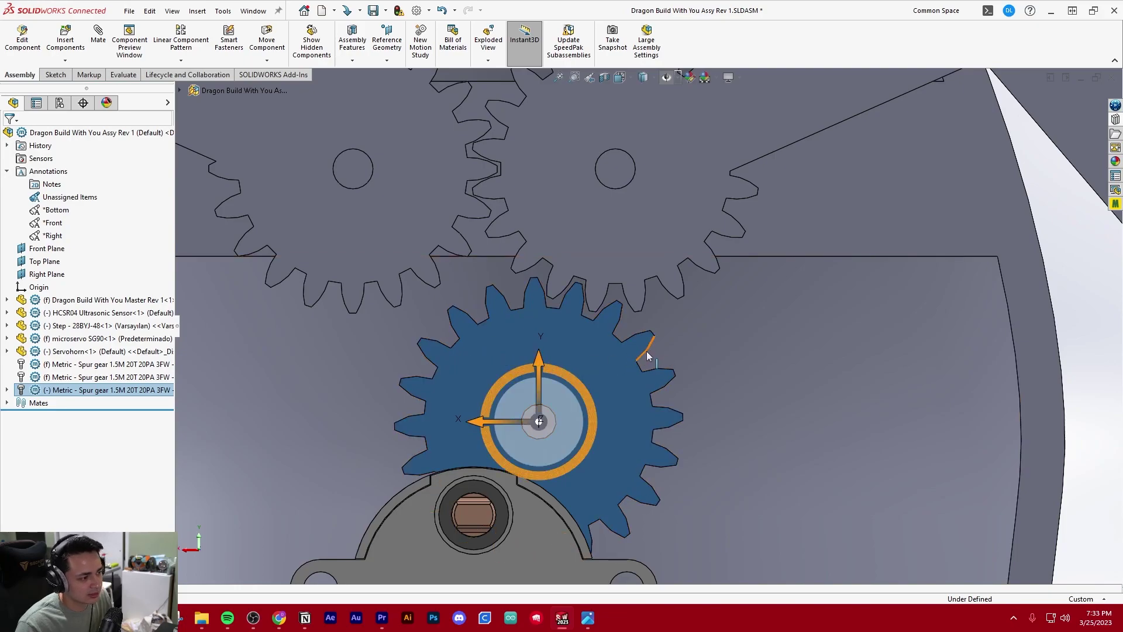
{"action": "scroll", "coordinate": [647, 351], "scroll_direction": "down", "scroll_amount": 6}
{"action": "left_click", "coordinate": [268, 349]}
{"action": "scroll", "coordinate": [650, 293], "scroll_direction": "up", "scroll_amount": 1}
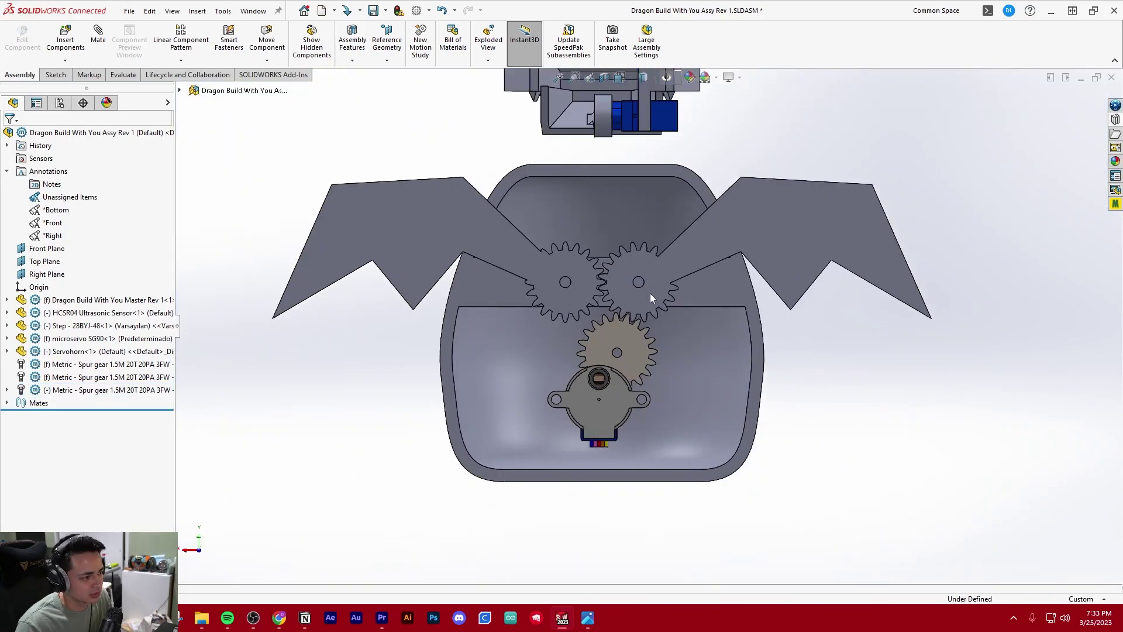
{"action": "scroll", "coordinate": [651, 293], "scroll_direction": "up", "scroll_amount": 2}
- Fix the copied spur gear in place
{"action": "left_click", "coordinate": [78, 390]}
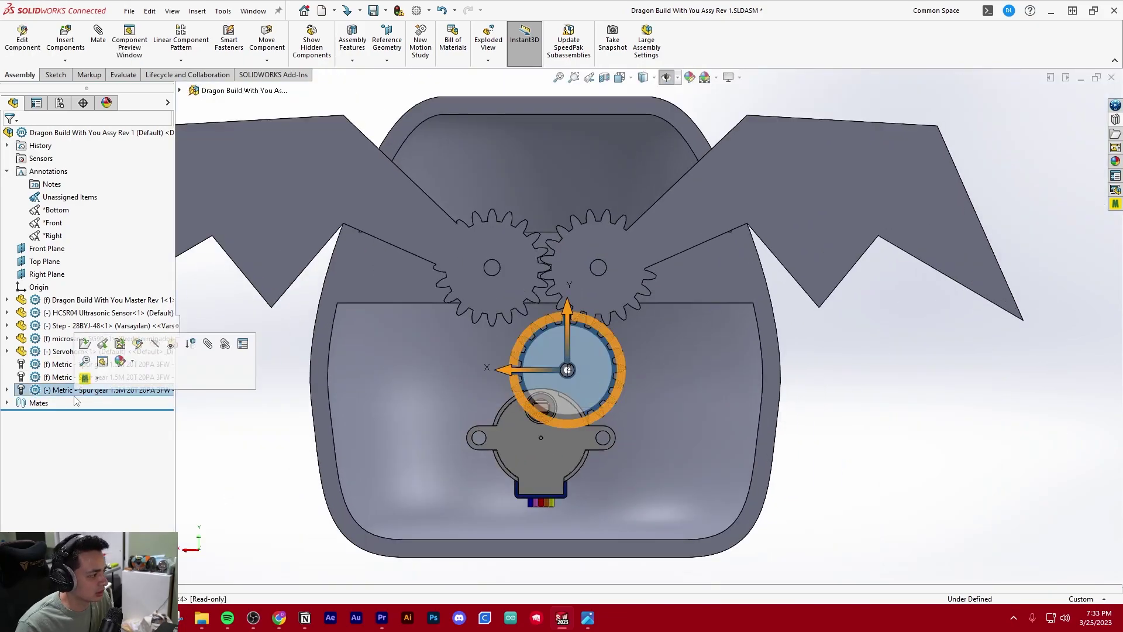
{"action": "right_click", "coordinate": [89, 390]}
{"action": "left_click", "coordinate": [111, 360]}
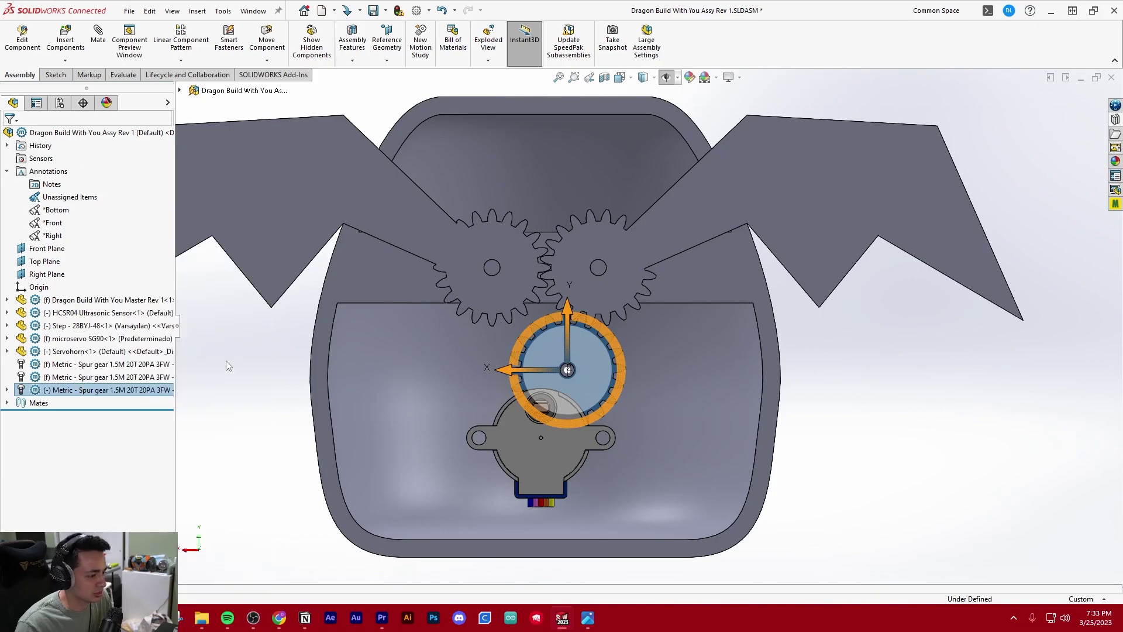
{"action": "middle_click_drag", "start_coordinate": [434, 374], "coordinate": [404, 368]}
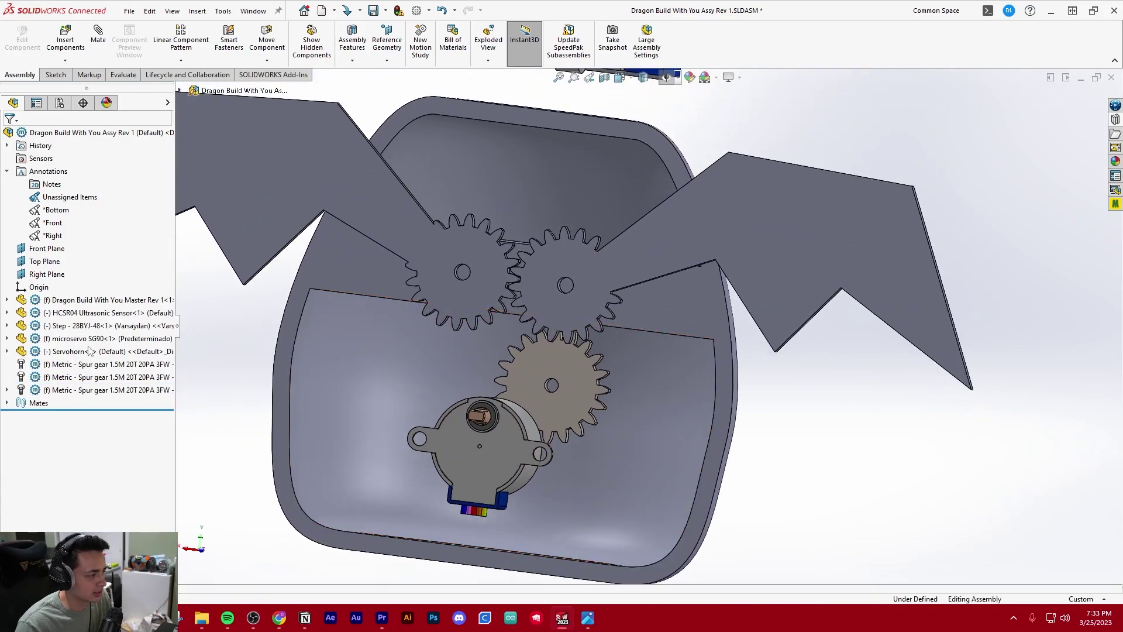
- Float the copied gear and mate its front face coincident with the front face of the right-hand wing gear
{"action": "right_click", "coordinate": [84, 389]}
{"action": "left_click", "coordinate": [111, 364]}
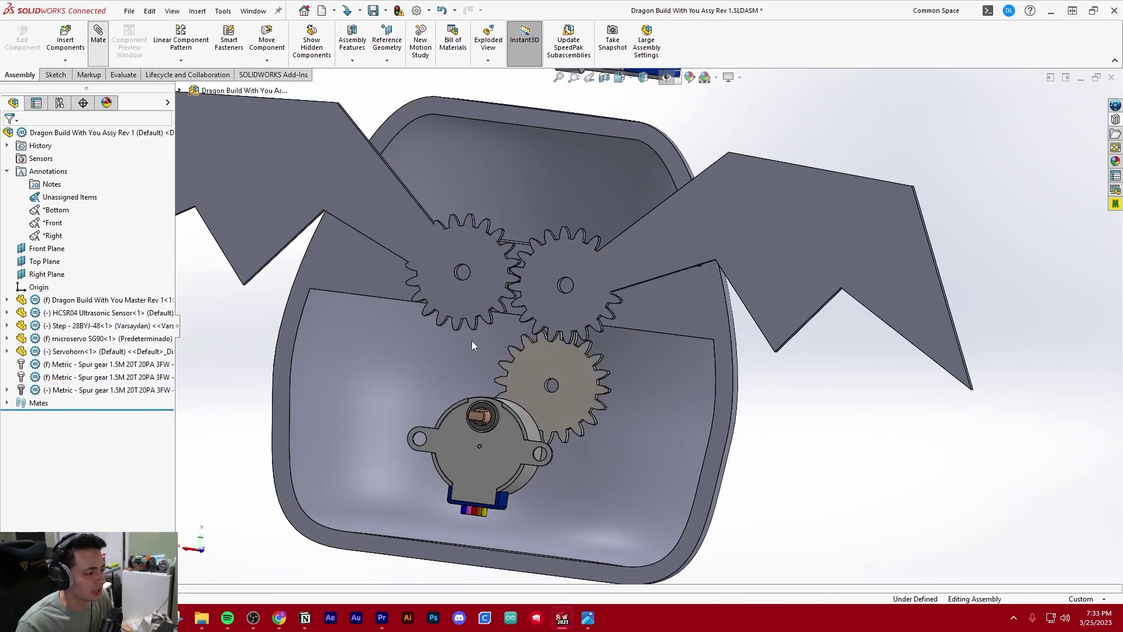
{"action": "middle_click_drag", "start_coordinate": [559, 387], "coordinate": [569, 349]}
{"action": "key", "text": "m"}
{"action": "left_click", "coordinate": [570, 349]}
{"action": "left_click", "coordinate": [549, 225]}
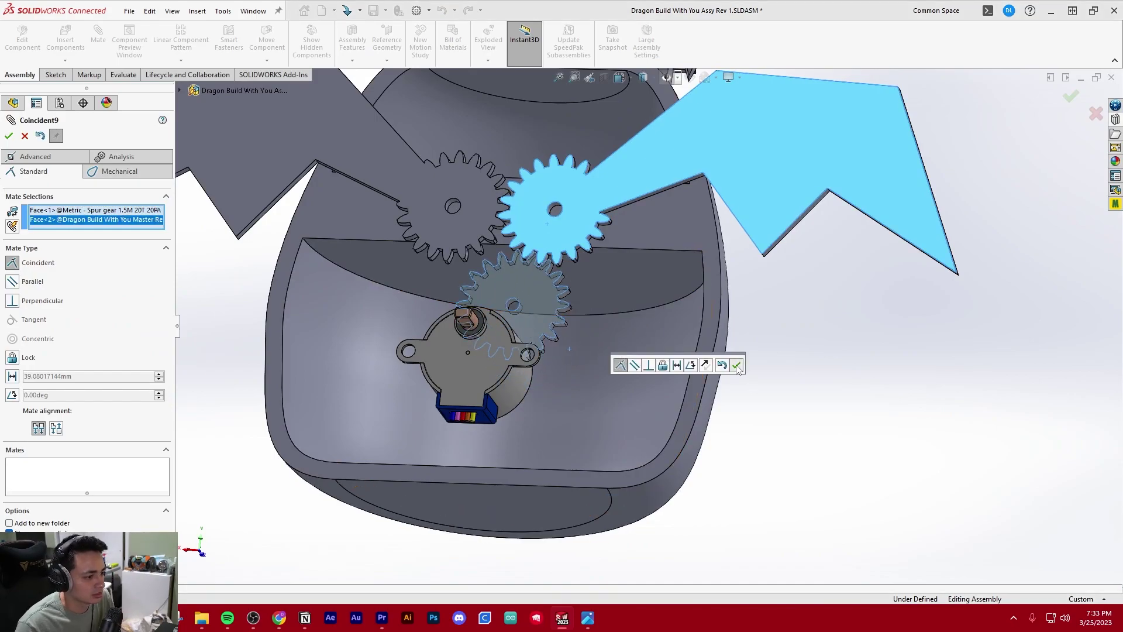
{"action": "left_click", "coordinate": [736, 366]}
{"action": "middle_click_drag", "start_coordinate": [600, 345], "coordinate": [593, 374]}
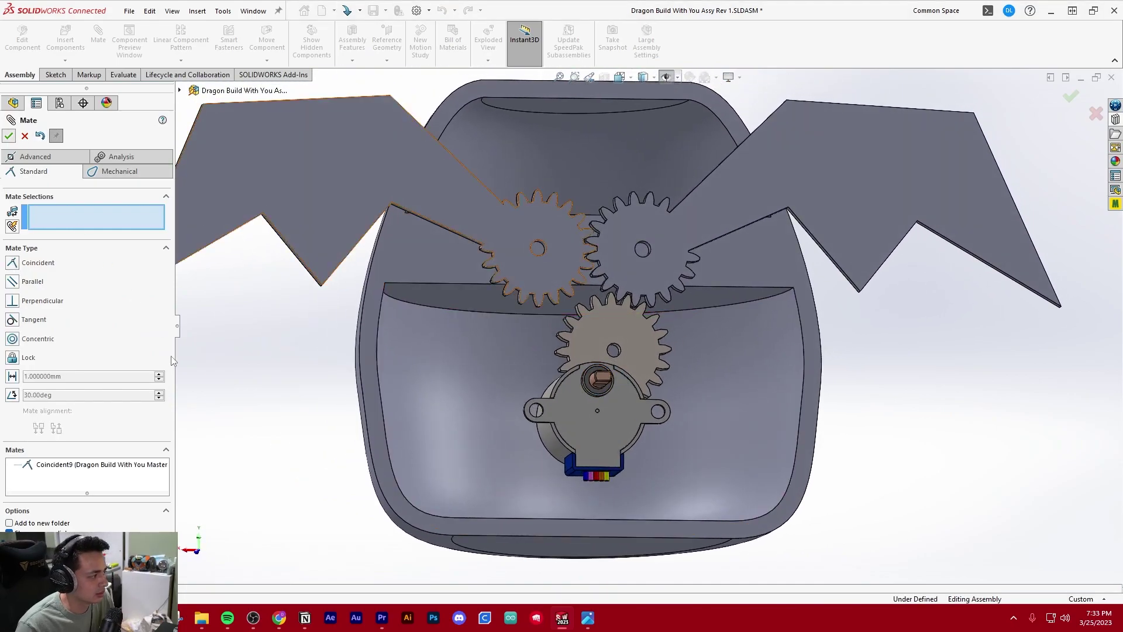
{"action": "key", "text": "Escape"}
- Fix the third spur gear in its mated position flush with the wing gears
{"action": "left_click", "coordinate": [50, 388]}
{"action": "right_click", "coordinate": [61, 389]}
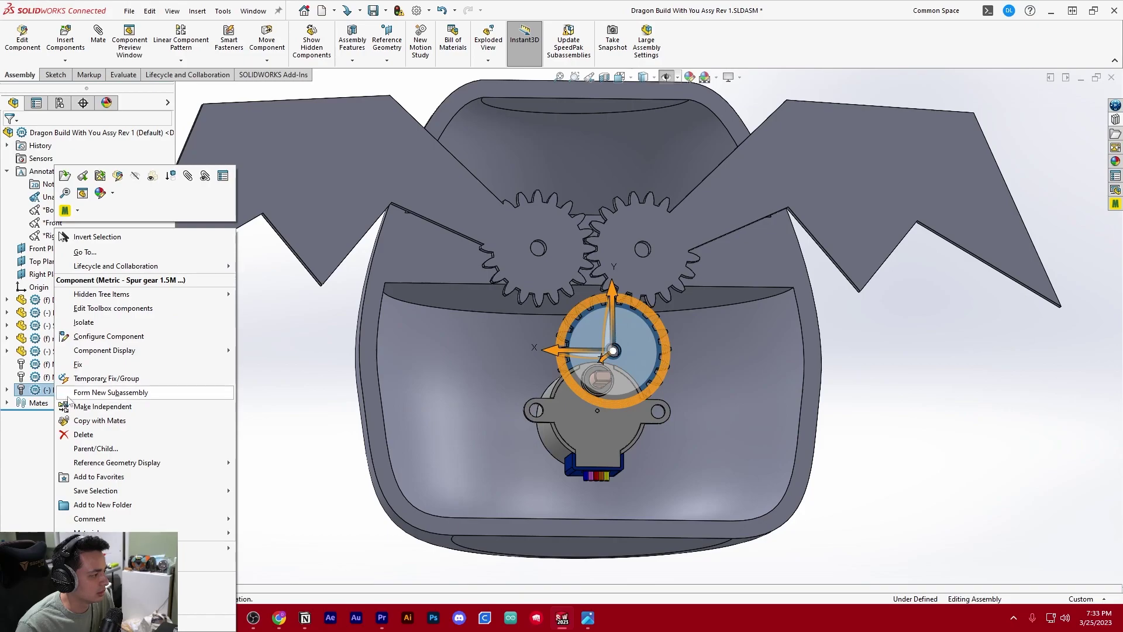
{"action": "left_click", "coordinate": [263, 371]}
{"action": "left_click", "coordinate": [286, 369]}
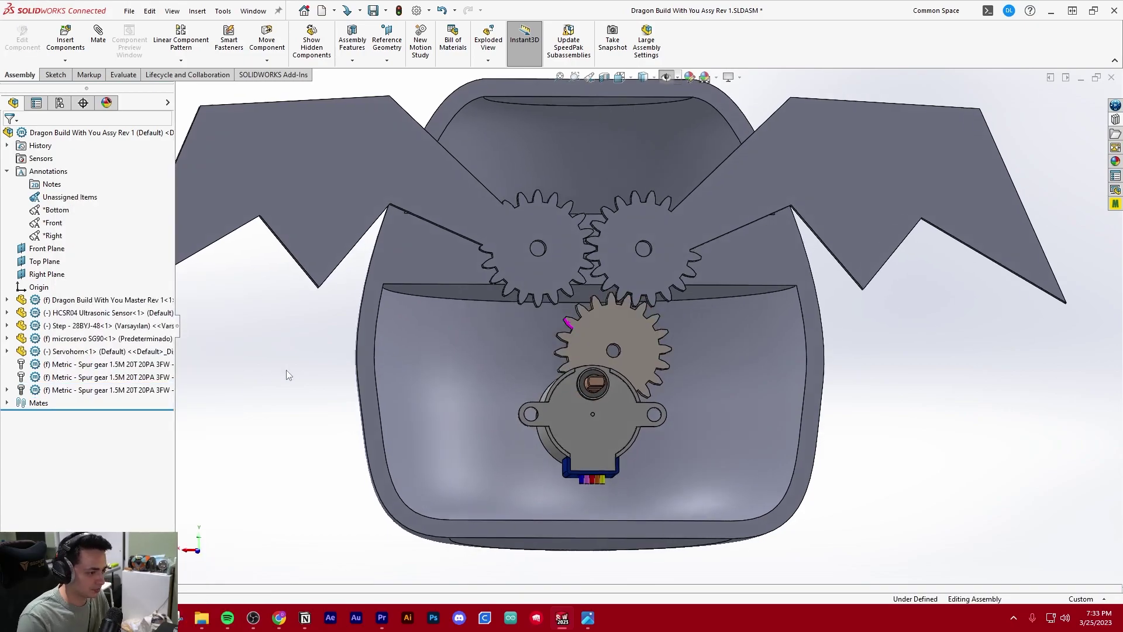
- Examine how the third gear meshes with the wing gears and where the stepper motor sits relative to it
{"action": "scroll", "coordinate": [717, 233], "scroll_direction": "down", "scroll_amount": 5}
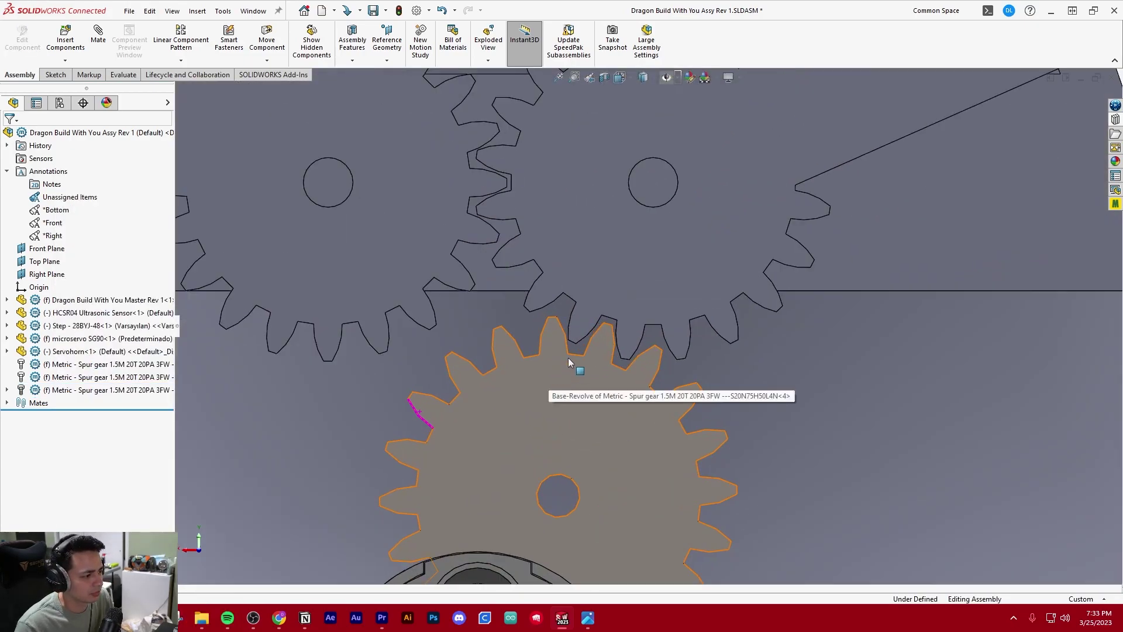
{"action": "scroll", "coordinate": [641, 330], "scroll_direction": "down", "scroll_amount": 5}
{"action": "scroll", "coordinate": [638, 328], "scroll_direction": "up", "scroll_amount": 5}
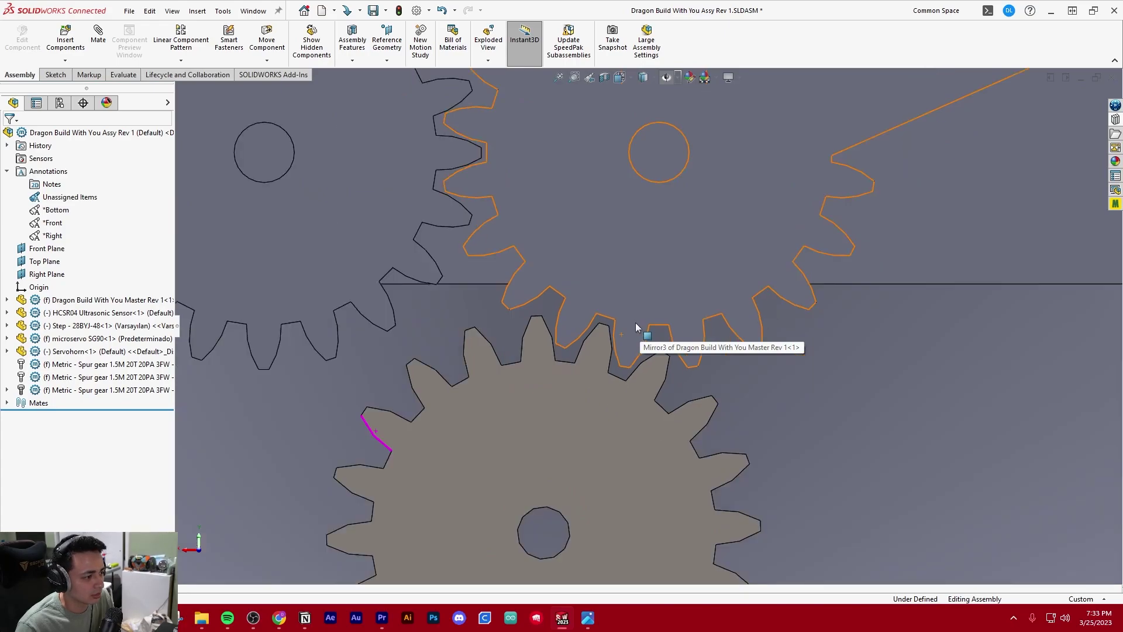
{"action": "scroll", "coordinate": [631, 328], "scroll_direction": "up", "scroll_amount": 6}
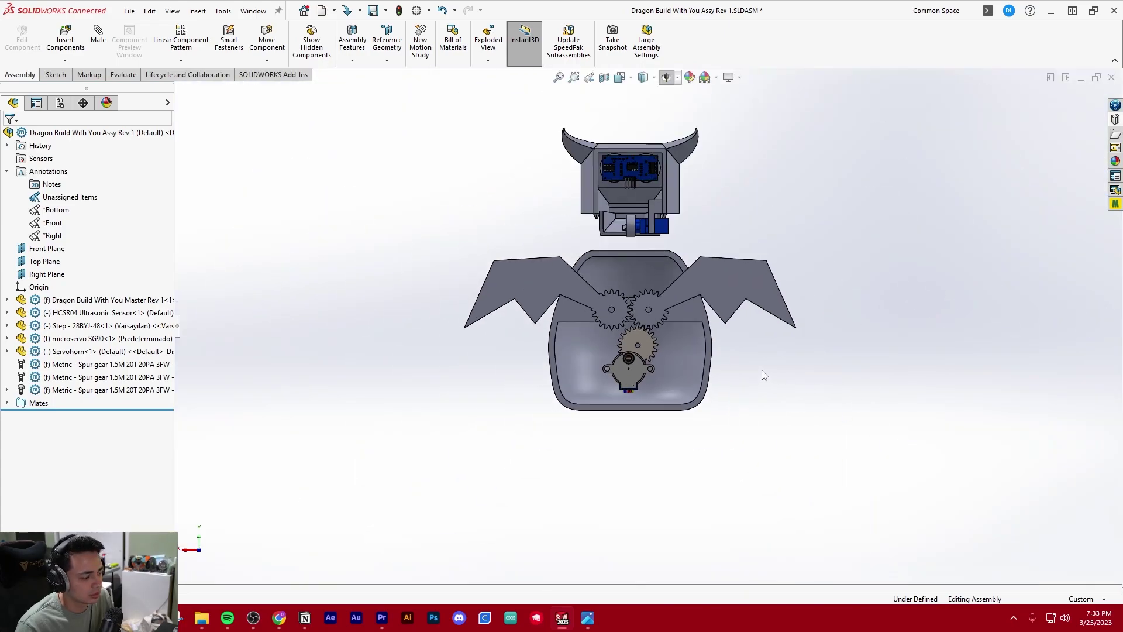
{"action": "scroll", "coordinate": [637, 349], "scroll_direction": "down", "scroll_amount": 4}
{"action": "middle_click_drag", "start_coordinate": [657, 378], "coordinate": [634, 386]}
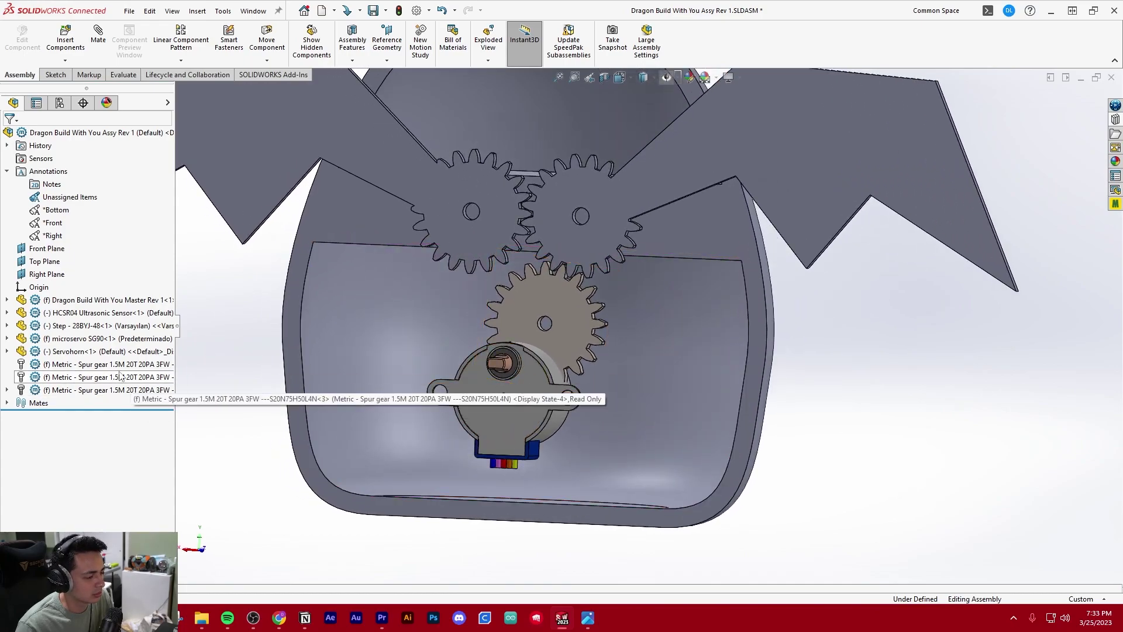
{"action": "middle_click_drag", "start_coordinate": [561, 393], "coordinate": [606, 396]}
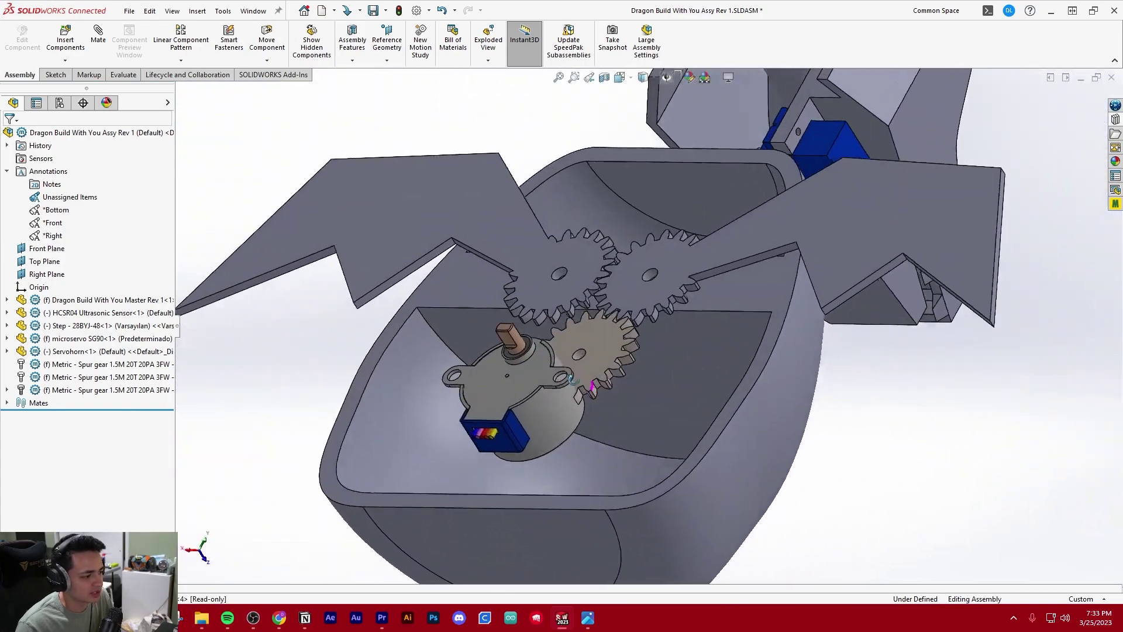
{"action": "scroll", "coordinate": [605, 395], "scroll_direction": "down", "scroll_amount": 2}
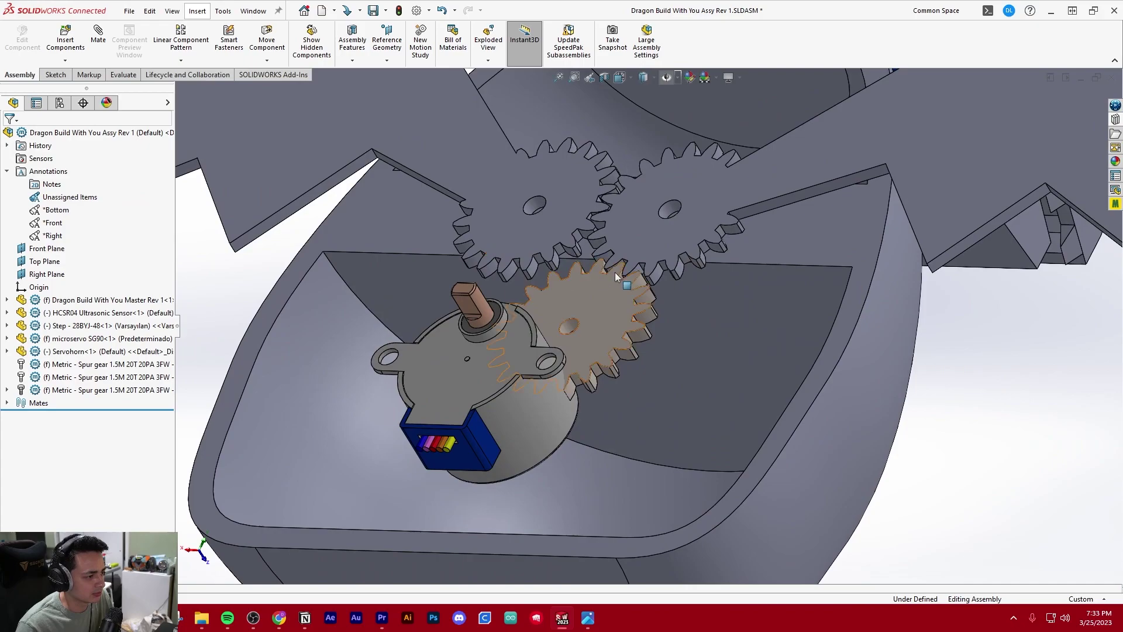
{"action": "scroll", "coordinate": [648, 335], "scroll_direction": "up", "scroll_amount": 3}
{"action": "mouse_move", "coordinate": [658, 342]}
{"action": "middle_mouse_down"}
{"action": "mouse_move", "coordinate": [670, 353]}
{"action": "mouse_move", "coordinate": [620, 327]}
{"action": "mouse_move", "coordinate": [651, 346]}
{"action": "mouse_move", "coordinate": [759, 356]}
{"action": "middle_mouse_up"}
{"action": "left_click", "coordinate": [759, 356]}
{"action": "left_click", "coordinate": [222, 212]}
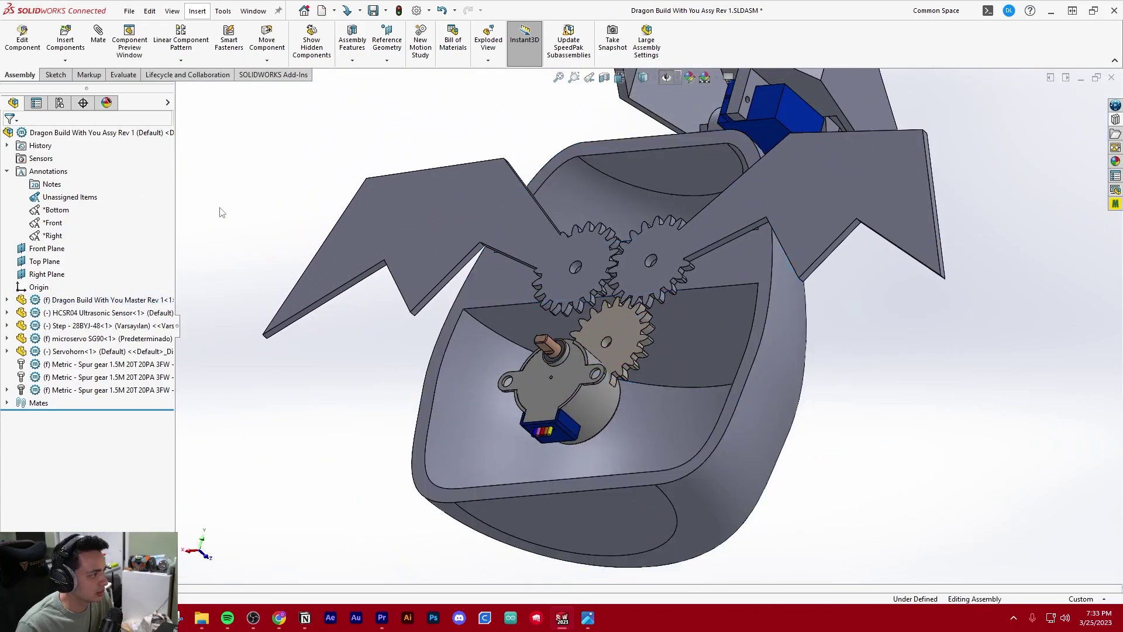
- Hide the dragon's hollow body, Boss-Extrude21, among the solid bodies of the Dragon Build With You Master Rev 1 part
{"action": "left_click", "coordinate": [7, 171]}
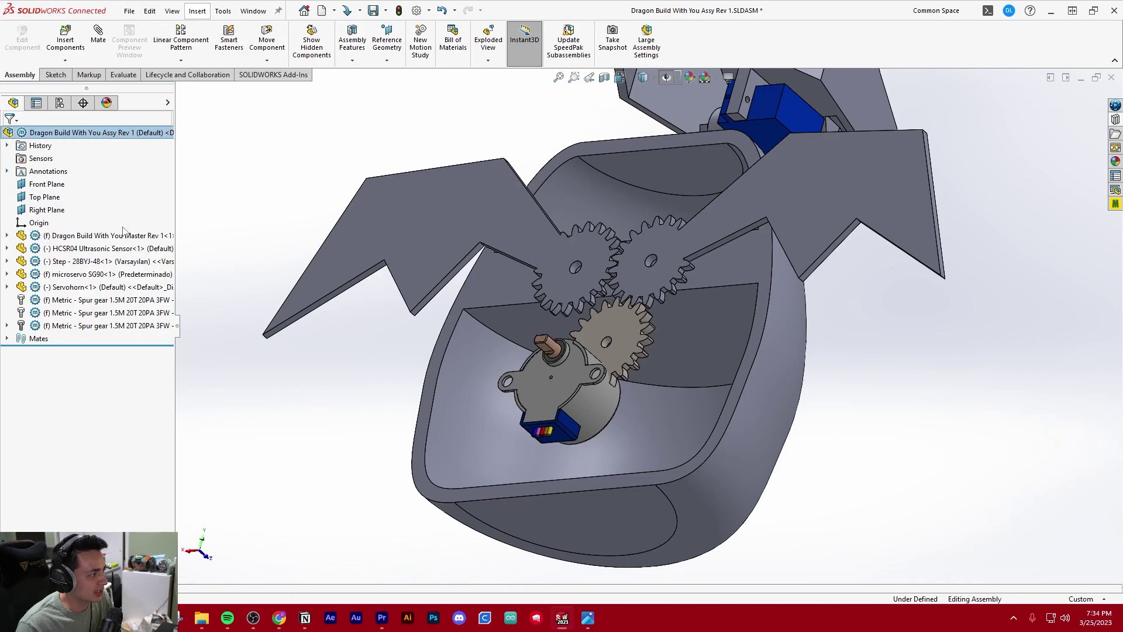
{"action": "left_click", "coordinate": [7, 235]}
{"action": "left_click", "coordinate": [11, 236]}
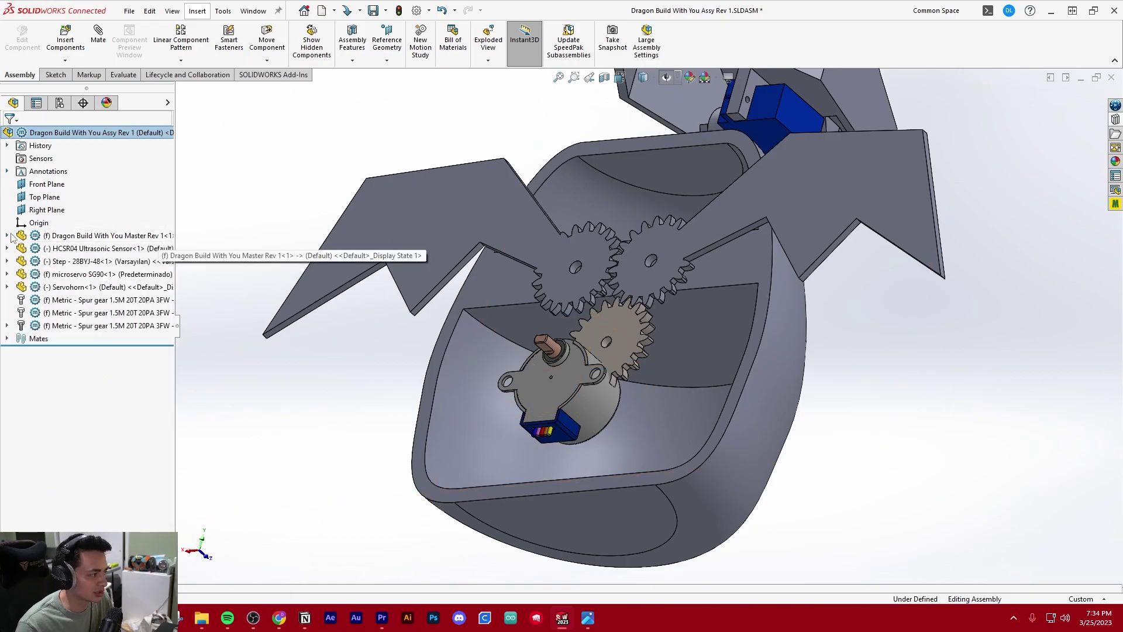
{"action": "left_click", "coordinate": [7, 235]}
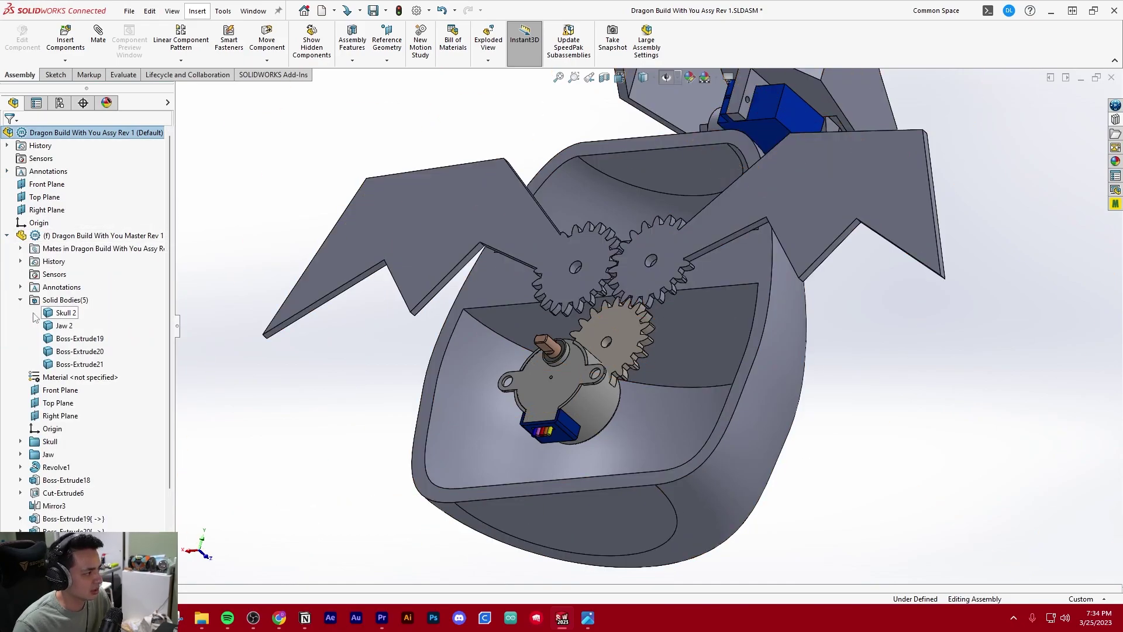
{"action": "right_click", "coordinate": [64, 365]}
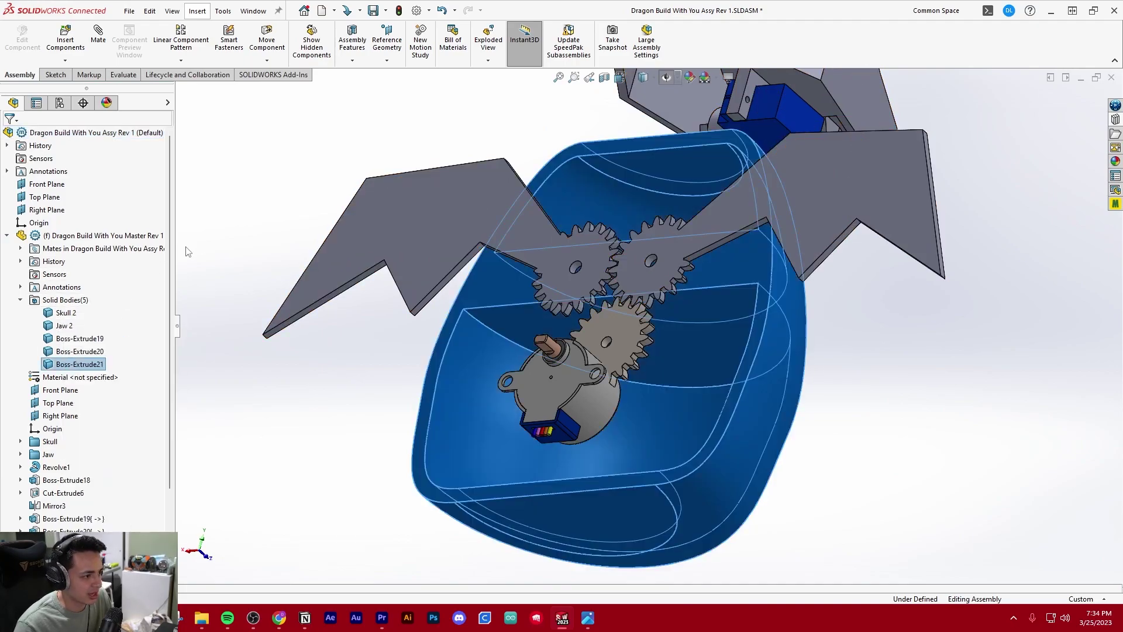
{"action": "left_click", "coordinate": [240, 243]}
{"action": "left_click", "coordinate": [7, 236]}
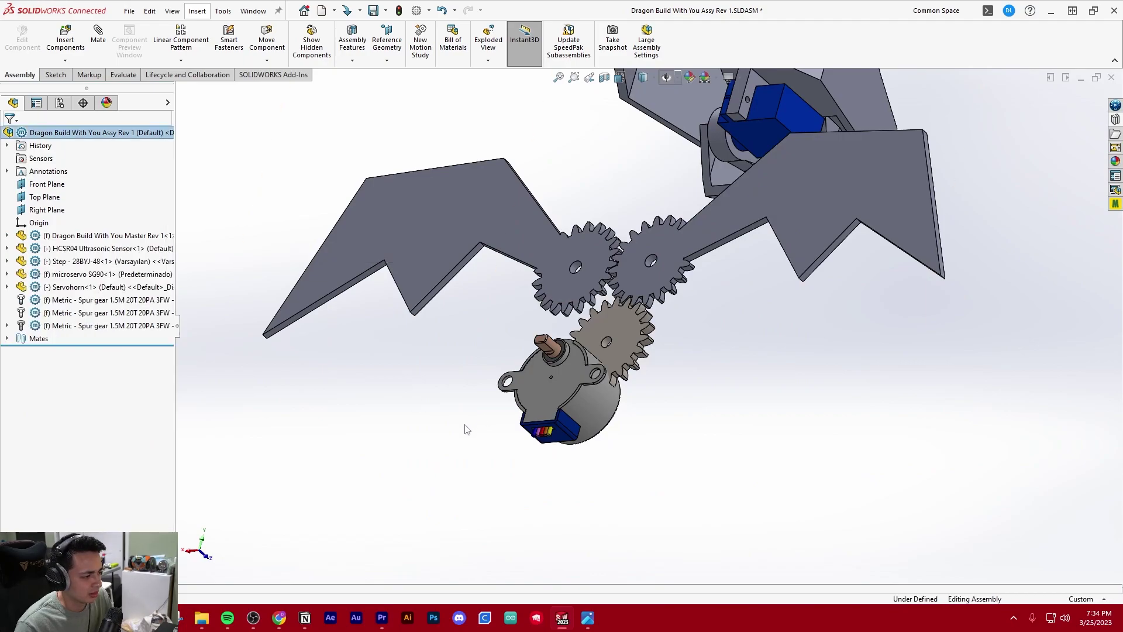
- Move the 28BYJ-48 stepper motor about 44 mm along Z, clear of the third gear
{"action": "middle_click_drag", "start_coordinate": [465, 429], "coordinate": [433, 409]}
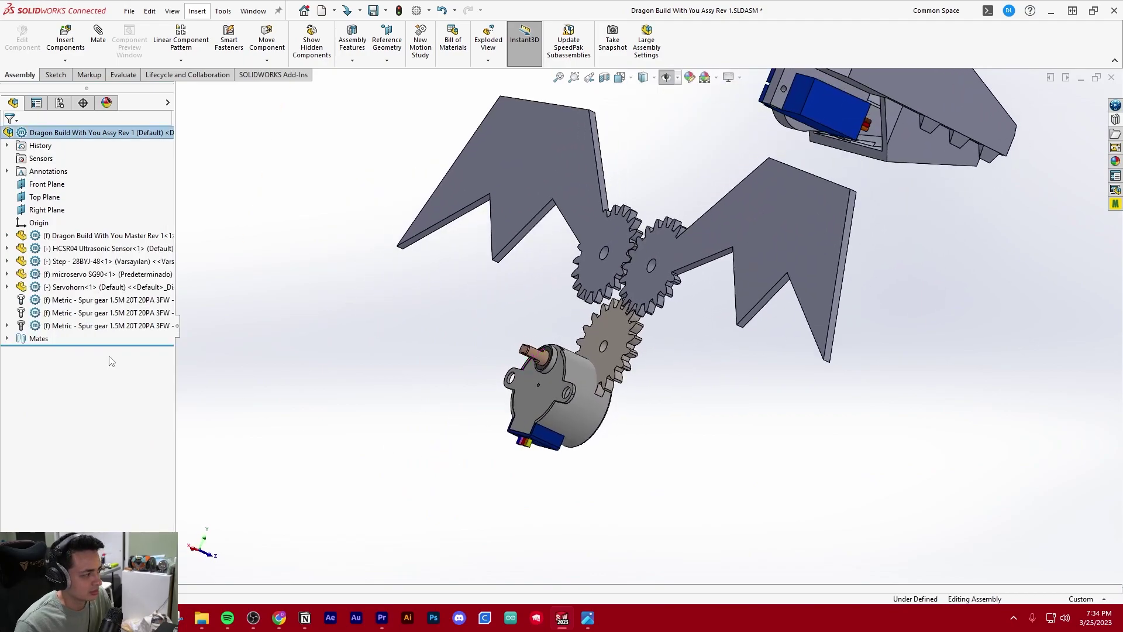
{"action": "left_click", "coordinate": [86, 260]}
{"action": "left_click_drag", "start_coordinate": [591, 416], "coordinate": [699, 465]}
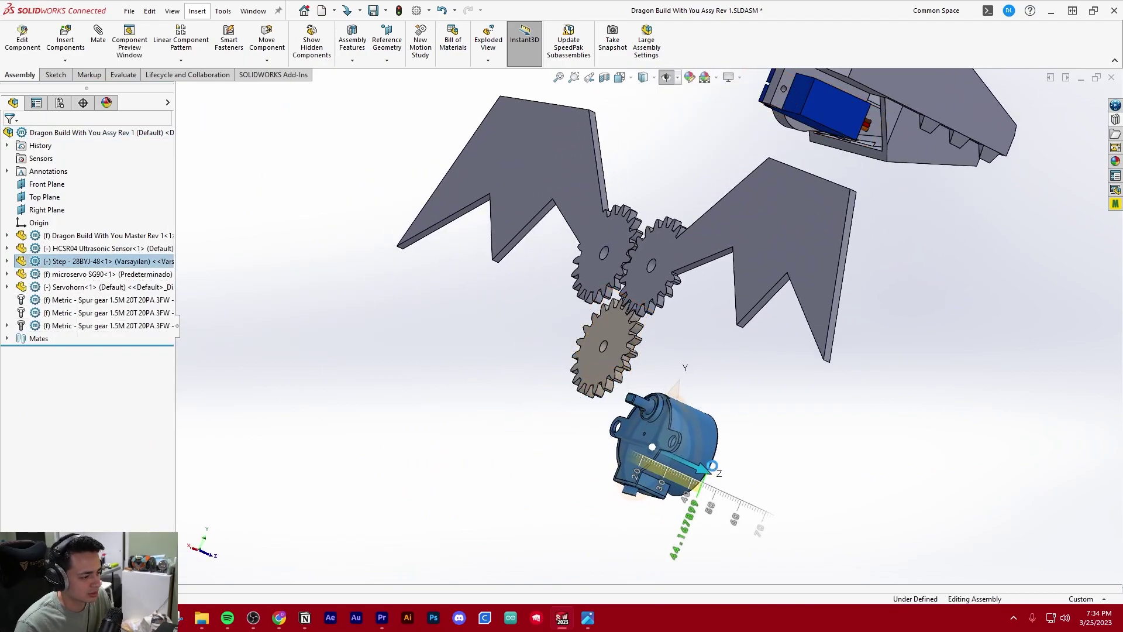
{"action": "left_click", "coordinate": [769, 439]}
{"action": "scroll", "coordinate": [770, 439], "scroll_direction": "down", "scroll_amount": 3}
{"action": "middle_click_drag", "start_coordinate": [480, 401], "coordinate": [422, 346]}
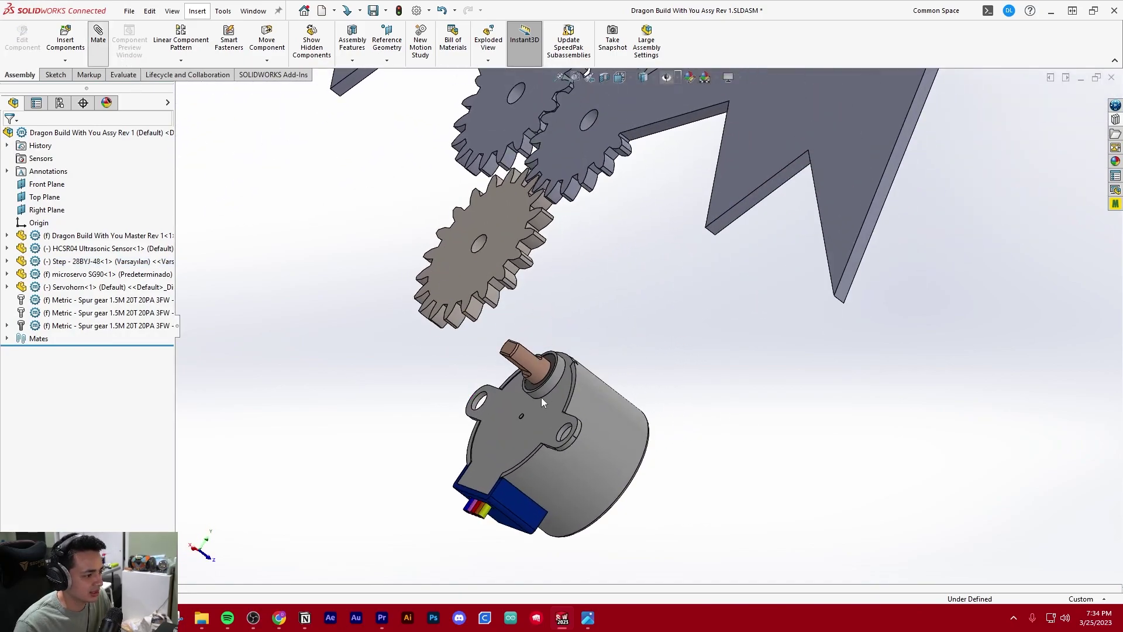
{"action": "scroll", "coordinate": [541, 377], "scroll_direction": "down", "scroll_amount": 3}
{"action": "middle_click_drag", "start_coordinate": [521, 386], "coordinate": [514, 409]}
{"action": "scroll", "coordinate": [515, 410], "scroll_direction": "down", "scroll_amount": 4}
{"action": "scroll", "coordinate": [560, 389], "scroll_direction": "down", "scroll_amount": 2}
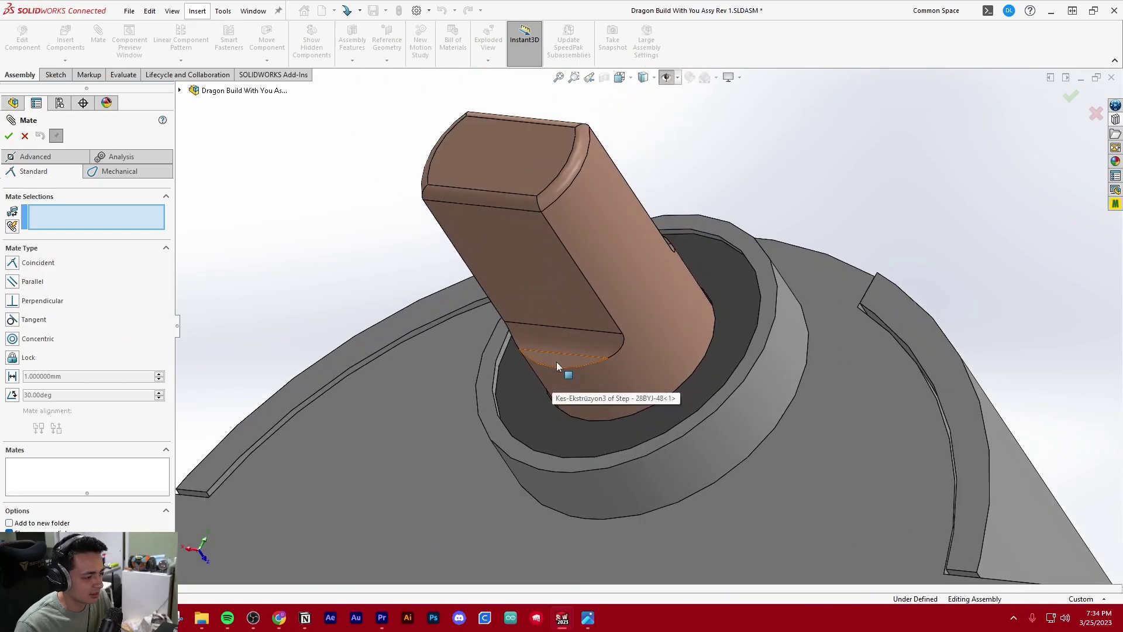
{"action": "left_click", "coordinate": [556, 362]}
{"action": "scroll", "coordinate": [560, 367], "scroll_direction": "up", "scroll_amount": 6}
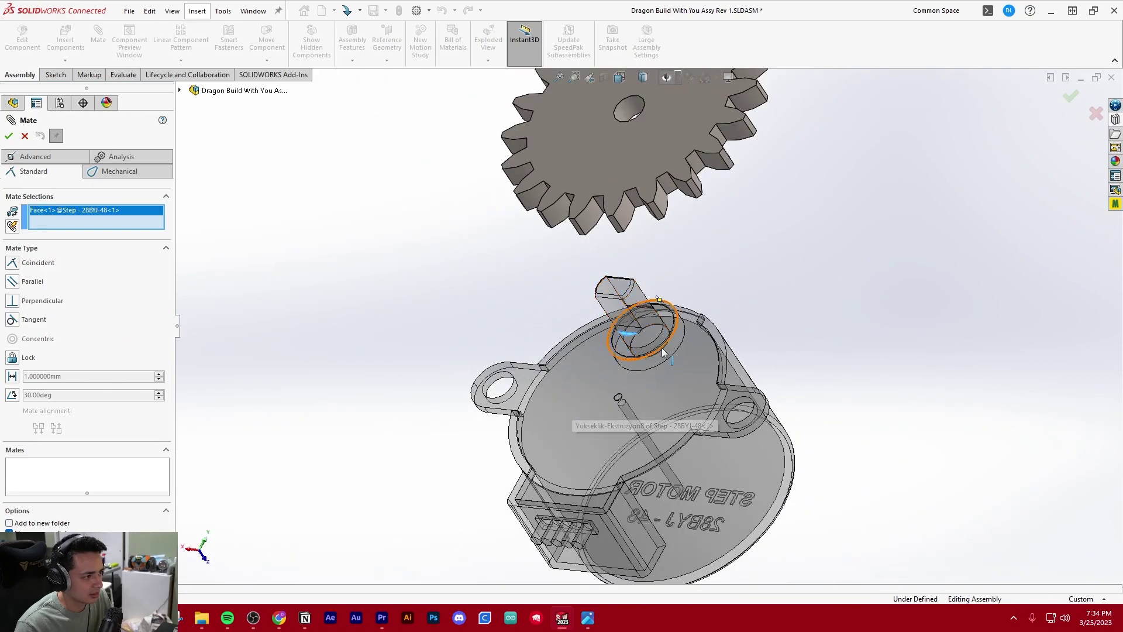
{"action": "mouse_move", "coordinate": [685, 311]}
{"action": "middle_mouse_down"}
{"action": "mouse_move", "coordinate": [689, 283]}
{"action": "mouse_move", "coordinate": [678, 328]}
{"action": "middle_mouse_up"}
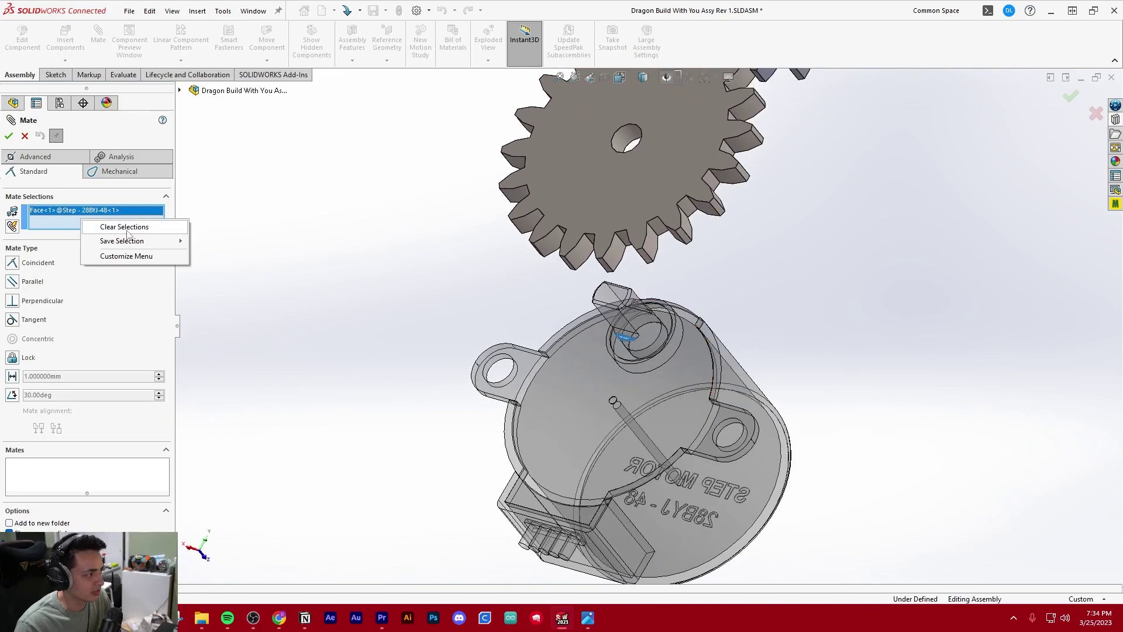
{"action": "left_click", "coordinate": [127, 229]}
- Mate the cylindrical collar around the stepper motor's shaft concentric with the third gear's bore
{"action": "scroll", "coordinate": [605, 374], "scroll_direction": "down", "scroll_amount": 4}
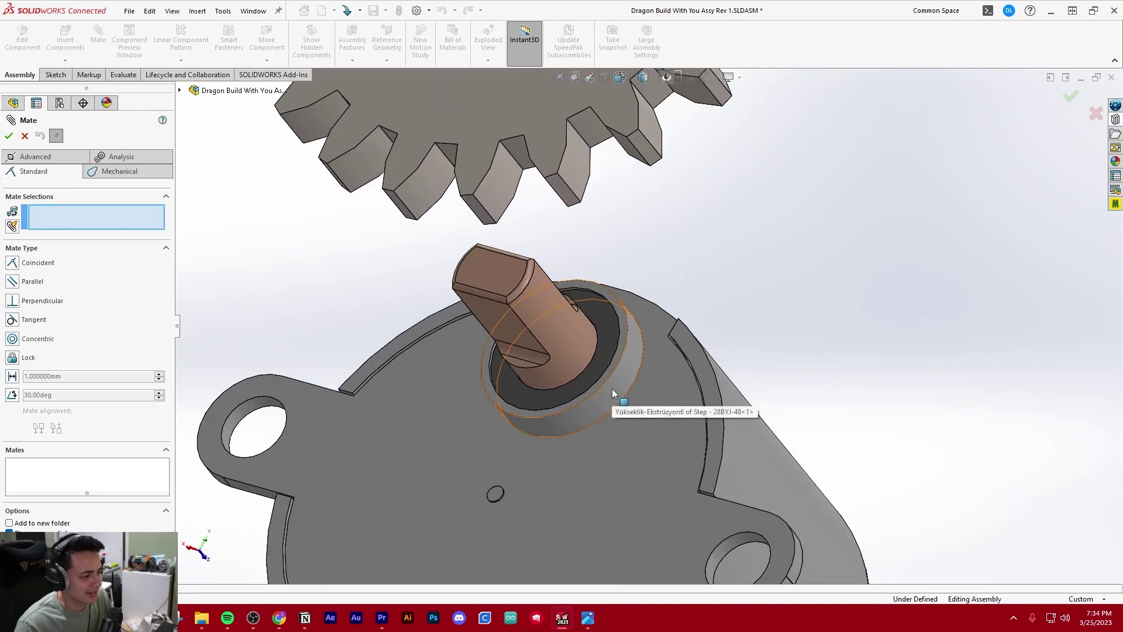
{"action": "left_click", "coordinate": [611, 388]}
{"action": "middle_click_drag", "start_coordinate": [539, 476], "coordinate": [662, 152]}
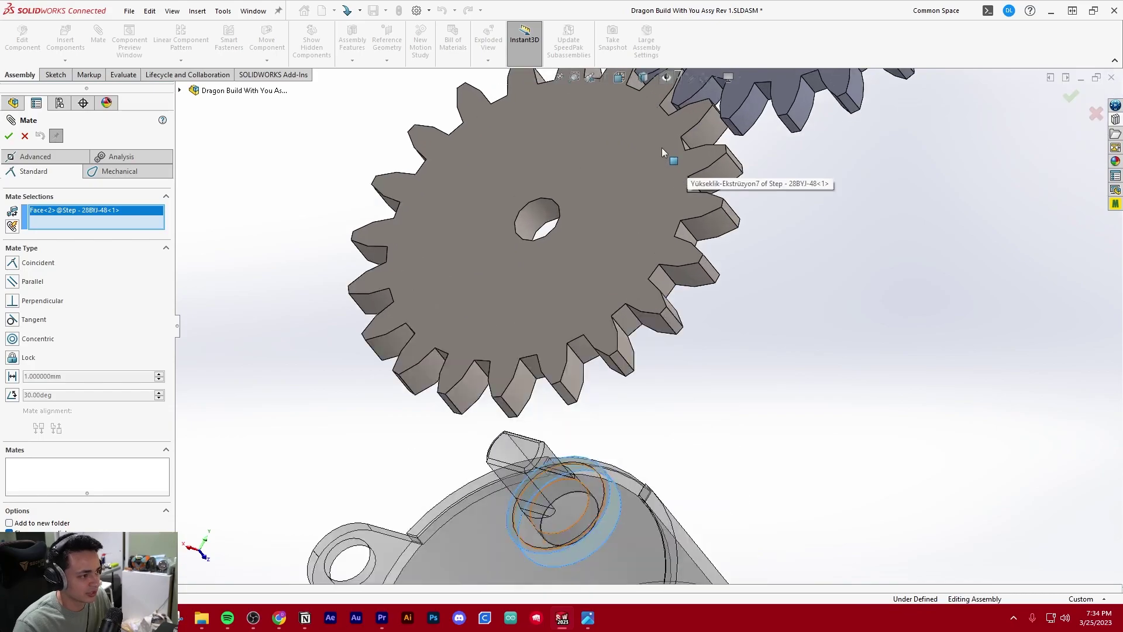
{"action": "left_click", "coordinate": [538, 221]}
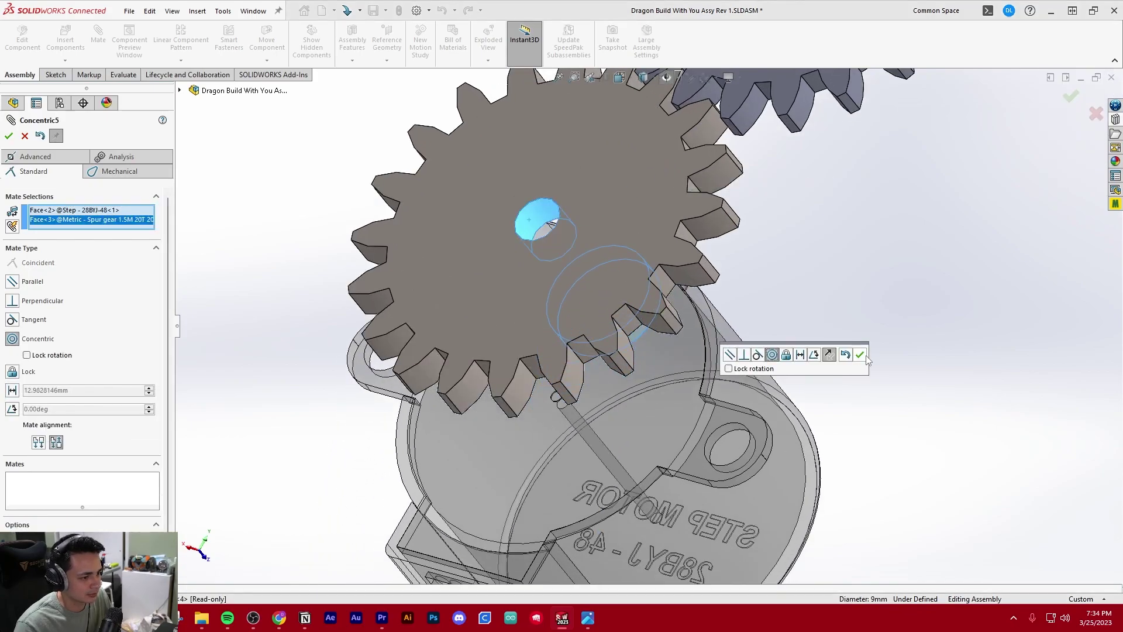
{"action": "left_click", "coordinate": [859, 355]}
- Mate the shoulder at the base of the motor shaft's flat coincident with the motor-side face of the third gear
{"action": "middle_click_drag", "start_coordinate": [622, 412], "coordinate": [713, 416]}
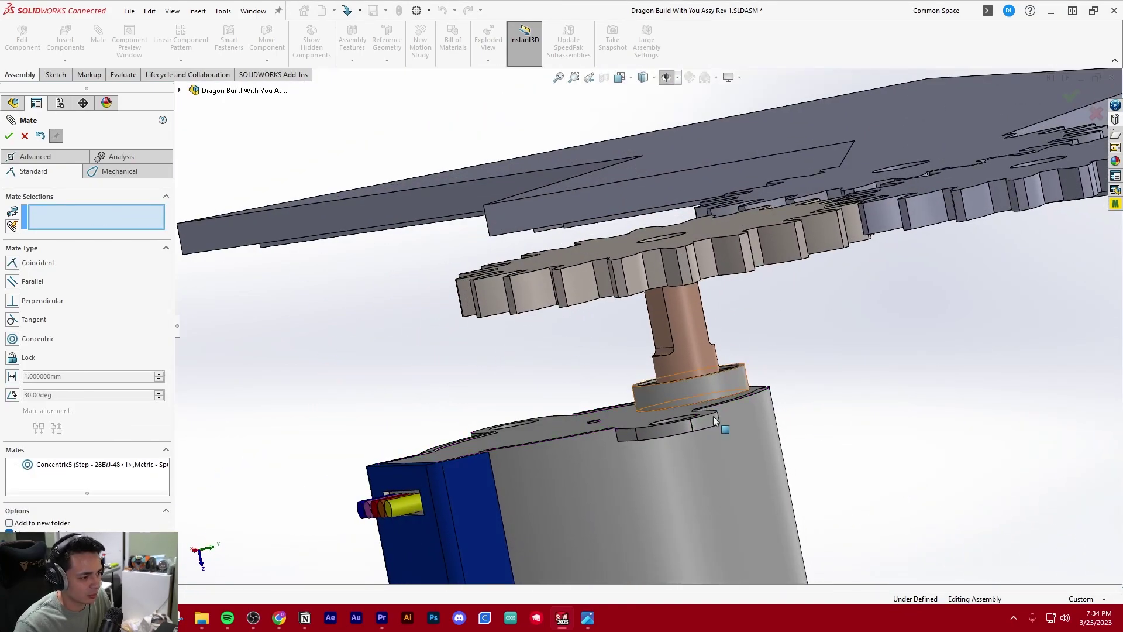
{"action": "left_click_drag", "start_coordinate": [714, 416], "coordinate": [716, 504]}
{"action": "middle_click_drag", "start_coordinate": [715, 505], "coordinate": [620, 468]}
{"action": "scroll", "coordinate": [681, 438], "scroll_direction": "down", "scroll_amount": 6}
{"action": "left_click", "coordinate": [603, 379]}
{"action": "scroll", "coordinate": [603, 379], "scroll_direction": "up", "scroll_amount": 6}
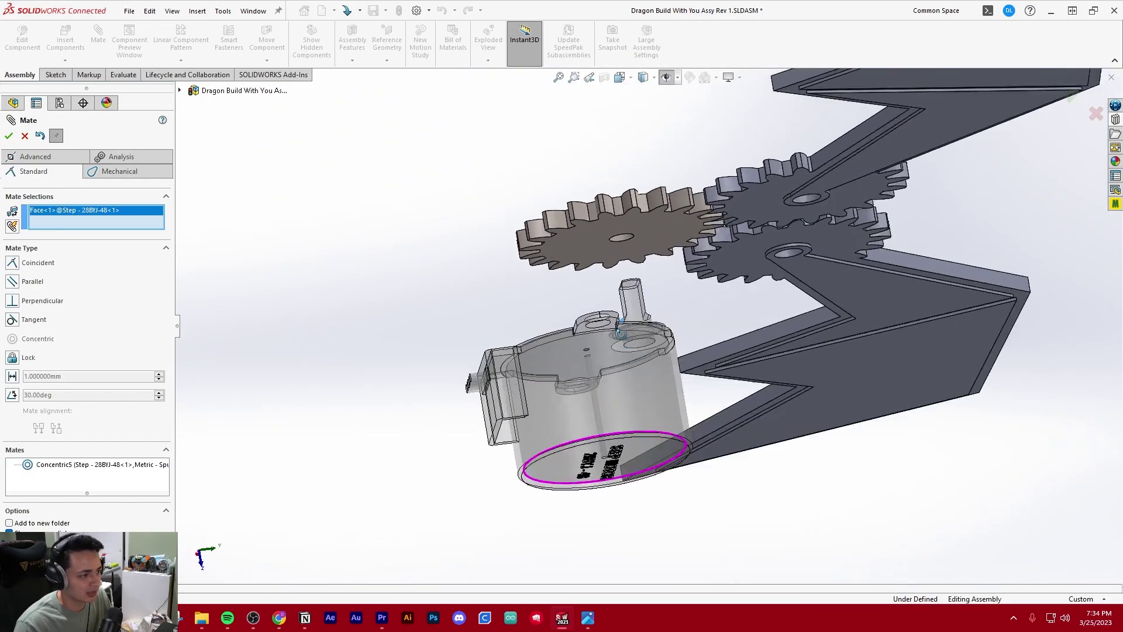
{"action": "middle_click_drag", "start_coordinate": [622, 333], "coordinate": [592, 310]}
{"action": "left_click", "coordinate": [638, 236]}
{"action": "scroll", "coordinate": [644, 247], "scroll_direction": "down", "scroll_amount": 5}
{"action": "mouse_move", "coordinate": [624, 256]}
{"action": "middle_mouse_down"}
{"action": "mouse_move", "coordinate": [692, 338]}
{"action": "mouse_move", "coordinate": [820, 214]}
{"action": "middle_mouse_up"}
{"action": "left_click", "coordinate": [808, 210]}
{"action": "scroll", "coordinate": [723, 318], "scroll_direction": "up", "scroll_amount": 5}
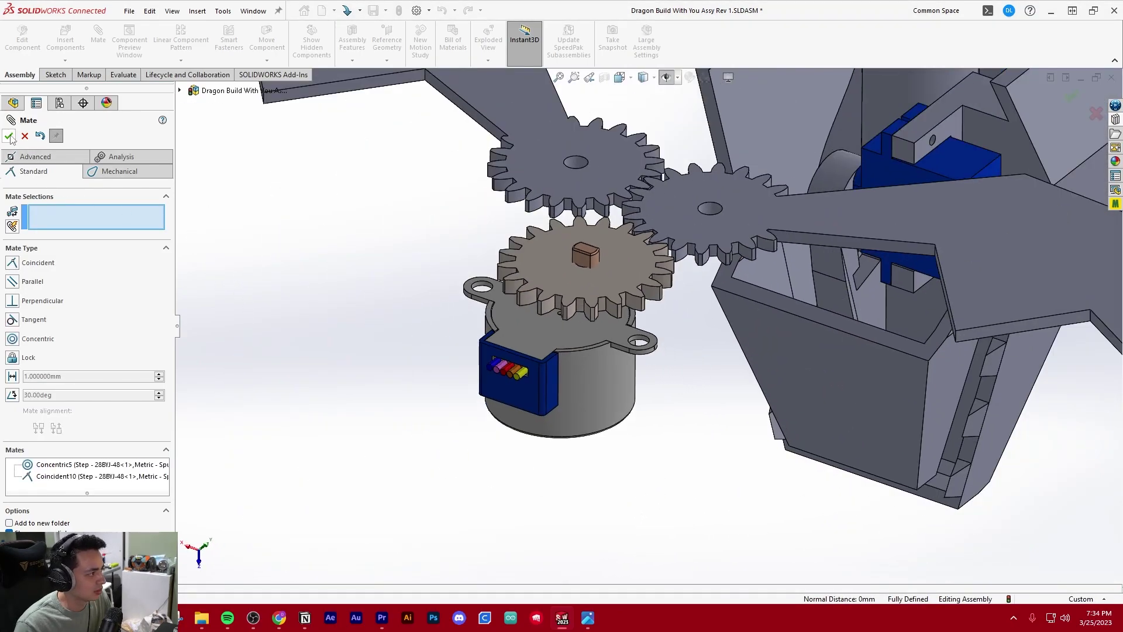
{"action": "key", "text": "Escape"}
- Show the dragon body Boss-Extrude21 to check how the motor and gears fit inside it, and hide it again
{"action": "scroll", "coordinate": [570, 293], "scroll_direction": "down", "scroll_amount": 3}
{"action": "middle_click_drag", "start_coordinate": [570, 292], "coordinate": [640, 378]}
{"action": "scroll", "coordinate": [581, 343], "scroll_direction": "up", "scroll_amount": 2}
{"action": "scroll", "coordinate": [637, 357], "scroll_direction": "up", "scroll_amount": 5}
{"action": "left_click", "coordinate": [7, 236]}
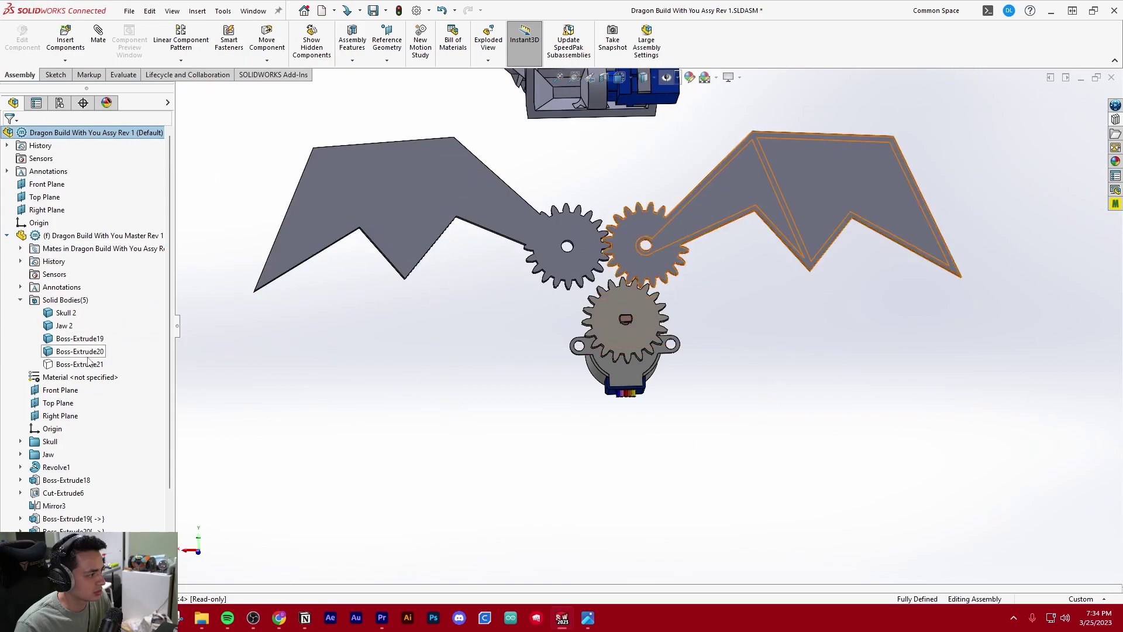
{"action": "left_click", "coordinate": [87, 364]}
{"action": "left_click", "coordinate": [345, 526]}
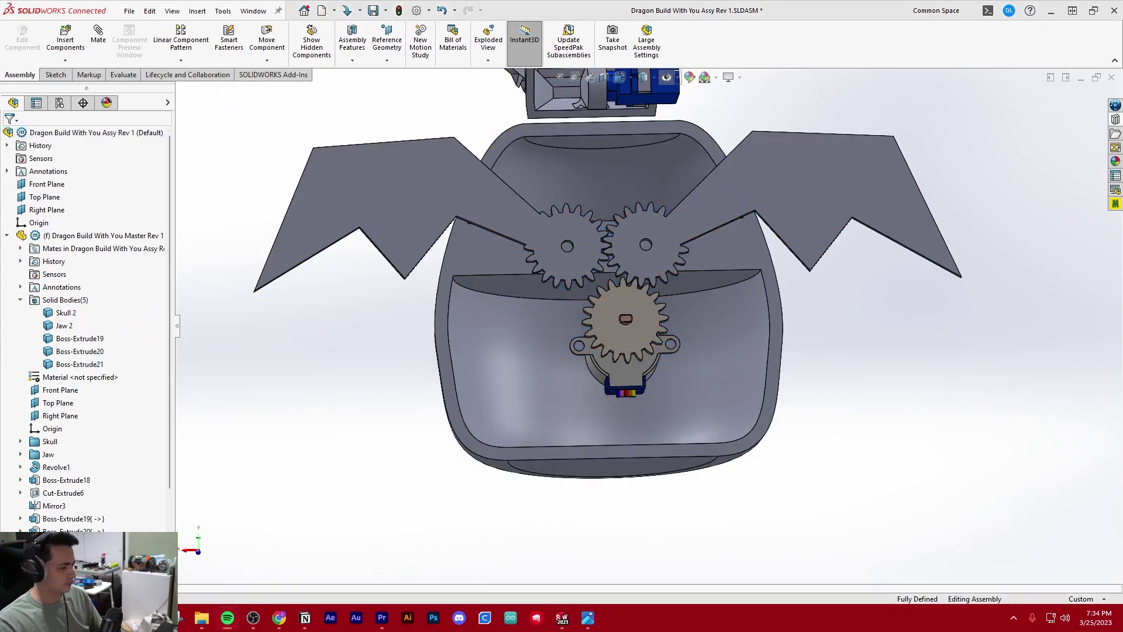
{"action": "middle_click_drag", "start_coordinate": [532, 304], "coordinate": [643, 307]}
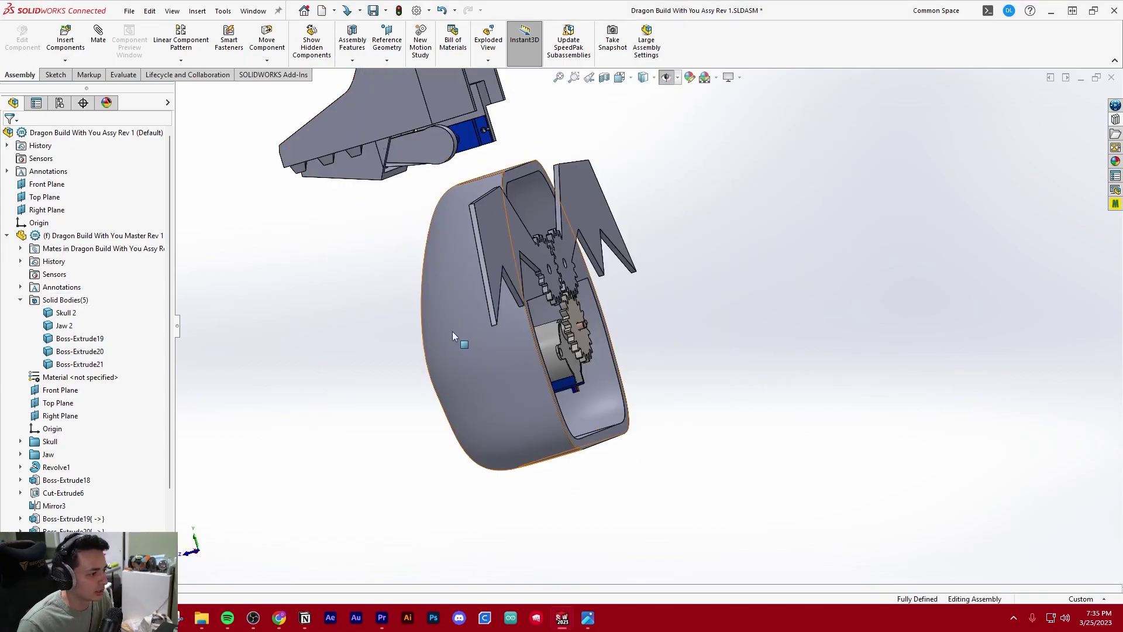
{"action": "middle_click_drag", "start_coordinate": [458, 337], "coordinate": [390, 369]}
{"action": "scroll", "coordinate": [389, 369], "scroll_direction": "up", "scroll_amount": 3}
{"action": "left_click", "coordinate": [85, 364]}
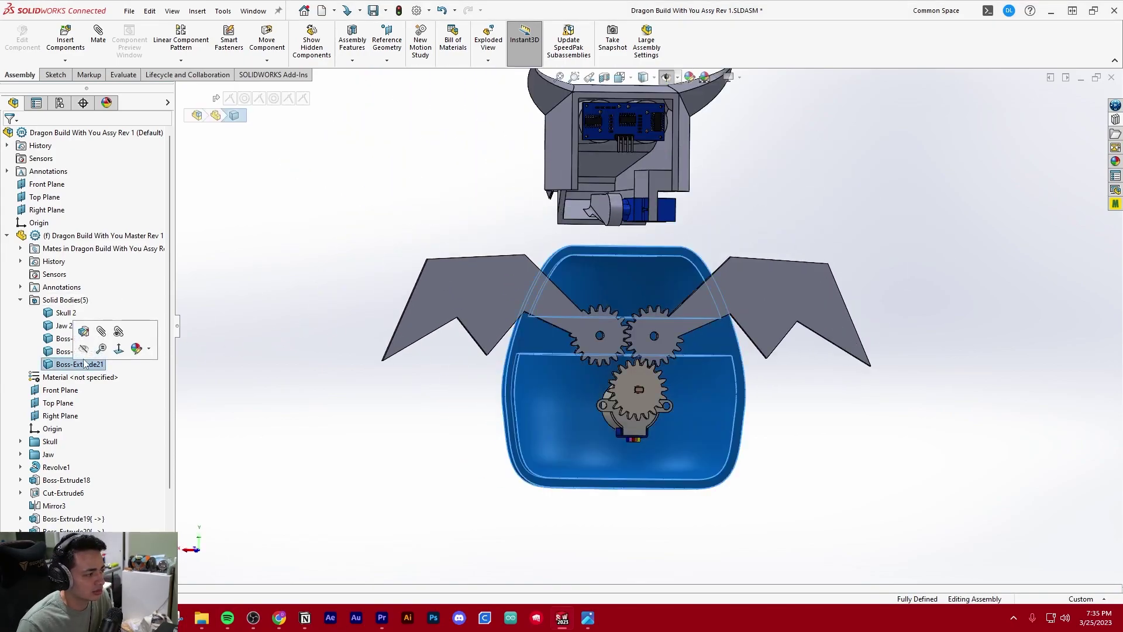
{"action": "key", "text": "Tab"}
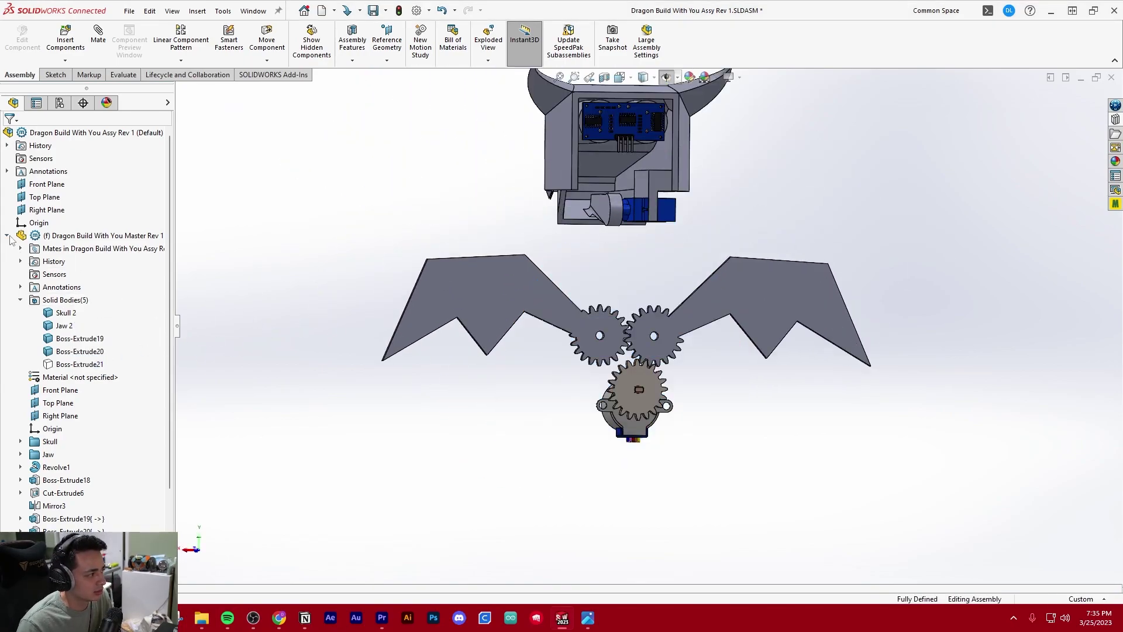
- Edit the Dragon Build With You Master Rev 1 part in place and start a sketch on the stepper motor's inner face behind its front plate
{"action": "left_click", "coordinate": [51, 237]}
{"action": "left_click", "coordinate": [30, 47]}
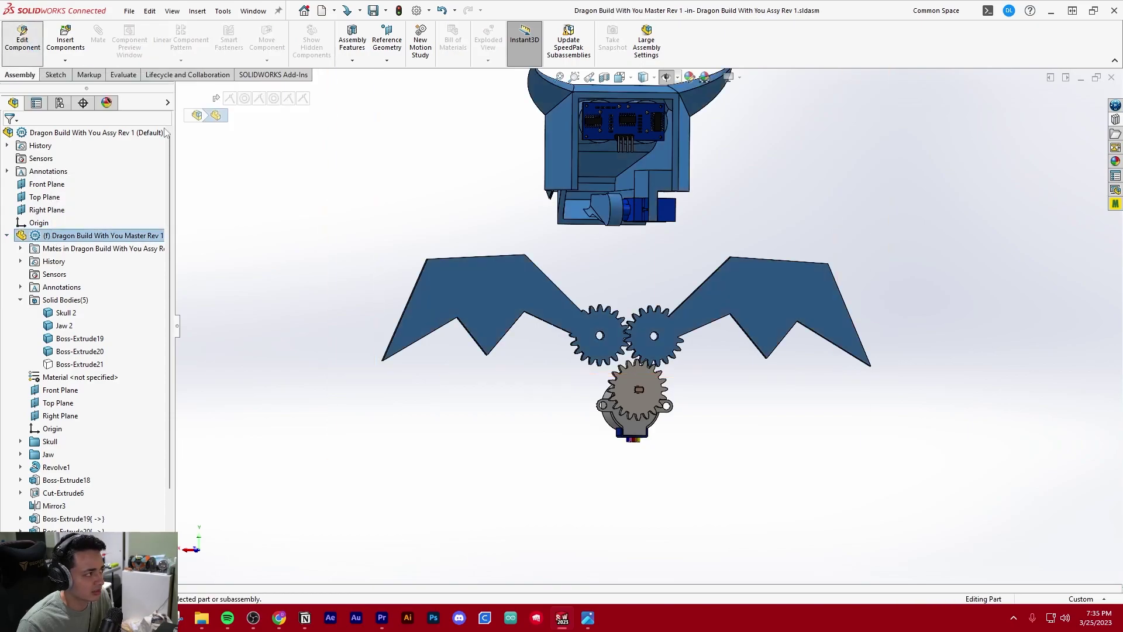
{"action": "middle_click_drag", "start_coordinate": [493, 332], "coordinate": [649, 375]}
{"action": "scroll", "coordinate": [679, 389], "scroll_direction": "down", "scroll_amount": 5}
{"action": "left_click", "coordinate": [53, 74]}
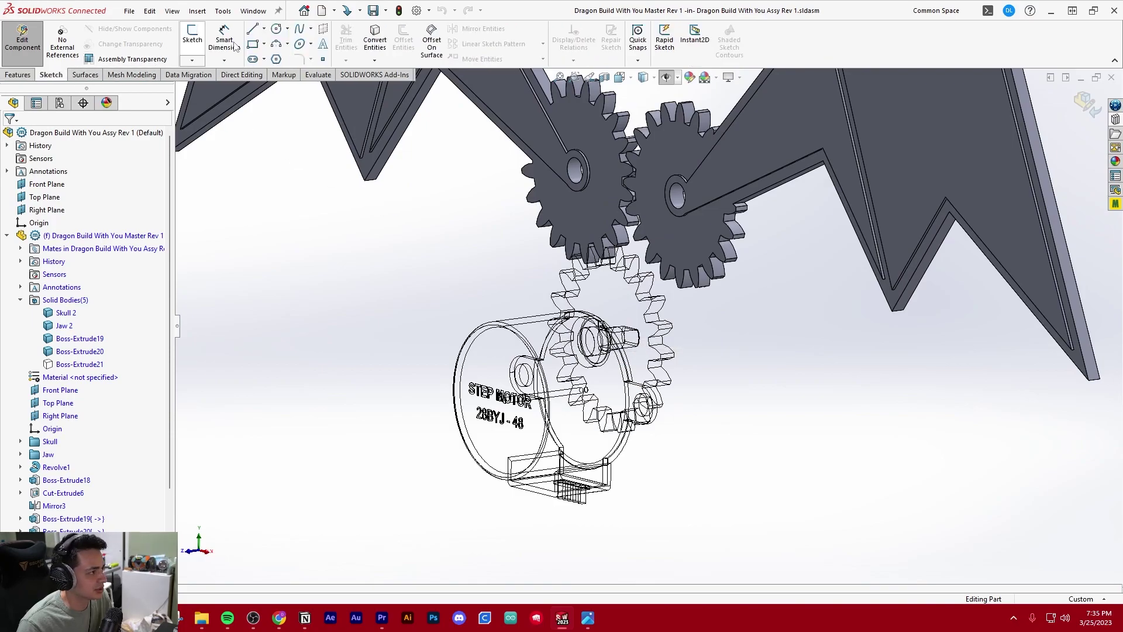
{"action": "mouse_move", "coordinate": [550, 380]}
{"action": "middle_mouse_down"}
{"action": "mouse_move", "coordinate": [479, 386]}
{"action": "mouse_move", "coordinate": [578, 383]}
{"action": "mouse_move", "coordinate": [539, 383]}
{"action": "mouse_move", "coordinate": [515, 363]}
{"action": "middle_mouse_up"}
{"action": "scroll", "coordinate": [500, 352], "scroll_direction": "down", "scroll_amount": 2}
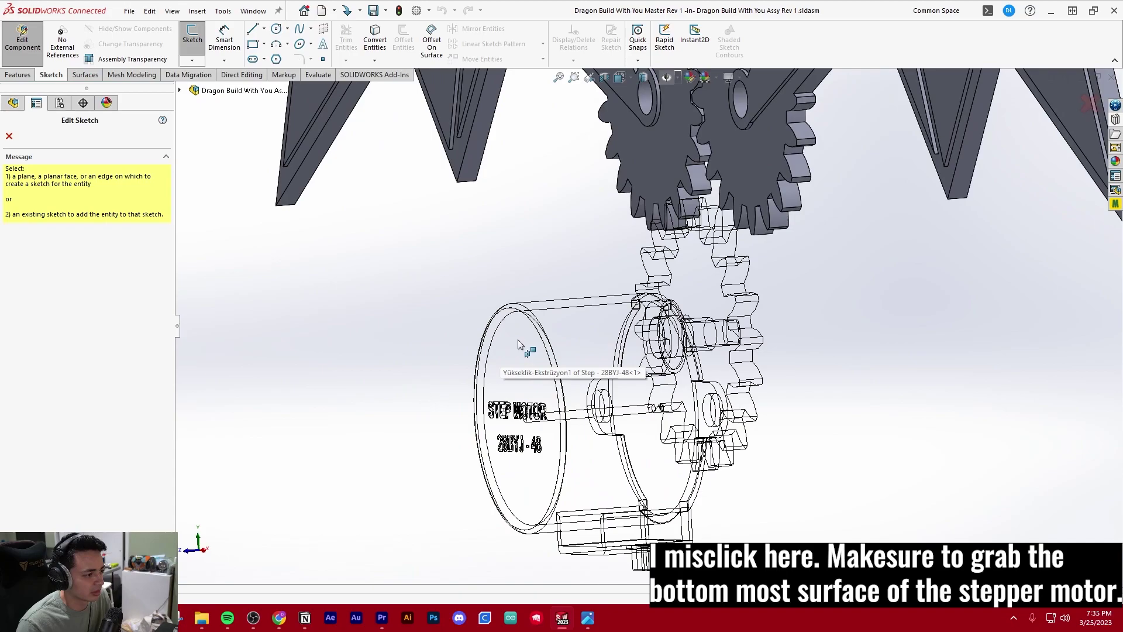
{"action": "right_click", "coordinate": [519, 344]}
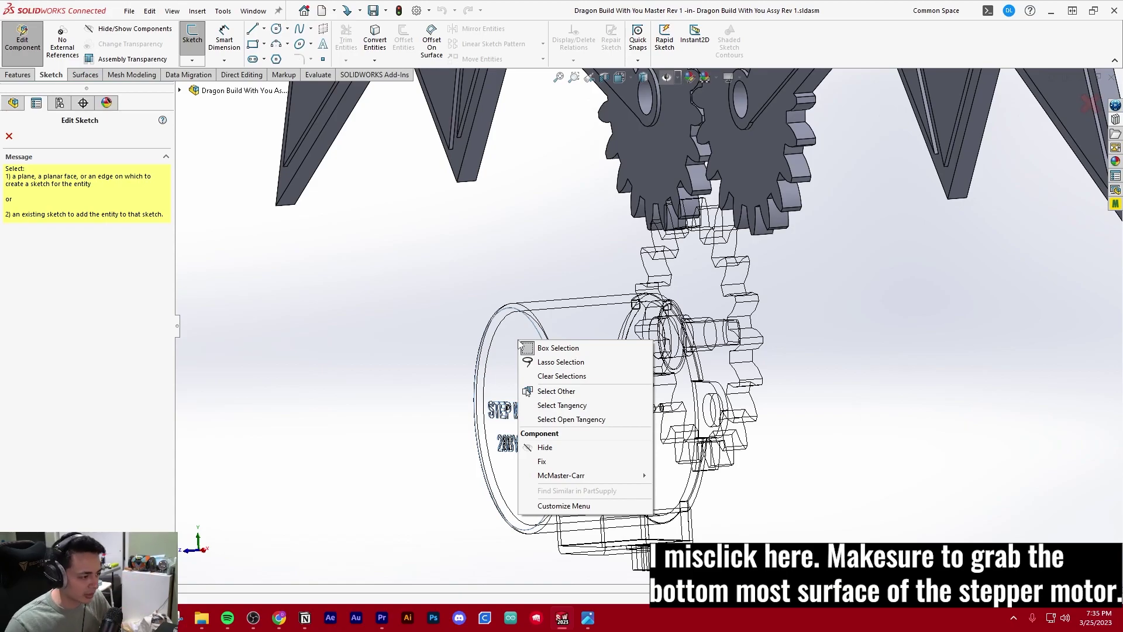
{"action": "left_click", "coordinate": [583, 395]}
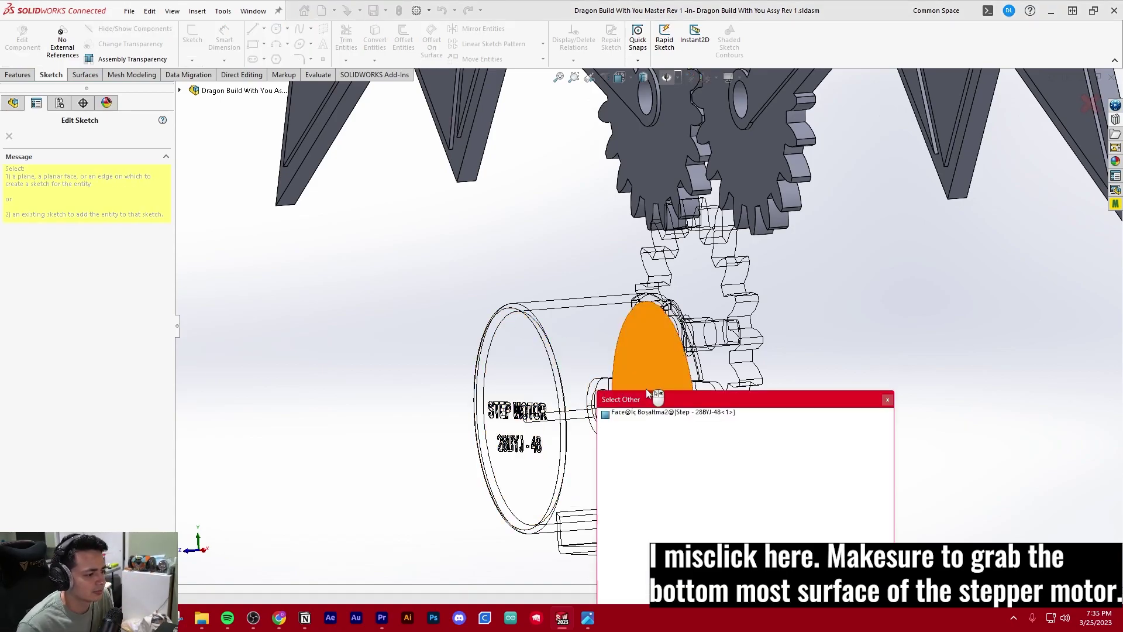
{"action": "left_click", "coordinate": [639, 409]}
{"action": "scroll", "coordinate": [660, 438], "scroll_direction": "down", "scroll_amount": 4}
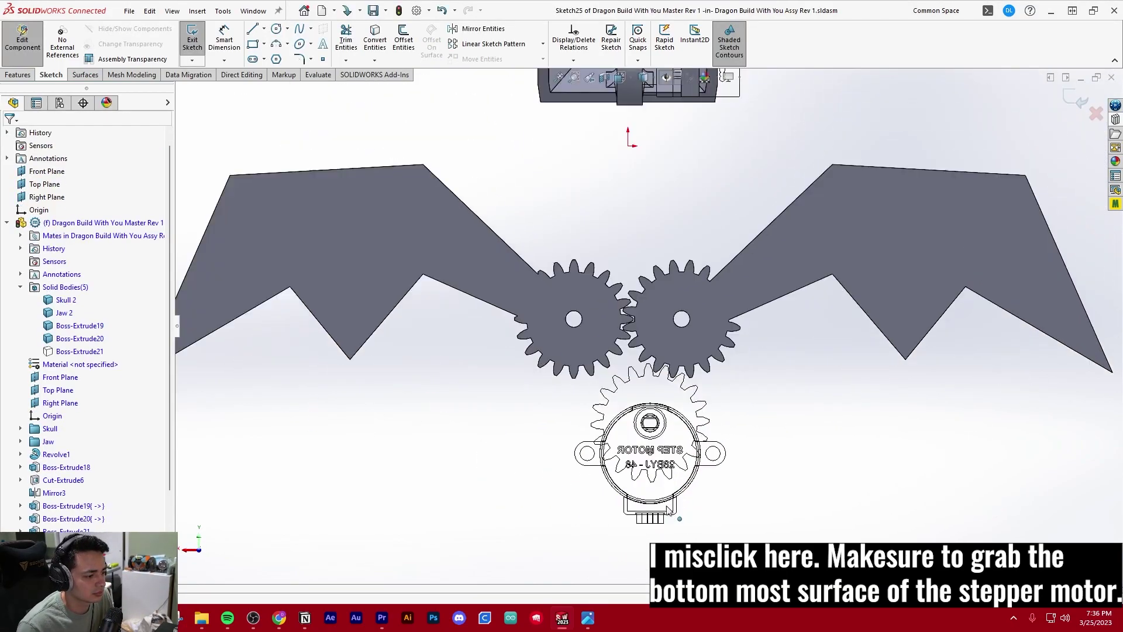
- Start Convert Entities and pick the outer circular edge of the stepper motor's lettered rear face
{"action": "scroll", "coordinate": [621, 412], "scroll_direction": "up", "scroll_amount": 1}
{"action": "mouse_move", "coordinate": [614, 409]}
{"action": "middle_mouse_down"}
{"action": "mouse_move", "coordinate": [600, 373]}
{"action": "mouse_move", "coordinate": [620, 356]}
{"action": "mouse_move", "coordinate": [655, 379]}
{"action": "mouse_move", "coordinate": [661, 412]}
{"action": "middle_mouse_up"}
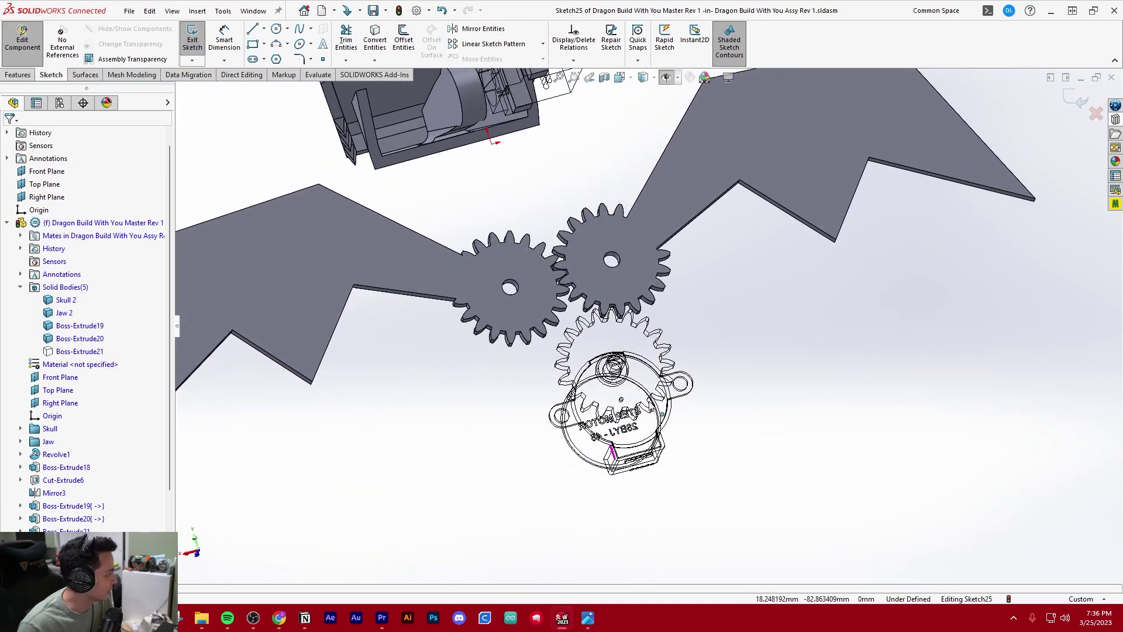
{"action": "scroll", "coordinate": [676, 468], "scroll_direction": "down", "scroll_amount": 3}
{"action": "scroll", "coordinate": [582, 403], "scroll_direction": "down", "scroll_amount": 2}
{"action": "mouse_move", "coordinate": [577, 406]}
{"action": "middle_mouse_down"}
{"action": "mouse_move", "coordinate": [570, 345]}
{"action": "mouse_move", "coordinate": [532, 351]}
{"action": "mouse_move", "coordinate": [496, 378]}
{"action": "mouse_move", "coordinate": [639, 325]}
{"action": "mouse_move", "coordinate": [659, 339]}
{"action": "mouse_move", "coordinate": [550, 342]}
{"action": "mouse_move", "coordinate": [641, 339]}
{"action": "mouse_move", "coordinate": [579, 327]}
{"action": "mouse_move", "coordinate": [649, 251]}
{"action": "mouse_move", "coordinate": [654, 298]}
{"action": "mouse_move", "coordinate": [591, 351]}
{"action": "mouse_move", "coordinate": [588, 461]}
{"action": "mouse_move", "coordinate": [677, 376]}
{"action": "mouse_move", "coordinate": [626, 409]}
{"action": "mouse_move", "coordinate": [597, 365]}
{"action": "middle_mouse_up"}
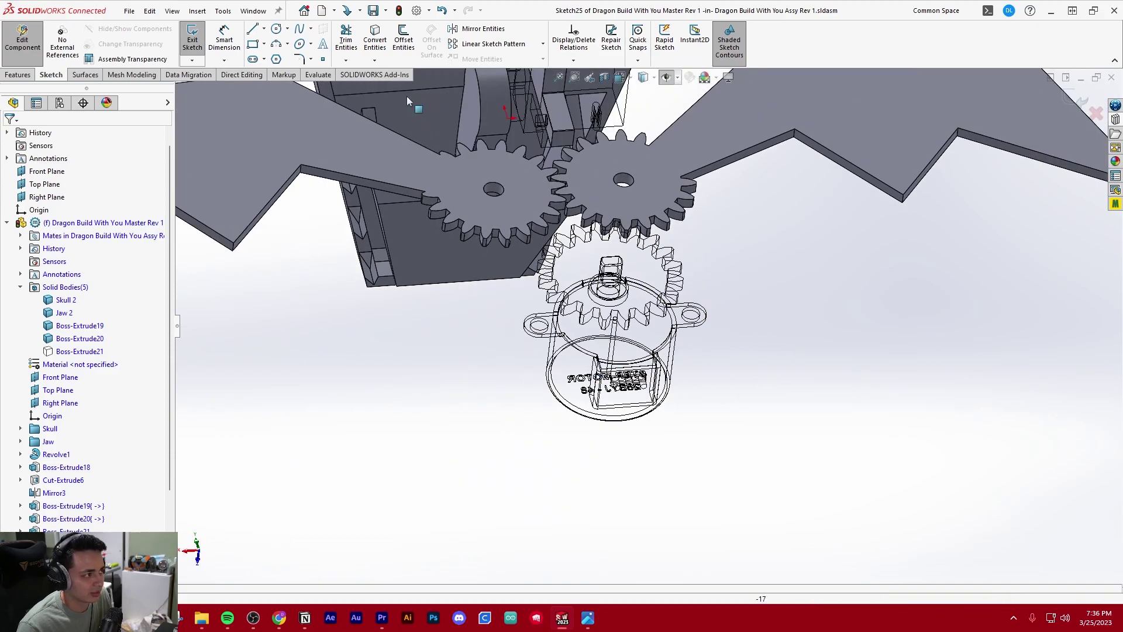
{"action": "left_click", "coordinate": [374, 40]}
{"action": "scroll", "coordinate": [637, 401], "scroll_direction": "down", "scroll_amount": 5}
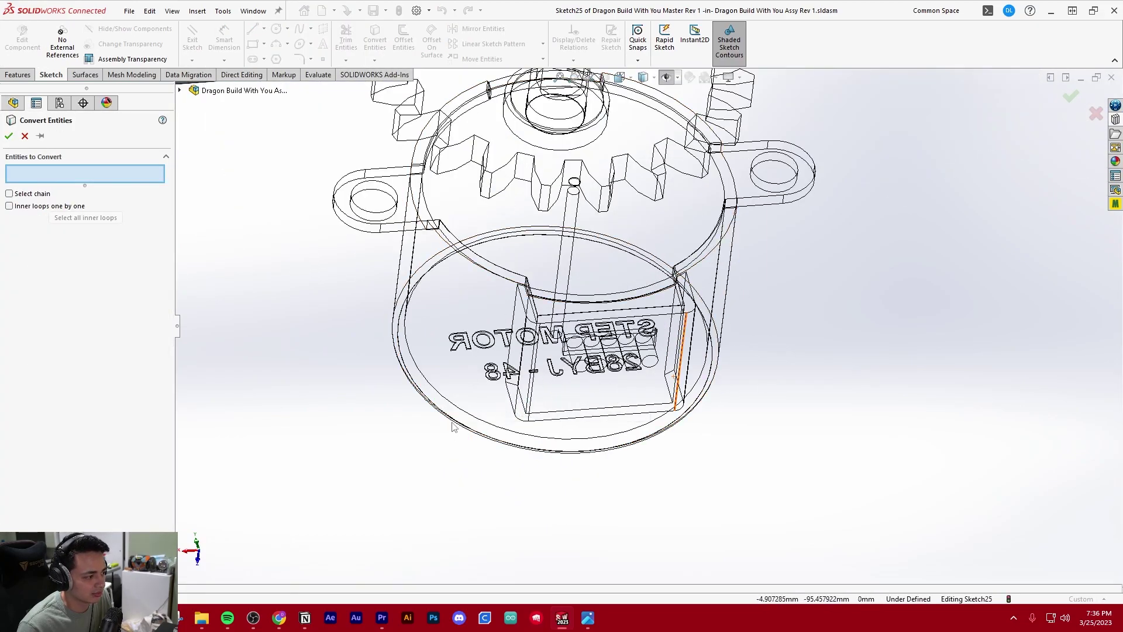
{"action": "middle_click_drag", "start_coordinate": [467, 396], "coordinate": [463, 292]}
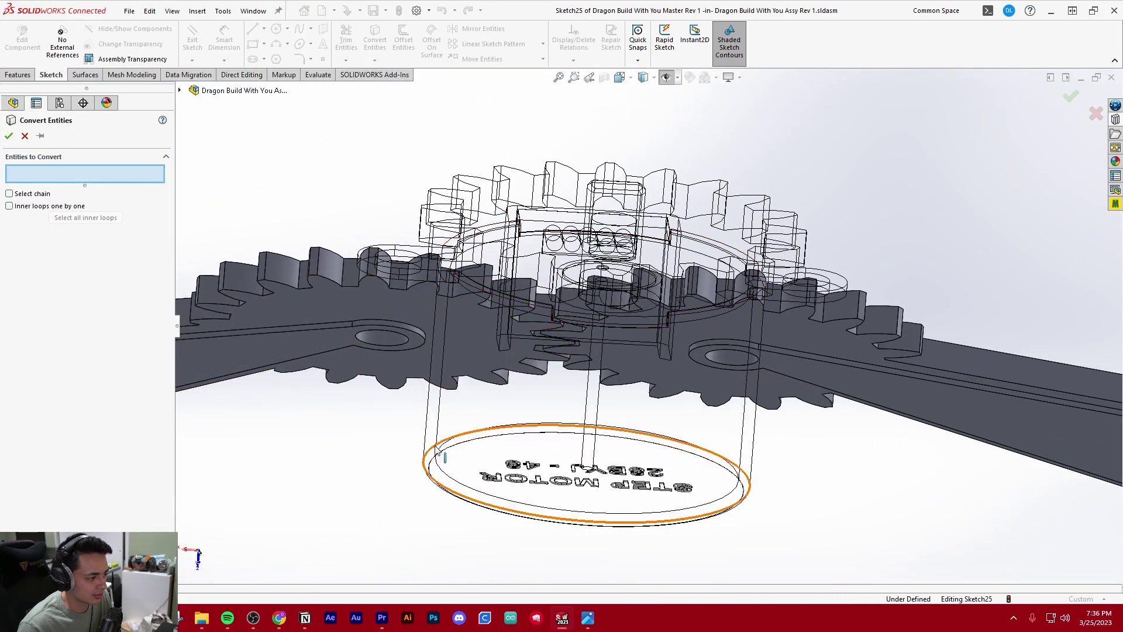
{"action": "left_click", "coordinate": [437, 451]}
{"action": "middle_click_drag", "start_coordinate": [438, 451], "coordinate": [647, 431]}
{"action": "scroll", "coordinate": [686, 422], "scroll_direction": "down", "scroll_amount": 3}
{"action": "scroll", "coordinate": [647, 431], "scroll_direction": "up", "scroll_amount": 3}
{"action": "scroll", "coordinate": [710, 406], "scroll_direction": "down", "scroll_amount": 6}
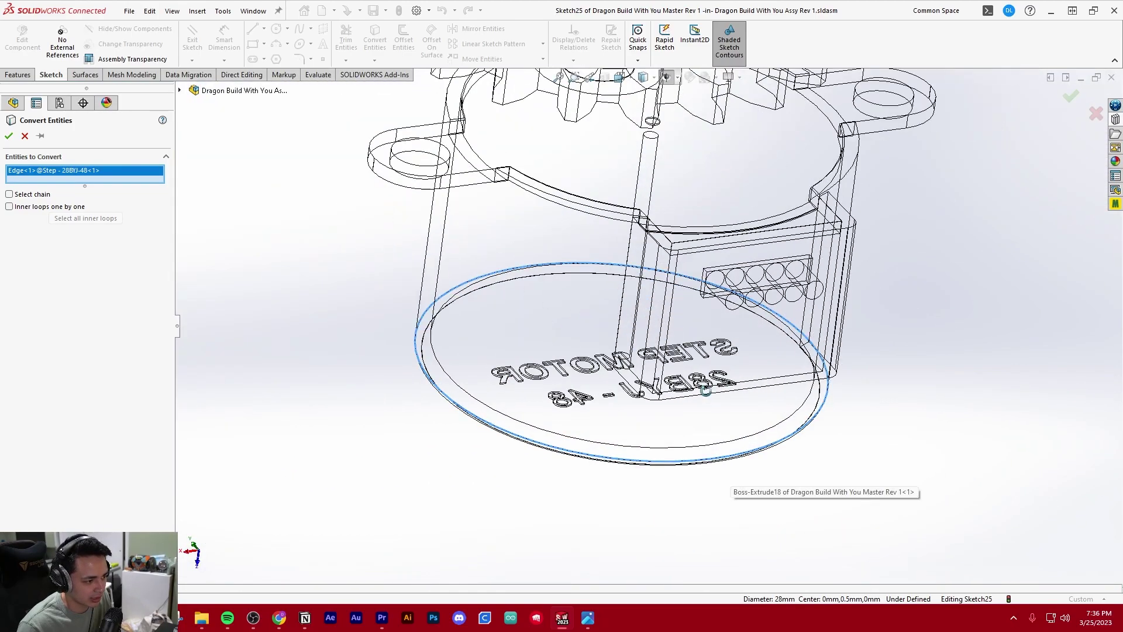
- Add the three outer straight edges of the motor's wire connector block and convert all four edges into the sketch
{"action": "middle_click_drag", "start_coordinate": [706, 391], "coordinate": [710, 481]}
{"action": "left_click", "coordinate": [656, 496]}
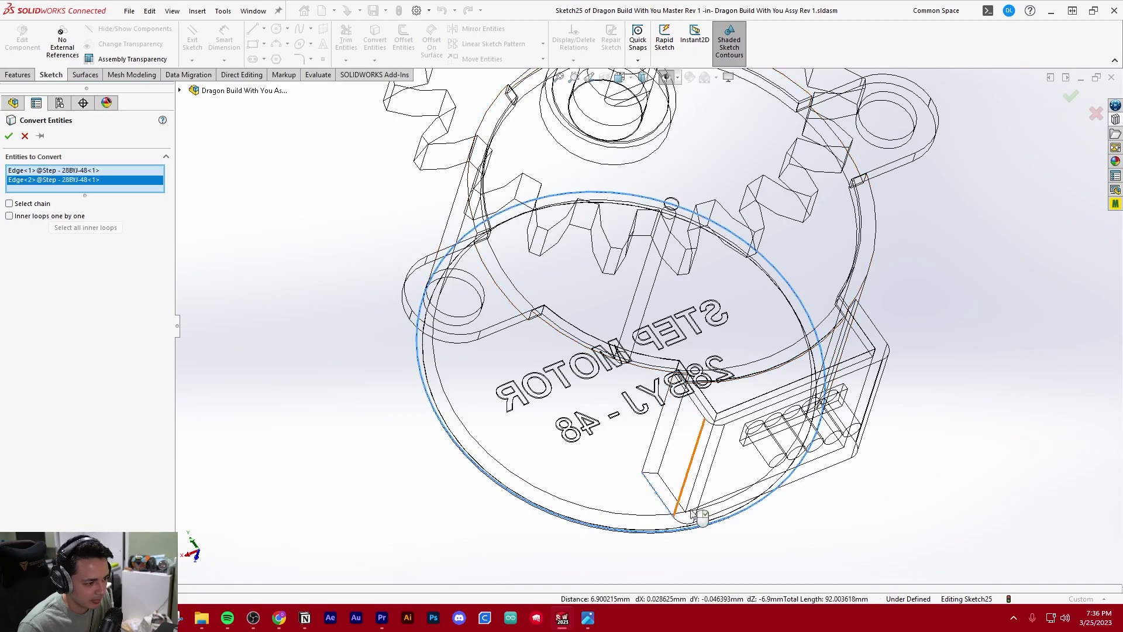
{"action": "left_click", "coordinate": [841, 468]}
{"action": "middle_click_drag", "start_coordinate": [840, 468], "coordinate": [899, 460]}
{"action": "left_click", "coordinate": [906, 458]}
{"action": "scroll", "coordinate": [933, 448], "scroll_direction": "up", "scroll_amount": 3}
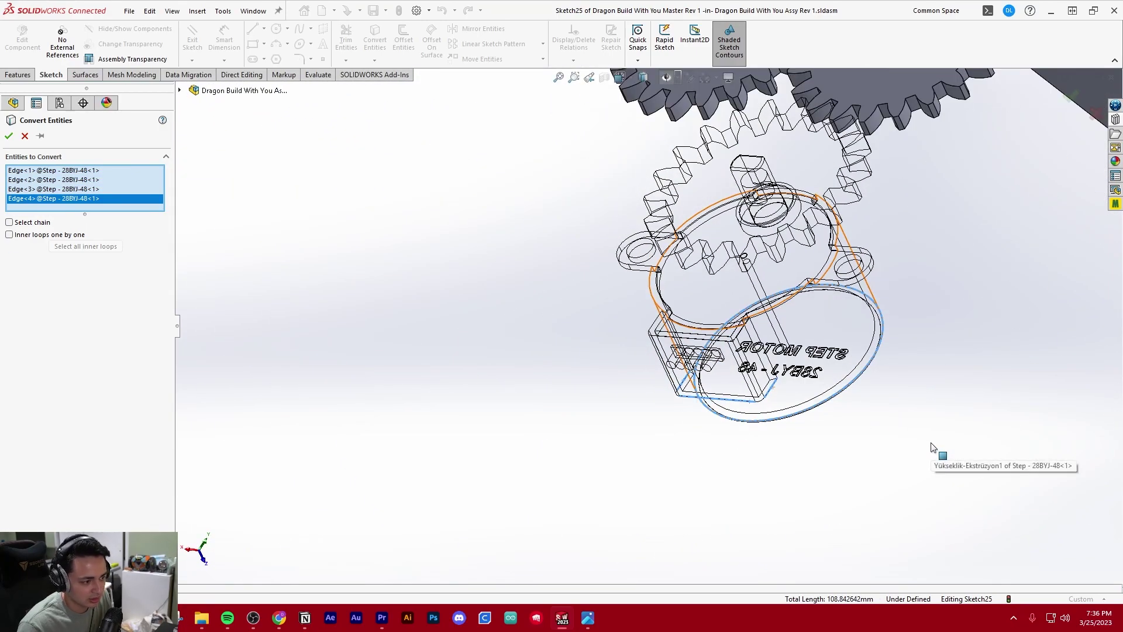
{"action": "key", "text": "Return"}
{"action": "key", "text": "ctrl+8"}
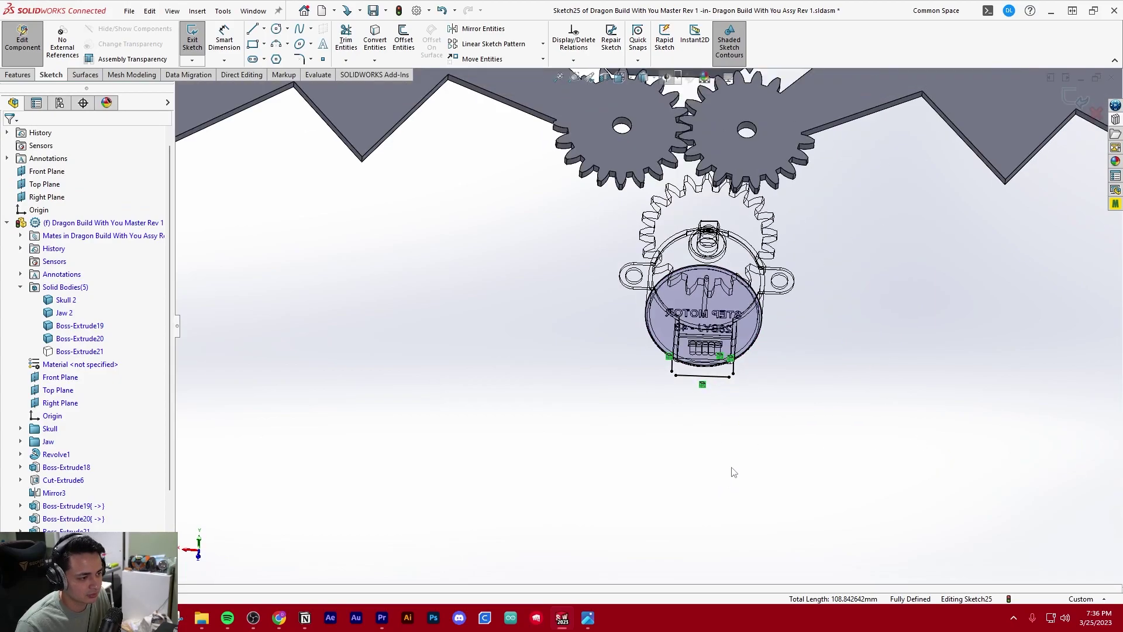
- Leave in-place editing and open Sketch25 for editing in the Dragon Build With You Master Rev 1 part window
{"action": "scroll", "coordinate": [774, 329], "scroll_direction": "down", "scroll_amount": 3}
{"action": "scroll", "coordinate": [722, 337], "scroll_direction": "up", "scroll_amount": 3}
{"action": "scroll", "coordinate": [722, 336], "scroll_direction": "down", "scroll_amount": 2}
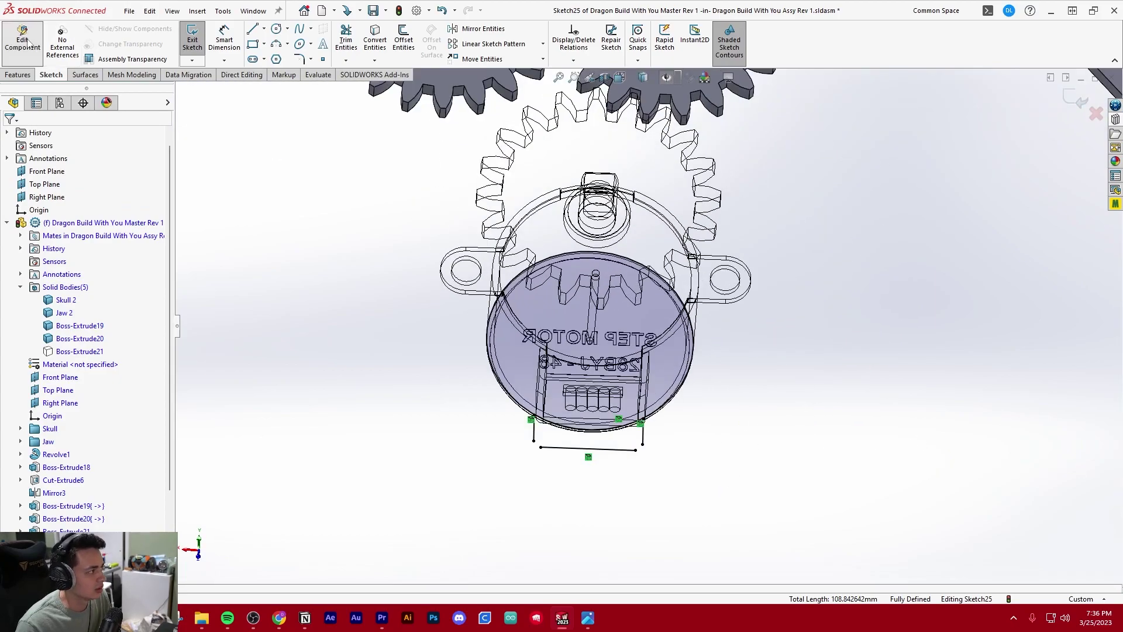
{"action": "scroll", "coordinate": [385, 279], "scroll_direction": "up", "scroll_amount": 3}
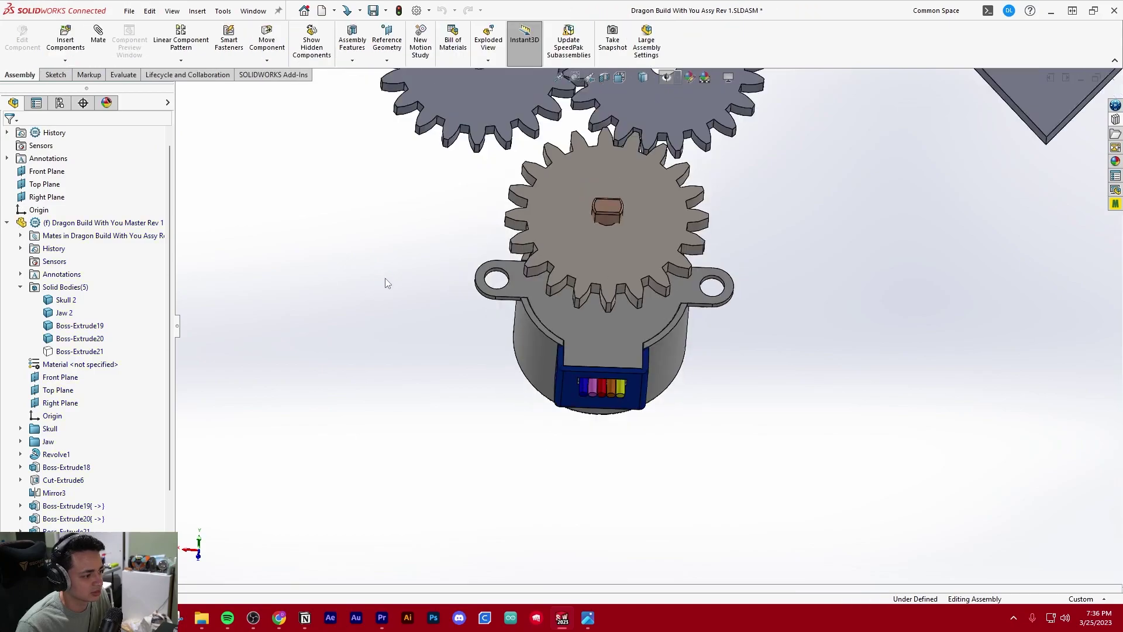
{"action": "left_click", "coordinate": [242, 14]}
{"action": "left_click", "coordinate": [309, 157]}
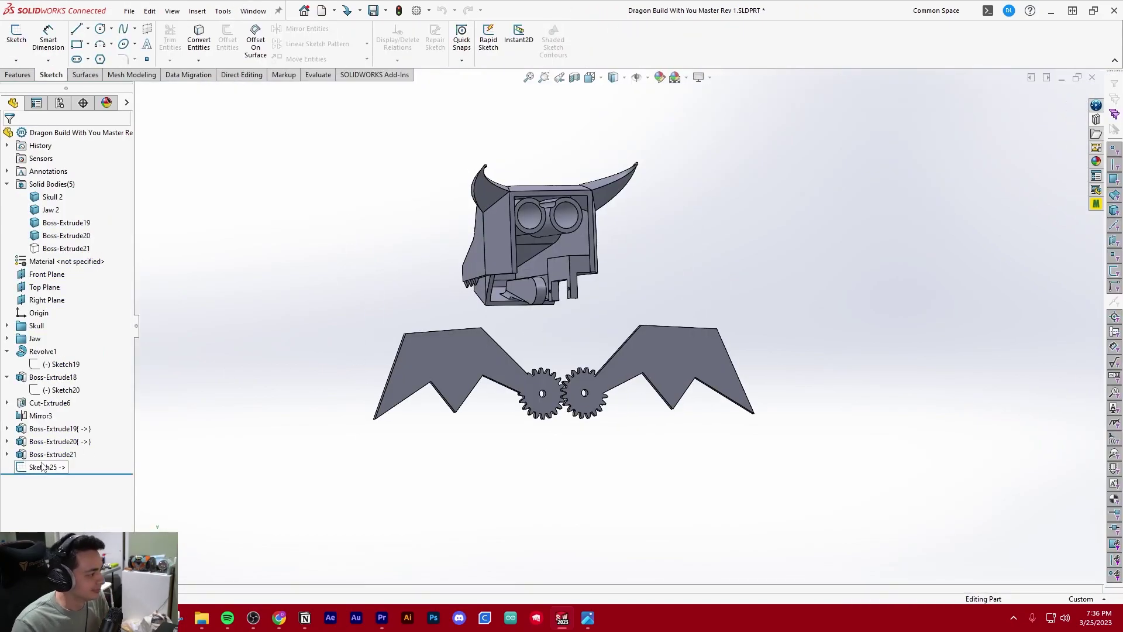
{"action": "left_click", "coordinate": [52, 432]}
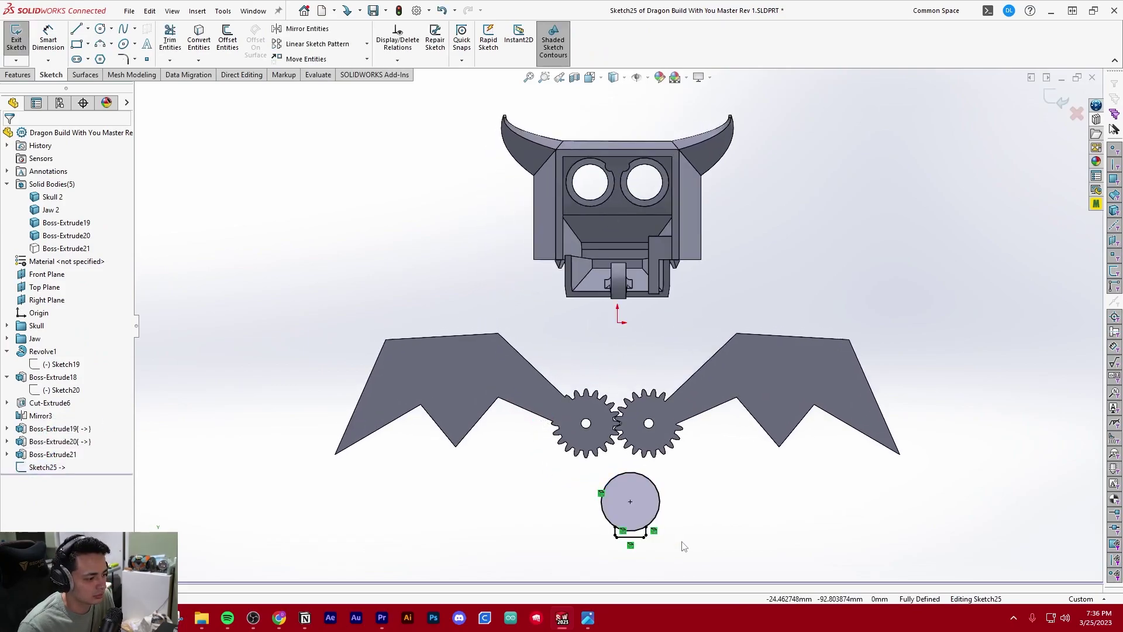
- Extend both vertical connector lines up to the motor circle and trim the excess line inside the circle
{"action": "scroll", "coordinate": [596, 495], "scroll_direction": "down", "scroll_amount": 5}
{"action": "scroll", "coordinate": [565, 462], "scroll_direction": "down", "scroll_amount": 8}
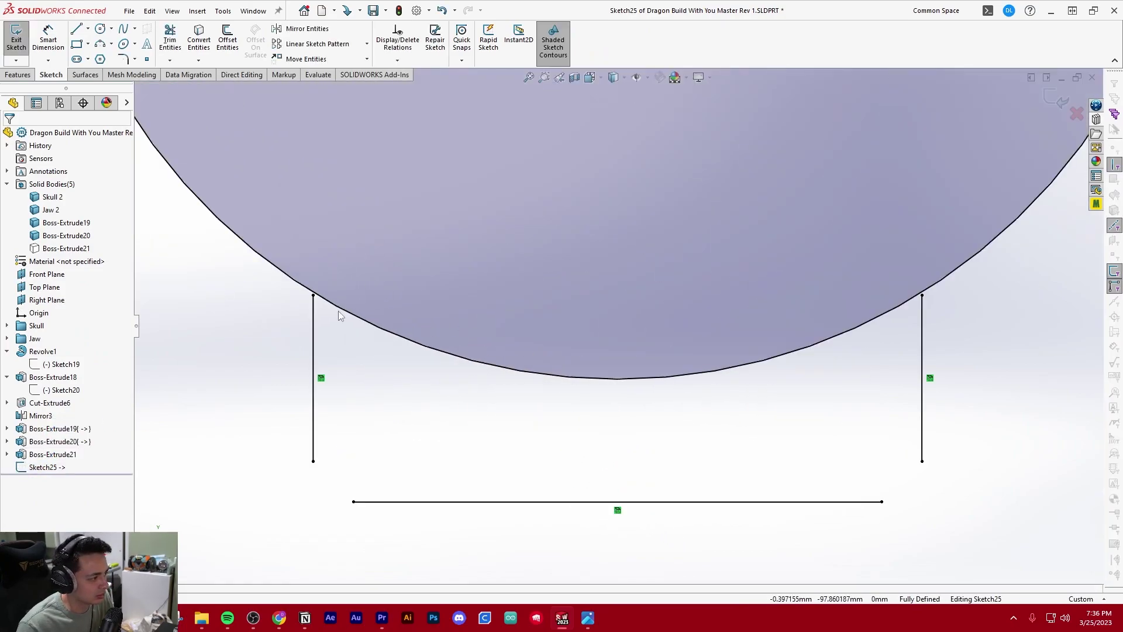
{"action": "key", "text": "t"}
{"action": "left_click", "coordinate": [311, 315]}
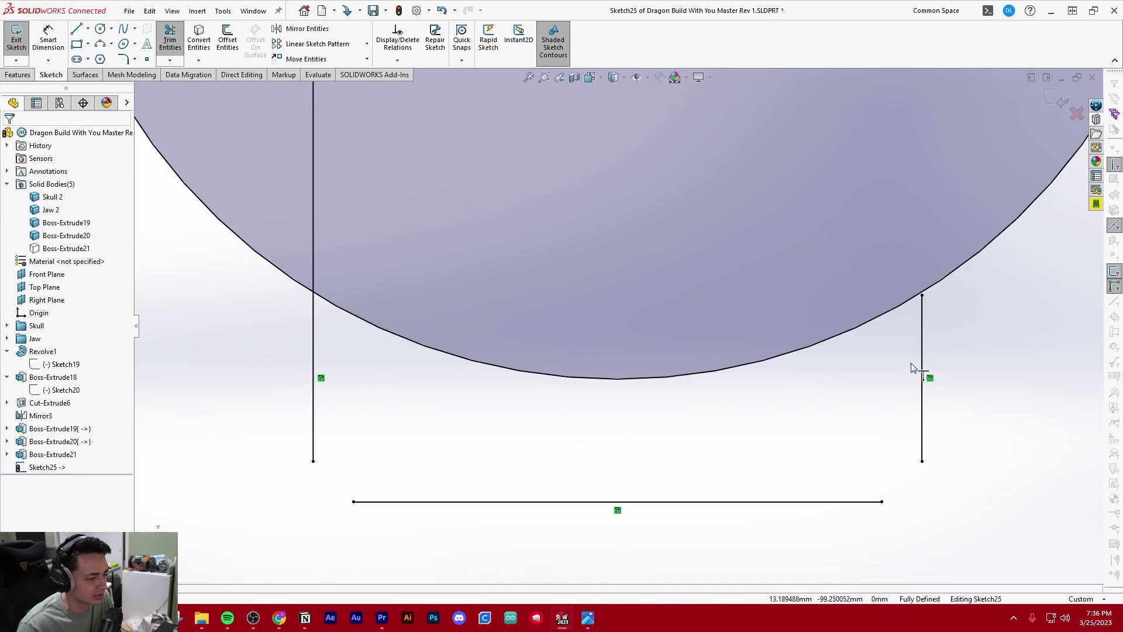
{"action": "scroll", "coordinate": [916, 359], "scroll_direction": "up", "scroll_amount": 8}
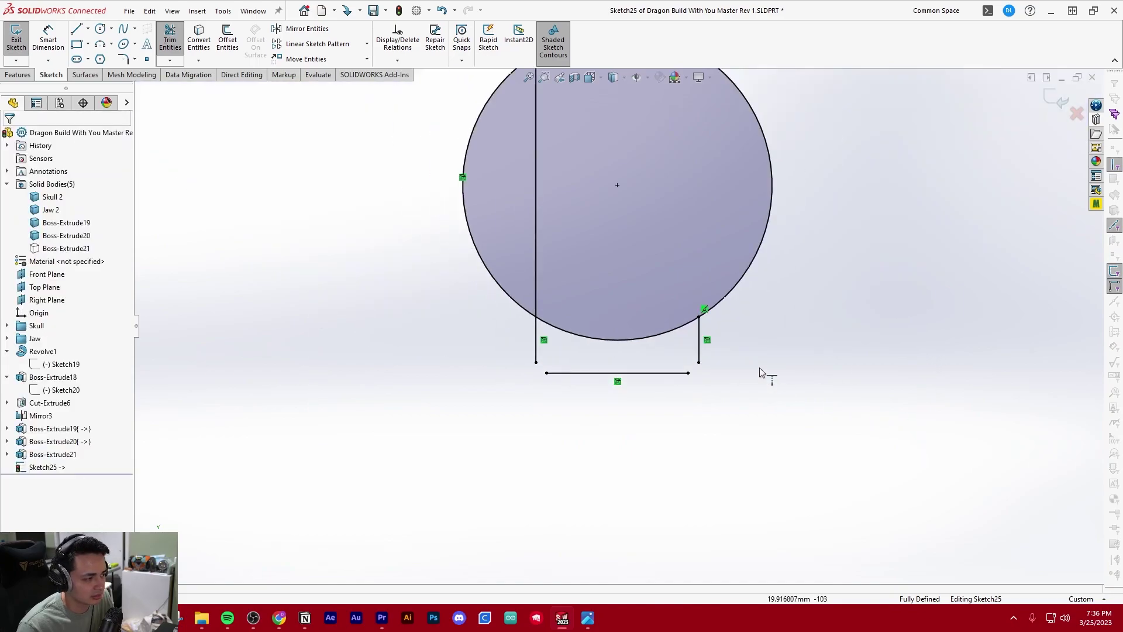
{"action": "left_click", "coordinate": [535, 177]}
{"action": "scroll", "coordinate": [643, 409], "scroll_direction": "down", "scroll_amount": 3}
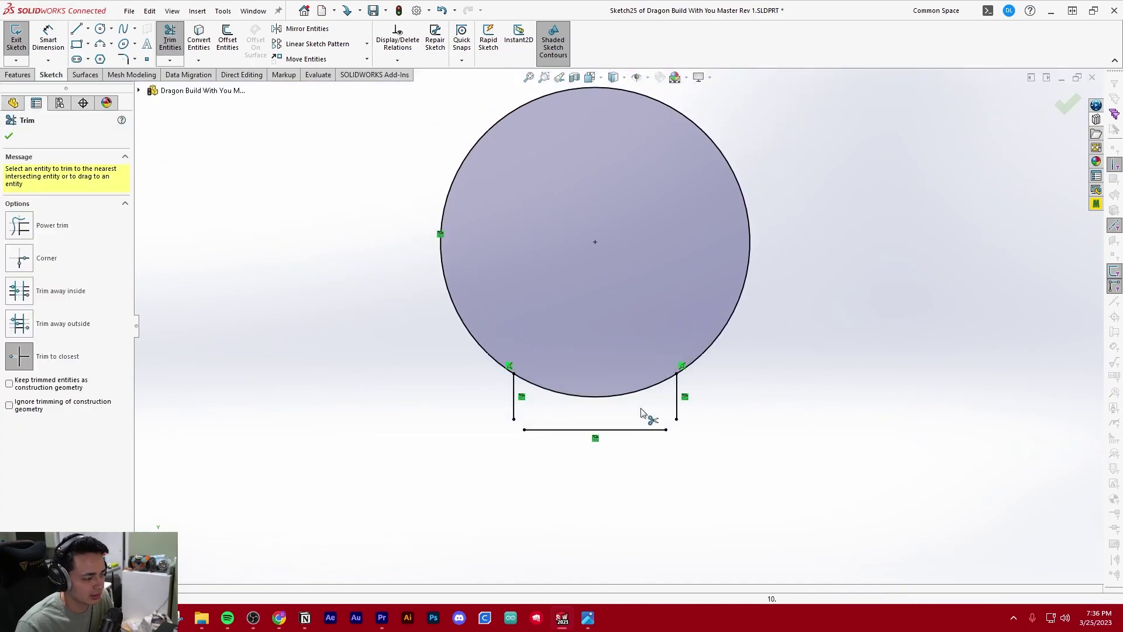
{"action": "key", "text": "Escape"}
- Sketch horizontal helper lines outward from both ends of the bottom connector line, the second about 5.85 mm long
{"action": "key", "text": "l"}
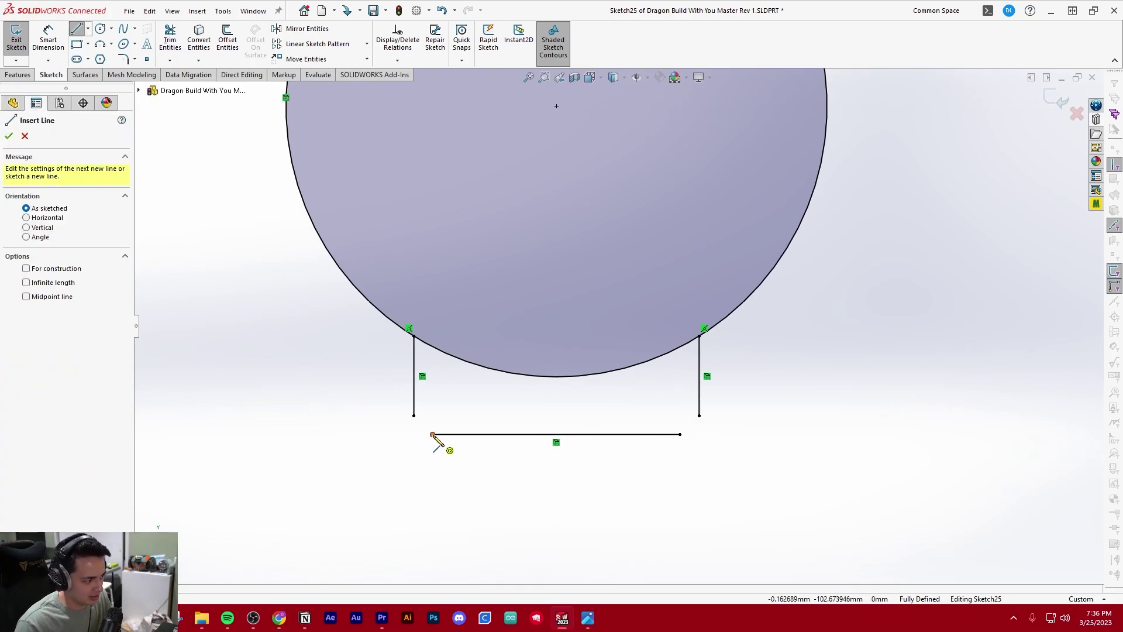
{"action": "left_click", "coordinate": [433, 435]}
{"action": "left_click", "coordinate": [348, 434]}
{"action": "key", "text": "Escape"}
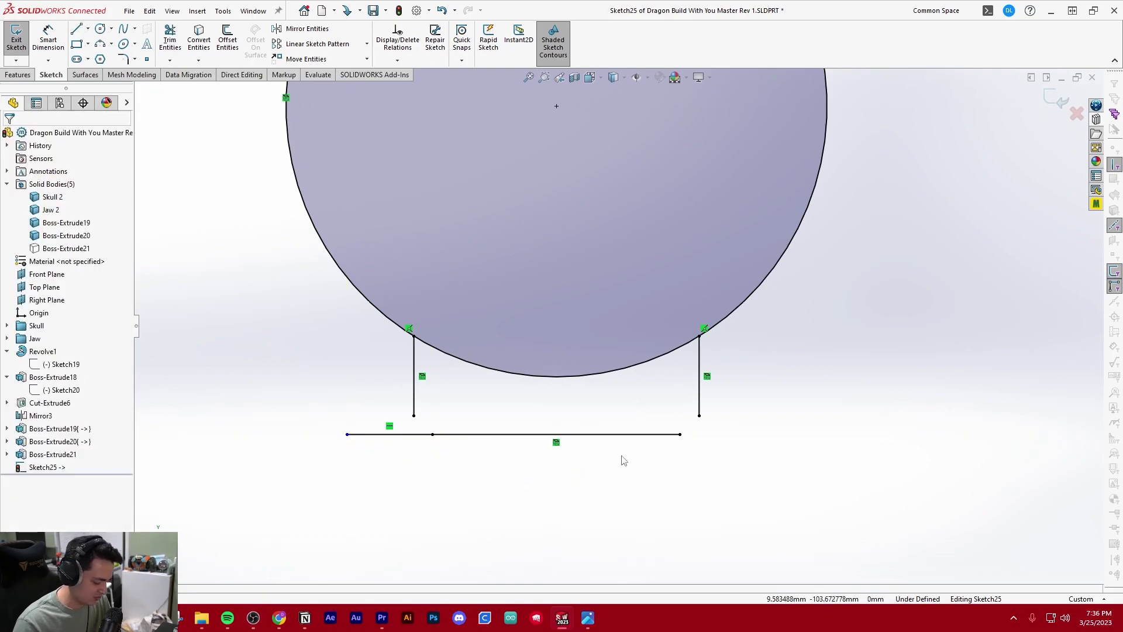
{"action": "key", "text": "l"}
{"action": "left_click", "coordinate": [679, 434]}
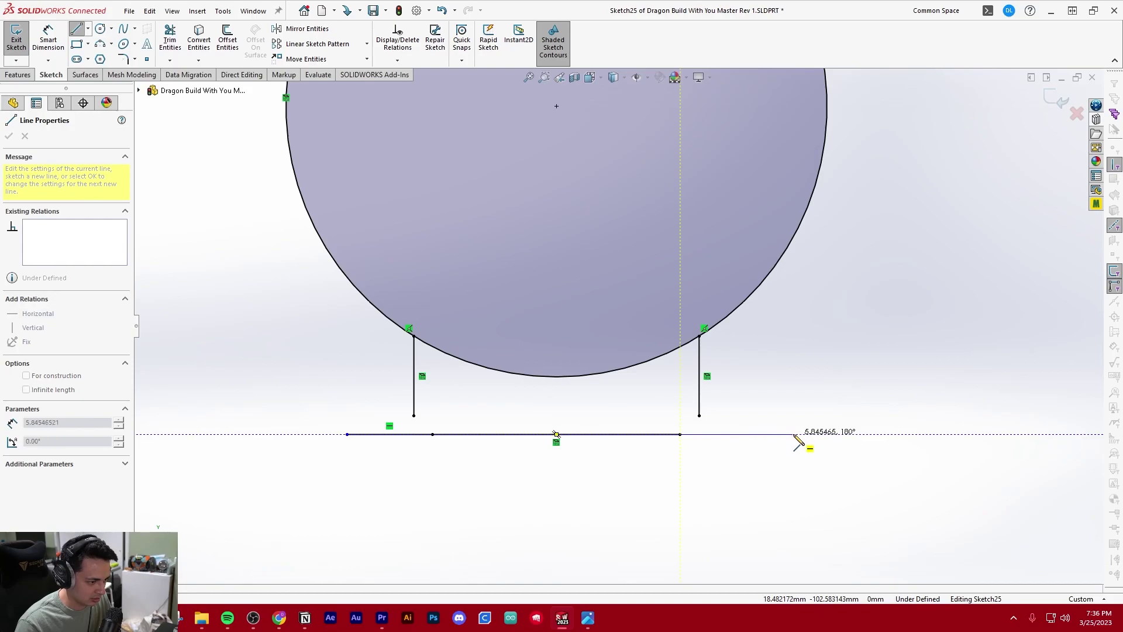
{"action": "left_click", "coordinate": [794, 435]}
{"action": "key", "text": "Escape"}
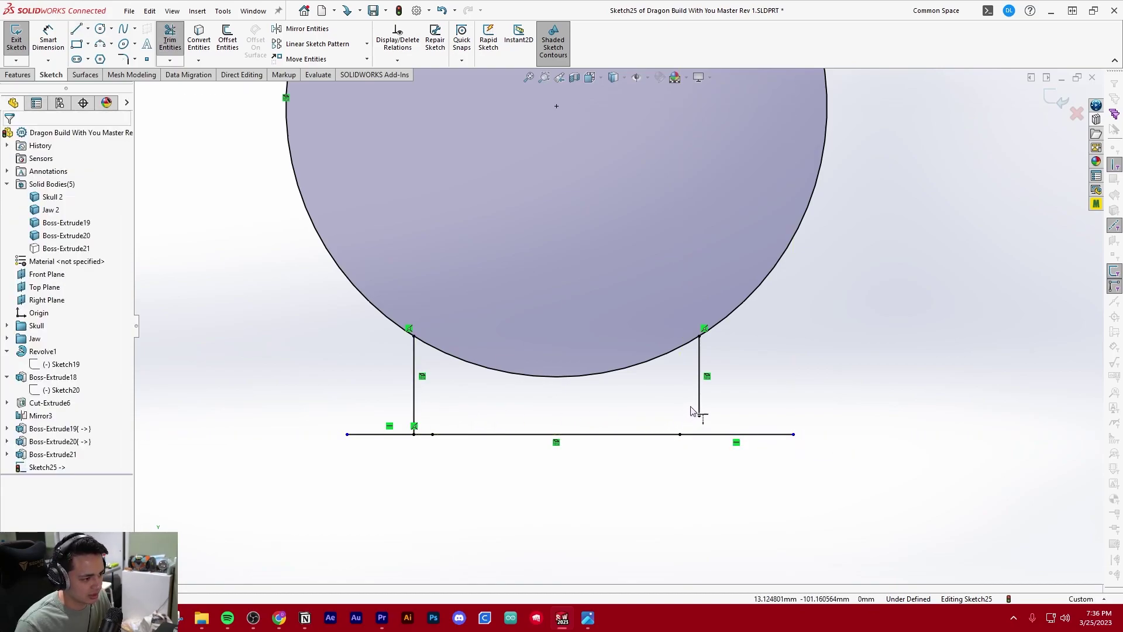
- Extend the vertical and bottom connector lines to meet at both lower corners, clearing away the helper lines
{"action": "key", "text": "t"}
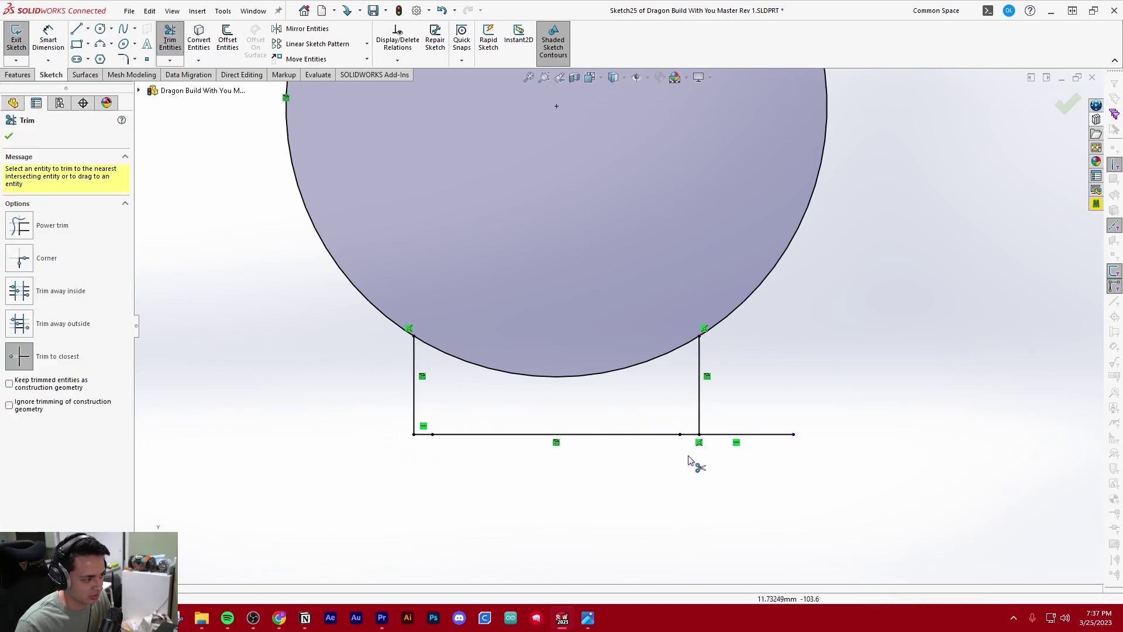
{"action": "left_click", "coordinate": [749, 435]}
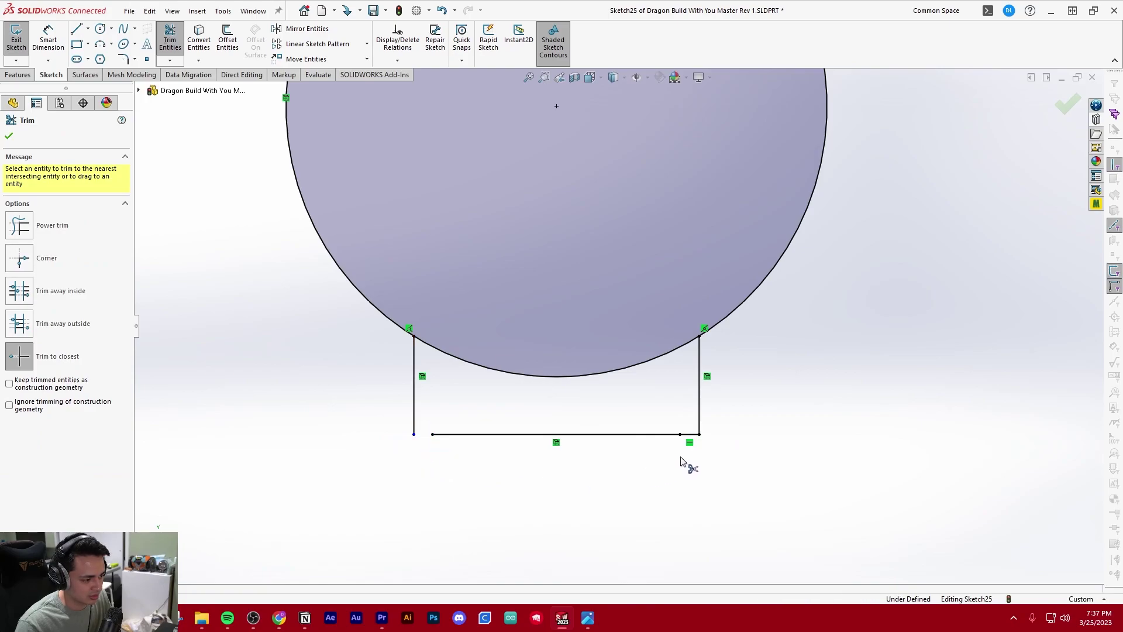
{"action": "key", "text": "Escape"}
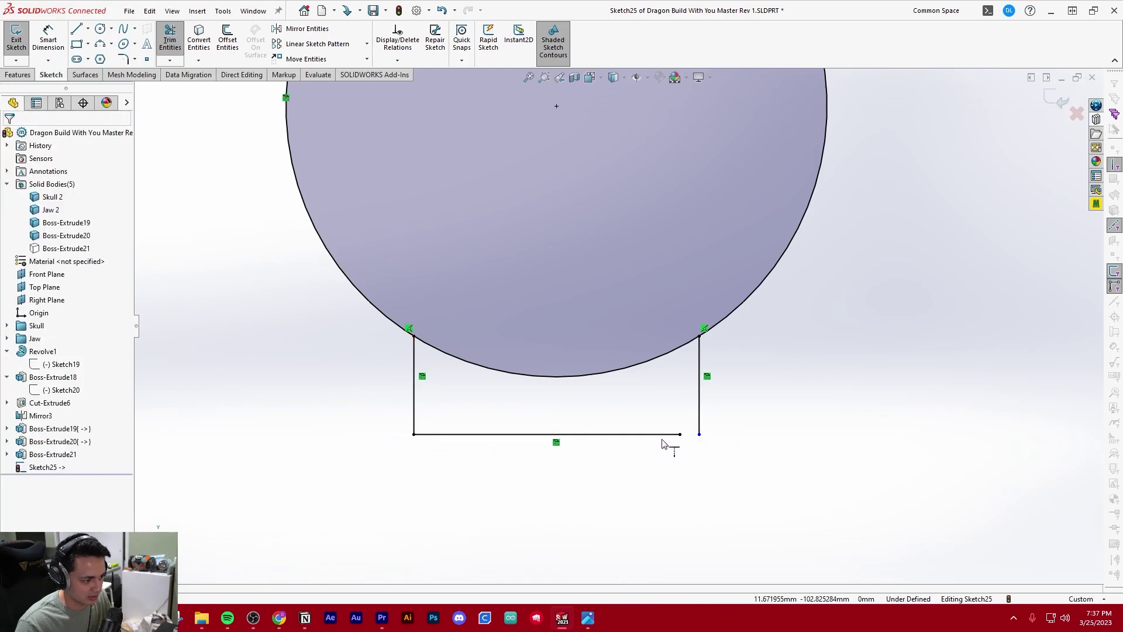
{"action": "left_click", "coordinate": [664, 437]}
{"action": "key", "text": "Escape"}
{"action": "scroll", "coordinate": [556, 471], "scroll_direction": "up", "scroll_amount": 4}
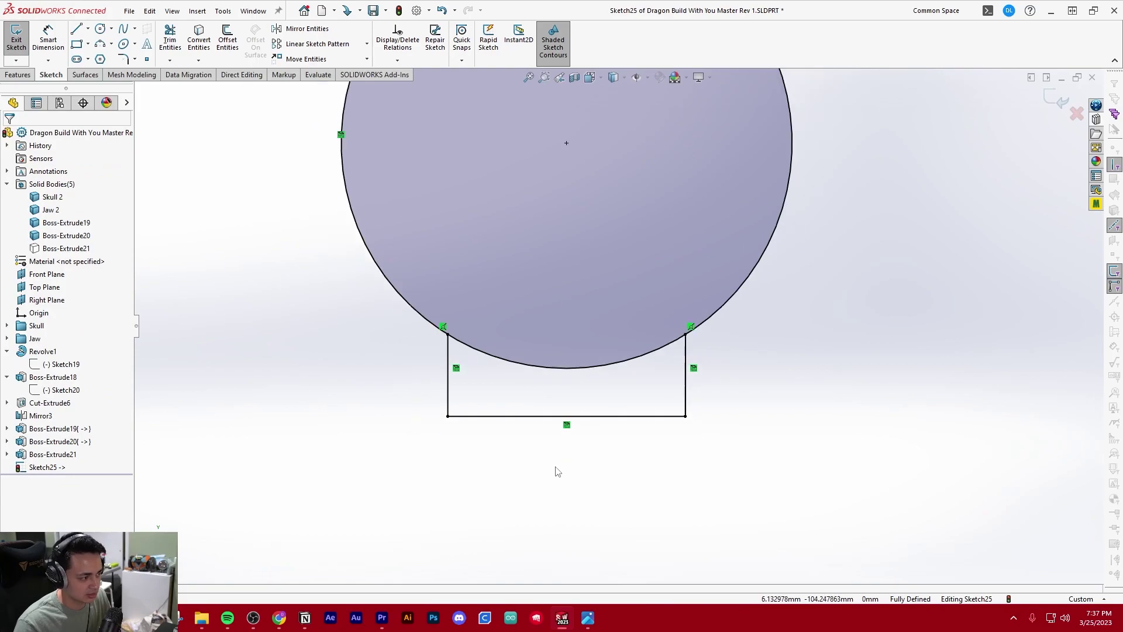
- Trim the circle's arc between the two vertical connector lines and convert the remaining motor outline to construction geometry
{"action": "key", "text": "t"}
{"action": "scroll", "coordinate": [594, 462], "scroll_direction": "up", "scroll_amount": 5}
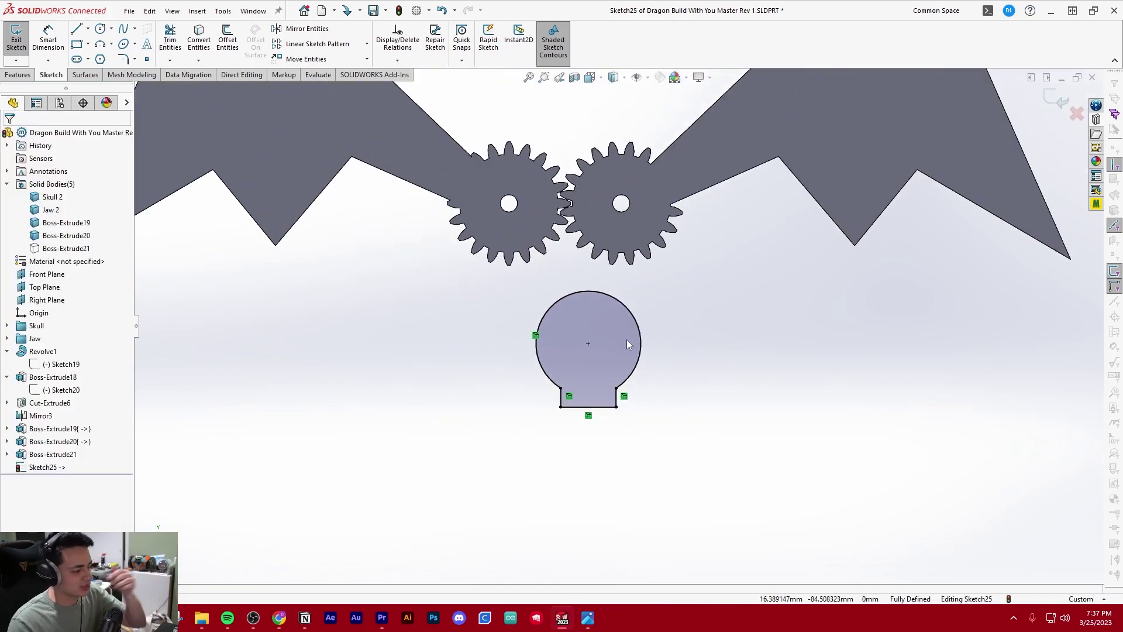
{"action": "scroll", "coordinate": [604, 321], "scroll_direction": "down", "scroll_amount": 2}
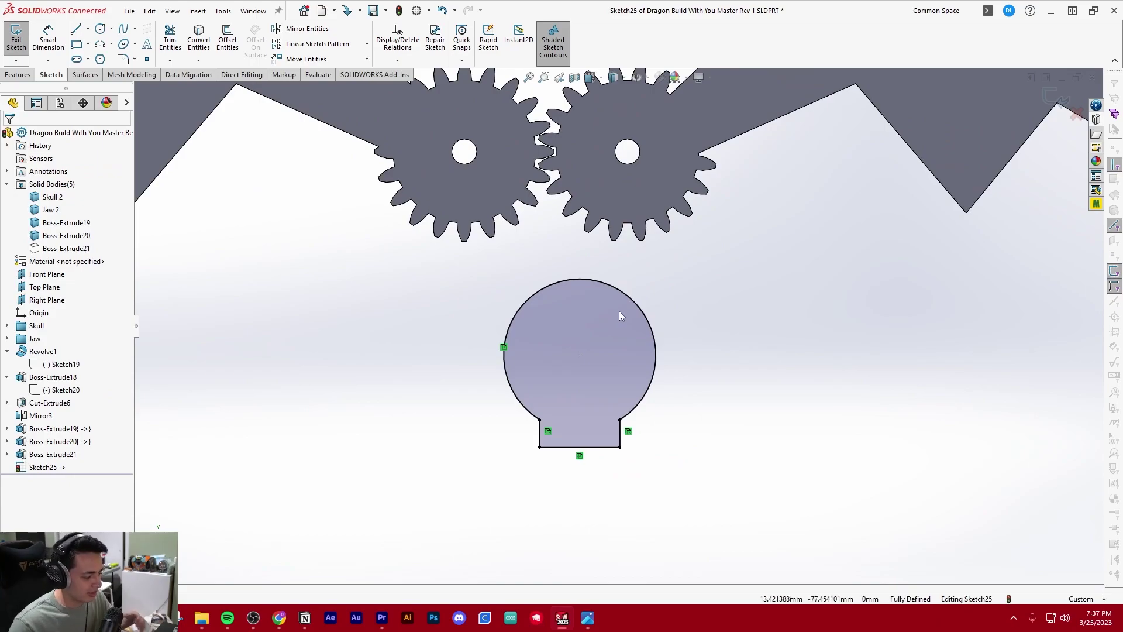
{"action": "left_click_drag", "start_coordinate": [691, 496], "coordinate": [475, 249]}
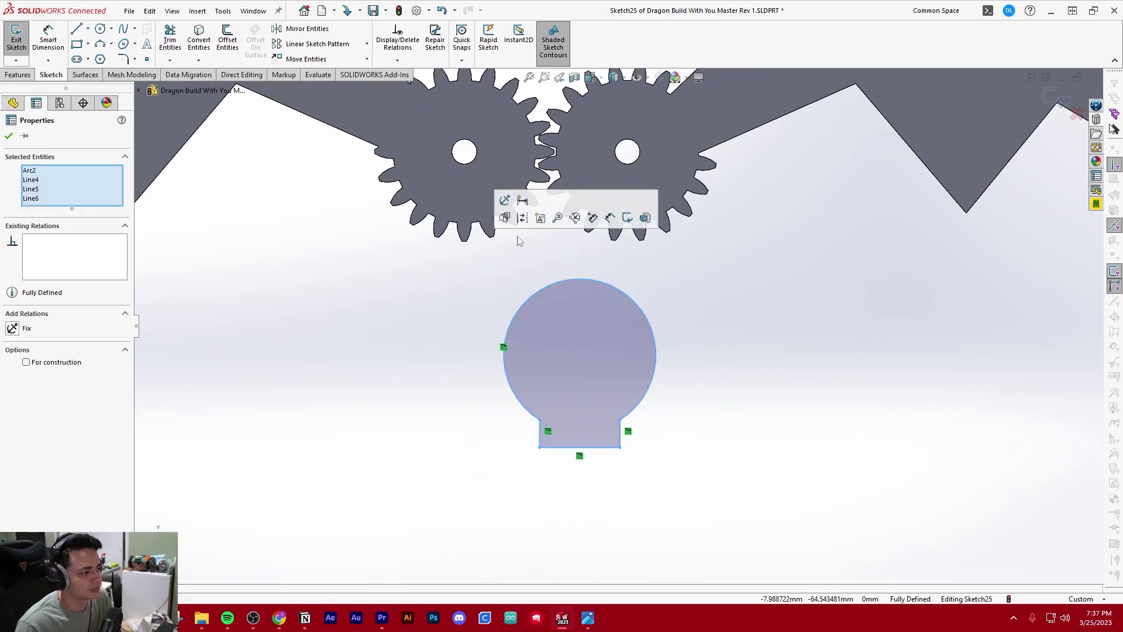
{"action": "left_click", "coordinate": [477, 261]}
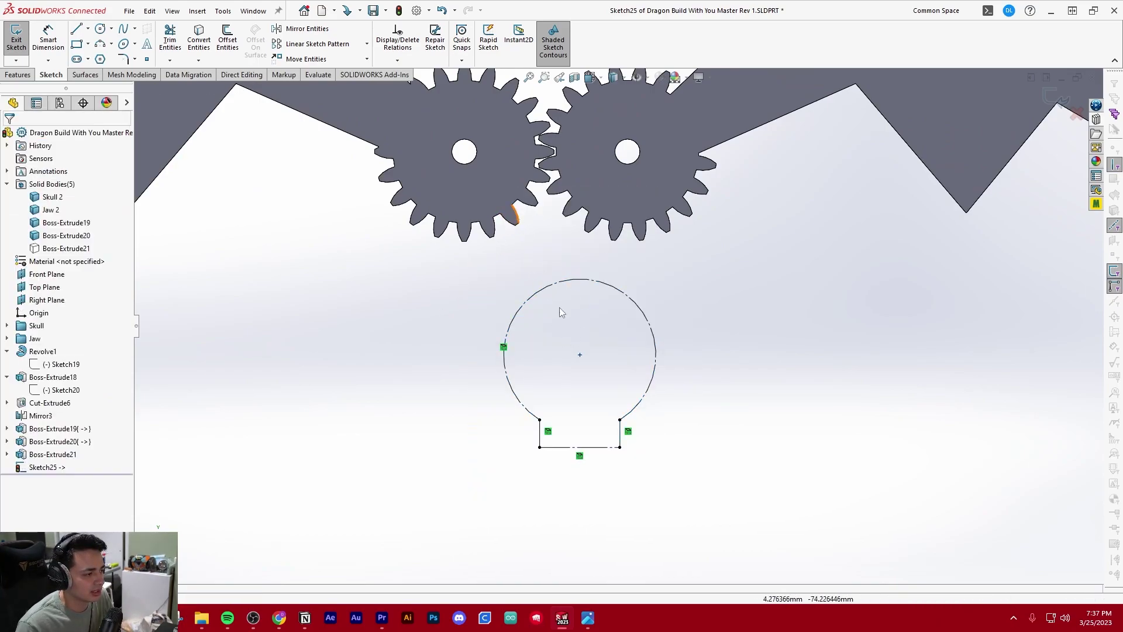
{"action": "middle_click_drag", "start_coordinate": [581, 290], "coordinate": [545, 282], "text": "ctrl"}
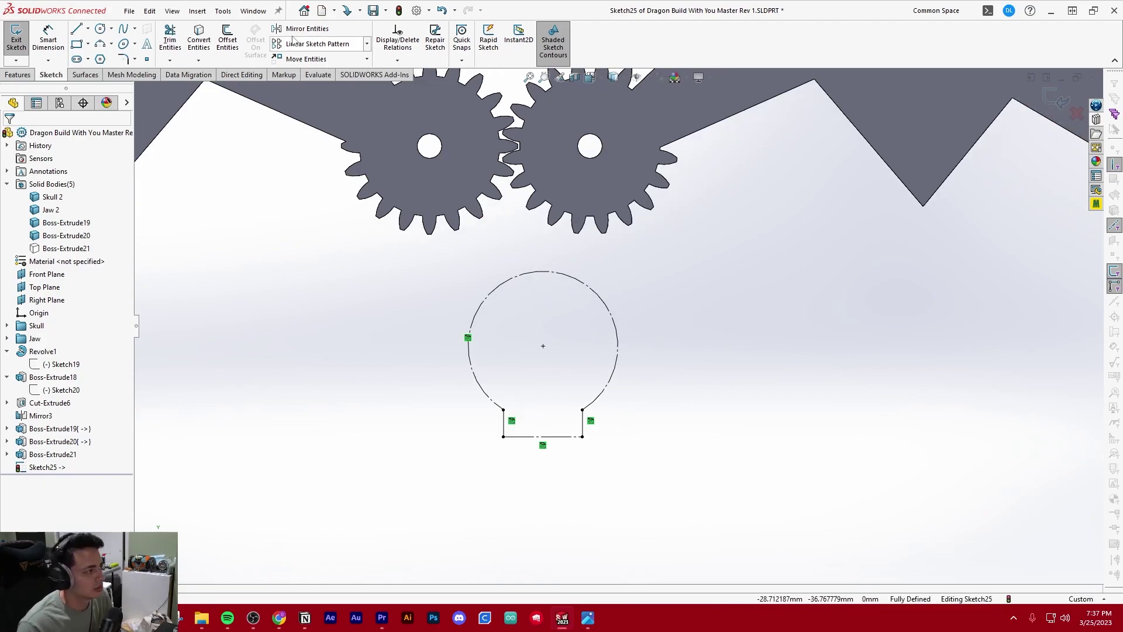
- Offset the whole construction outline of the motor outward by 0.25 mm, with the bi-directional option turned off
{"action": "left_click", "coordinate": [227, 42]}
{"action": "left_click_drag", "start_coordinate": [677, 480], "coordinate": [434, 251]}
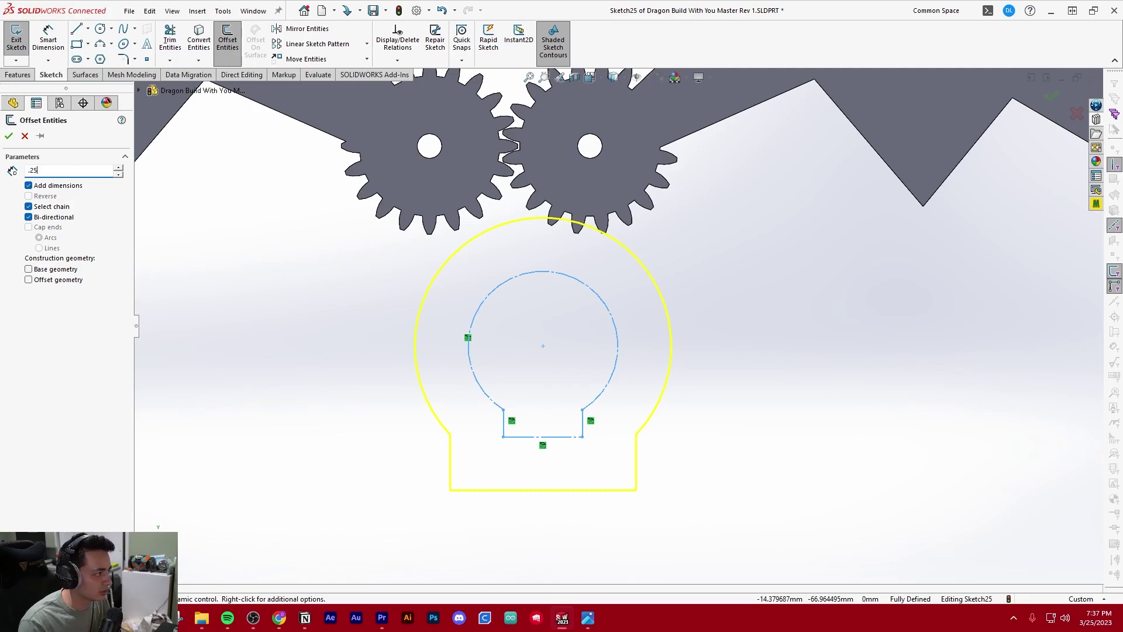
{"action": "key", "text": "Return"}
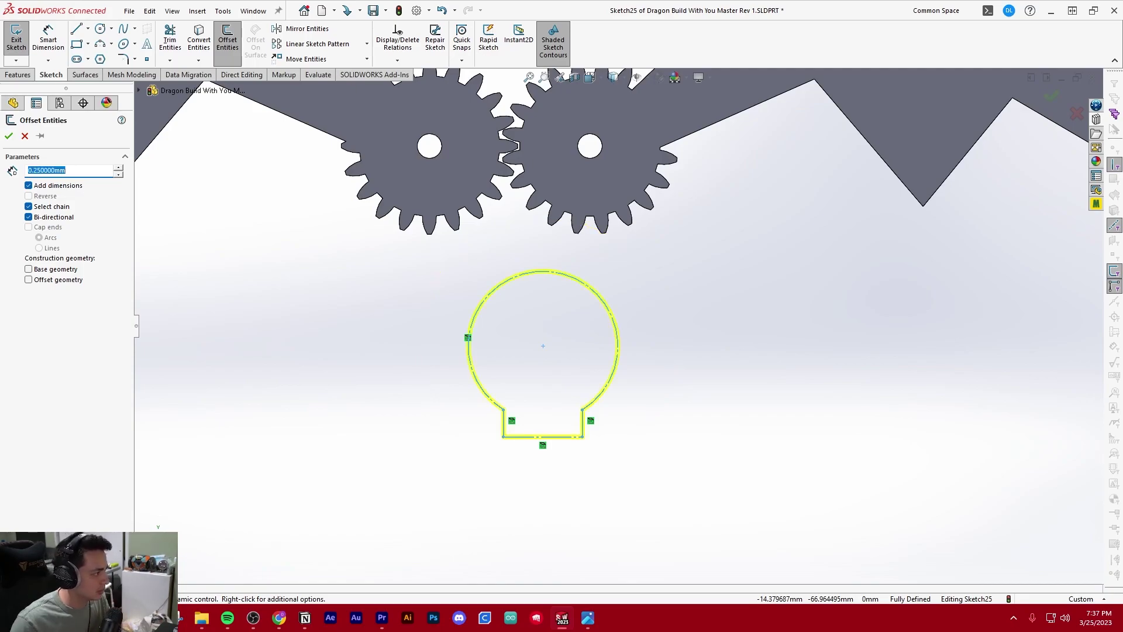
{"action": "left_click", "coordinate": [29, 217]}
{"action": "scroll", "coordinate": [541, 299], "scroll_direction": "down", "scroll_amount": 5}
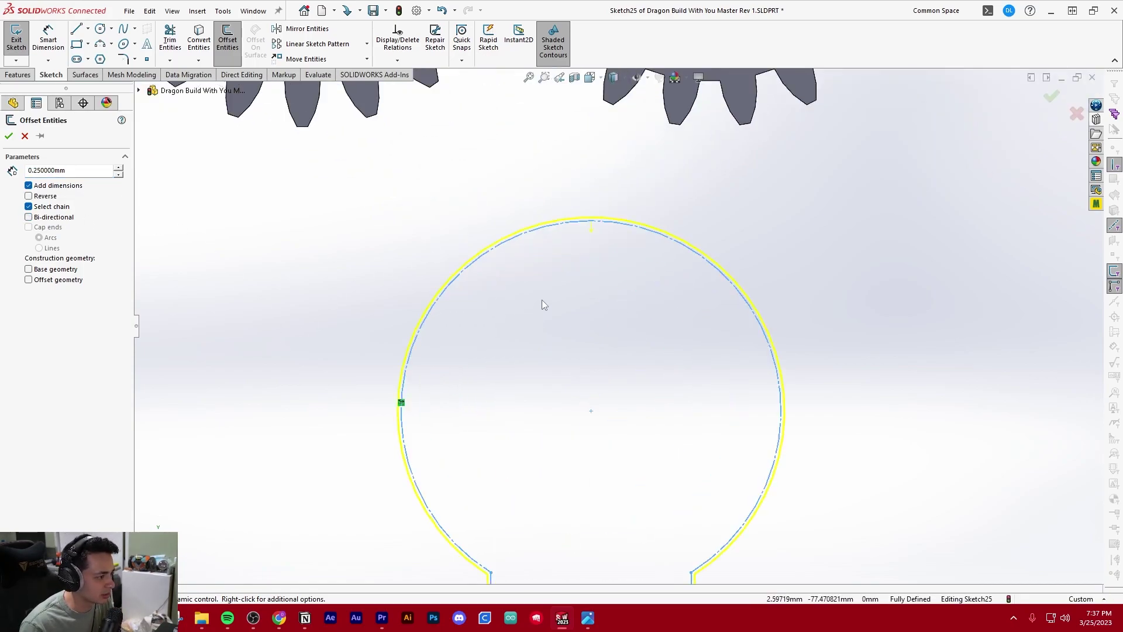
{"action": "scroll", "coordinate": [539, 307], "scroll_direction": "up", "scroll_amount": 1}
{"action": "key", "text": "Return"}
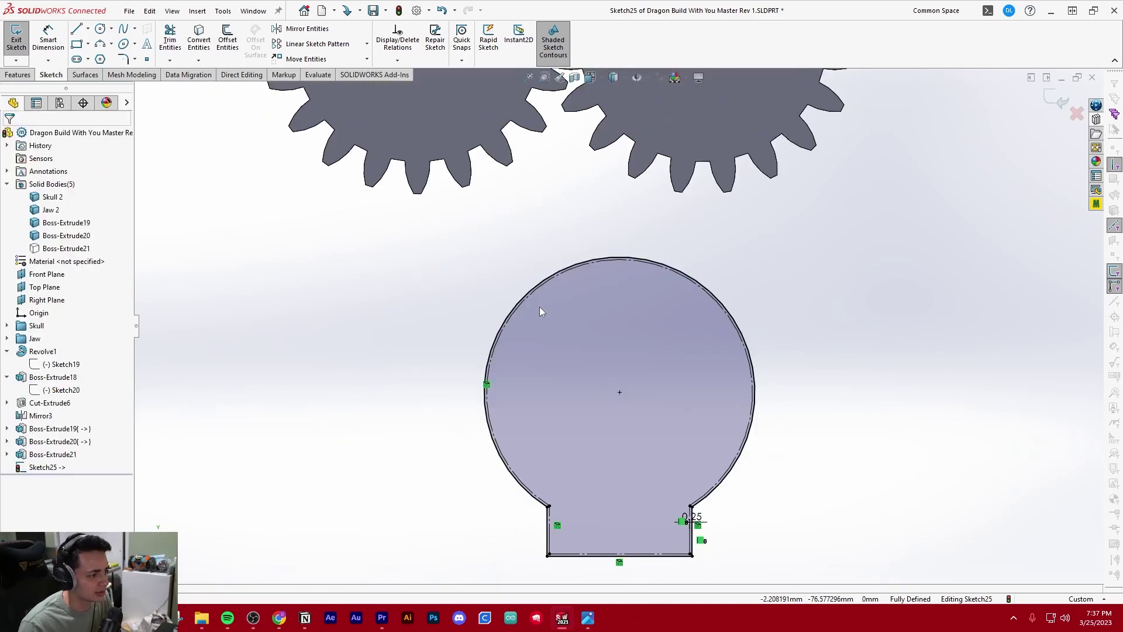
- Offset the motor's construction outline together with its 0.25 mm clearance outline outward by 10 mm
{"action": "scroll", "coordinate": [539, 307], "scroll_direction": "up", "scroll_amount": 4}
{"action": "scroll", "coordinate": [760, 345], "scroll_direction": "down", "scroll_amount": 2}
{"action": "left_click", "coordinate": [228, 42]}
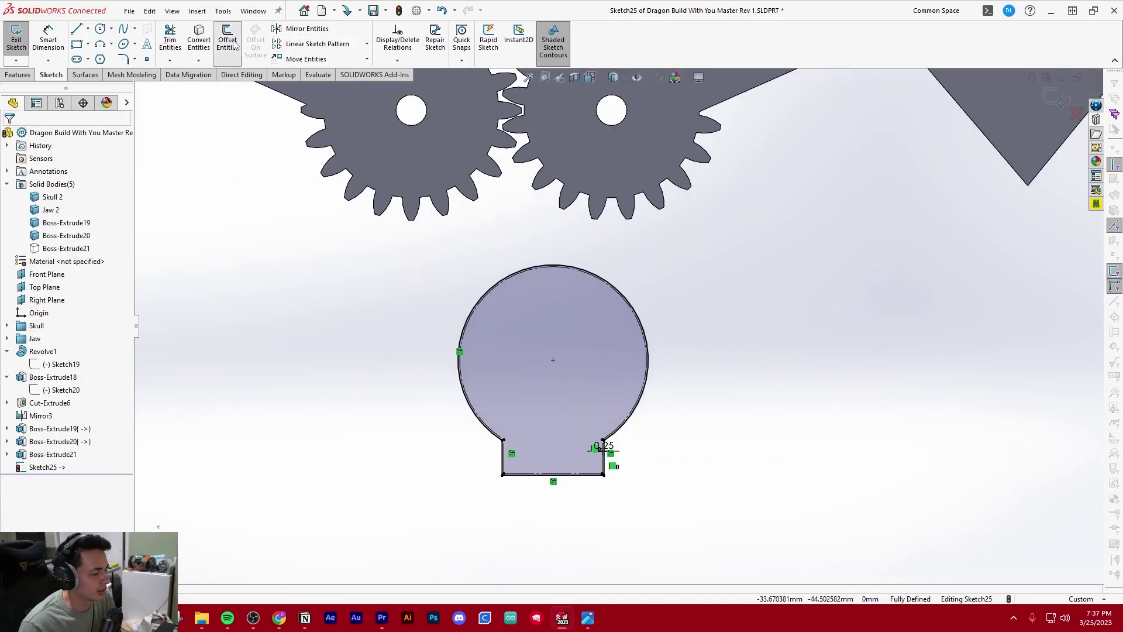
{"action": "left_click_drag", "start_coordinate": [749, 537], "coordinate": [422, 244]}
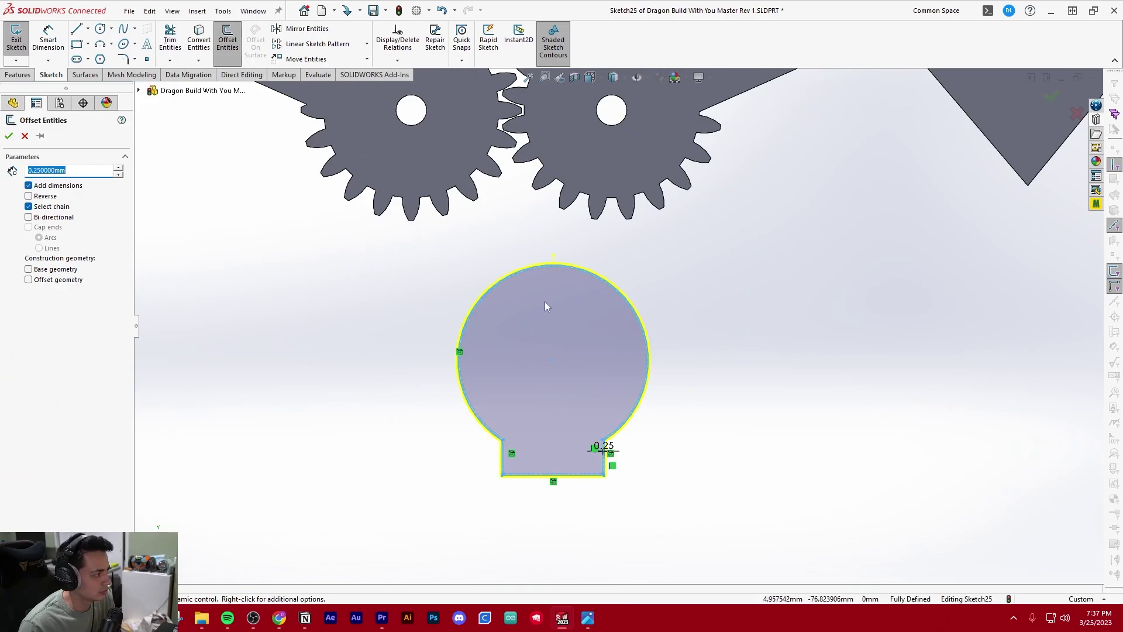
{"action": "type", "text": "10"}
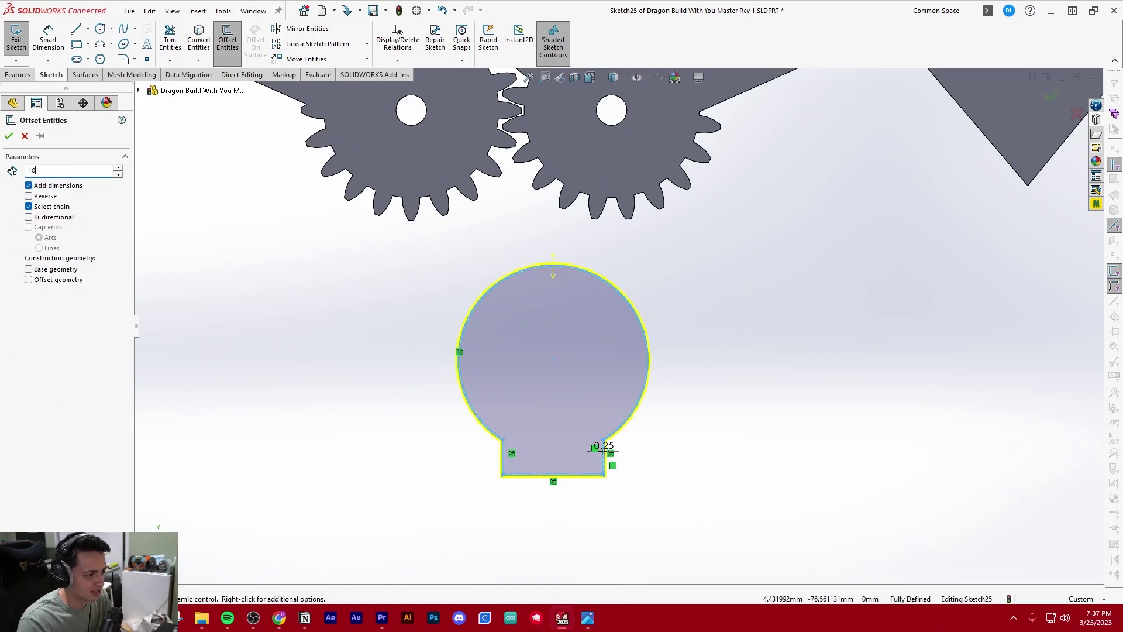
{"action": "key", "text": "Return"}
{"action": "left_click", "coordinate": [542, 300]}
{"action": "scroll", "coordinate": [542, 296], "scroll_direction": "up", "scroll_amount": 6}
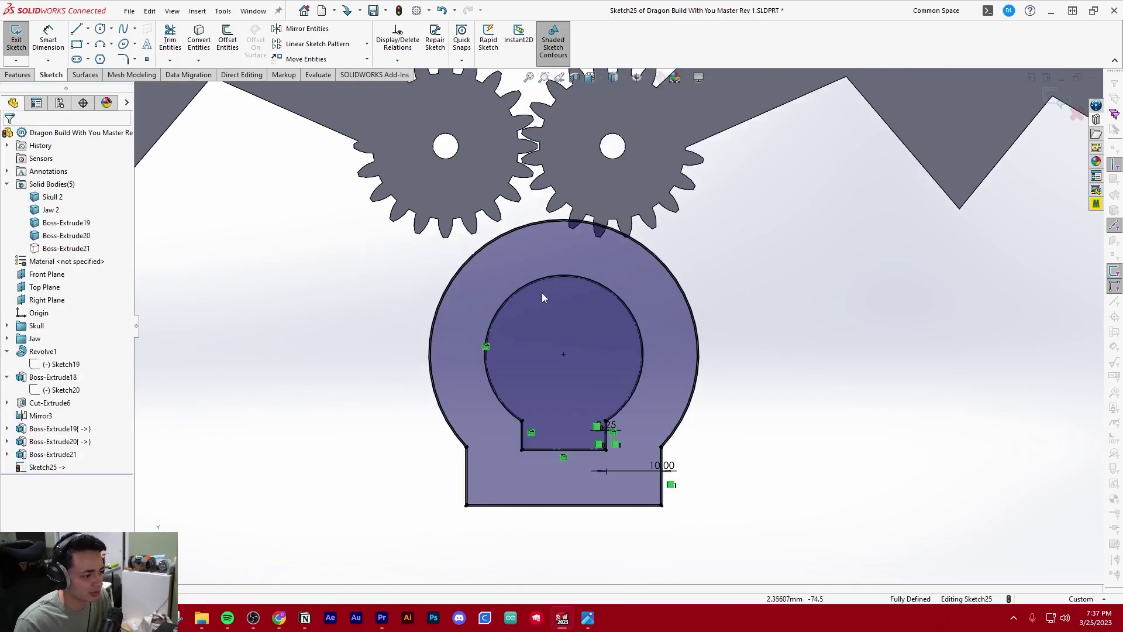
{"action": "scroll", "coordinate": [665, 319], "scroll_direction": "down", "scroll_amount": 1}
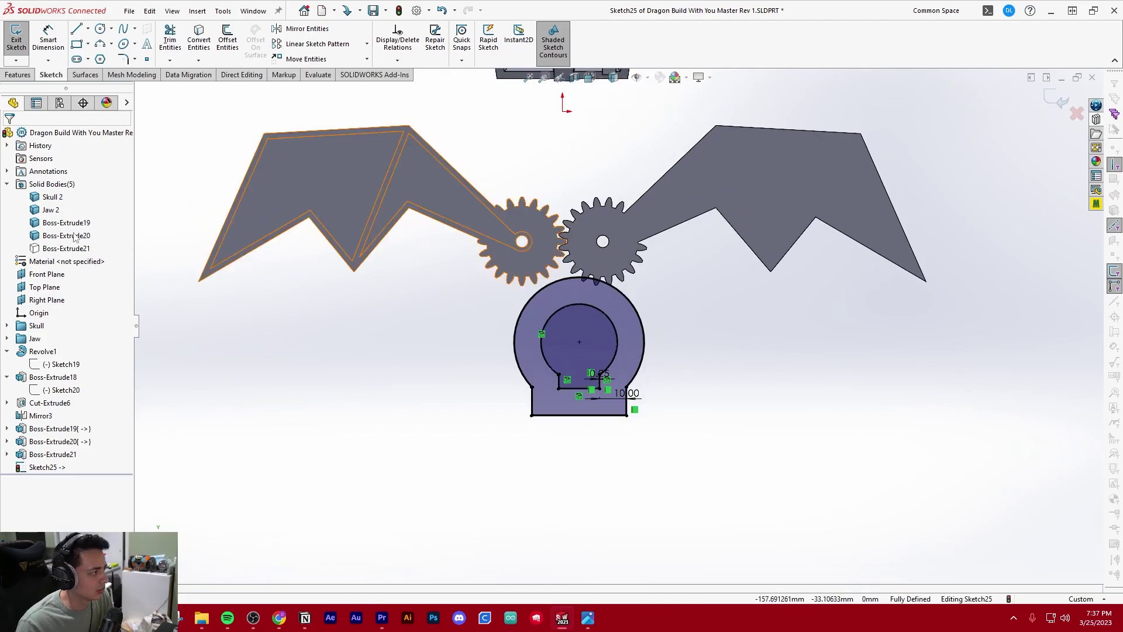
- Show the hidden Boss-Extrude21 body behind the motor holder sketch
{"action": "left_click", "coordinate": [59, 248]}
{"action": "left_click", "coordinate": [350, 453]}
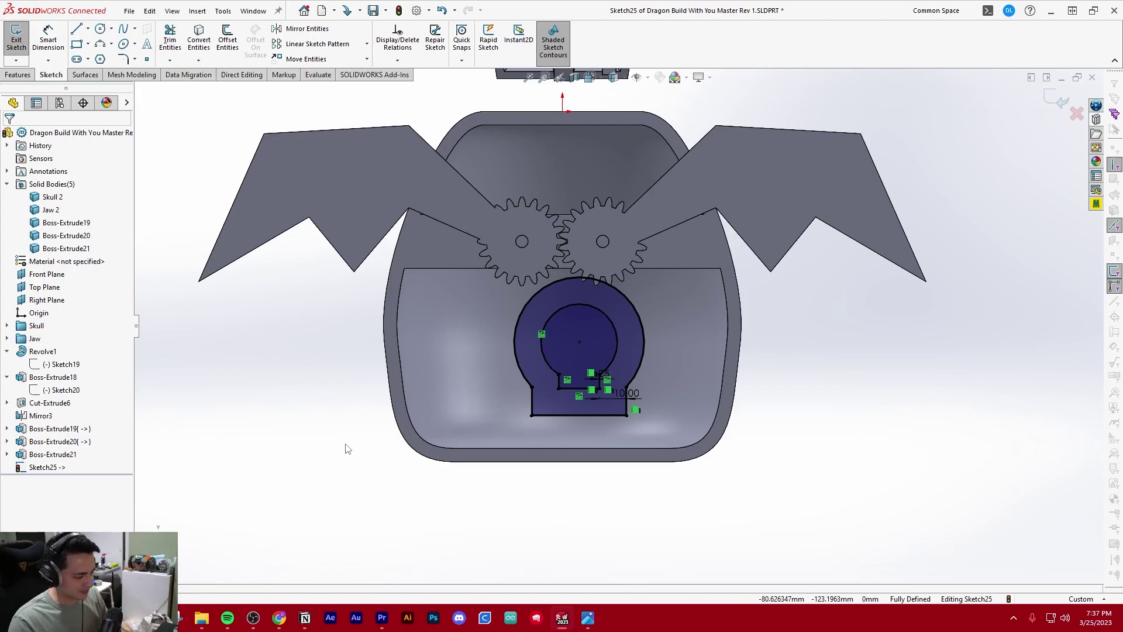
{"action": "scroll", "coordinate": [347, 449], "scroll_direction": "up", "scroll_amount": 2}
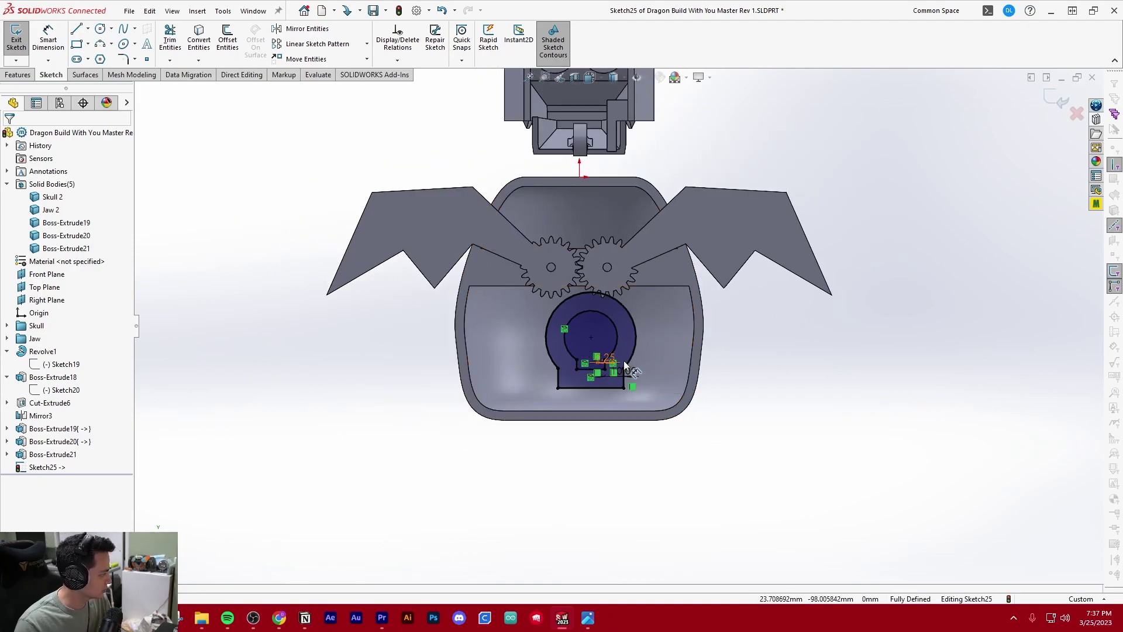
{"action": "scroll", "coordinate": [624, 363], "scroll_direction": "down", "scroll_amount": 4}
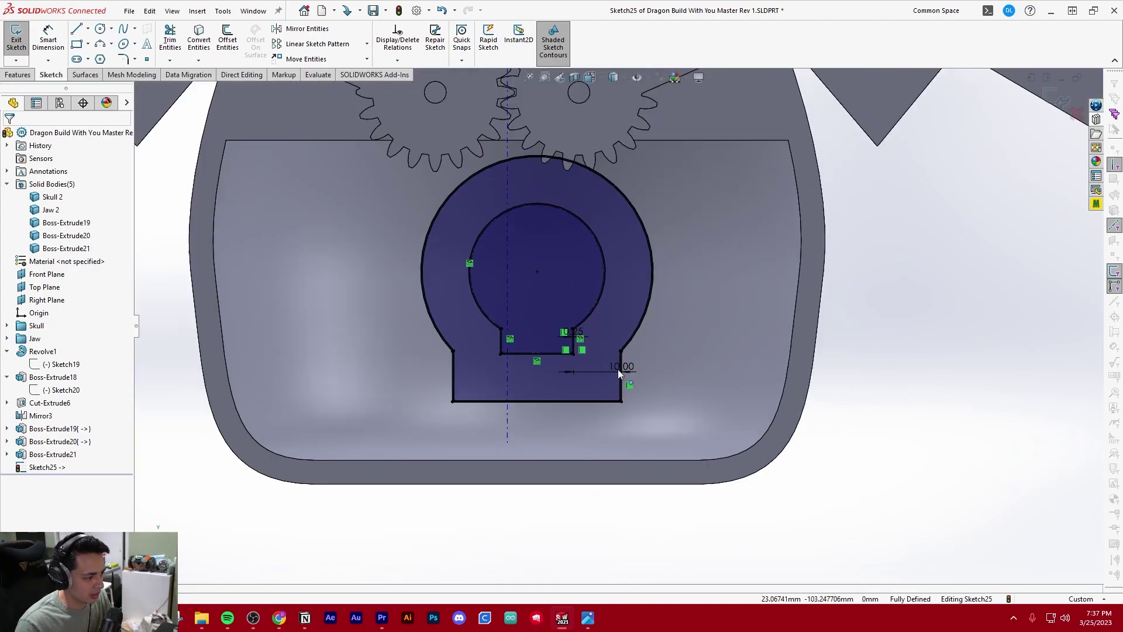
{"action": "scroll", "coordinate": [618, 370], "scroll_direction": "up", "scroll_amount": 1}
- Sketch a horizontal line inside the body's bottom wall, wider than the motor holder outline above it
{"action": "key", "text": "l"}
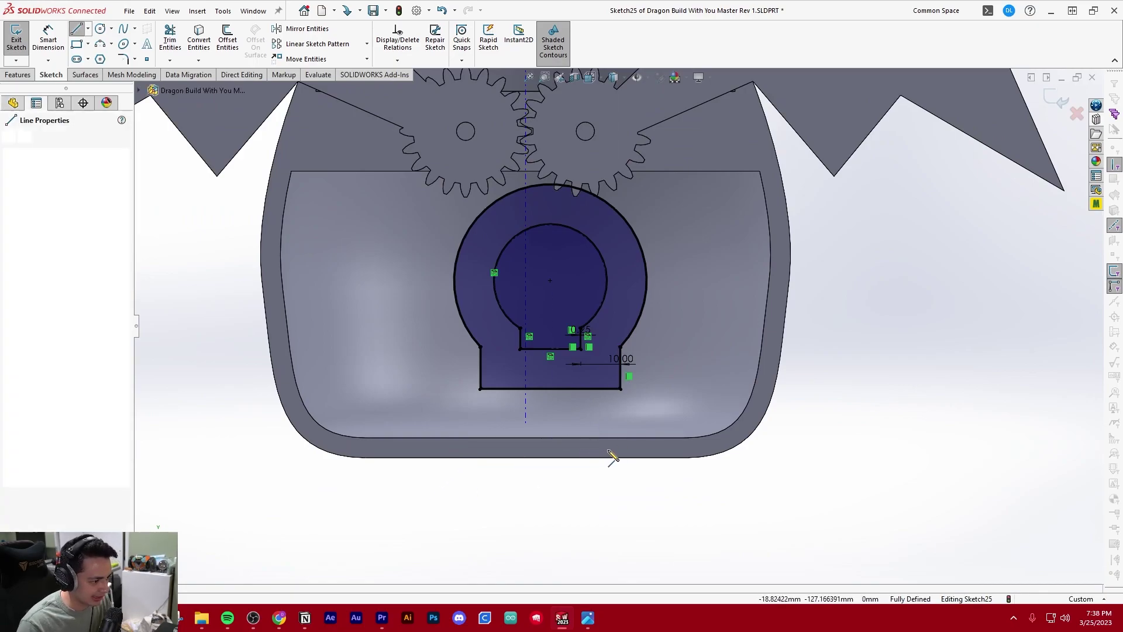
{"action": "left_click", "coordinate": [450, 446]}
{"action": "left_click", "coordinate": [661, 446]}
{"action": "key", "text": "Escape"}
{"action": "scroll", "coordinate": [612, 395], "scroll_direction": "down", "scroll_amount": 3}
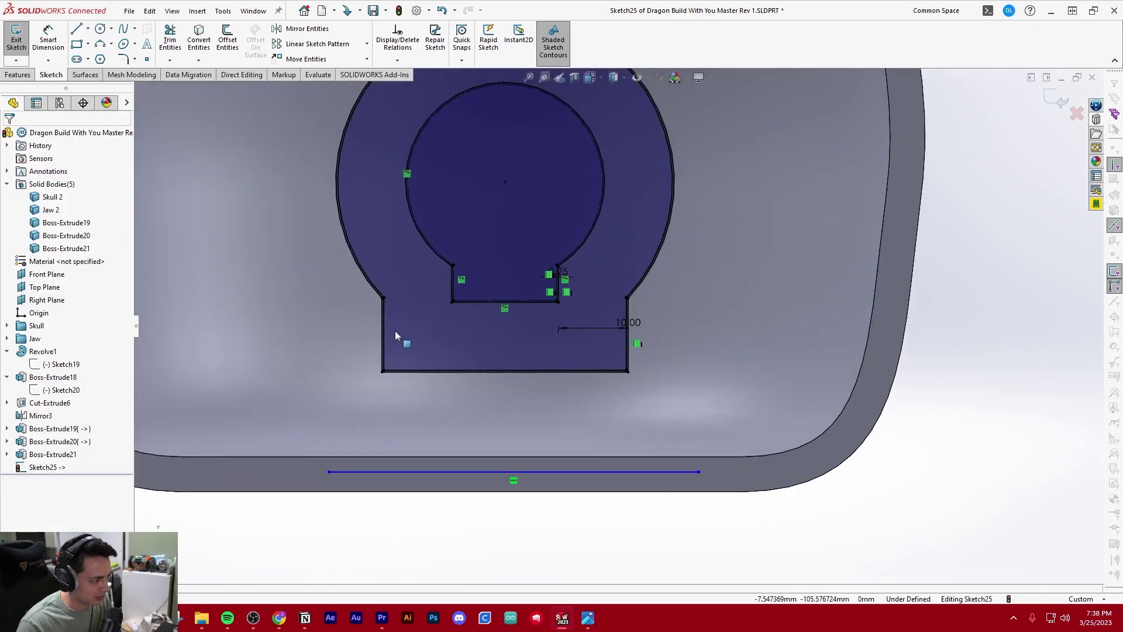
- Extend the outer outline's two vertical sides down to the horizontal line and trim the line's overhanging ends
{"action": "key", "text": "t"}
{"action": "scroll", "coordinate": [378, 374], "scroll_direction": "down", "scroll_amount": 3}
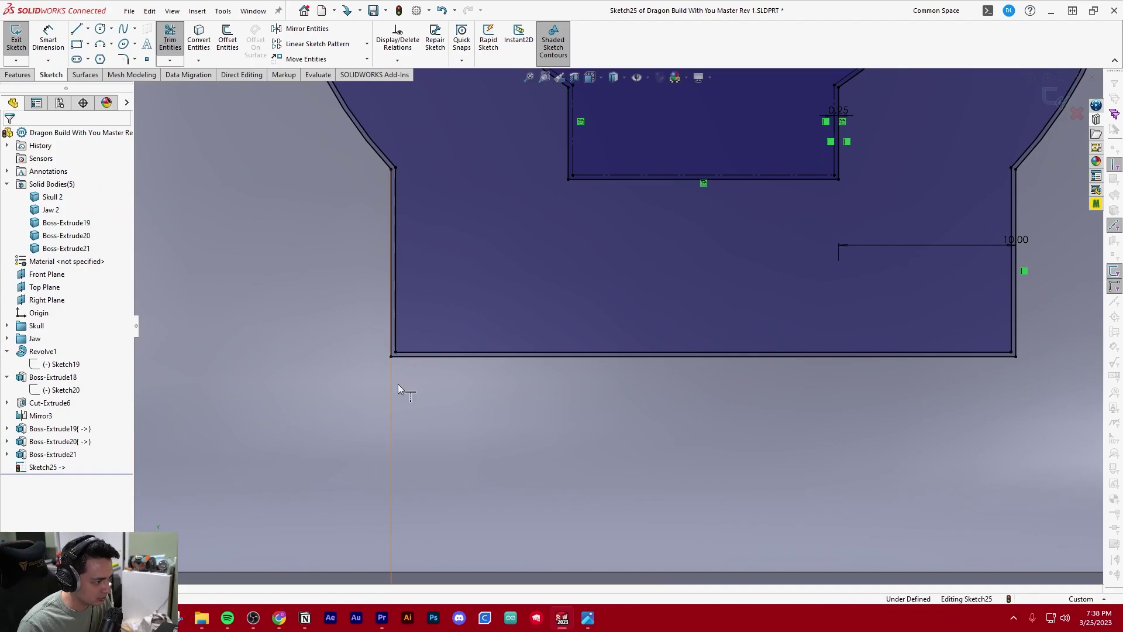
{"action": "left_click", "coordinate": [398, 384]}
{"action": "scroll", "coordinate": [496, 364], "scroll_direction": "up", "scroll_amount": 5}
{"action": "scroll", "coordinate": [817, 321], "scroll_direction": "down", "scroll_amount": 3}
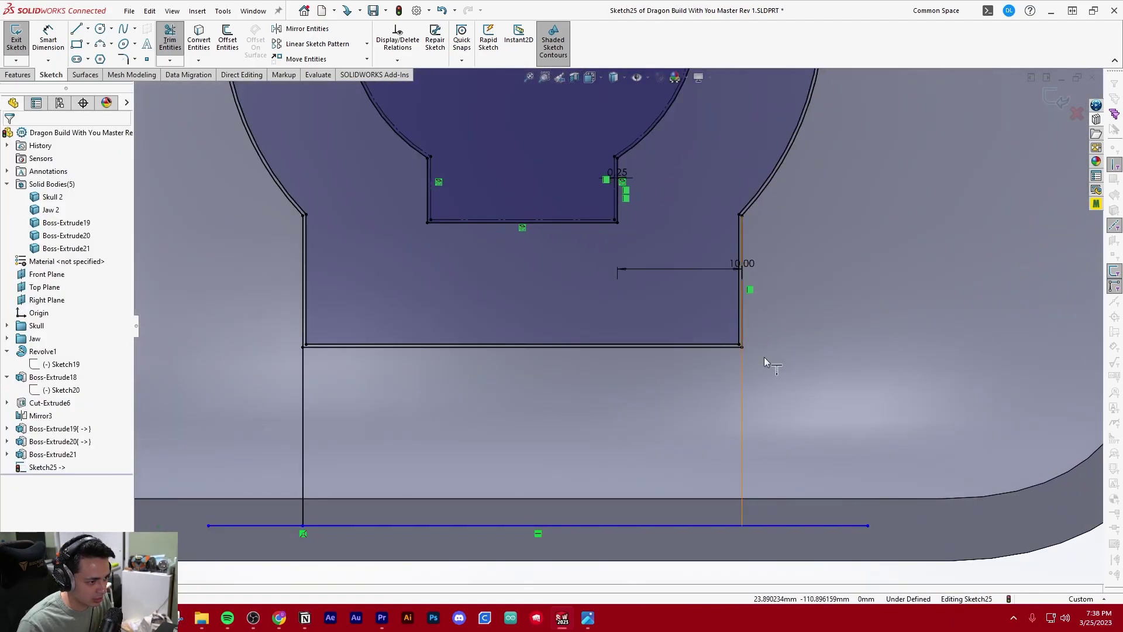
{"action": "left_click", "coordinate": [764, 358]}
{"action": "scroll", "coordinate": [764, 358], "scroll_direction": "up", "scroll_amount": 3}
{"action": "left_click", "coordinate": [732, 436]}
{"action": "left_click", "coordinate": [424, 435]}
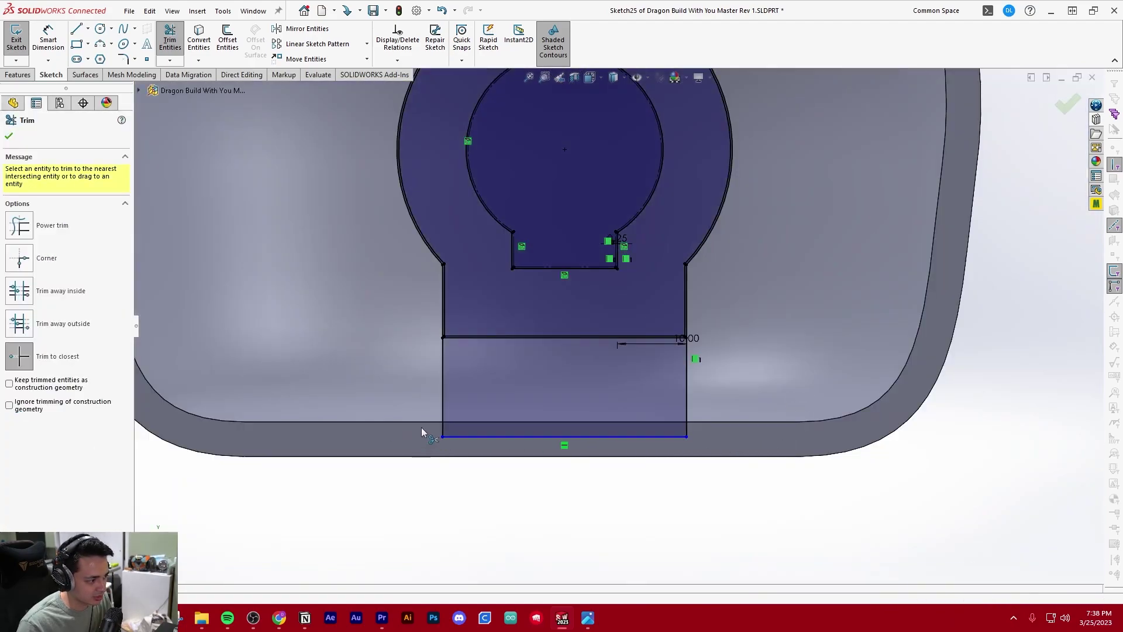
{"action": "key", "text": "Escape"}
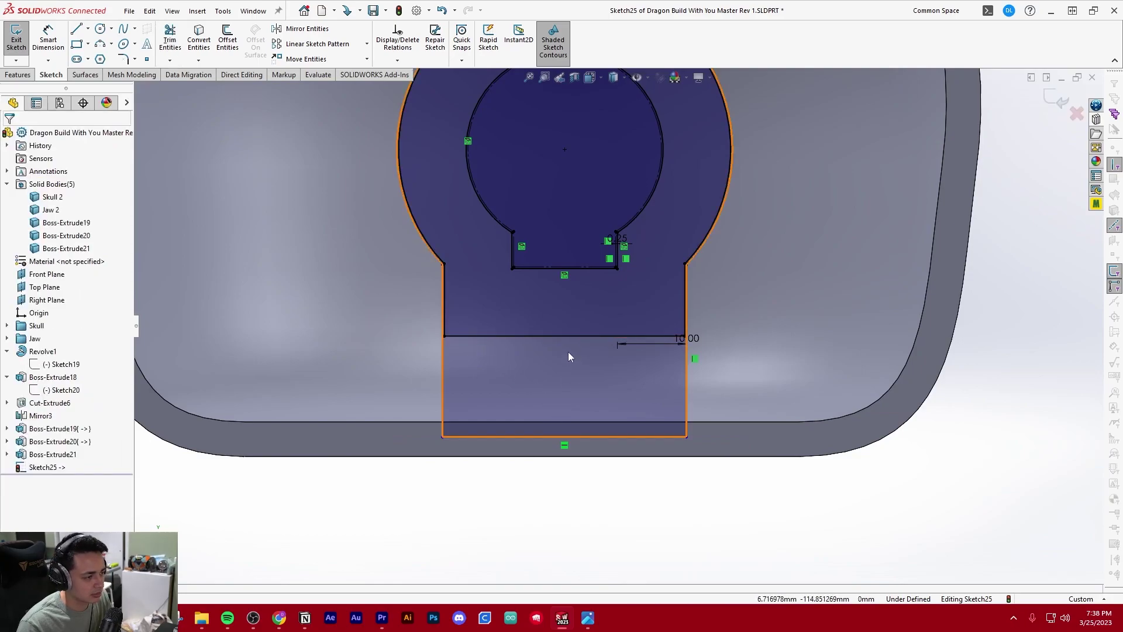
{"action": "scroll", "coordinate": [568, 352], "scroll_direction": "up", "scroll_amount": 4}
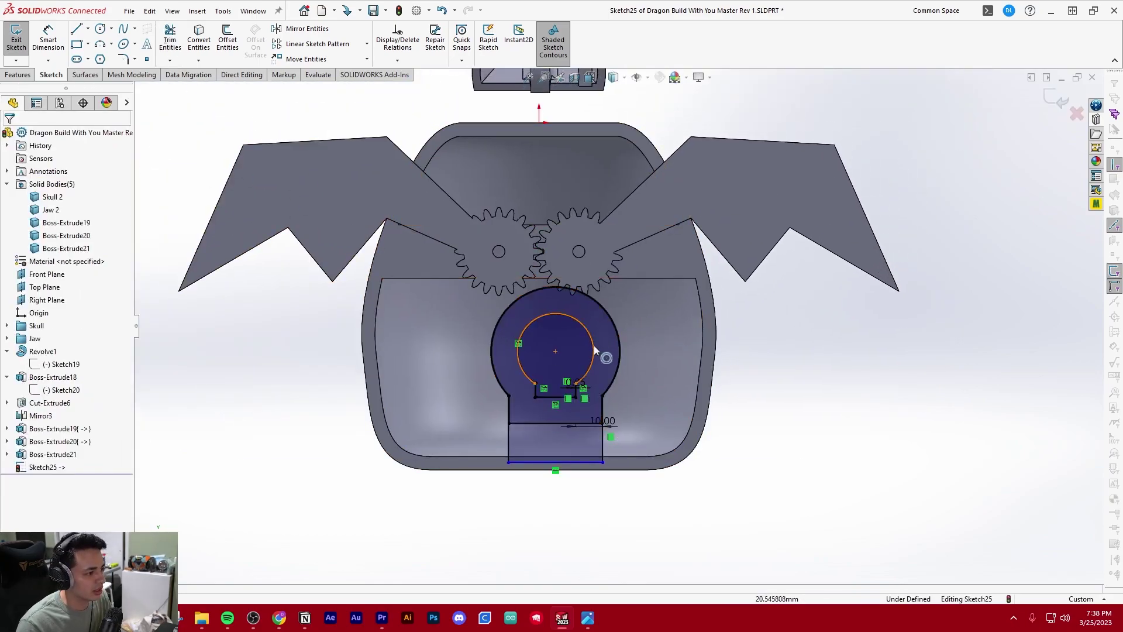
{"action": "middle_click_drag", "start_coordinate": [594, 346], "coordinate": [582, 236]}
{"action": "left_click", "coordinate": [16, 75]}
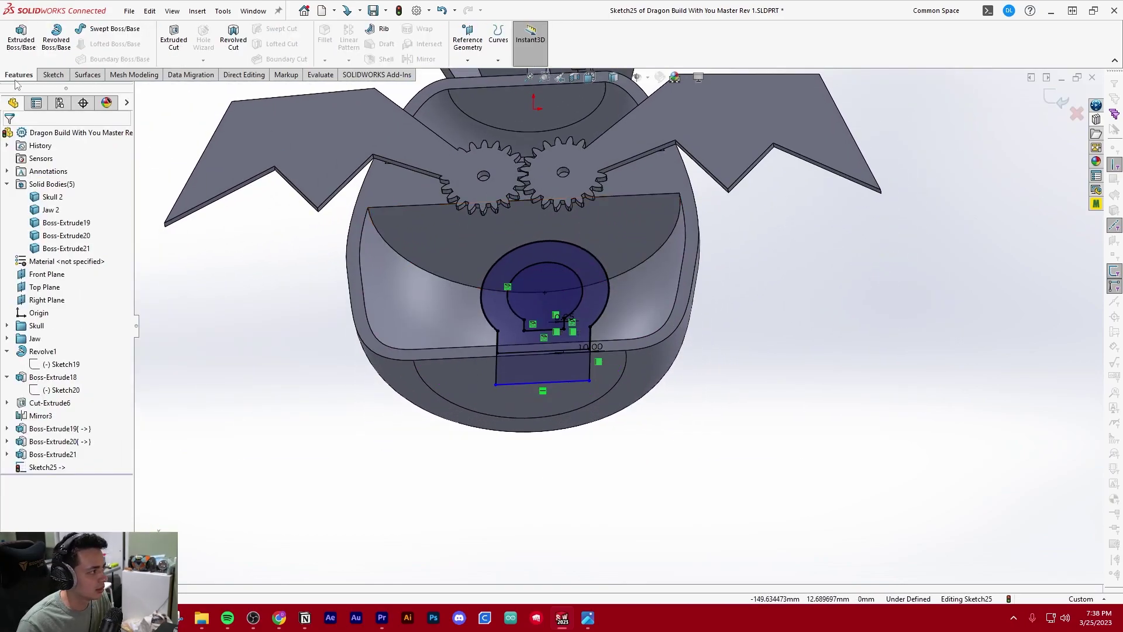
{"action": "left_click", "coordinate": [22, 39]}
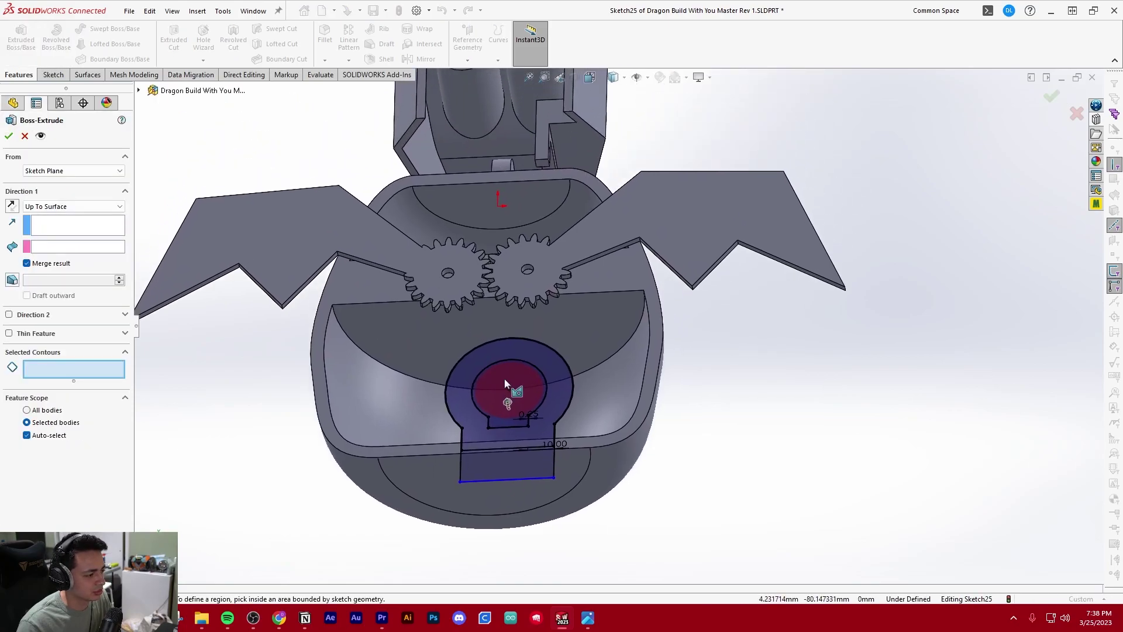
{"action": "middle_click_drag", "start_coordinate": [493, 345], "coordinate": [503, 352]}
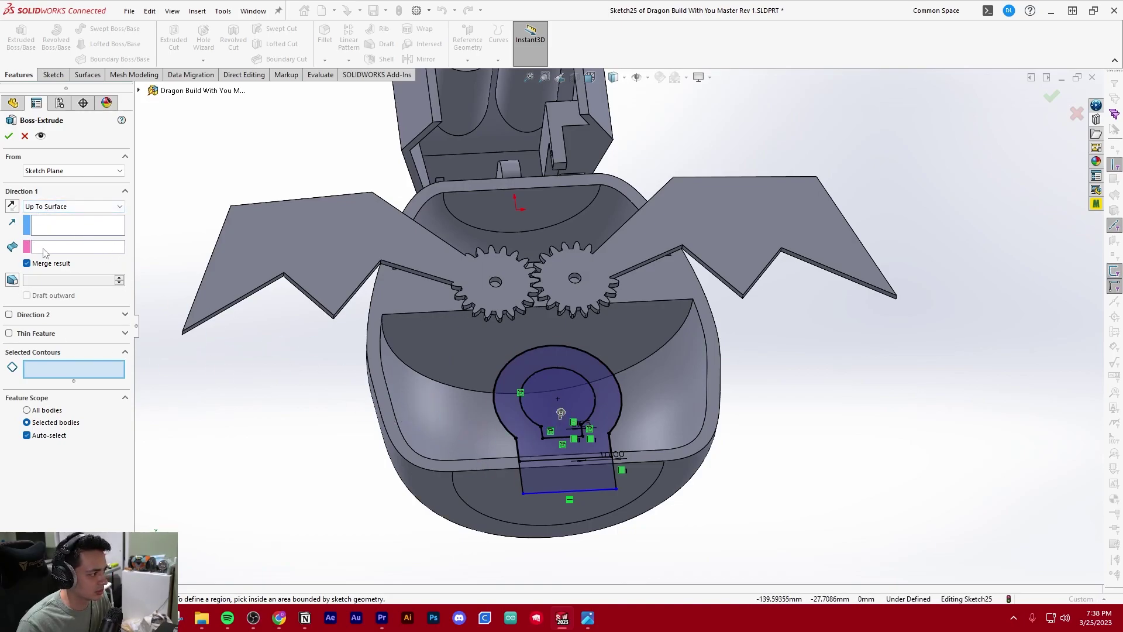
{"action": "left_click", "coordinate": [64, 252]}
{"action": "left_click", "coordinate": [454, 416]}
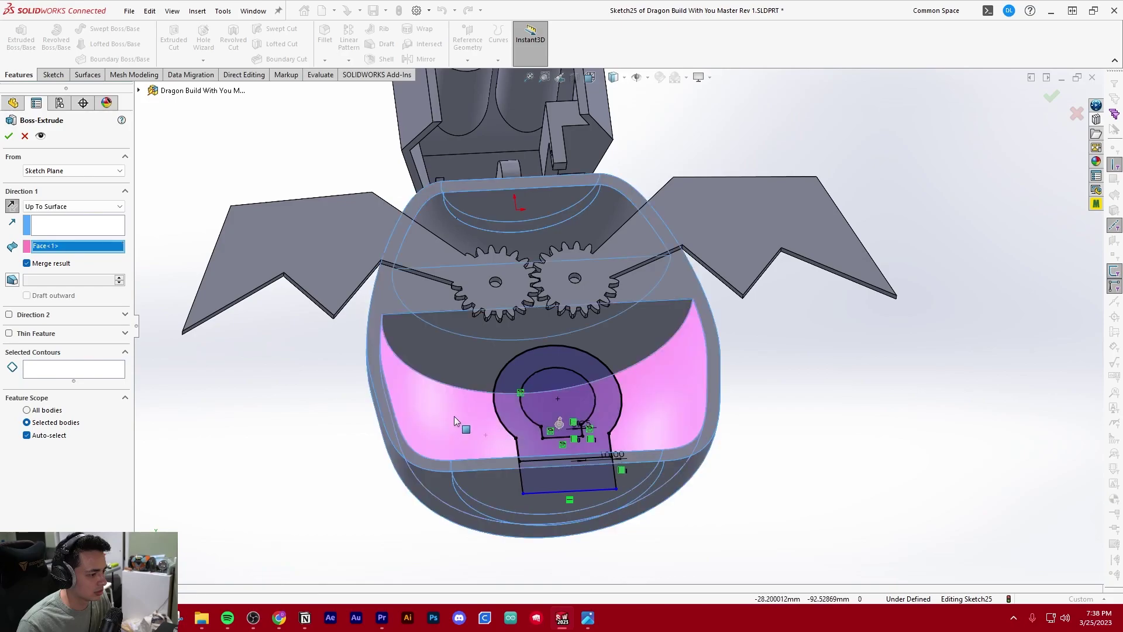
{"action": "left_click", "coordinate": [82, 372]}
{"action": "scroll", "coordinate": [614, 466], "scroll_direction": "down", "scroll_amount": 4}
{"action": "key", "text": "Escape"}
- Examine the corners and doubled edges of the offset outlines around the motor connector and lower extension
{"action": "scroll", "coordinate": [439, 461], "scroll_direction": "down", "scroll_amount": 1}
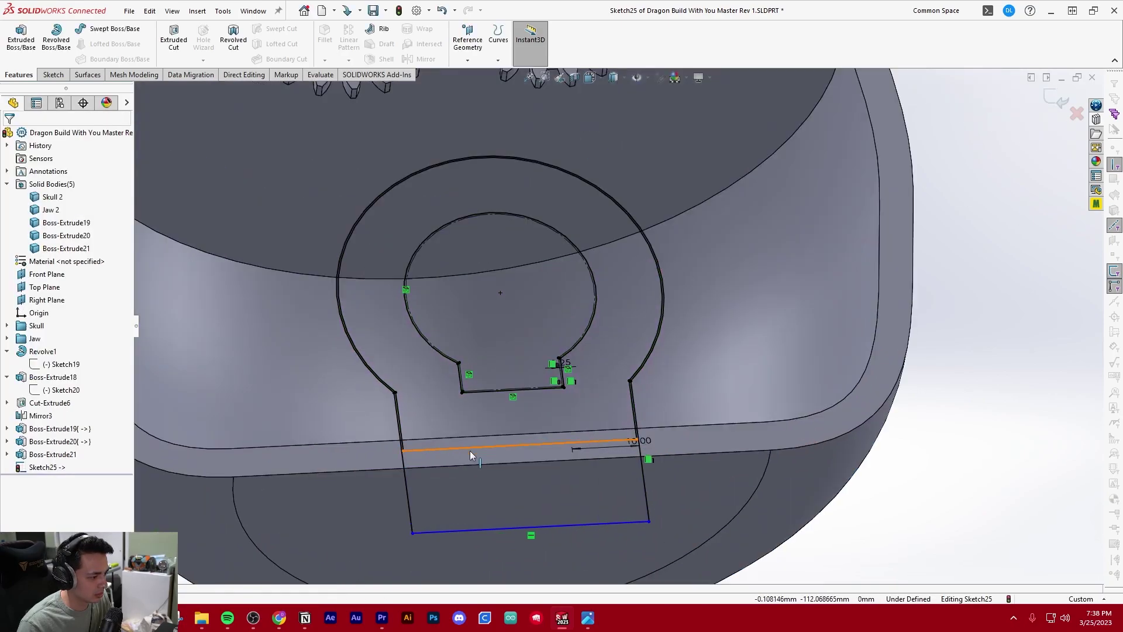
{"action": "scroll", "coordinate": [471, 455], "scroll_direction": "down", "scroll_amount": 3}
{"action": "scroll", "coordinate": [386, 445], "scroll_direction": "down", "scroll_amount": 2}
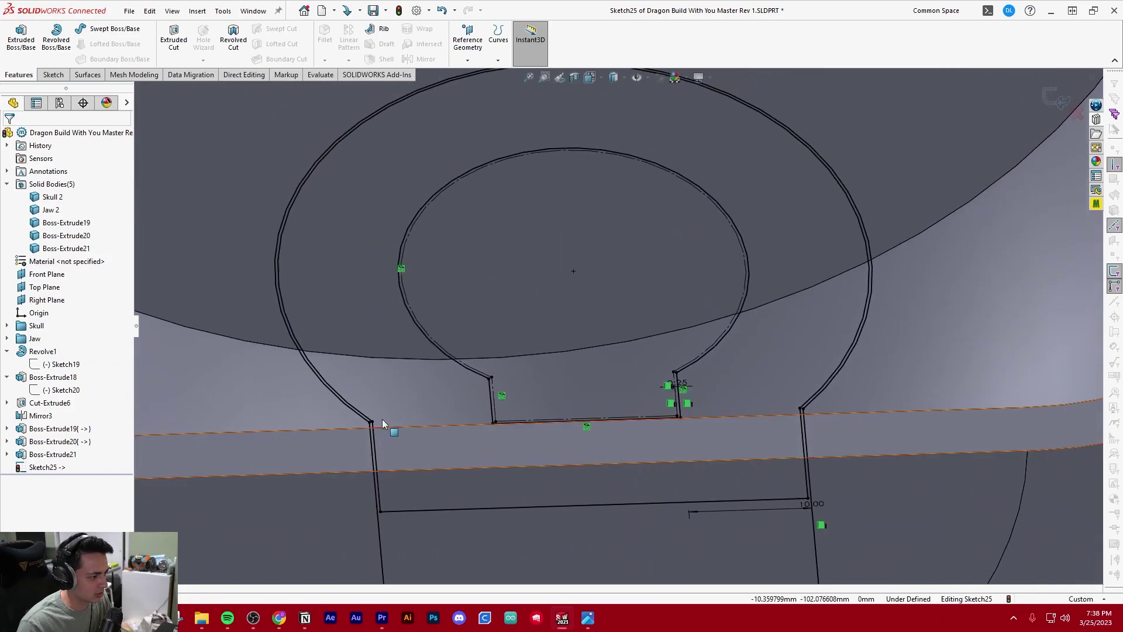
{"action": "scroll", "coordinate": [383, 423], "scroll_direction": "up", "scroll_amount": 5}
{"action": "scroll", "coordinate": [506, 436], "scroll_direction": "down", "scroll_amount": 6}
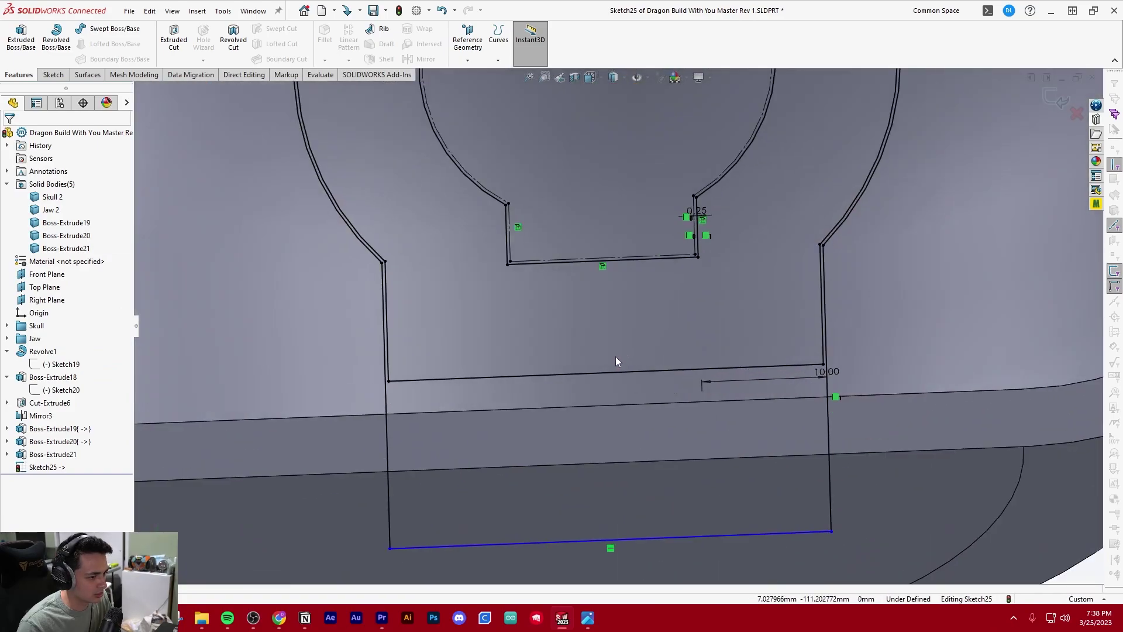
{"action": "scroll", "coordinate": [616, 358], "scroll_direction": "up", "scroll_amount": 5}
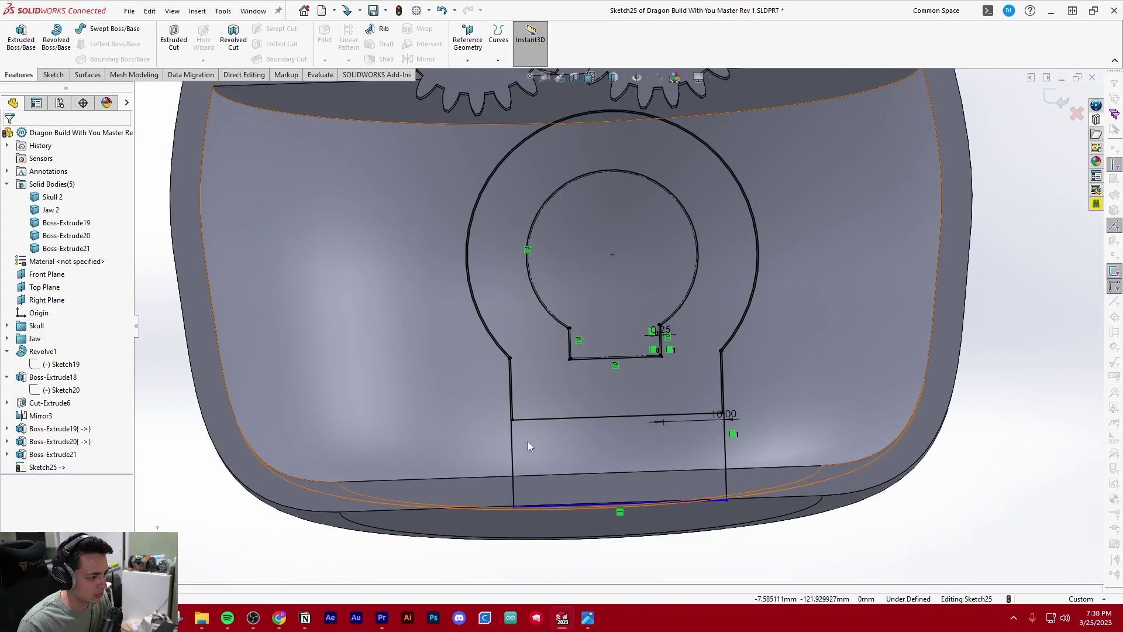
{"action": "scroll", "coordinate": [528, 446], "scroll_direction": "down", "scroll_amount": 5}
{"action": "scroll", "coordinate": [527, 424], "scroll_direction": "up", "scroll_amount": 7}
{"action": "scroll", "coordinate": [627, 331], "scroll_direction": "down", "scroll_amount": 7}
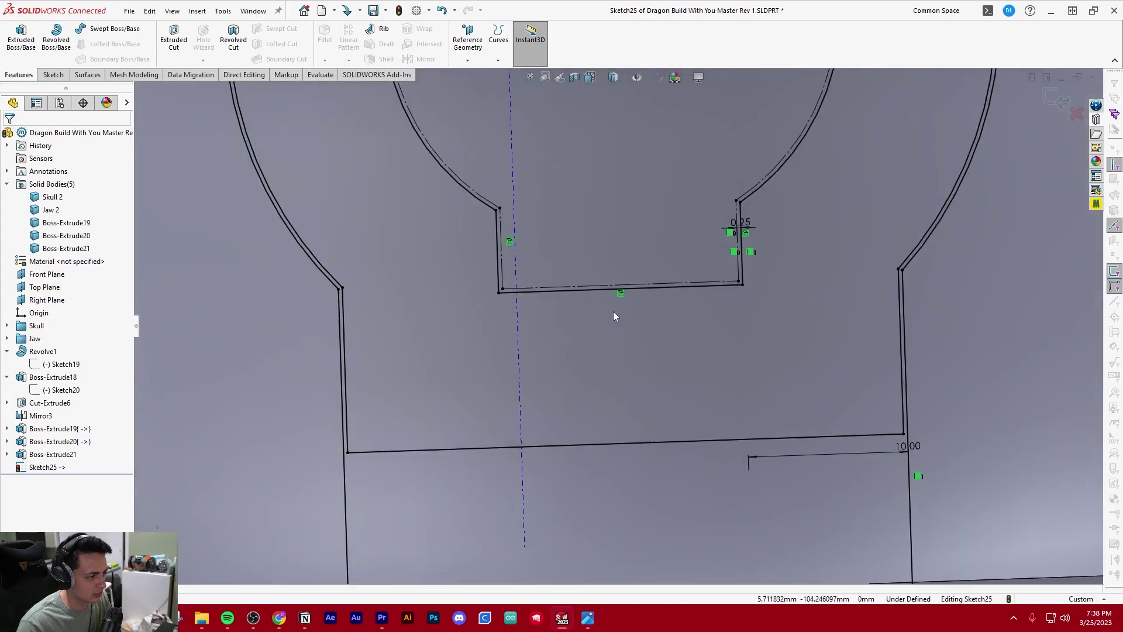
{"action": "scroll", "coordinate": [544, 342], "scroll_direction": "up", "scroll_amount": 6}
{"action": "scroll", "coordinate": [585, 316], "scroll_direction": "down", "scroll_amount": 2}
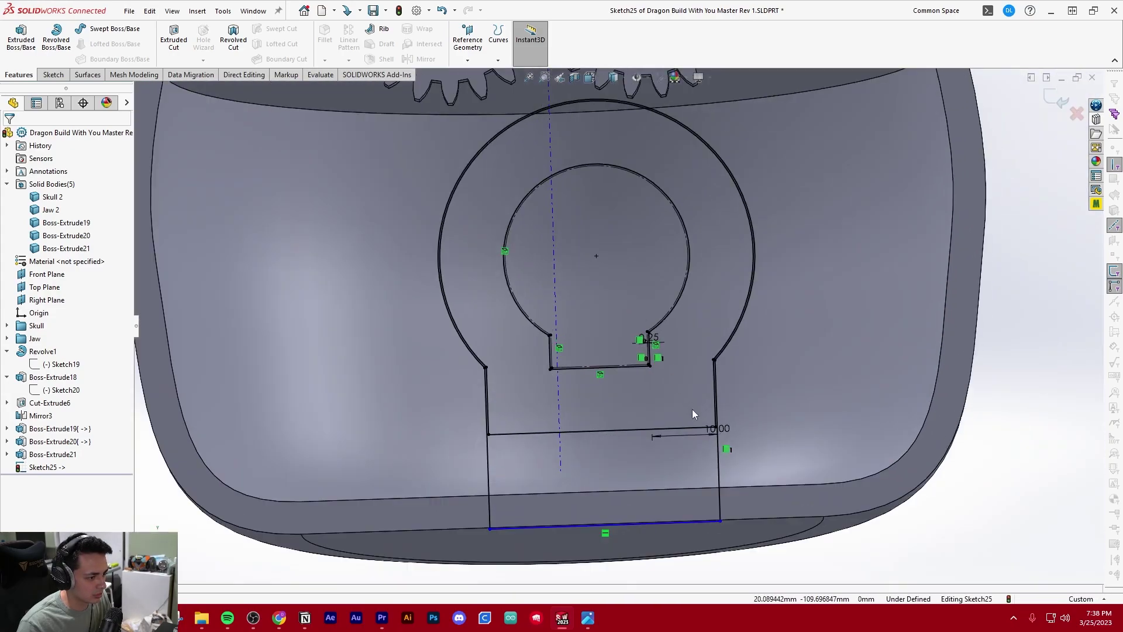
{"action": "scroll", "coordinate": [684, 404], "scroll_direction": "down", "scroll_amount": 6}
- Undo the side extensions, the bottom line, showing the body and the 10 mm offset
{"action": "key", "text": "ctrl+z"}
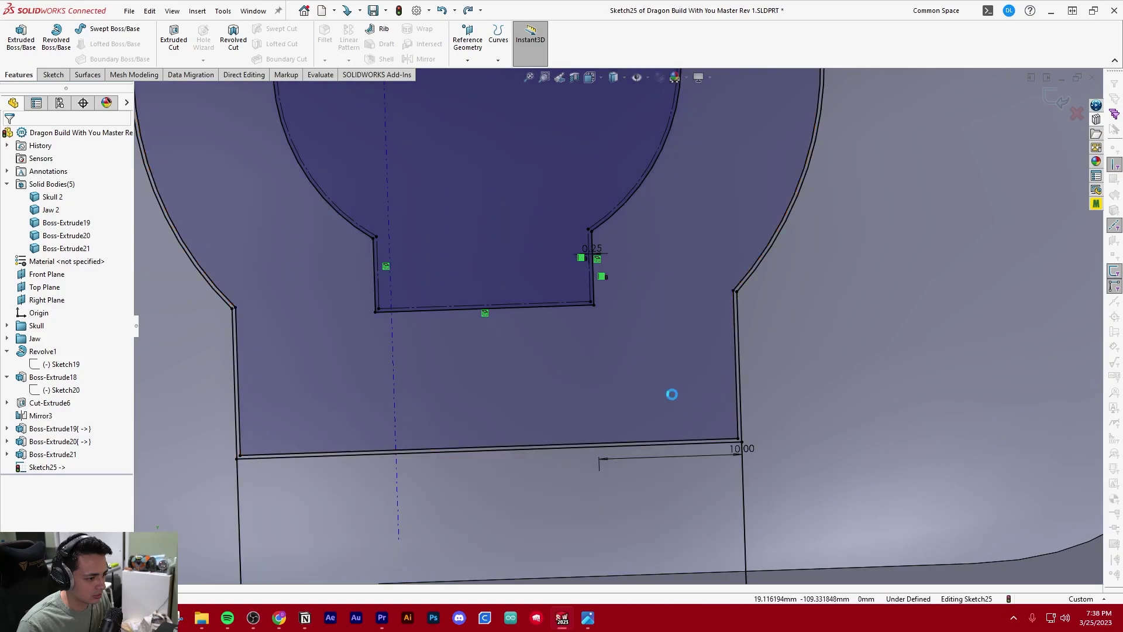
{"action": "key", "text": "ctrl+z"}
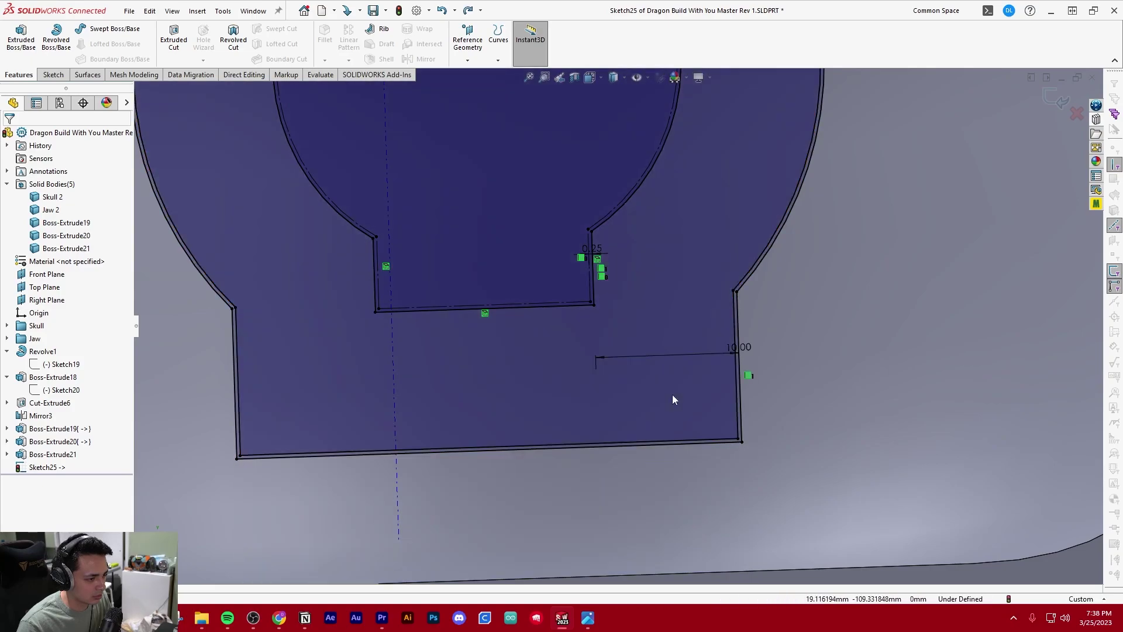
{"action": "key", "text": "ctrl+z"}
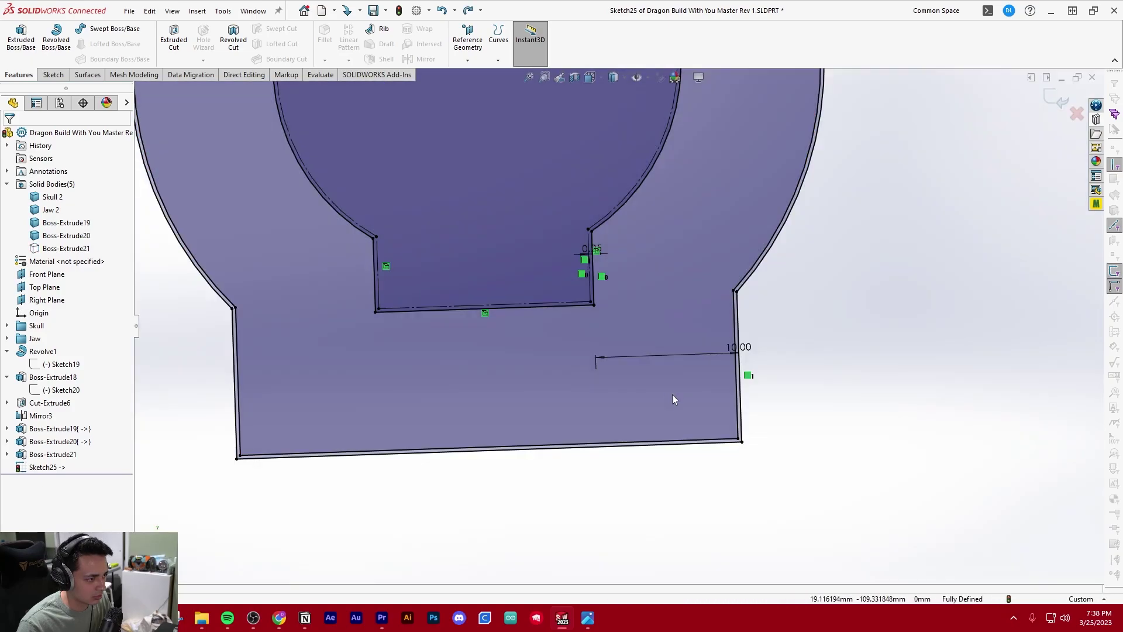
{"action": "key", "text": "ctrl+z"}
{"action": "scroll", "coordinate": [670, 397], "scroll_direction": "up", "scroll_amount": 5}
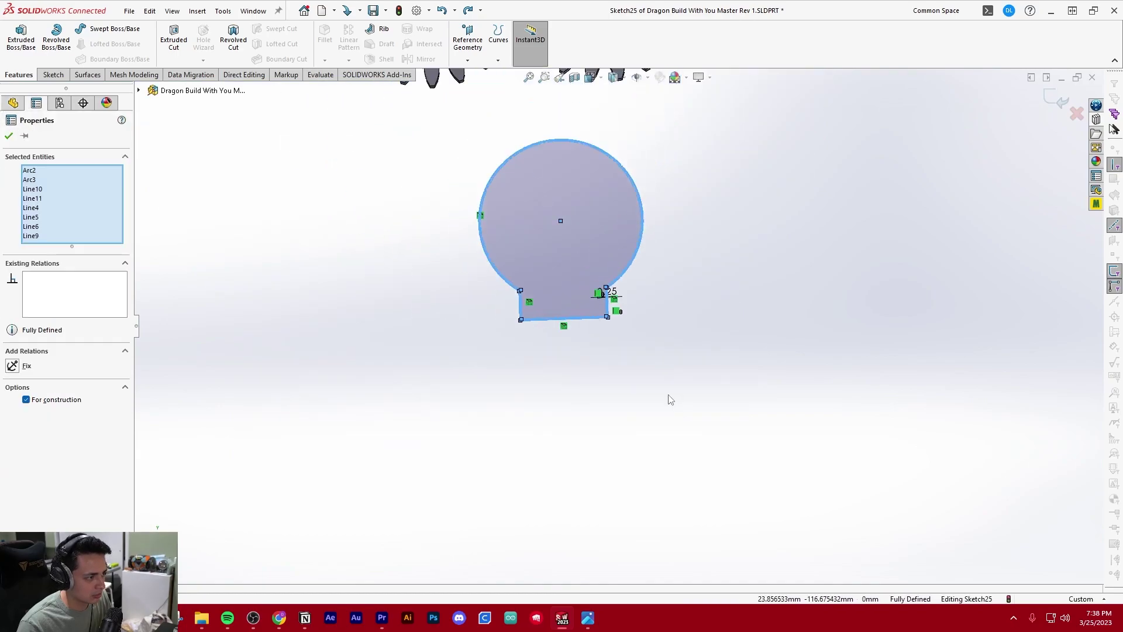
{"action": "key", "text": "Escape"}
- Offset the arc and three lines of the motor's 0.25 mm clearance outline outward by 10 mm
{"action": "scroll", "coordinate": [574, 225], "scroll_direction": "down", "scroll_amount": 2}
{"action": "scroll", "coordinate": [584, 309], "scroll_direction": "up", "scroll_amount": 4}
{"action": "left_click_drag", "start_coordinate": [431, 180], "coordinate": [706, 476]}
{"action": "scroll", "coordinate": [549, 268], "scroll_direction": "down", "scroll_amount": 3}
{"action": "left_click", "coordinate": [426, 254]}
{"action": "left_click", "coordinate": [434, 259]}
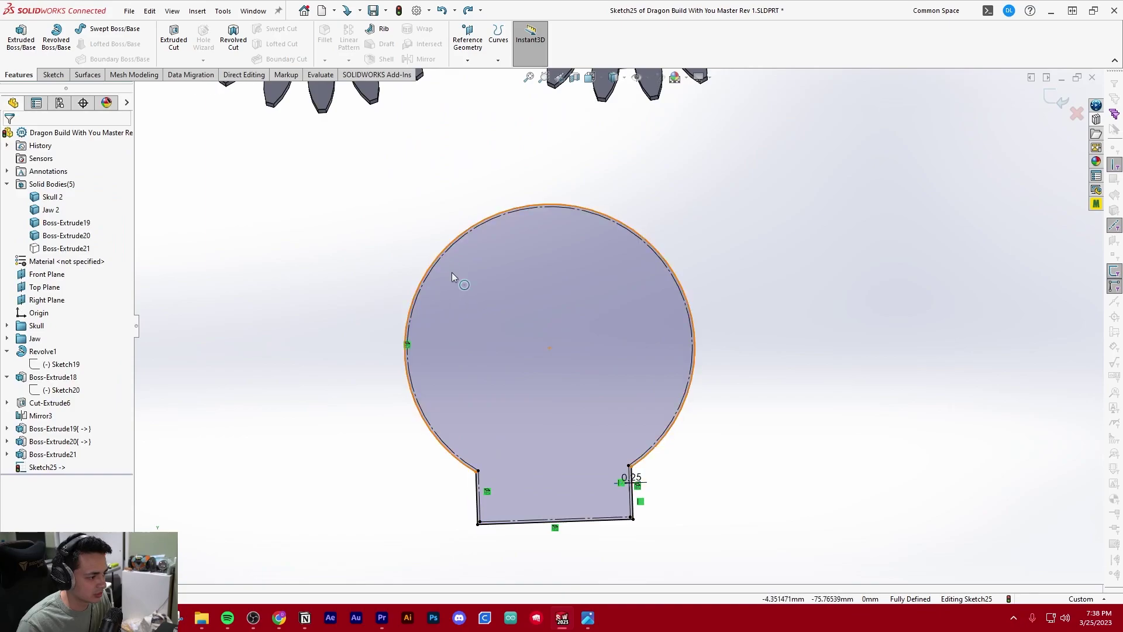
{"action": "scroll", "coordinate": [530, 535], "scroll_direction": "down", "scroll_amount": 5}
{"action": "left_click", "coordinate": [392, 380], "text": "ctrl"}
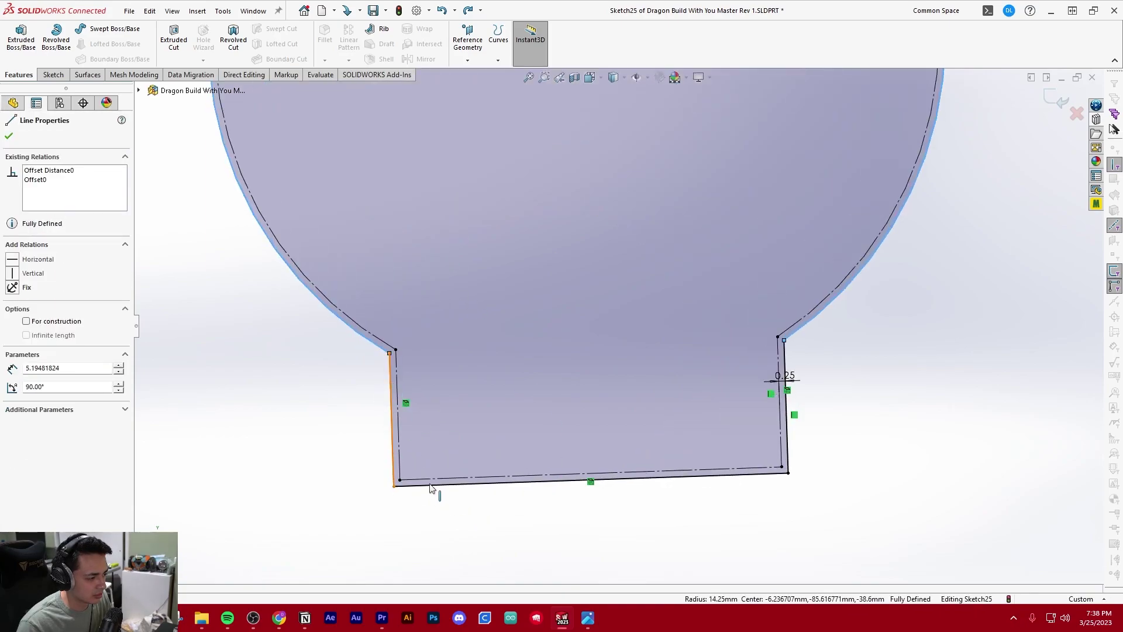
{"action": "scroll", "coordinate": [433, 487], "scroll_direction": "up", "scroll_amount": 4}
{"action": "scroll", "coordinate": [526, 427], "scroll_direction": "down", "scroll_amount": 2}
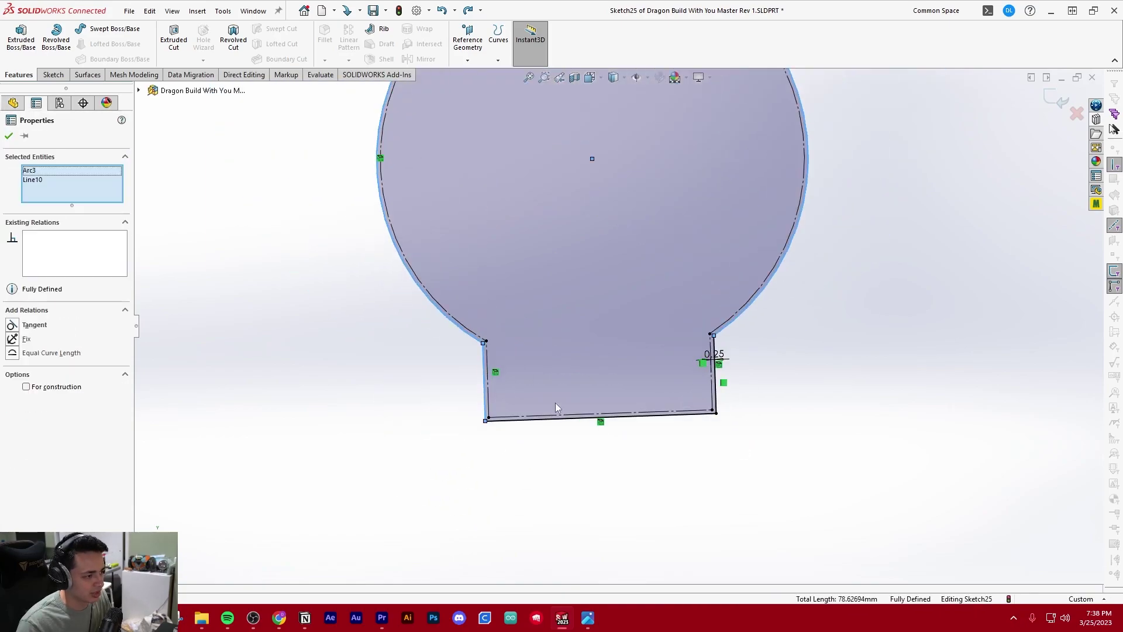
{"action": "left_click", "coordinate": [509, 419], "text": "ctrl"}
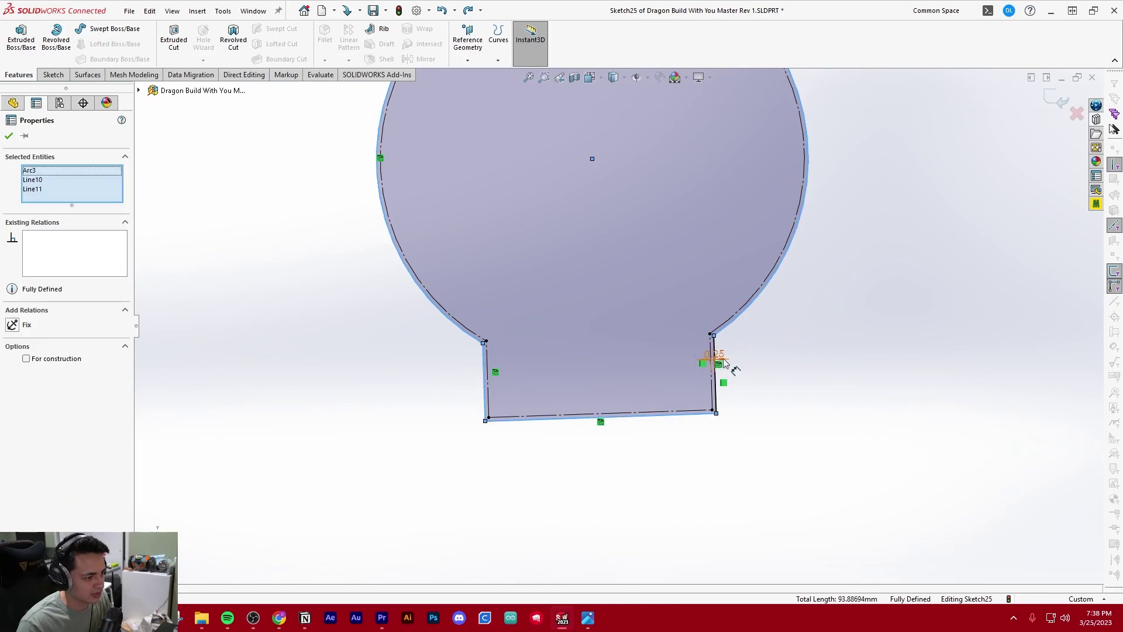
{"action": "scroll", "coordinate": [724, 363], "scroll_direction": "down", "scroll_amount": 3}
{"action": "left_click", "coordinate": [677, 326], "text": "ctrl"}
{"action": "scroll", "coordinate": [643, 351], "scroll_direction": "up", "scroll_amount": 5}
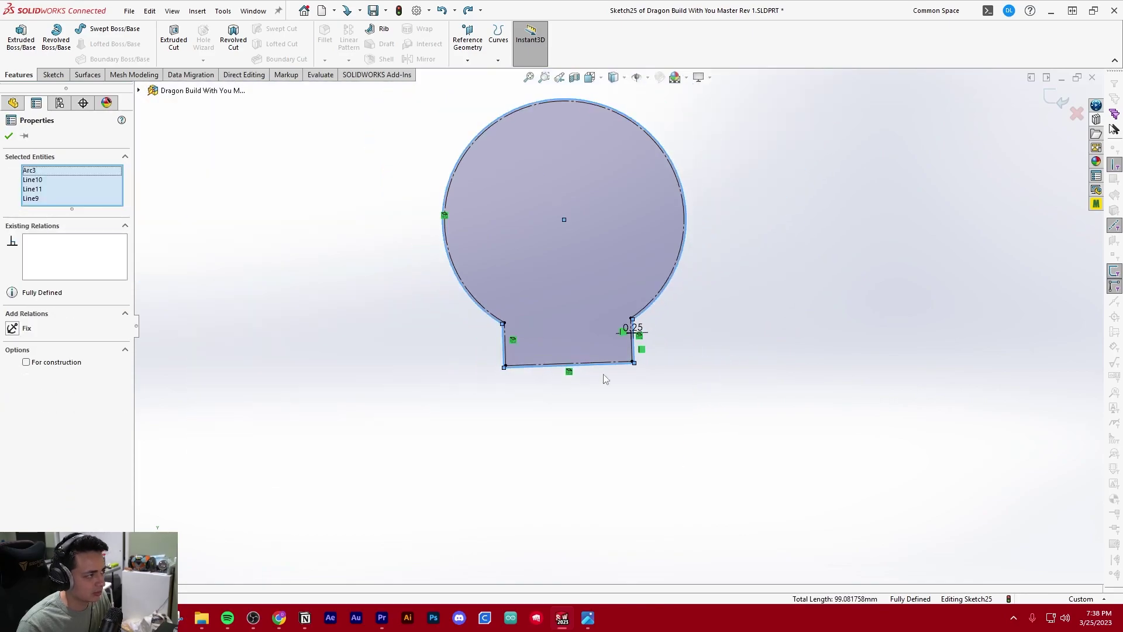
{"action": "left_click", "coordinate": [53, 75]}
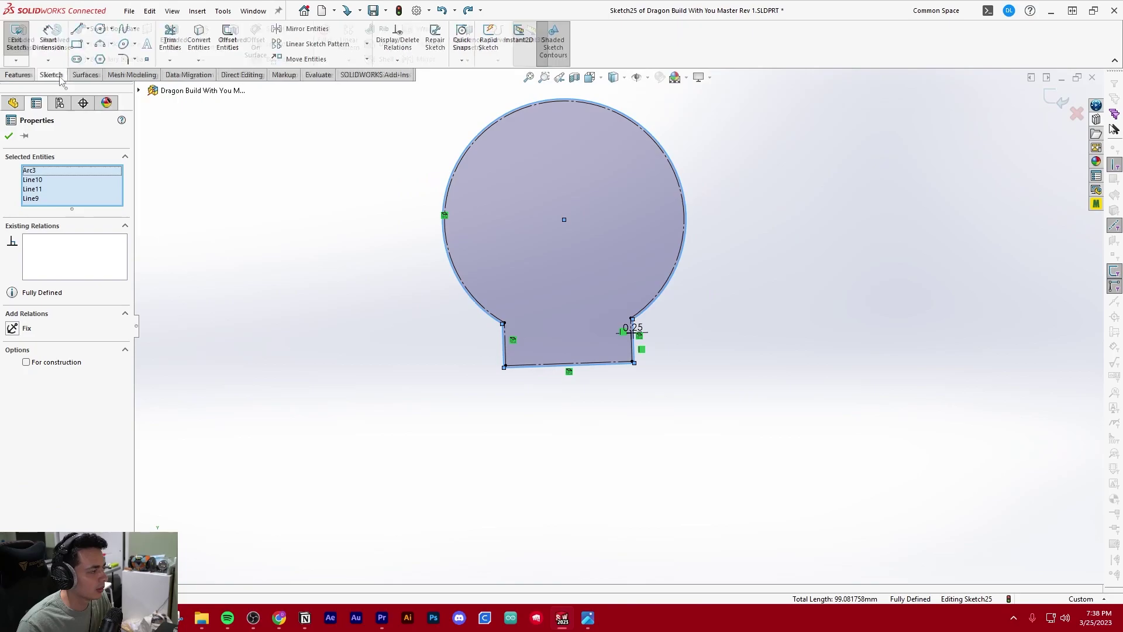
{"action": "left_click", "coordinate": [228, 39]}
{"action": "scroll", "coordinate": [477, 283], "scroll_direction": "up", "scroll_amount": 4}
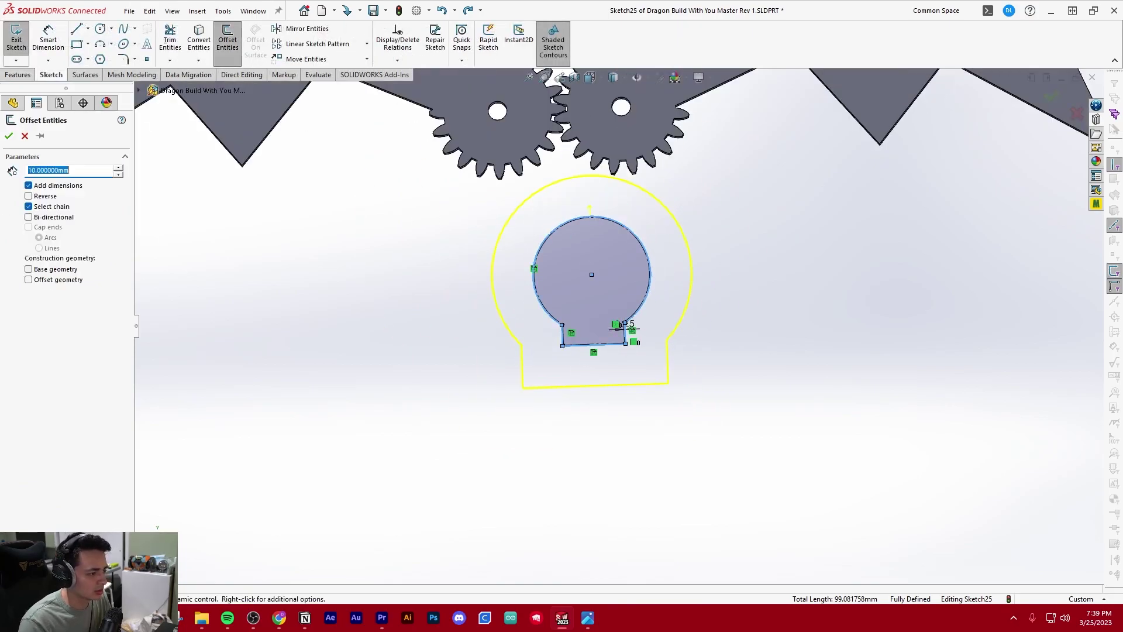
{"action": "key", "text": "Return"}
- Show the hidden dragon body and look straight at the motor holder sketch
{"action": "scroll", "coordinate": [573, 228], "scroll_direction": "down", "scroll_amount": 2}
{"action": "scroll", "coordinate": [620, 328], "scroll_direction": "up", "scroll_amount": 3}
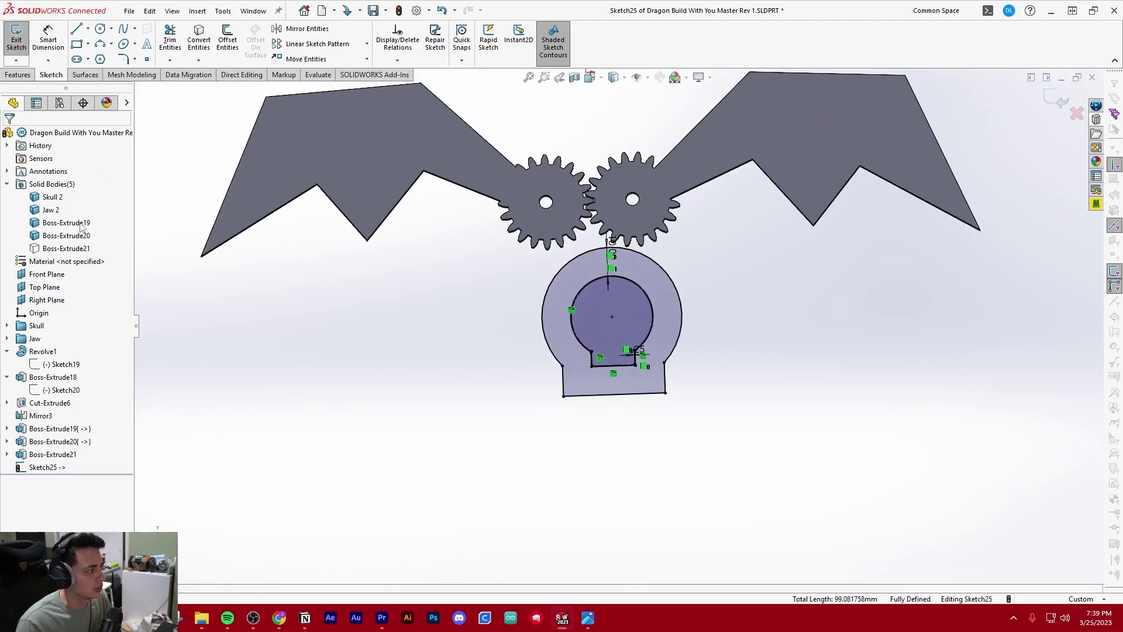
{"action": "left_click", "coordinate": [66, 248]}
{"action": "left_click", "coordinate": [75, 225]}
{"action": "left_click", "coordinate": [329, 354]}
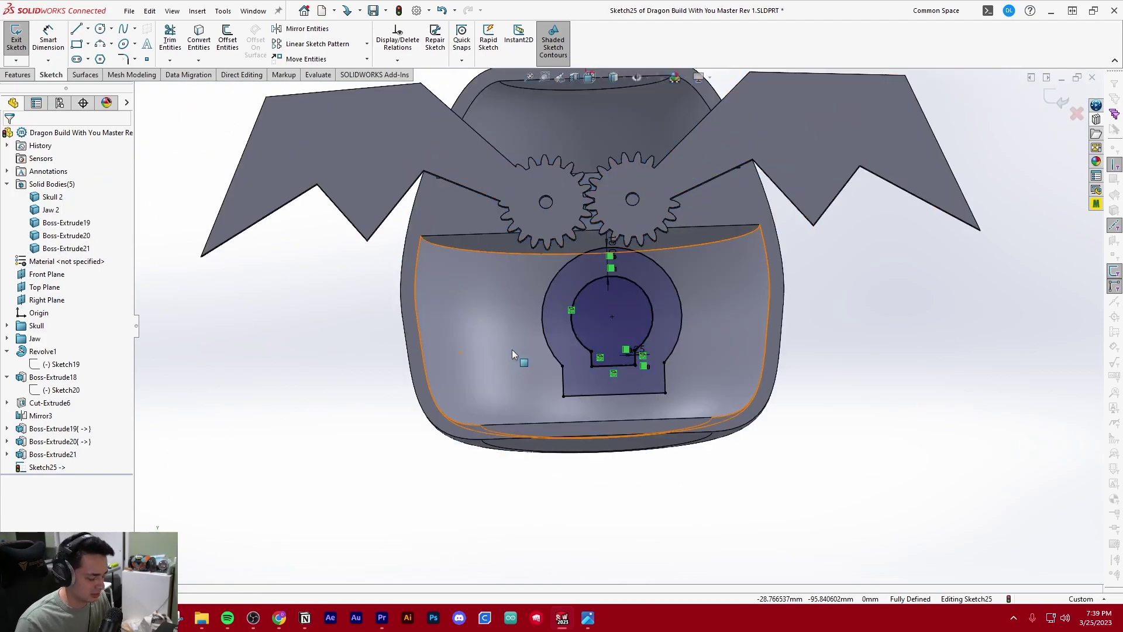
{"action": "key", "text": "ctrl+8"}
{"action": "scroll", "coordinate": [663, 479], "scroll_direction": "down", "scroll_amount": 5}
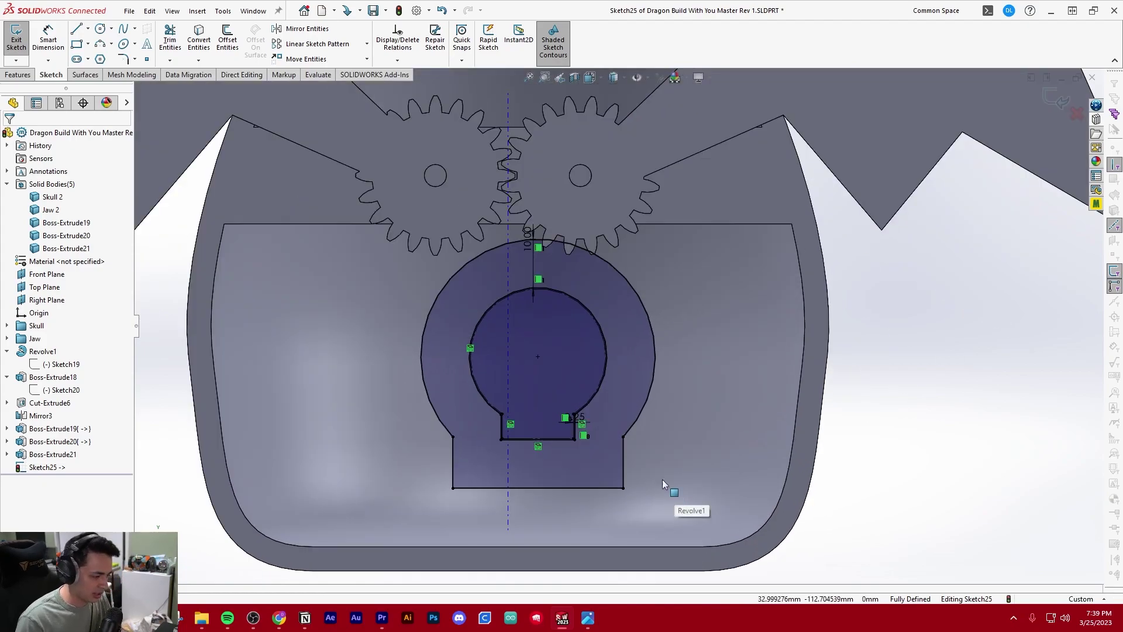
- Sketch a horizontal line within the body's bottom wall, wider than the motor holder outline on both sides
{"action": "key", "text": "l"}
{"action": "left_click", "coordinate": [422, 555]}
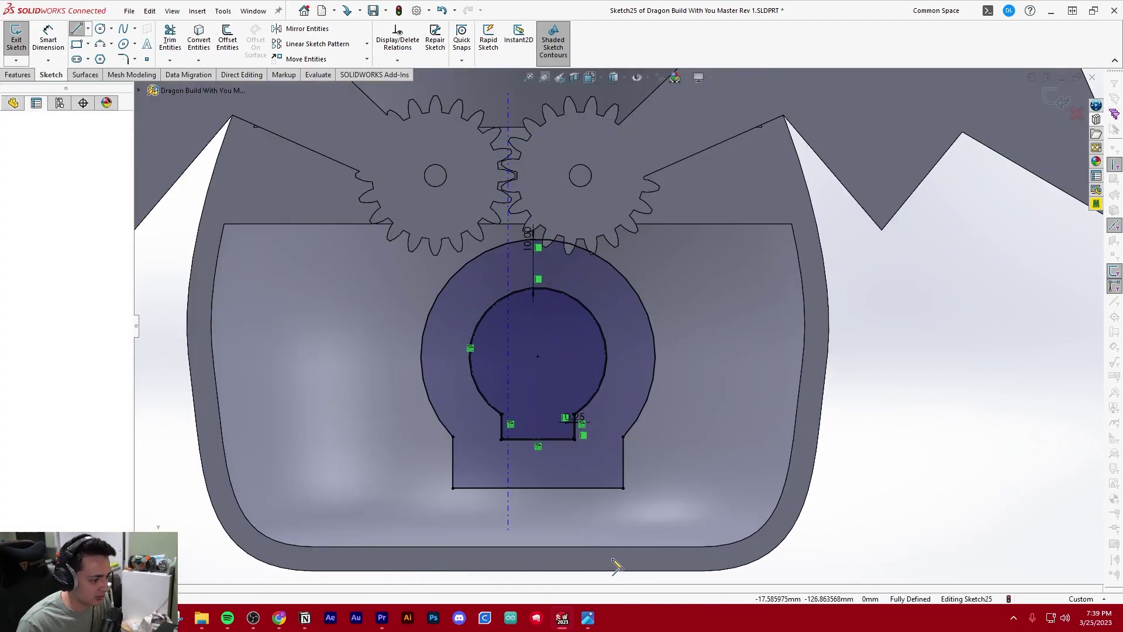
{"action": "left_click", "coordinate": [678, 560]}
{"action": "key", "text": "Escape"}
- Extend the two vertical sides of the outer outline down to the horizontal line in the bottom wall
{"action": "scroll", "coordinate": [564, 539], "scroll_direction": "down", "scroll_amount": 3}
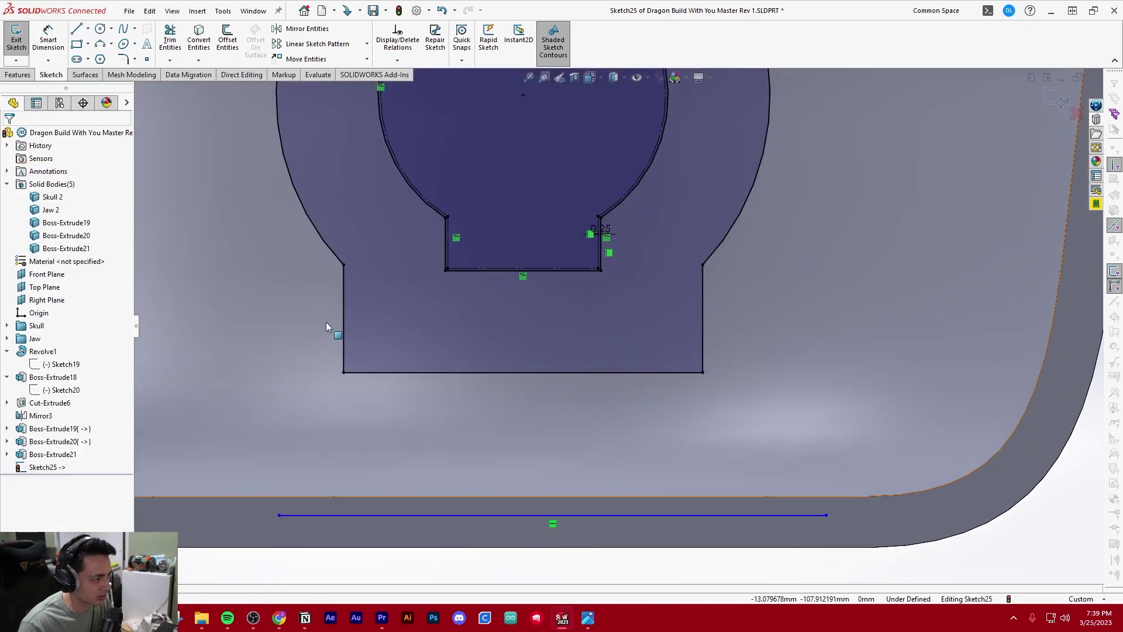
{"action": "key", "text": "e"}
{"action": "left_click", "coordinate": [346, 324]}
{"action": "left_click", "coordinate": [703, 337]}
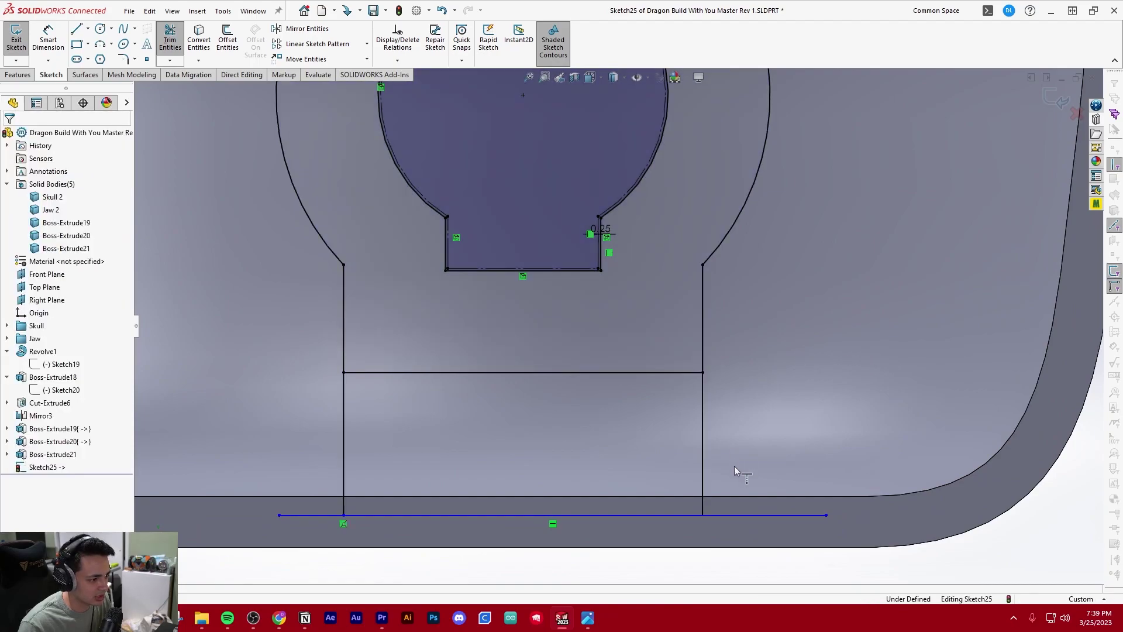
- Trim the horizontal line's two overhanging ends and remove the outer outline's original bottom edge
{"action": "key", "text": "t"}
{"action": "left_click", "coordinate": [289, 515]}
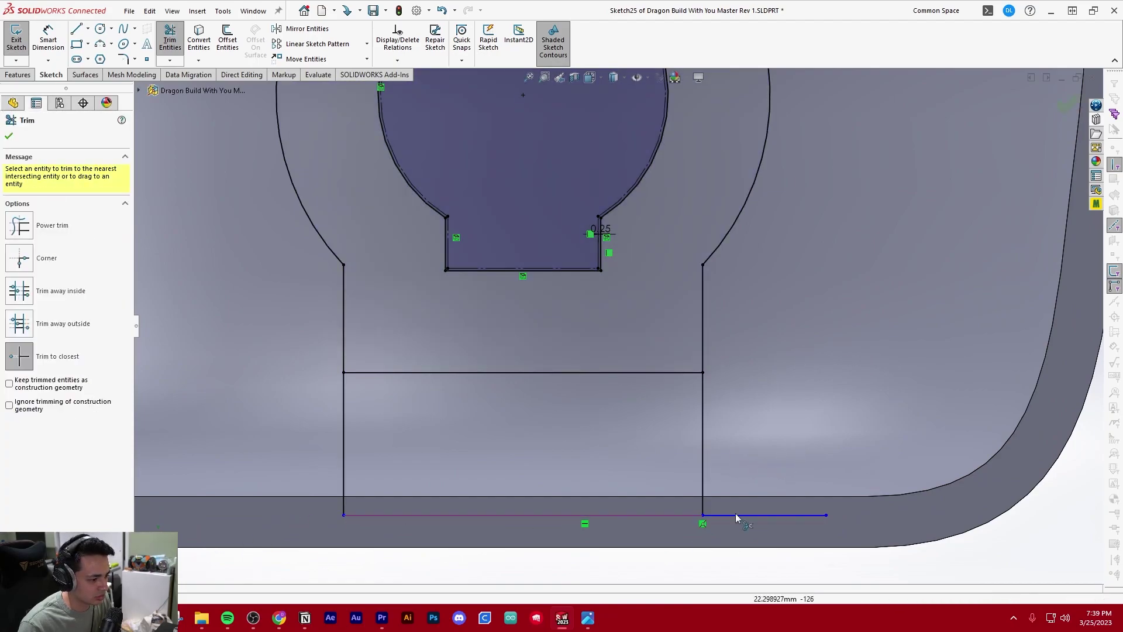
{"action": "left_click", "coordinate": [788, 514]}
{"action": "left_click", "coordinate": [487, 372]}
{"action": "key", "text": "Escape"}
- Try to extrude the motor holder profile up to the body's curved inner wall surface
{"action": "scroll", "coordinate": [516, 417], "scroll_direction": "up", "scroll_amount": 5}
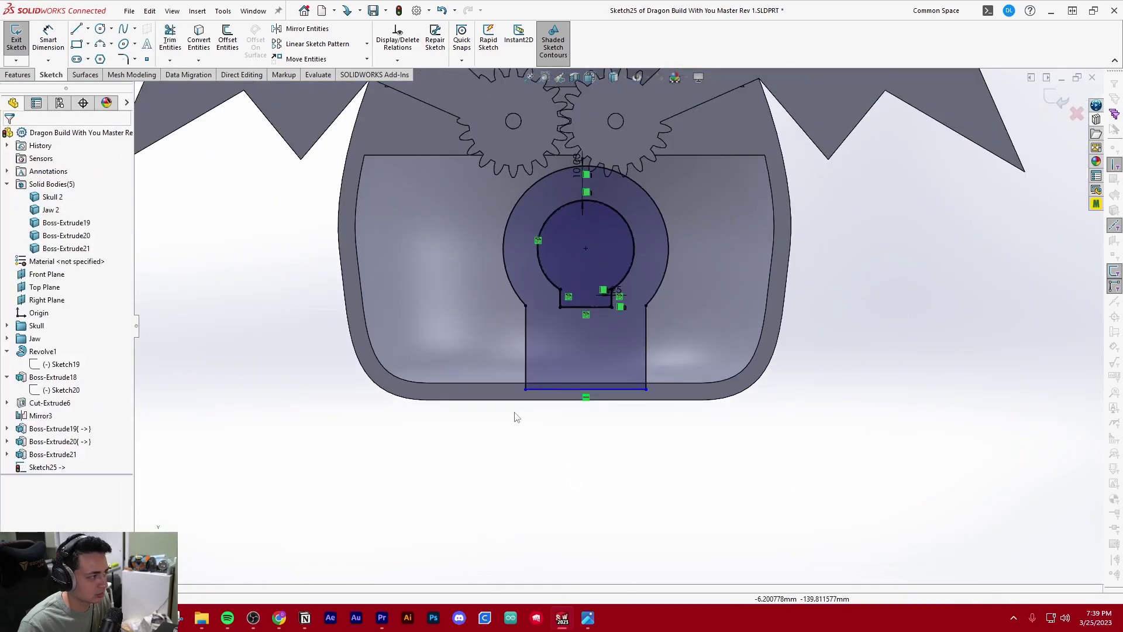
{"action": "left_click", "coordinate": [18, 74]}
{"action": "left_click", "coordinate": [21, 38]}
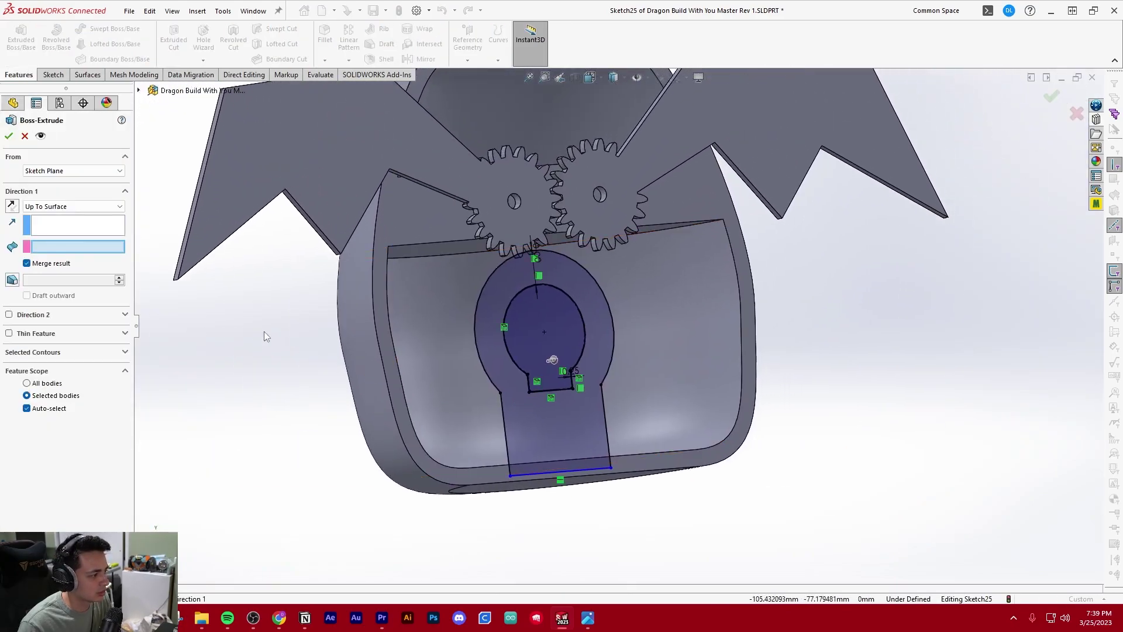
{"action": "left_click", "coordinate": [446, 353]}
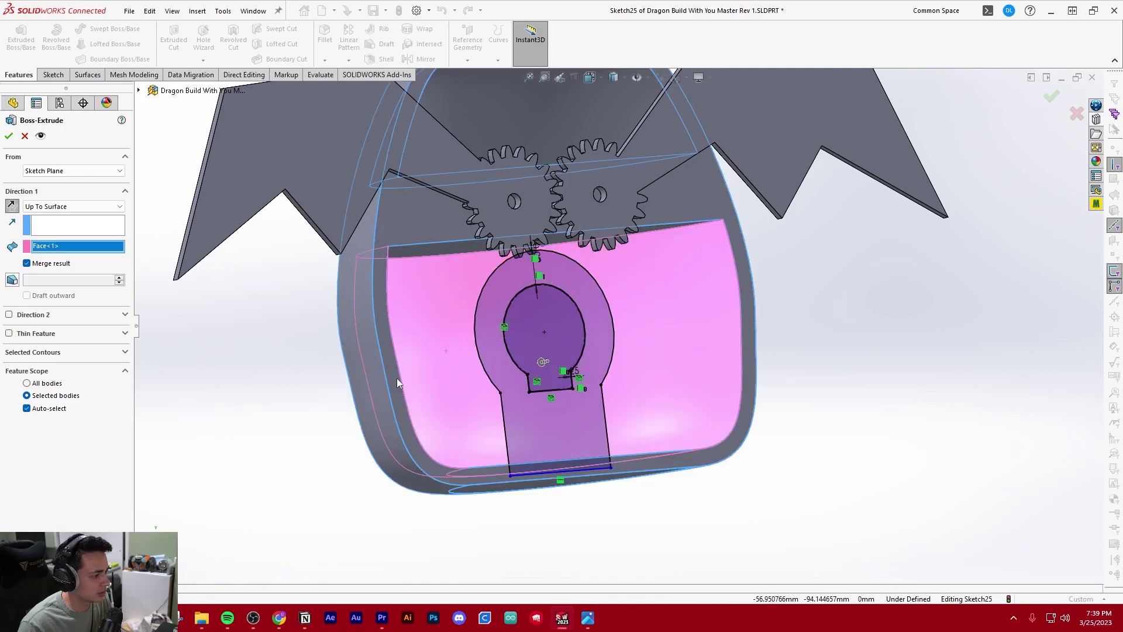
{"action": "middle_click_drag", "start_coordinate": [397, 378], "coordinate": [468, 379]}
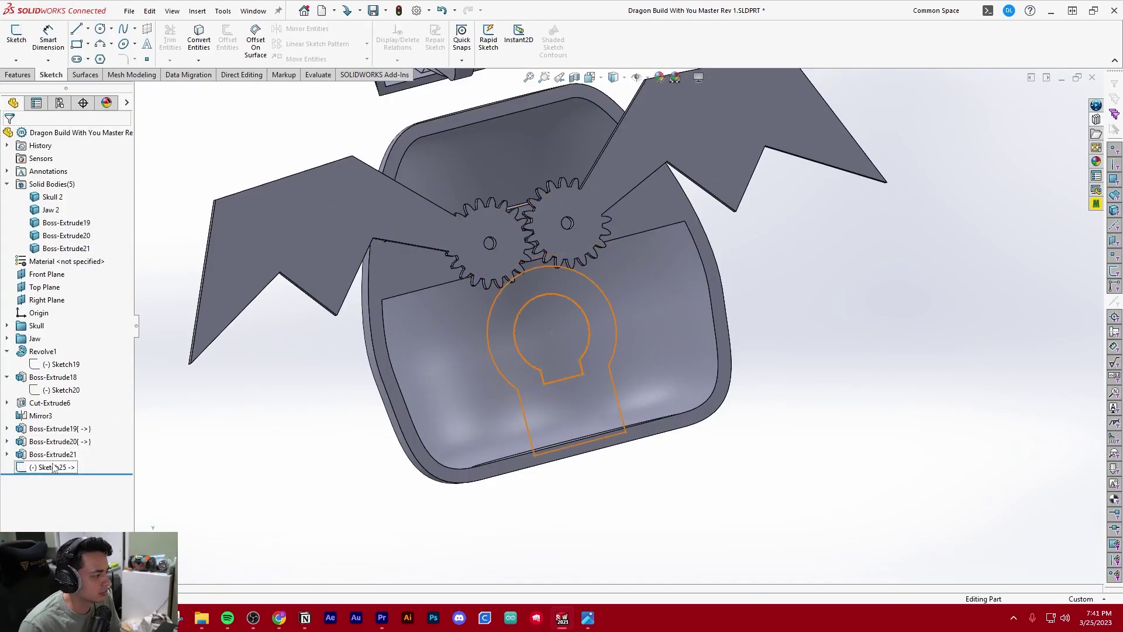
- Extrude the motor holder sketch with the Up To Body end condition, ending at the dragon body and merged with it
{"action": "left_click", "coordinate": [53, 466]}
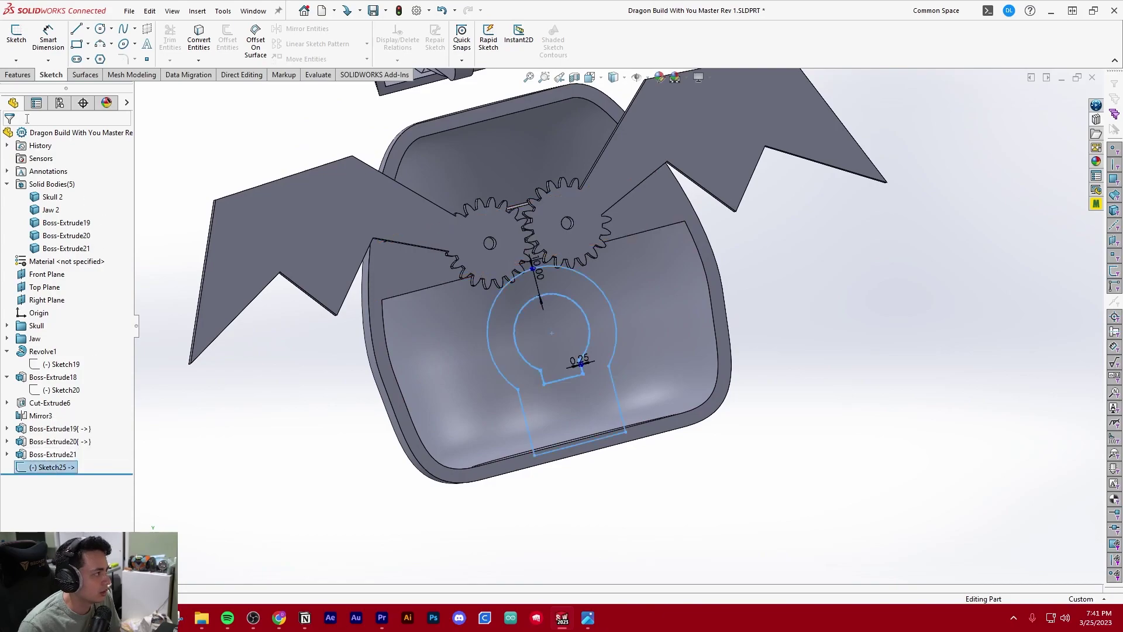
{"action": "left_click", "coordinate": [21, 36]}
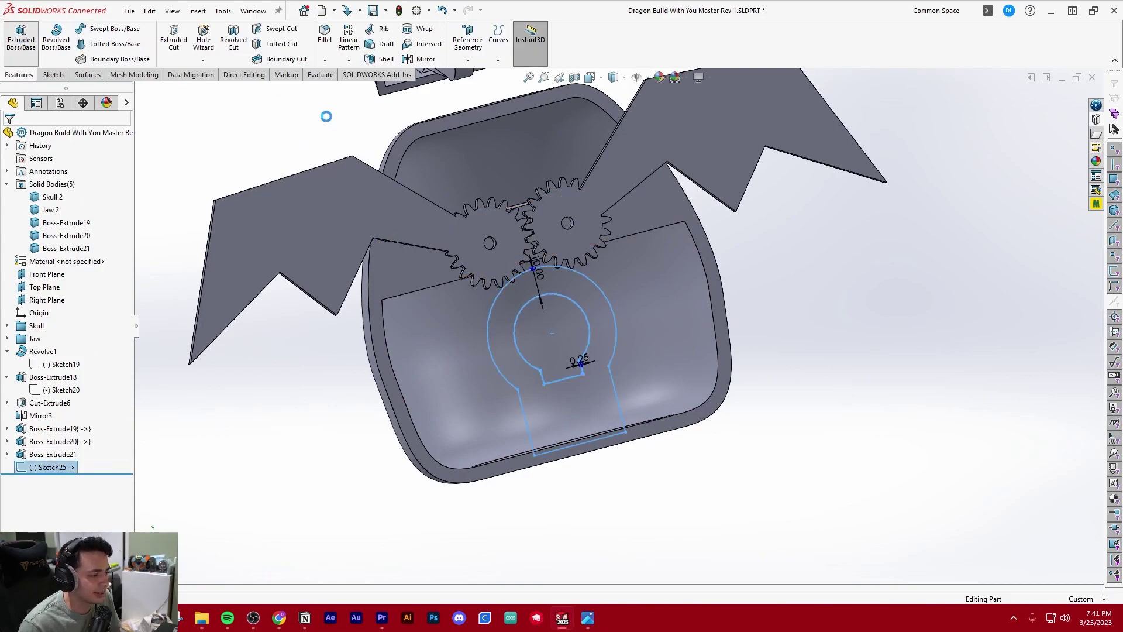
{"action": "left_click", "coordinate": [564, 419]}
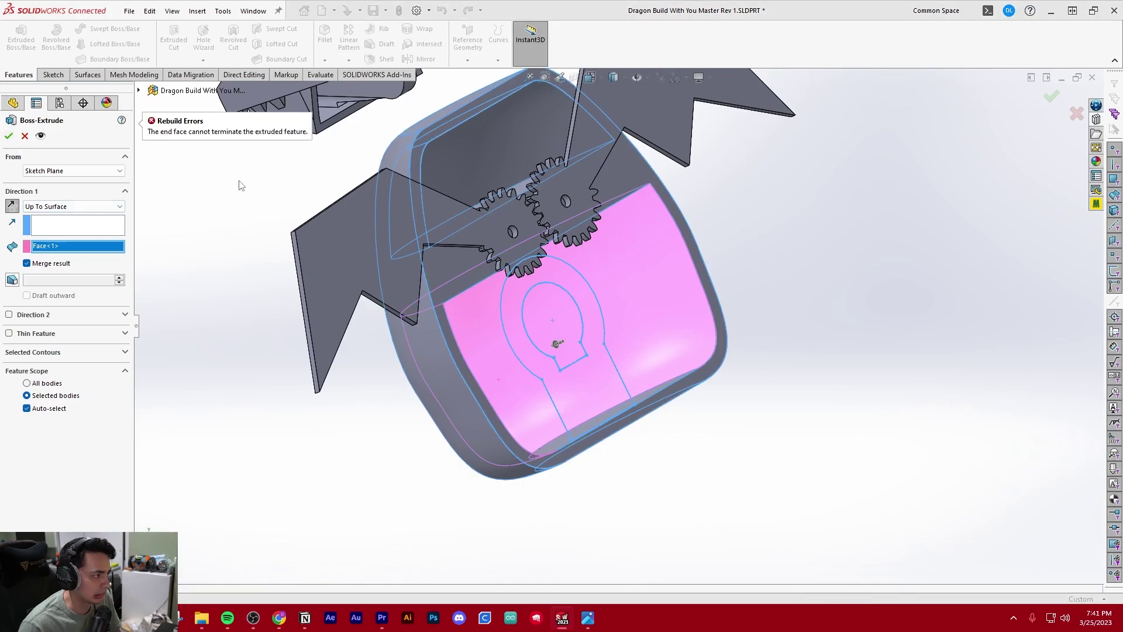
{"action": "mouse_move", "coordinate": [530, 328]}
{"action": "middle_mouse_down"}
{"action": "mouse_move", "coordinate": [474, 351]}
{"action": "mouse_move", "coordinate": [491, 436]}
{"action": "mouse_move", "coordinate": [496, 346]}
{"action": "mouse_move", "coordinate": [521, 388]}
{"action": "middle_mouse_up"}
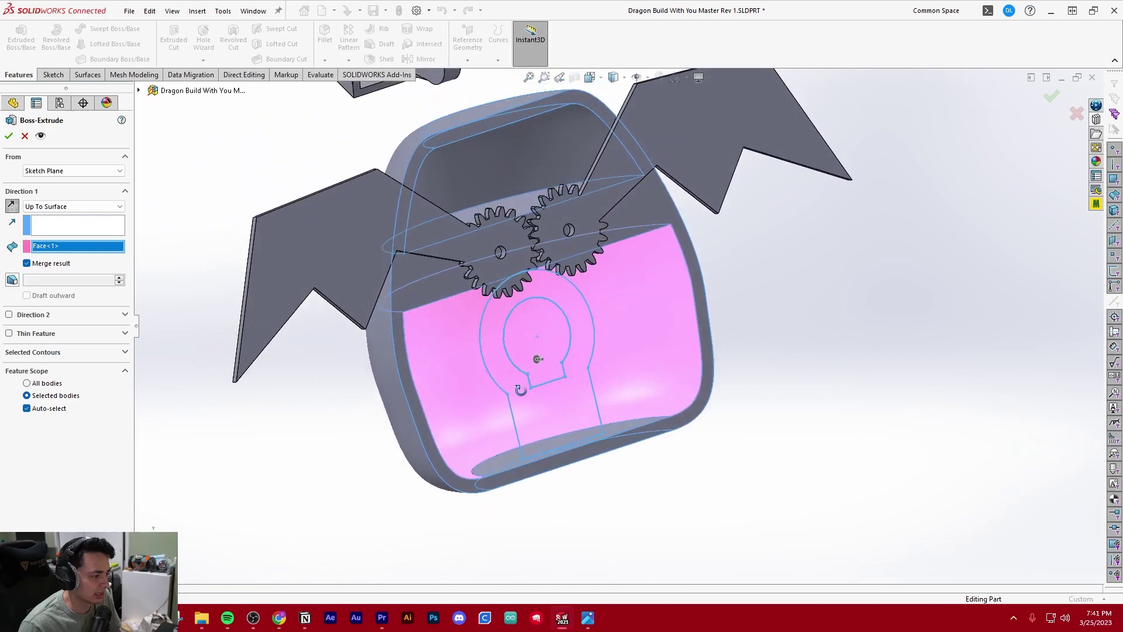
{"action": "scroll", "coordinate": [514, 412], "scroll_direction": "down", "scroll_amount": 3}
{"action": "scroll", "coordinate": [582, 462], "scroll_direction": "down", "scroll_amount": 2}
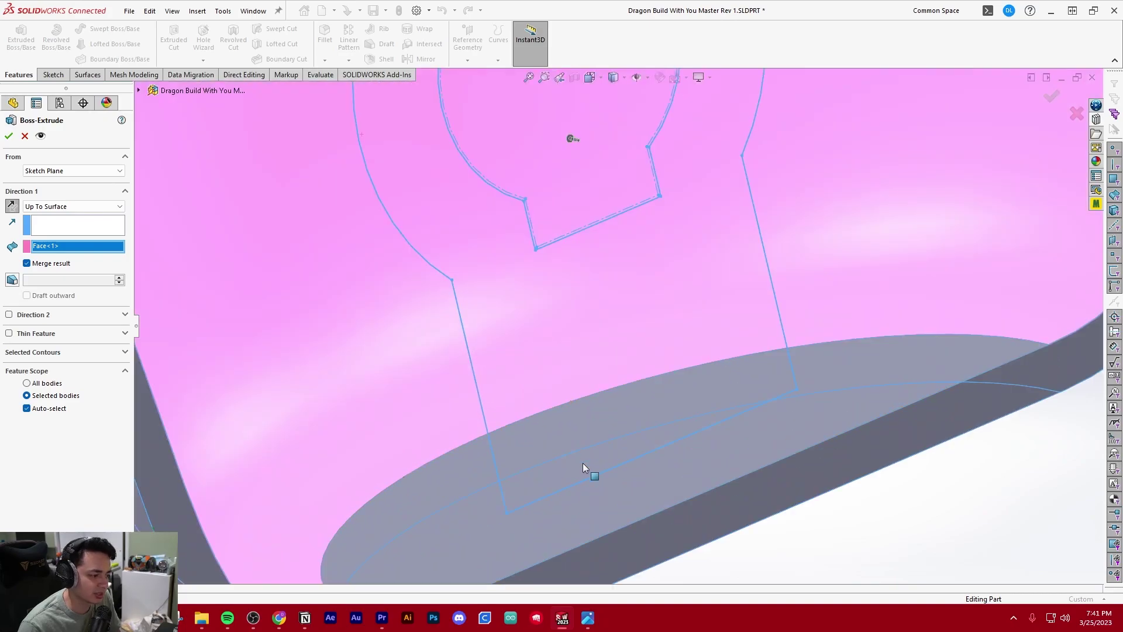
{"action": "scroll", "coordinate": [533, 419], "scroll_direction": "up", "scroll_amount": 5}
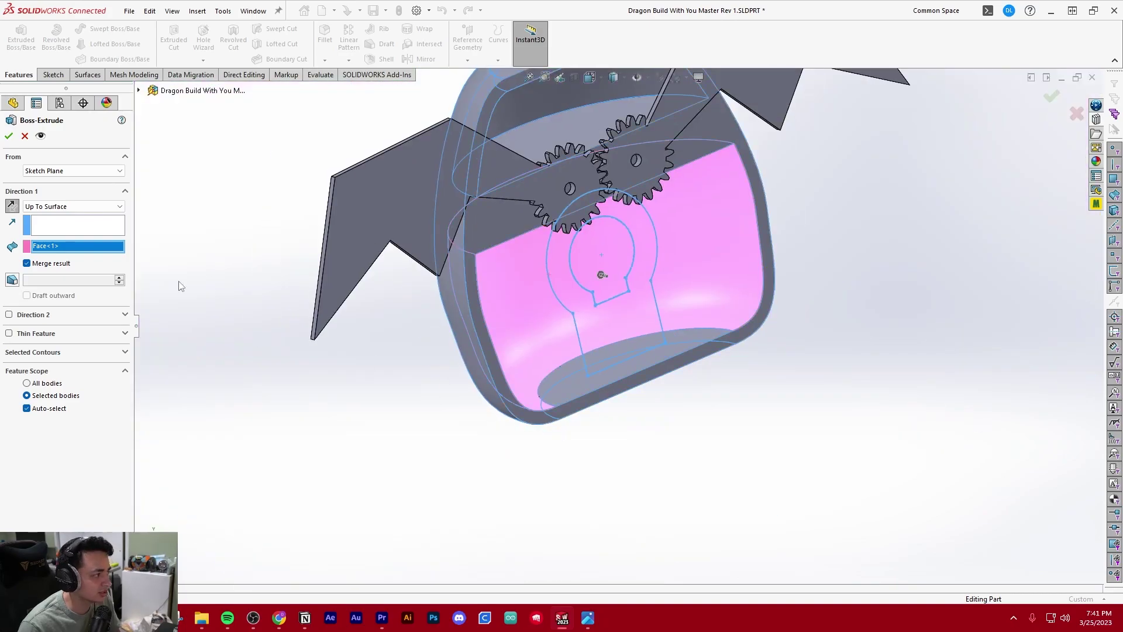
{"action": "left_click", "coordinate": [73, 206]}
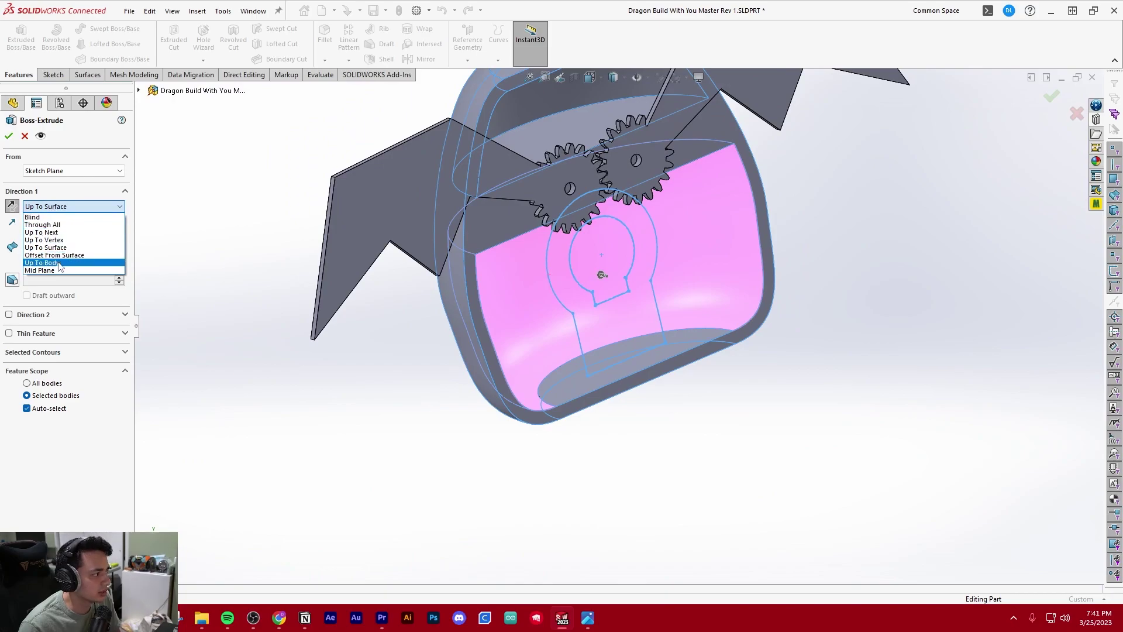
{"action": "left_click", "coordinate": [42, 262]}
{"action": "left_click", "coordinate": [647, 325]}
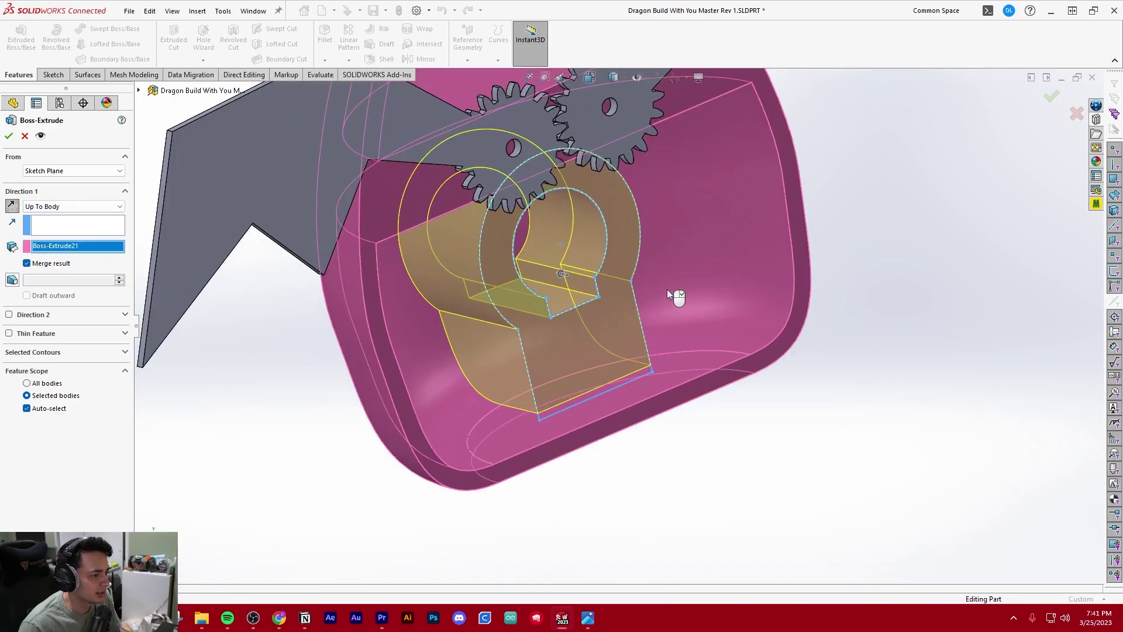
{"action": "middle_click_drag", "start_coordinate": [671, 296], "coordinate": [509, 298]}
{"action": "scroll", "coordinate": [509, 298], "scroll_direction": "up", "scroll_amount": 2}
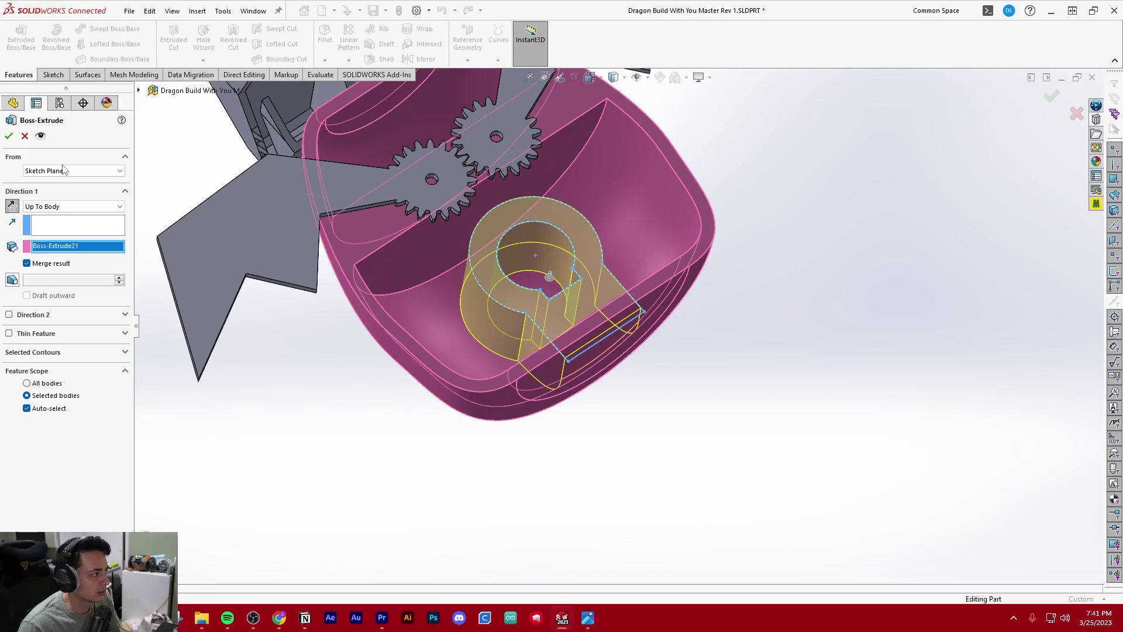
{"action": "scroll", "coordinate": [612, 295], "scroll_direction": "up", "scroll_amount": 5}
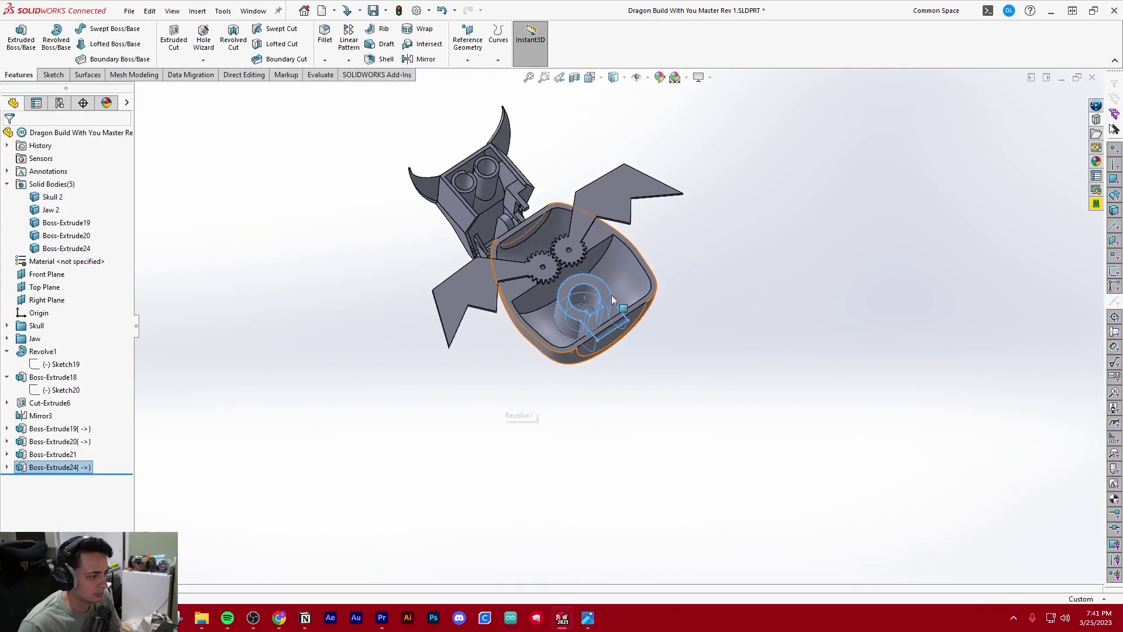
- Edit the motor holder extrusion and add a second direction with a blind depth of 12 mm
{"action": "key", "text": "Escape"}
{"action": "scroll", "coordinate": [619, 272], "scroll_direction": "down", "scroll_amount": 4}
{"action": "left_click", "coordinate": [113, 467]}
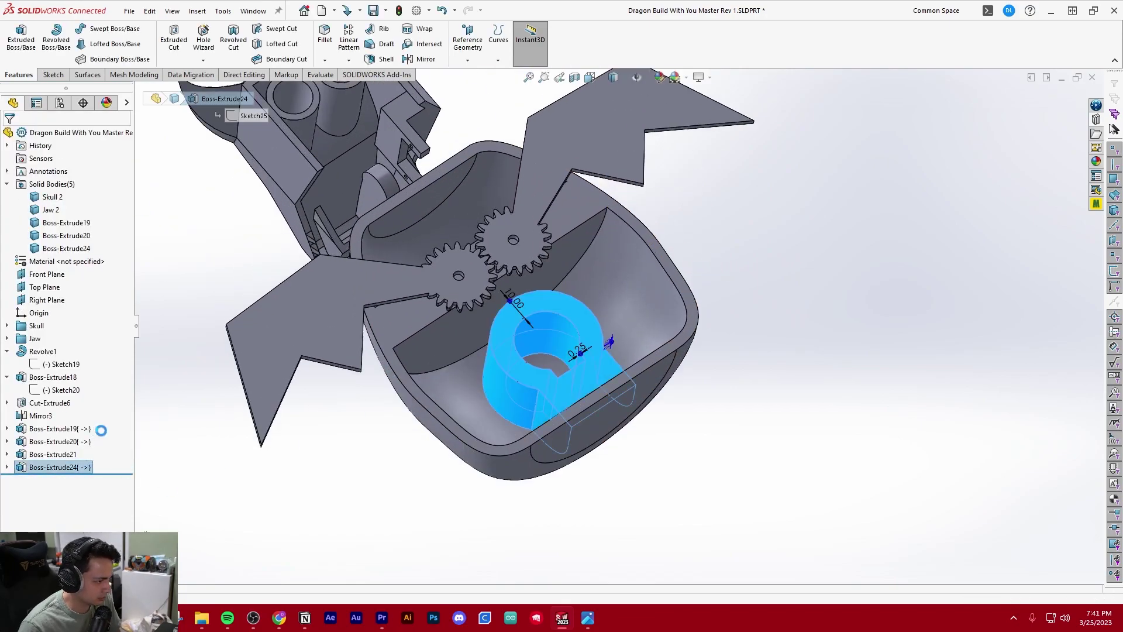
{"action": "left_click", "coordinate": [116, 431]}
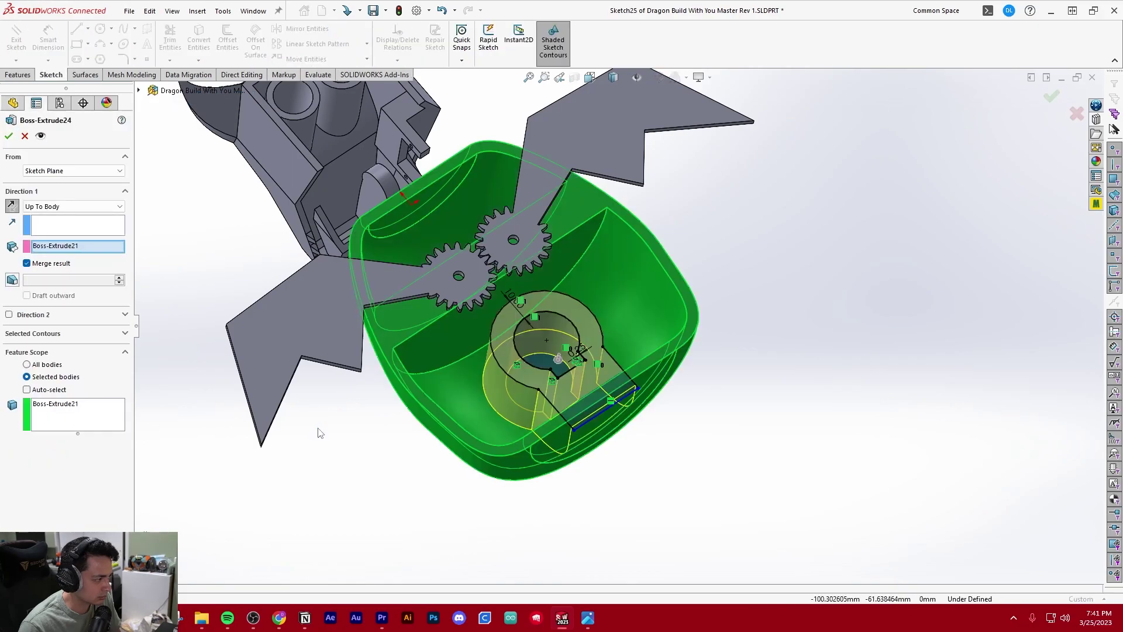
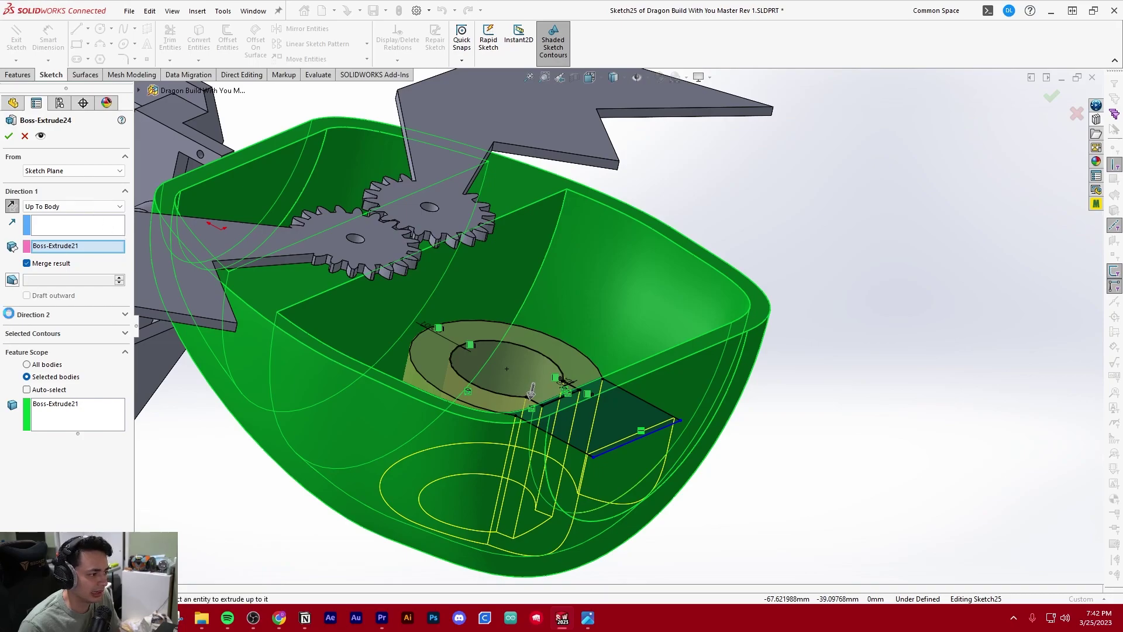
{"action": "left_click", "coordinate": [9, 314]}
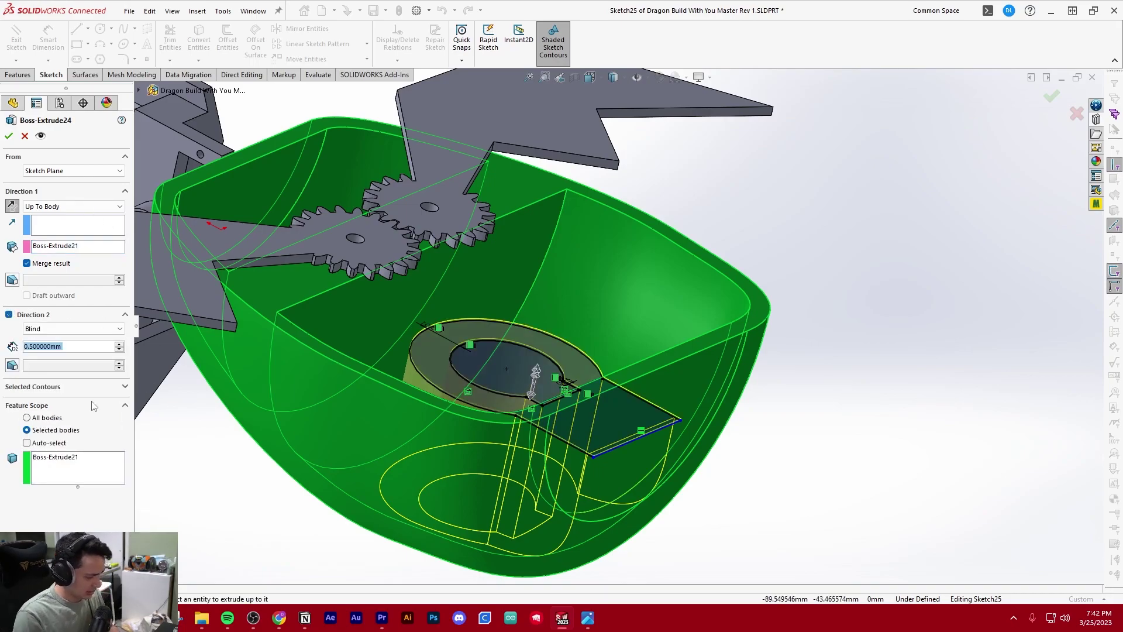
{"action": "type", "text": "12"}
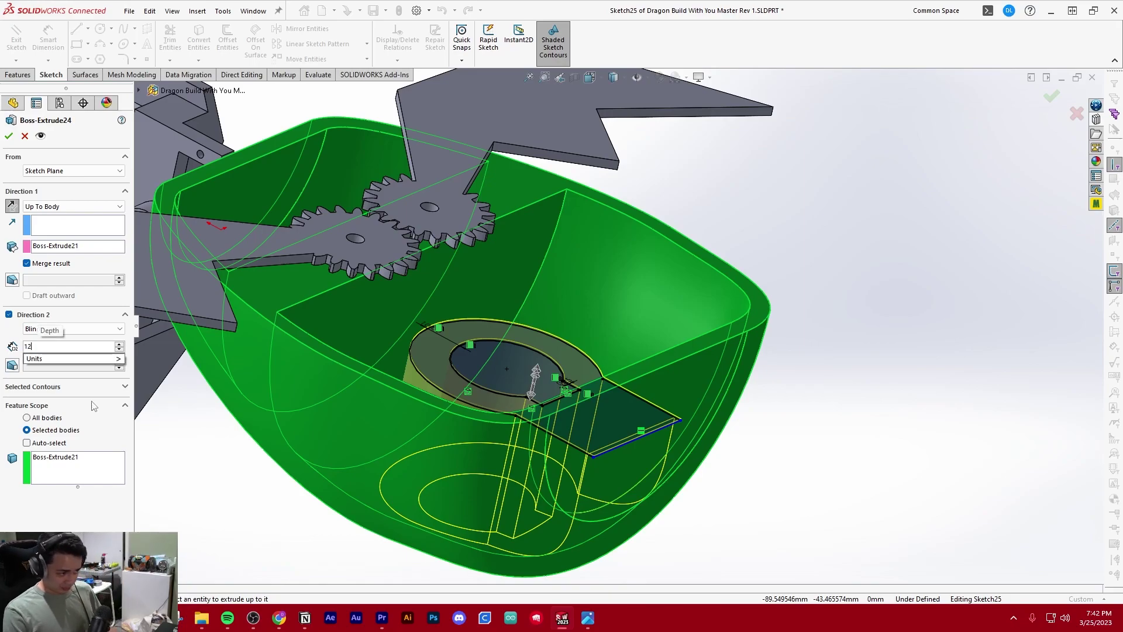
- Set the second direction's blind depth to 12 mm and finish the motor support extrusion
{"action": "key", "text": "Return"}
{"action": "key", "text": "Return"}
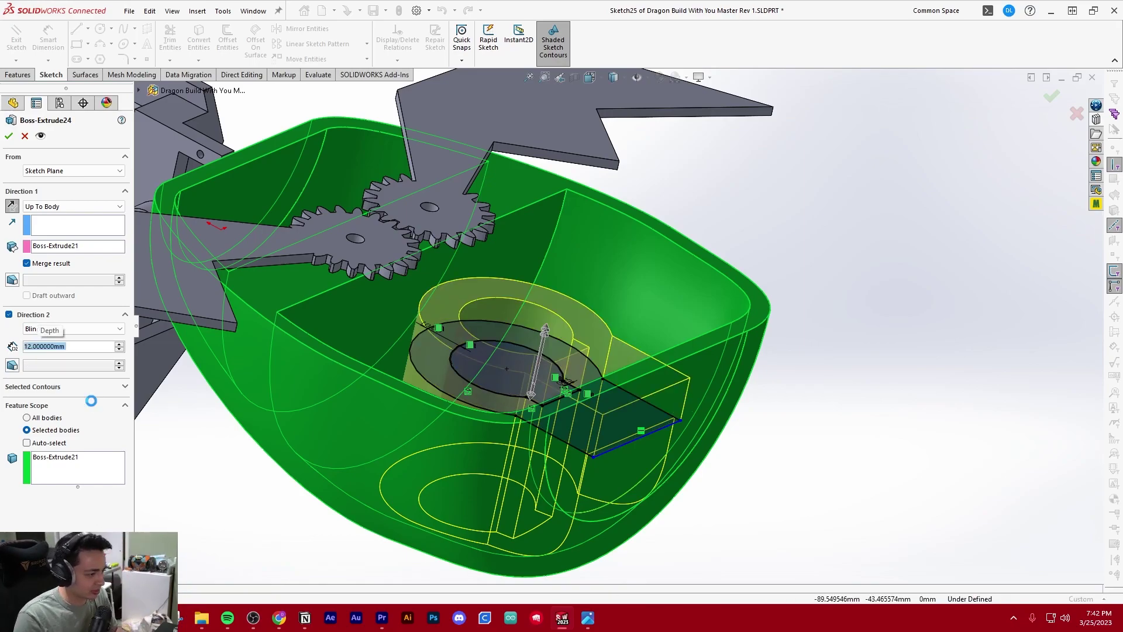
{"action": "middle_click_drag", "start_coordinate": [490, 275], "coordinate": [480, 380]}
{"action": "scroll", "coordinate": [614, 316], "scroll_direction": "up", "scroll_amount": 4}
{"action": "left_click", "coordinate": [735, 306]}
{"action": "scroll", "coordinate": [589, 379], "scroll_direction": "down", "scroll_amount": 3}
{"action": "middle_click_drag", "start_coordinate": [589, 379], "coordinate": [629, 365]}
{"action": "scroll", "coordinate": [628, 365], "scroll_direction": "up", "scroll_amount": 3}
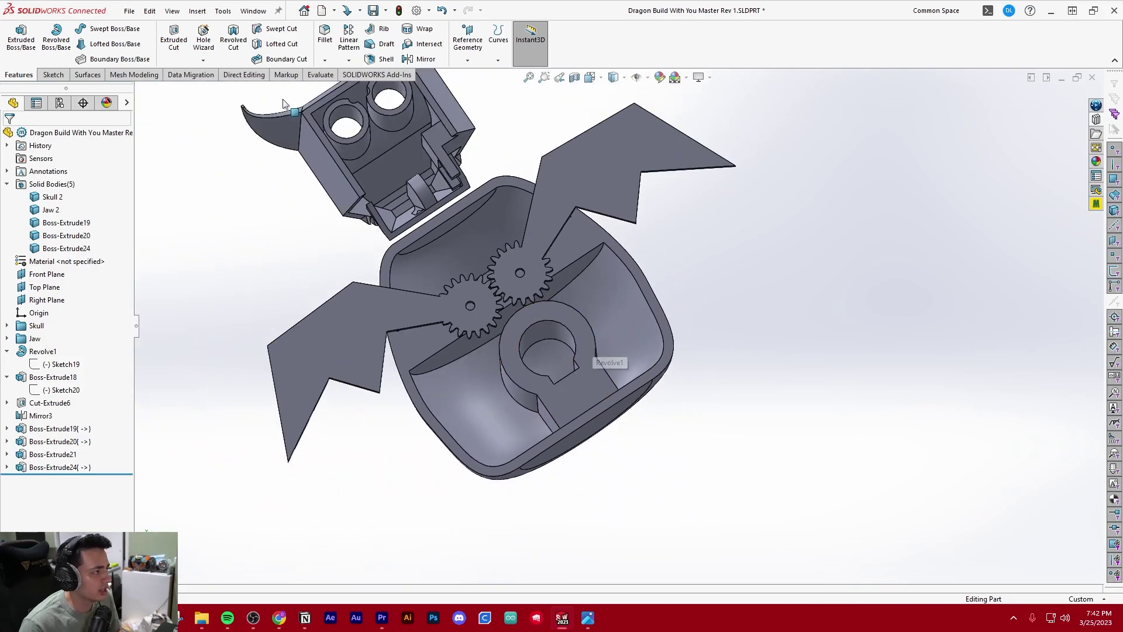
- Switch to the Dragon Build With You Assy Rev 1 assembly and inspect the stepper motor on its support
{"action": "left_click", "coordinate": [263, 13]}
{"action": "left_click", "coordinate": [327, 167]}
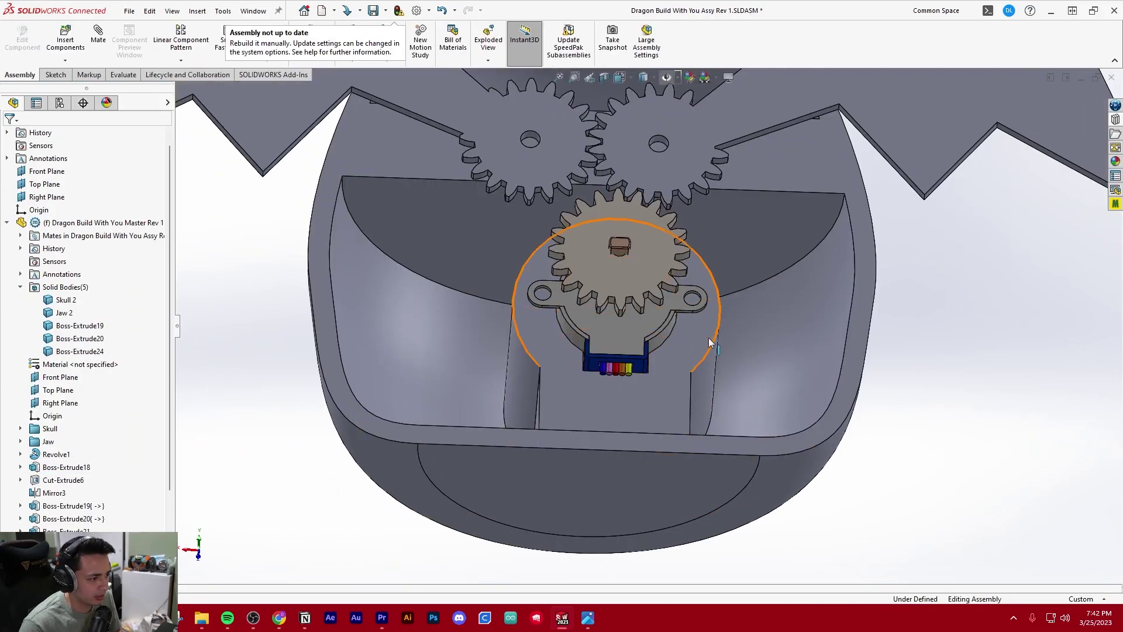
{"action": "middle_click_drag", "start_coordinate": [707, 338], "coordinate": [584, 410]}
{"action": "scroll", "coordinate": [583, 409], "scroll_direction": "down", "scroll_amount": 3}
{"action": "middle_click_drag", "start_coordinate": [556, 366], "coordinate": [675, 289]}
{"action": "scroll", "coordinate": [576, 377], "scroll_direction": "up", "scroll_amount": 3}
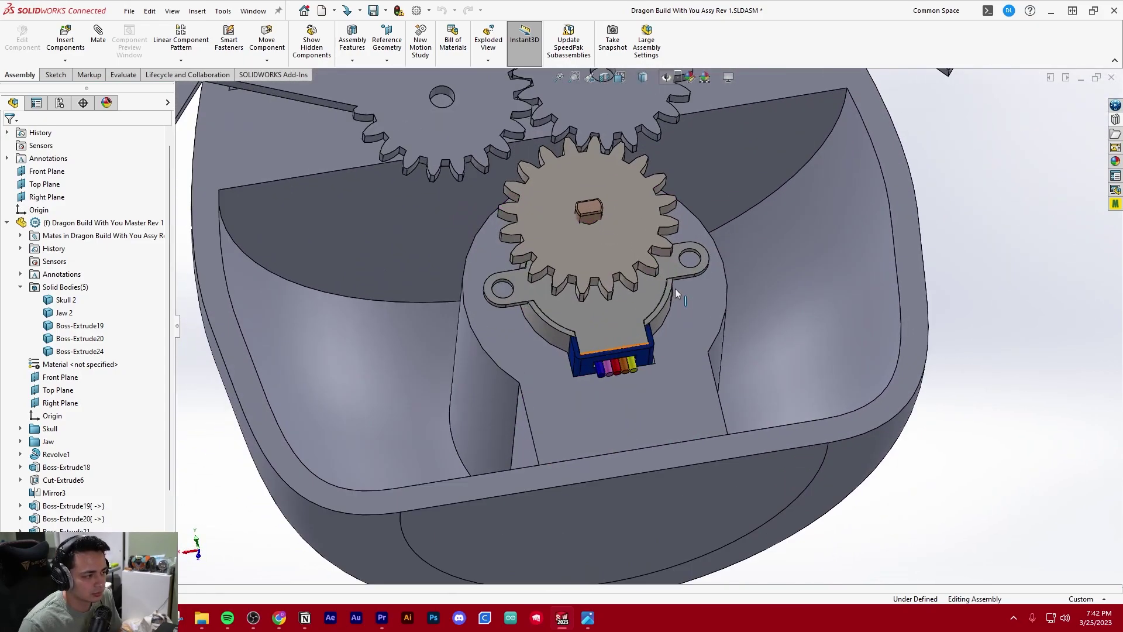
{"action": "left_click", "coordinate": [242, 14]}
{"action": "left_click", "coordinate": [243, 14]}
{"action": "left_click", "coordinate": [243, 15]}
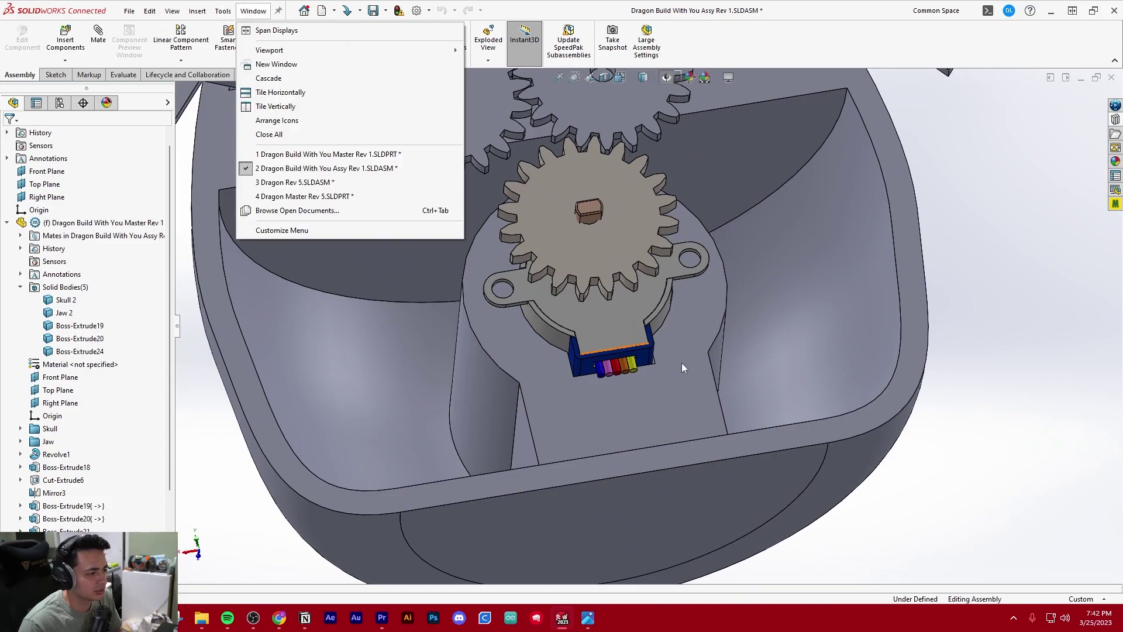
{"action": "left_click", "coordinate": [929, 362]}
- Section the assembly along the Right Plane and examine how the stepper motor sits in its pocket
{"action": "scroll", "coordinate": [609, 280], "scroll_direction": "up", "scroll_amount": 4}
{"action": "middle_click_drag", "start_coordinate": [608, 281], "coordinate": [672, 386]}
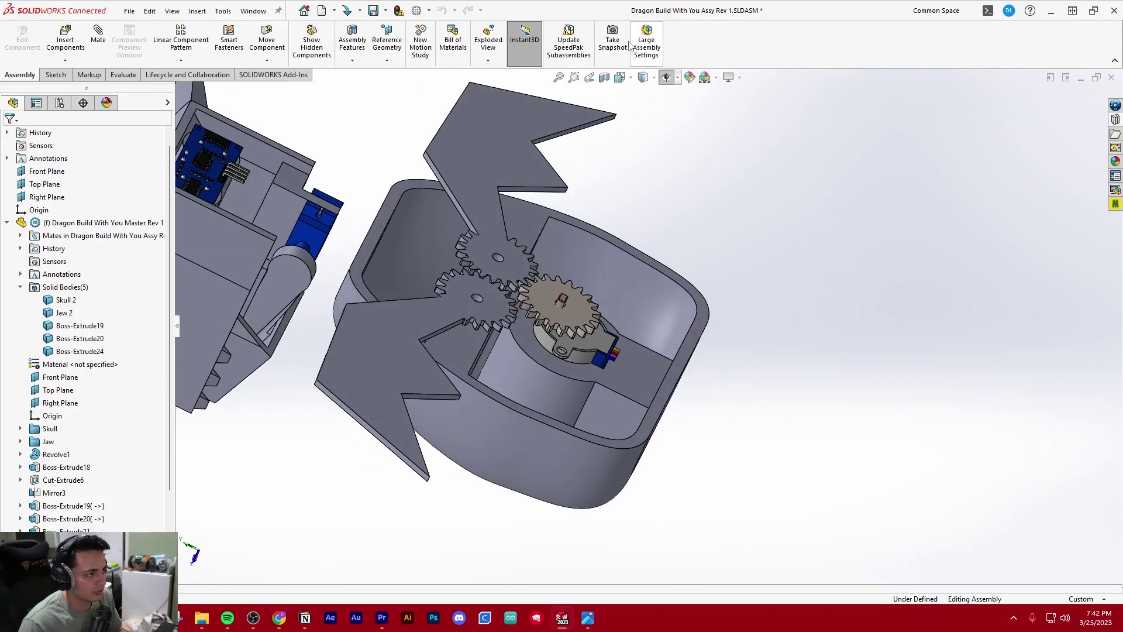
{"action": "left_click", "coordinate": [604, 77]}
{"action": "scroll", "coordinate": [580, 364], "scroll_direction": "down", "scroll_amount": 3}
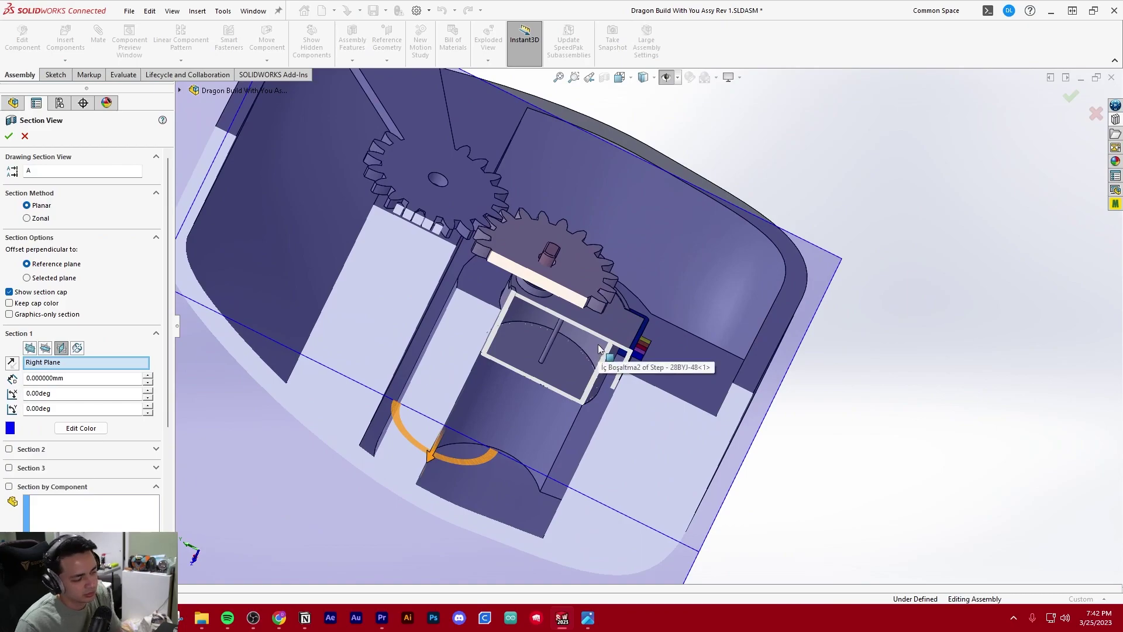
{"action": "key", "text": "Return"}
{"action": "middle_click_drag", "start_coordinate": [591, 366], "coordinate": [677, 283]}
{"action": "scroll", "coordinate": [614, 331], "scroll_direction": "up", "scroll_amount": 4}
{"action": "middle_click_drag", "start_coordinate": [591, 304], "coordinate": [655, 327]}
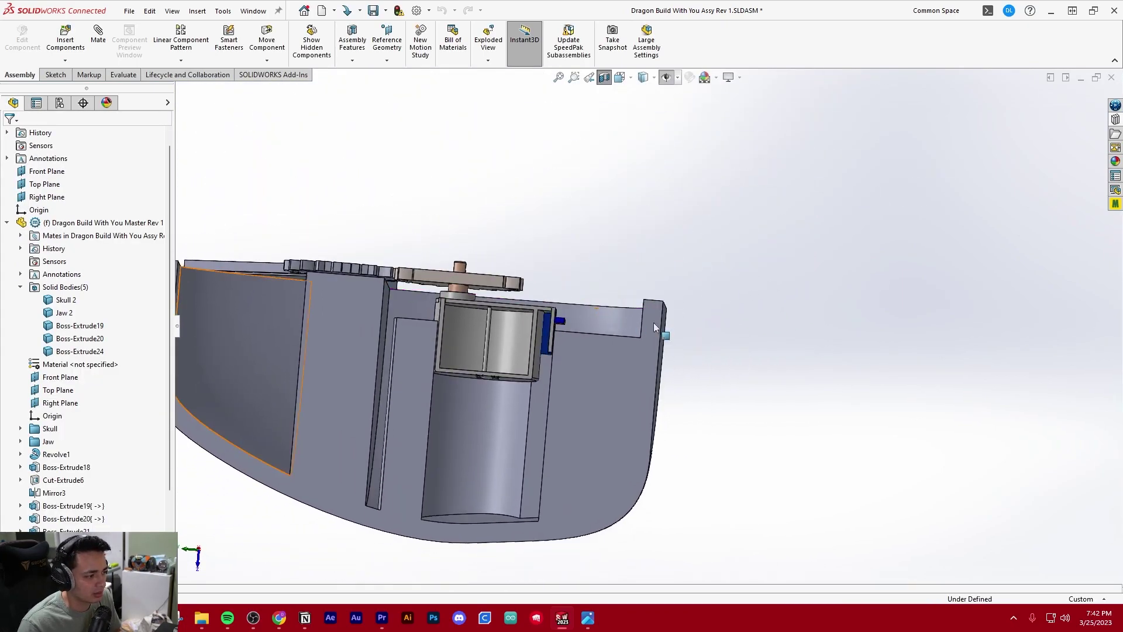
- Edit the Dragon Build With You Master Rev 1 part in context and start a sketch on the stepper motor's underside
{"action": "left_click", "coordinate": [70, 222]}
{"action": "left_click", "coordinate": [24, 46]}
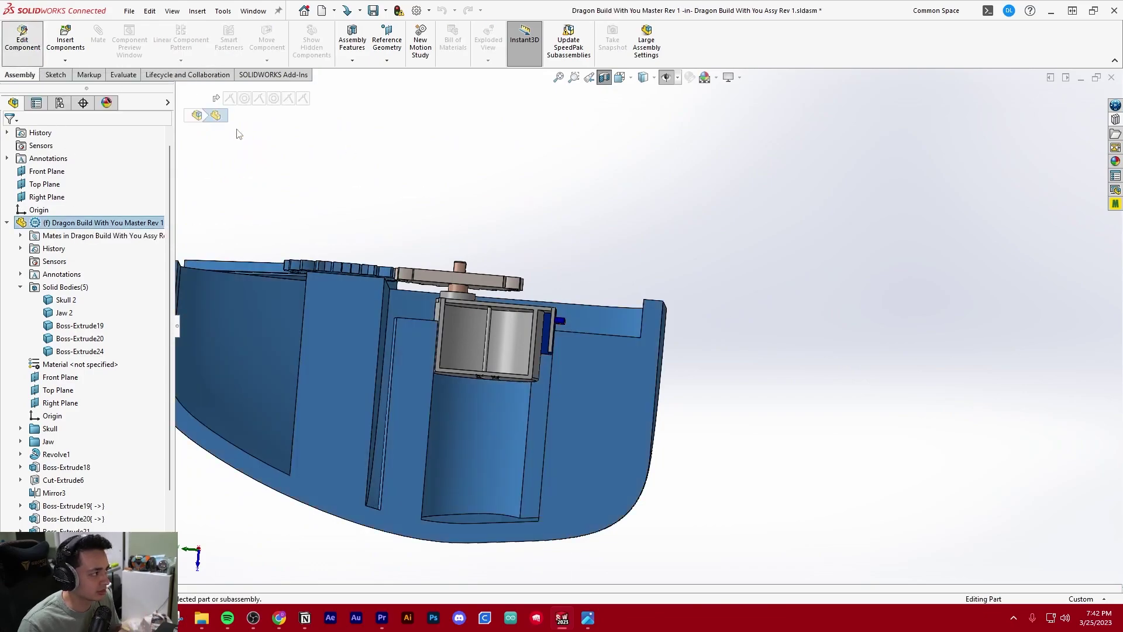
{"action": "left_click", "coordinate": [193, 35]}
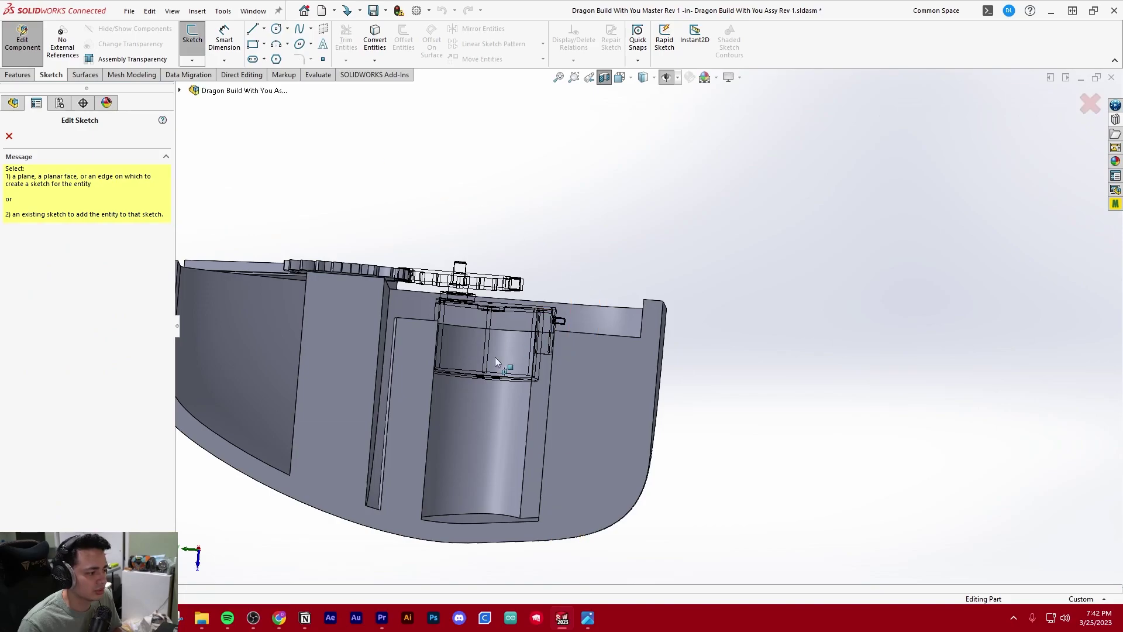
{"action": "middle_click_drag", "start_coordinate": [501, 363], "coordinate": [462, 310]}
{"action": "scroll", "coordinate": [457, 364], "scroll_direction": "down", "scroll_amount": 3}
{"action": "right_click", "coordinate": [462, 333]}
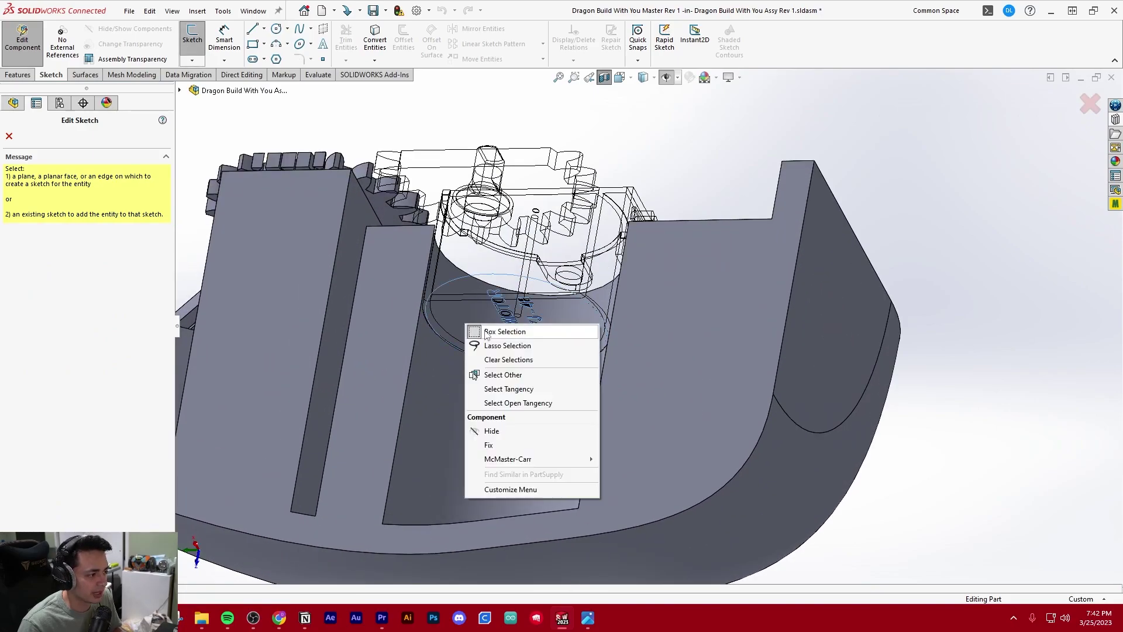
{"action": "left_click", "coordinate": [504, 375]}
{"action": "left_click", "coordinate": [583, 383]}
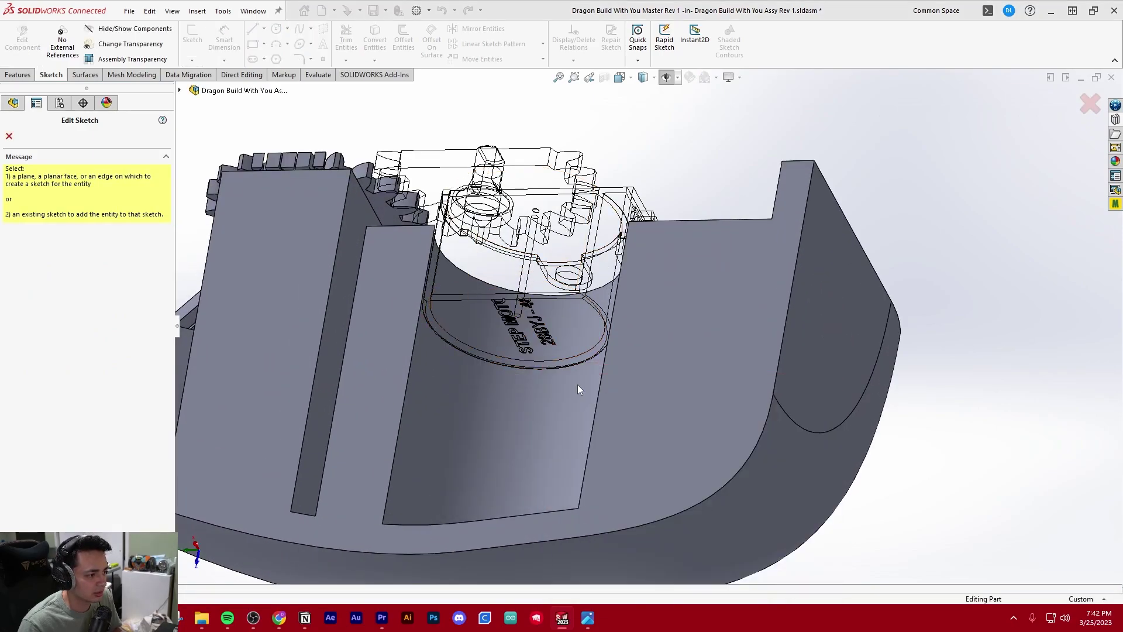
- Convert the circular edge of the motor pocket into the sketch with chain selection enabled
{"action": "middle_click_drag", "start_coordinate": [655, 395], "coordinate": [757, 416]}
{"action": "scroll", "coordinate": [743, 386], "scroll_direction": "down", "scroll_amount": 4}
{"action": "middle_click_drag", "start_coordinate": [730, 381], "coordinate": [728, 426]}
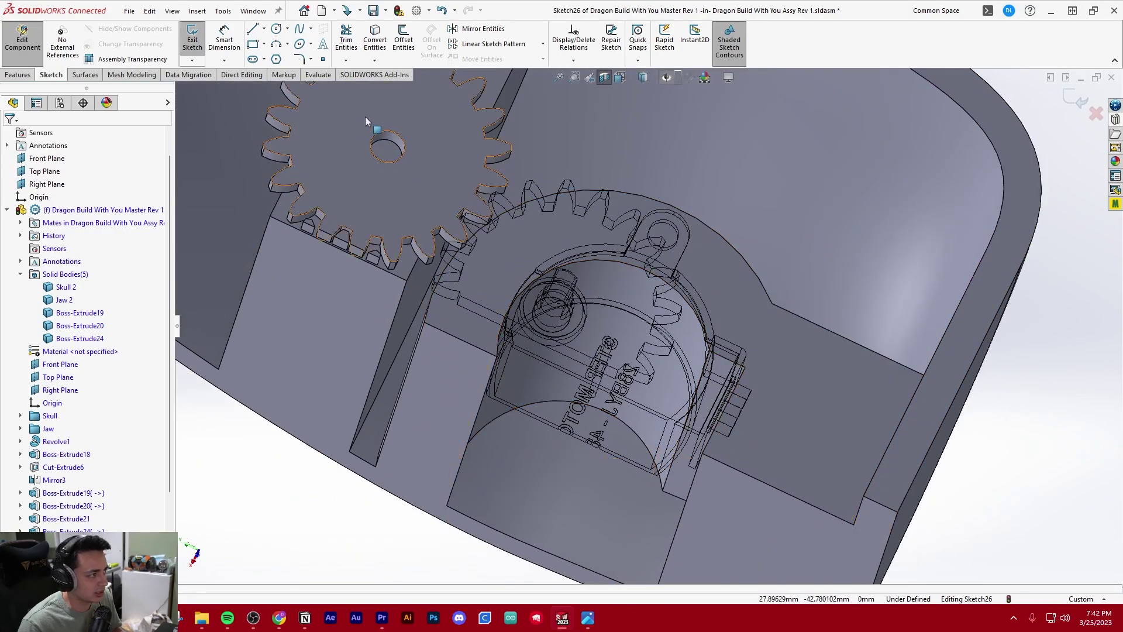
{"action": "left_click", "coordinate": [375, 38]}
{"action": "middle_click_drag", "start_coordinate": [658, 319], "coordinate": [689, 345]}
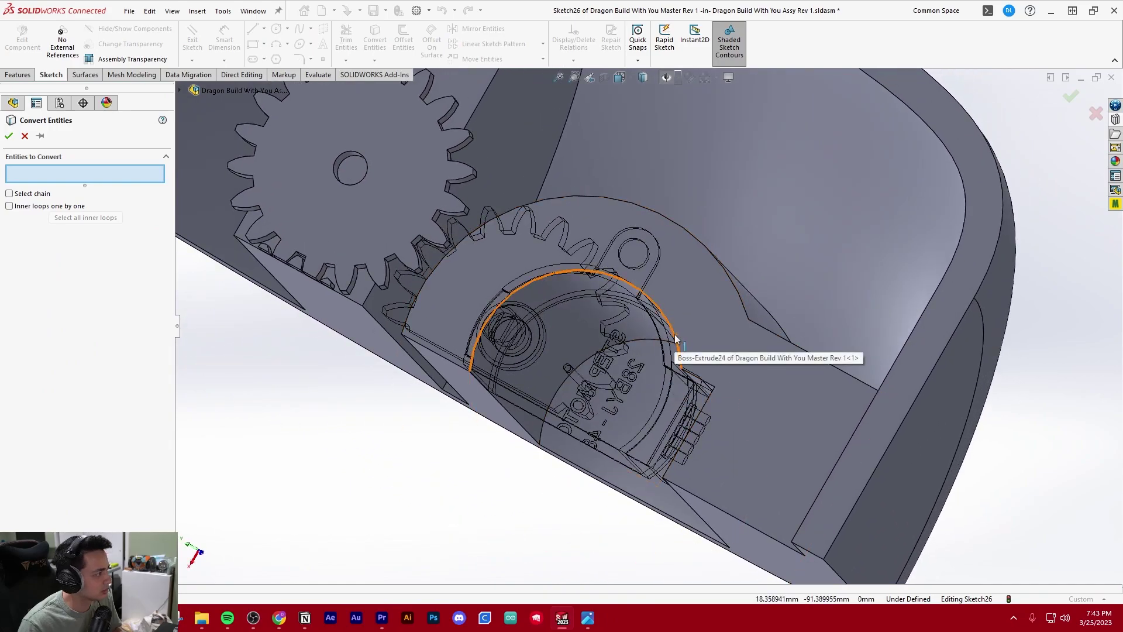
{"action": "left_click", "coordinate": [41, 194]}
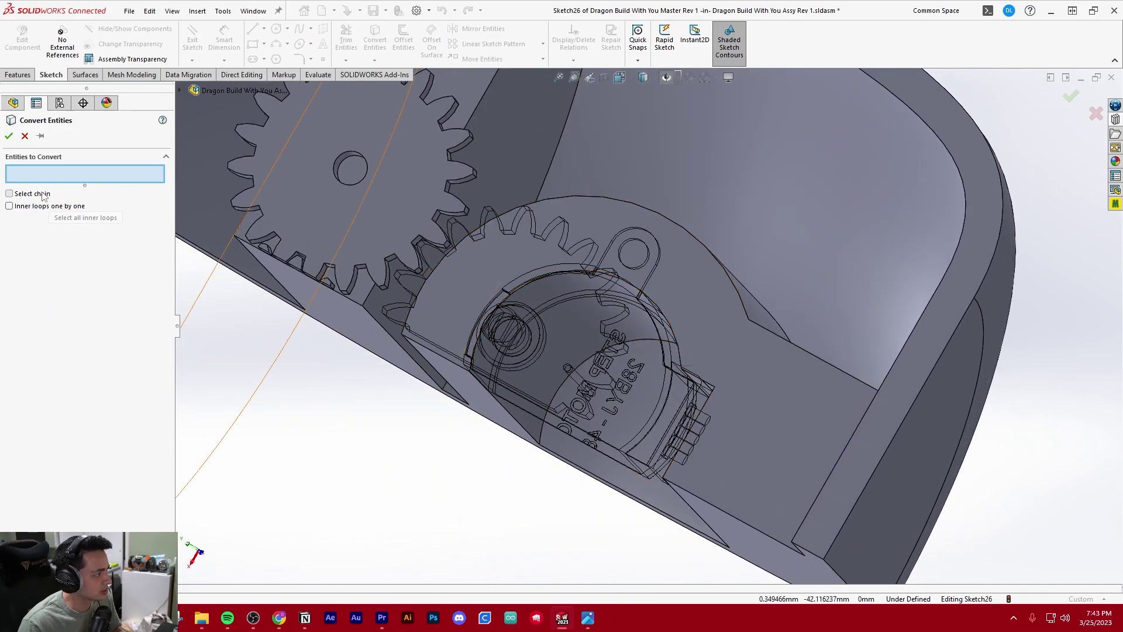
{"action": "left_click", "coordinate": [670, 322]}
{"action": "key", "text": "Return"}
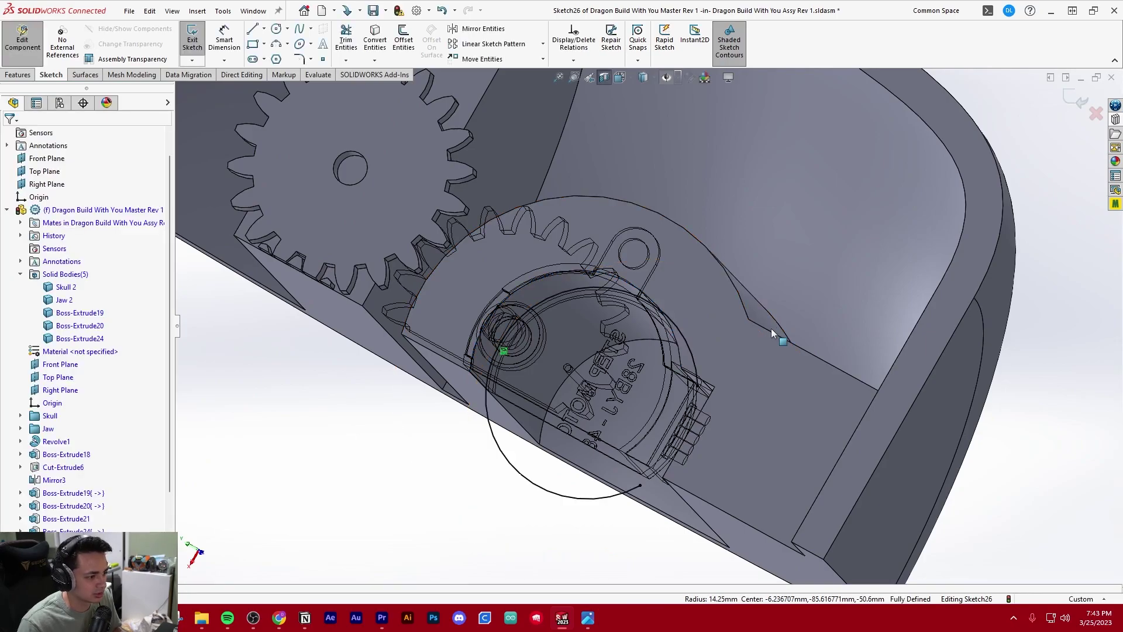
- Convert the edges of the pocket's connector notch into the sketch to close the profile
{"action": "mouse_move", "coordinate": [771, 328]}
{"action": "middle_mouse_down"}
{"action": "mouse_move", "coordinate": [657, 377]}
{"action": "mouse_move", "coordinate": [770, 276]}
{"action": "mouse_move", "coordinate": [696, 391]}
{"action": "mouse_move", "coordinate": [699, 427]}
{"action": "mouse_move", "coordinate": [709, 332]}
{"action": "middle_mouse_up"}
{"action": "scroll", "coordinate": [710, 332], "scroll_direction": "down", "scroll_amount": 3}
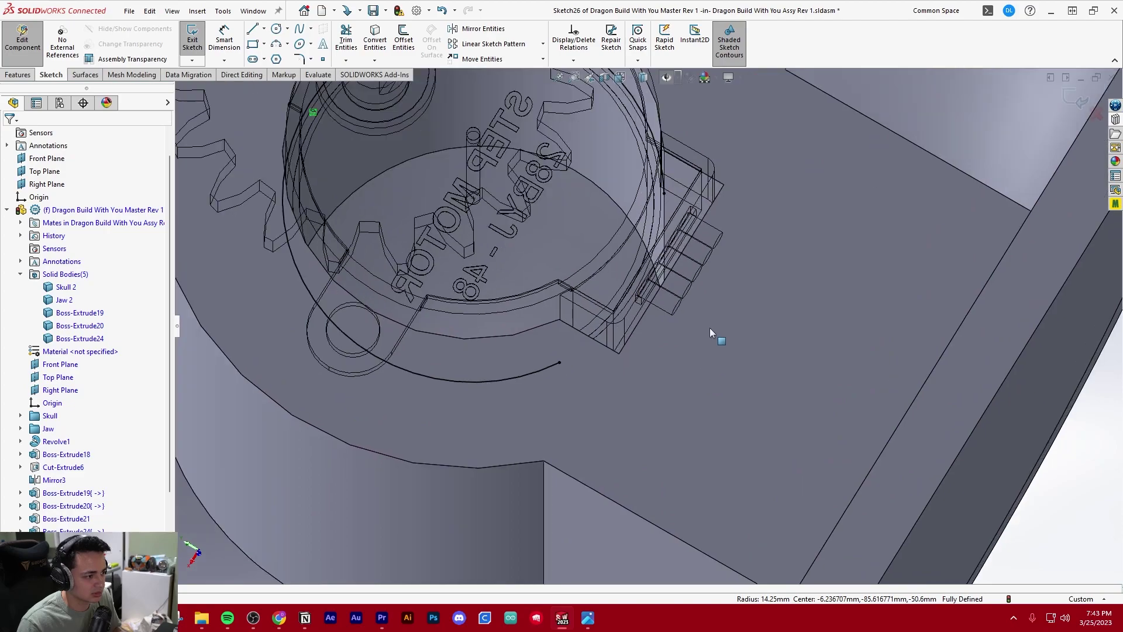
{"action": "scroll", "coordinate": [711, 332], "scroll_direction": "up", "scroll_amount": 4}
{"action": "left_click", "coordinate": [371, 39]}
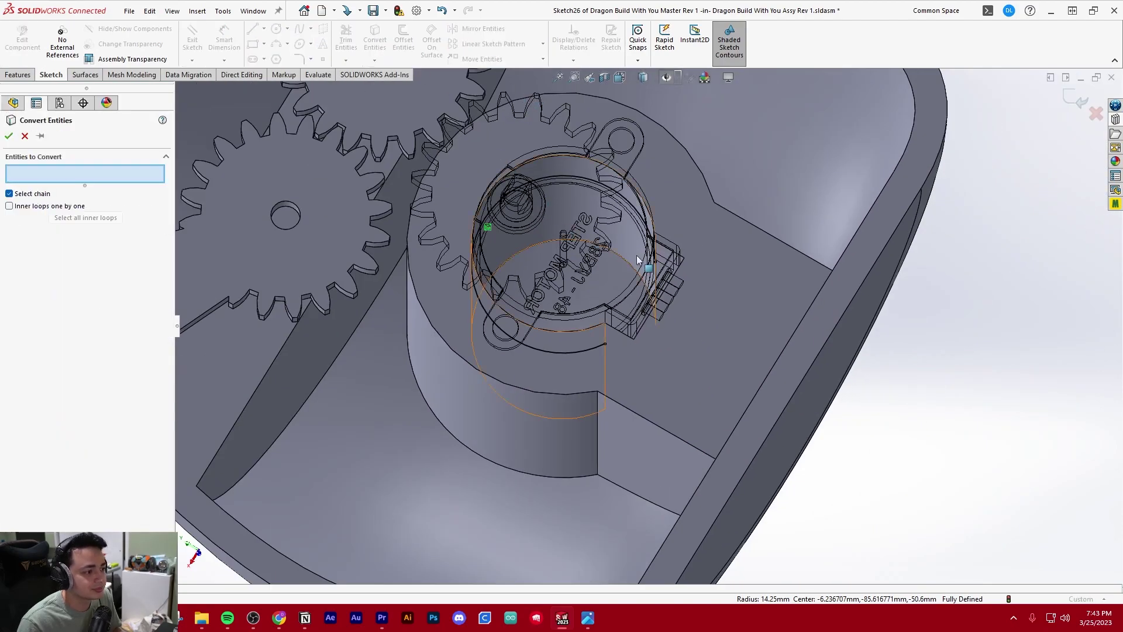
{"action": "left_click", "coordinate": [613, 329]}
{"action": "left_click", "coordinate": [676, 251]}
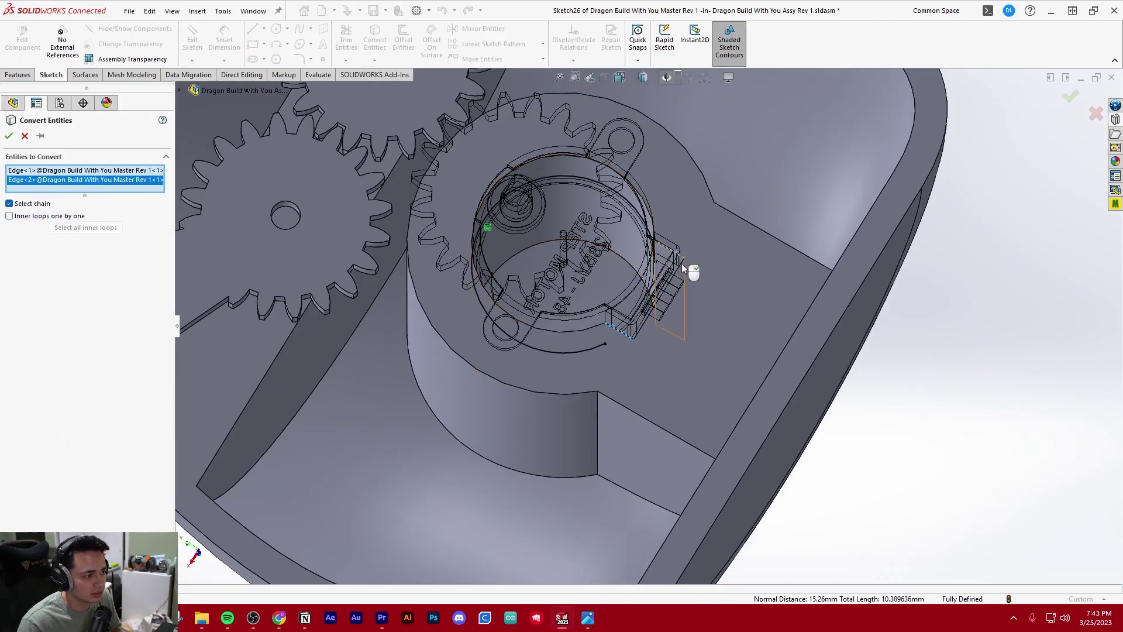
{"action": "key", "text": "Return"}
{"action": "key", "text": "Return"}
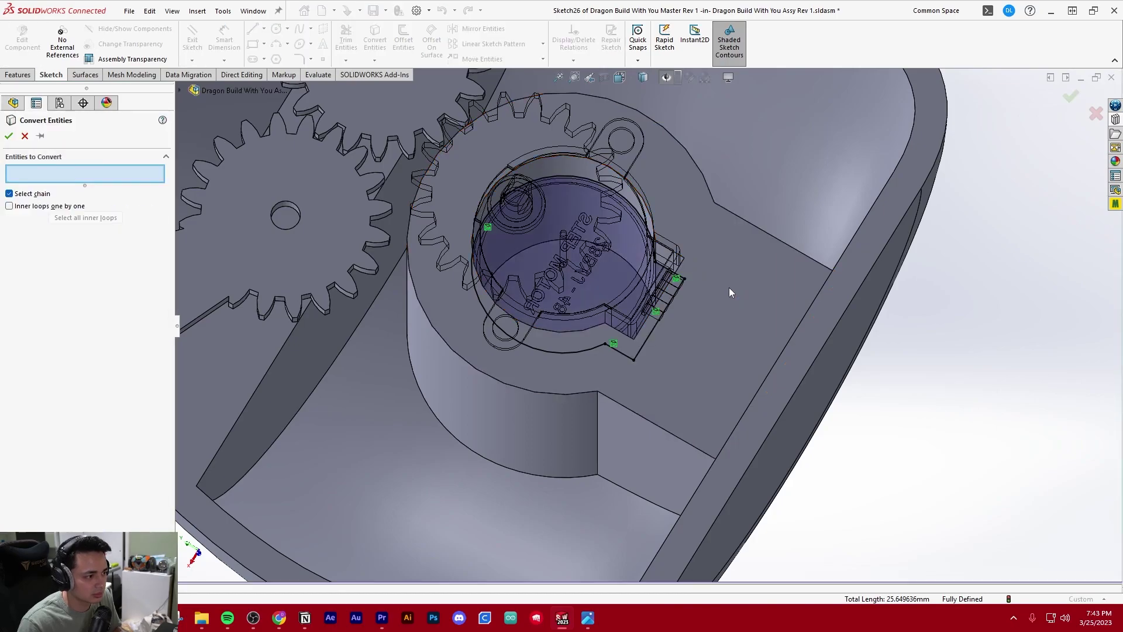
{"action": "scroll", "coordinate": [641, 344], "scroll_direction": "up", "scroll_amount": 5}
{"action": "key", "text": "Escape"}
- Extrude the closed pocket profile downward up to the dragon's body shell, merging the result
{"action": "middle_click_drag", "start_coordinate": [496, 300], "coordinate": [586, 231]}
{"action": "scroll", "coordinate": [647, 303], "scroll_direction": "down", "scroll_amount": 4}
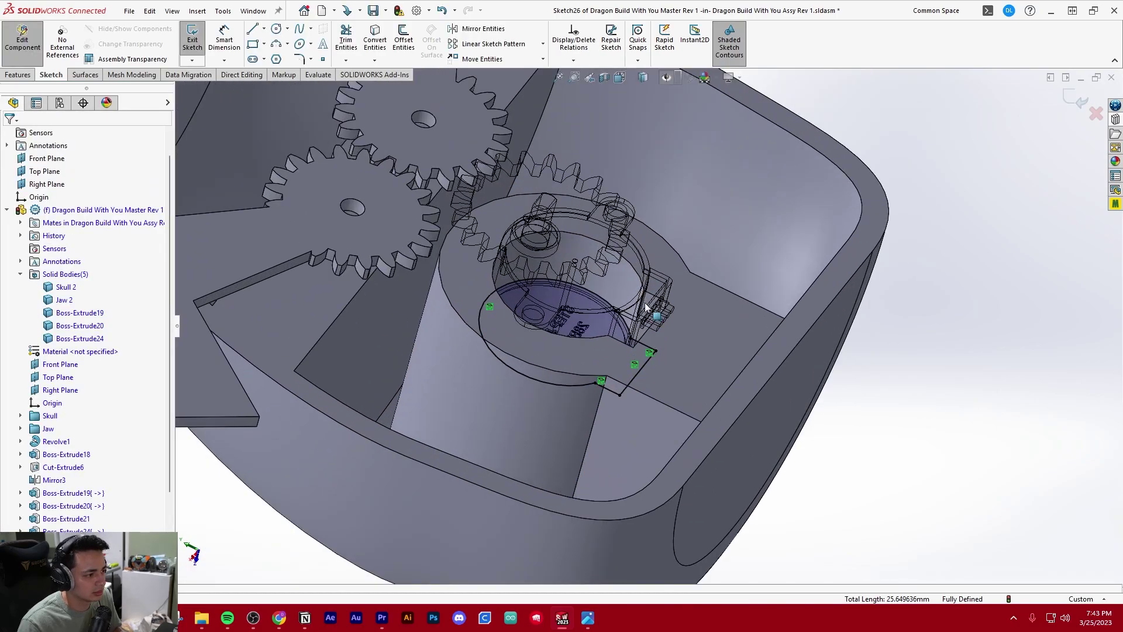
{"action": "left_click", "coordinate": [21, 74]}
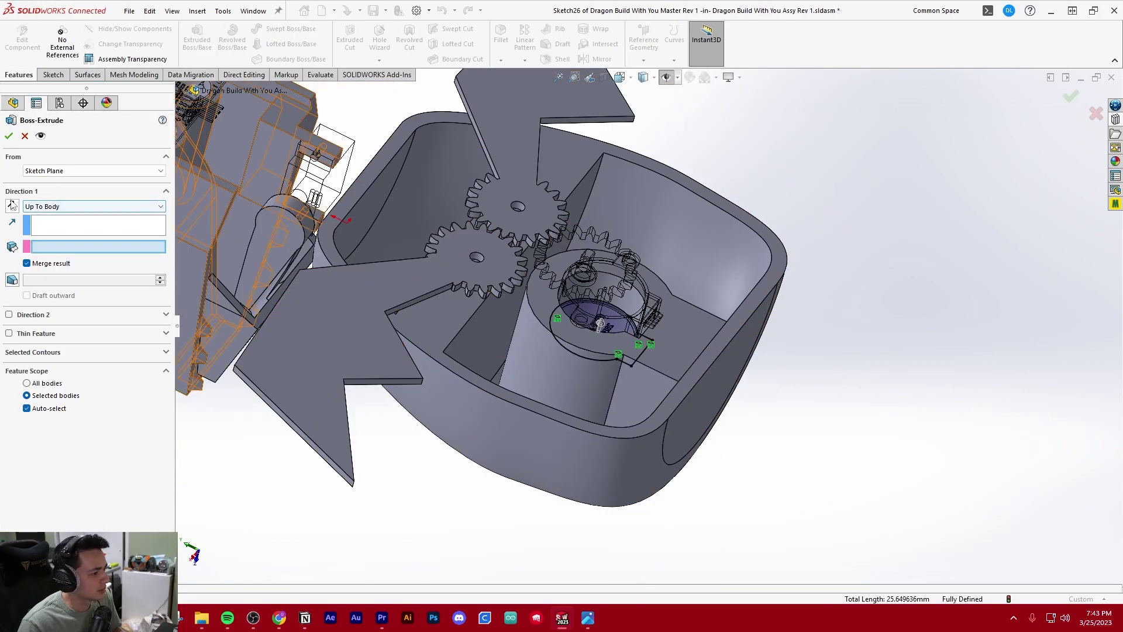
{"action": "left_click", "coordinate": [12, 205]}
{"action": "left_click", "coordinate": [573, 430]}
{"action": "scroll", "coordinate": [656, 363], "scroll_direction": "up", "scroll_amount": 3}
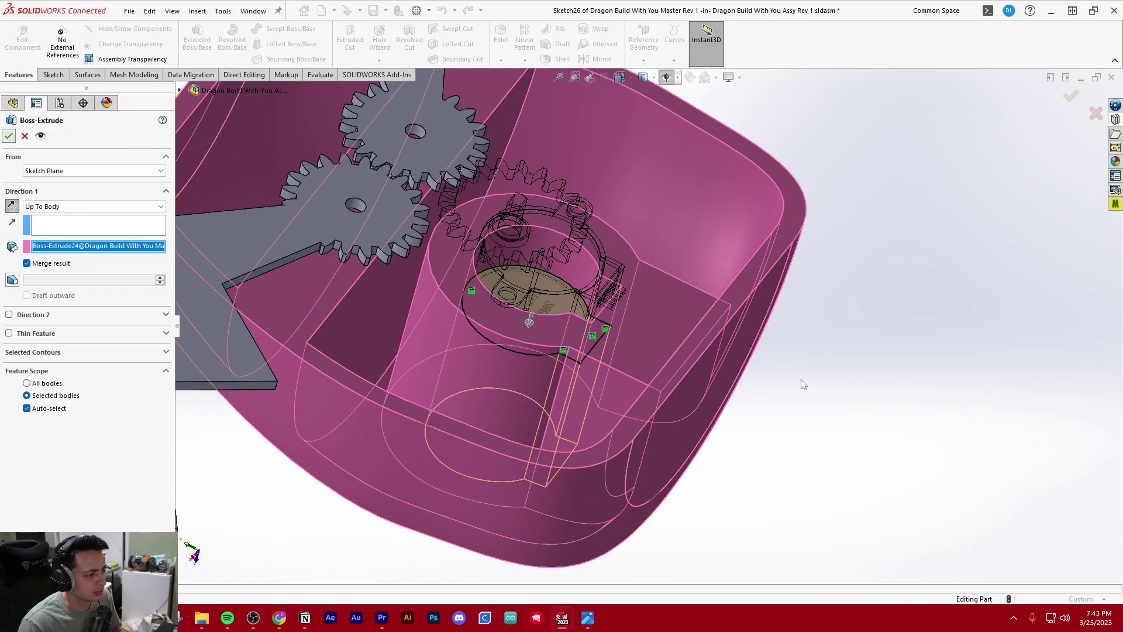
{"action": "key", "text": "Return"}
- Section the model along the Right Plane and check the filled pocket beneath the motor
{"action": "scroll", "coordinate": [802, 380], "scroll_direction": "down", "scroll_amount": 3}
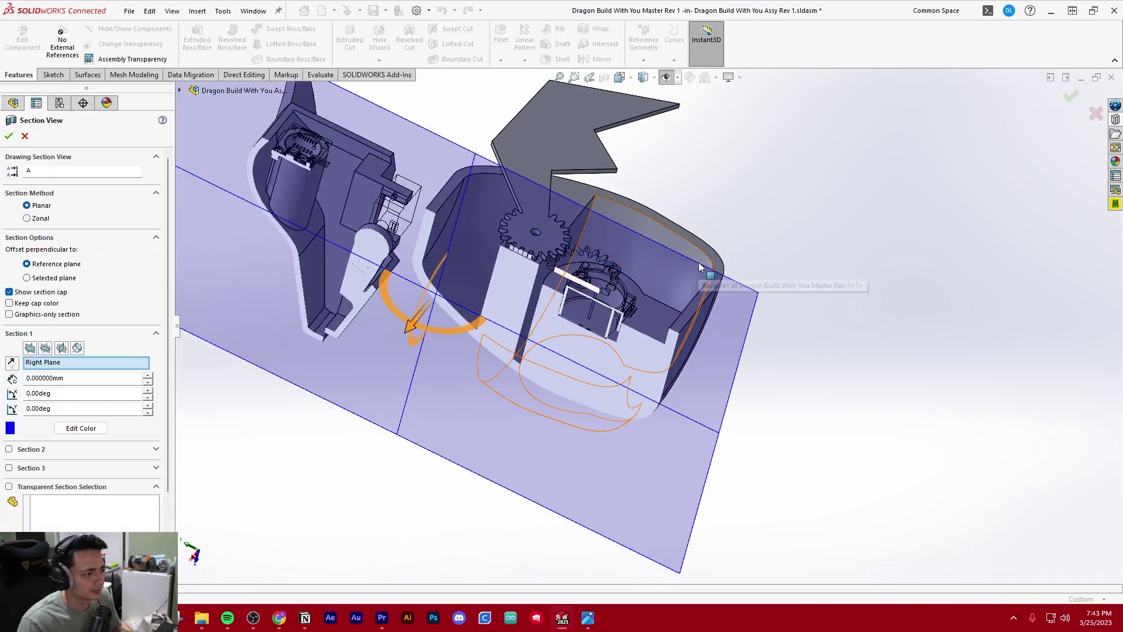
{"action": "key", "text": "Return"}
{"action": "scroll", "coordinate": [624, 280], "scroll_direction": "down", "scroll_amount": 6}
{"action": "middle_click_drag", "start_coordinate": [627, 357], "coordinate": [663, 313]}
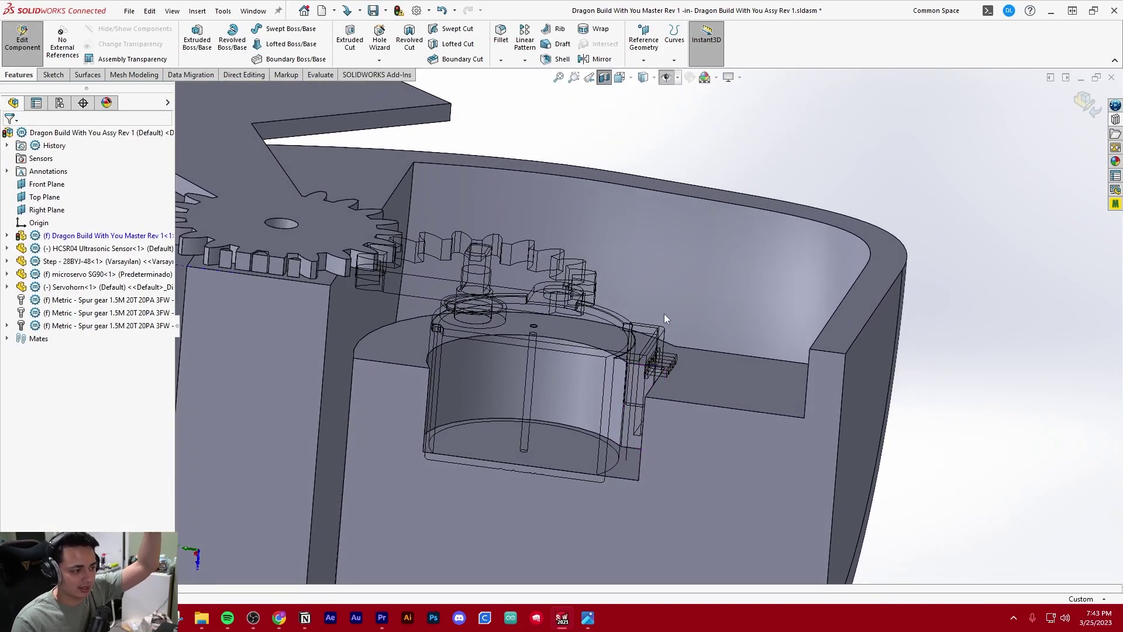
{"action": "scroll", "coordinate": [664, 313], "scroll_direction": "down", "scroll_amount": 5}
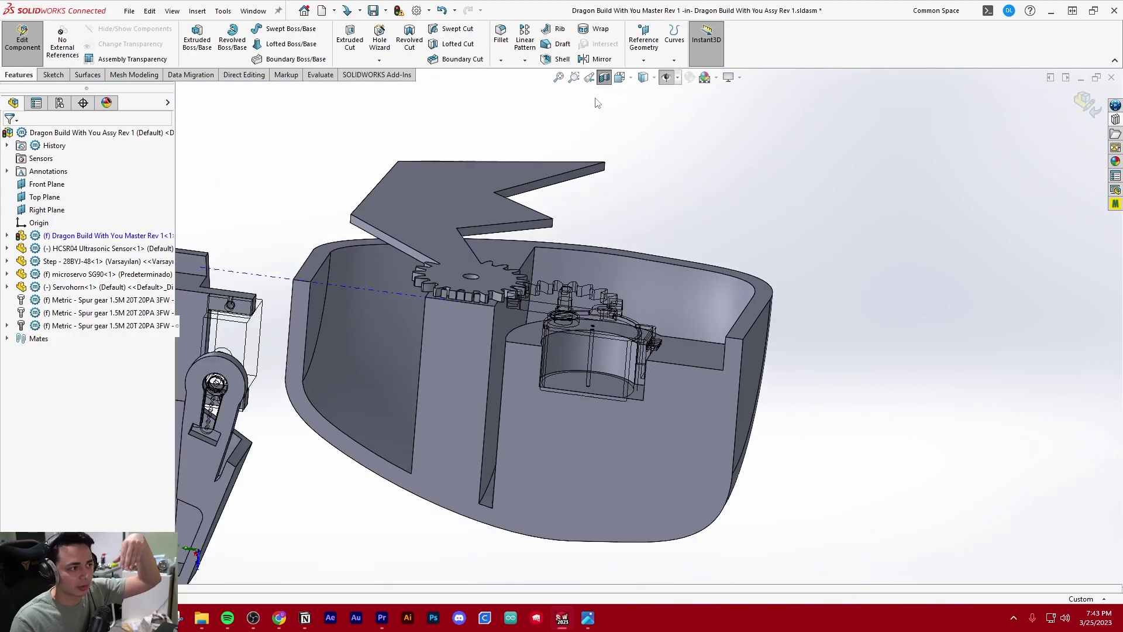
- Examine the motor pocket, connector notch and surrounding support in the unsectioned body
{"action": "middle_click_drag", "start_coordinate": [748, 253], "coordinate": [617, 351]}
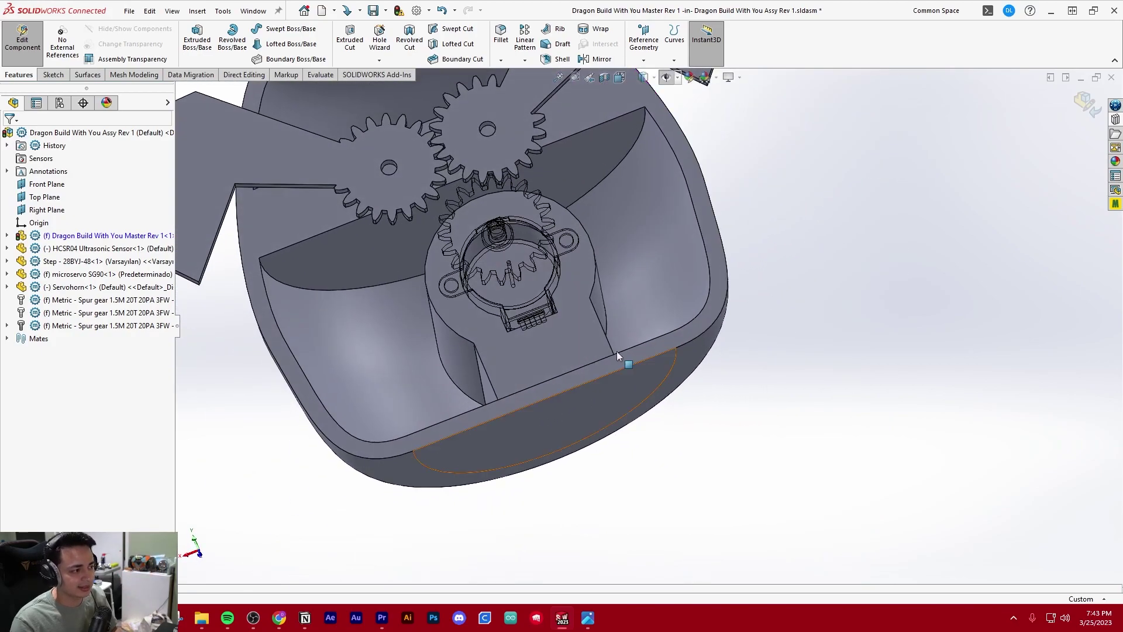
{"action": "scroll", "coordinate": [504, 258], "scroll_direction": "up", "scroll_amount": 5}
{"action": "scroll", "coordinate": [505, 261], "scroll_direction": "up", "scroll_amount": 2}
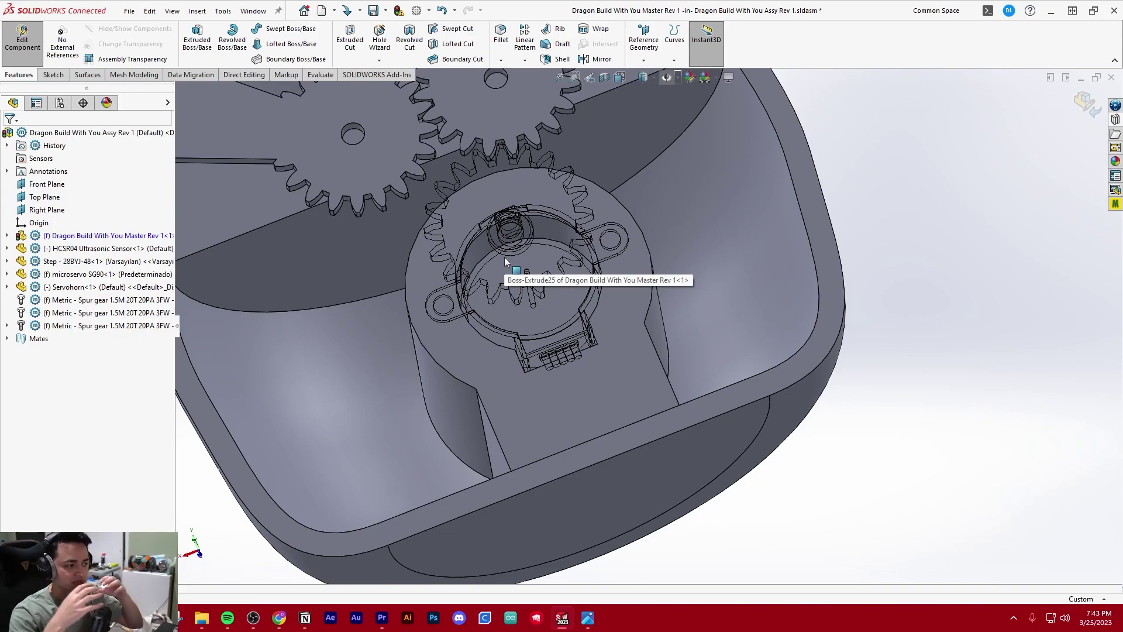
{"action": "scroll", "coordinate": [528, 363], "scroll_direction": "up", "scroll_amount": 1}
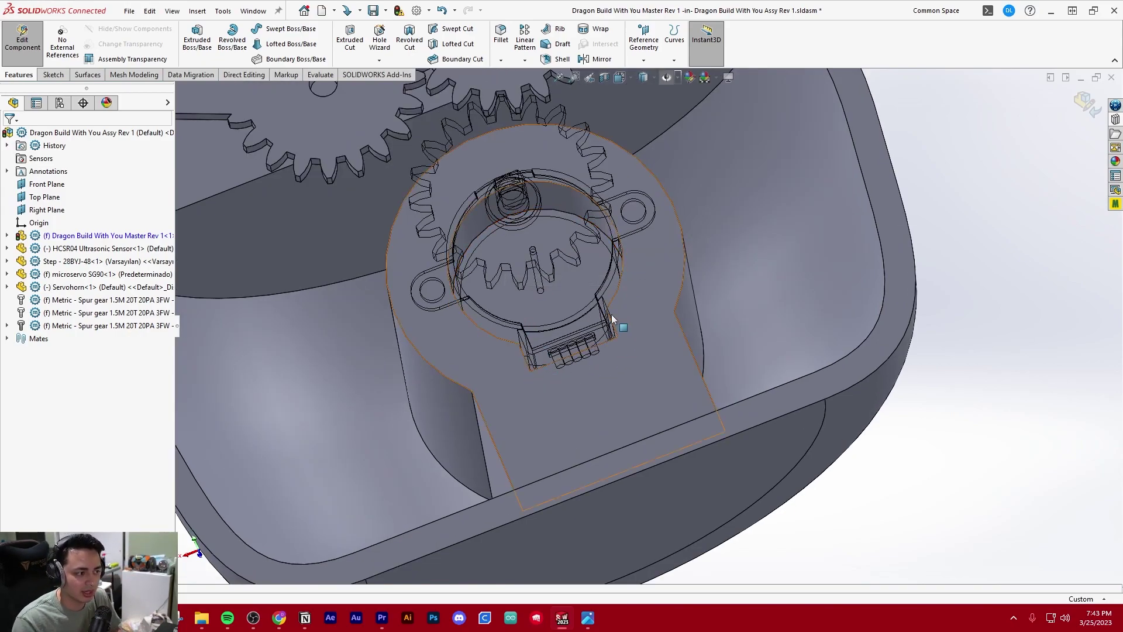
{"action": "scroll", "coordinate": [612, 314], "scroll_direction": "down", "scroll_amount": 3}
{"action": "mouse_move", "coordinate": [612, 314]}
{"action": "middle_mouse_down"}
{"action": "mouse_move", "coordinate": [622, 272]}
{"action": "mouse_move", "coordinate": [626, 301]}
{"action": "middle_mouse_up"}
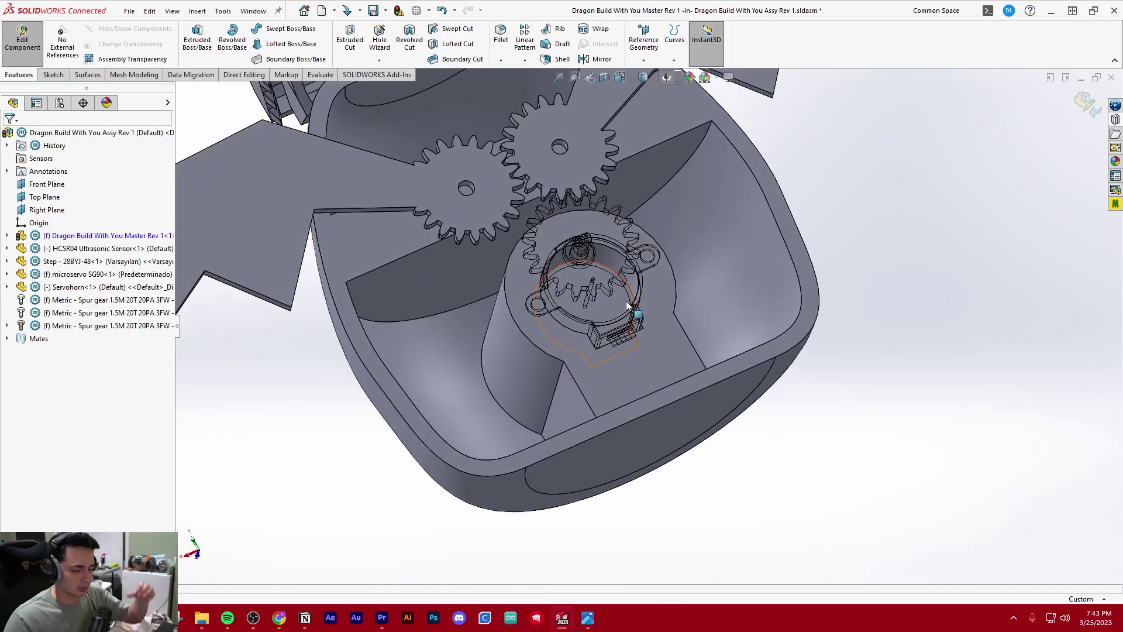
{"action": "scroll", "coordinate": [627, 305], "scroll_direction": "up", "scroll_amount": 5}
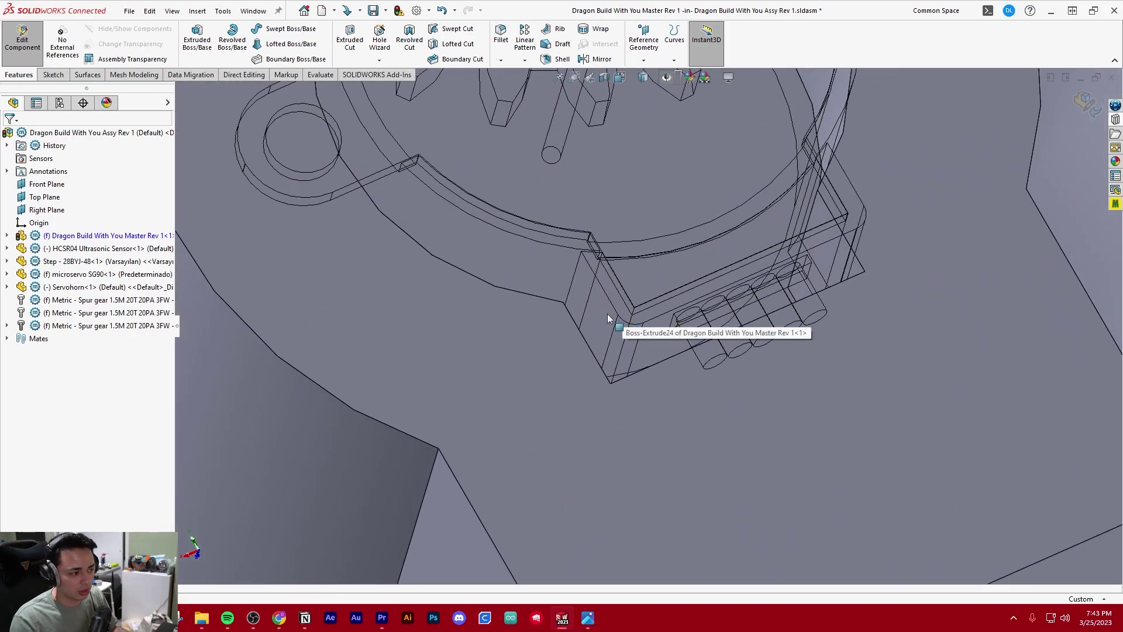
{"action": "scroll", "coordinate": [692, 306], "scroll_direction": "down", "scroll_amount": 5}
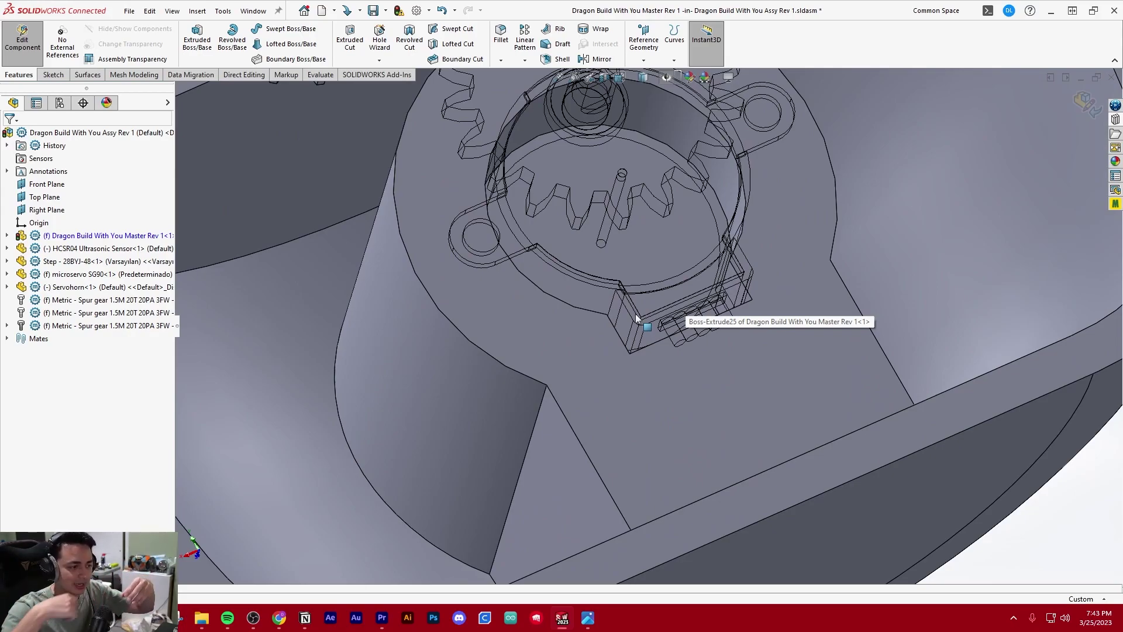
{"action": "scroll", "coordinate": [636, 318], "scroll_direction": "down", "scroll_amount": 8}
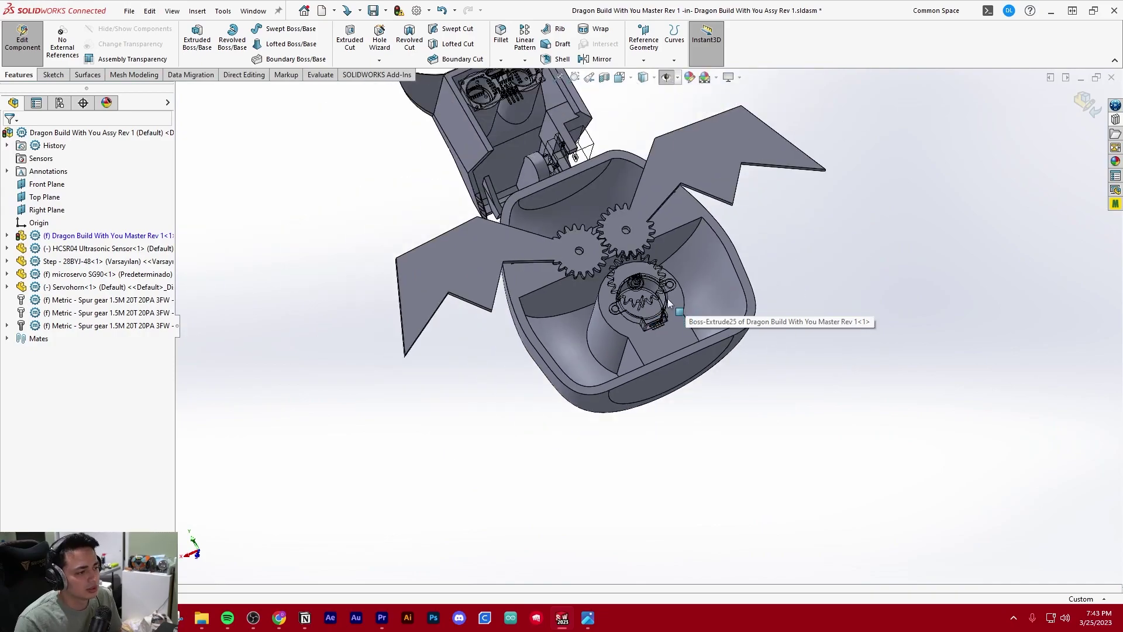
- Leave in-context editing and select the Dragon Build With You Master Rev 1 part in the assembly
{"action": "scroll", "coordinate": [671, 334], "scroll_direction": "up", "scroll_amount": 2}
{"action": "left_click", "coordinate": [22, 39]}
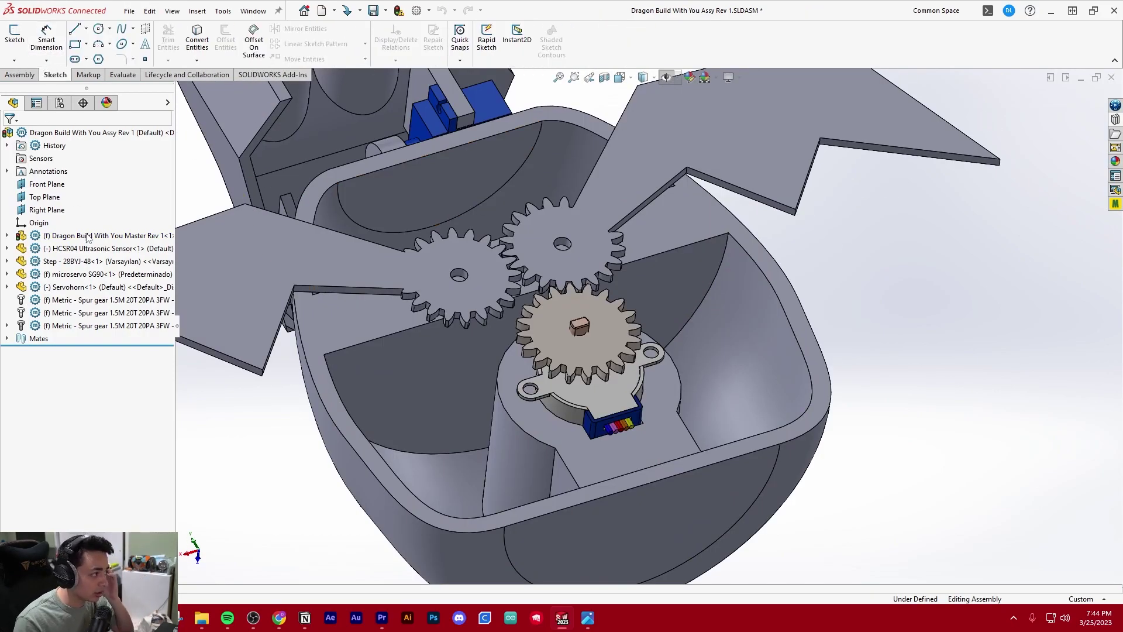
{"action": "left_click", "coordinate": [86, 236]}
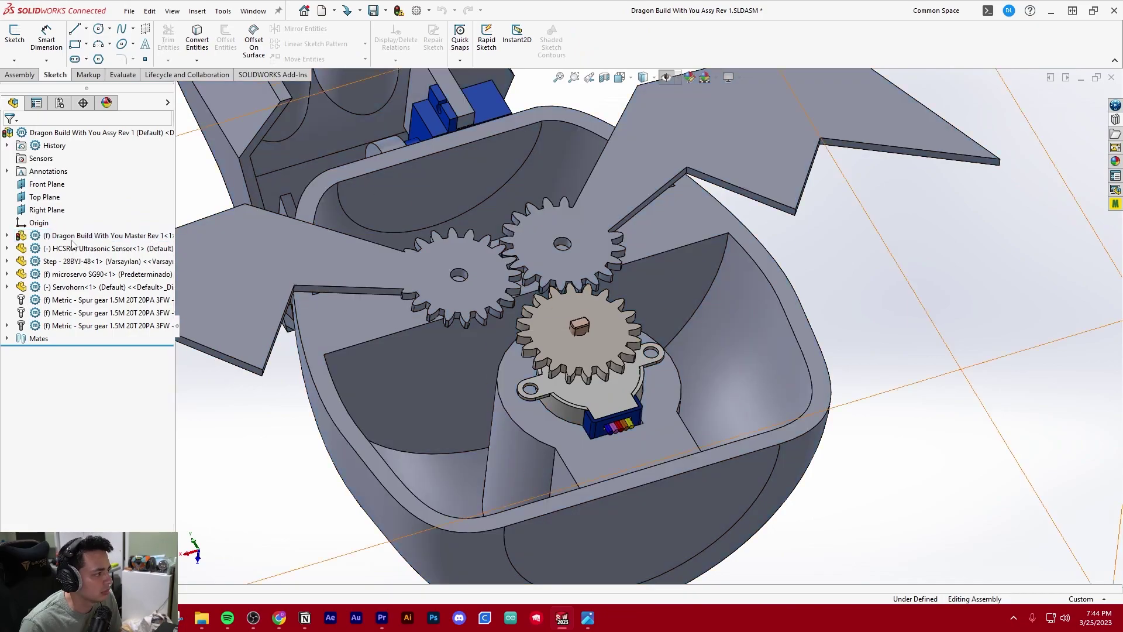
- Edit the Dragon Build With You Master Rev 1 part in context and start a sketch on the motor support's upper face
{"action": "left_click", "coordinate": [73, 236]}
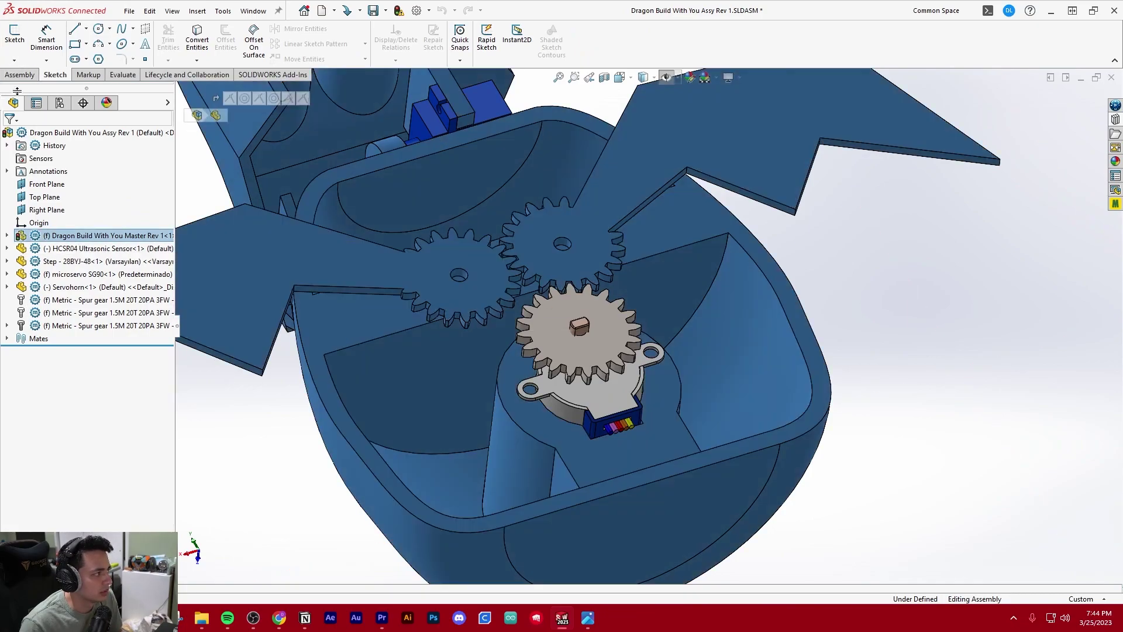
{"action": "left_click", "coordinate": [20, 74]}
{"action": "left_click", "coordinate": [23, 38]}
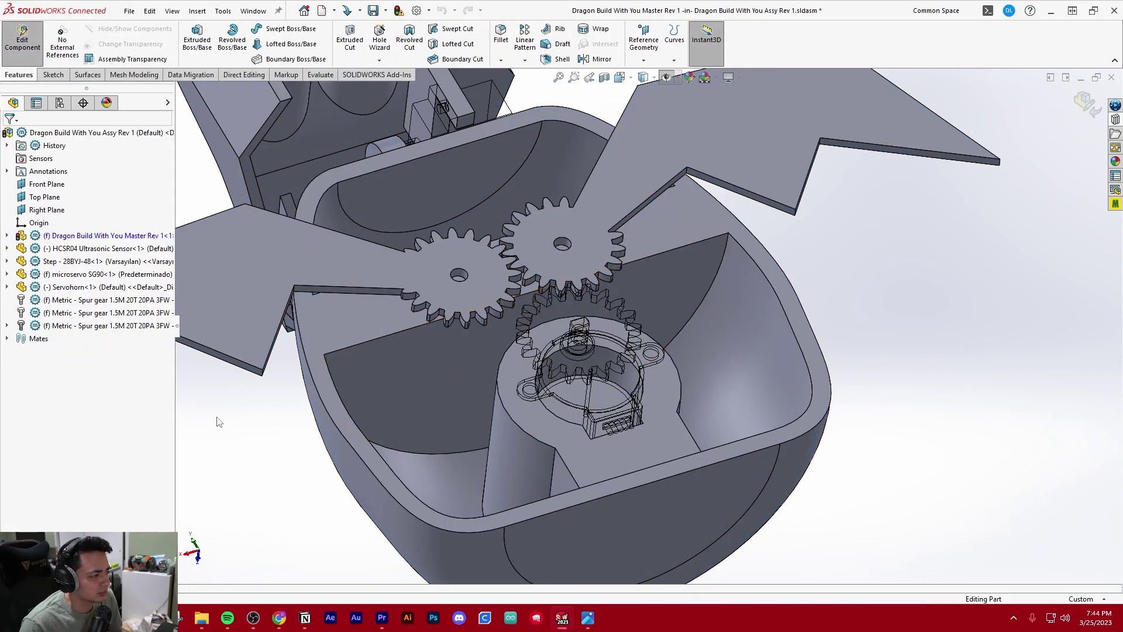
{"action": "left_click", "coordinate": [53, 74]}
{"action": "left_click", "coordinate": [192, 35]}
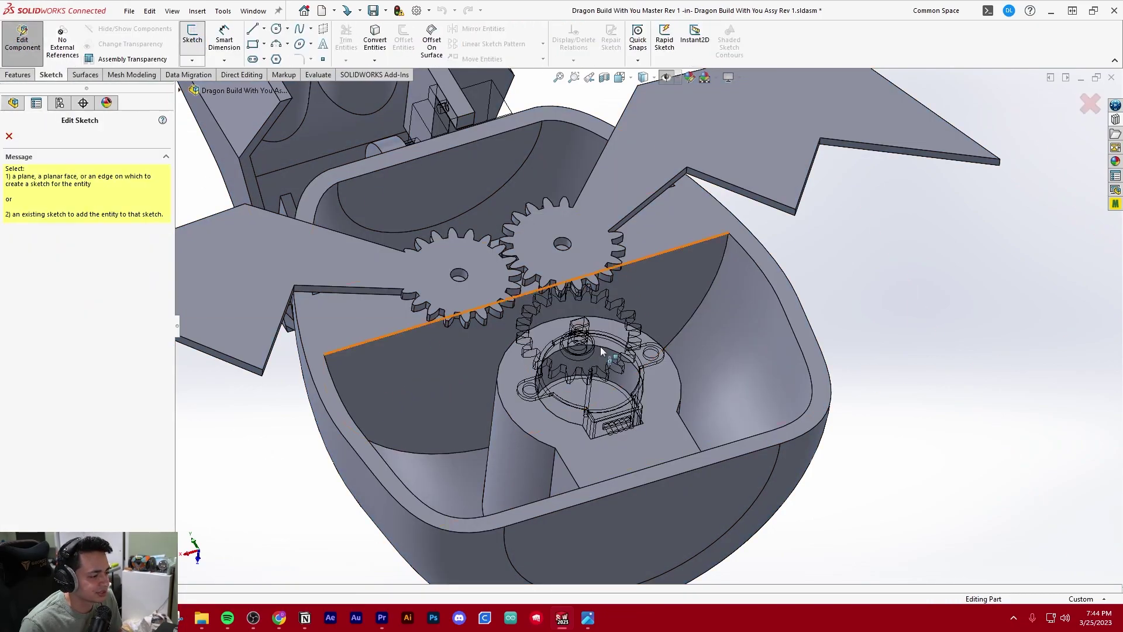
{"action": "left_click", "coordinate": [544, 416]}
- Convert the motor support's outer arc edge and the pocket's inner arc edge into sketch entities
{"action": "scroll", "coordinate": [620, 427], "scroll_direction": "down", "scroll_amount": 5}
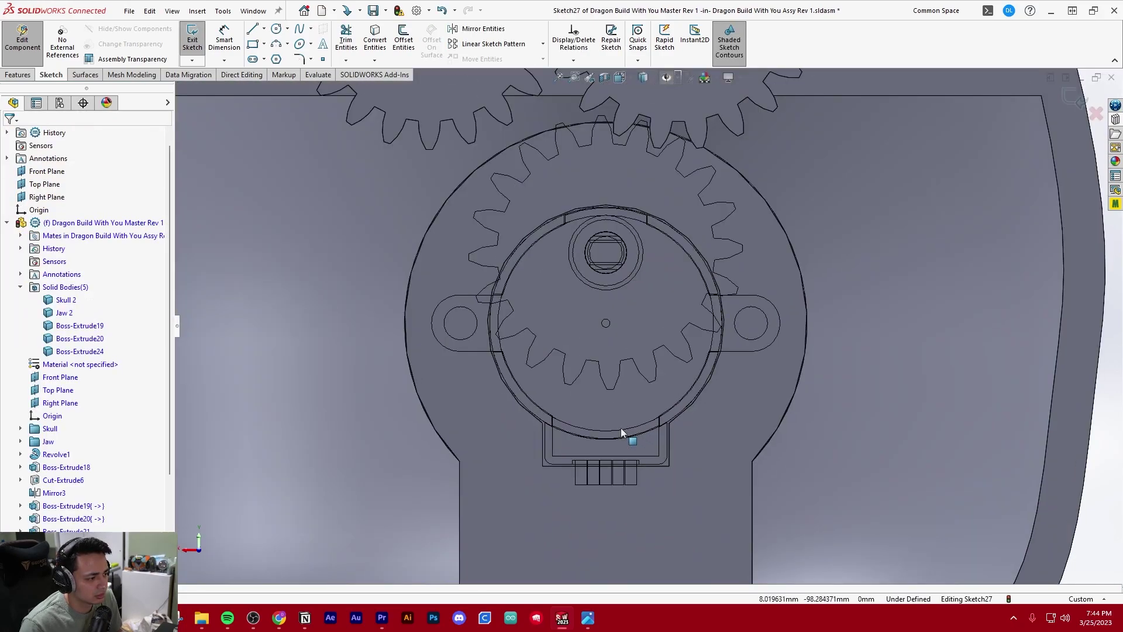
{"action": "scroll", "coordinate": [629, 413], "scroll_direction": "up", "scroll_amount": 7}
{"action": "scroll", "coordinate": [642, 342], "scroll_direction": "down", "scroll_amount": 4}
{"action": "scroll", "coordinate": [643, 345], "scroll_direction": "down", "scroll_amount": 2}
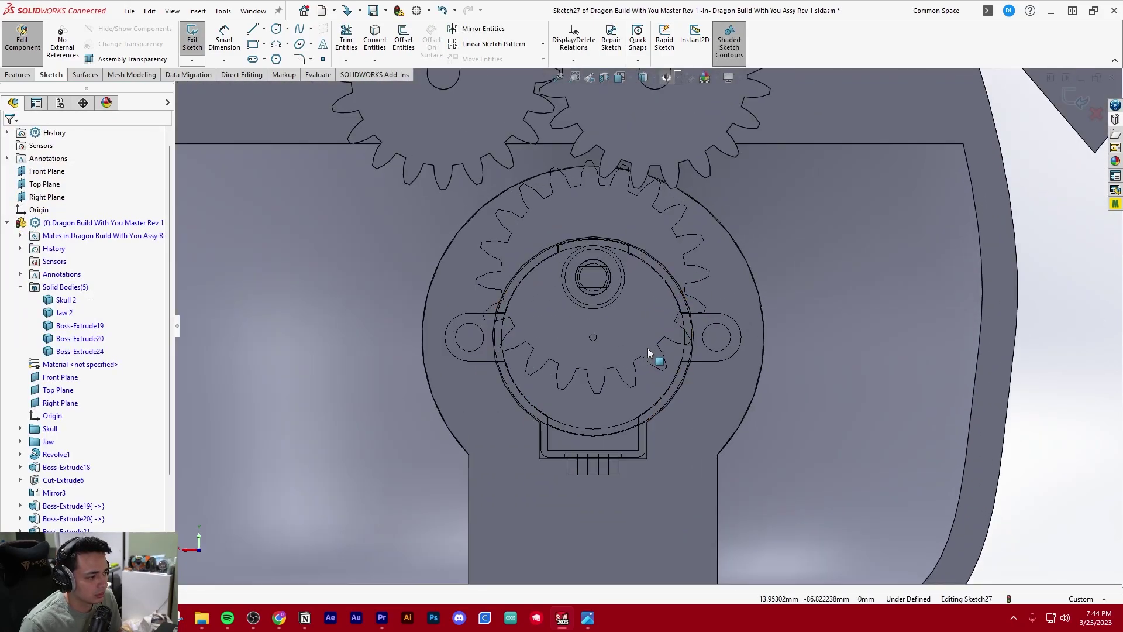
{"action": "left_click", "coordinate": [378, 39]}
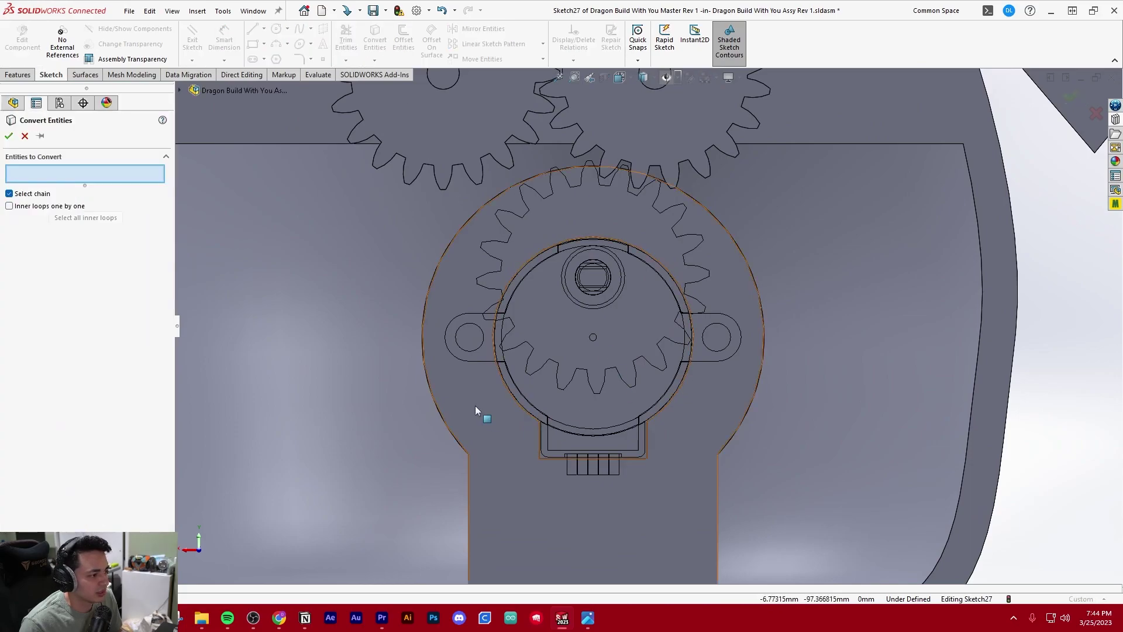
{"action": "left_click", "coordinate": [427, 371]}
{"action": "key", "text": "Return"}
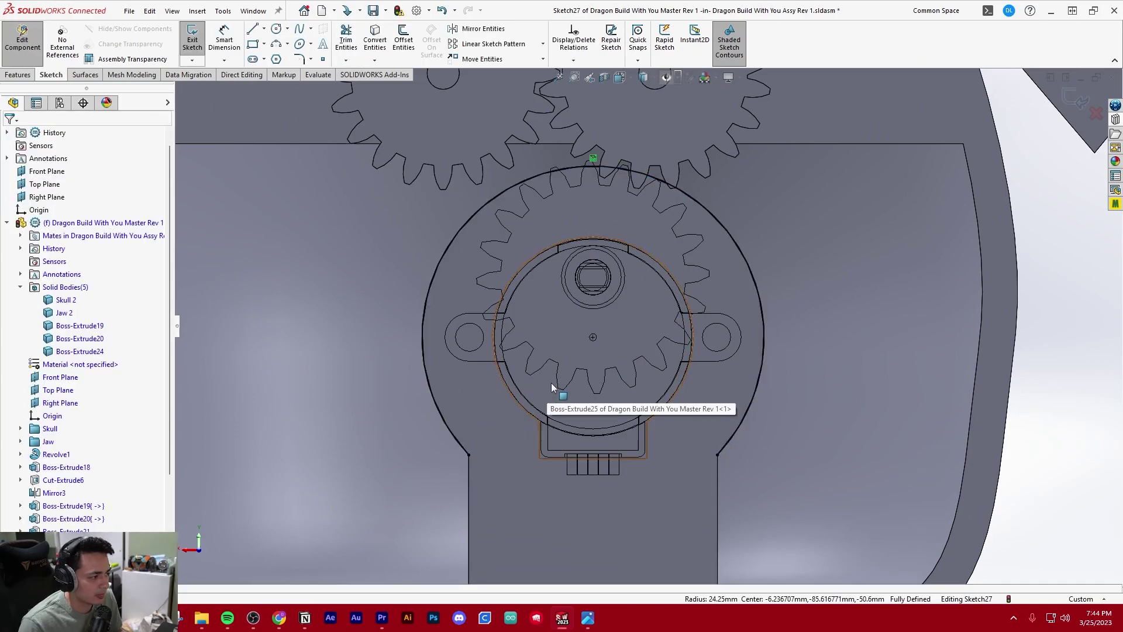
{"action": "key", "text": "Return"}
{"action": "left_click", "coordinate": [511, 392]}
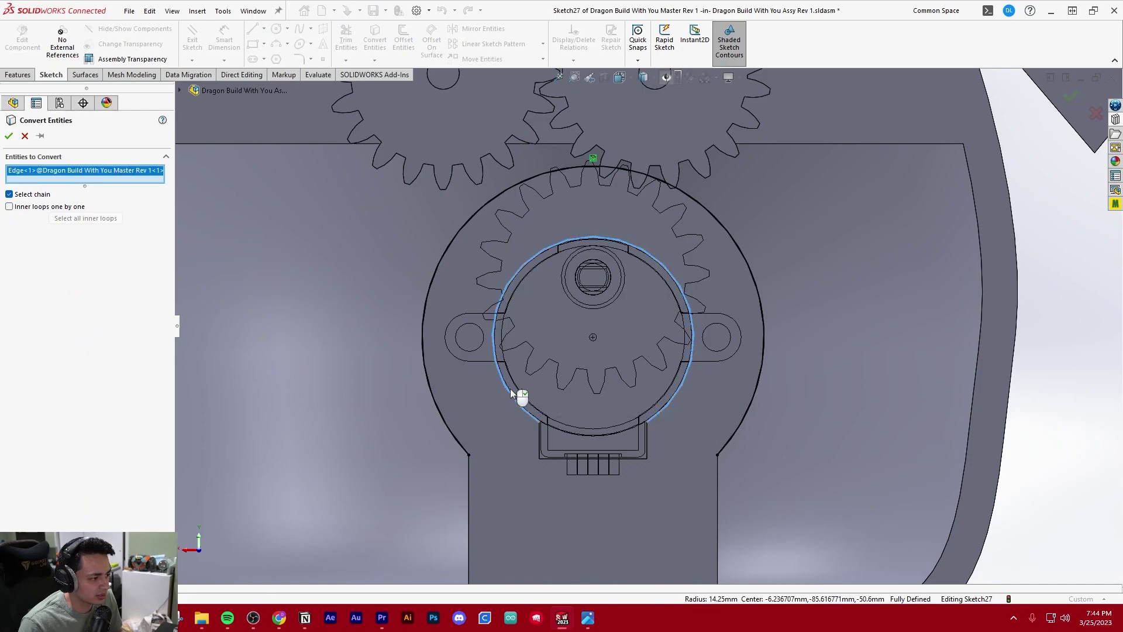
{"action": "key", "text": "Return"}
- Sketch a horizontal line about 65 mm long across the support, just below the motor's mounting ears
{"action": "key", "text": "l"}
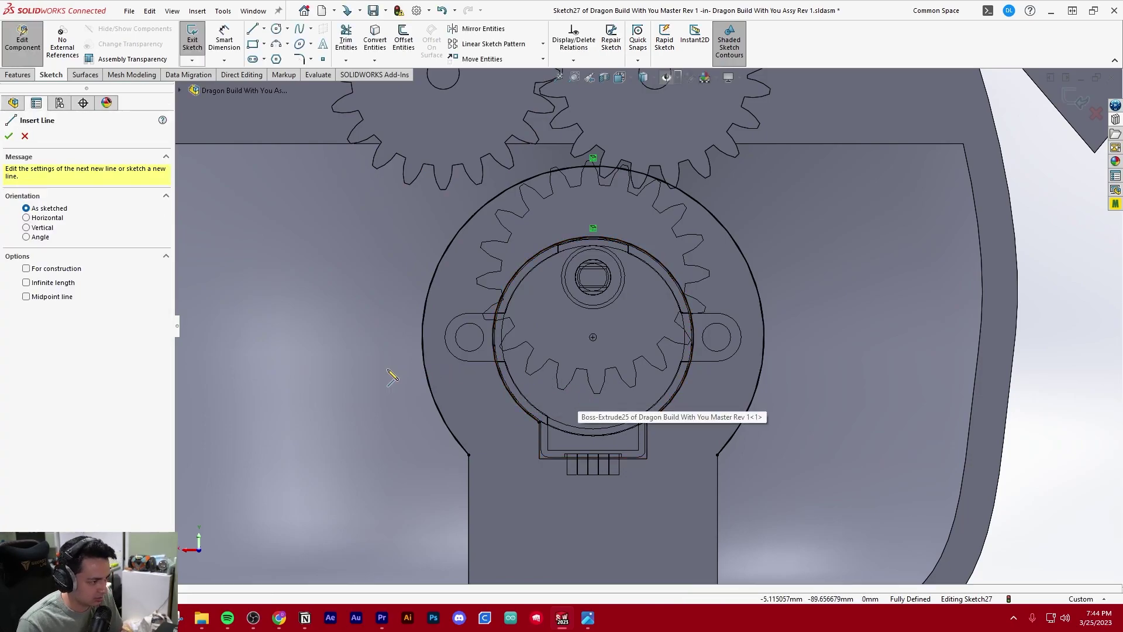
{"action": "left_click", "coordinate": [387, 381]}
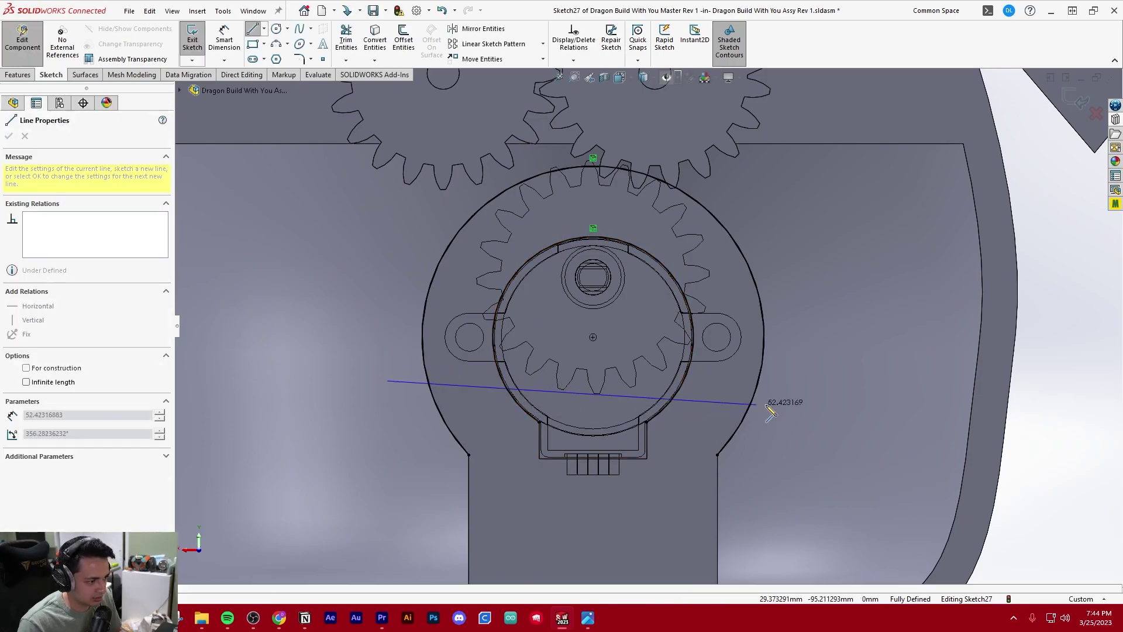
{"action": "left_click", "coordinate": [849, 380]}
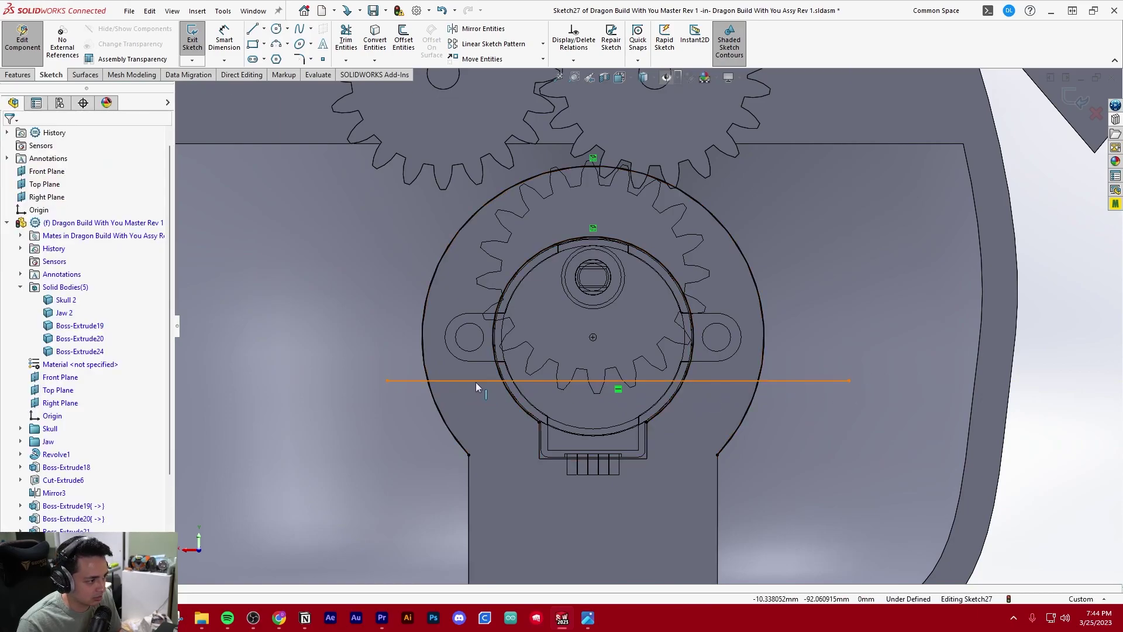
{"action": "mouse_move", "coordinate": [475, 381]}
{"action": "left_mouse_down"}
{"action": "mouse_move", "coordinate": [475, 410]}
{"action": "mouse_move", "coordinate": [472, 385]}
{"action": "left_mouse_up"}
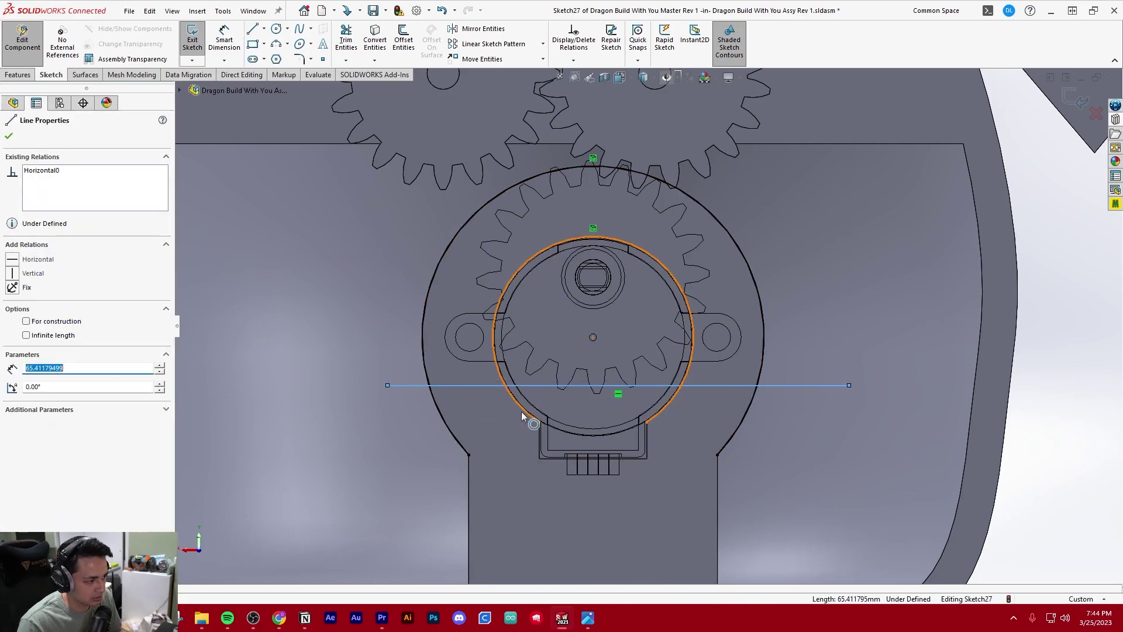
{"action": "key", "text": "Escape"}
- Trim the line's outer ends and middle and the arc portions below it, leaving a closed C-shaped profile around the pocket
{"action": "key", "text": "t"}
{"action": "left_click", "coordinate": [395, 386]}
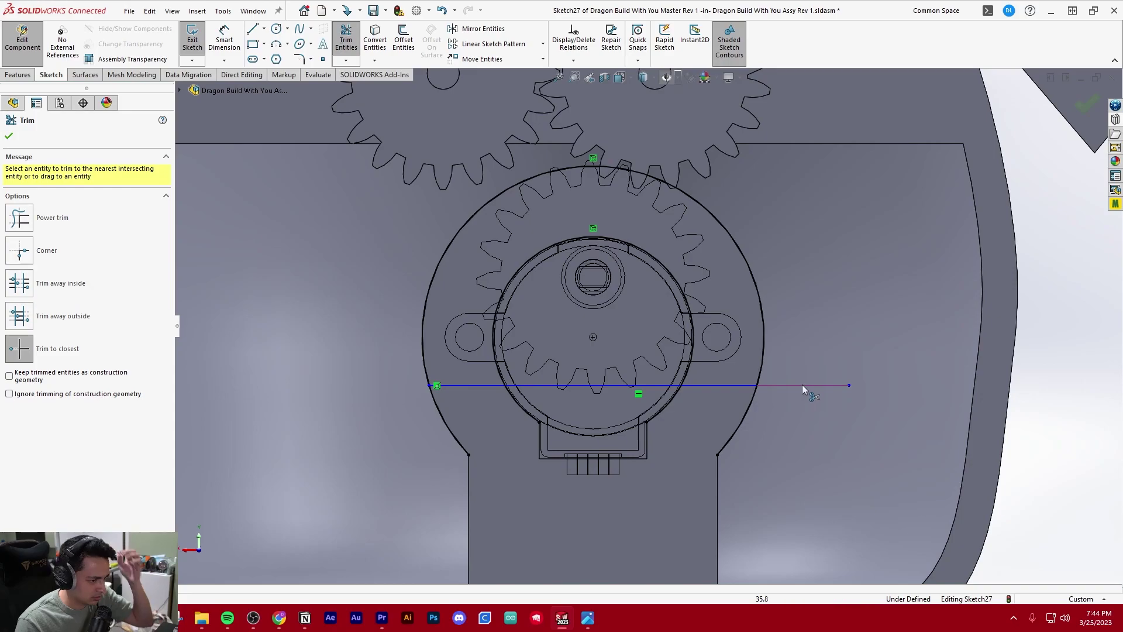
{"action": "left_click", "coordinate": [543, 387]}
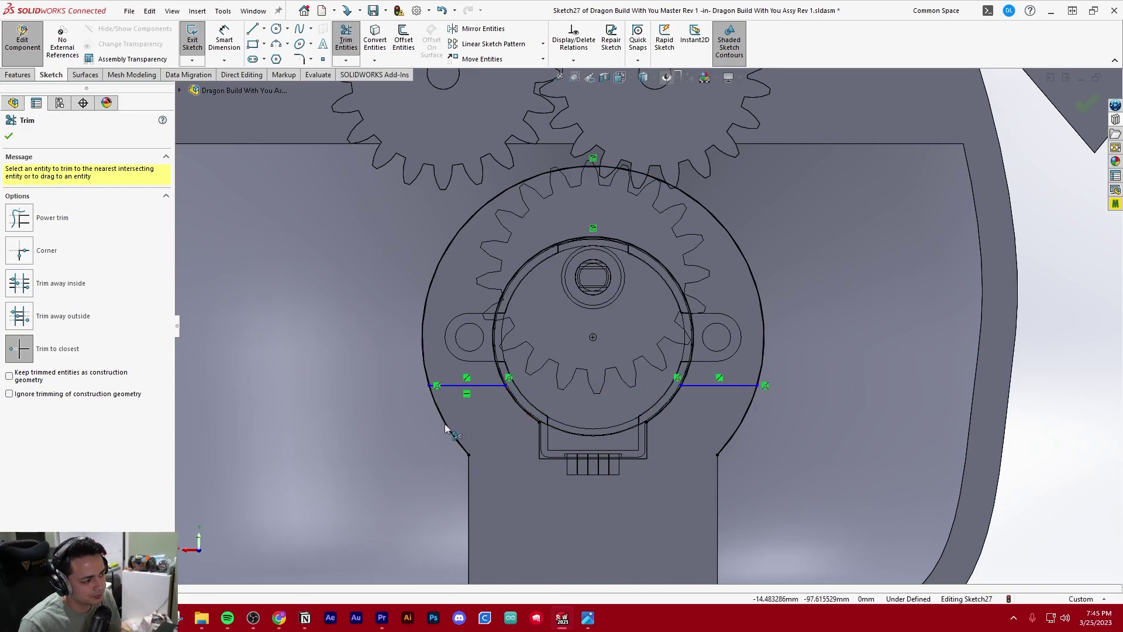
{"action": "left_click_drag", "start_coordinate": [444, 428], "coordinate": [536, 425]}
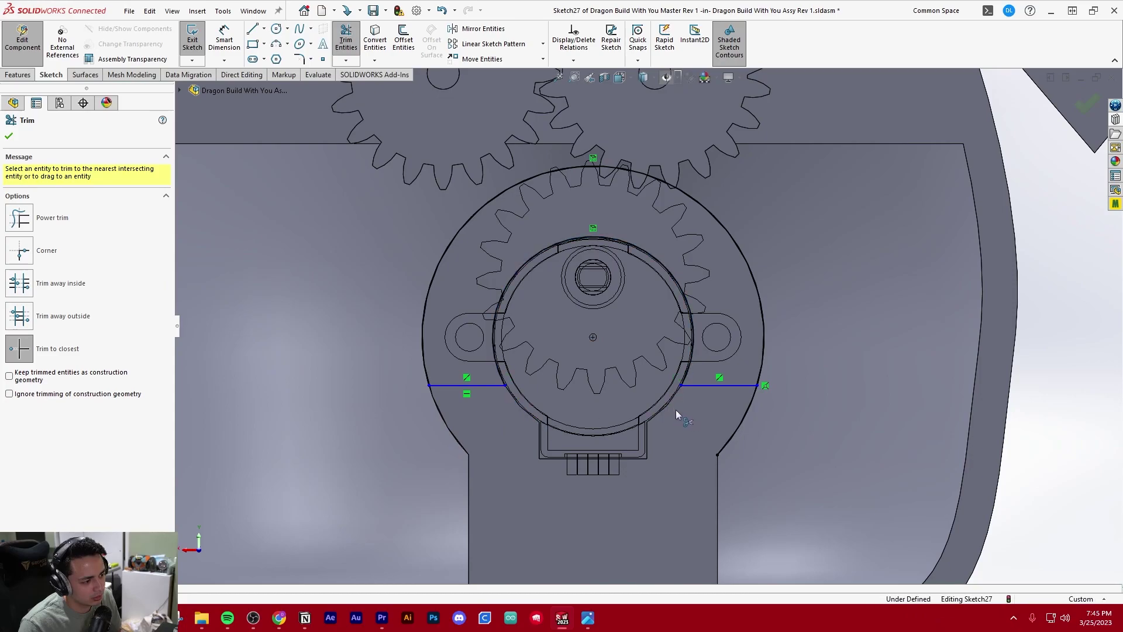
{"action": "left_click", "coordinate": [741, 426]}
{"action": "key", "text": "Escape"}
- Section the model along the Right Plane, inspect the sketched profile around the motor pocket, and remove the section
{"action": "scroll", "coordinate": [633, 455], "scroll_direction": "up", "scroll_amount": 4}
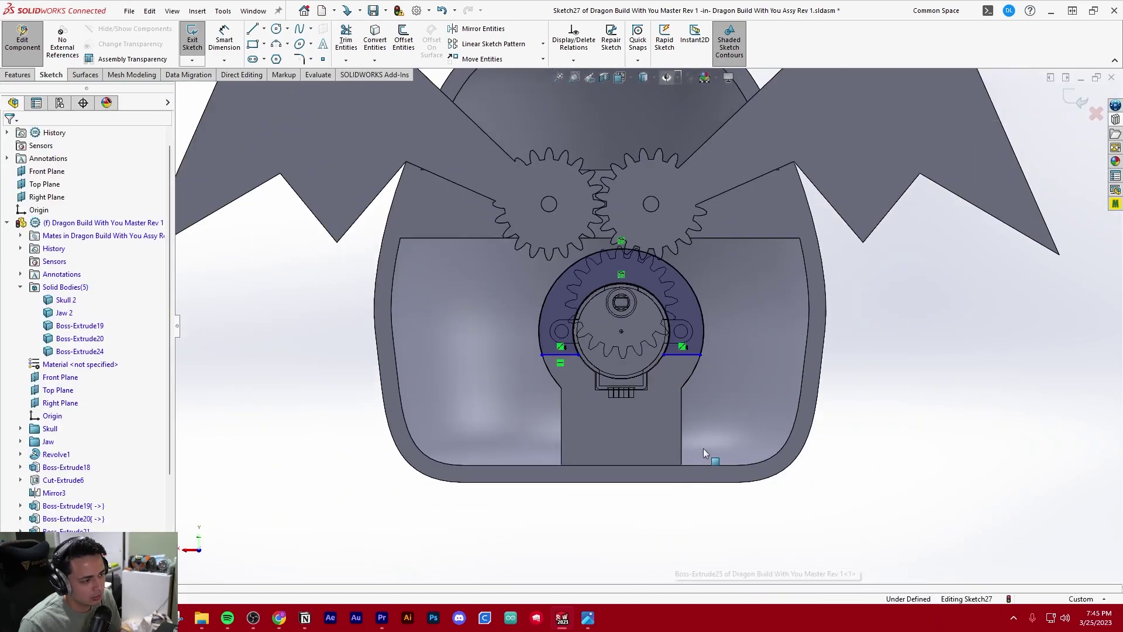
{"action": "mouse_move", "coordinate": [635, 478]}
{"action": "middle_mouse_down"}
{"action": "mouse_move", "coordinate": [641, 501]}
{"action": "mouse_move", "coordinate": [669, 427]}
{"action": "mouse_move", "coordinate": [643, 374]}
{"action": "mouse_move", "coordinate": [637, 315]}
{"action": "middle_mouse_up"}
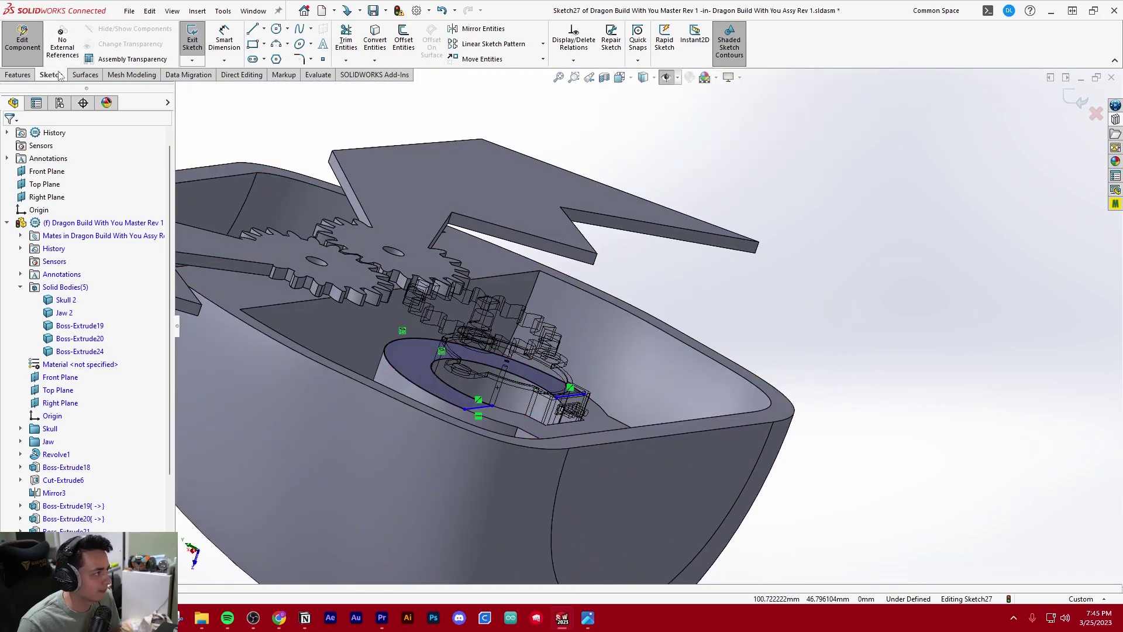
{"action": "left_click", "coordinate": [17, 74]}
{"action": "scroll", "coordinate": [610, 103], "scroll_direction": "up", "scroll_amount": 2}
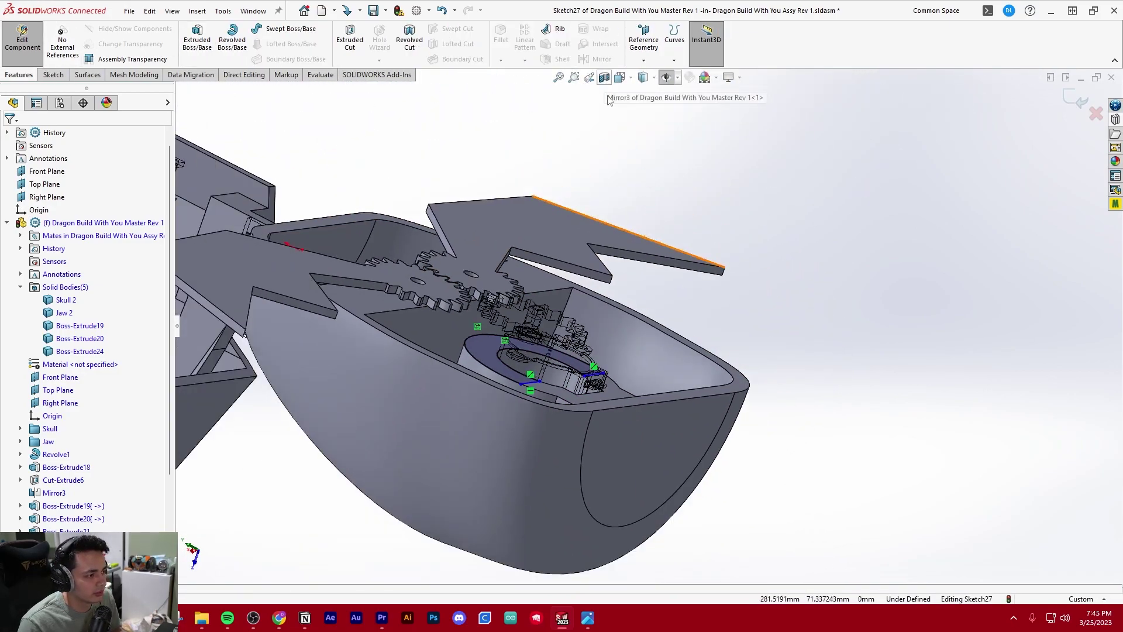
{"action": "left_click", "coordinate": [604, 77]}
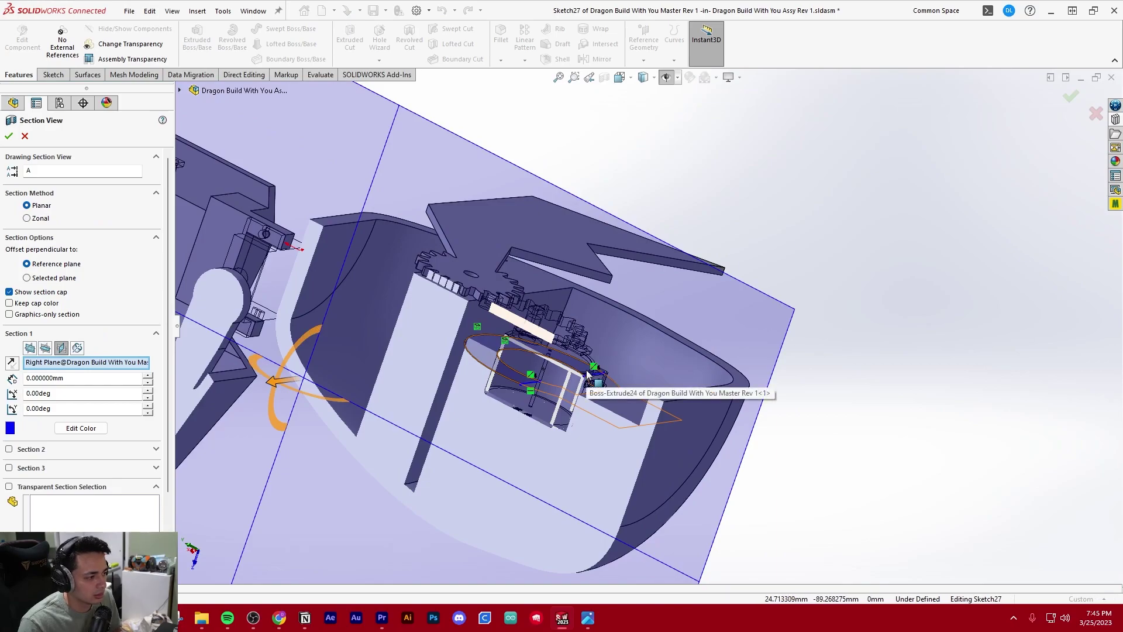
{"action": "key", "text": "Return"}
{"action": "scroll", "coordinate": [588, 373], "scroll_direction": "down", "scroll_amount": 2}
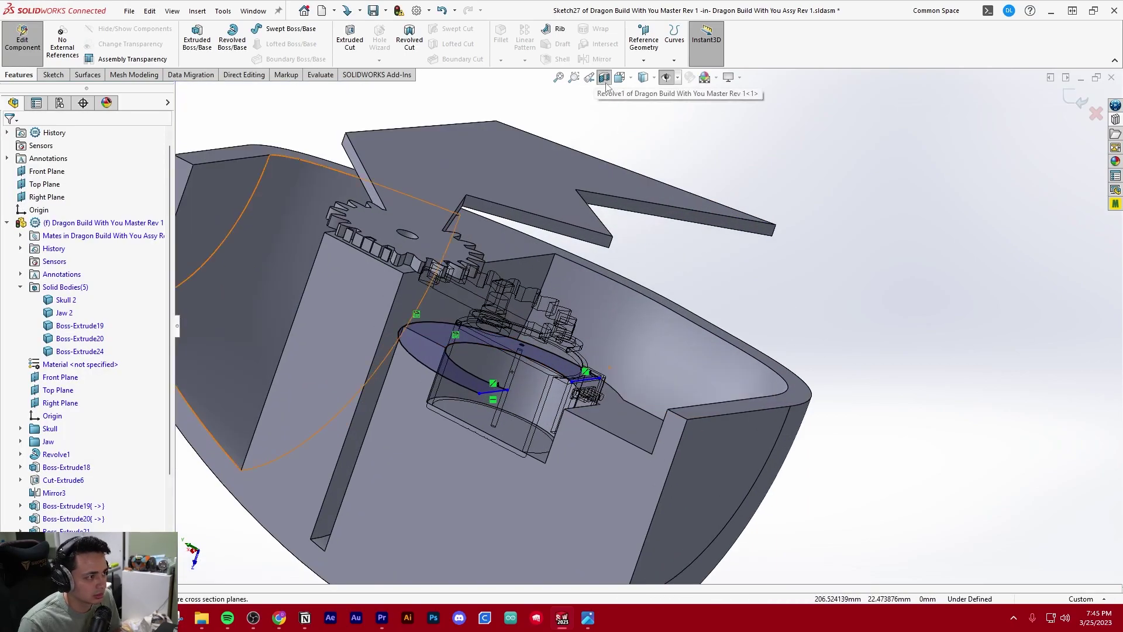
{"action": "left_click", "coordinate": [603, 77]}
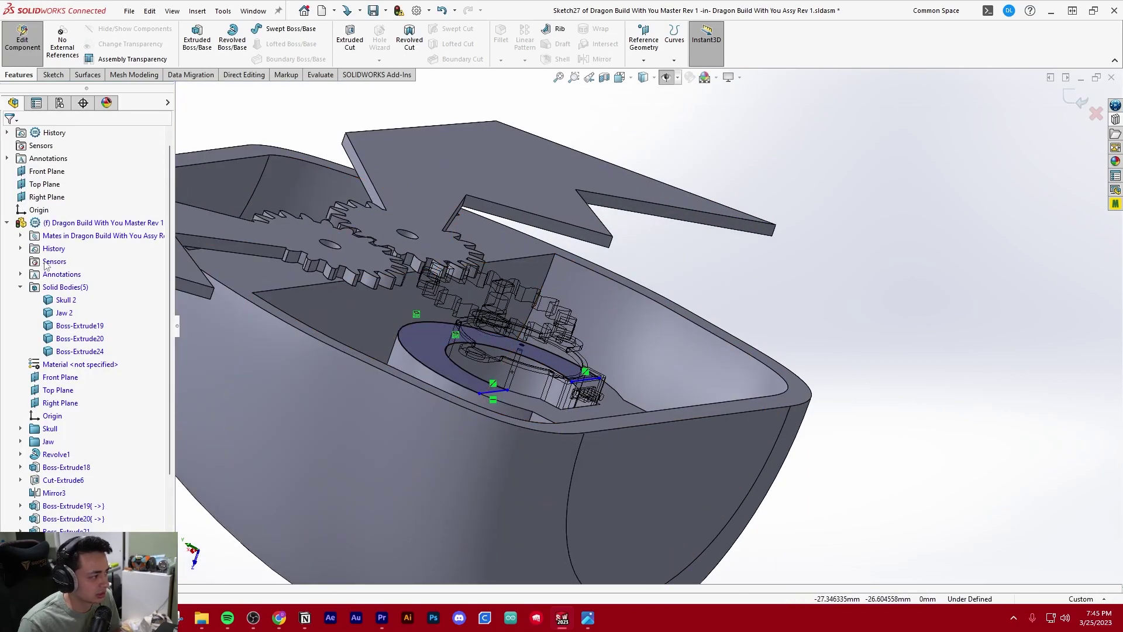
- Try to hide the dragon's body shell while sketching, and leave the sketch and in-context editing
{"action": "left_click", "coordinate": [66, 341]}
{"action": "left_click", "coordinate": [62, 352]}
{"action": "right_click", "coordinate": [64, 352]}
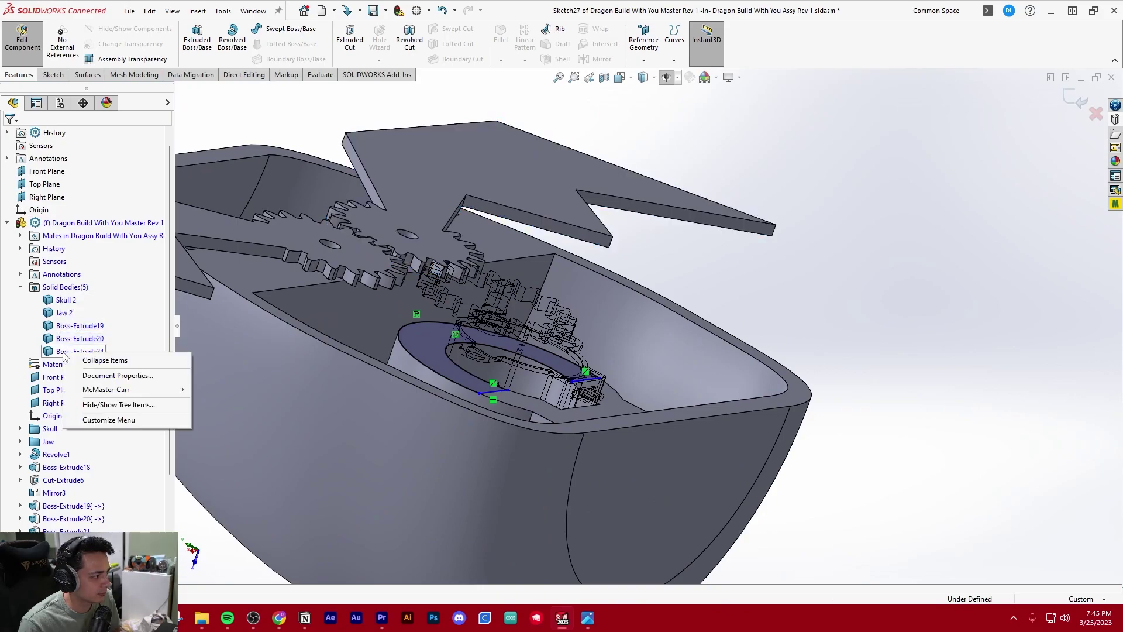
{"action": "left_click", "coordinate": [59, 350]}
{"action": "left_click", "coordinate": [54, 326]}
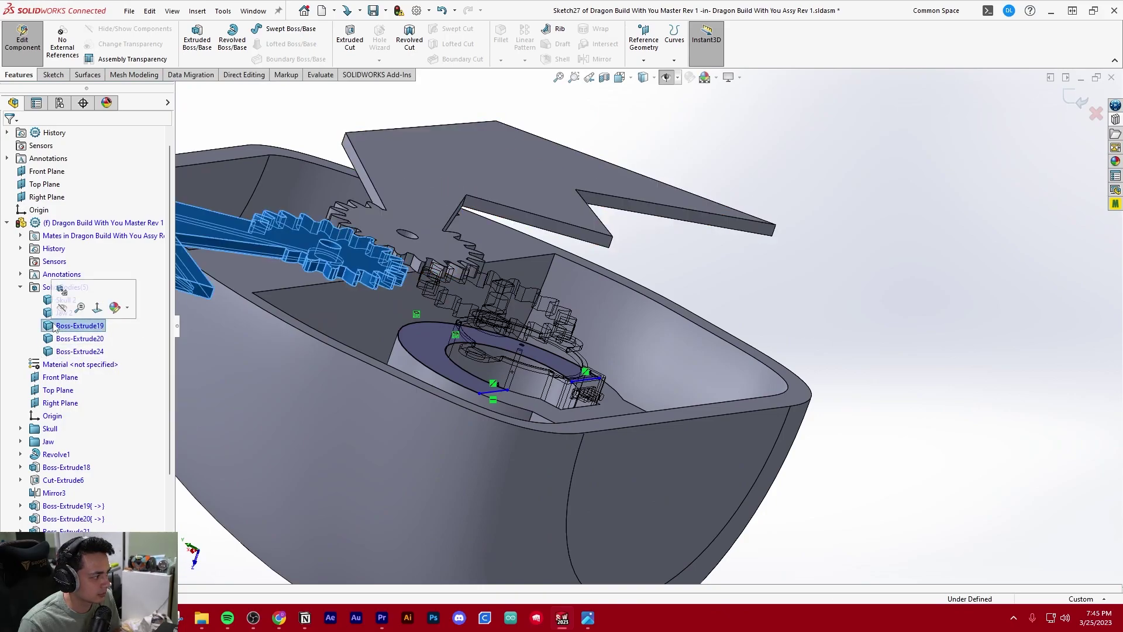
{"action": "scroll", "coordinate": [647, 325], "scroll_direction": "up", "scroll_amount": 5}
{"action": "left_click", "coordinate": [872, 357]}
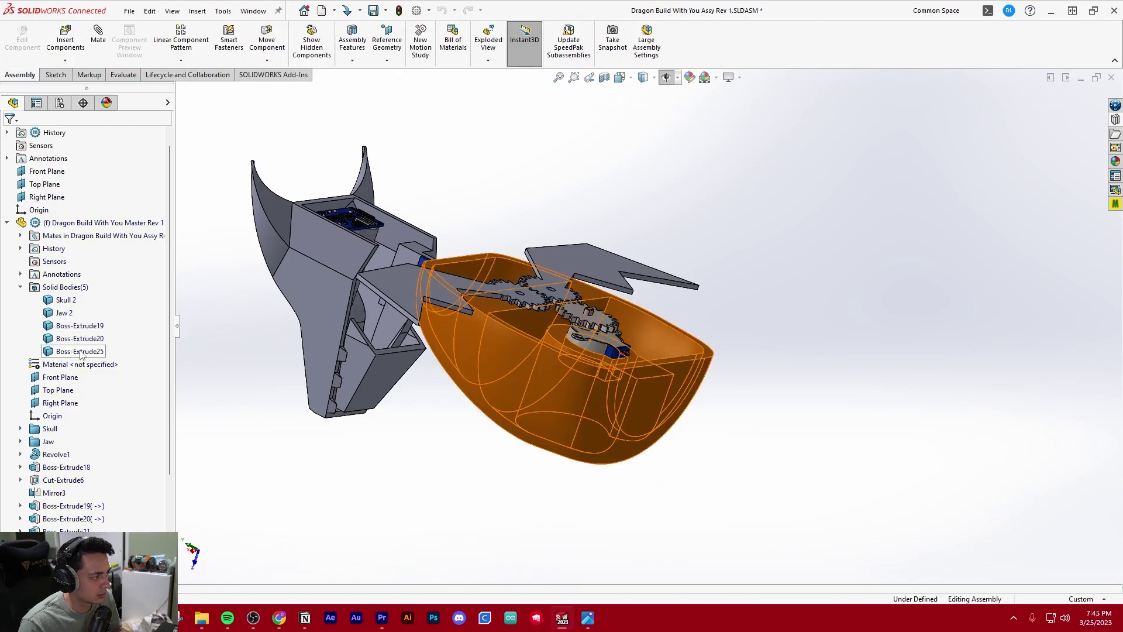
- Hide the dragon's body shell Boss-Extrude25 and resume in-context editing of the master part
{"action": "left_click", "coordinate": [78, 353]}
{"action": "left_click", "coordinate": [90, 333]}
{"action": "left_click", "coordinate": [304, 443]}
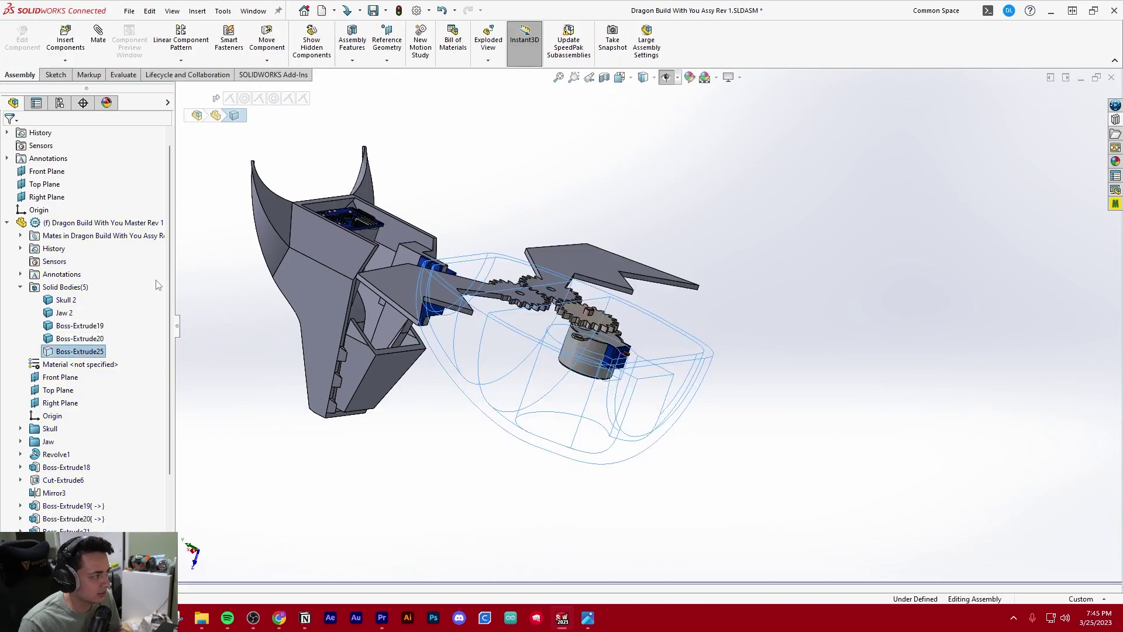
{"action": "left_click", "coordinate": [99, 222]}
{"action": "left_click", "coordinate": [34, 48]}
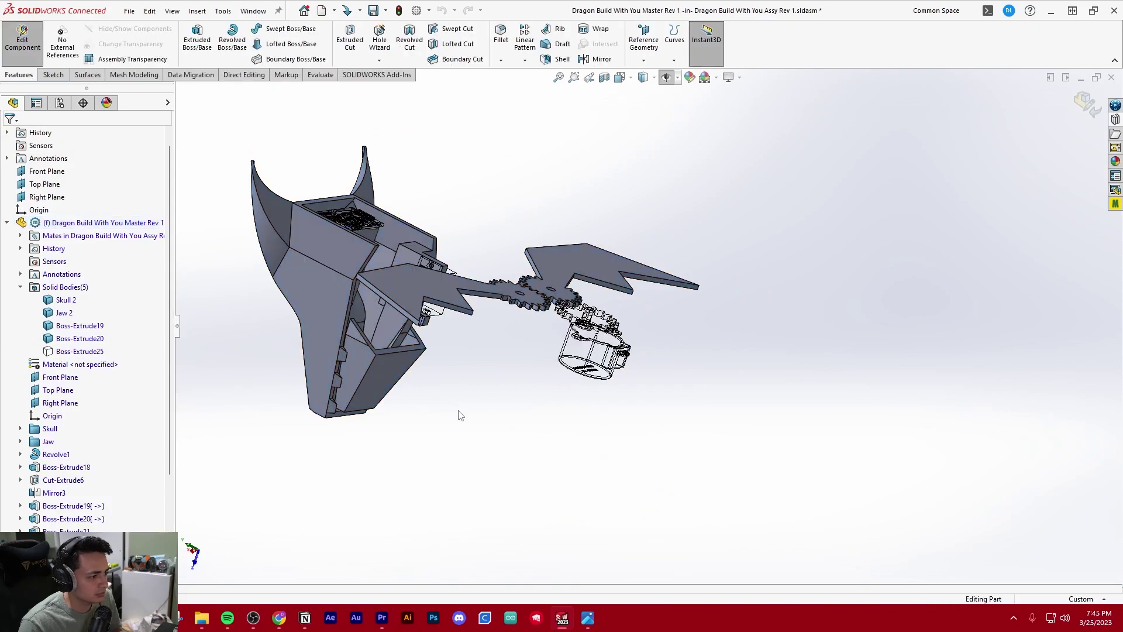
- Extrude the C-shaped profile Up To Surface, ending on the face of the stepper motor's mounting ear, with Merge result on
{"action": "scroll", "coordinate": [605, 346], "scroll_direction": "down", "scroll_amount": 5}
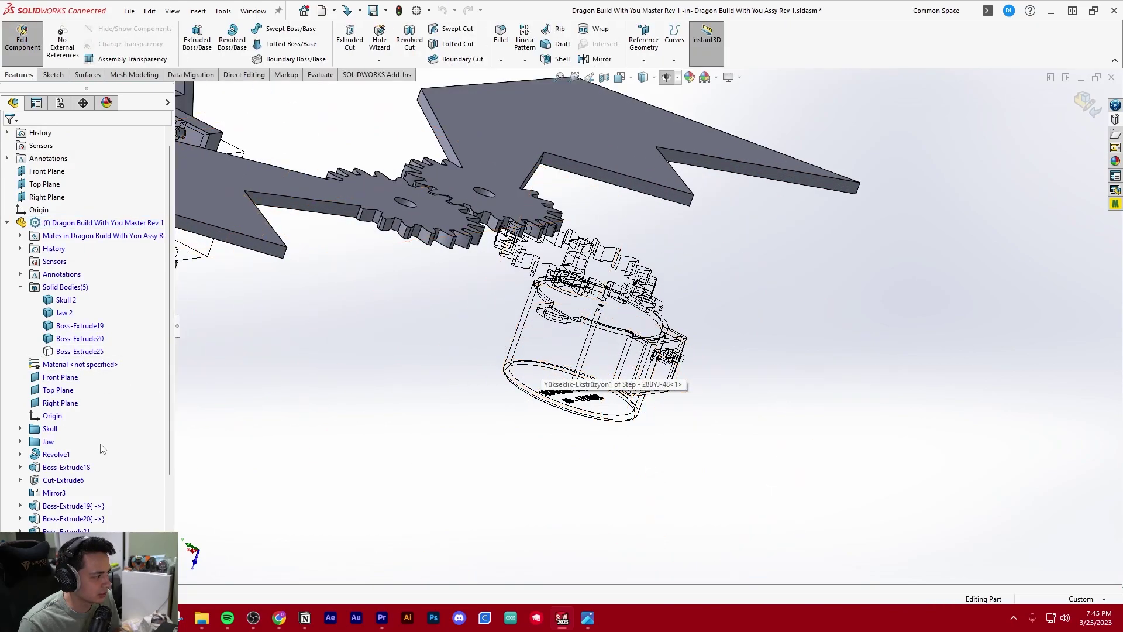
{"action": "scroll", "coordinate": [82, 409], "scroll_direction": "down", "scroll_amount": 3}
{"action": "left_click", "coordinate": [64, 454]}
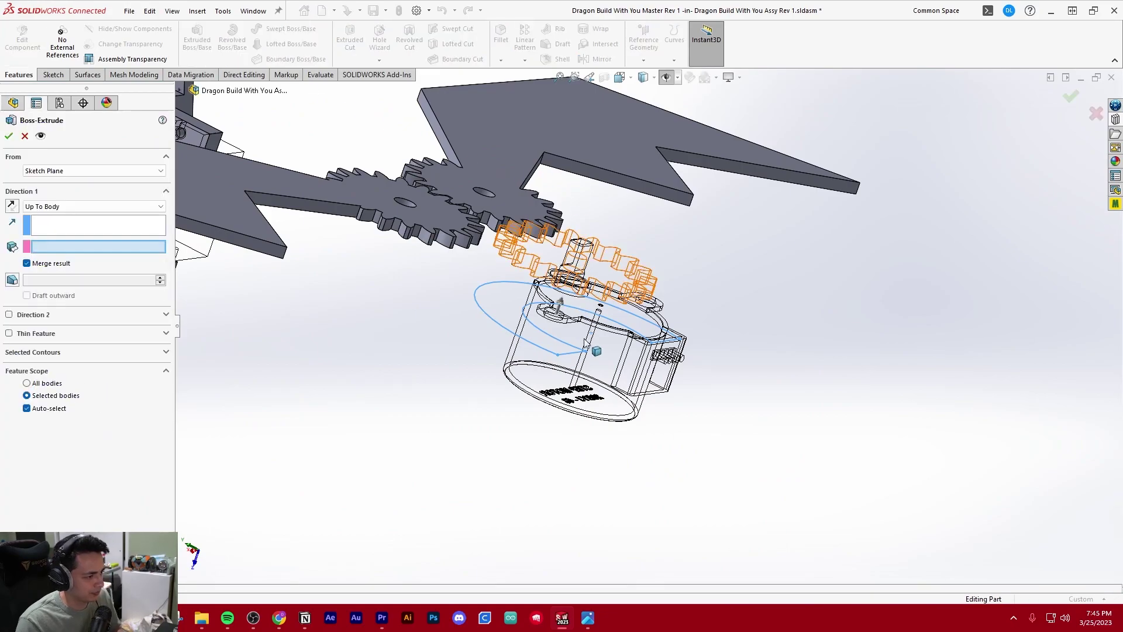
{"action": "scroll", "coordinate": [579, 270], "scroll_direction": "down", "scroll_amount": 3}
{"action": "left_click", "coordinate": [121, 206]}
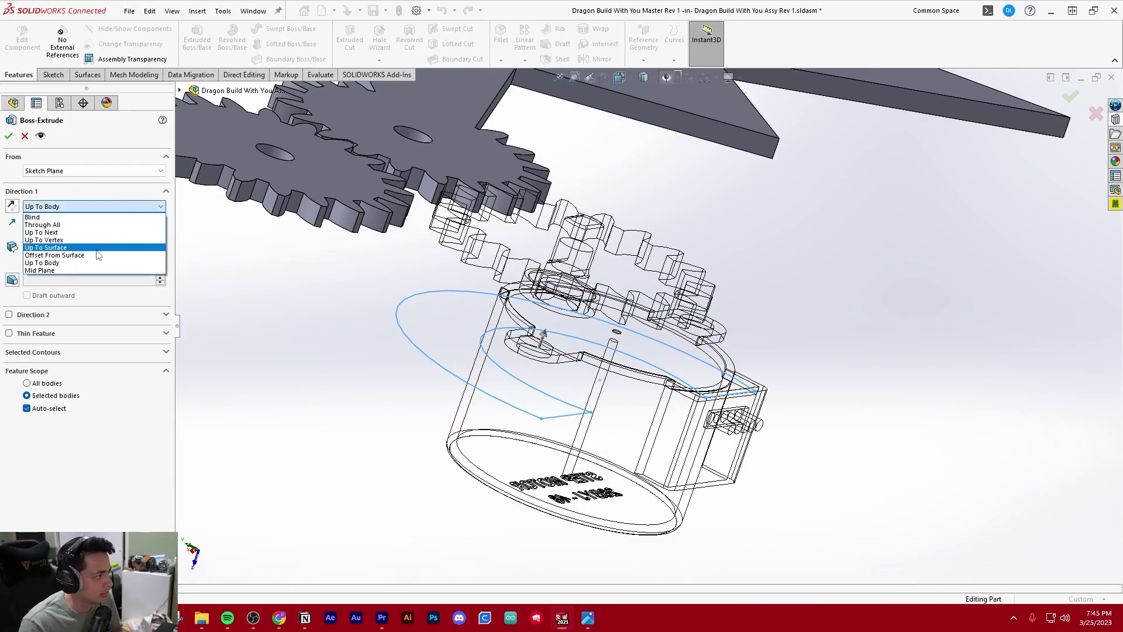
{"action": "left_click", "coordinate": [46, 227]}
{"action": "middle_click_drag", "start_coordinate": [555, 292], "coordinate": [594, 245]}
{"action": "scroll", "coordinate": [567, 373], "scroll_direction": "down", "scroll_amount": 3}
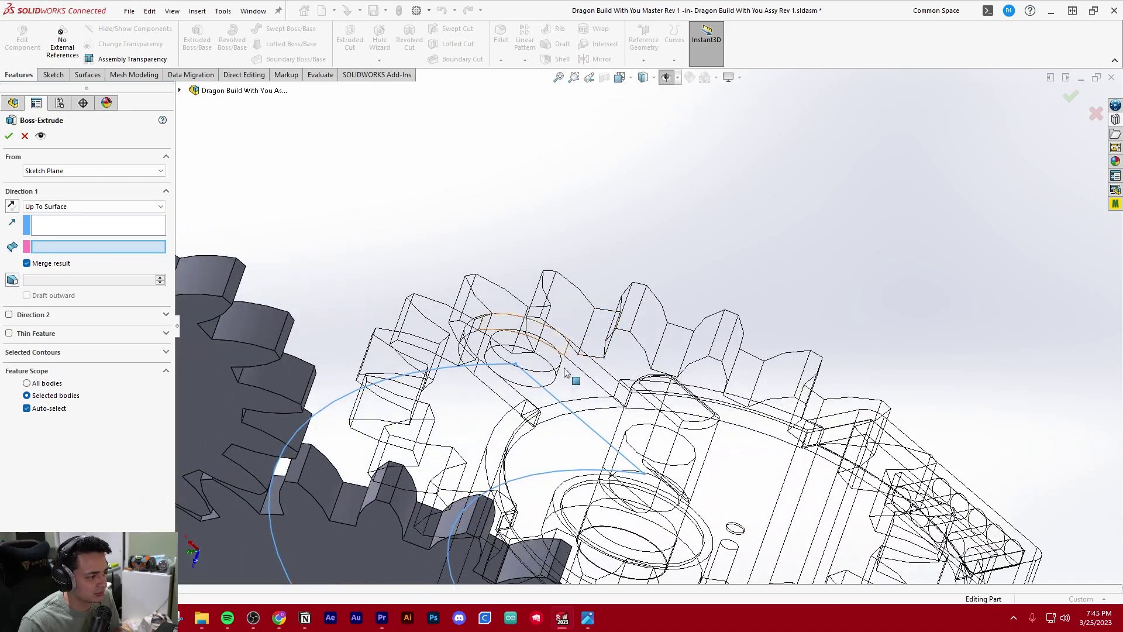
{"action": "left_click", "coordinate": [574, 385]}
{"action": "scroll", "coordinate": [673, 307], "scroll_direction": "up", "scroll_amount": 5}
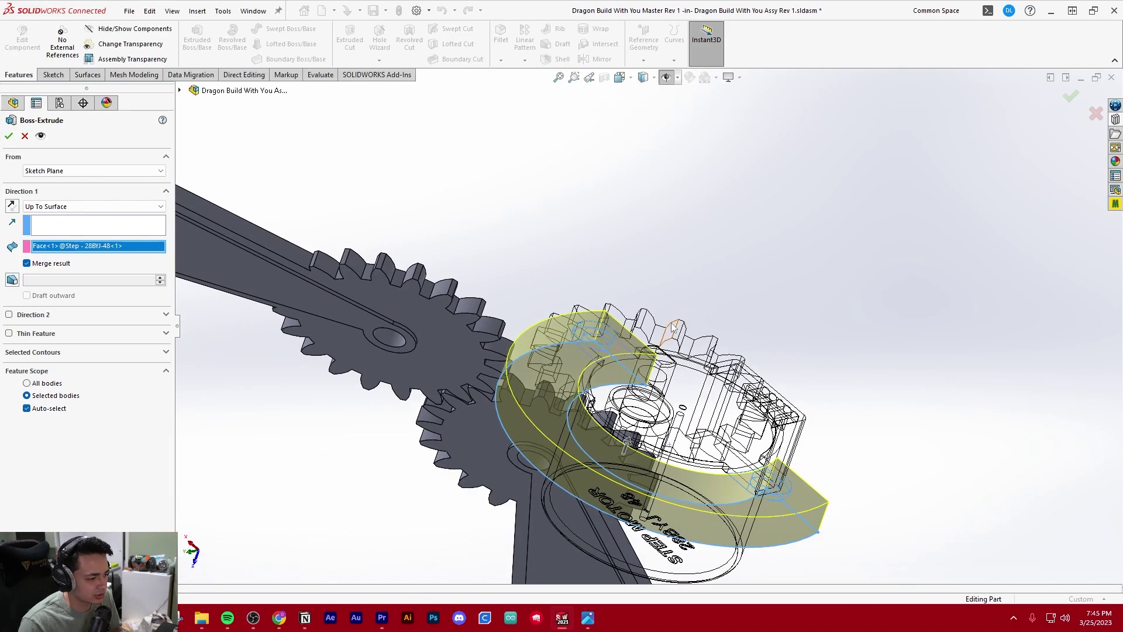
{"action": "middle_click_drag", "start_coordinate": [677, 319], "coordinate": [641, 446]}
{"action": "scroll", "coordinate": [641, 446], "scroll_direction": "down", "scroll_amount": 2}
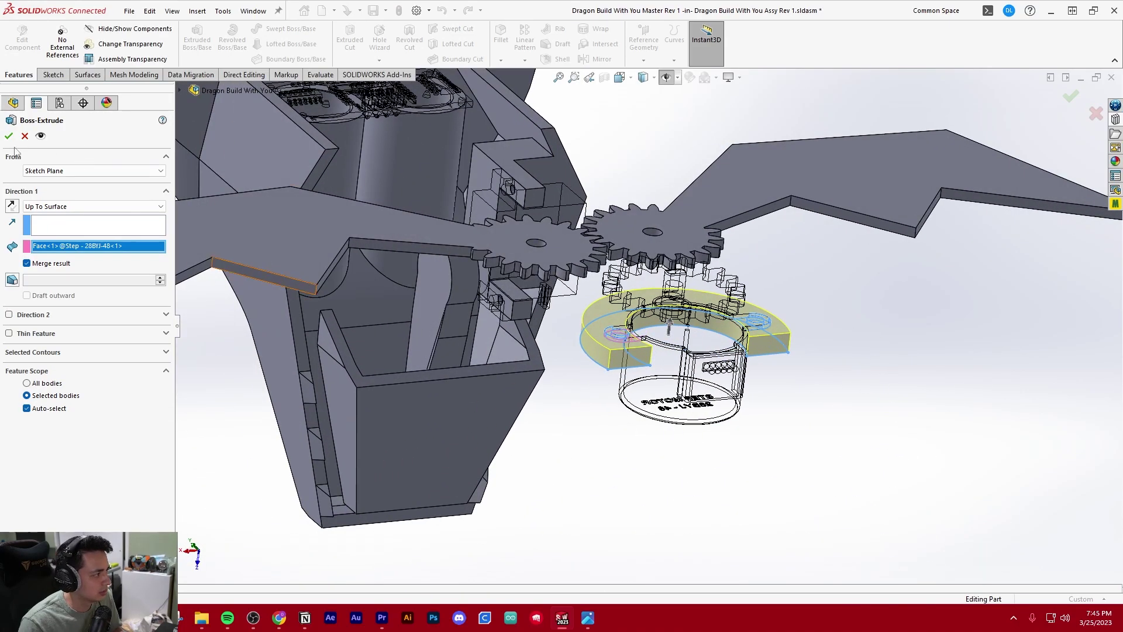
{"action": "key", "text": "Return"}
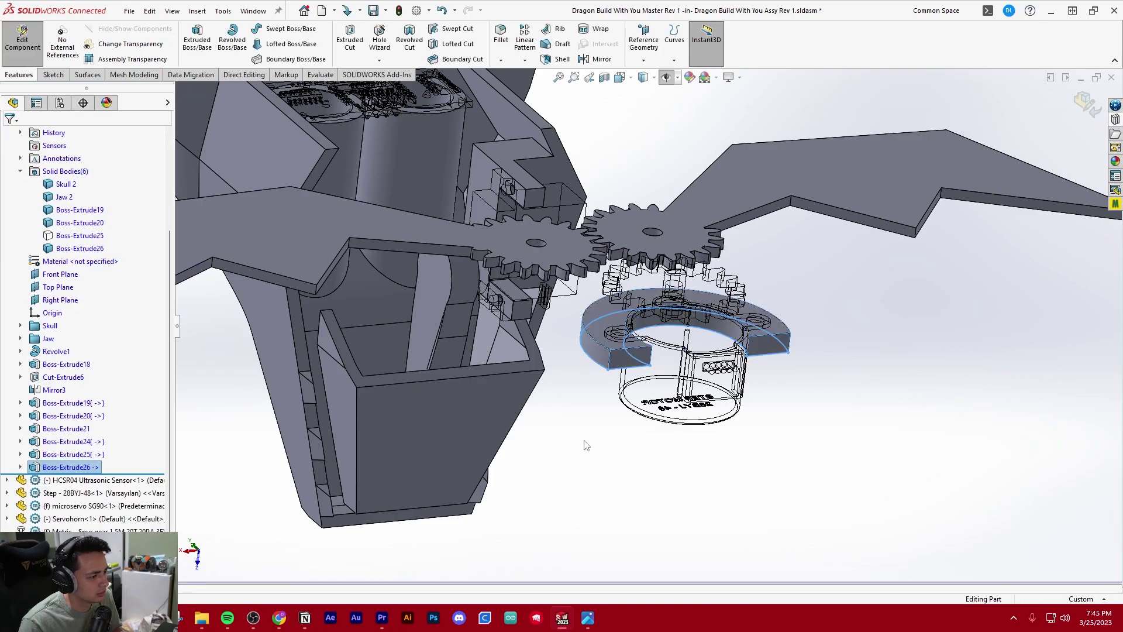
- Show the hidden dragon body shell Boss-Extrude25 again
{"action": "left_click", "coordinate": [80, 364]}
{"action": "left_click", "coordinate": [90, 345]}
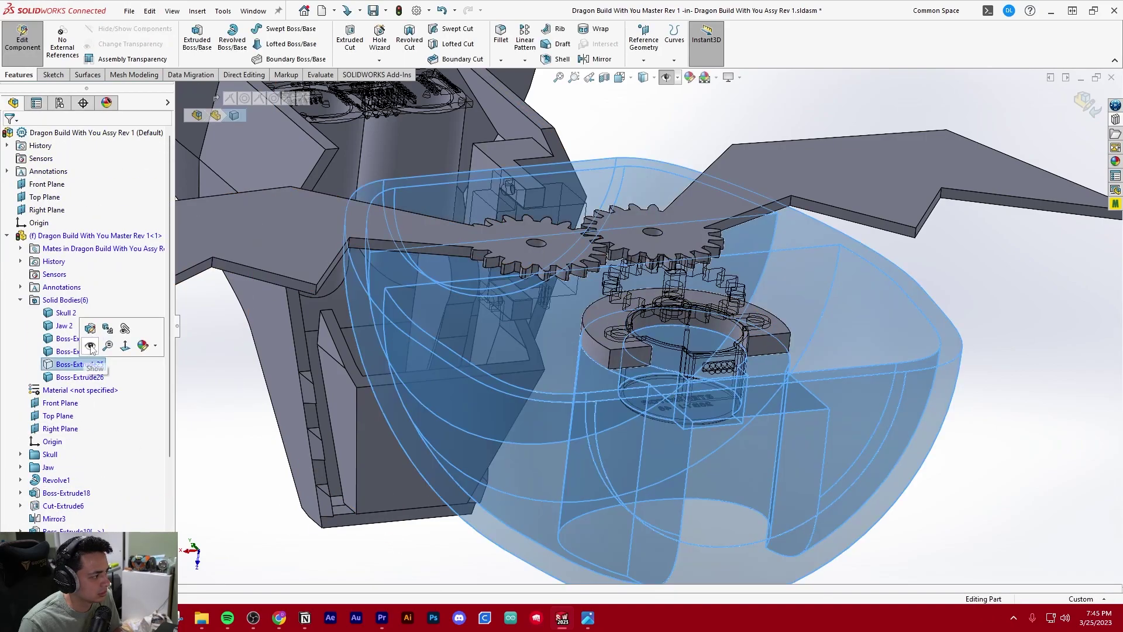
{"action": "left_click", "coordinate": [433, 518]}
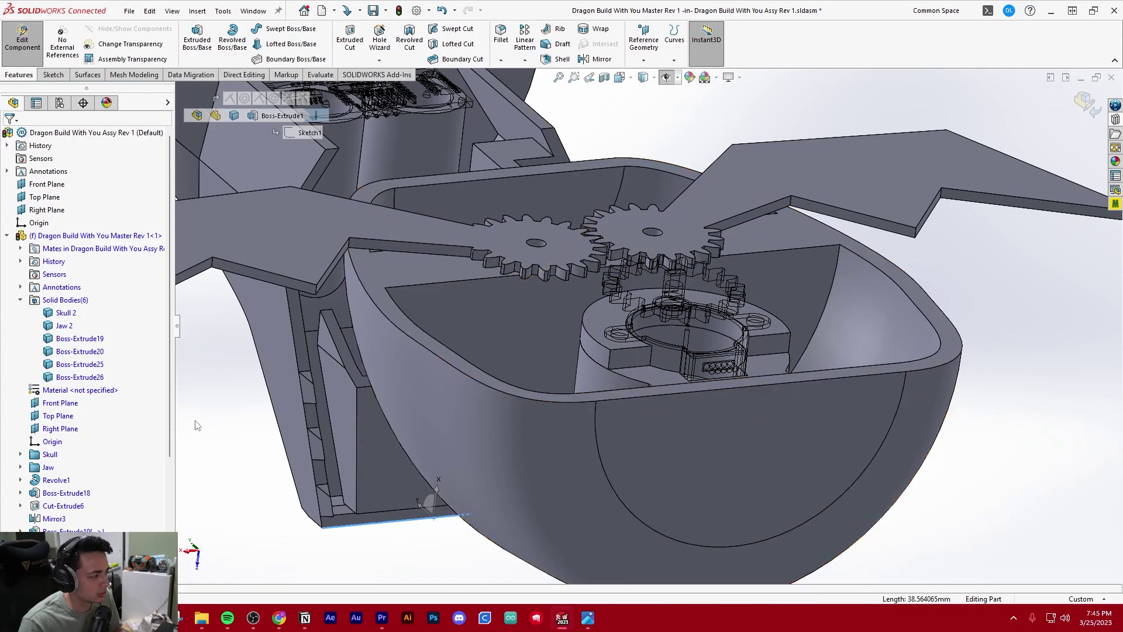
- Edit Boss-Extrude26 to merge its result, with the feature scope limited to the dragon's body shell Boss-Extrude25 instead of auto-selected bodies
{"action": "scroll", "coordinate": [33, 359], "scroll_direction": "down", "scroll_amount": 4}
{"action": "middle_click_drag", "start_coordinate": [575, 402], "coordinate": [549, 339]}
{"action": "scroll", "coordinate": [690, 343], "scroll_direction": "up", "scroll_amount": 3}
{"action": "scroll", "coordinate": [597, 301], "scroll_direction": "down", "scroll_amount": 2}
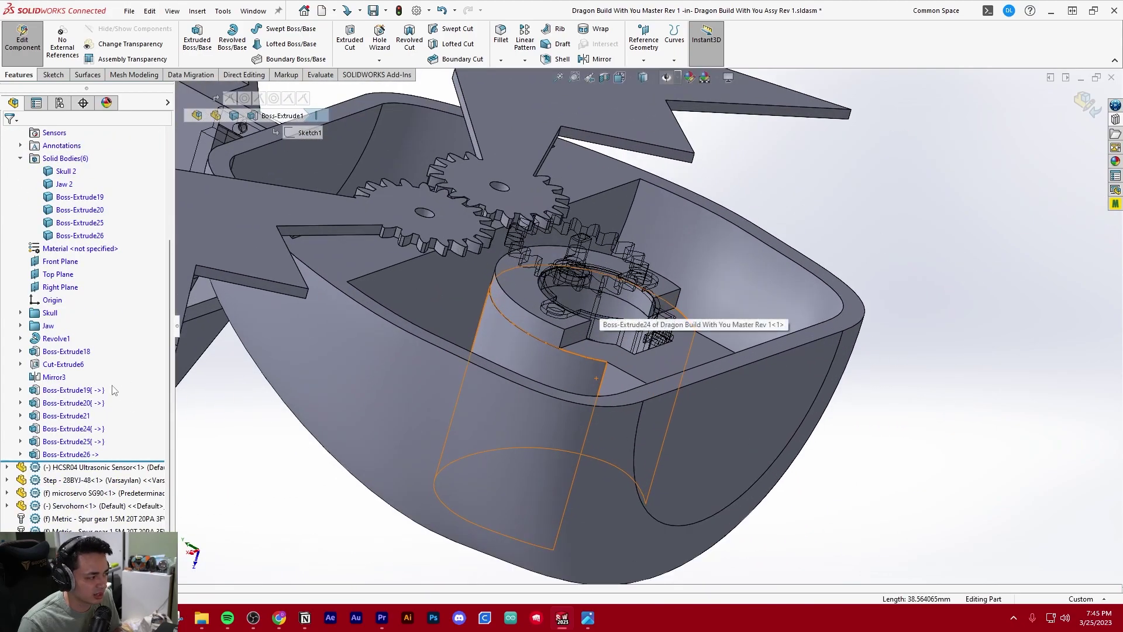
{"action": "left_click", "coordinate": [72, 453]}
{"action": "left_click", "coordinate": [102, 417]}
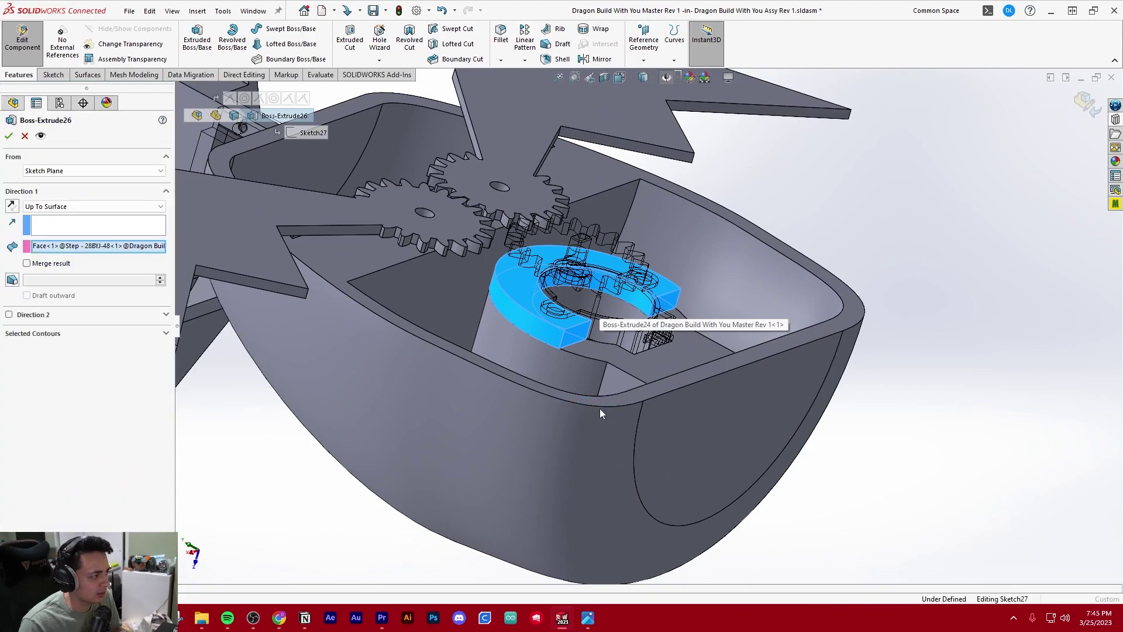
{"action": "left_click", "coordinate": [50, 263]}
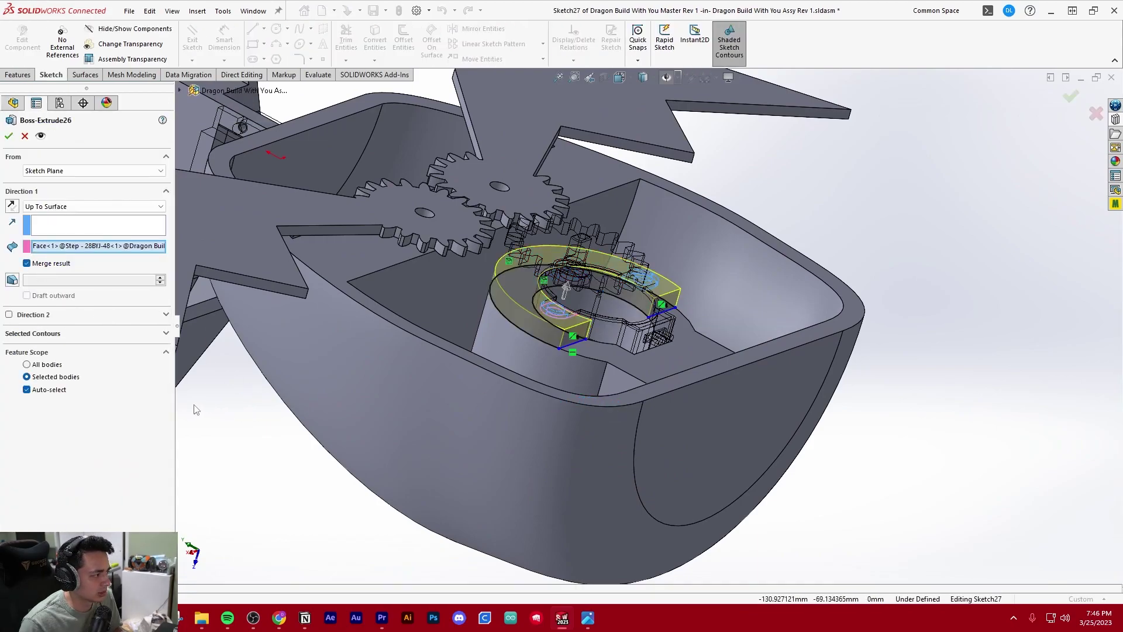
{"action": "left_click", "coordinate": [26, 389]}
{"action": "left_click", "coordinate": [502, 410]}
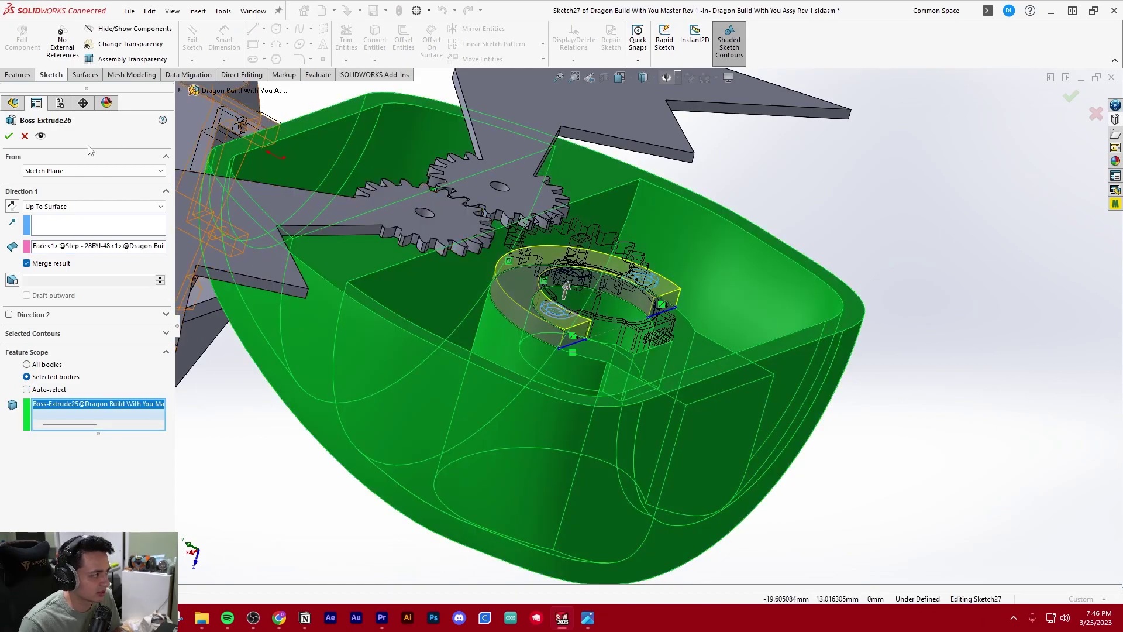
{"action": "left_click", "coordinate": [9, 135]}
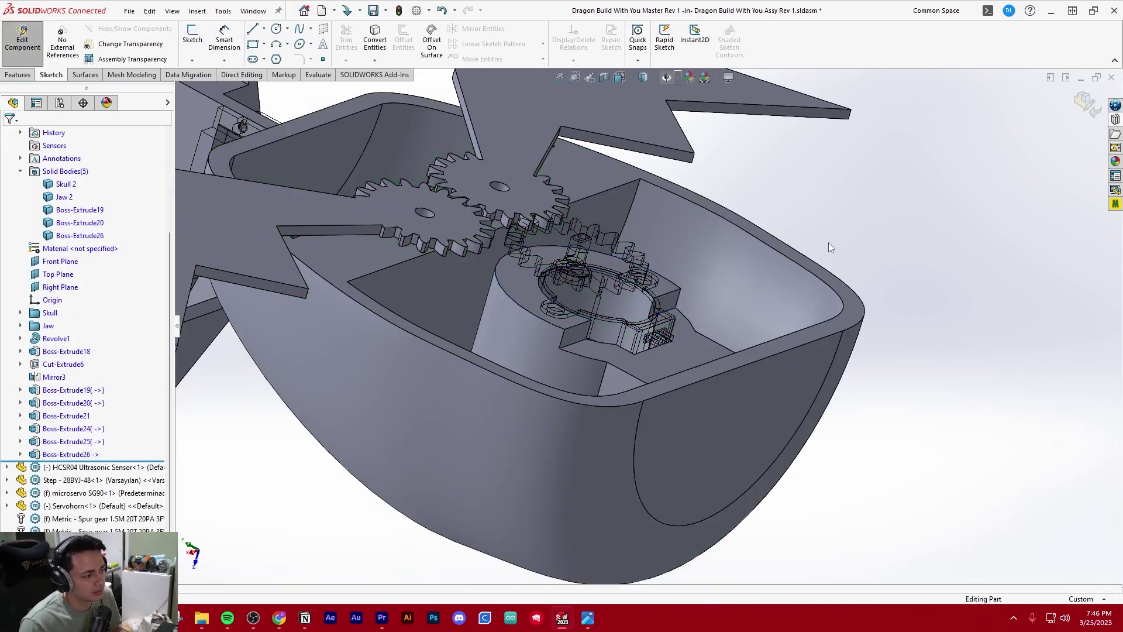
- Examine the merged C-shaped motor support and the stepper motor's fit inside the dragon's body from several angles
{"action": "scroll", "coordinate": [719, 293], "scroll_direction": "up", "scroll_amount": 5}
{"action": "scroll", "coordinate": [647, 303], "scroll_direction": "down", "scroll_amount": 5}
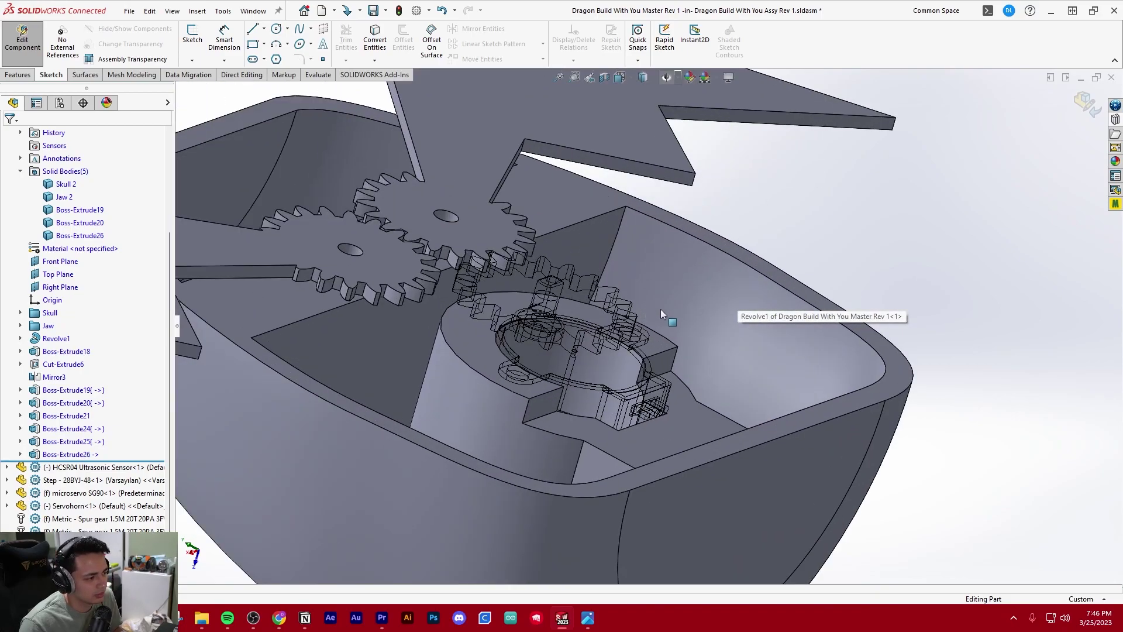
{"action": "middle_click_drag", "start_coordinate": [661, 311], "coordinate": [635, 383]}
{"action": "scroll", "coordinate": [585, 370], "scroll_direction": "up", "scroll_amount": 5}
{"action": "scroll", "coordinate": [585, 369], "scroll_direction": "down", "scroll_amount": 5}
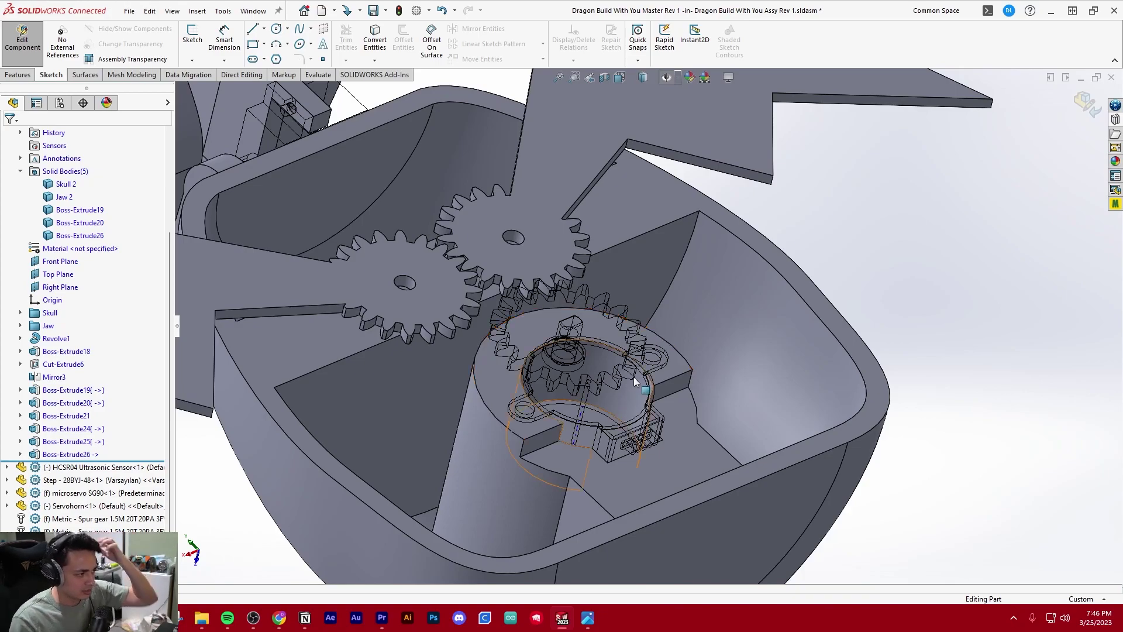
{"action": "scroll", "coordinate": [644, 379], "scroll_direction": "up", "scroll_amount": 3}
{"action": "scroll", "coordinate": [655, 380], "scroll_direction": "down", "scroll_amount": 2}
{"action": "scroll", "coordinate": [539, 261], "scroll_direction": "up", "scroll_amount": 1}
{"action": "scroll", "coordinate": [539, 261], "scroll_direction": "up", "scroll_amount": 2}
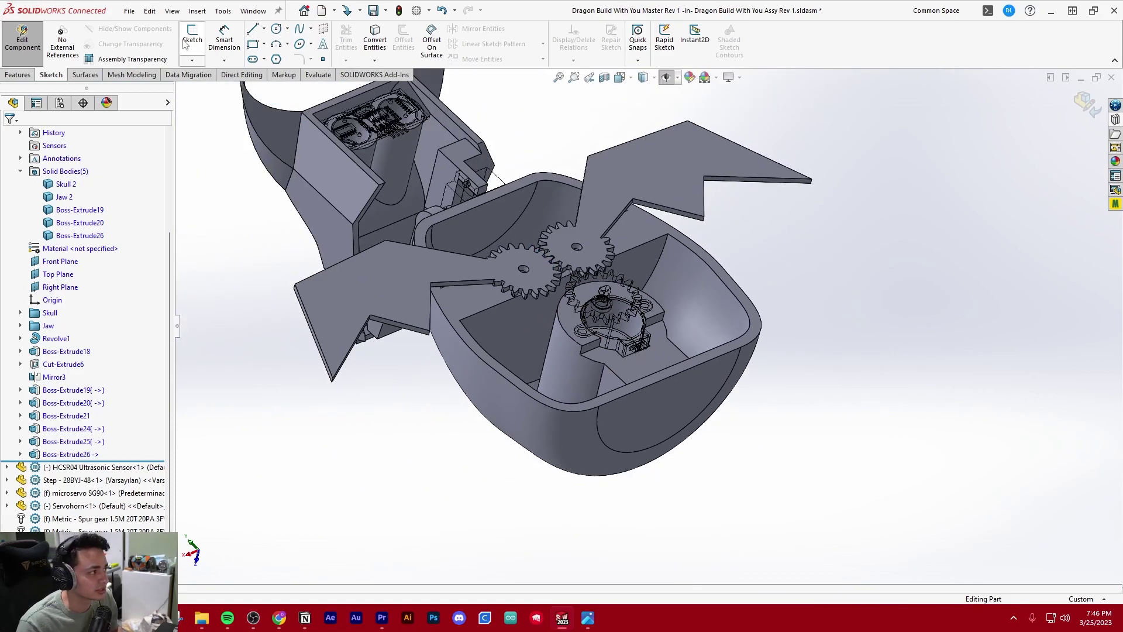
- Start a sketch on the top face of the C-shaped motor support and start Convert Entities
{"action": "left_click", "coordinate": [183, 37]}
{"action": "scroll", "coordinate": [611, 339], "scroll_direction": "down", "scroll_amount": 3}
{"action": "scroll", "coordinate": [621, 335], "scroll_direction": "up", "scroll_amount": 3}
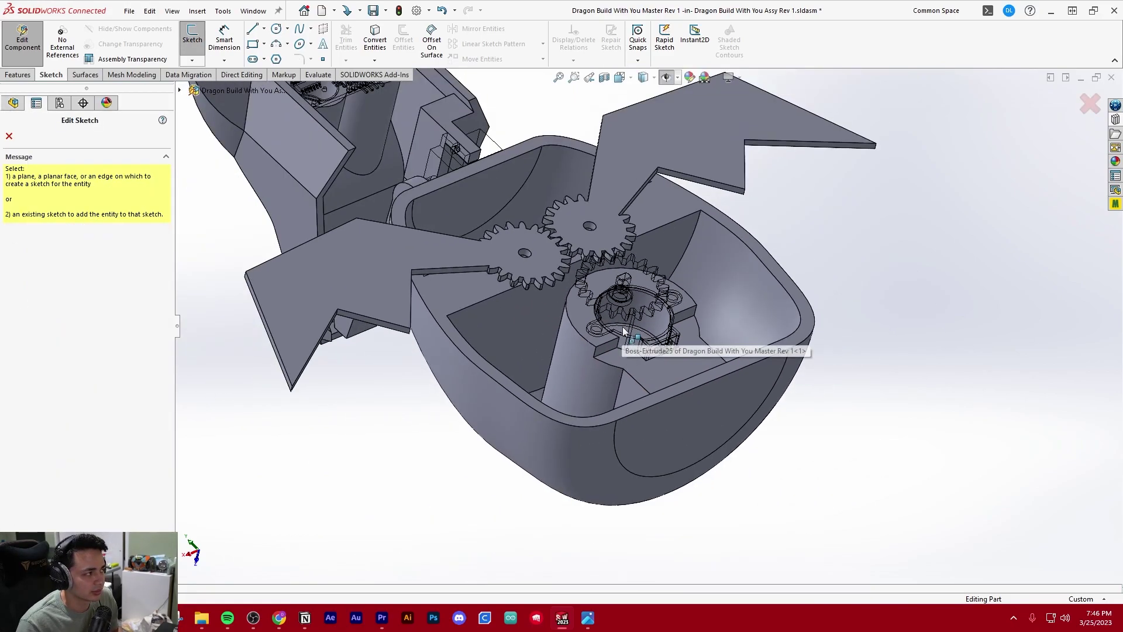
{"action": "key", "text": "Escape"}
{"action": "left_click", "coordinate": [193, 40]}
{"action": "scroll", "coordinate": [723, 313], "scroll_direction": "down", "scroll_amount": 4}
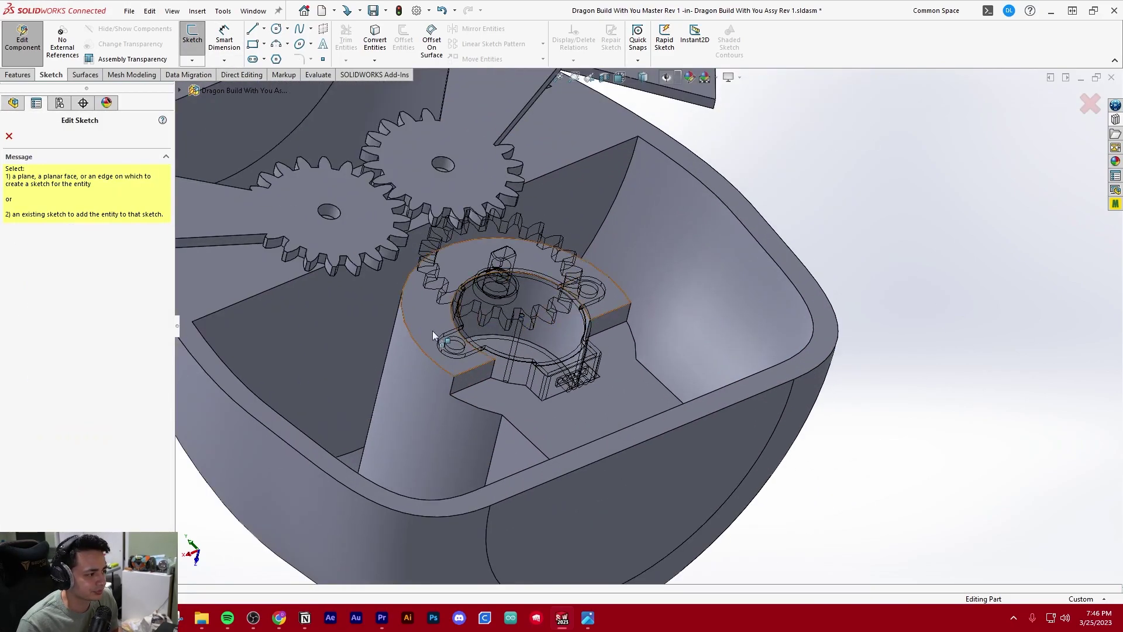
{"action": "left_click", "coordinate": [433, 335]}
{"action": "scroll", "coordinate": [658, 447], "scroll_direction": "down", "scroll_amount": 8}
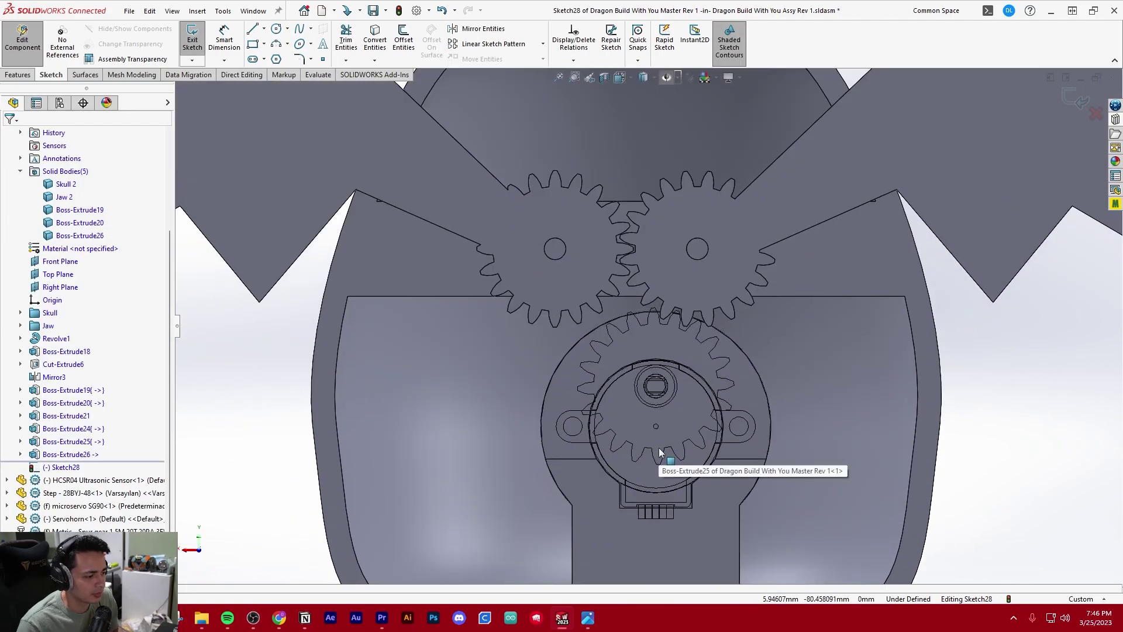
{"action": "left_click", "coordinate": [377, 41]}
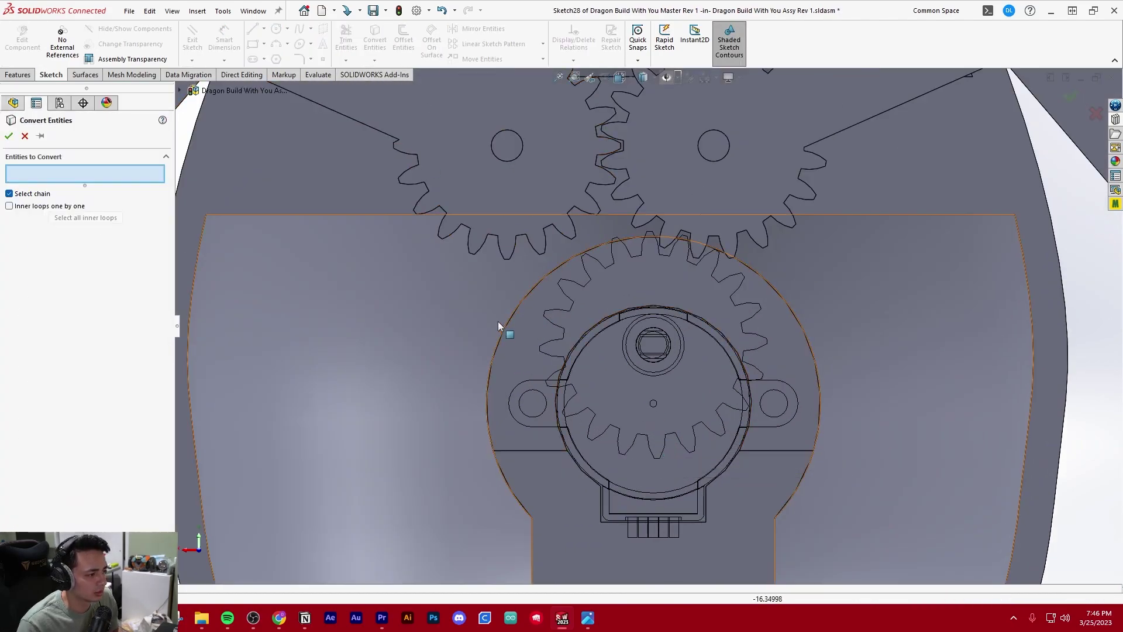
{"action": "left_click", "coordinate": [515, 314]}
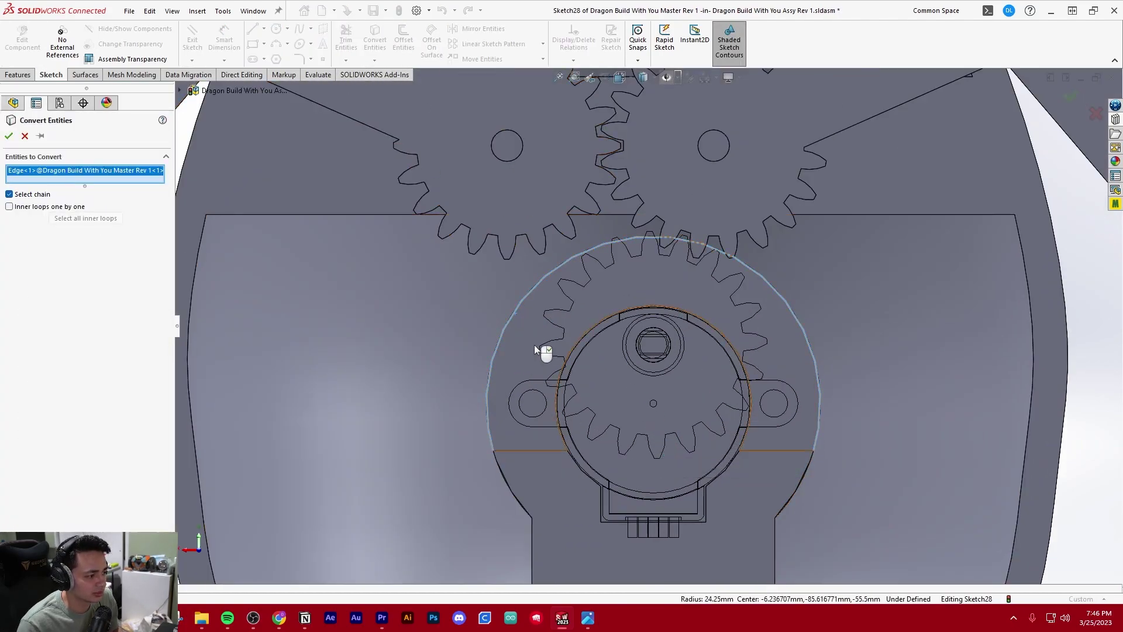
{"action": "left_click", "coordinate": [519, 452]}
{"action": "scroll", "coordinate": [585, 450], "scroll_direction": "down", "scroll_amount": 4}
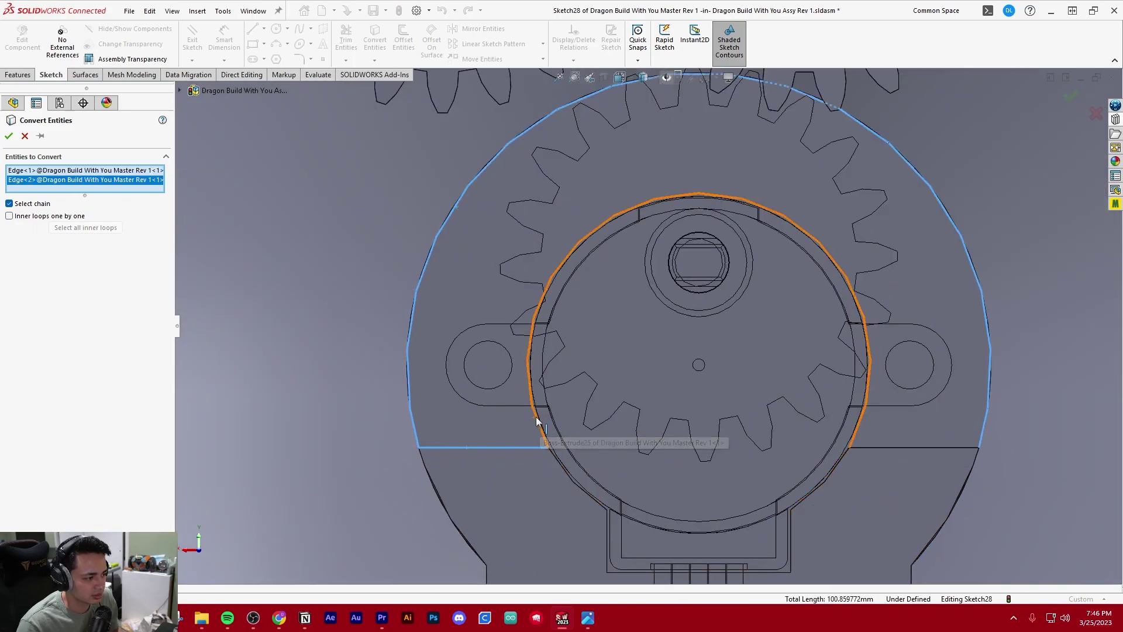
{"action": "left_click", "coordinate": [535, 422]}
{"action": "left_click", "coordinate": [873, 452]}
{"action": "scroll", "coordinate": [774, 394], "scroll_direction": "up", "scroll_amount": 4}
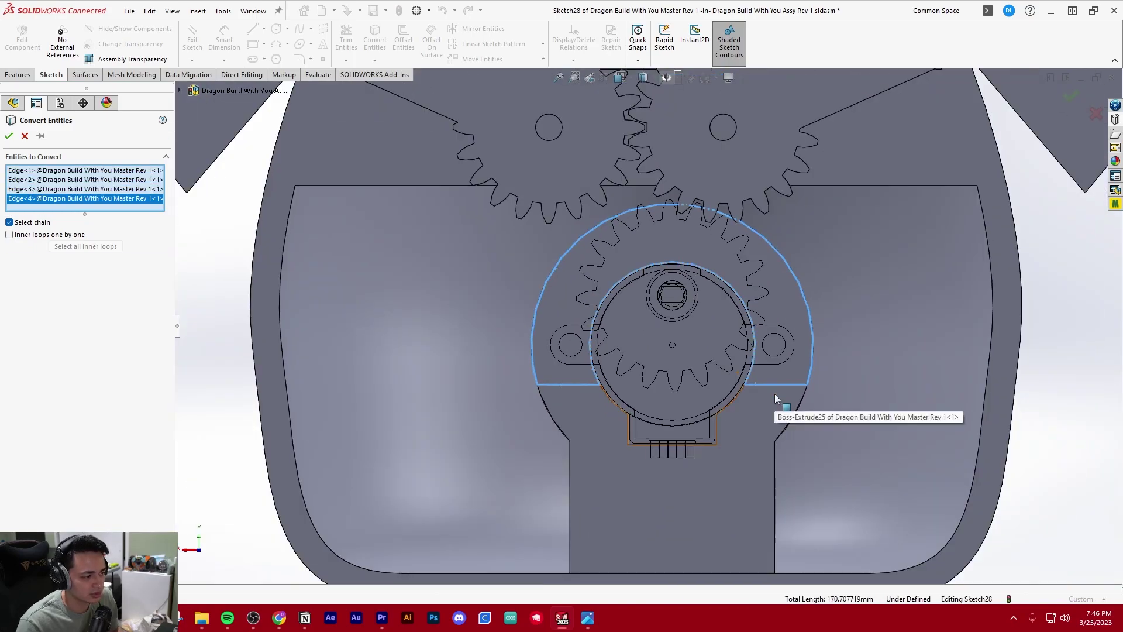
{"action": "right_click", "coordinate": [121, 197]}
{"action": "left_click", "coordinate": [140, 203]}
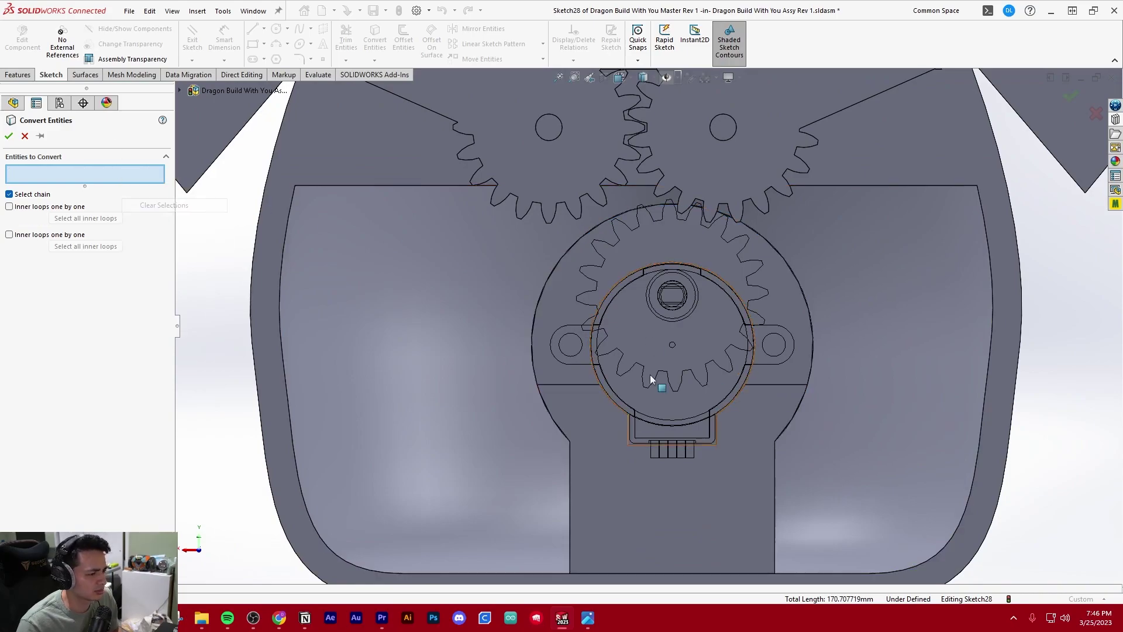
- Convert the outline of the C-shaped support's top face into sketch entities
{"action": "left_click", "coordinate": [565, 374]}
{"action": "key", "text": "Return"}
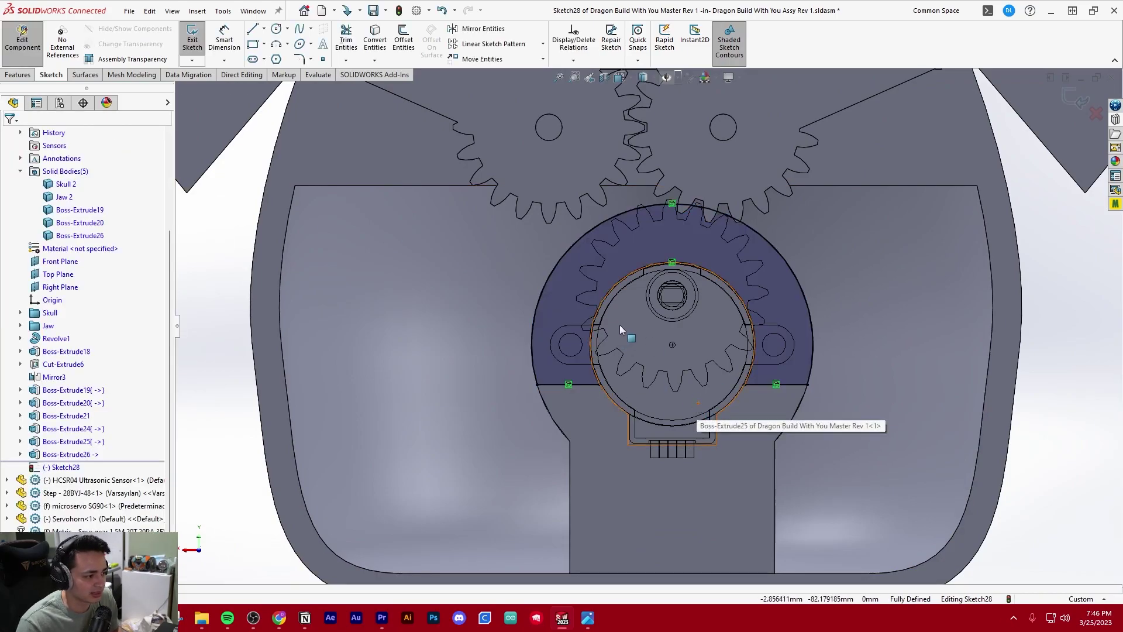
{"action": "scroll", "coordinate": [617, 325], "scroll_direction": "down", "scroll_amount": 3}
{"action": "left_click", "coordinate": [374, 35]}
{"action": "scroll", "coordinate": [746, 282], "scroll_direction": "up", "scroll_amount": 4}
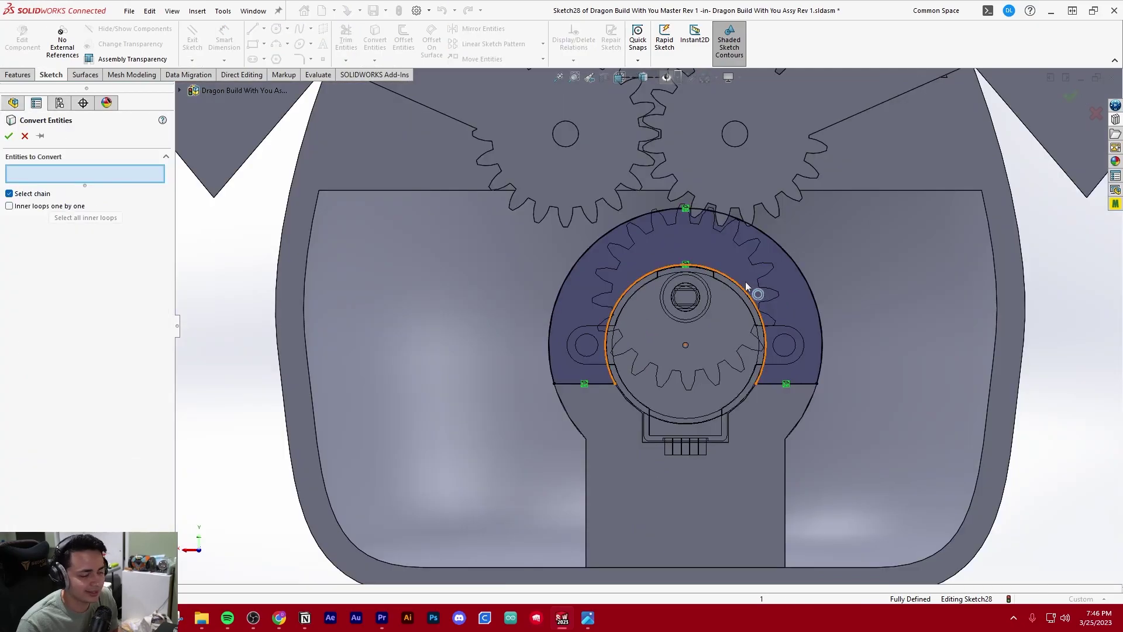
{"action": "scroll", "coordinate": [591, 335], "scroll_direction": "down", "scroll_amount": 4}
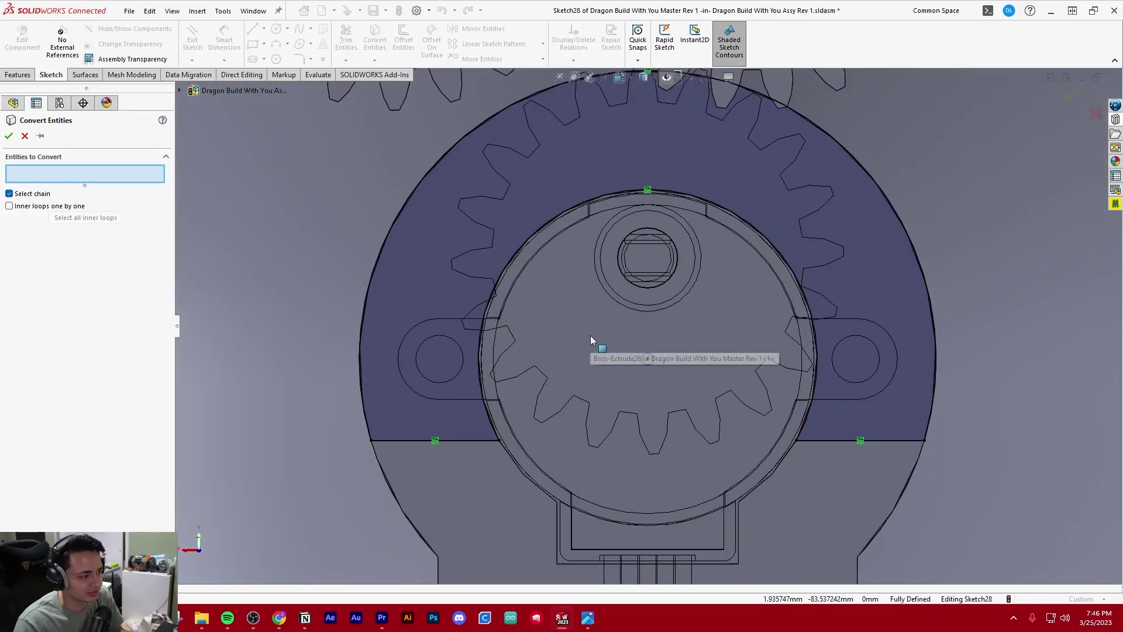
{"action": "right_click", "coordinate": [454, 320]}
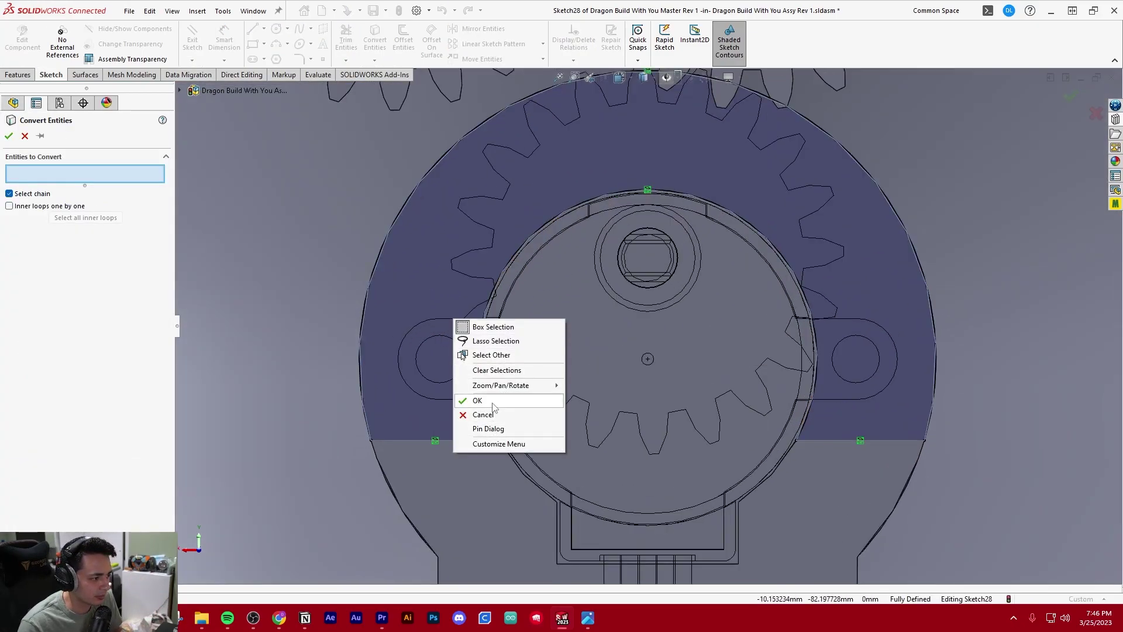
{"action": "left_click", "coordinate": [494, 355]}
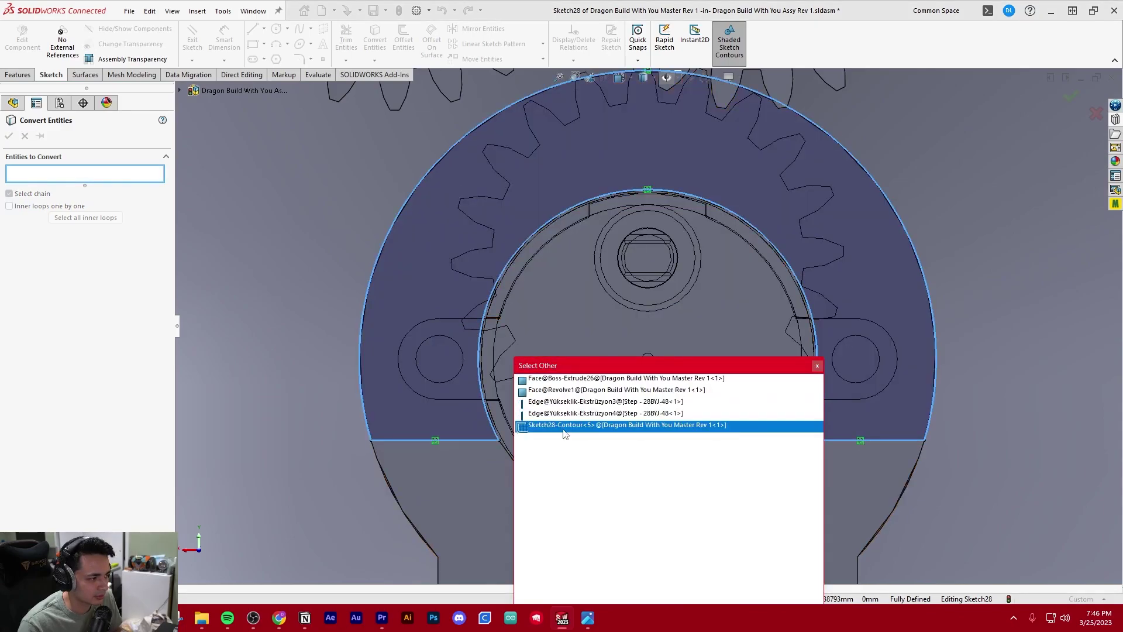
{"action": "left_click", "coordinate": [562, 401]}
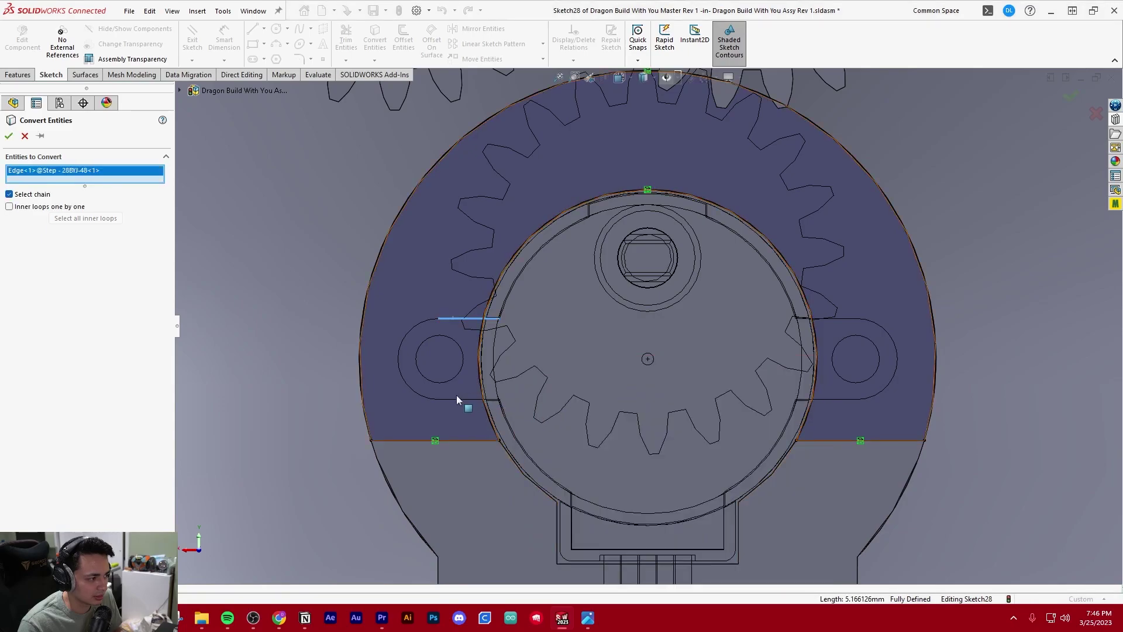
{"action": "right_click", "coordinate": [459, 401]}
{"action": "left_click", "coordinate": [486, 433]}
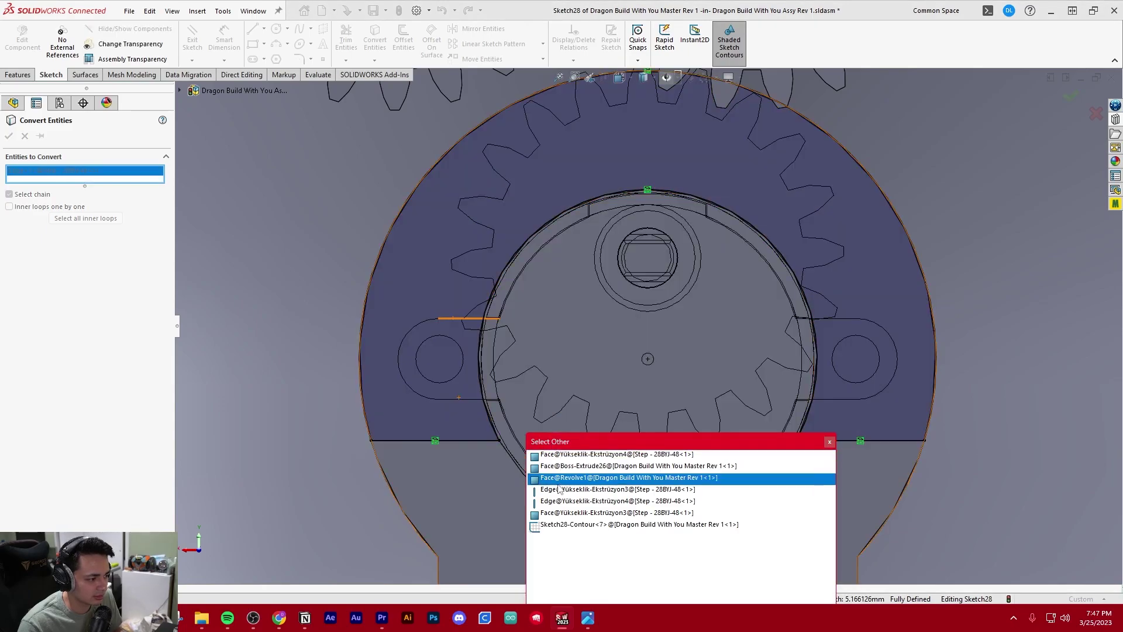
{"action": "left_click", "coordinate": [559, 489]}
{"action": "right_click", "coordinate": [425, 322]}
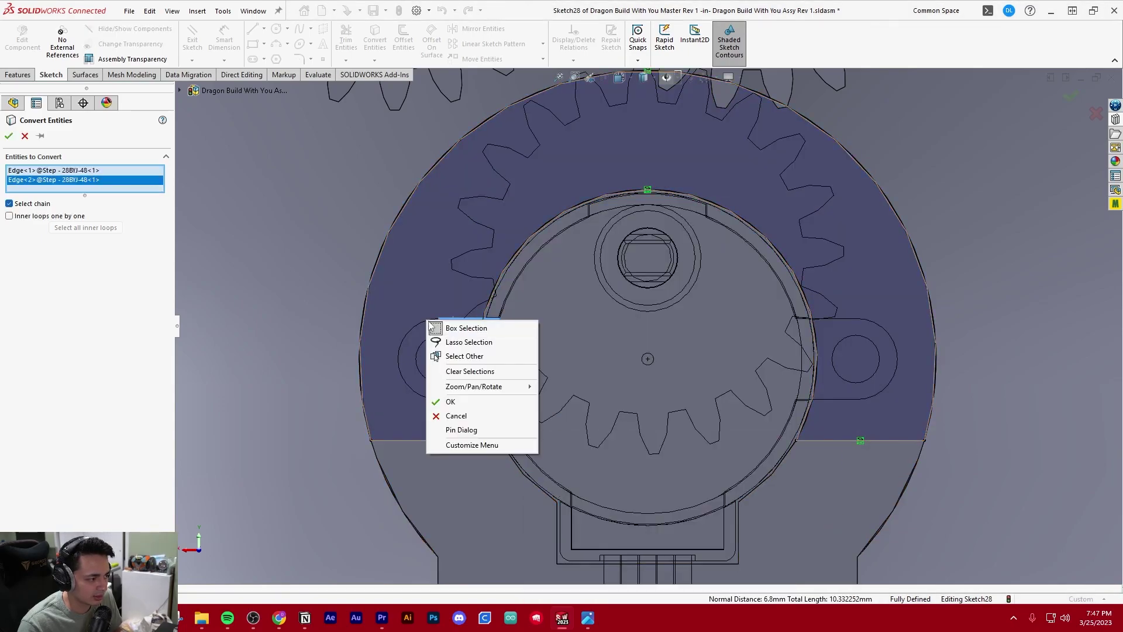
{"action": "left_click", "coordinate": [467, 356]}
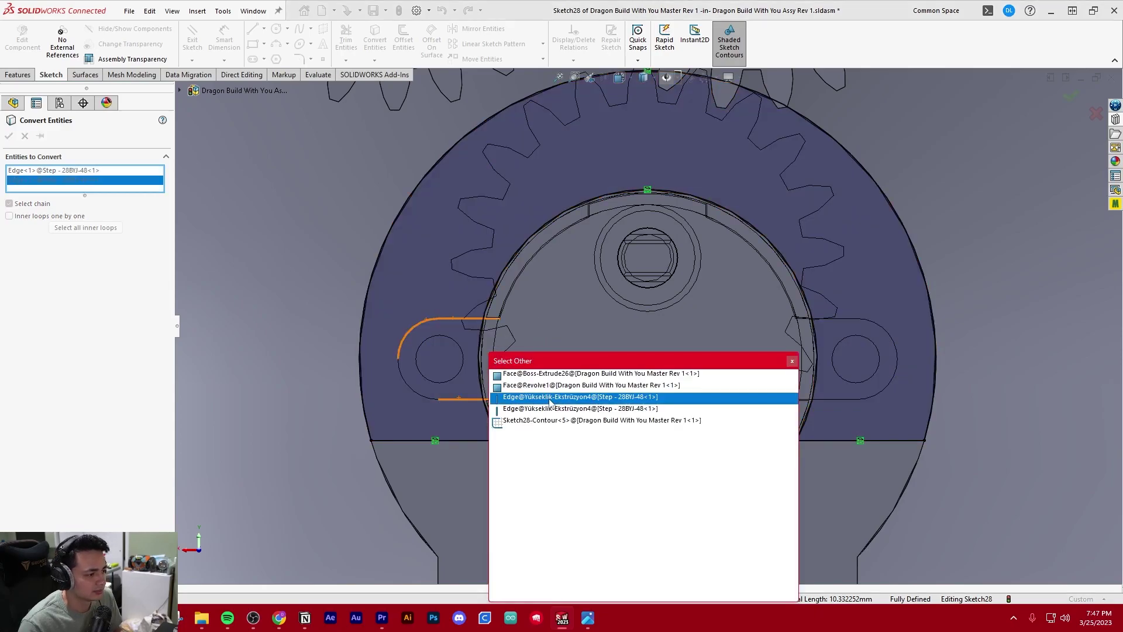
{"action": "left_click", "coordinate": [549, 409]}
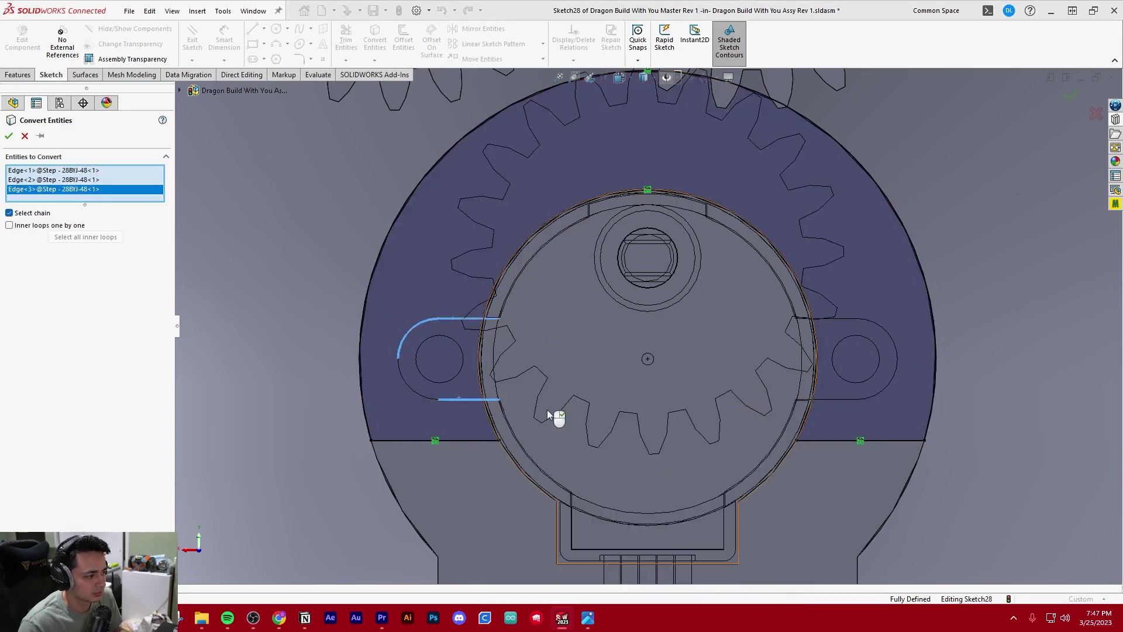
{"action": "right_click", "coordinate": [403, 377]}
{"action": "left_click", "coordinate": [451, 430]}
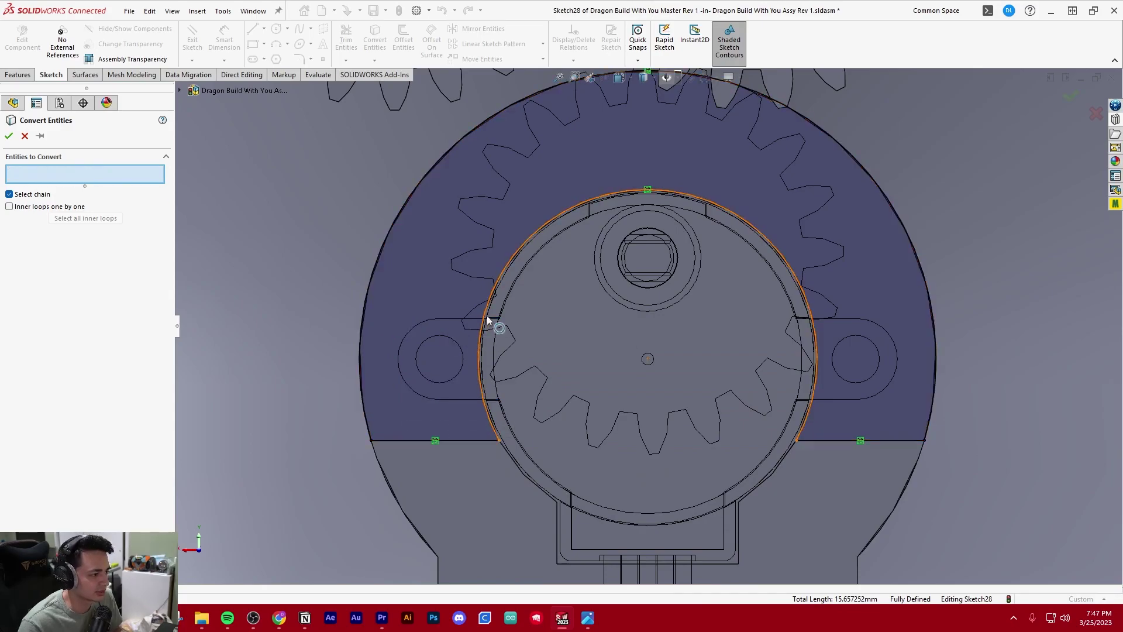
{"action": "key", "text": "Escape"}
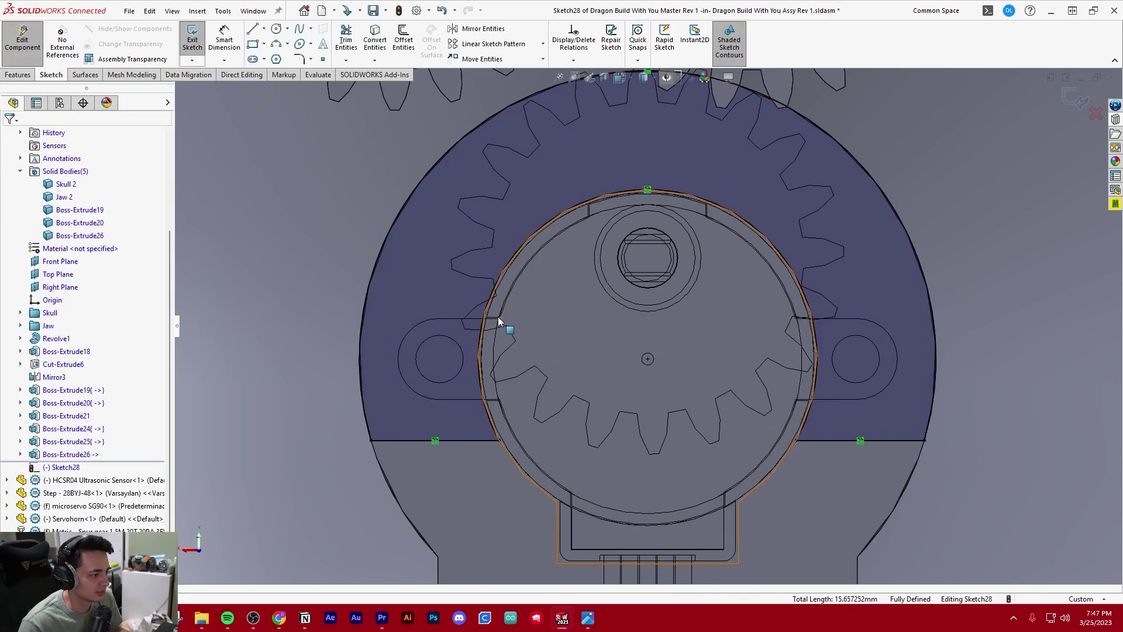
- Start Convert Entities and pick the two straight edges and two arcs outlining the stepper motor's left mounting ear
{"action": "left_click", "coordinate": [383, 46]}
{"action": "right_click", "coordinate": [450, 322]}
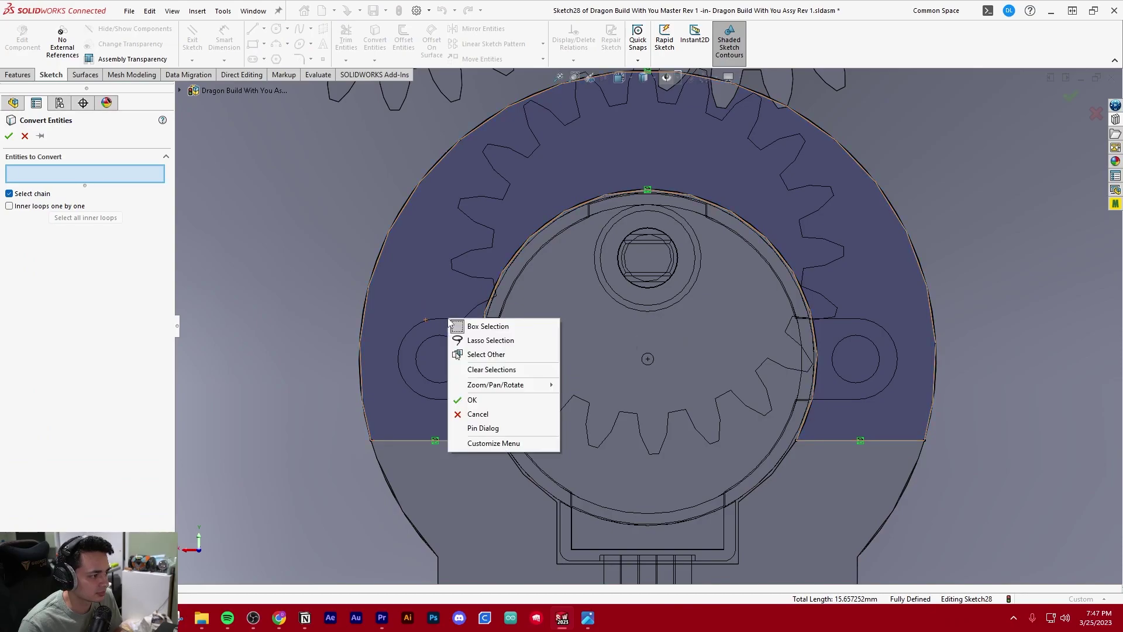
{"action": "left_click", "coordinate": [492, 355]}
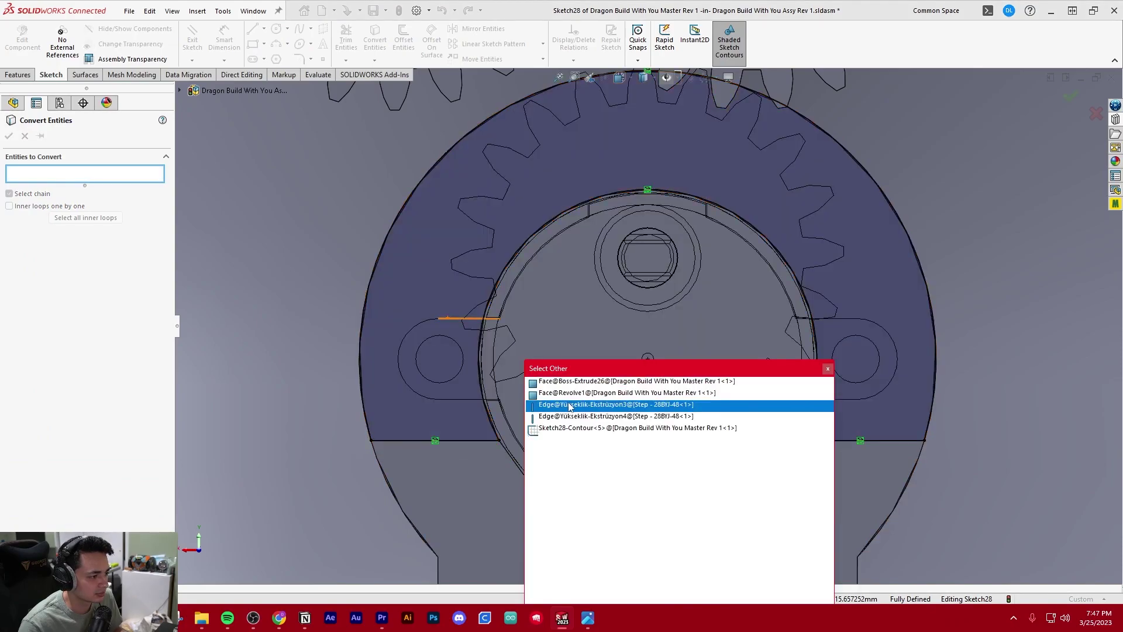
{"action": "left_click", "coordinate": [569, 404]}
{"action": "right_click", "coordinate": [465, 401]}
{"action": "left_click", "coordinate": [488, 437]}
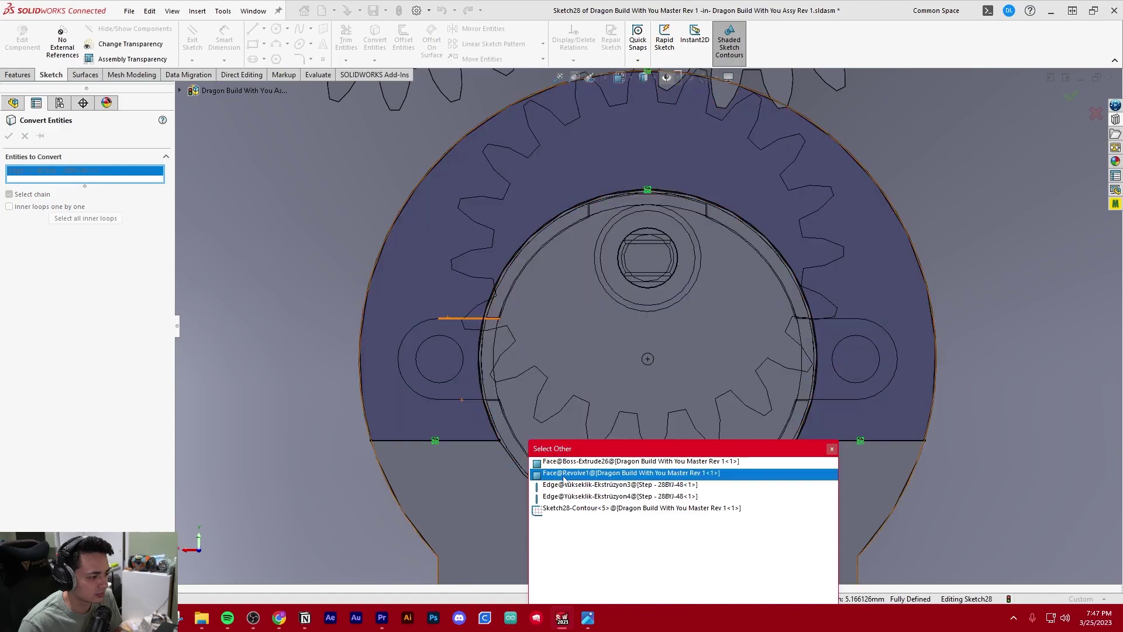
{"action": "left_click", "coordinate": [566, 485]}
{"action": "right_click", "coordinate": [424, 322]}
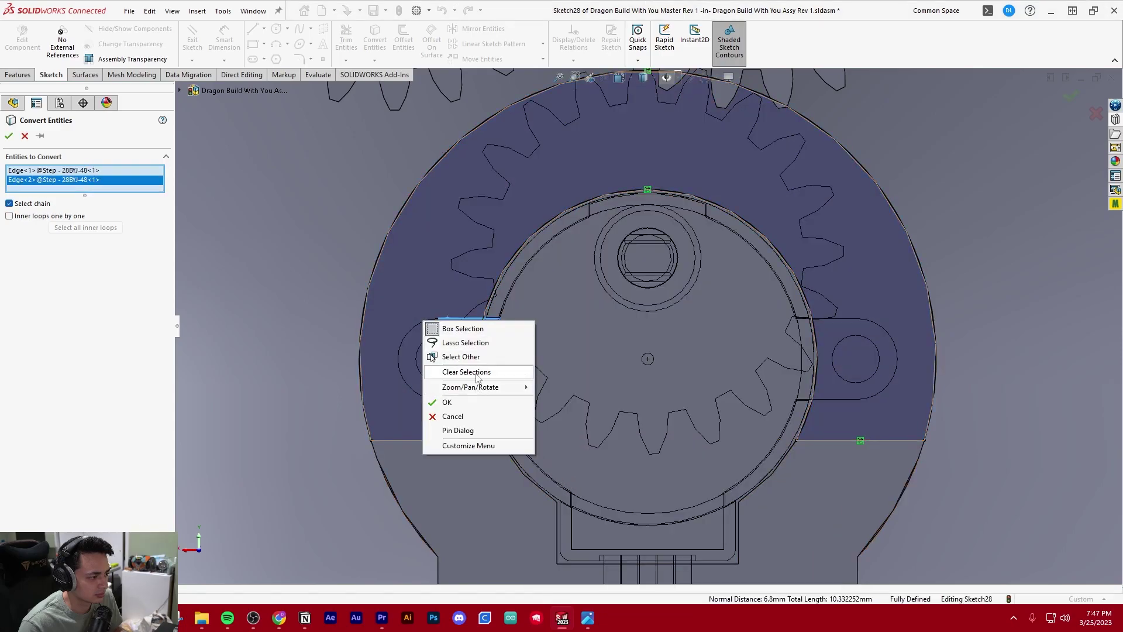
{"action": "left_click", "coordinate": [494, 358]}
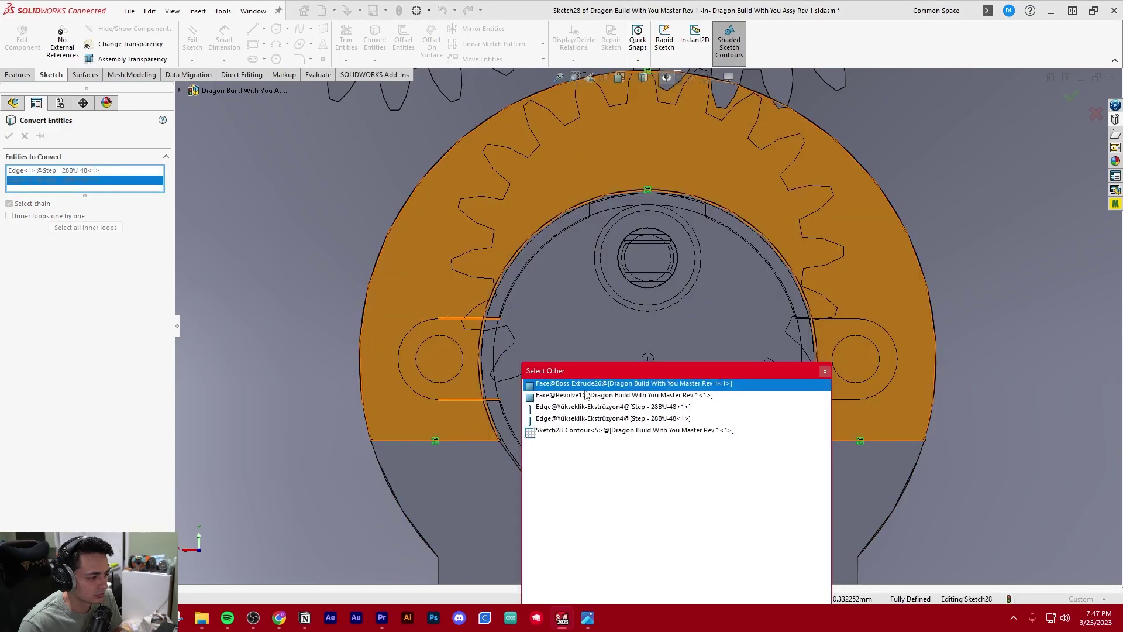
{"action": "left_click", "coordinate": [527, 405]}
{"action": "right_click", "coordinate": [406, 383]}
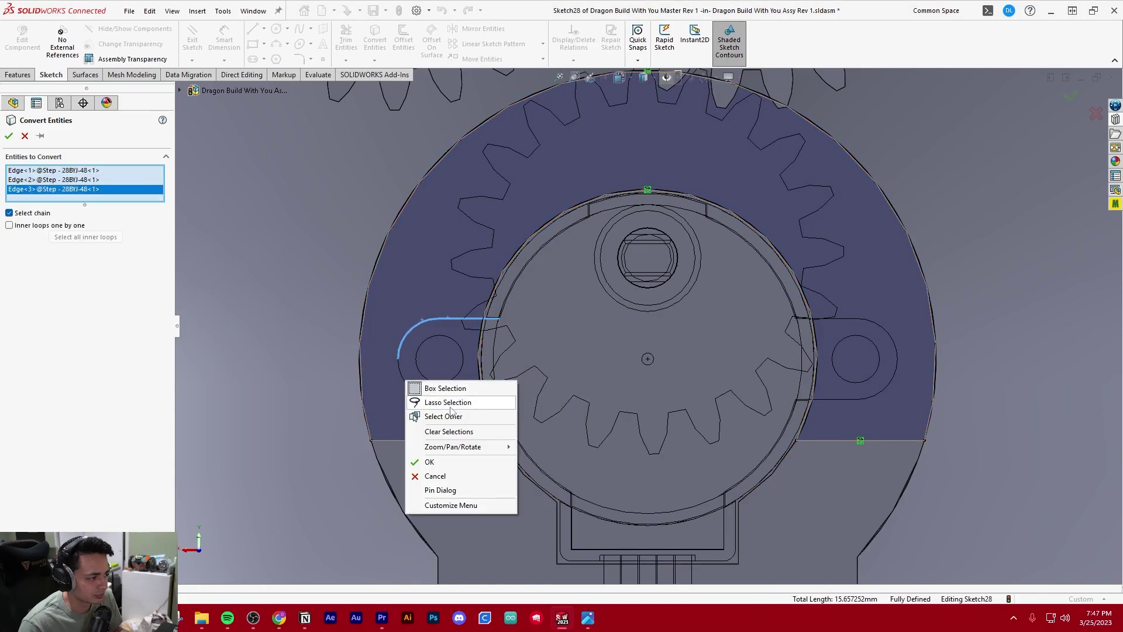
{"action": "left_click", "coordinate": [453, 418]}
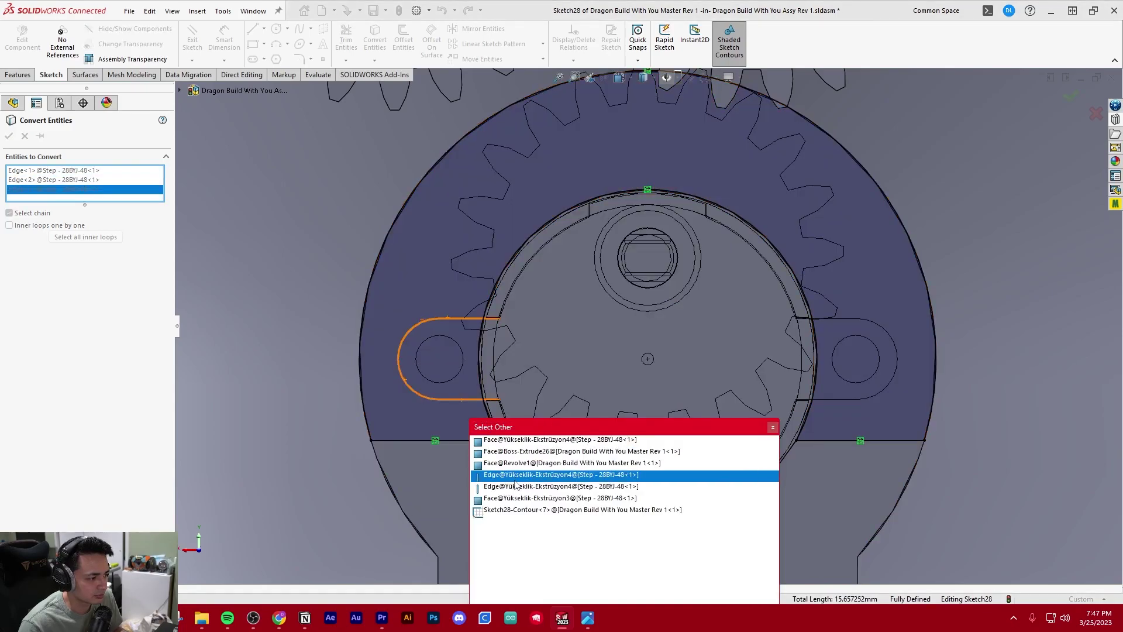
{"action": "left_click", "coordinate": [516, 473]}
- Add the right mounting ear's two straight edges and two arcs, and convert both ear outlines into the support sketch
{"action": "right_click", "coordinate": [854, 321]}
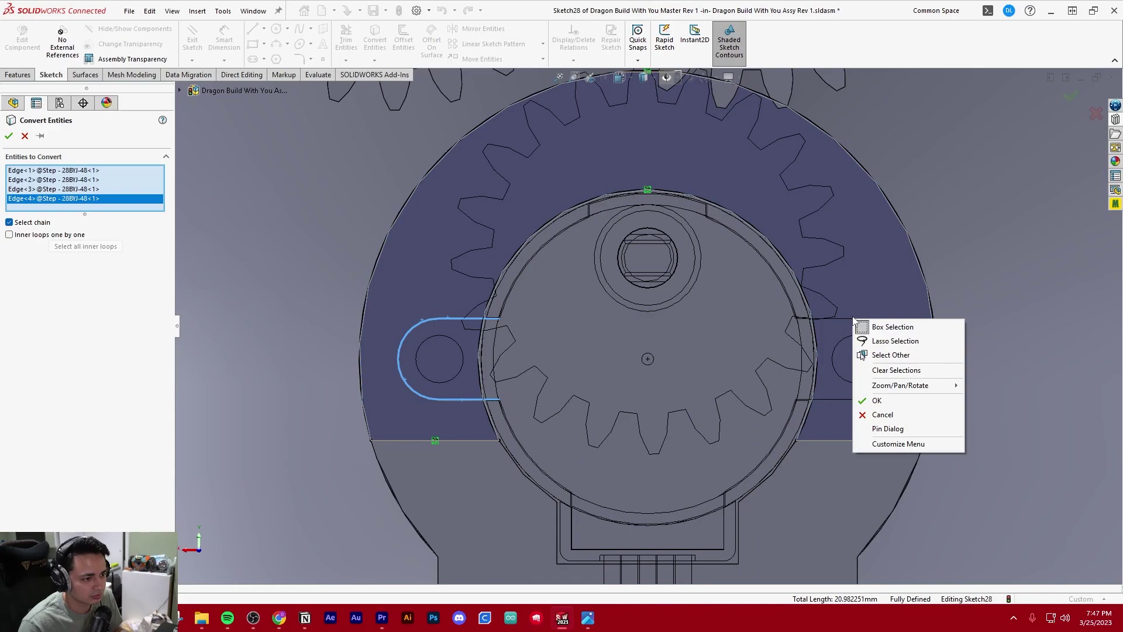
{"action": "left_click", "coordinate": [890, 355]}
{"action": "left_click", "coordinate": [909, 393]}
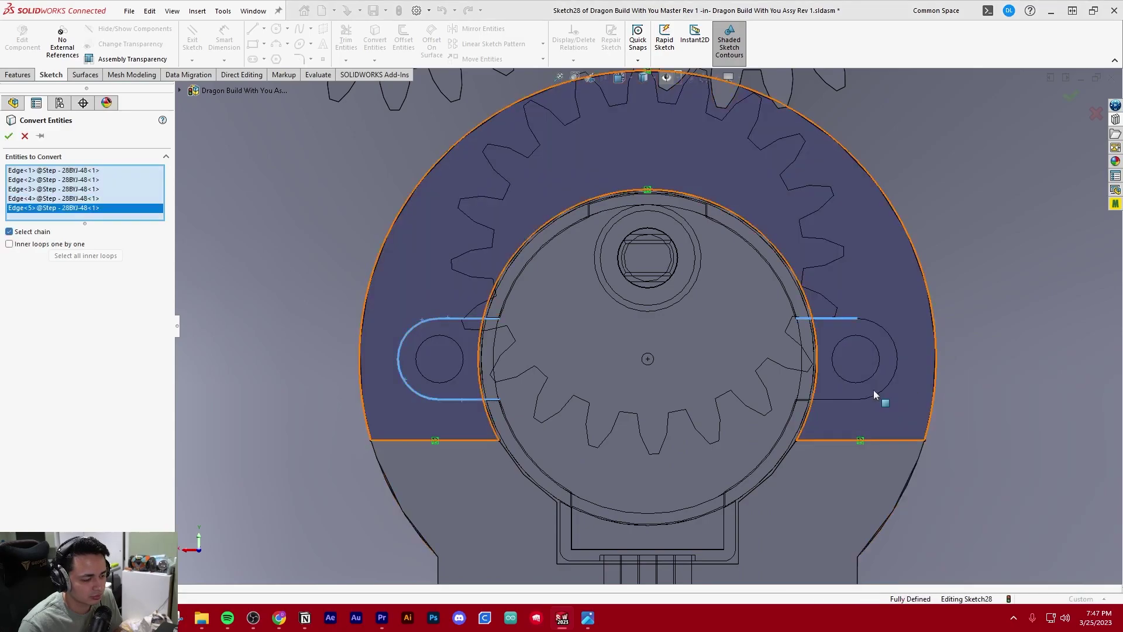
{"action": "right_click", "coordinate": [839, 404]}
{"action": "left_click", "coordinate": [880, 438]}
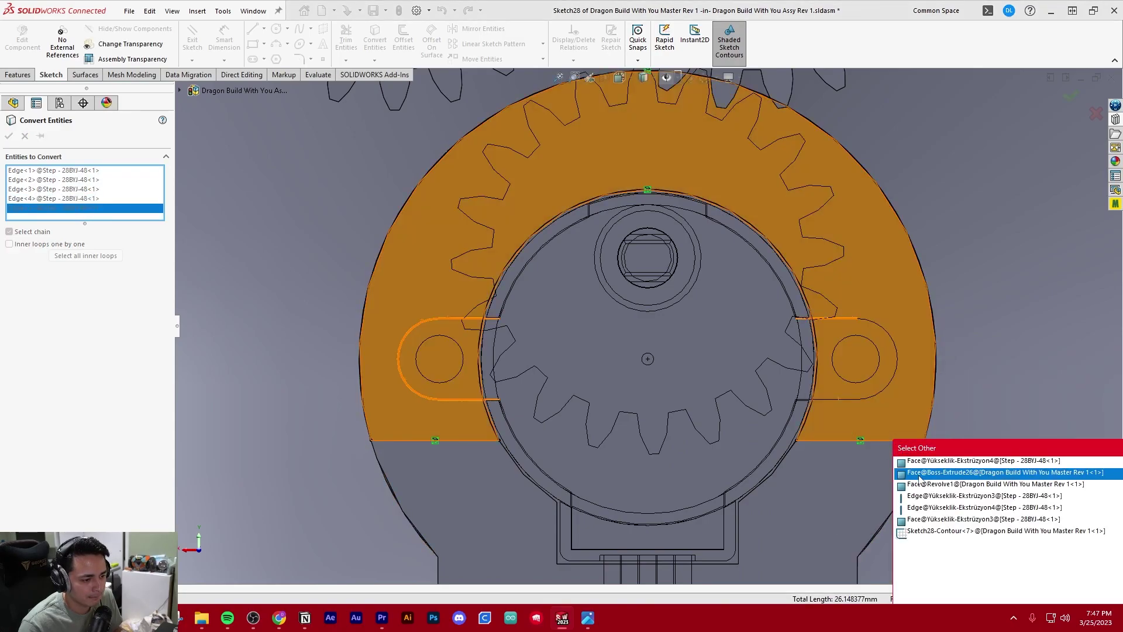
{"action": "left_click", "coordinate": [921, 498]}
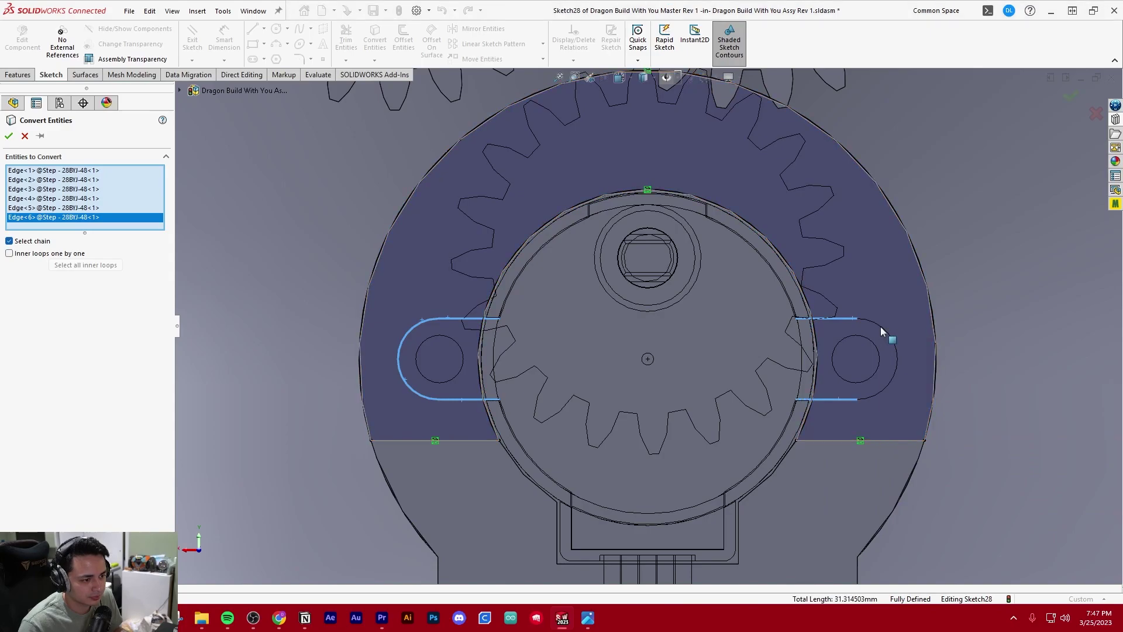
{"action": "right_click", "coordinate": [883, 329]}
{"action": "left_click", "coordinate": [913, 364]}
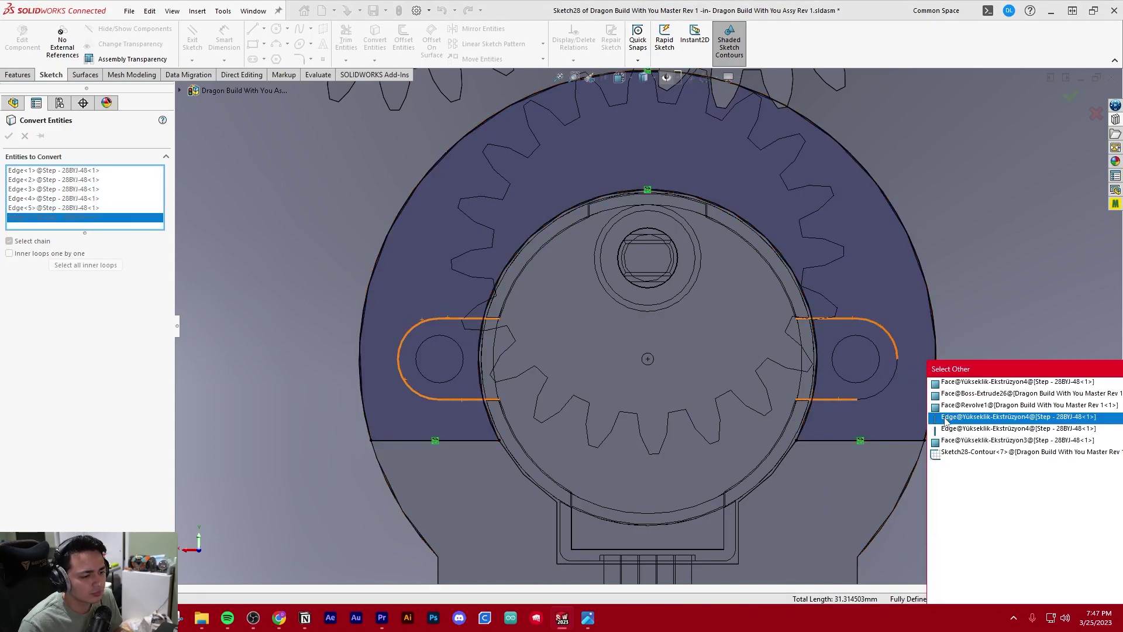
{"action": "left_click", "coordinate": [909, 395]}
{"action": "right_click", "coordinate": [893, 384]}
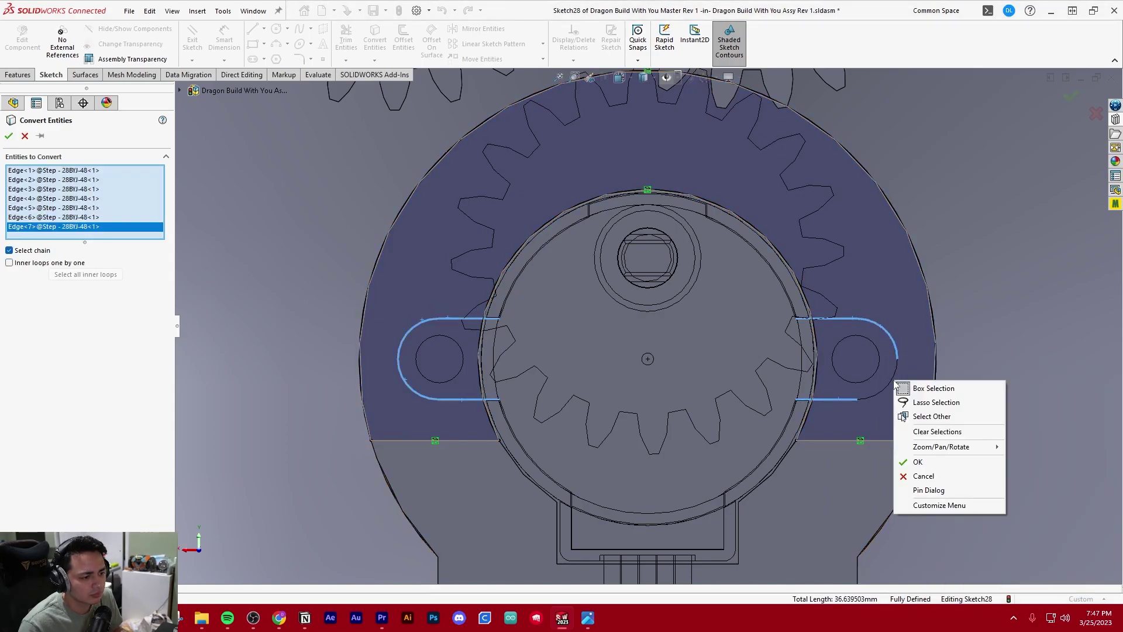
{"action": "left_click", "coordinate": [932, 416]}
{"action": "left_click", "coordinate": [960, 461]}
{"action": "scroll", "coordinate": [894, 335], "scroll_direction": "up", "scroll_amount": 2}
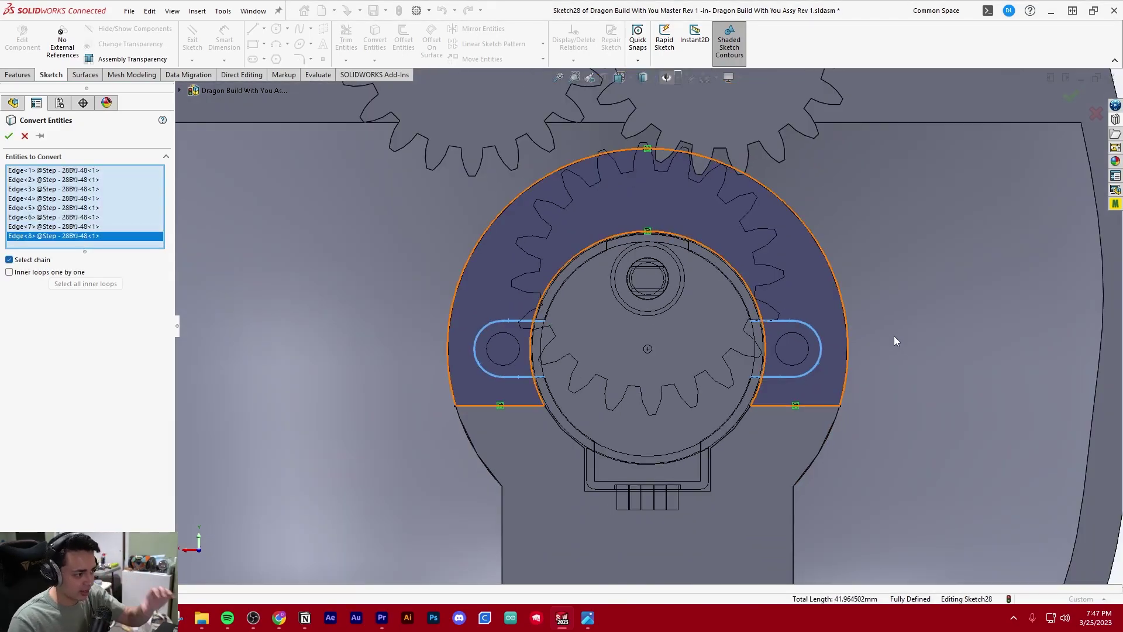
{"action": "key", "text": "Return"}
- Make the converted lines and arcs of both mounting ears construction geometry
{"action": "scroll", "coordinate": [815, 252], "scroll_direction": "down", "scroll_amount": 2}
{"action": "scroll", "coordinate": [469, 351], "scroll_direction": "down", "scroll_amount": 2}
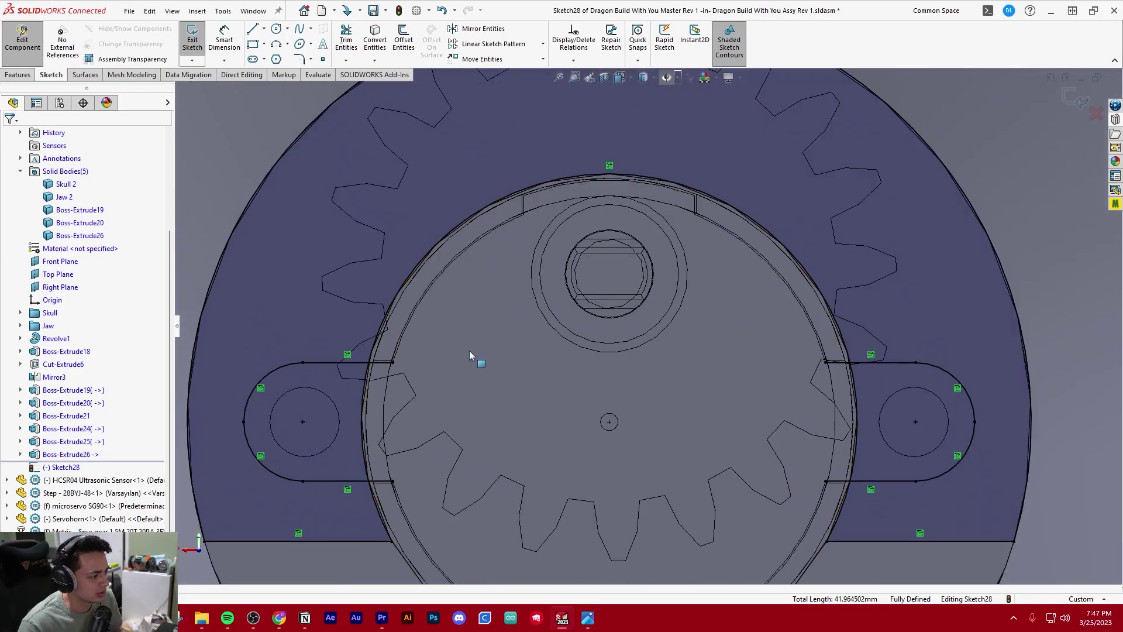
{"action": "scroll", "coordinate": [432, 361], "scroll_direction": "up", "scroll_amount": 2}
{"action": "left_click", "coordinate": [378, 330]}
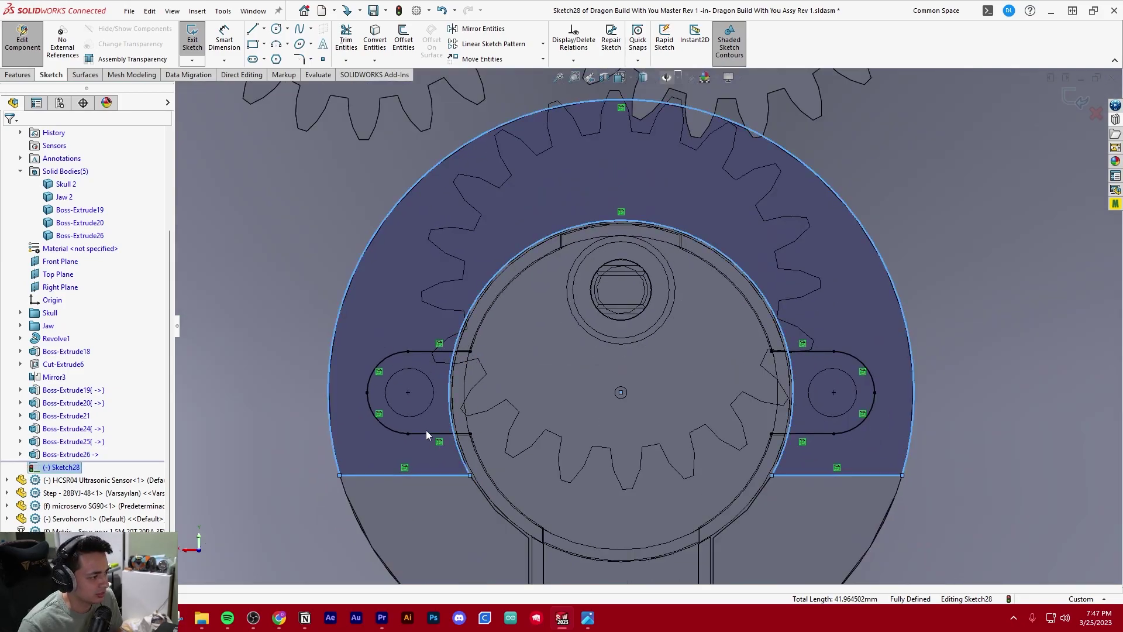
{"action": "key", "text": "Escape"}
{"action": "left_click", "coordinate": [423, 351]}
{"action": "left_click", "coordinate": [386, 364], "text": "ctrl"}
{"action": "left_click", "coordinate": [377, 423], "text": "ctrl"}
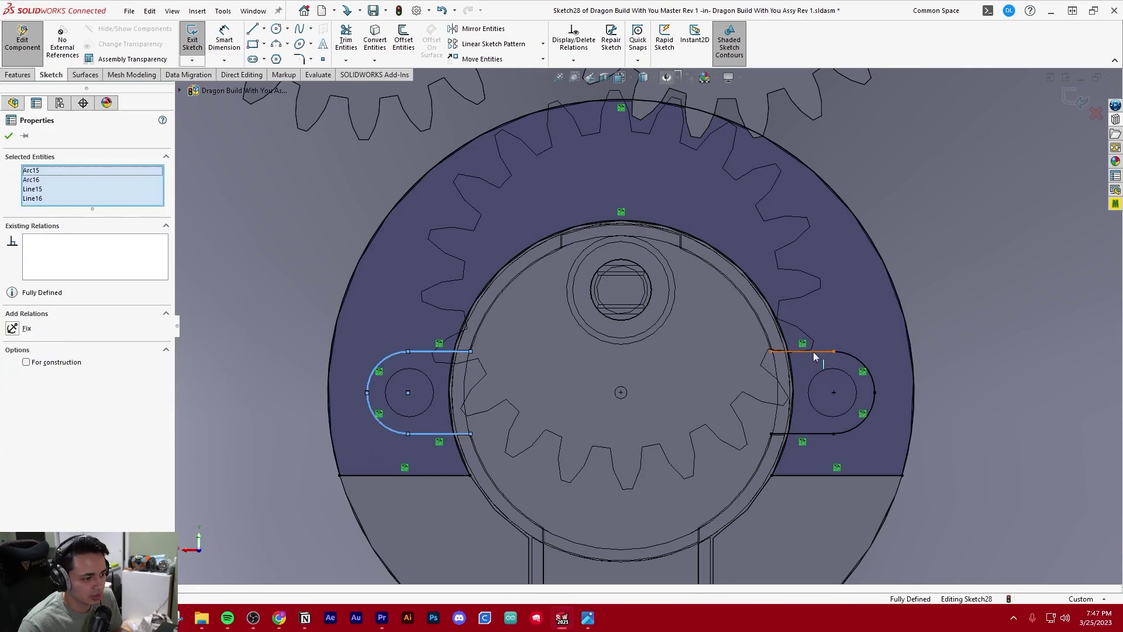
{"action": "left_click", "coordinate": [857, 358], "text": "ctrl"}
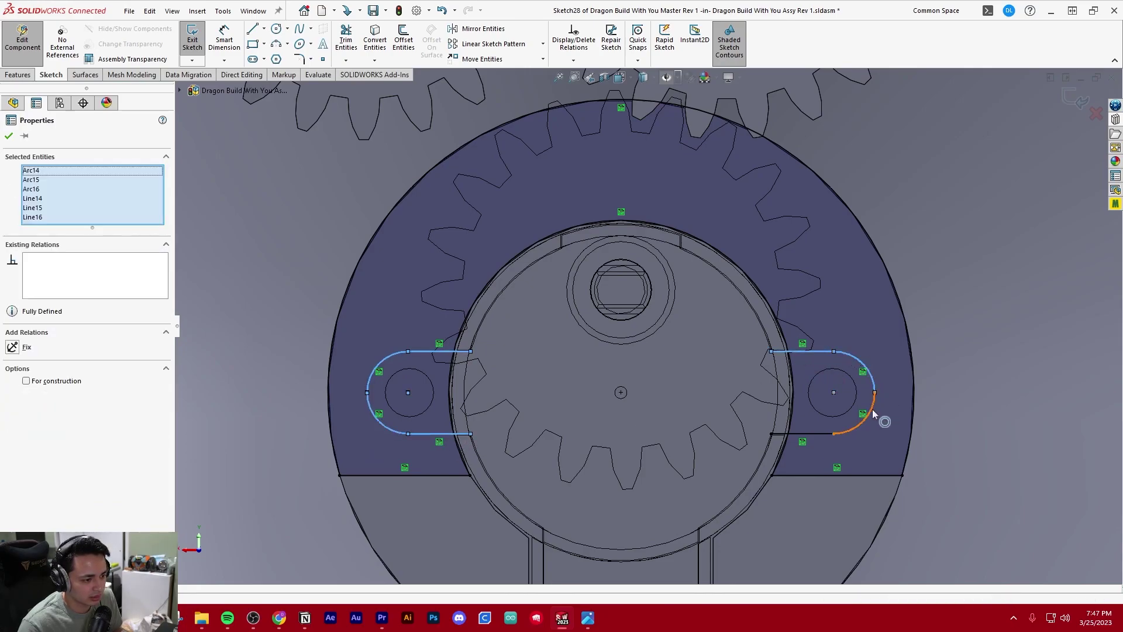
{"action": "left_click", "coordinate": [871, 410], "text": "ctrl"}
{"action": "left_click", "coordinate": [811, 434], "text": "ctrl"}
{"action": "left_click", "coordinate": [811, 434], "text": "ctrl"}
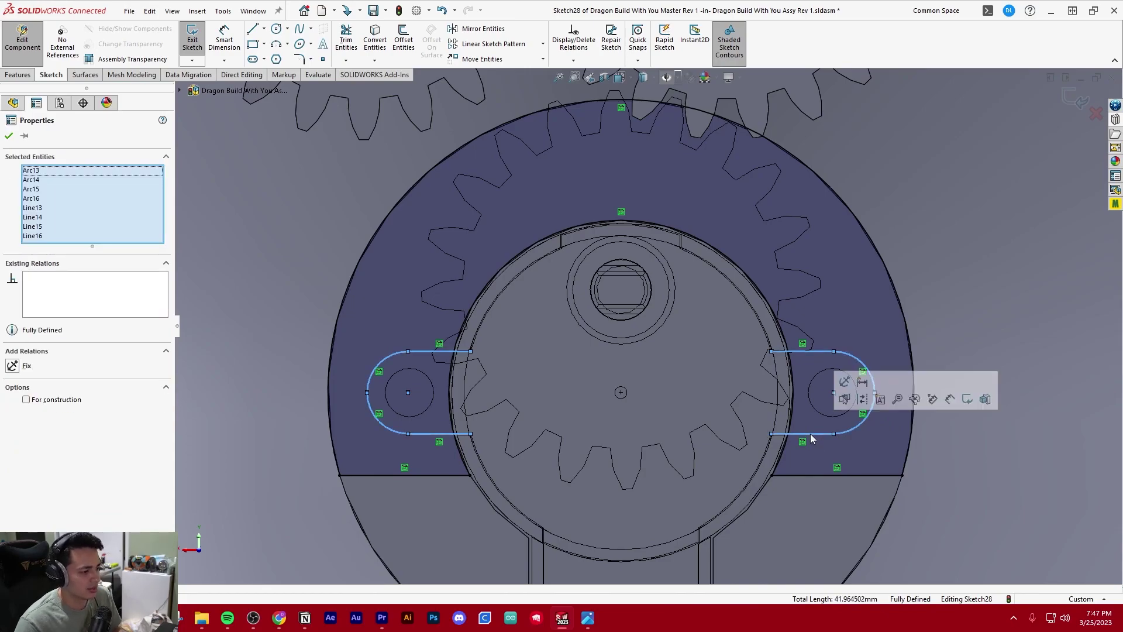
{"action": "left_click", "coordinate": [861, 399]}
{"action": "key", "text": "Escape"}
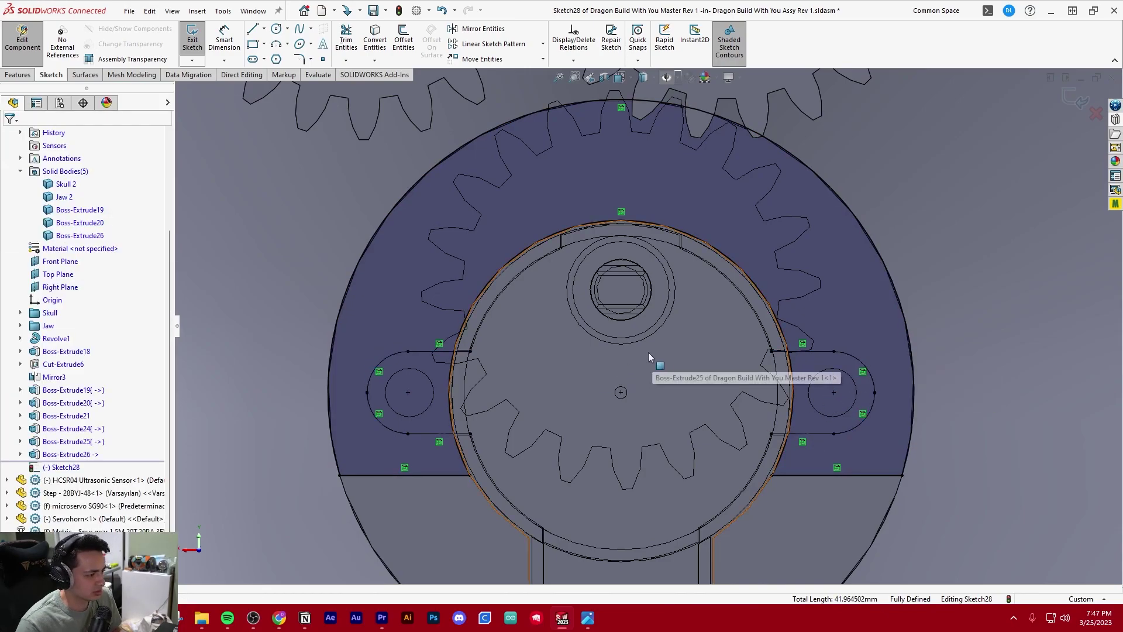
{"action": "scroll", "coordinate": [584, 333], "scroll_direction": "down", "scroll_amount": 2}
{"action": "left_click", "coordinate": [403, 40]}
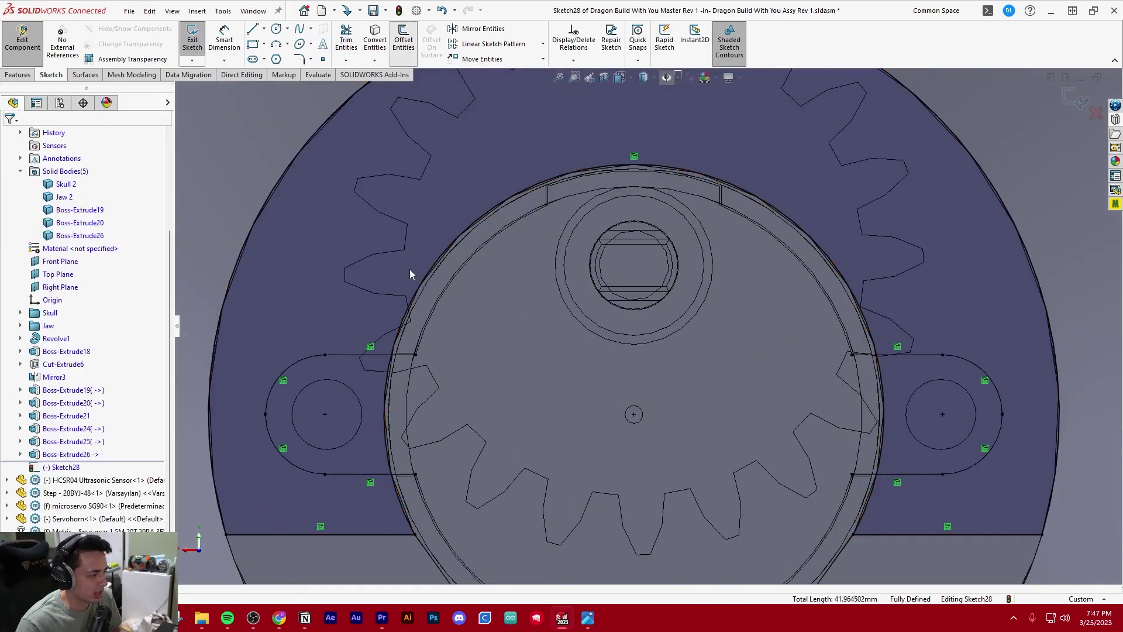
{"action": "left_click", "coordinate": [341, 355]}
{"action": "key", "text": "Escape"}
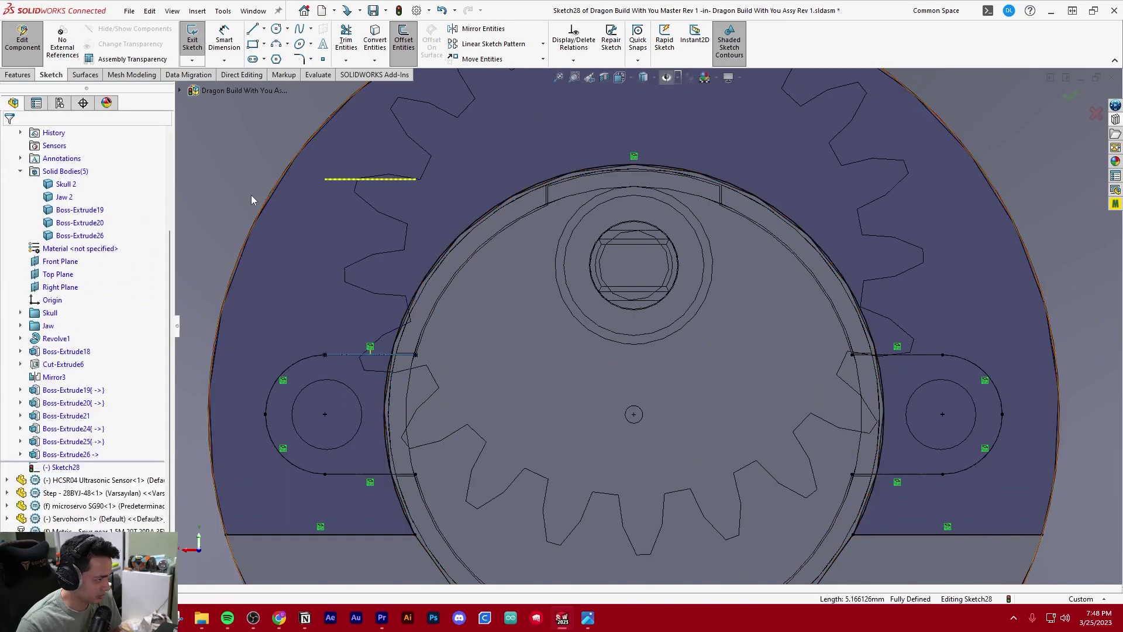
- Offset the construction outlines of both mounting ears outward by 0.25 mm
{"action": "left_click", "coordinate": [413, 42]}
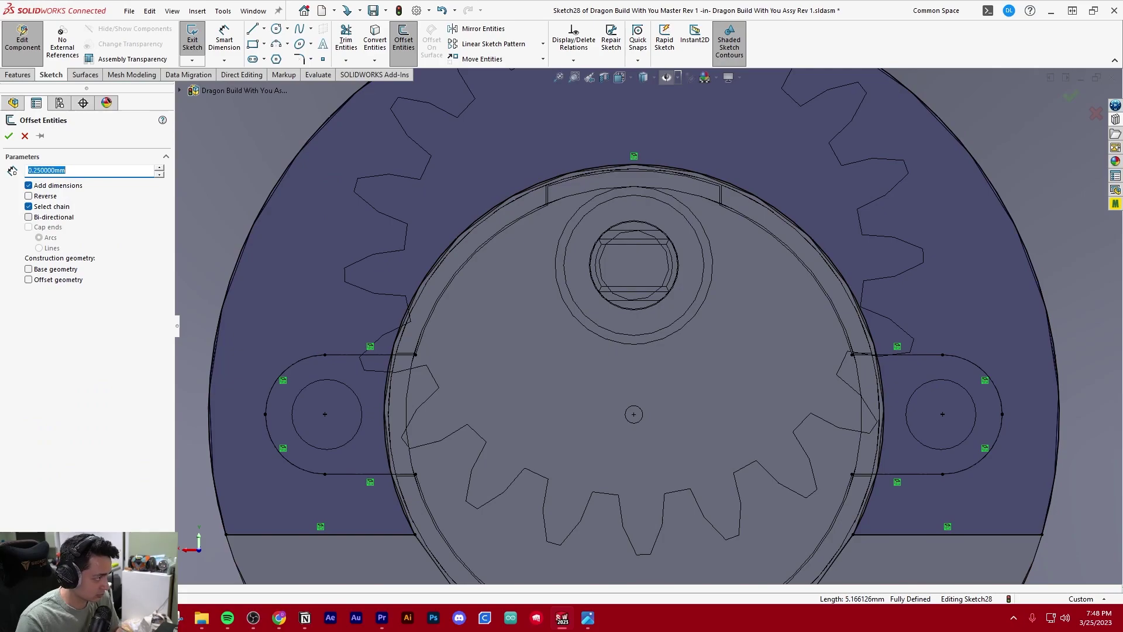
{"action": "left_click", "coordinate": [374, 354]}
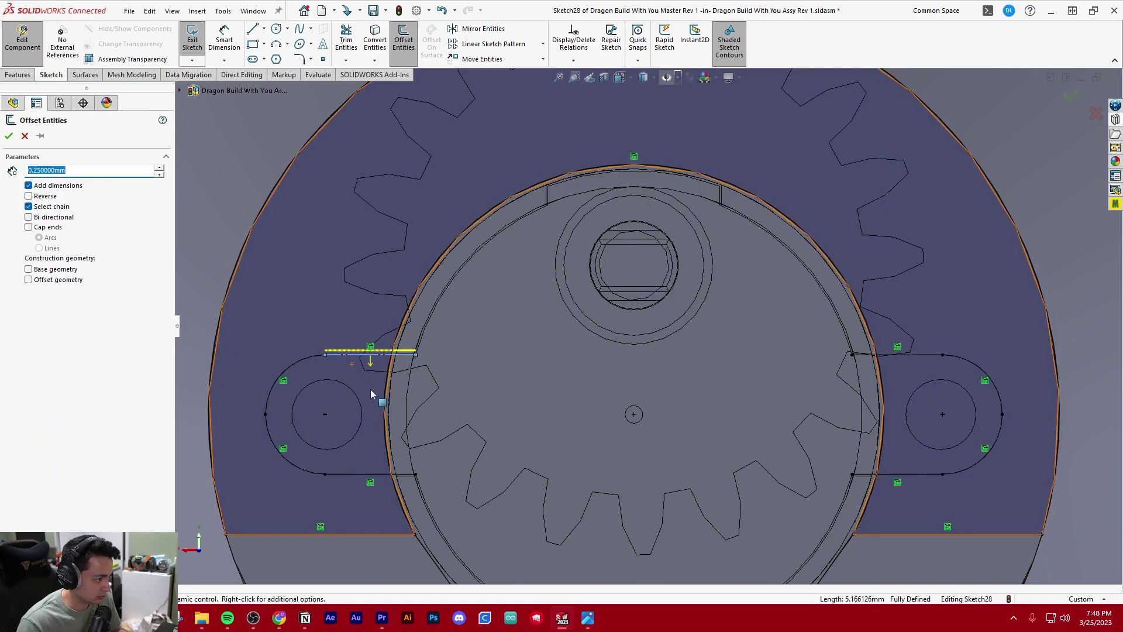
{"action": "left_click", "coordinate": [309, 362]}
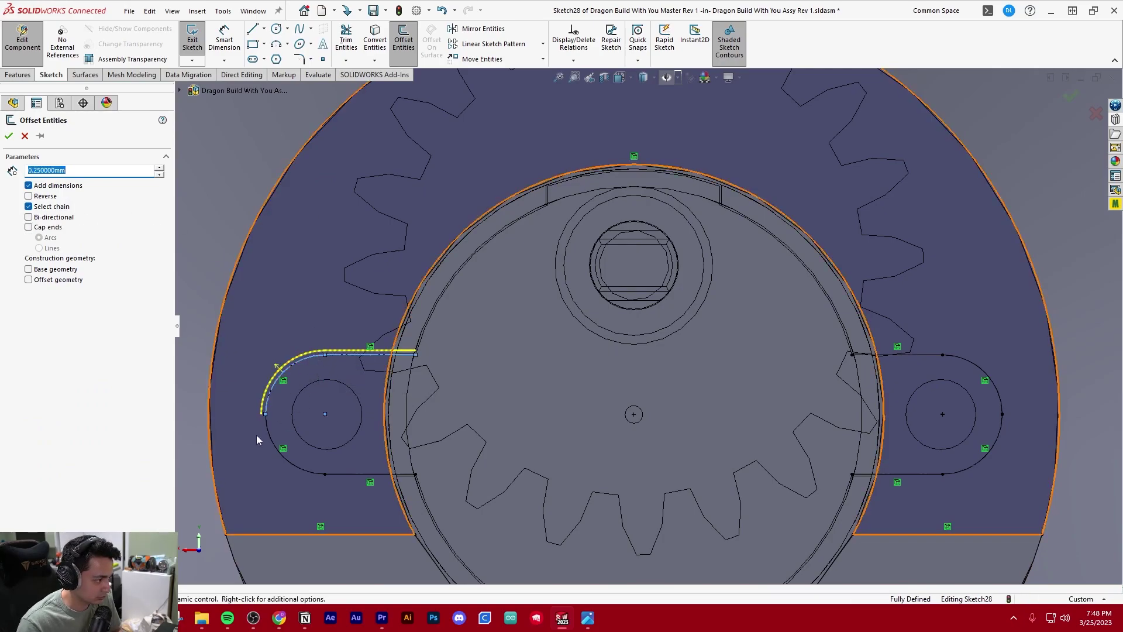
{"action": "left_click", "coordinate": [349, 475]}
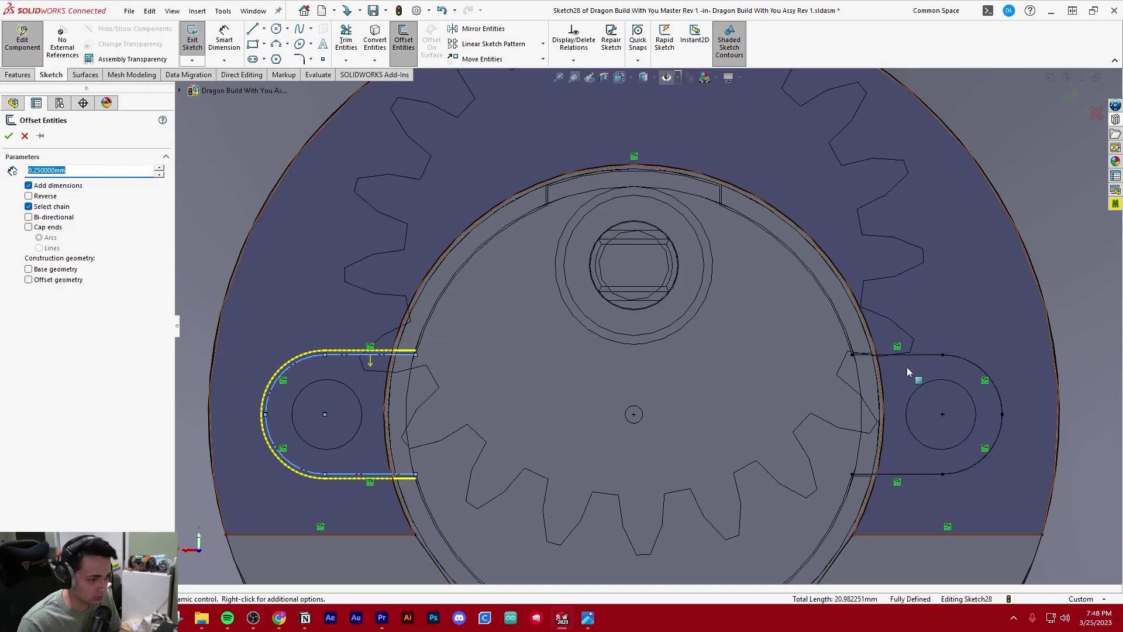
{"action": "left_click", "coordinate": [994, 443]}
{"action": "right_click", "coordinate": [910, 479]}
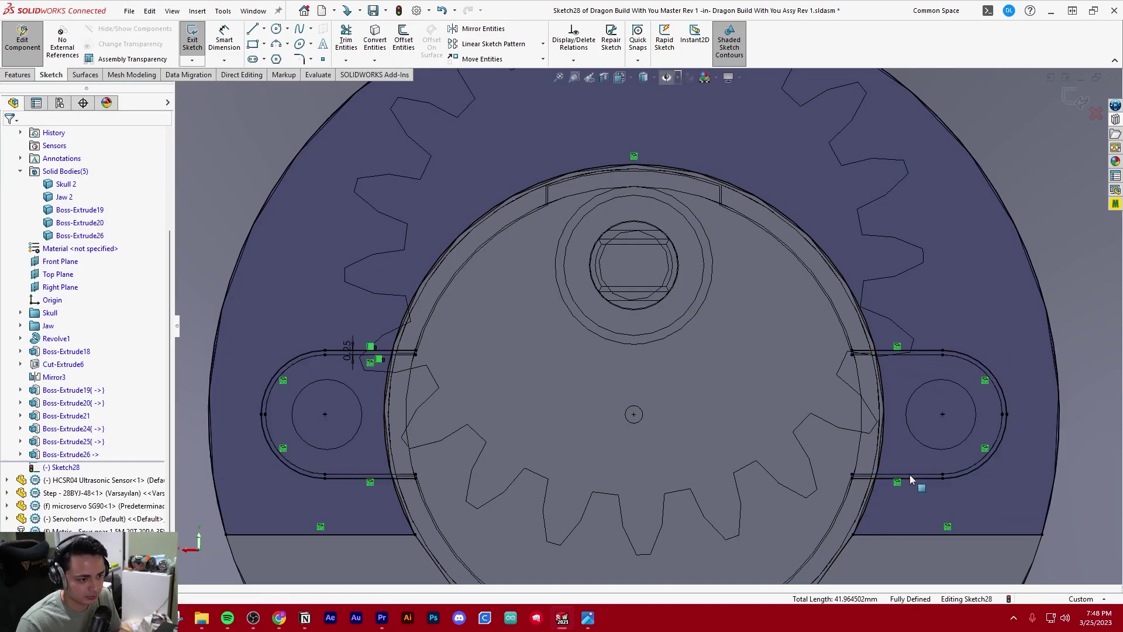
- Leave the sketch, switch to Dragon Master Rev 5.SLDPRT and examine Sketch79 of Boss-Extrude42 as a reference for the ear slots
{"action": "scroll", "coordinate": [646, 325], "scroll_direction": "up", "scroll_amount": 5}
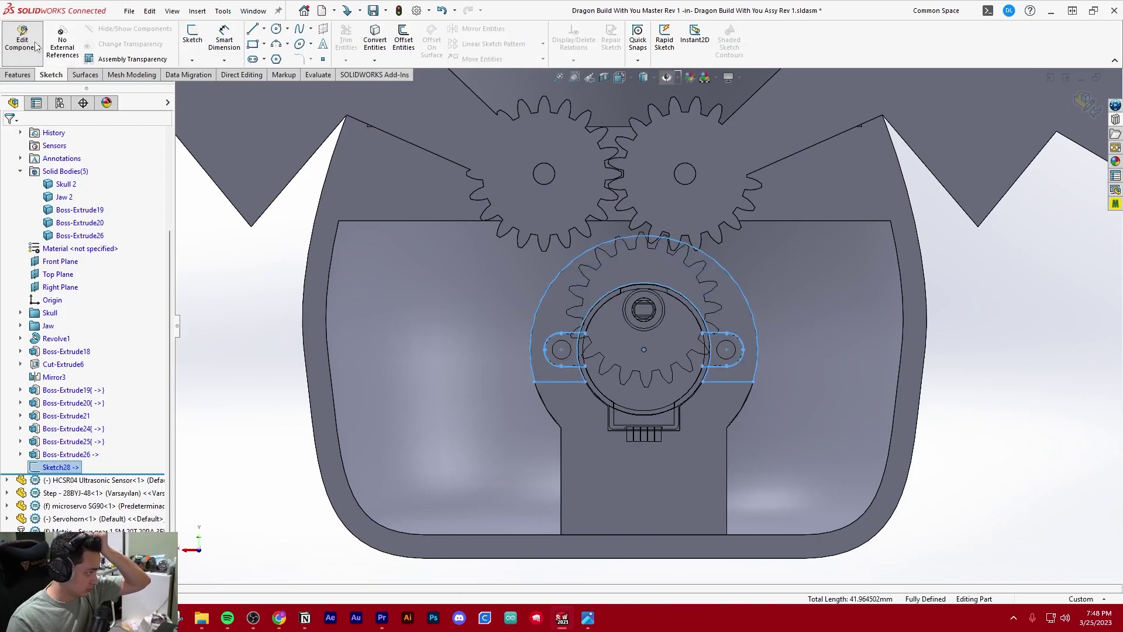
{"action": "left_click", "coordinate": [253, 11]}
{"action": "left_click", "coordinate": [296, 196]}
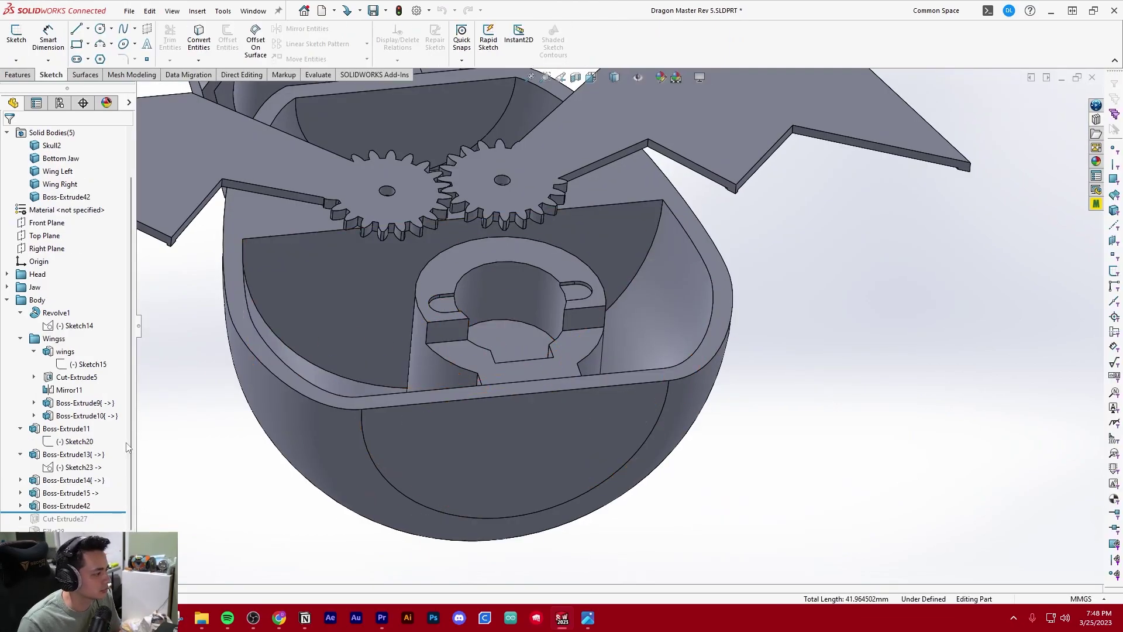
{"action": "left_click", "coordinate": [82, 519]}
{"action": "left_click", "coordinate": [91, 489]}
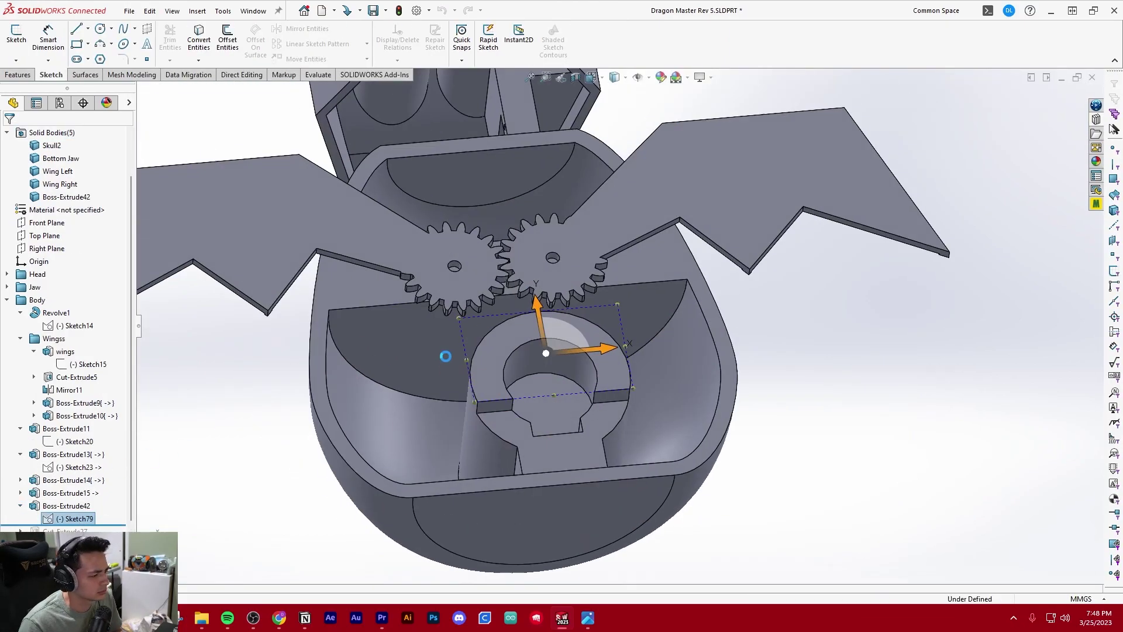
{"action": "scroll", "coordinate": [626, 462], "scroll_direction": "down", "scroll_amount": 5}
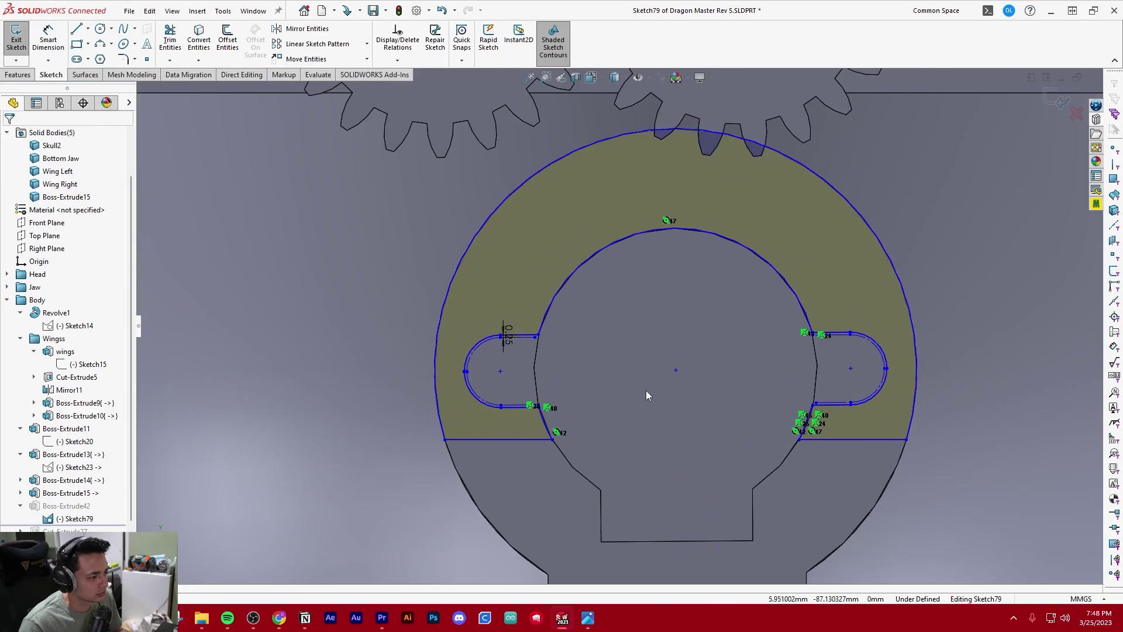
{"action": "scroll", "coordinate": [656, 382], "scroll_direction": "up", "scroll_amount": 3}
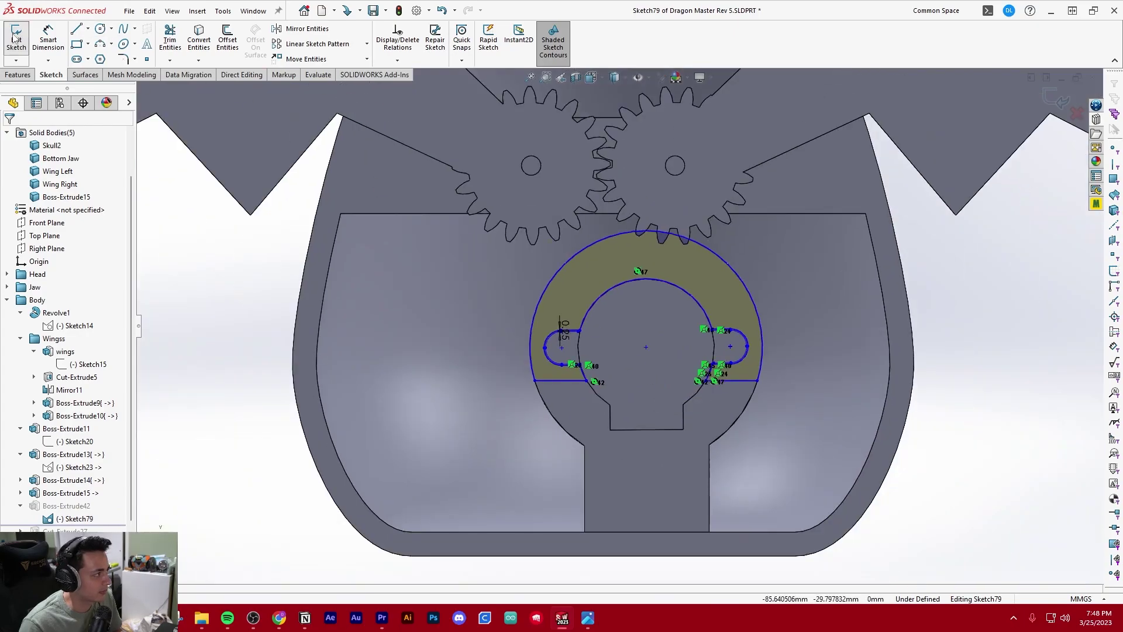
- Return to Dragon Build With You Master Rev 1.SLDPRT and open Sketch28, the motor support sketch, for editing
{"action": "left_click", "coordinate": [257, 10]}
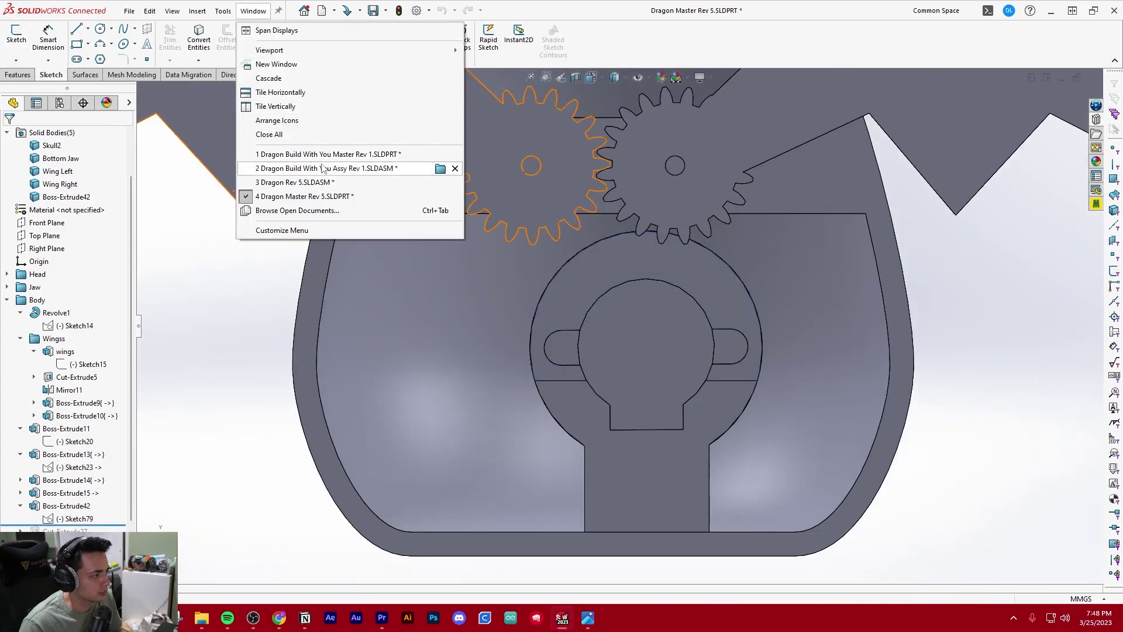
{"action": "left_click", "coordinate": [337, 154]}
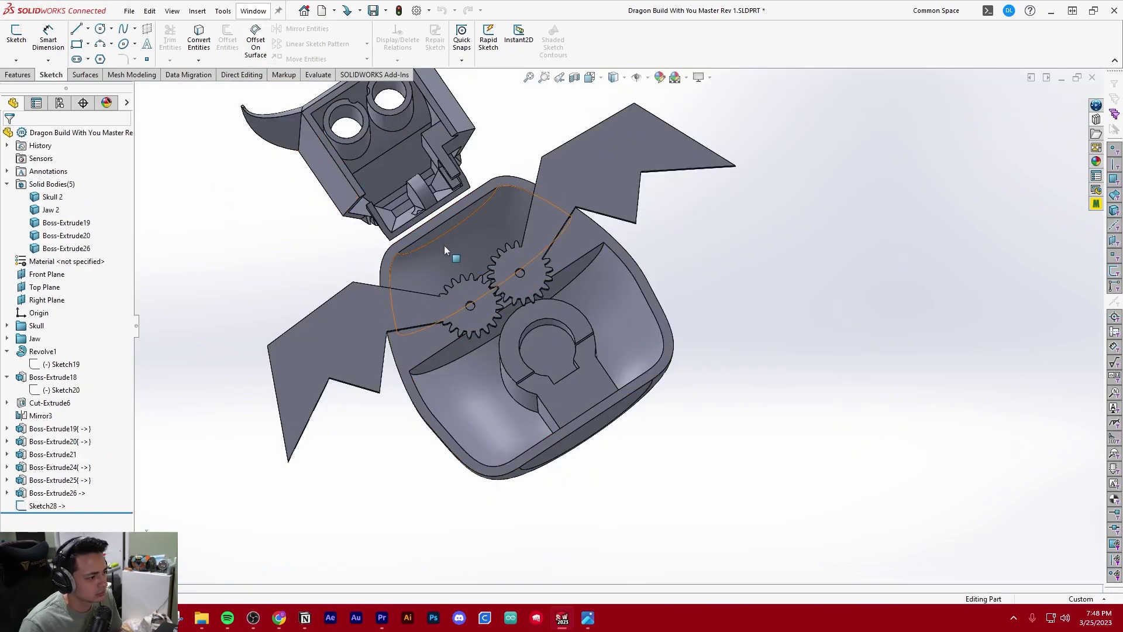
{"action": "left_click", "coordinate": [48, 506]}
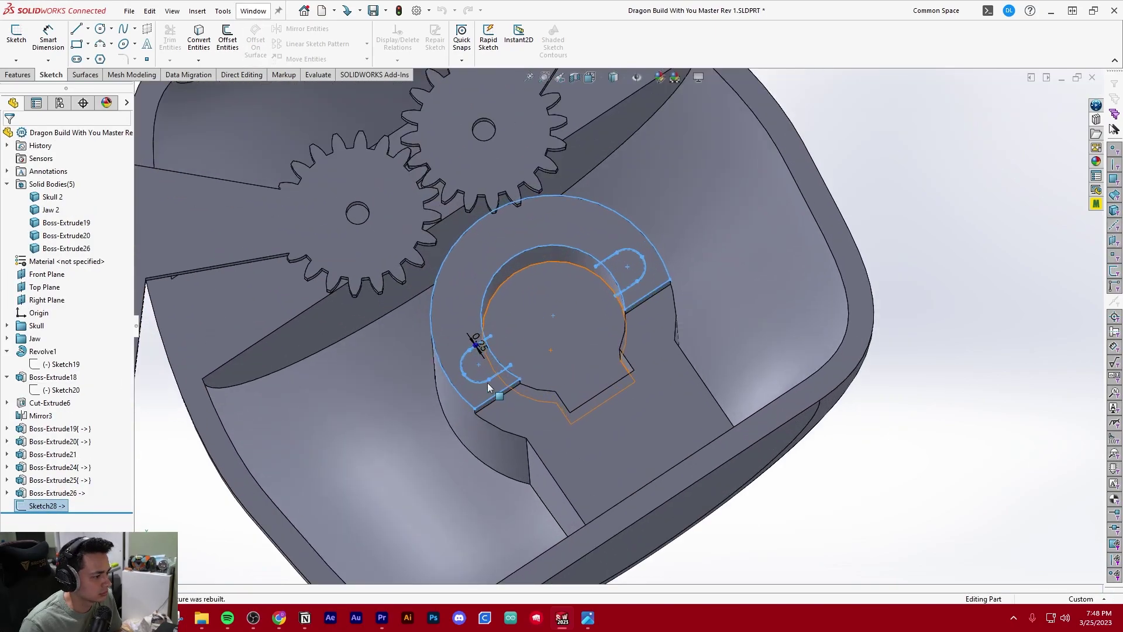
{"action": "left_click", "coordinate": [64, 469]}
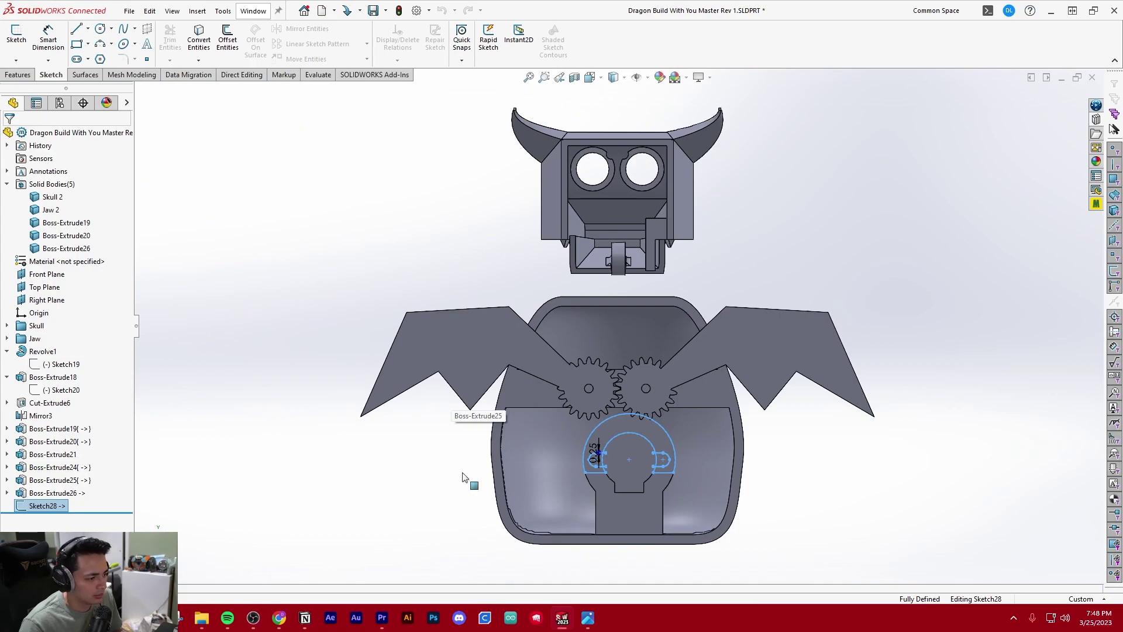
- Trim the left ear's offset lines back to the support's inner circle and remove the inner arc between them
{"action": "scroll", "coordinate": [601, 430], "scroll_direction": "down", "scroll_amount": 3}
{"action": "scroll", "coordinate": [597, 384], "scroll_direction": "up", "scroll_amount": 4}
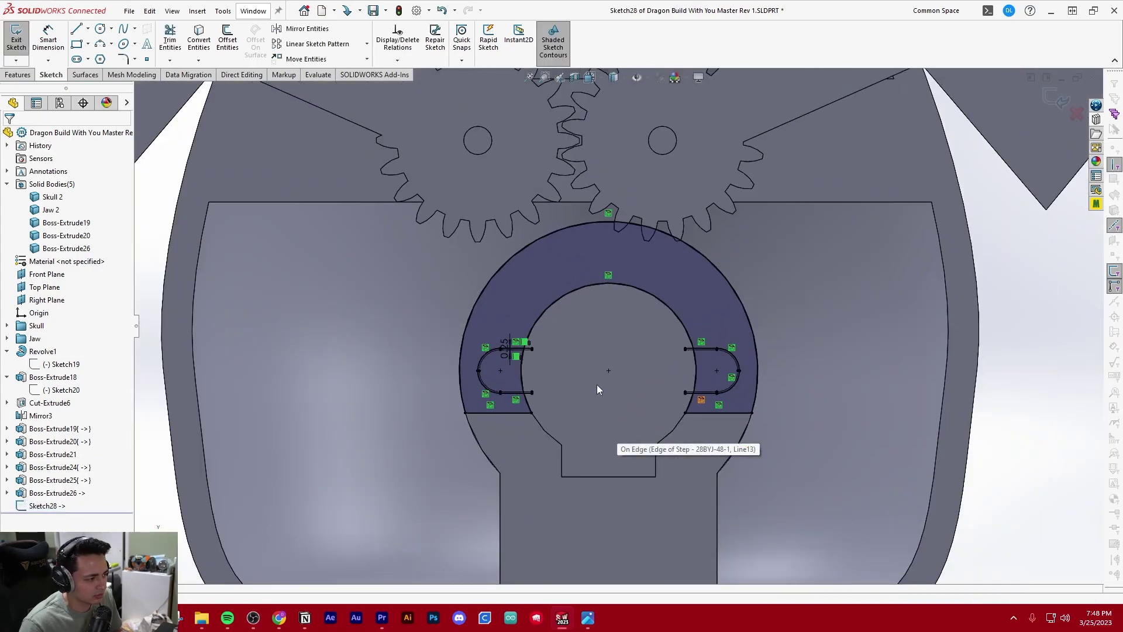
{"action": "scroll", "coordinate": [467, 293], "scroll_direction": "down", "scroll_amount": 8}
{"action": "scroll", "coordinate": [607, 336], "scroll_direction": "up", "scroll_amount": 6}
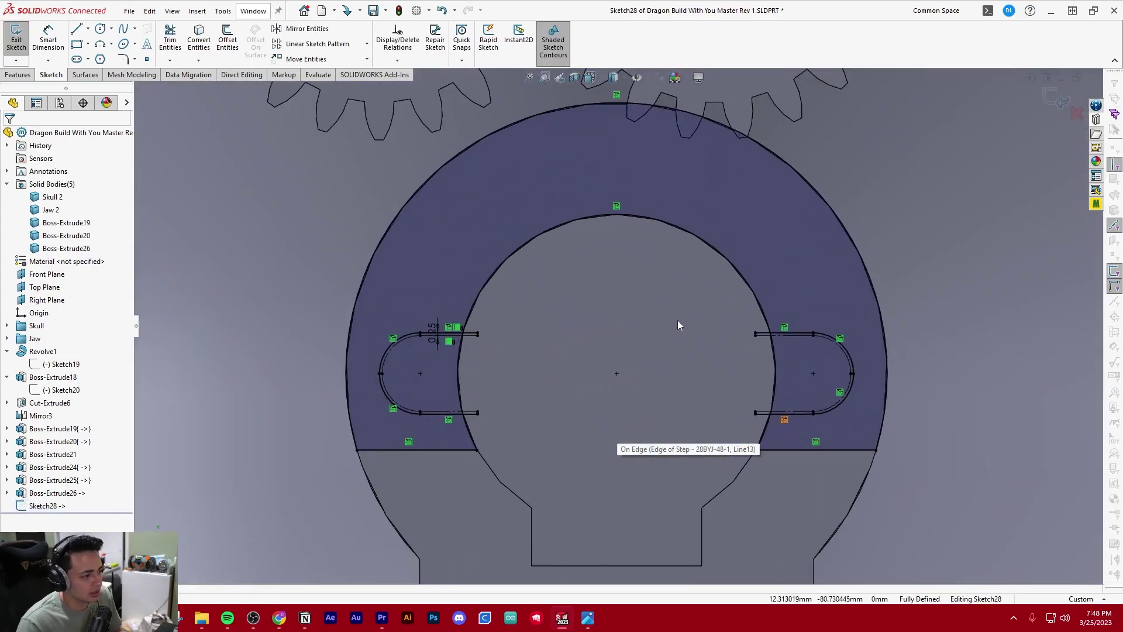
{"action": "scroll", "coordinate": [677, 321], "scroll_direction": "down", "scroll_amount": 6}
{"action": "scroll", "coordinate": [409, 366], "scroll_direction": "down", "scroll_amount": 3}
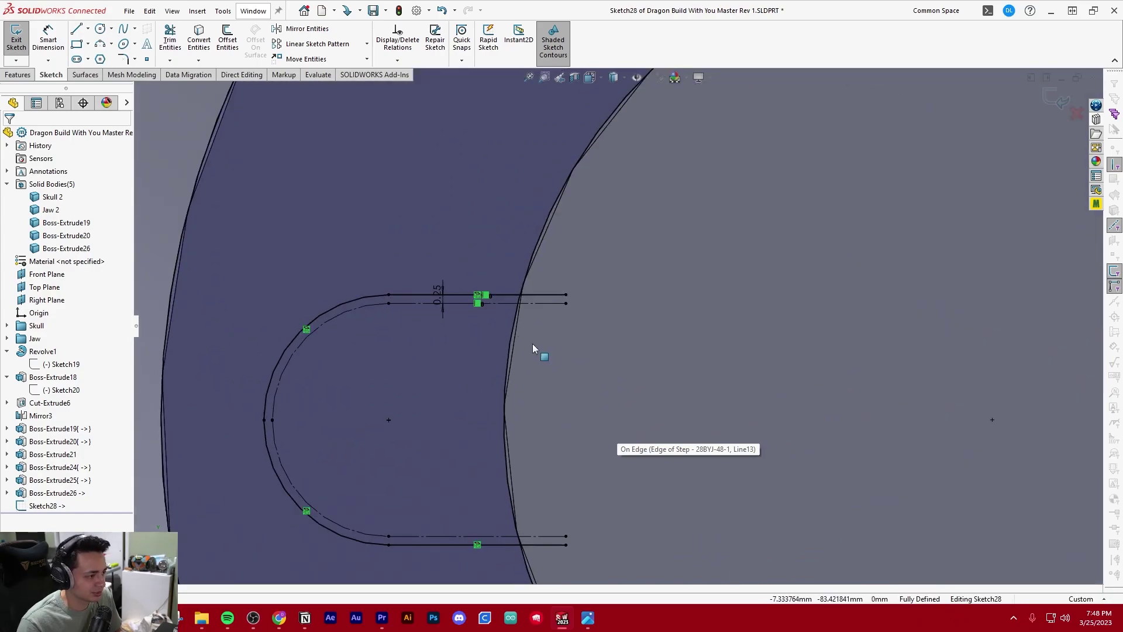
{"action": "key", "text": "t"}
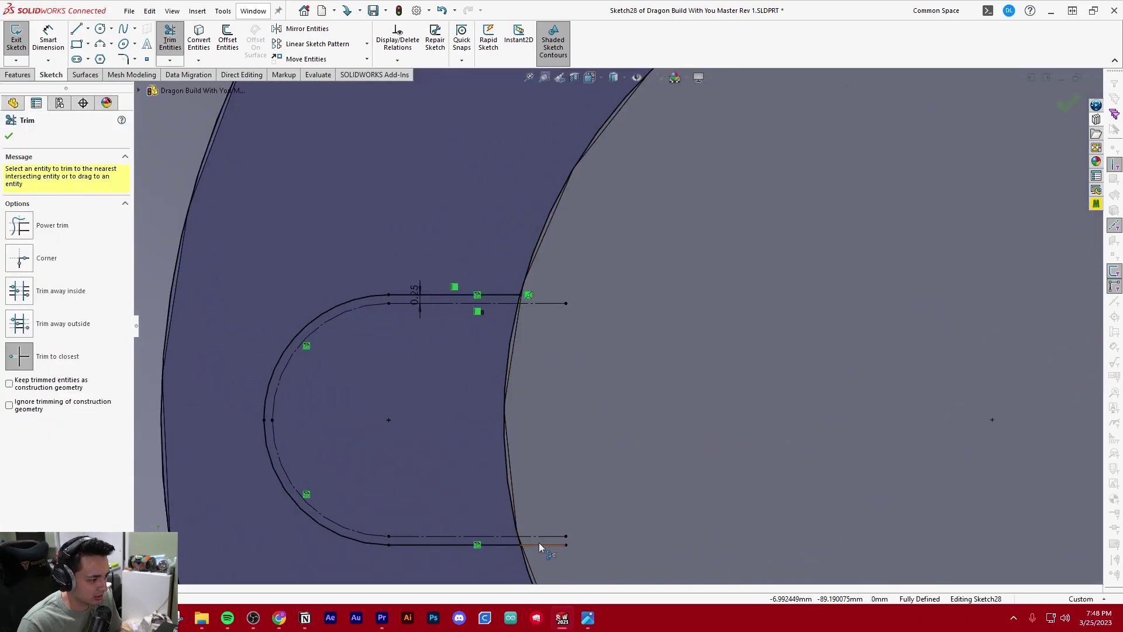
{"action": "scroll", "coordinate": [602, 486], "scroll_direction": "up", "scroll_amount": 4}
{"action": "scroll", "coordinate": [590, 348], "scroll_direction": "down", "scroll_amount": 5}
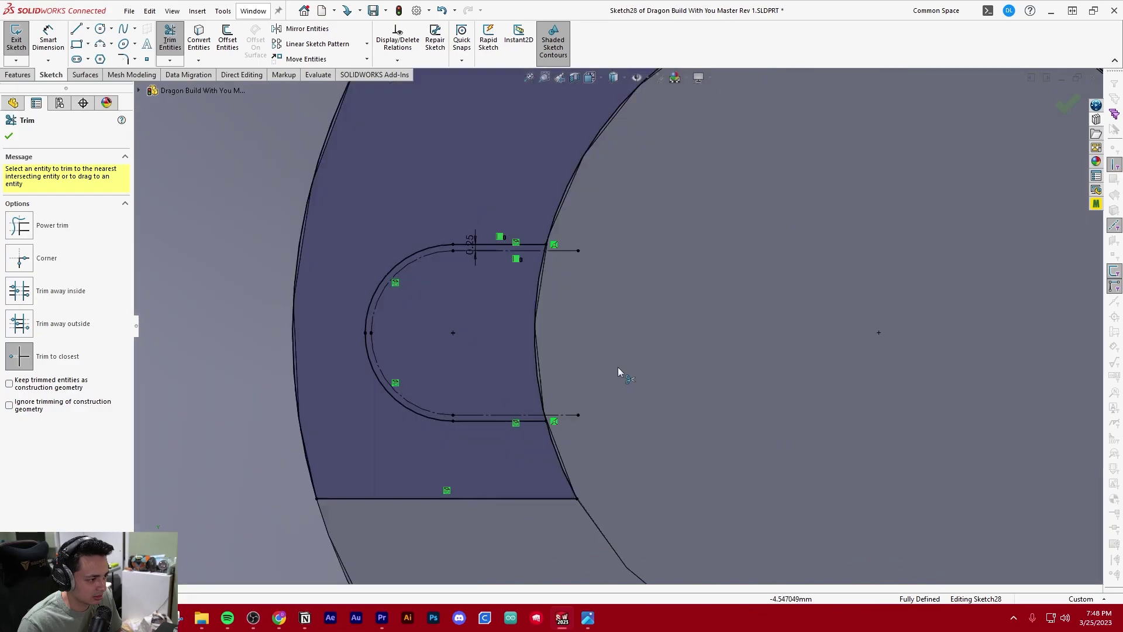
{"action": "scroll", "coordinate": [582, 421], "scroll_direction": "up", "scroll_amount": 4}
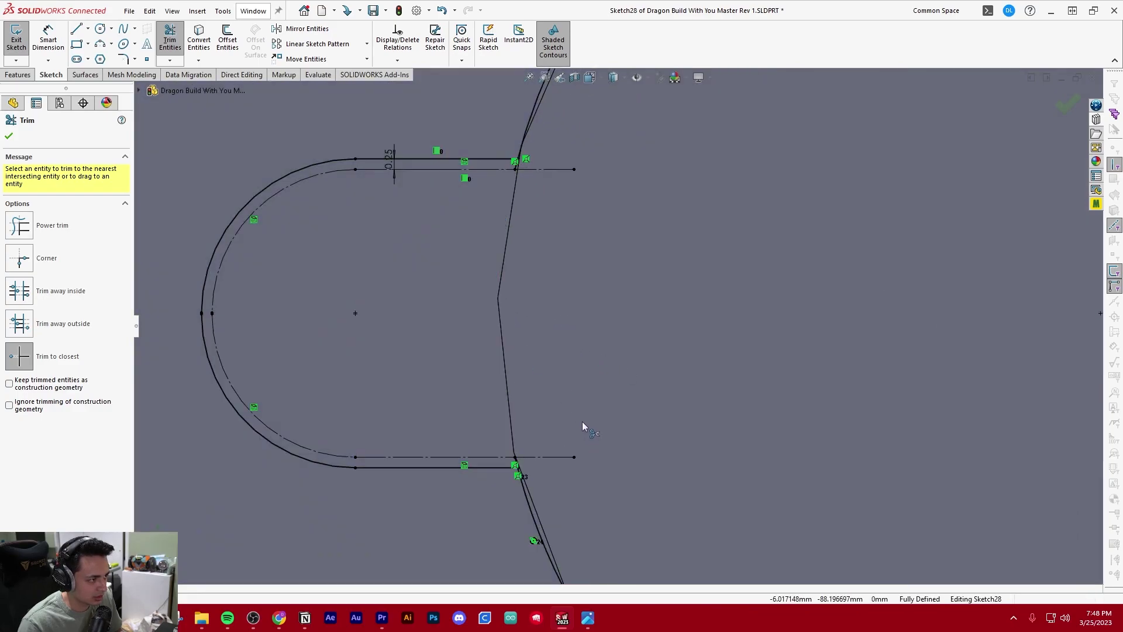
{"action": "scroll", "coordinate": [638, 296], "scroll_direction": "down", "scroll_amount": 6}
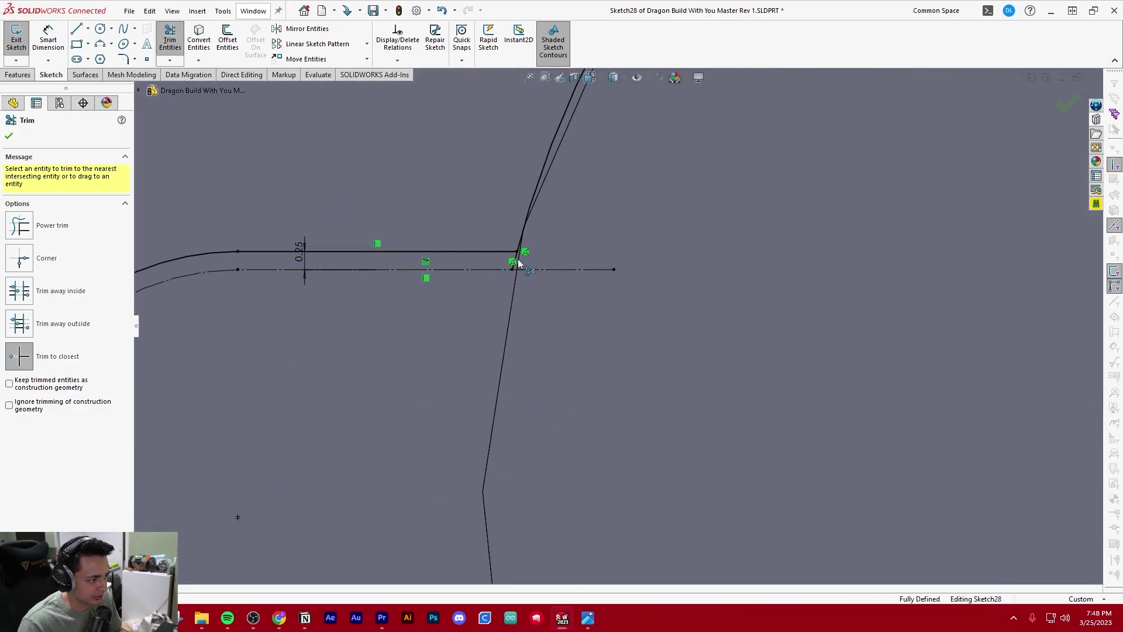
{"action": "scroll", "coordinate": [604, 370], "scroll_direction": "up", "scroll_amount": 4}
{"action": "scroll", "coordinate": [582, 451], "scroll_direction": "down", "scroll_amount": 5}
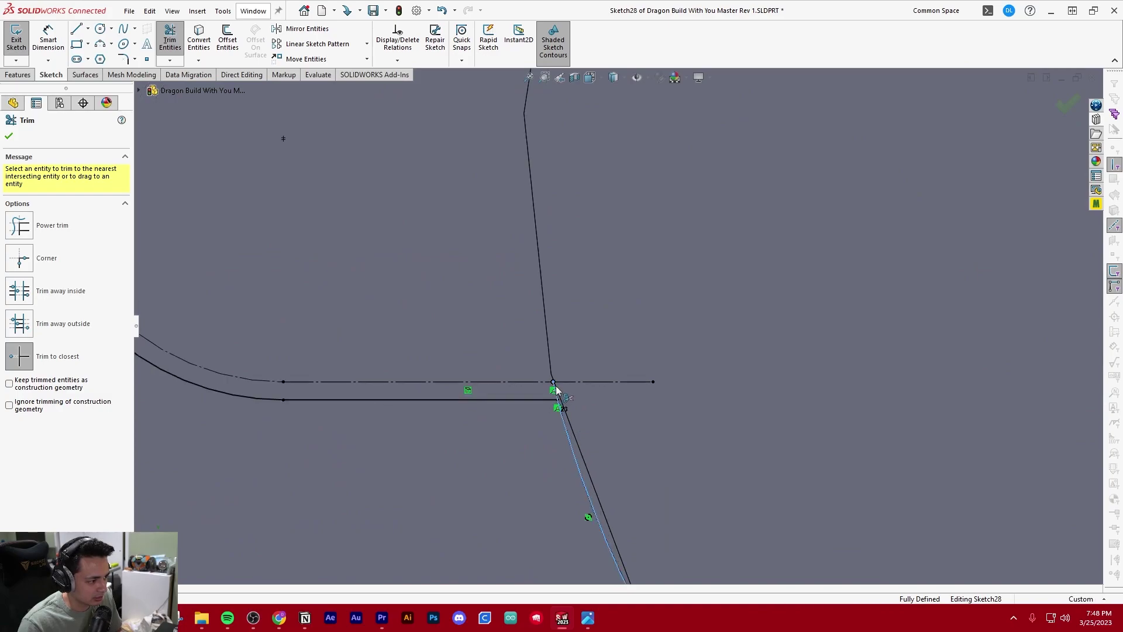
- Trim the right ear's offset lines back to the inner circle and remove the inner arc between them
{"action": "scroll", "coordinate": [565, 434], "scroll_direction": "up", "scroll_amount": 5}
{"action": "scroll", "coordinate": [682, 345], "scroll_direction": "down", "scroll_amount": 6}
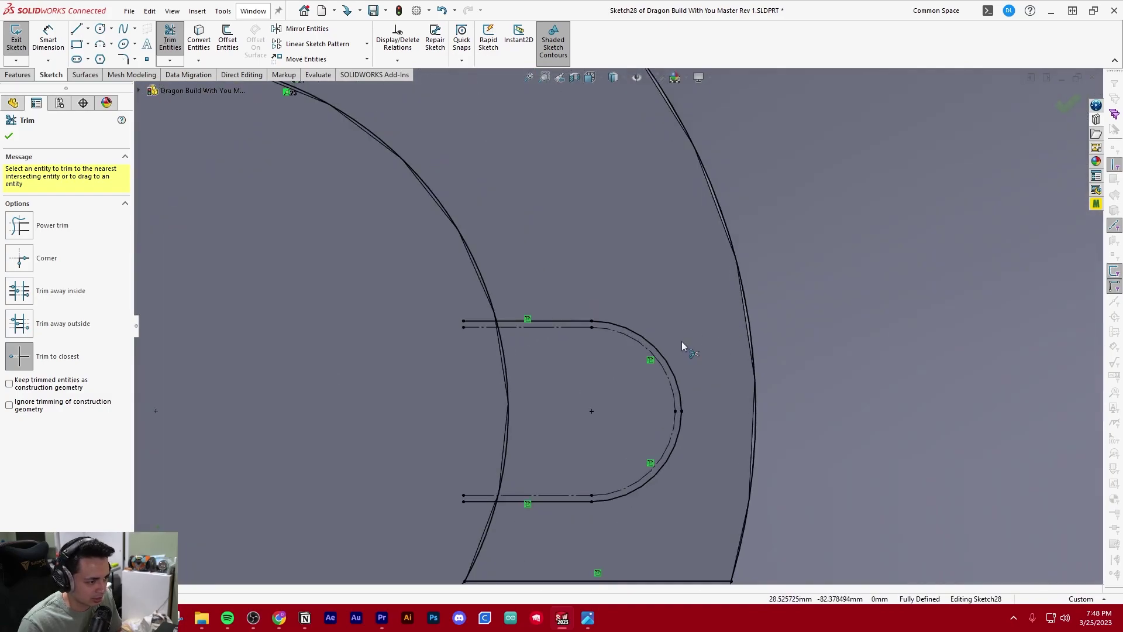
{"action": "scroll", "coordinate": [485, 310], "scroll_direction": "down", "scroll_amount": 3}
{"action": "left_click", "coordinate": [519, 281]}
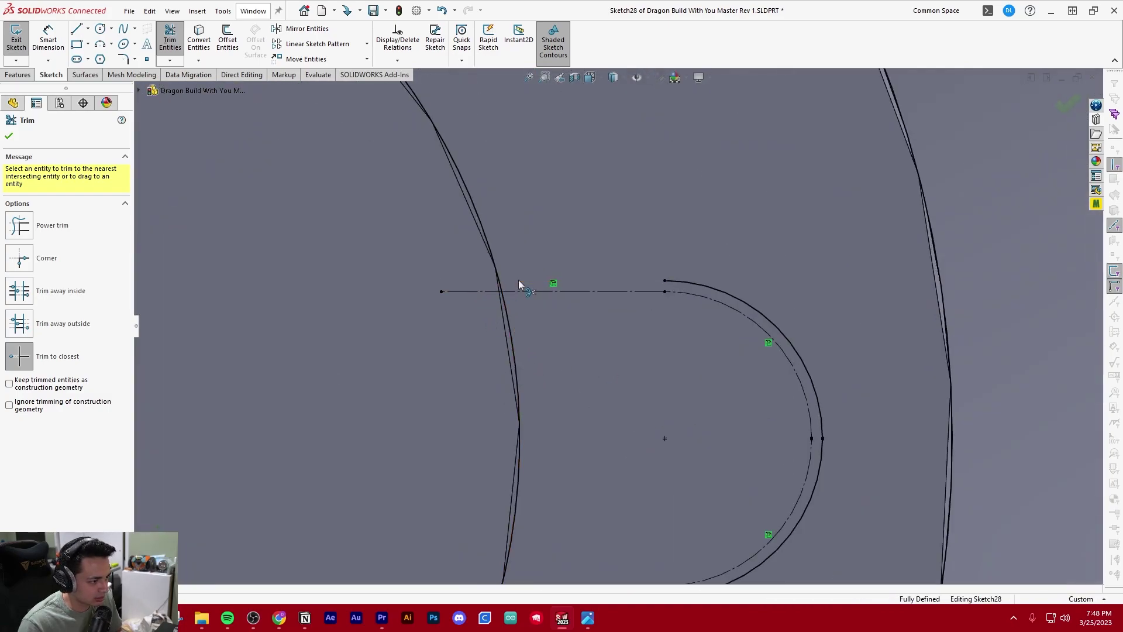
{"action": "key", "text": "ctrl+z"}
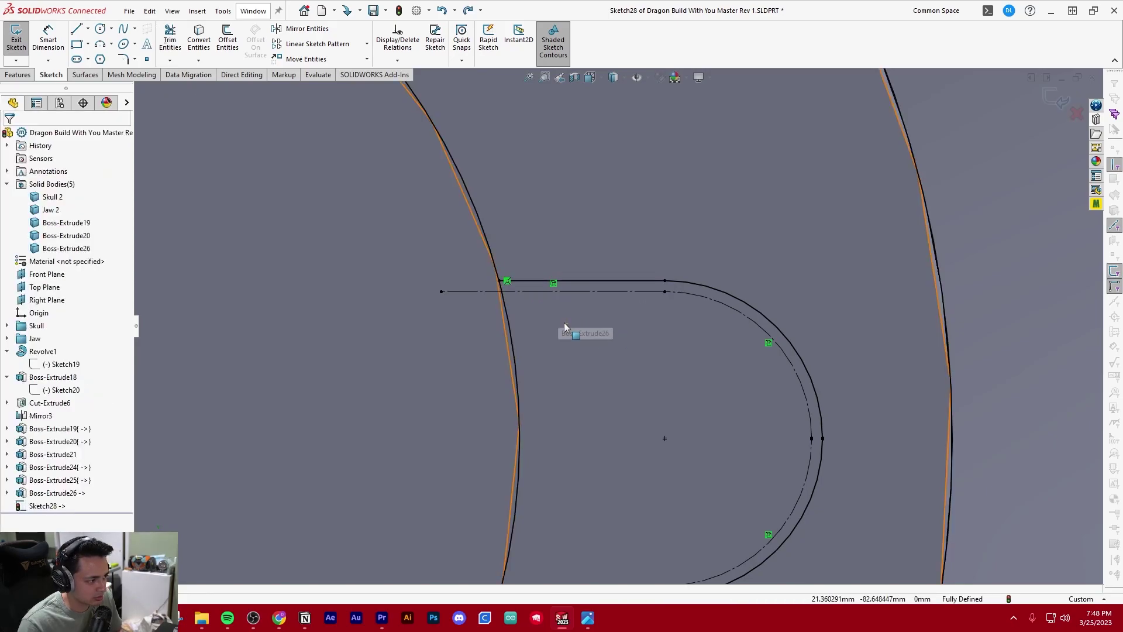
{"action": "key", "text": "t"}
{"action": "scroll", "coordinate": [538, 333], "scroll_direction": "up", "scroll_amount": 5}
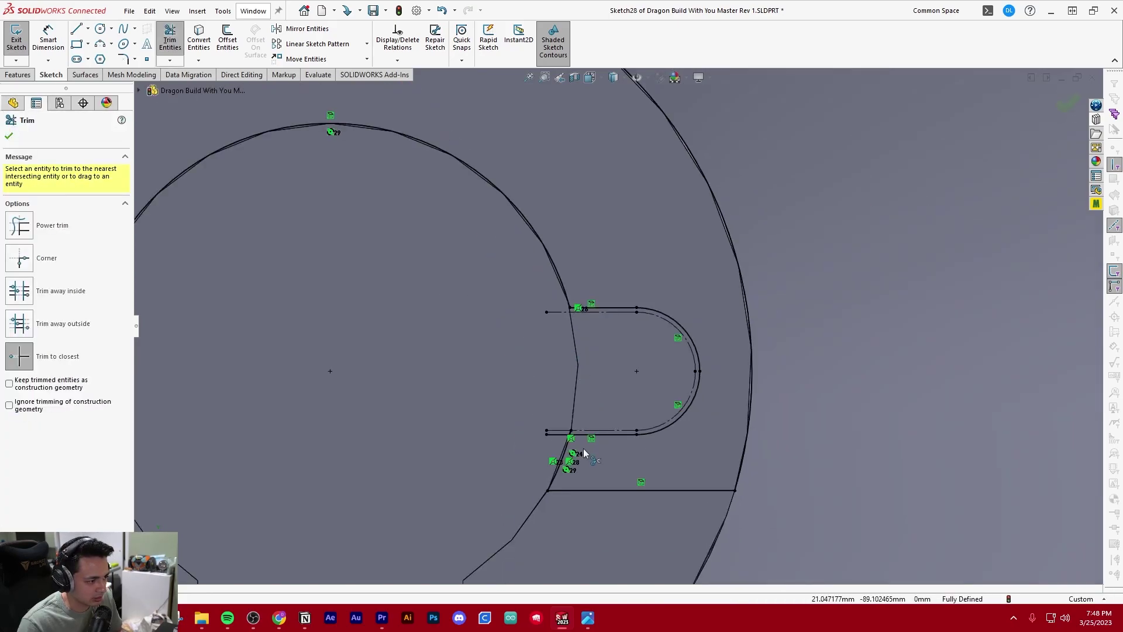
{"action": "scroll", "coordinate": [562, 409], "scroll_direction": "down", "scroll_amount": 5}
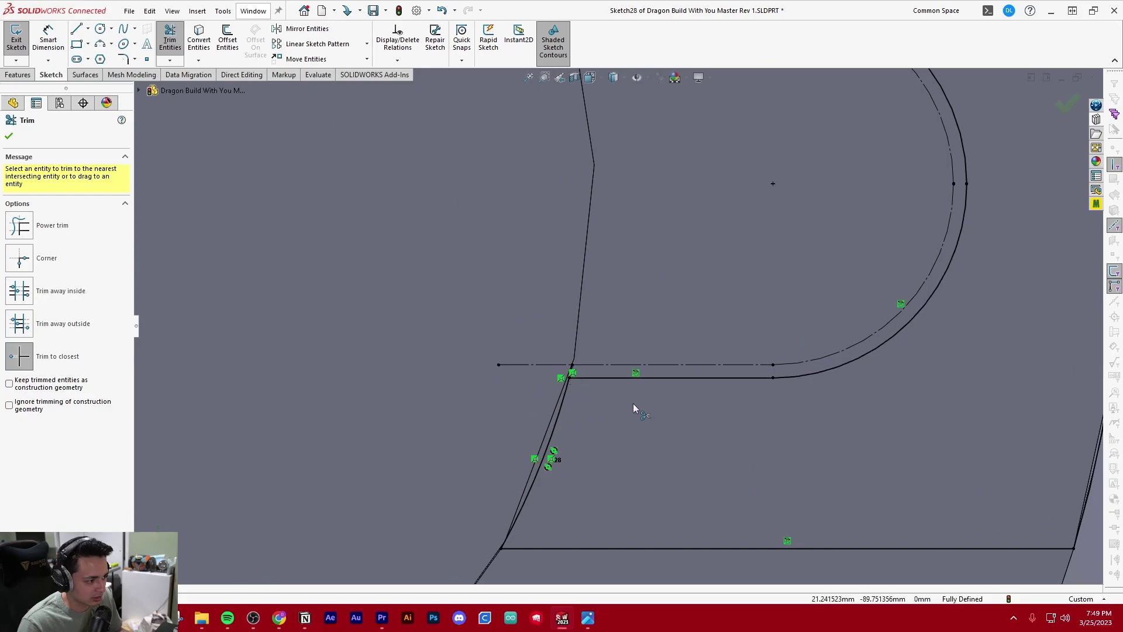
{"action": "scroll", "coordinate": [583, 370], "scroll_direction": "down", "scroll_amount": 3}
{"action": "scroll", "coordinate": [645, 433], "scroll_direction": "up", "scroll_amount": 8}
{"action": "key", "text": "Escape"}
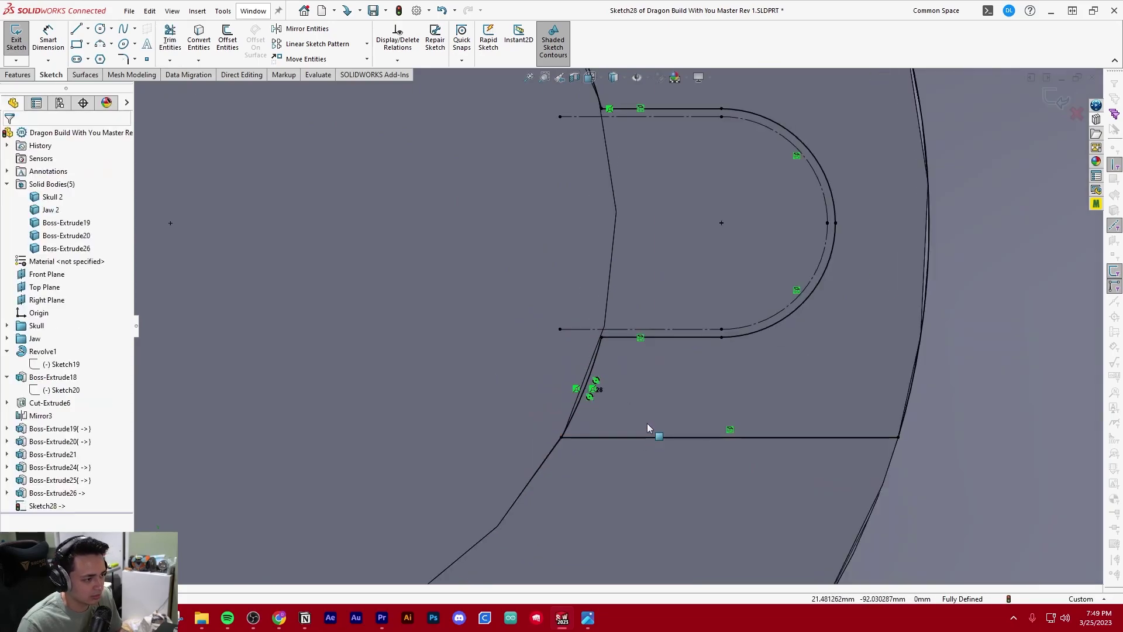
- Examine the corners where both ear outlines meet the support's inner arcs for gaps or leftover segments
{"action": "scroll", "coordinate": [577, 317], "scroll_direction": "down", "scroll_amount": 5}
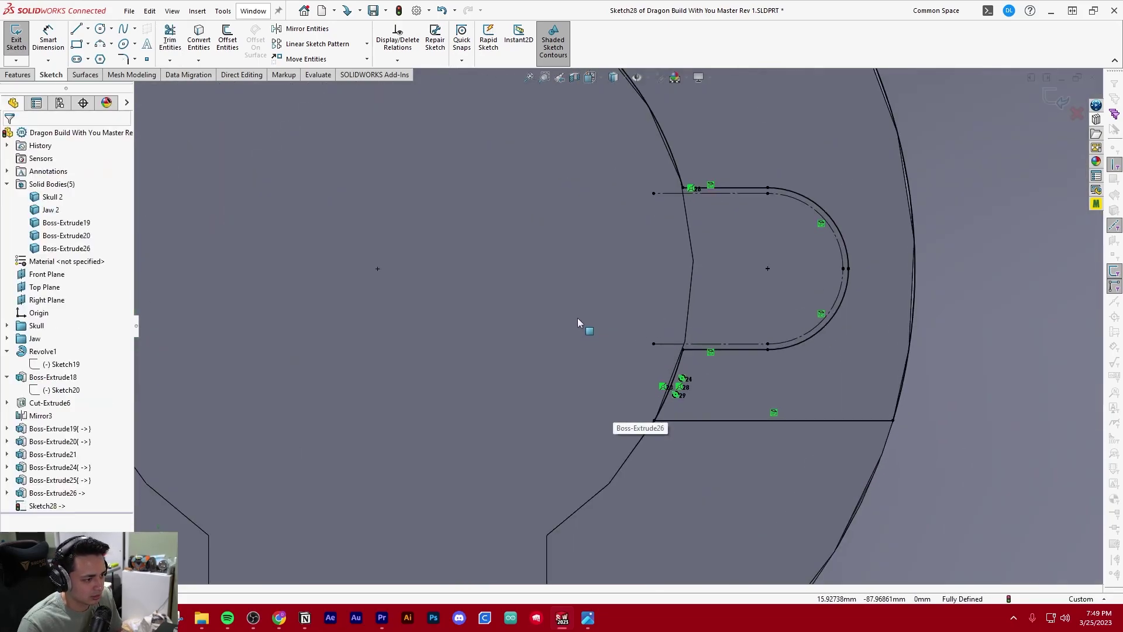
{"action": "middle_click_drag", "start_coordinate": [577, 318], "coordinate": [683, 558], "text": "ctrl"}
{"action": "scroll", "coordinate": [661, 447], "scroll_direction": "up", "scroll_amount": 6}
{"action": "scroll", "coordinate": [438, 365], "scroll_direction": "down", "scroll_amount": 3}
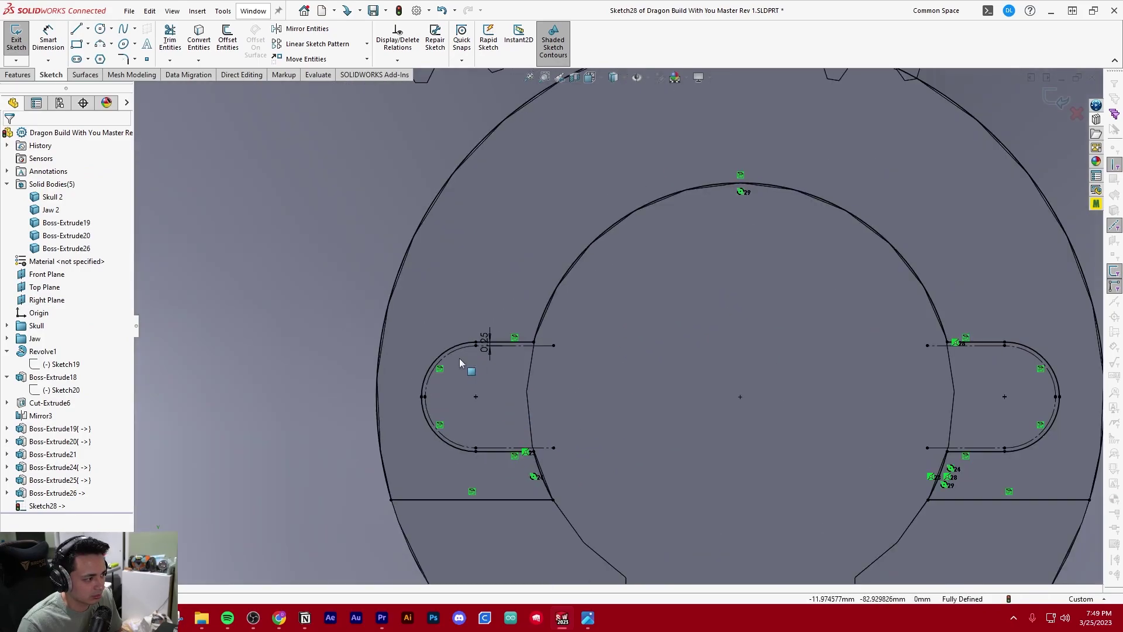
{"action": "scroll", "coordinate": [522, 366], "scroll_direction": "down", "scroll_amount": 2}
{"action": "scroll", "coordinate": [599, 456], "scroll_direction": "down", "scroll_amount": 8}
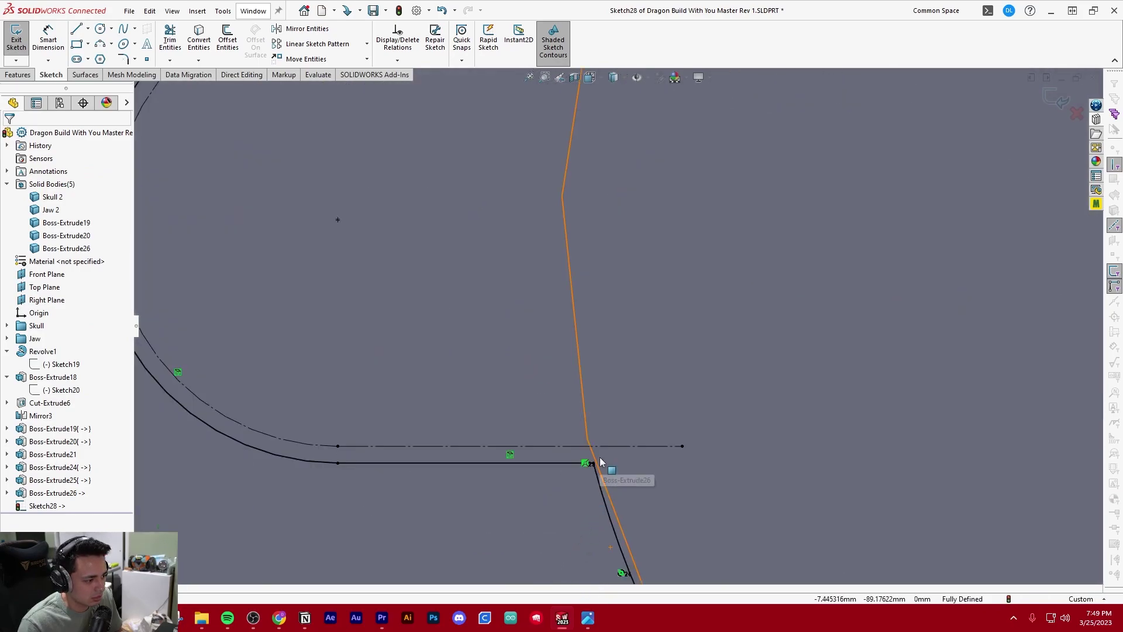
{"action": "scroll", "coordinate": [595, 426], "scroll_direction": "down", "scroll_amount": 5}
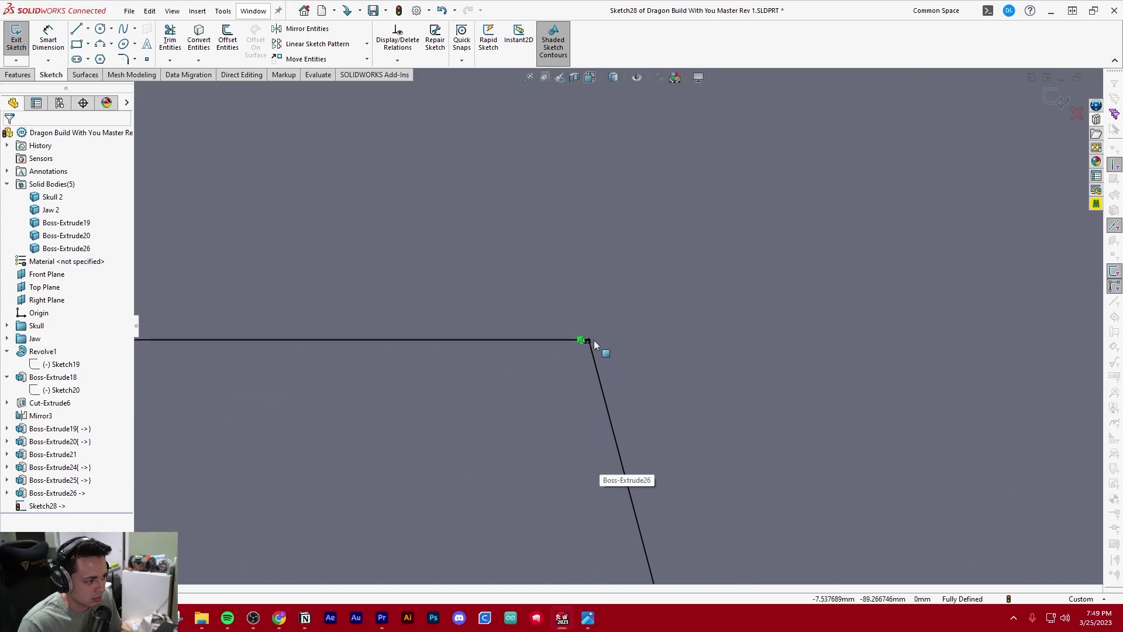
{"action": "scroll", "coordinate": [592, 341], "scroll_direction": "down", "scroll_amount": 5}
{"action": "scroll", "coordinate": [587, 321], "scroll_direction": "up", "scroll_amount": 6}
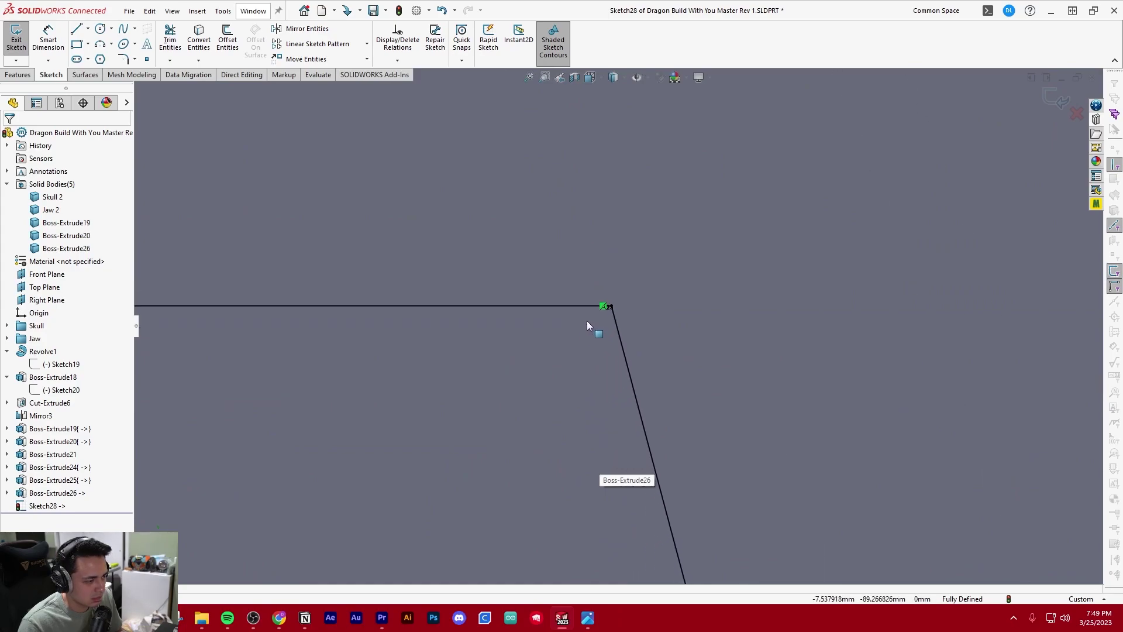
{"action": "scroll", "coordinate": [587, 323], "scroll_direction": "up", "scroll_amount": 10}
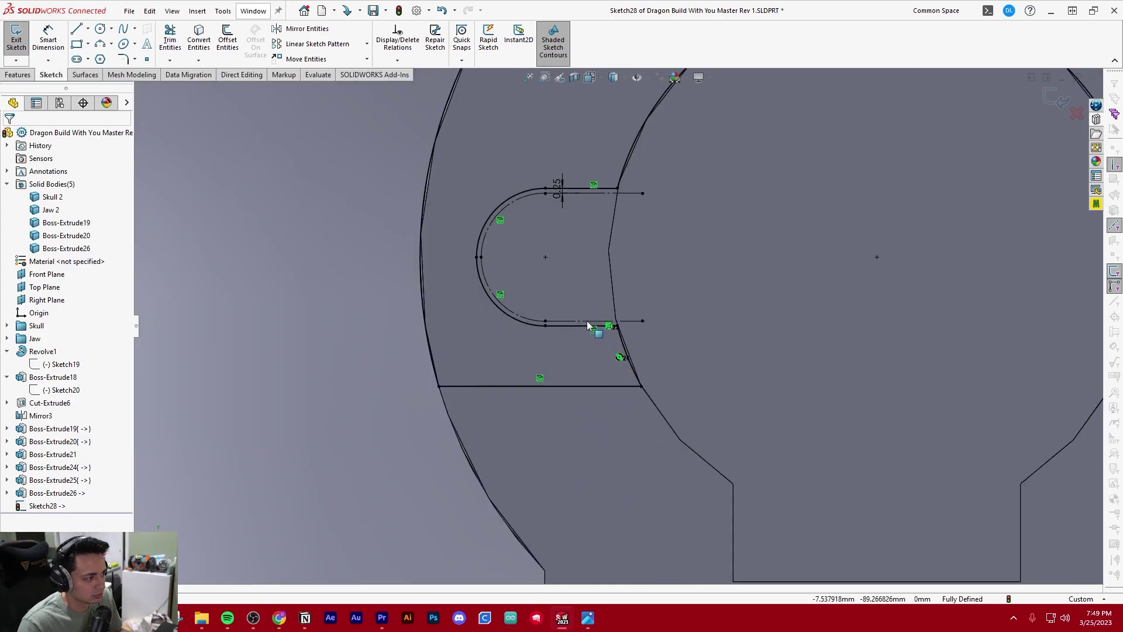
{"action": "scroll", "coordinate": [514, 374], "scroll_direction": "up", "scroll_amount": 8}
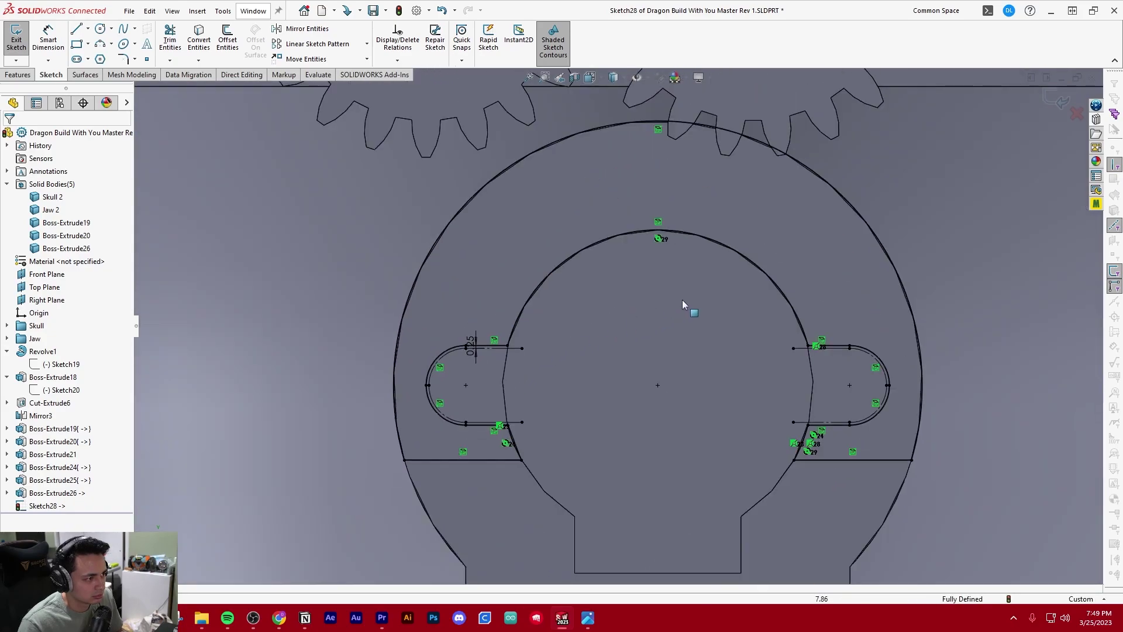
{"action": "scroll", "coordinate": [721, 367], "scroll_direction": "down", "scroll_amount": 8}
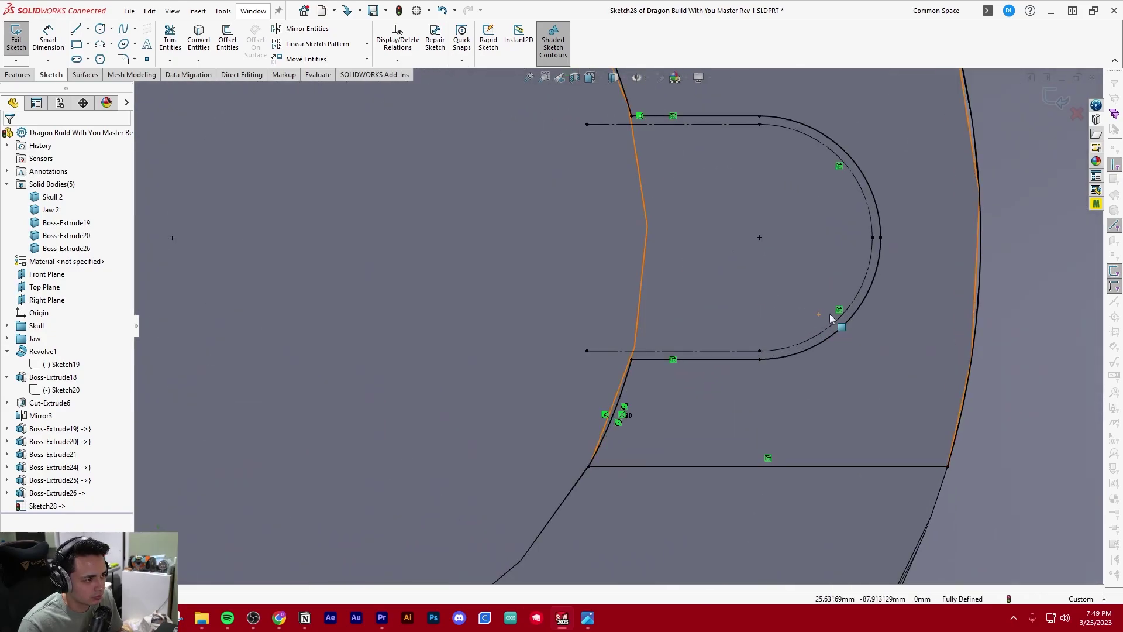
{"action": "scroll", "coordinate": [800, 342], "scroll_direction": "up", "scroll_amount": 10}
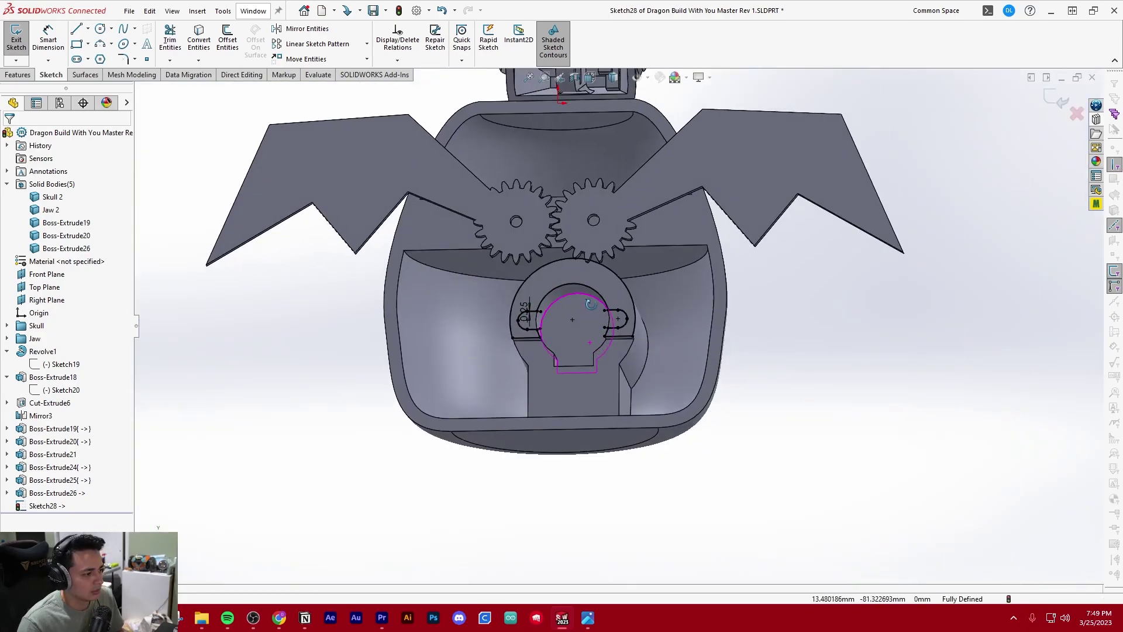
{"action": "middle_click_drag", "start_coordinate": [591, 304], "coordinate": [616, 245]}
{"action": "scroll", "coordinate": [615, 310], "scroll_direction": "down", "scroll_amount": 5}
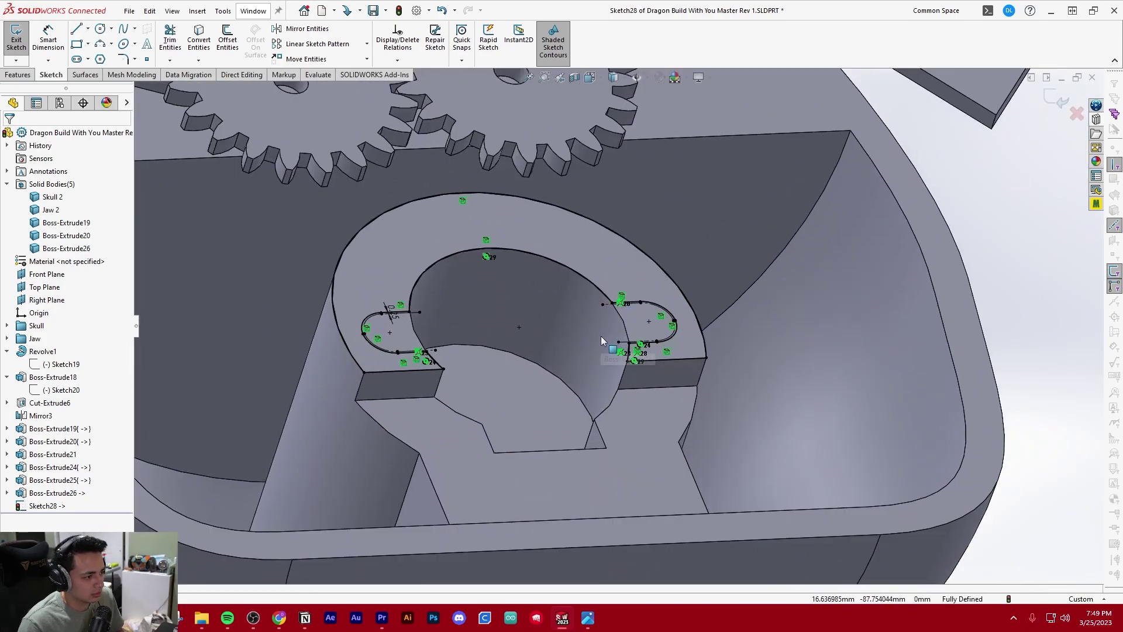
{"action": "scroll", "coordinate": [452, 337], "scroll_direction": "down", "scroll_amount": 7}
{"action": "key", "text": "ctrl+8"}
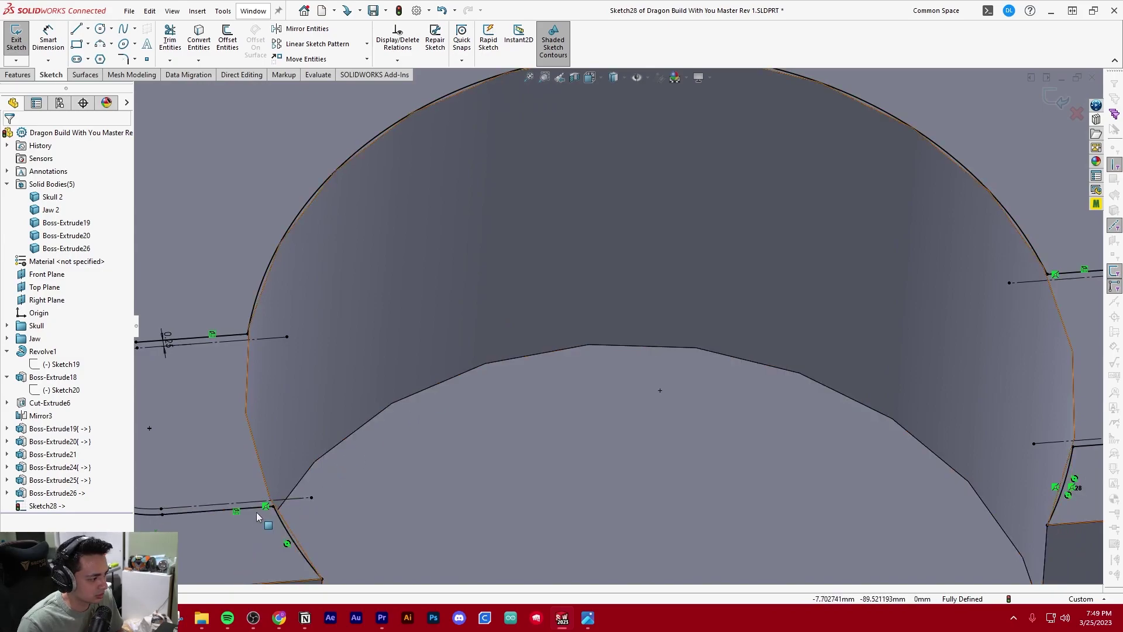
{"action": "key", "text": "t"}
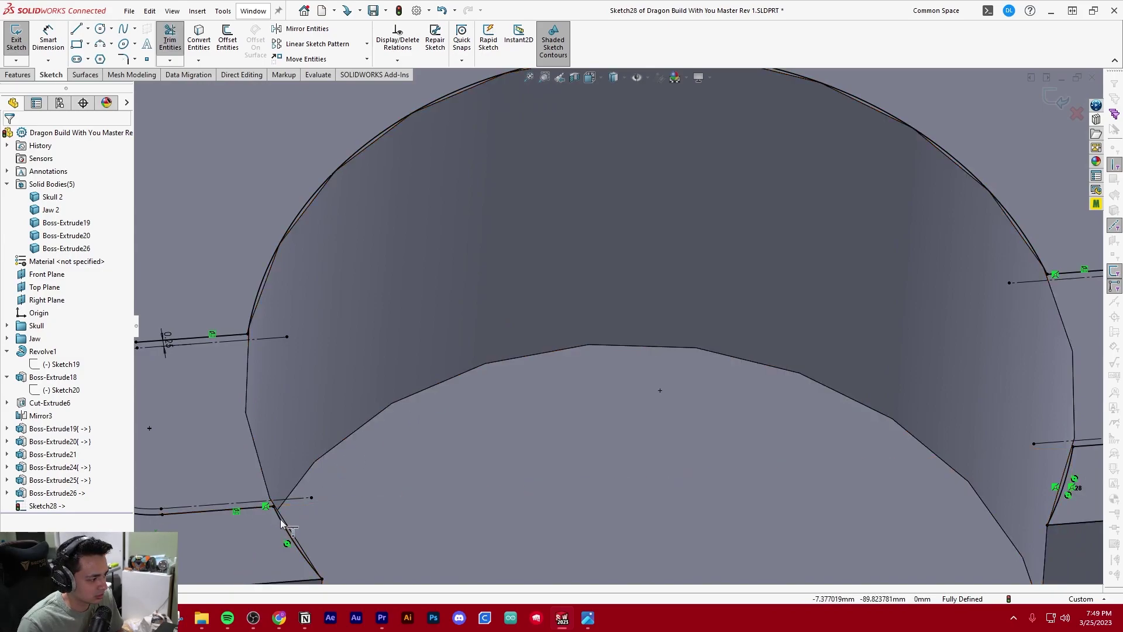
{"action": "scroll", "coordinate": [427, 462], "scroll_direction": "up", "scroll_amount": 7}
{"action": "middle_click_drag", "start_coordinate": [647, 347], "coordinate": [655, 358]}
{"action": "key", "text": "Escape"}
- Try to extrude the trimmed motor support sketch with Boss-Extrude
{"action": "left_click", "coordinate": [17, 74]}
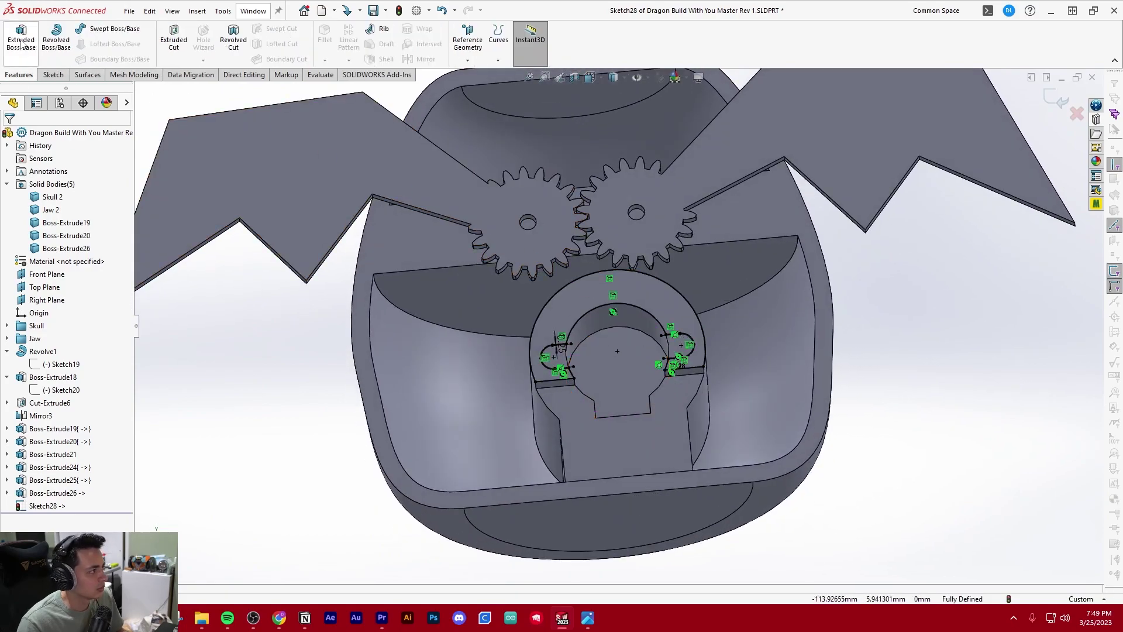
{"action": "scroll", "coordinate": [625, 350], "scroll_direction": "down", "scroll_amount": 3}
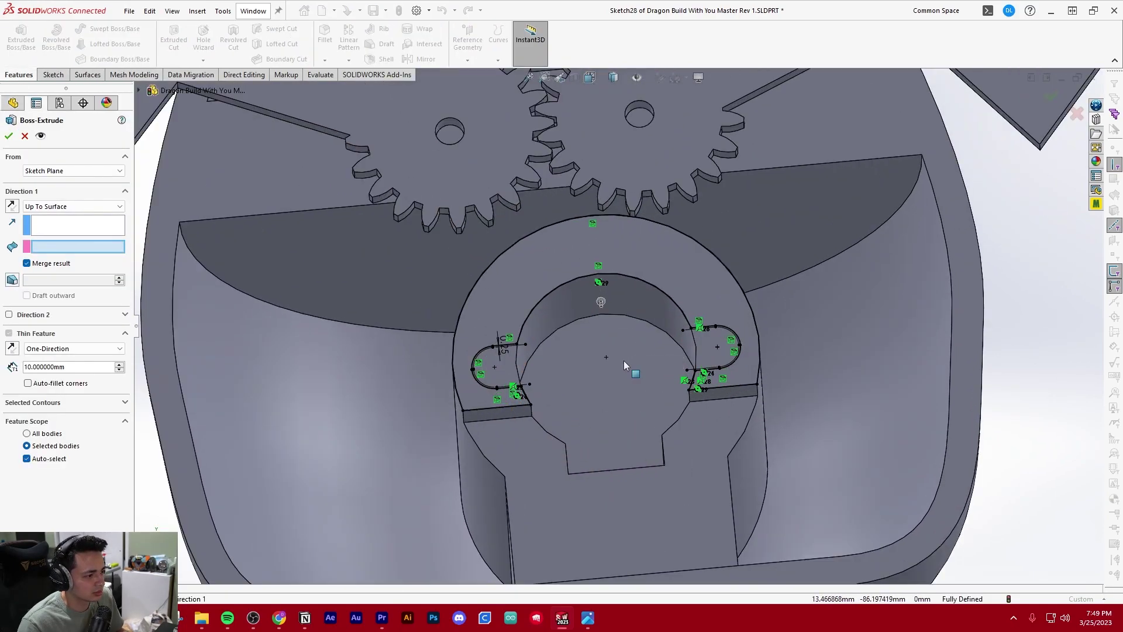
{"action": "key", "text": "Escape"}
- Examine the corners and rounded ends of both ear outlines in the motor support sketch for gaps or stray segments
{"action": "scroll", "coordinate": [541, 359], "scroll_direction": "down", "scroll_amount": 7}
{"action": "scroll", "coordinate": [392, 380], "scroll_direction": "up", "scroll_amount": 1}
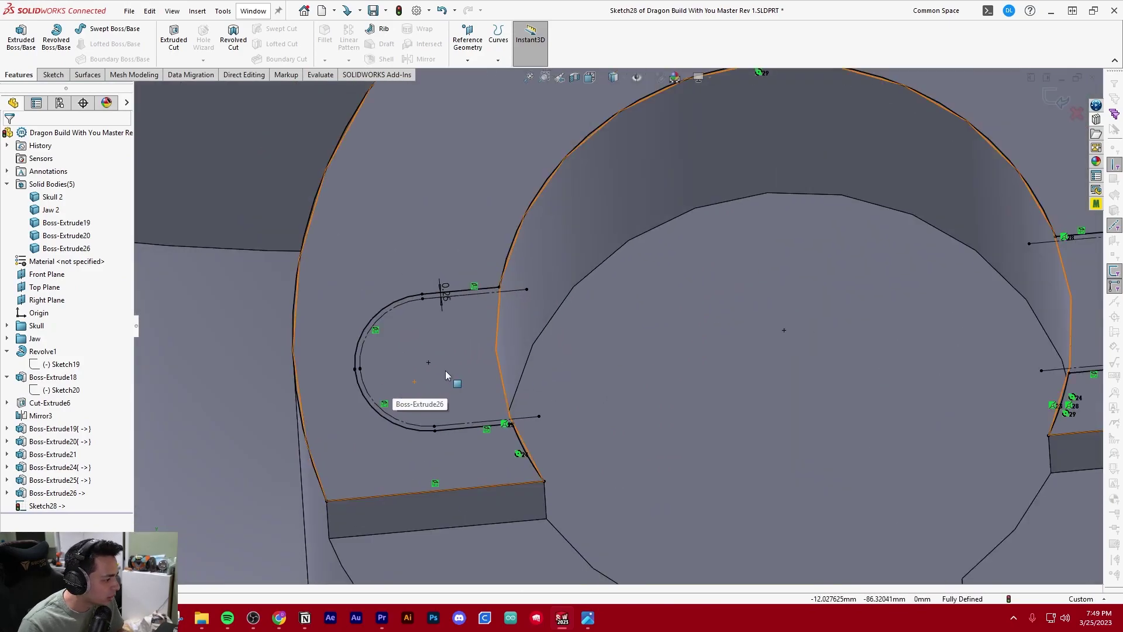
{"action": "middle_click_drag", "start_coordinate": [526, 366], "coordinate": [491, 361]}
{"action": "scroll", "coordinate": [396, 432], "scroll_direction": "down", "scroll_amount": 5}
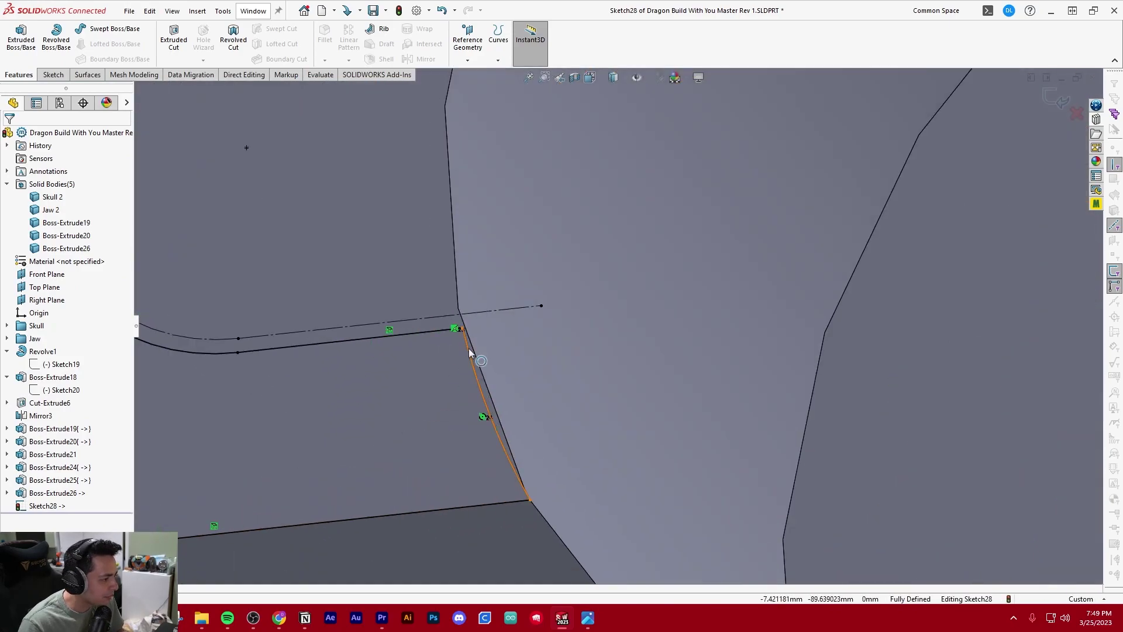
{"action": "scroll", "coordinate": [469, 351], "scroll_direction": "up", "scroll_amount": 5}
{"action": "middle_click_drag", "start_coordinate": [491, 310], "coordinate": [404, 484], "text": "ctrl"}
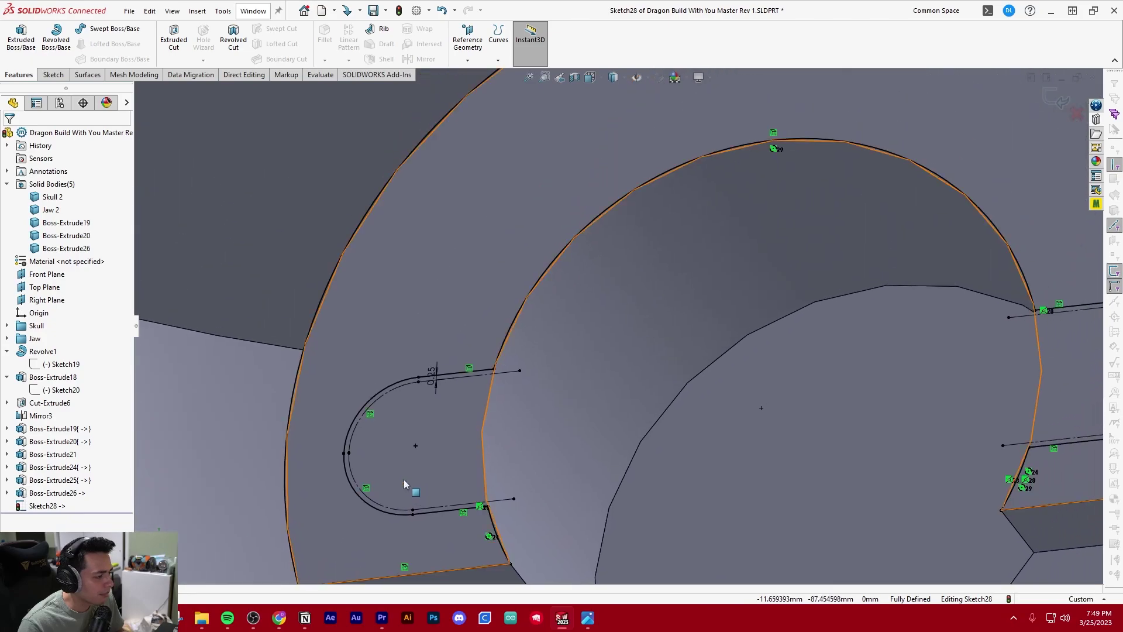
{"action": "scroll", "coordinate": [405, 485], "scroll_direction": "down", "scroll_amount": 10}
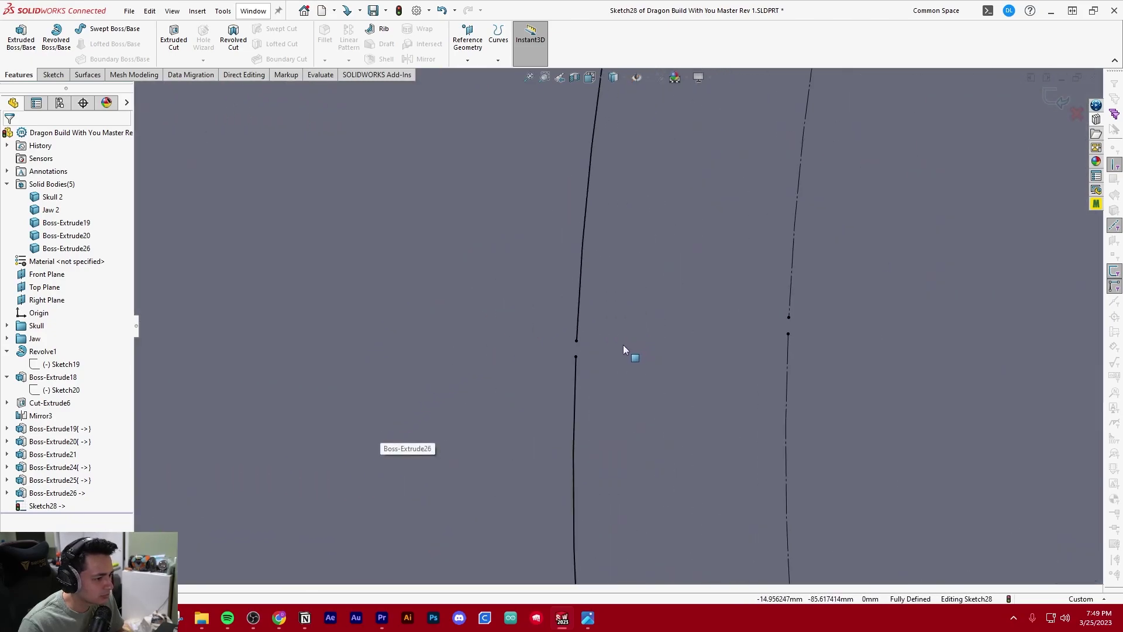
{"action": "scroll", "coordinate": [624, 347], "scroll_direction": "up", "scroll_amount": 5}
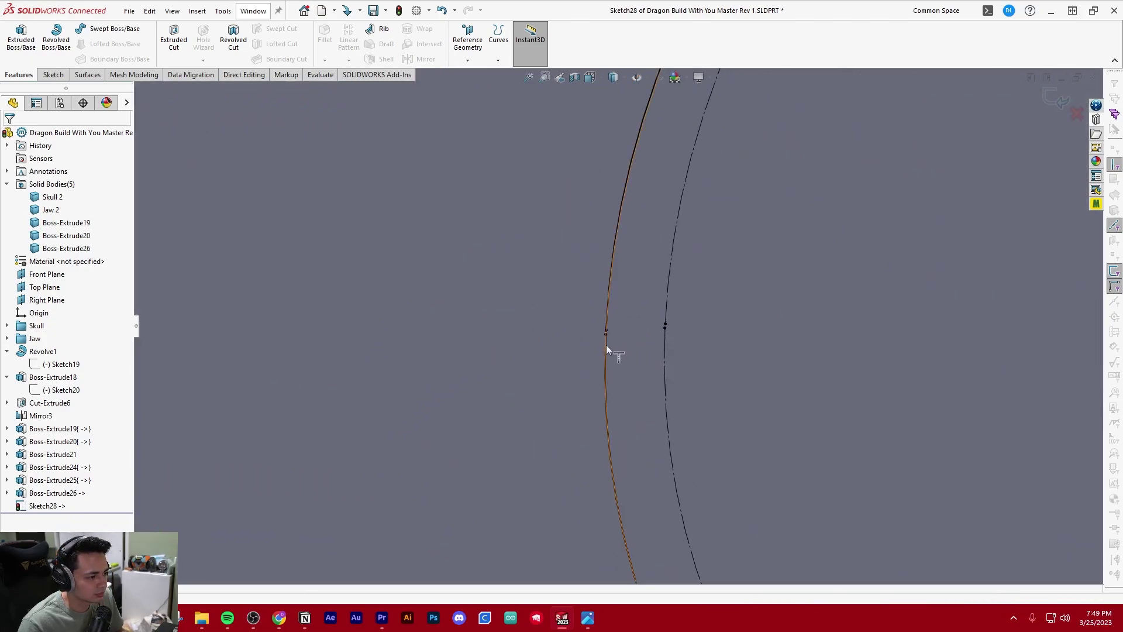
{"action": "scroll", "coordinate": [528, 391], "scroll_direction": "up", "scroll_amount": 6}
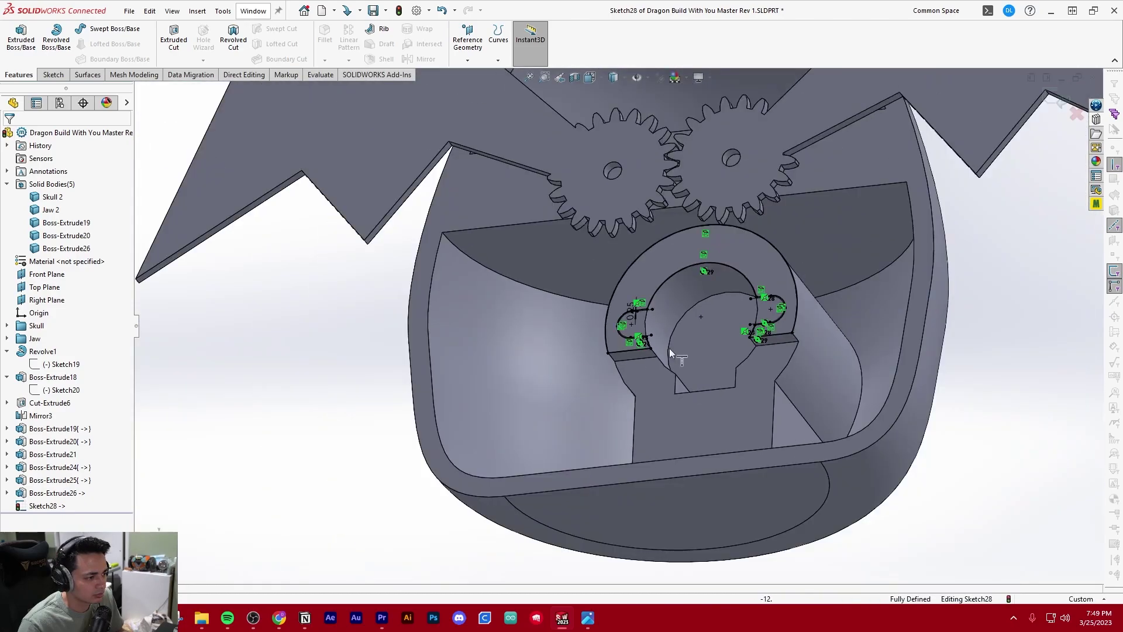
{"action": "scroll", "coordinate": [670, 349], "scroll_direction": "down", "scroll_amount": 6}
{"action": "scroll", "coordinate": [569, 333], "scroll_direction": "down", "scroll_amount": 2}
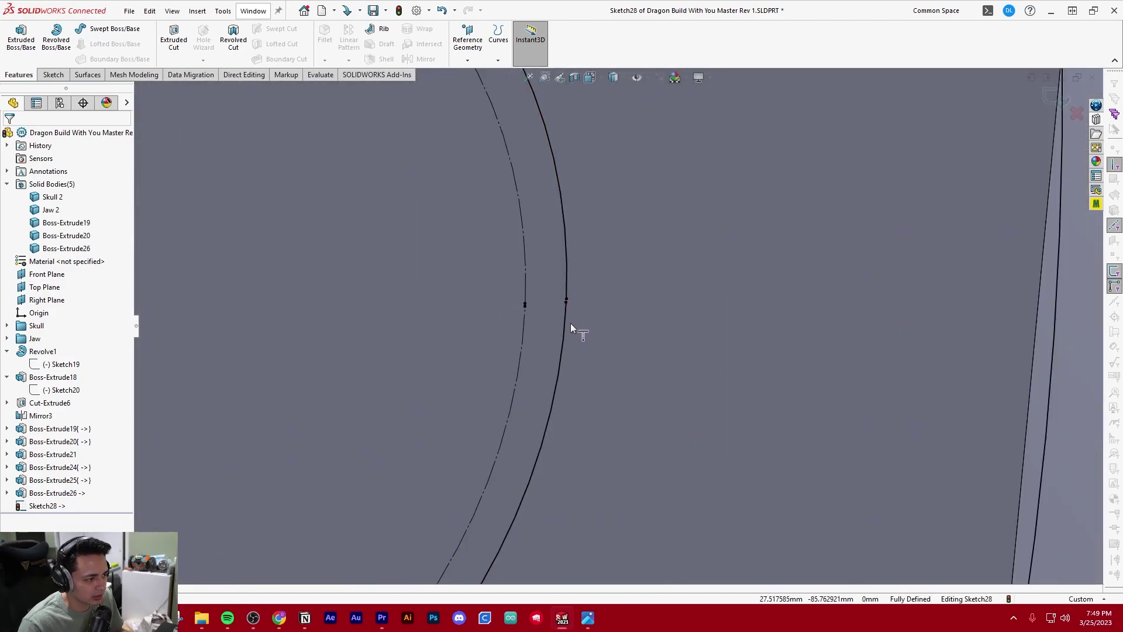
{"action": "scroll", "coordinate": [652, 395], "scroll_direction": "up", "scroll_amount": 6}
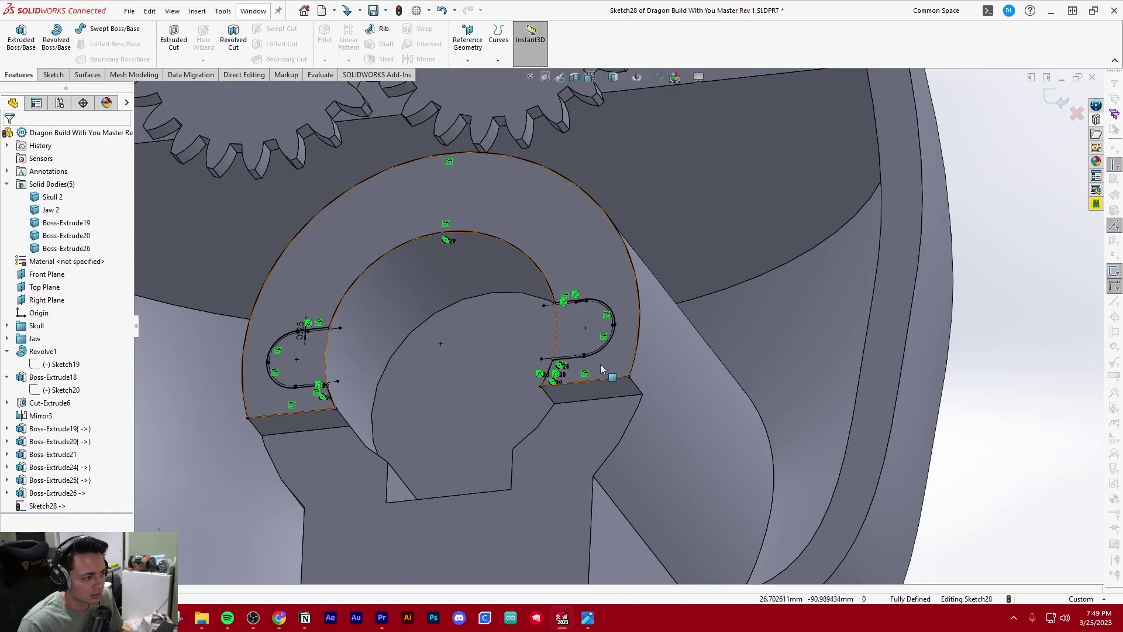
- Trim away the stray arc overlapping the left ear's offset outline near the 0.25 mm clearance dimension
{"action": "scroll", "coordinate": [389, 319], "scroll_direction": "down", "scroll_amount": 6}
{"action": "scroll", "coordinate": [532, 303], "scroll_direction": "down", "scroll_amount": 4}
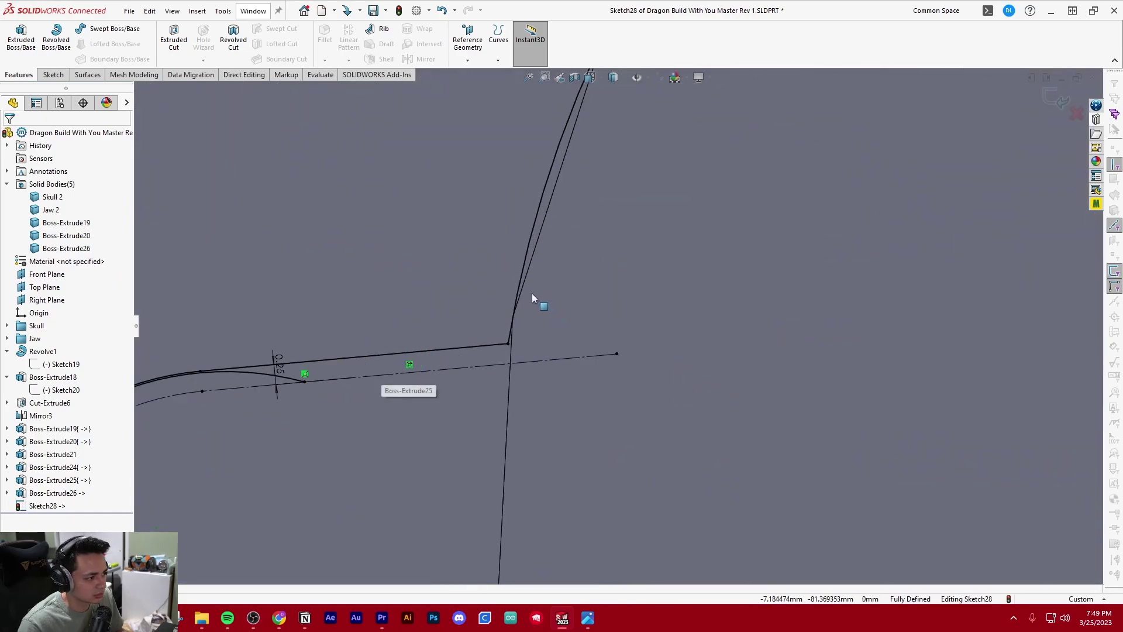
{"action": "scroll", "coordinate": [532, 301], "scroll_direction": "up", "scroll_amount": 3}
{"action": "scroll", "coordinate": [433, 346], "scroll_direction": "down", "scroll_amount": 5}
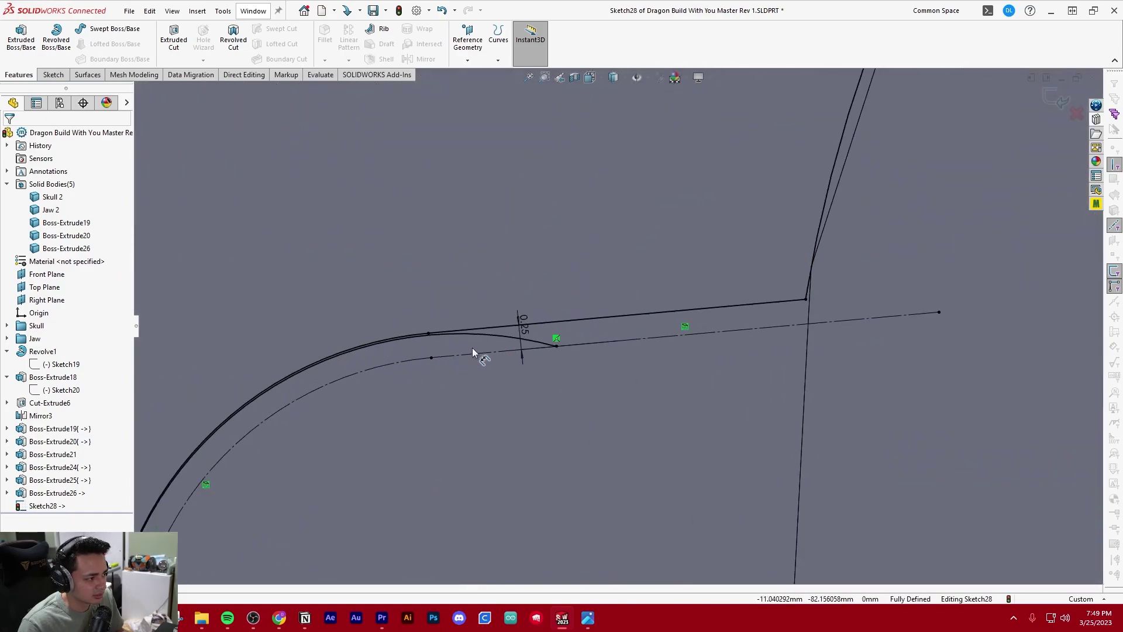
{"action": "key", "text": "t"}
{"action": "left_click", "coordinate": [498, 334]}
{"action": "scroll", "coordinate": [481, 369], "scroll_direction": "up", "scroll_amount": 1}
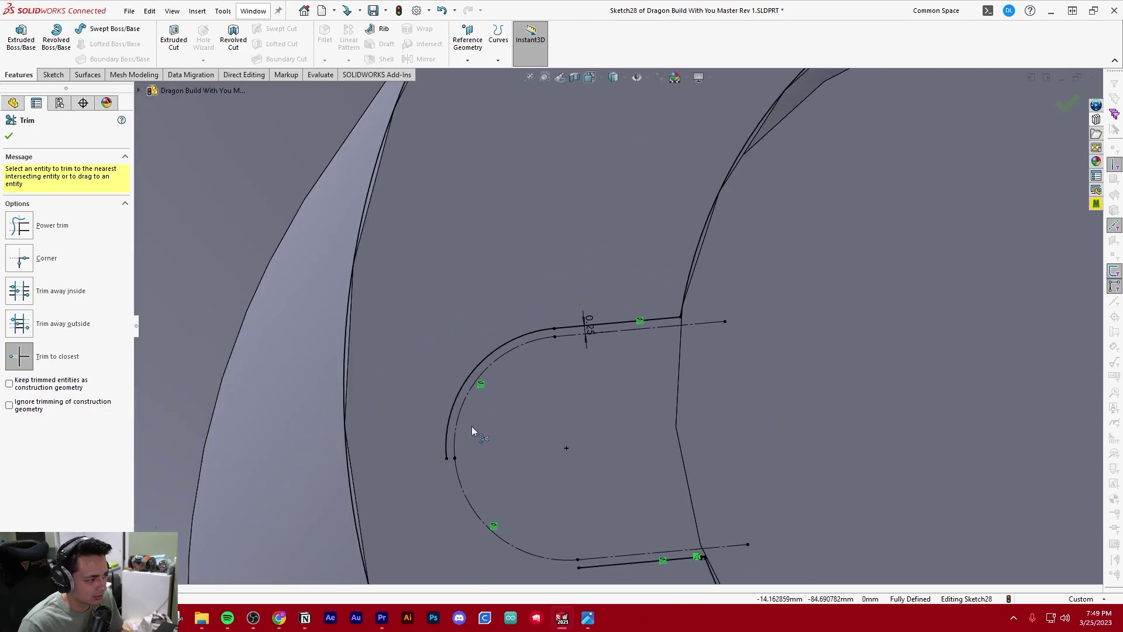
{"action": "scroll", "coordinate": [471, 426], "scroll_direction": "up", "scroll_amount": 5}
{"action": "key", "text": "Escape"}
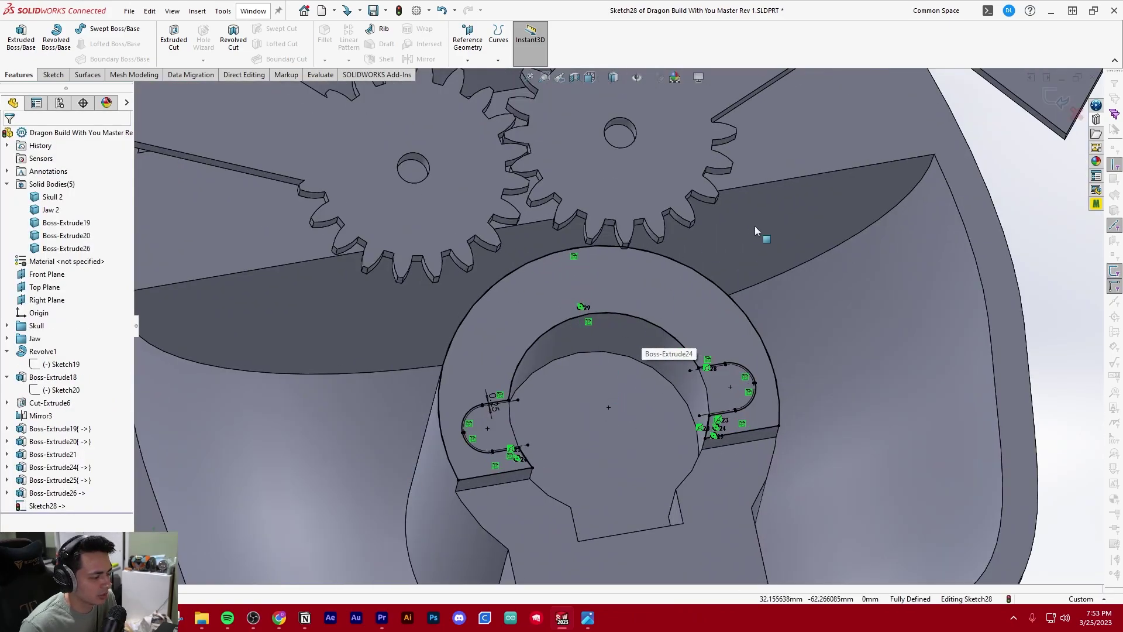
- Recheck the outer arcs of both ear outlines up close for open or overlapping endpoints
{"action": "scroll", "coordinate": [640, 329], "scroll_direction": "up", "scroll_amount": 4}
{"action": "scroll", "coordinate": [578, 351], "scroll_direction": "down", "scroll_amount": 7}
{"action": "scroll", "coordinate": [489, 348], "scroll_direction": "down", "scroll_amount": 10}
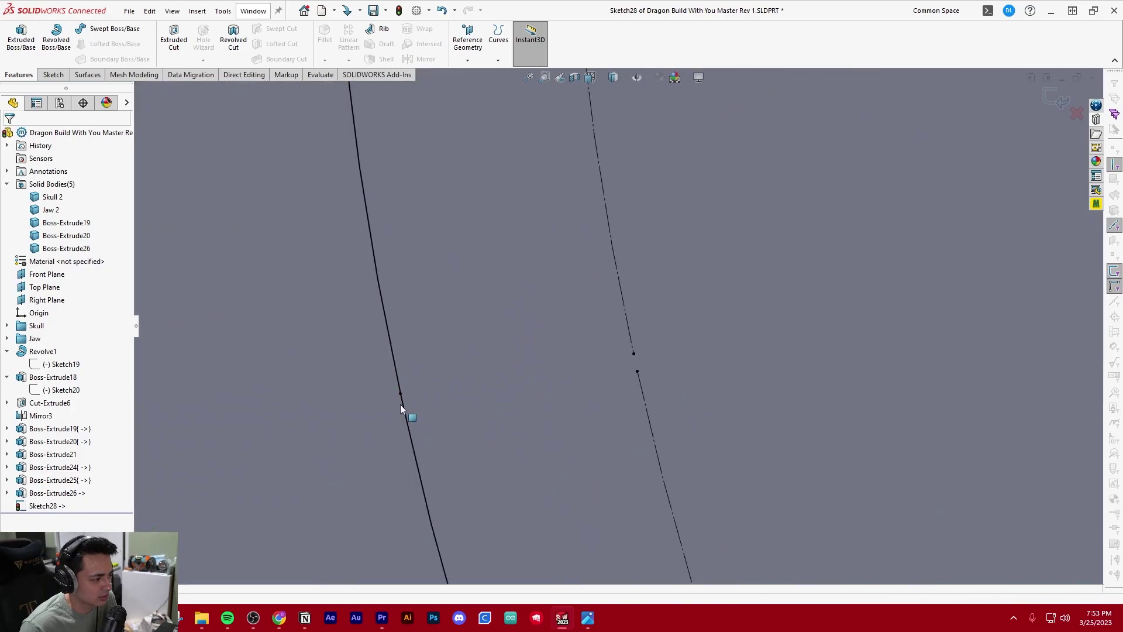
{"action": "scroll", "coordinate": [446, 383], "scroll_direction": "up", "scroll_amount": 10}
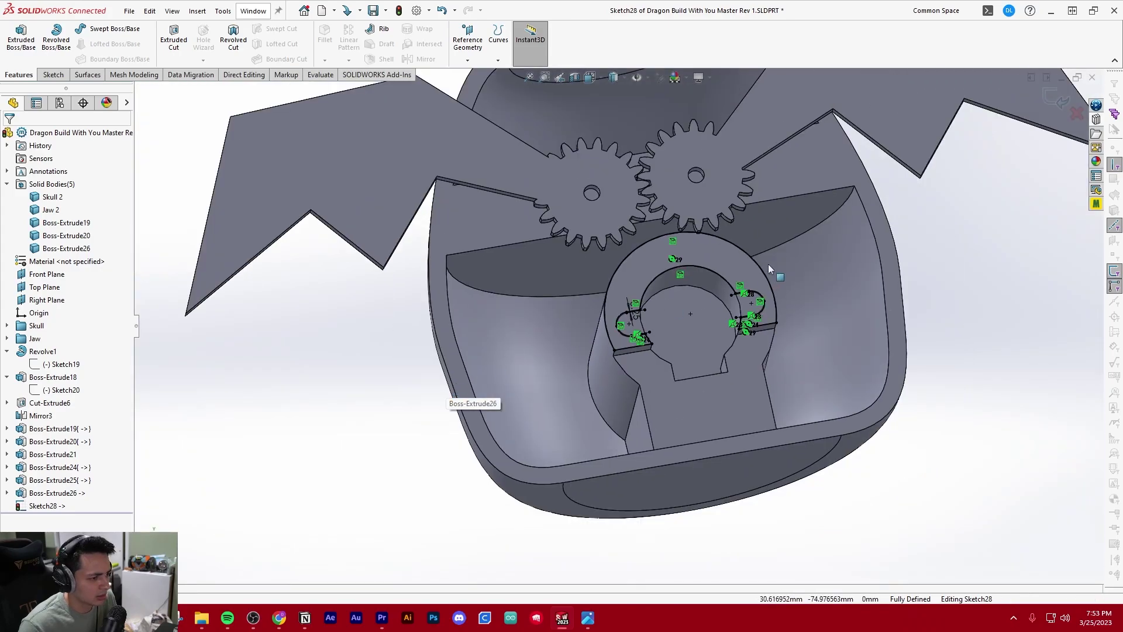
{"action": "scroll", "coordinate": [702, 348], "scroll_direction": "down", "scroll_amount": 5}
{"action": "scroll", "coordinate": [645, 419], "scroll_direction": "up", "scroll_amount": 8}
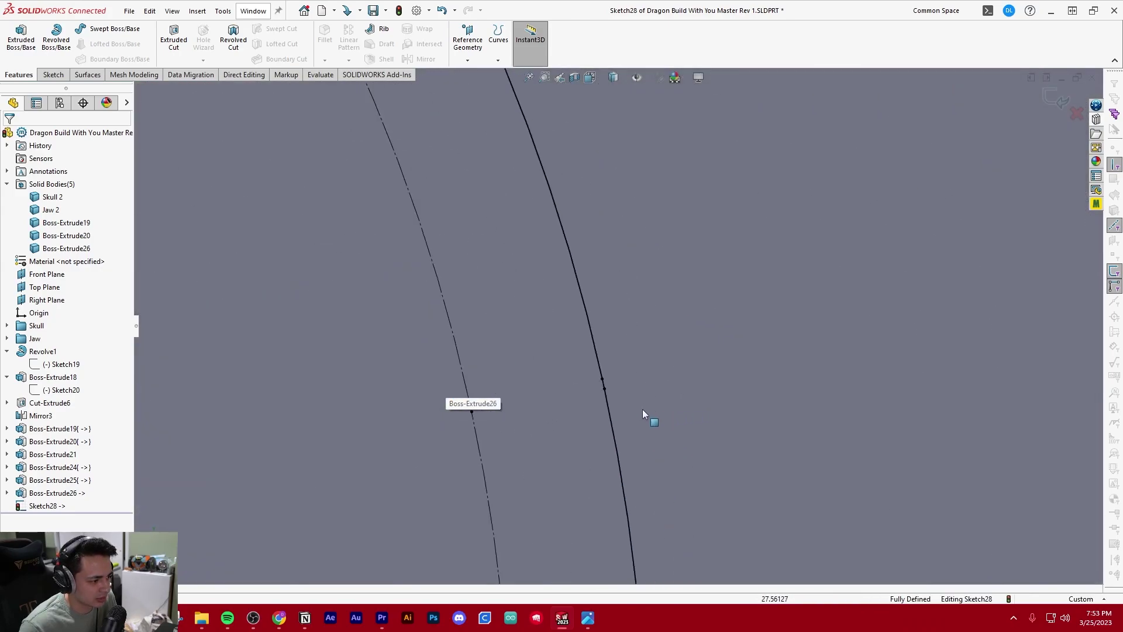
{"action": "scroll", "coordinate": [648, 395], "scroll_direction": "up", "scroll_amount": 6}
{"action": "scroll", "coordinate": [525, 336], "scroll_direction": "down", "scroll_amount": 4}
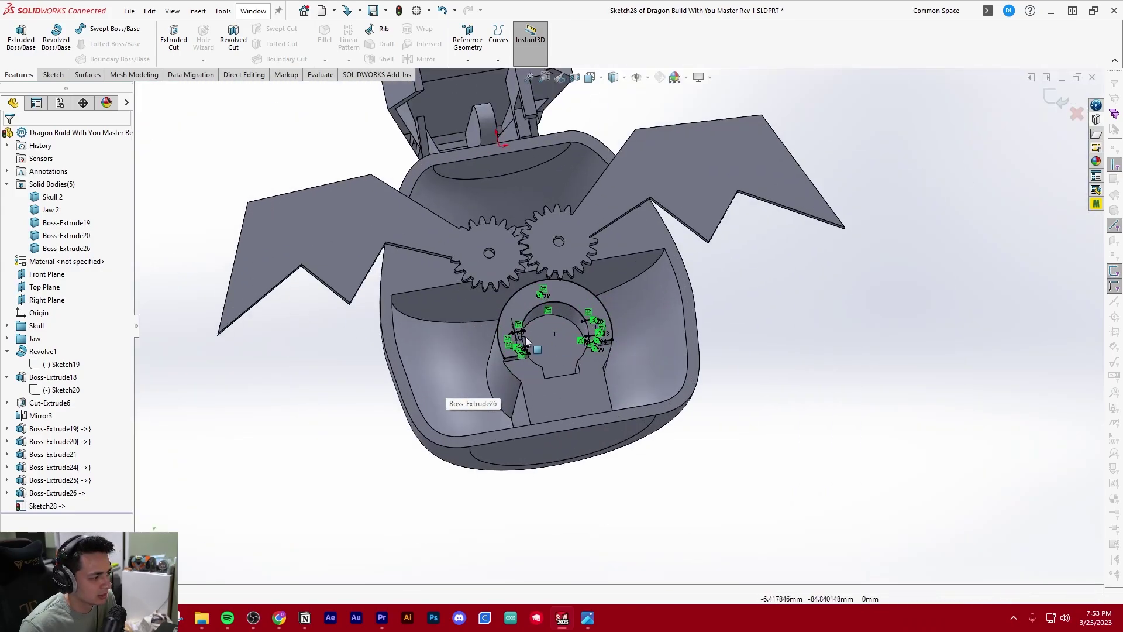
- Exit the support sketch, switch to the Dragon Build With You Assy Rev 1 assembly and edit the dragon master part in place
{"action": "left_click", "coordinate": [42, 72]}
{"action": "left_click", "coordinate": [26, 36]}
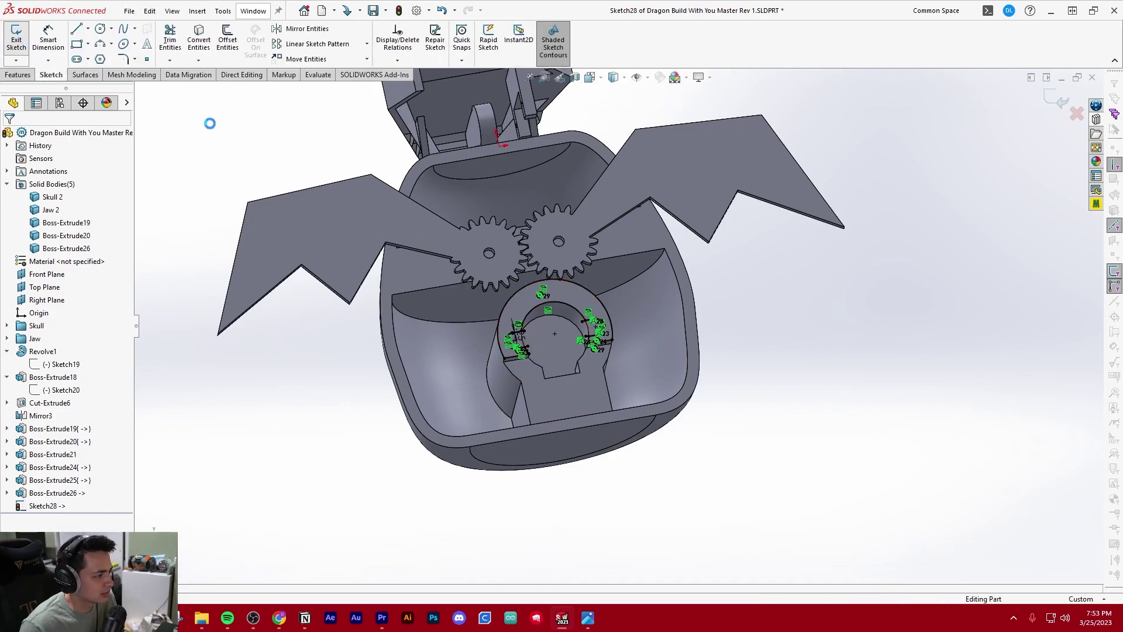
{"action": "left_click", "coordinate": [253, 11]}
{"action": "left_click", "coordinate": [318, 169]}
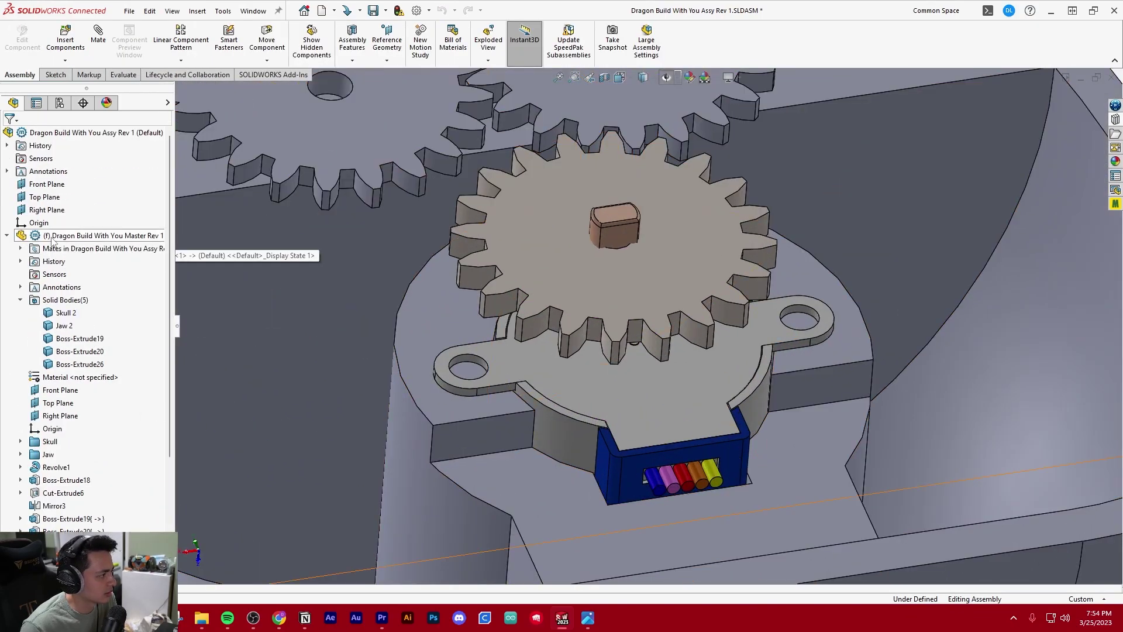
{"action": "left_click", "coordinate": [52, 237]}
{"action": "left_click", "coordinate": [22, 43]}
- Extrude Sketch28 with Boss-Extrude Up To Surface, ending at the hidden Yükseklik-Ekstrüzyon3 face of the Step - 28BYJ-48 motor, with Merge result on
{"action": "scroll", "coordinate": [125, 466], "scroll_direction": "down", "scroll_amount": 4}
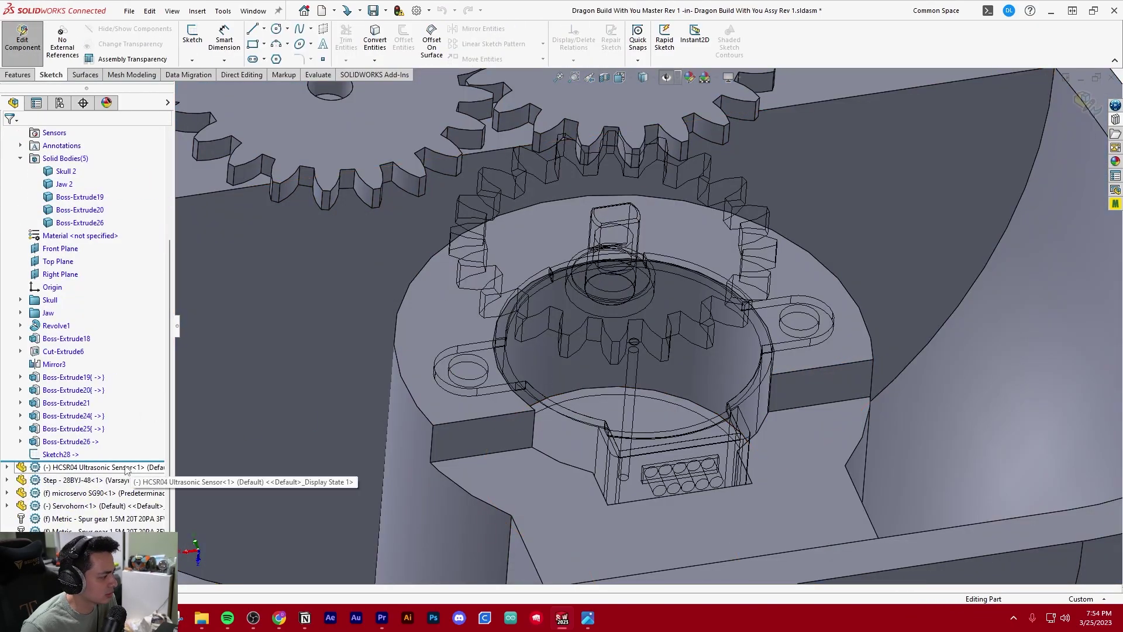
{"action": "left_click", "coordinate": [58, 455]}
{"action": "left_click", "coordinate": [18, 75]}
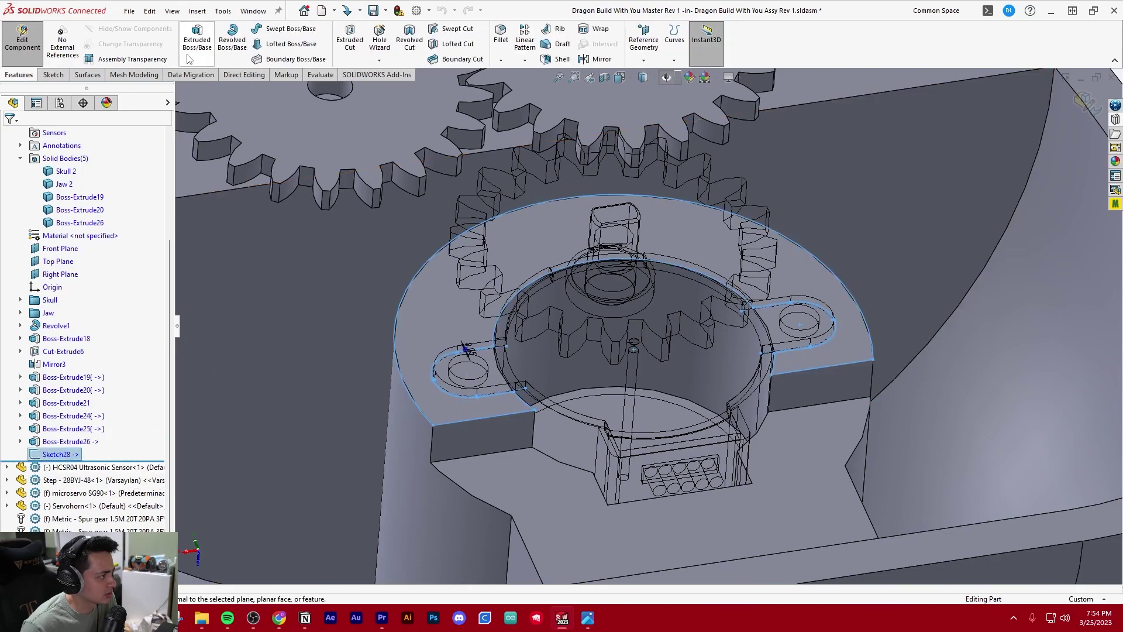
{"action": "left_click", "coordinate": [191, 53]}
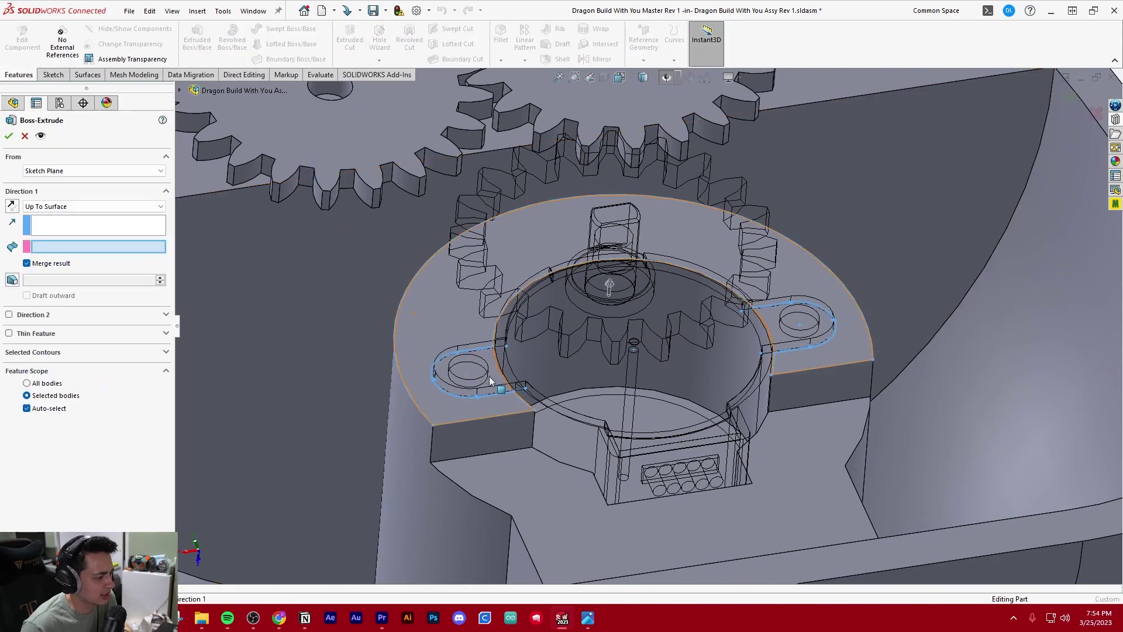
{"action": "scroll", "coordinate": [489, 376], "scroll_direction": "down", "scroll_amount": 3}
{"action": "scroll", "coordinate": [496, 339], "scroll_direction": "down", "scroll_amount": 2}
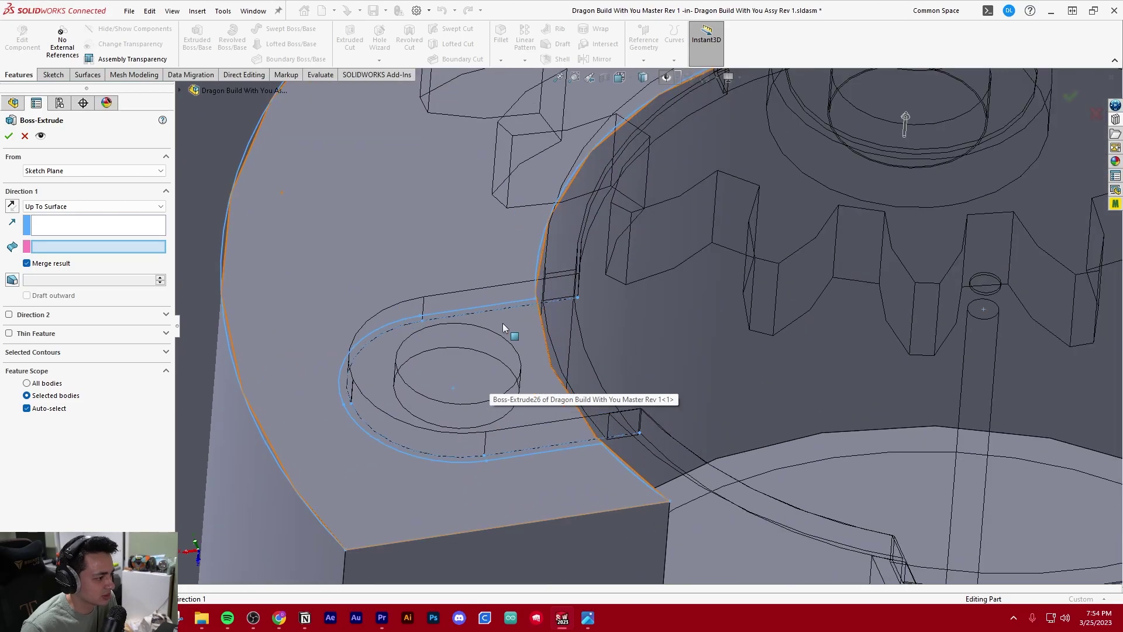
{"action": "right_click", "coordinate": [505, 323]}
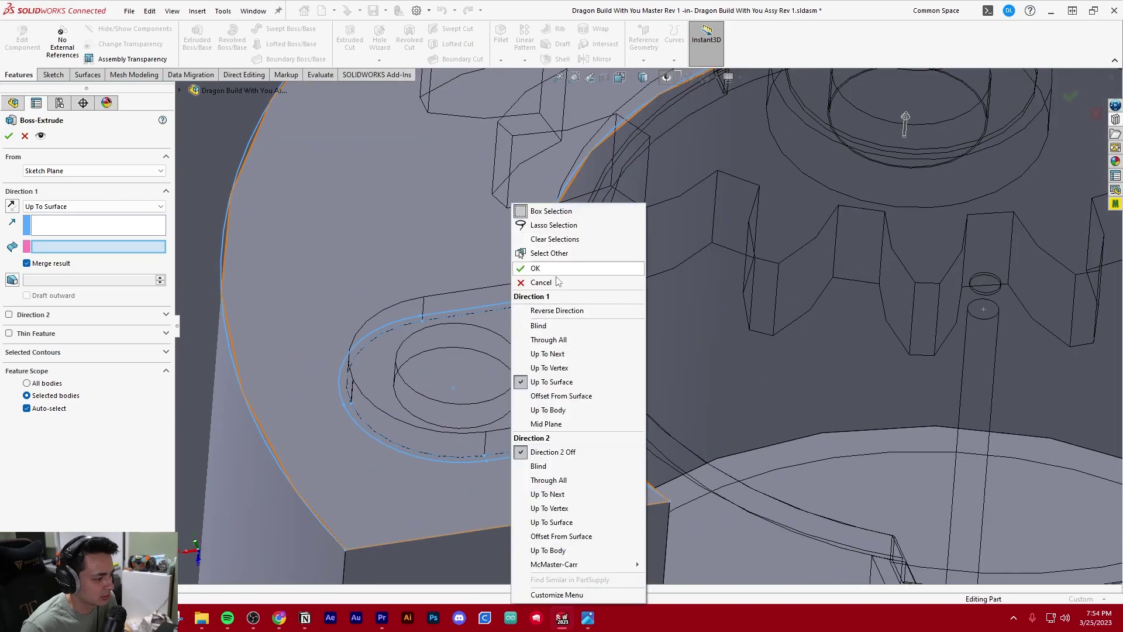
{"action": "left_click", "coordinate": [550, 253]}
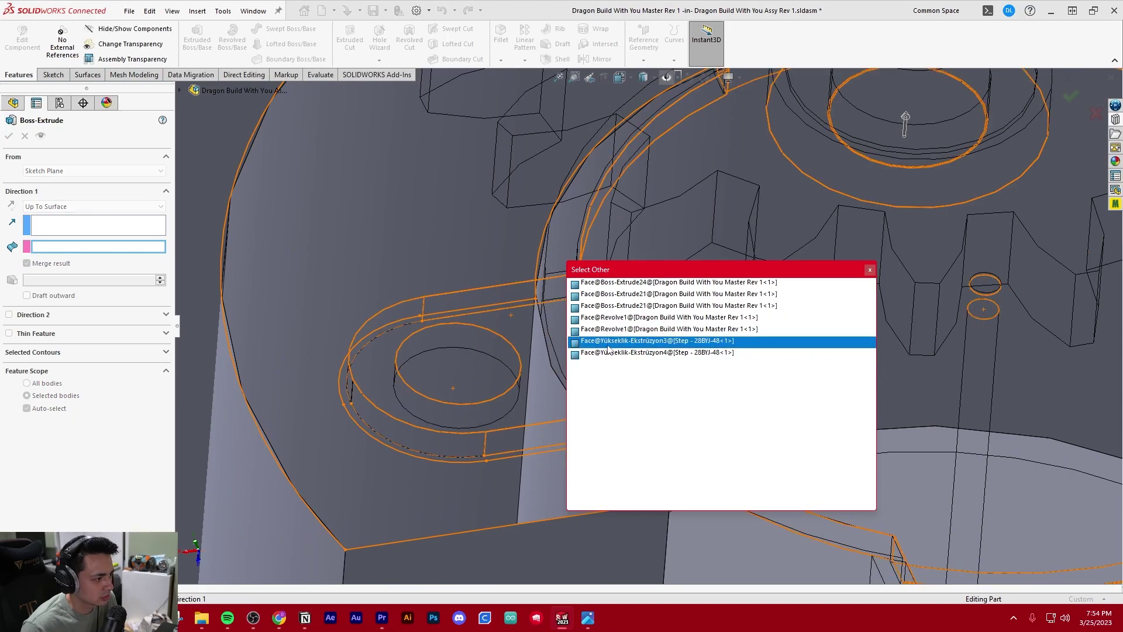
{"action": "left_click", "coordinate": [609, 342]}
{"action": "scroll", "coordinate": [607, 439], "scroll_direction": "up", "scroll_amount": 5}
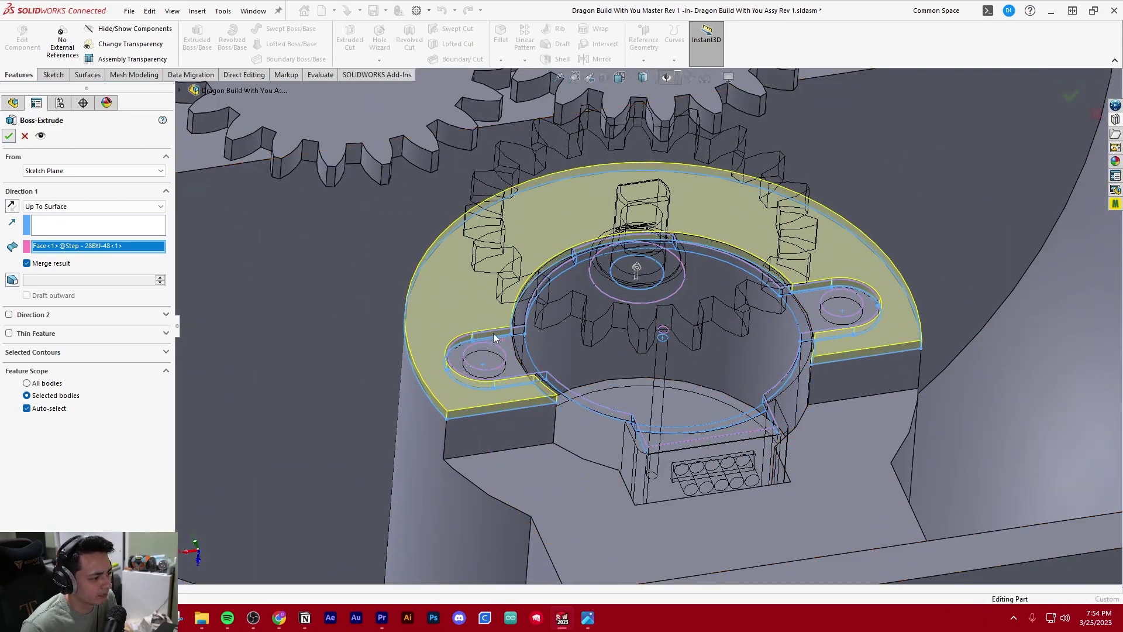
{"action": "key", "text": "Return"}
- Inspect the raised motor support from several angles to check how it surrounds the stepper motor and its ears
{"action": "scroll", "coordinate": [491, 331], "scroll_direction": "up", "scroll_amount": 4}
{"action": "scroll", "coordinate": [647, 343], "scroll_direction": "down", "scroll_amount": 4}
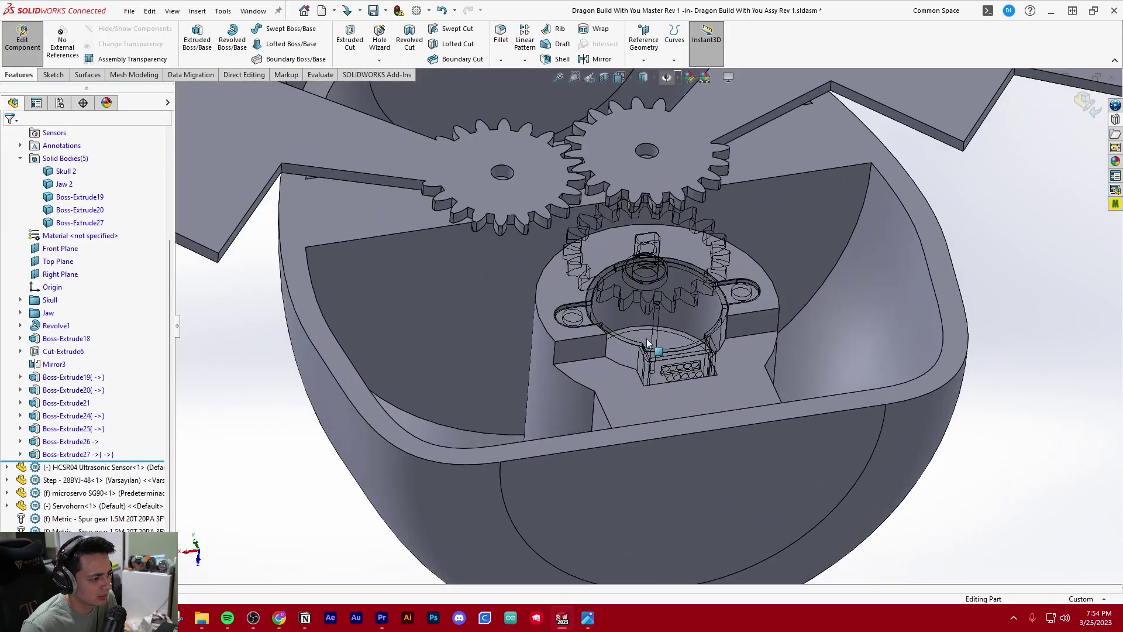
{"action": "scroll", "coordinate": [647, 340], "scroll_direction": "down", "scroll_amount": 3}
{"action": "scroll", "coordinate": [555, 324], "scroll_direction": "up", "scroll_amount": 2}
{"action": "middle_click", "coordinate": [556, 324]}
{"action": "scroll", "coordinate": [556, 324], "scroll_direction": "down", "scroll_amount": 2}
{"action": "middle_click_drag", "start_coordinate": [556, 324], "coordinate": [697, 287]}
{"action": "scroll", "coordinate": [595, 285], "scroll_direction": "up", "scroll_amount": 4}
{"action": "scroll", "coordinate": [698, 287], "scroll_direction": "down", "scroll_amount": 5}
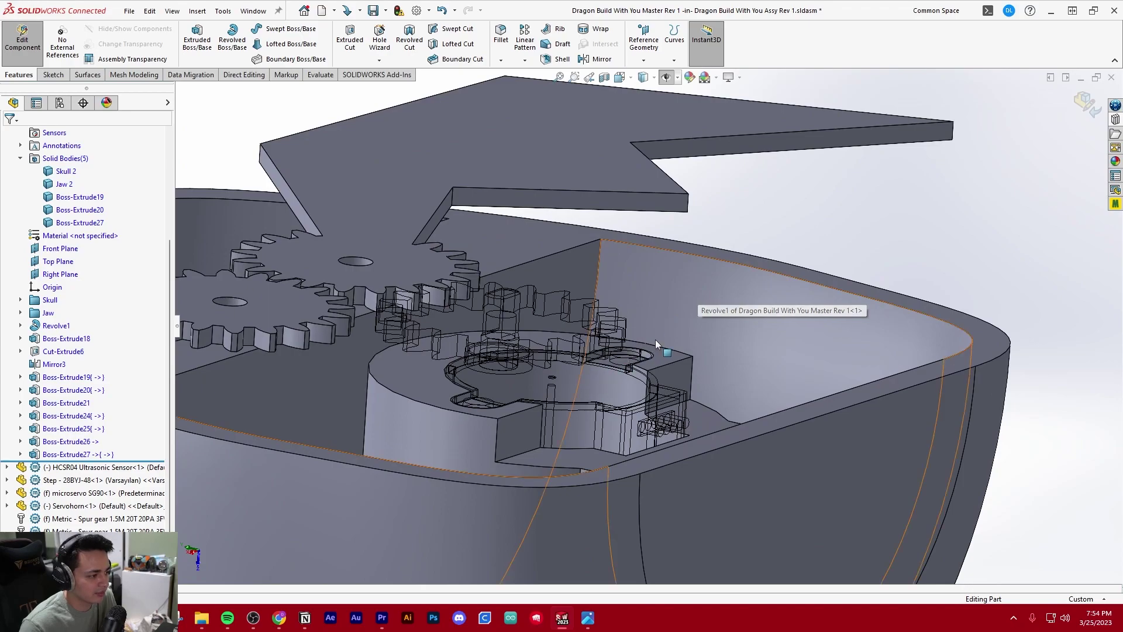
{"action": "middle_click_drag", "start_coordinate": [655, 340], "coordinate": [626, 333]}
{"action": "scroll", "coordinate": [536, 342], "scroll_direction": "up", "scroll_amount": 3}
{"action": "middle_click_drag", "start_coordinate": [550, 334], "coordinate": [583, 413]}
{"action": "scroll", "coordinate": [493, 412], "scroll_direction": "down", "scroll_amount": 3}
{"action": "scroll", "coordinate": [492, 412], "scroll_direction": "up", "scroll_amount": 2}
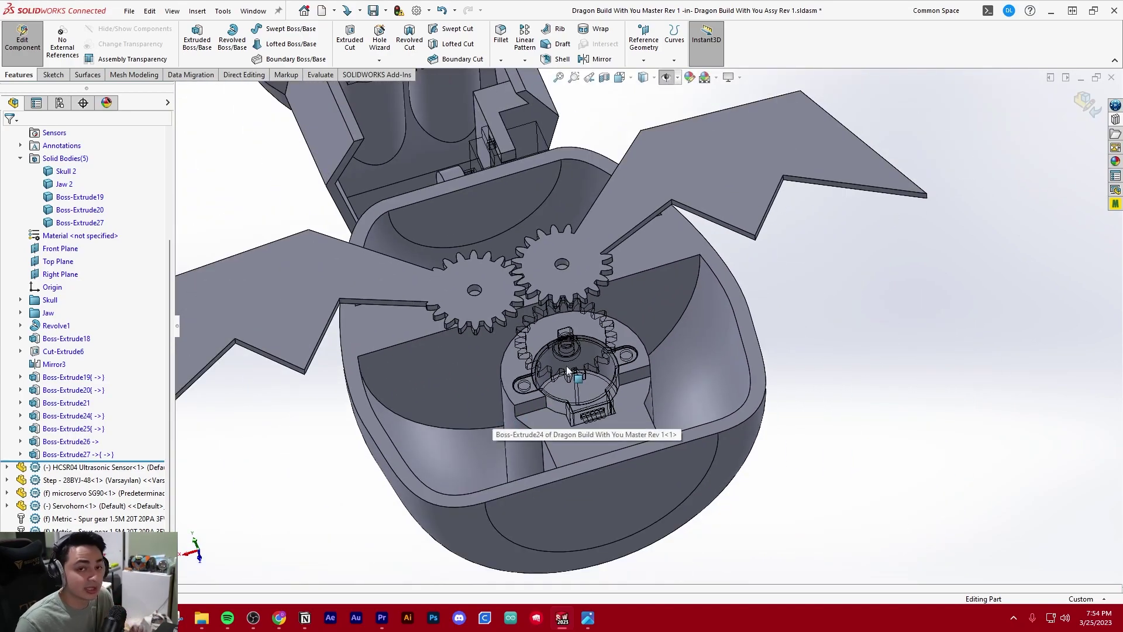
- Examine the ear recesses and the opening around the motor's wire connector, including their place within the dragon's body
{"action": "scroll", "coordinate": [566, 366], "scroll_direction": "down", "scroll_amount": 6}
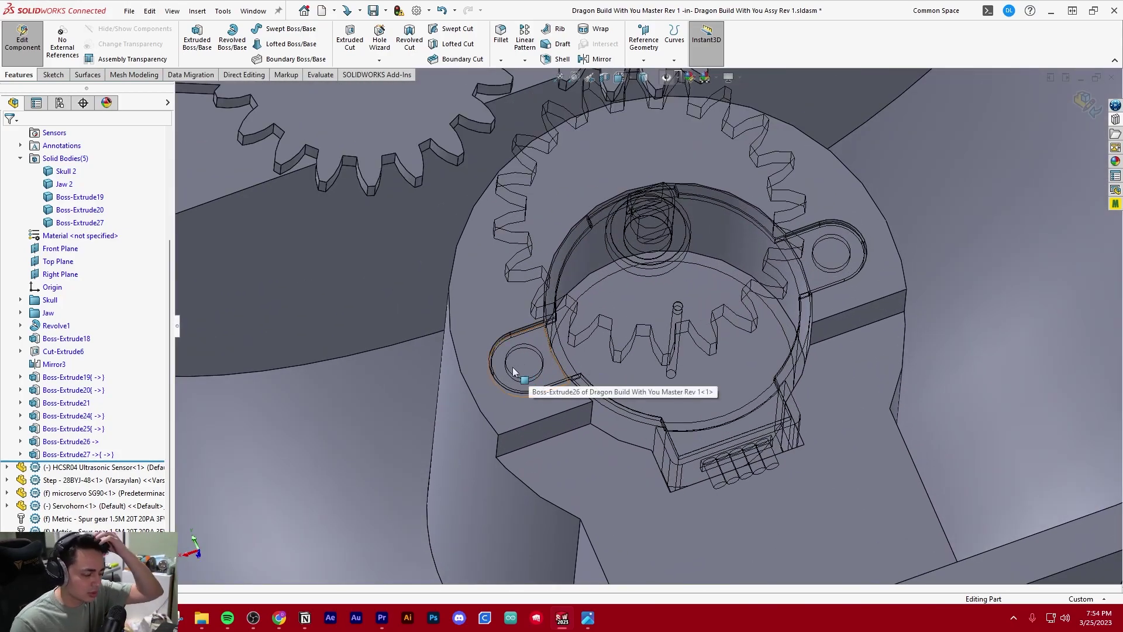
{"action": "scroll", "coordinate": [625, 353], "scroll_direction": "up", "scroll_amount": 5}
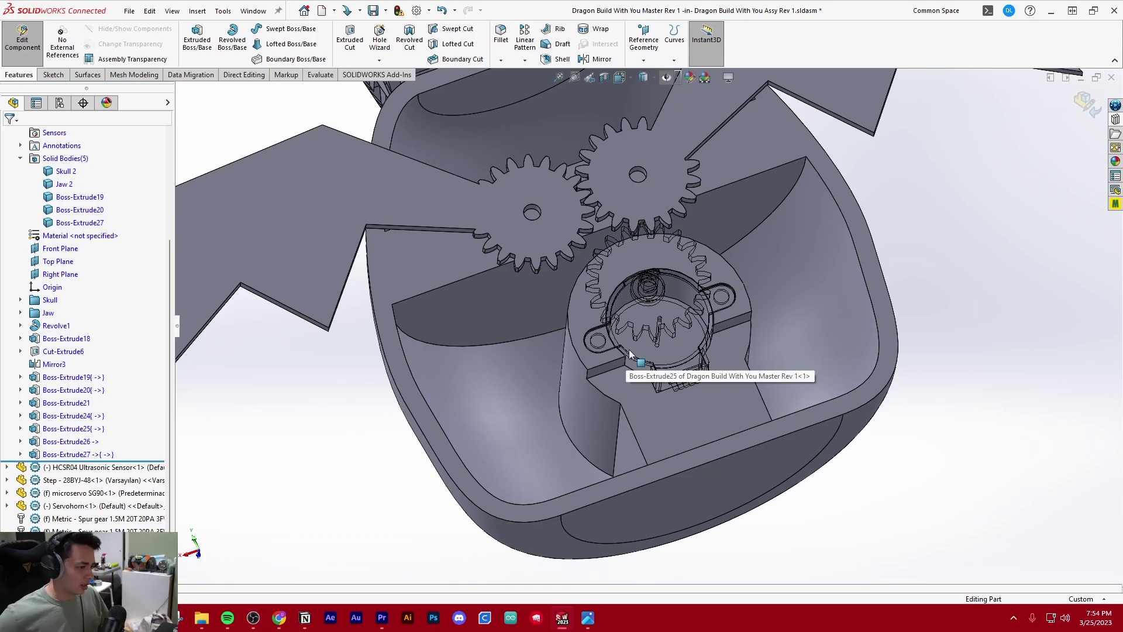
{"action": "scroll", "coordinate": [686, 315], "scroll_direction": "down", "scroll_amount": 2}
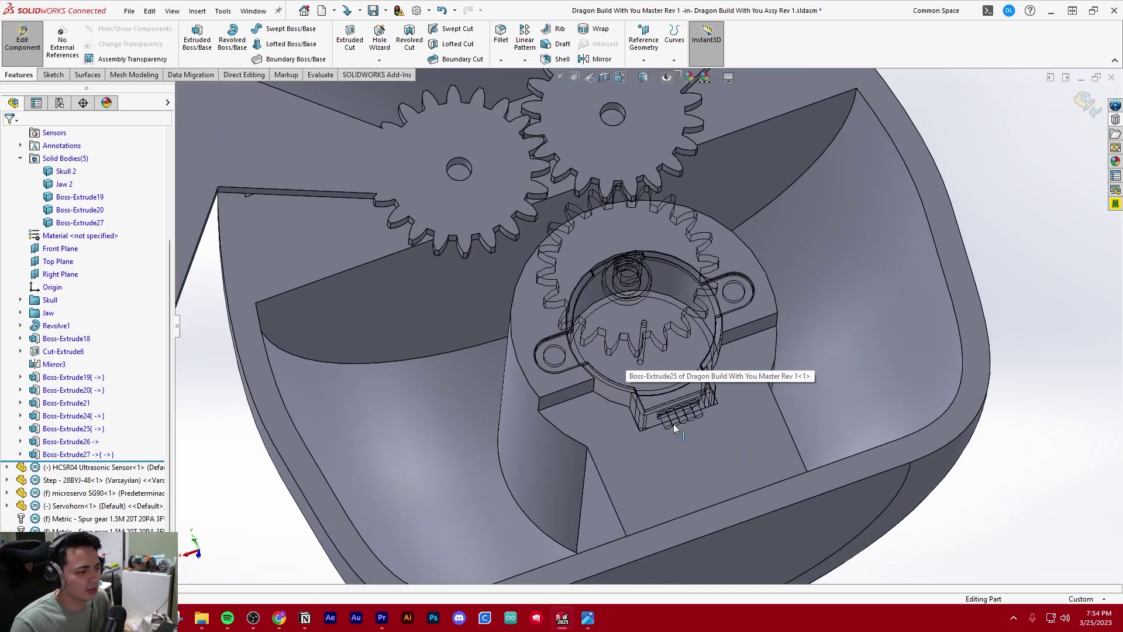
{"action": "middle_click_drag", "start_coordinate": [674, 429], "coordinate": [668, 316]}
{"action": "scroll", "coordinate": [668, 315], "scroll_direction": "down", "scroll_amount": 2}
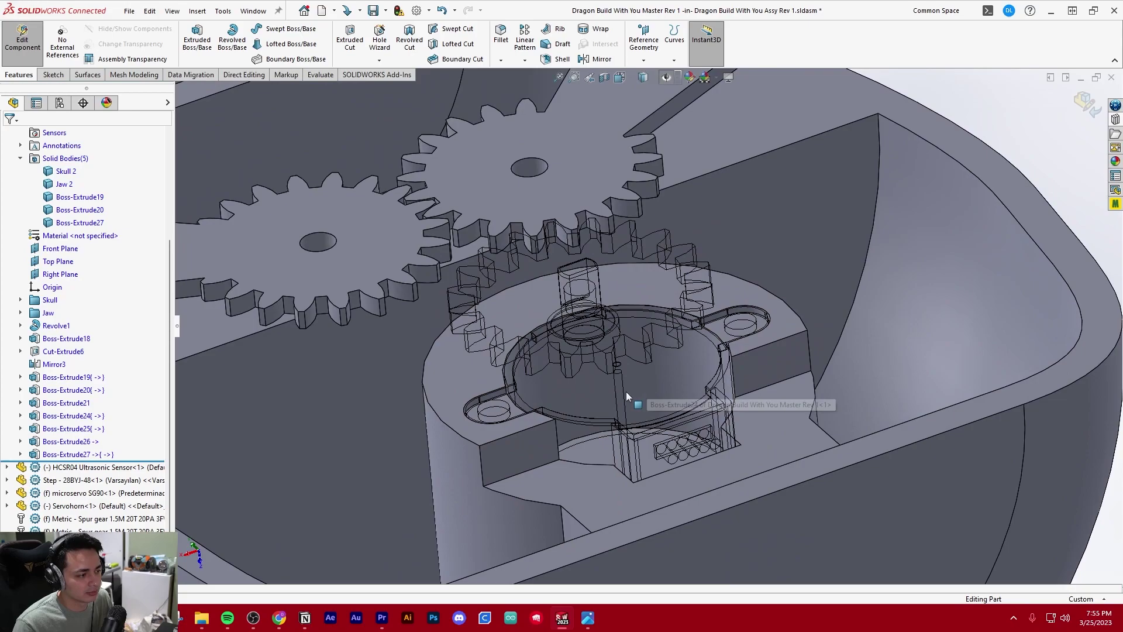
{"action": "middle_click_drag", "start_coordinate": [626, 392], "coordinate": [641, 365]}
{"action": "scroll", "coordinate": [641, 365], "scroll_direction": "up", "scroll_amount": 5}
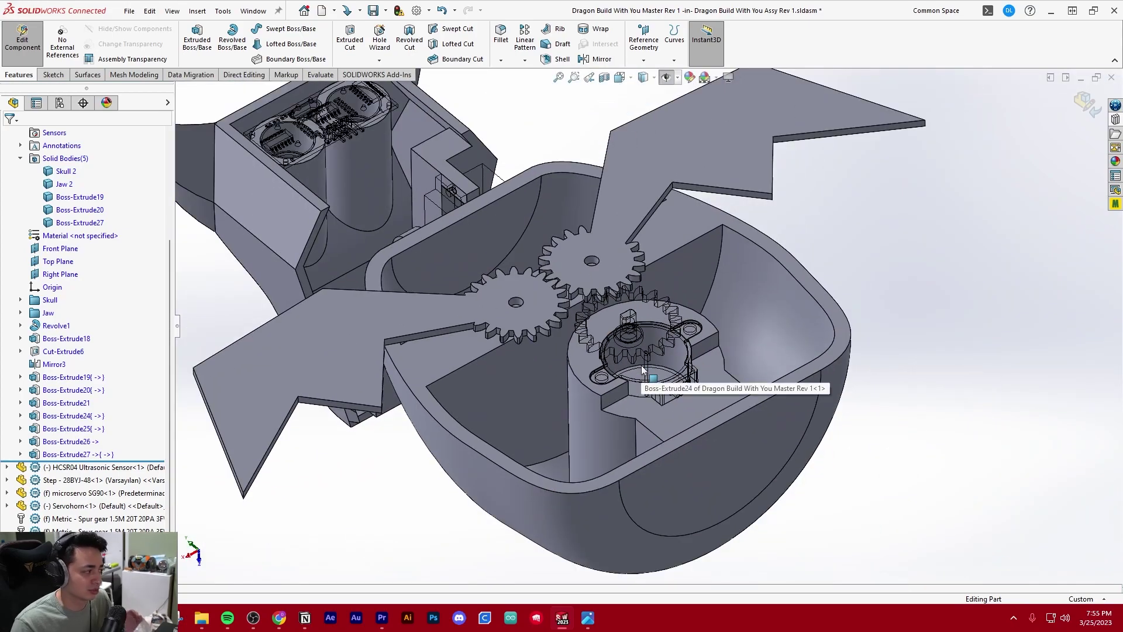
{"action": "scroll", "coordinate": [642, 365], "scroll_direction": "up", "scroll_amount": 1}
{"action": "scroll", "coordinate": [708, 343], "scroll_direction": "down", "scroll_amount": 3}
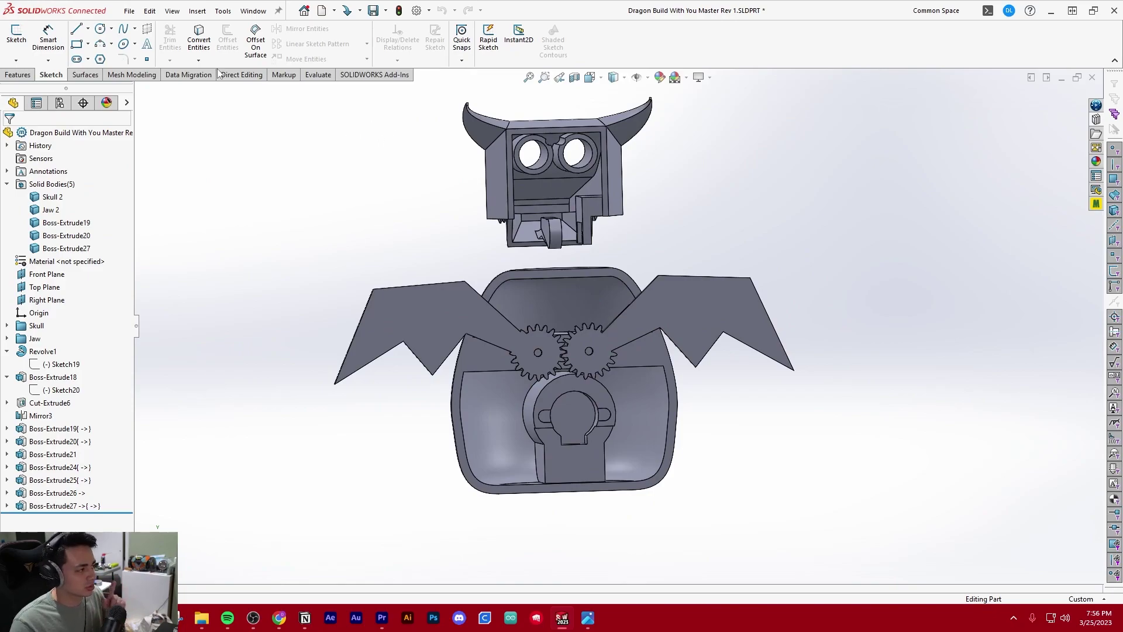
- On the motor support's lower front face, sketch a vertical construction line about 29 mm long up from the midpoint of the connector opening's bottom edge
{"action": "left_click", "coordinate": [16, 35]}
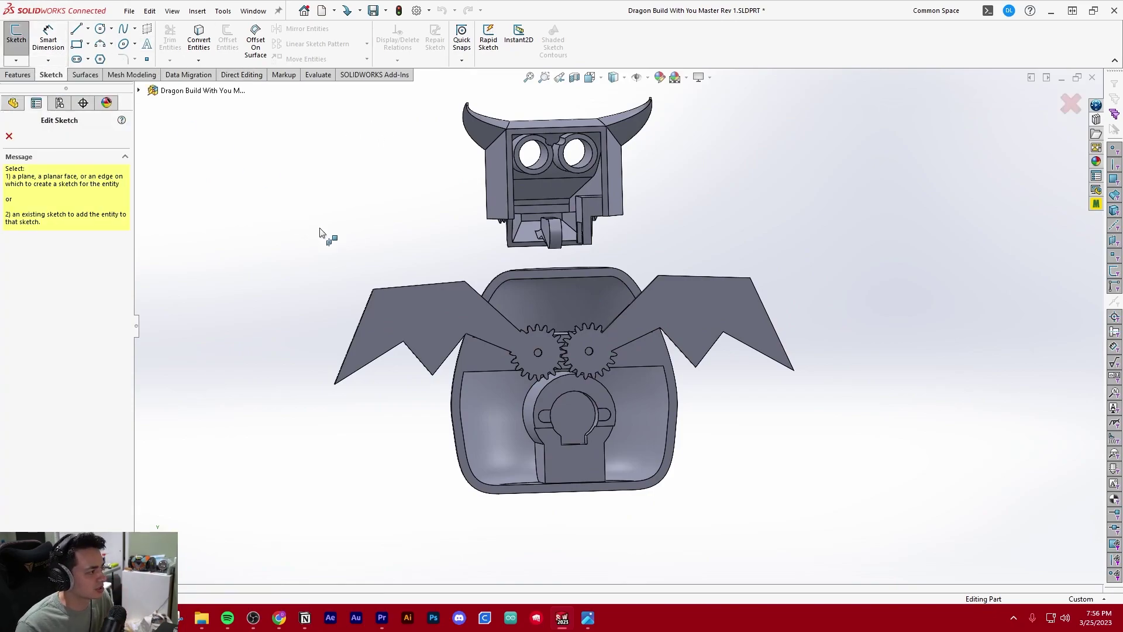
{"action": "scroll", "coordinate": [556, 424], "scroll_direction": "down", "scroll_amount": 5}
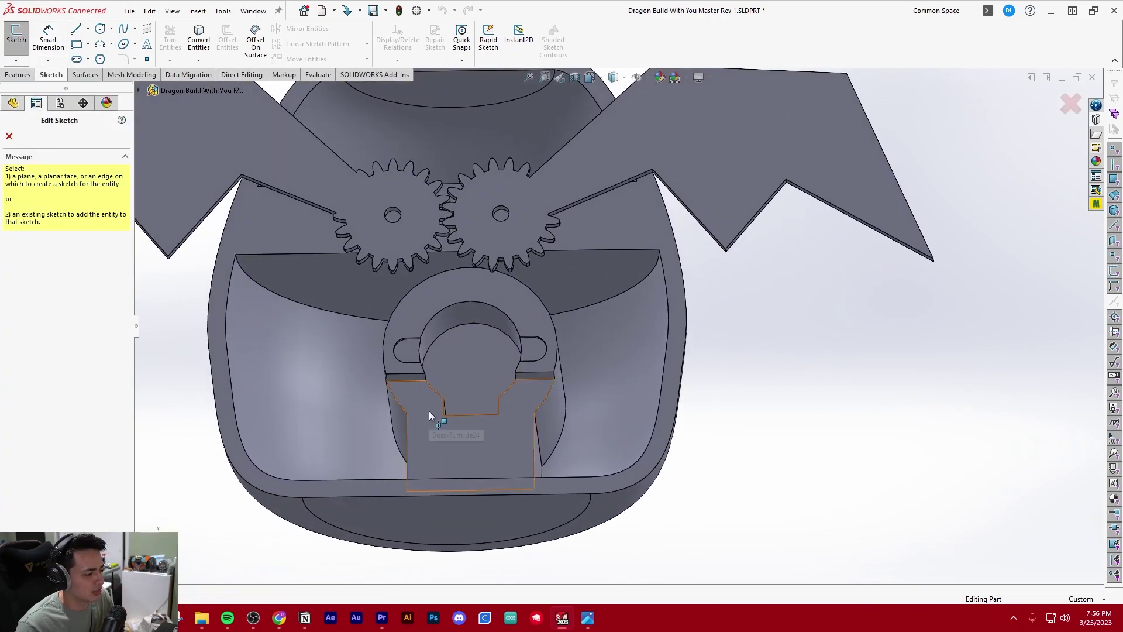
{"action": "left_click", "coordinate": [430, 415]}
{"action": "scroll", "coordinate": [646, 493], "scroll_direction": "down", "scroll_amount": 5}
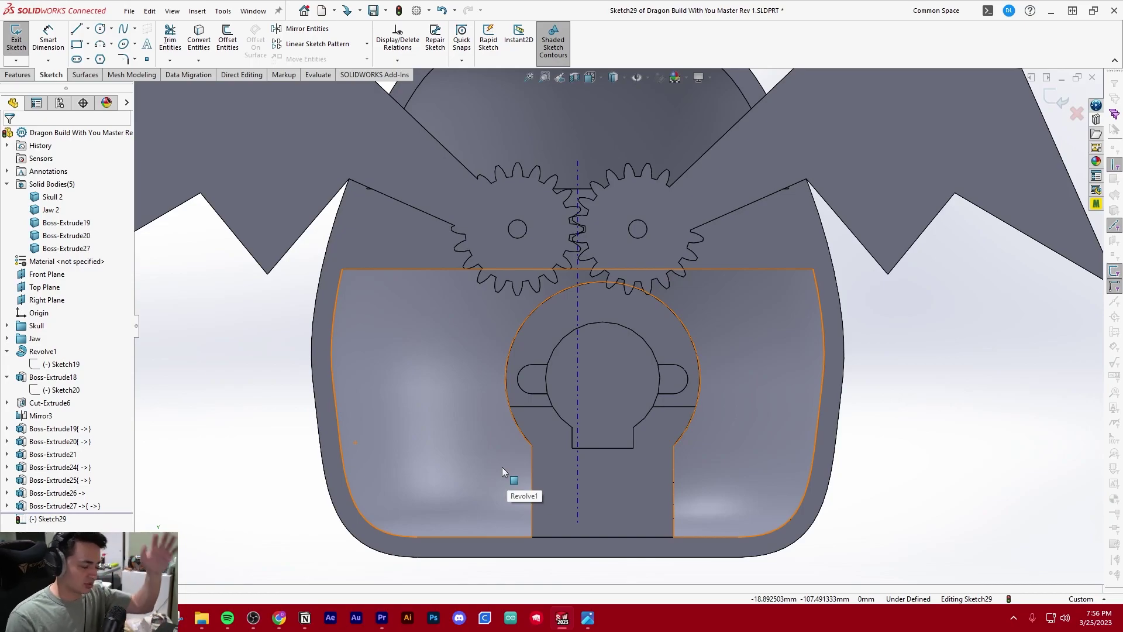
{"action": "scroll", "coordinate": [613, 395], "scroll_direction": "down", "scroll_amount": 3}
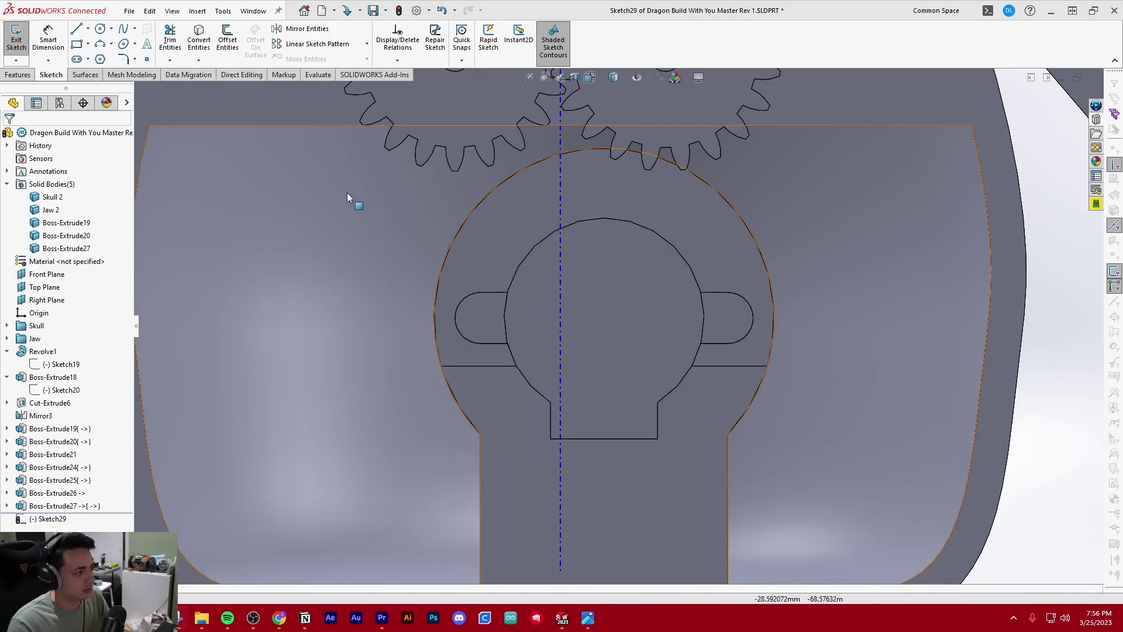
{"action": "left_click", "coordinate": [76, 31]}
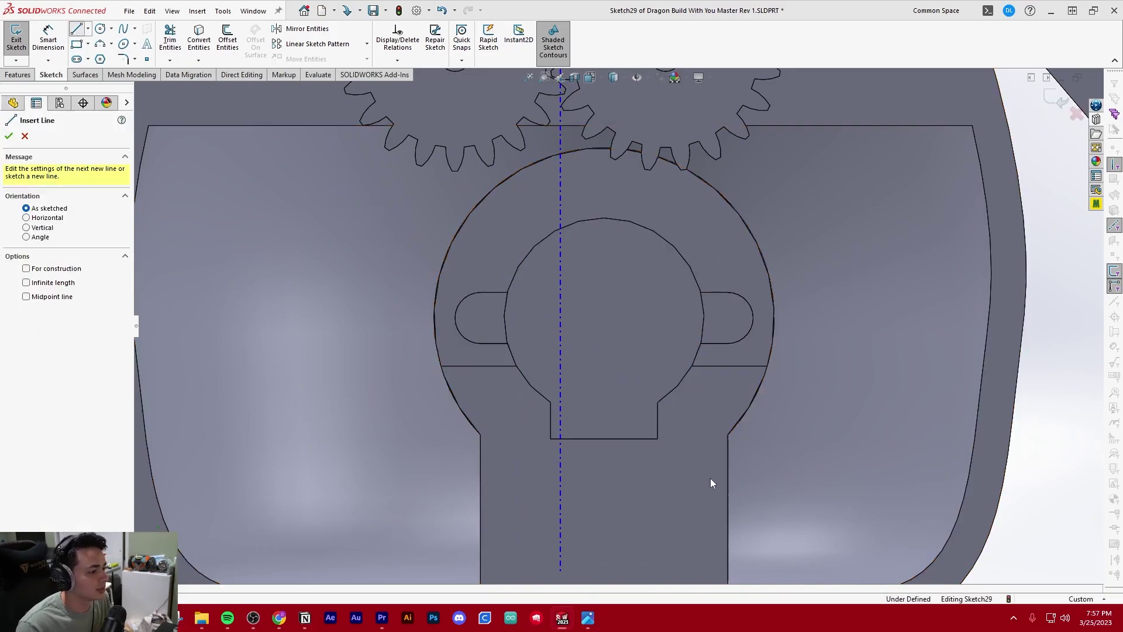
{"action": "left_click", "coordinate": [604, 439]}
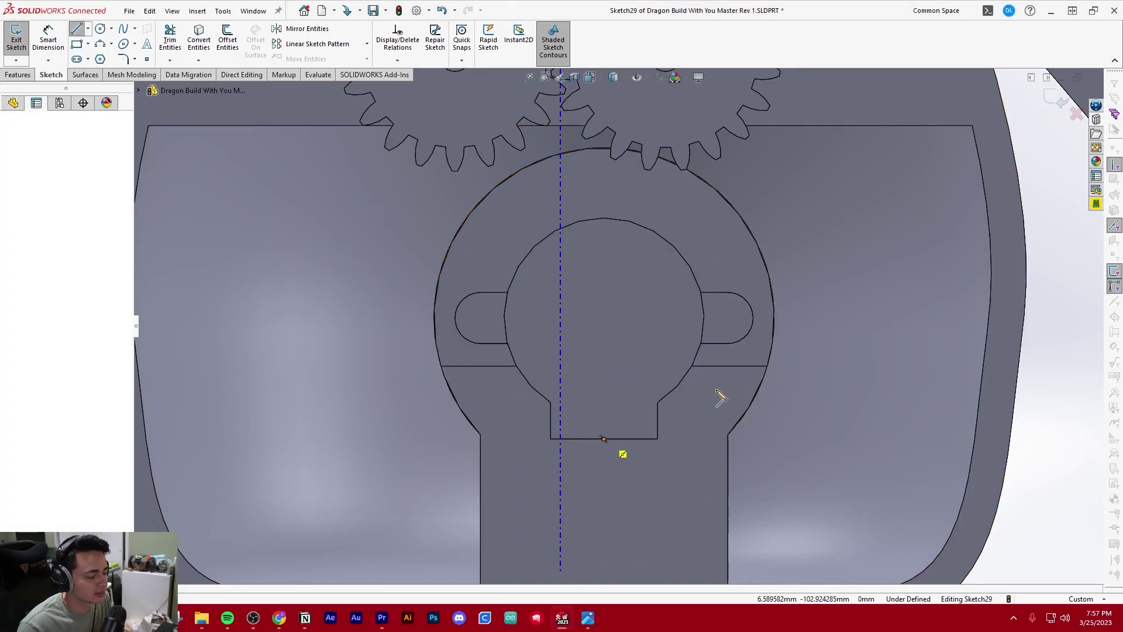
{"action": "left_click", "coordinate": [604, 235]}
{"action": "key", "text": "Escape"}
{"action": "left_click", "coordinate": [607, 261]}
{"action": "left_click", "coordinate": [655, 226]}
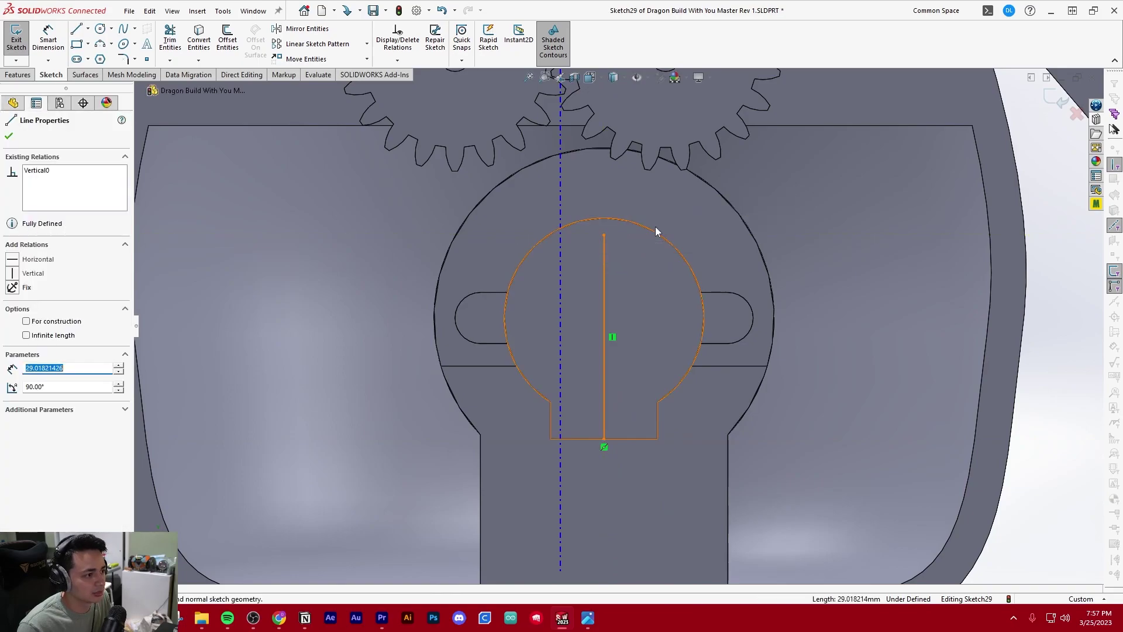
{"action": "left_click", "coordinate": [656, 246]}
- Draw an upright corner rectangle about 3.3 mm wide outward from the left side edge of the connector opening
{"action": "scroll", "coordinate": [631, 301], "scroll_direction": "down", "scroll_amount": 2}
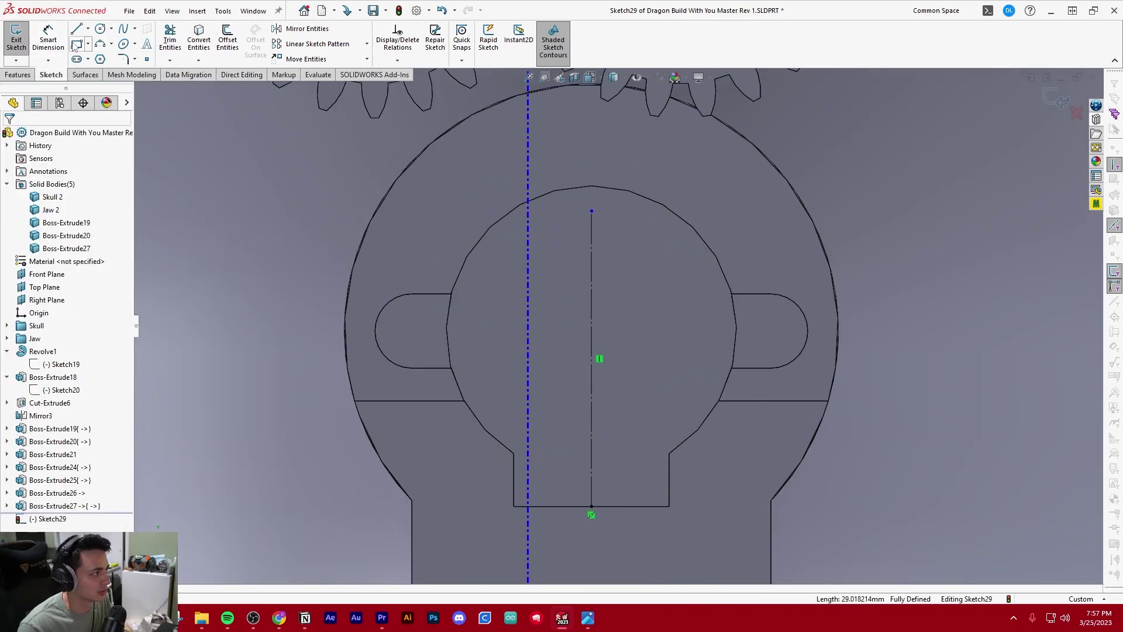
{"action": "left_click", "coordinate": [514, 489]}
{"action": "left_click", "coordinate": [479, 380]}
{"action": "key", "text": "Escape"}
- Dimension the rectangle's width along its top edge as 4 mm
{"action": "scroll", "coordinate": [506, 408], "scroll_direction": "down", "scroll_amount": 3}
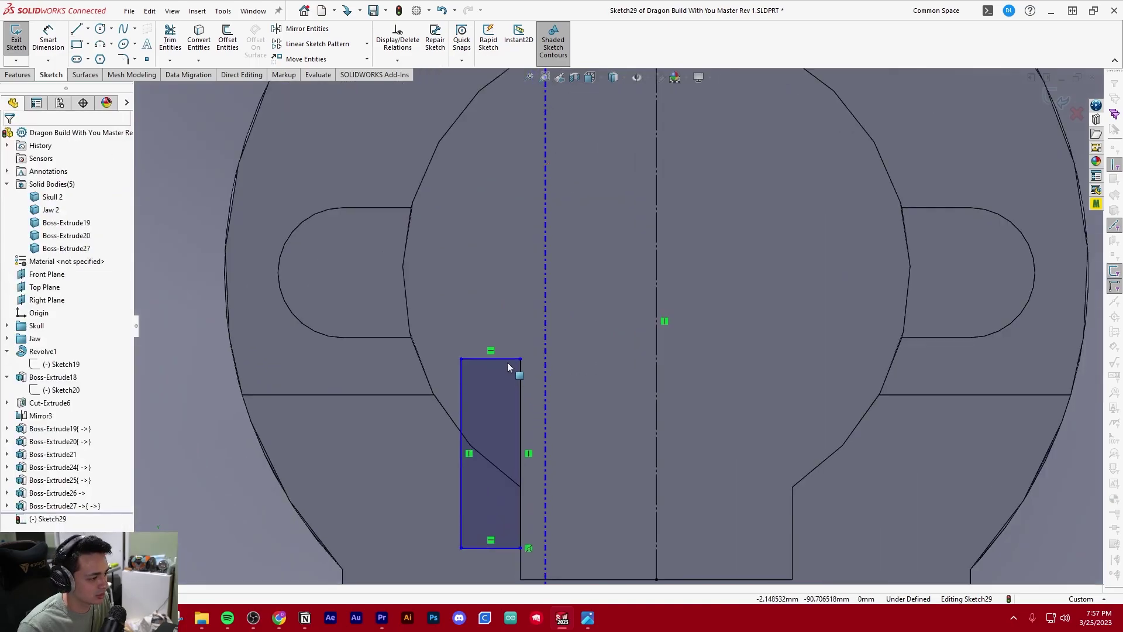
{"action": "key", "text": "d"}
{"action": "left_click", "coordinate": [508, 362]}
{"action": "left_click", "coordinate": [492, 327]}
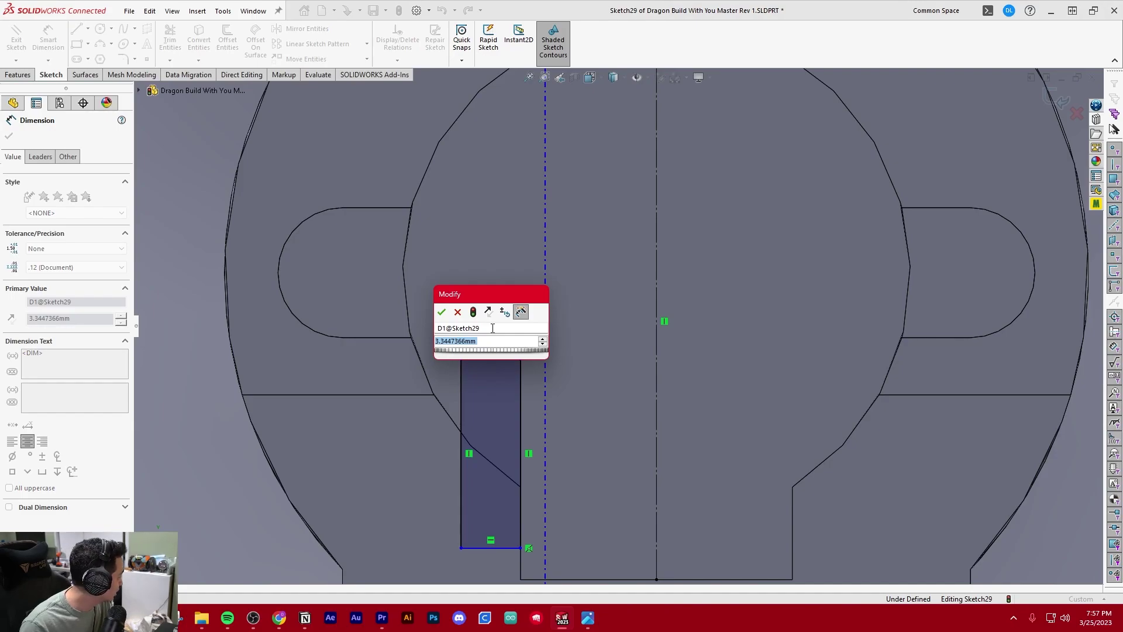
{"action": "type", "text": "4"}
{"action": "key", "text": "Return"}
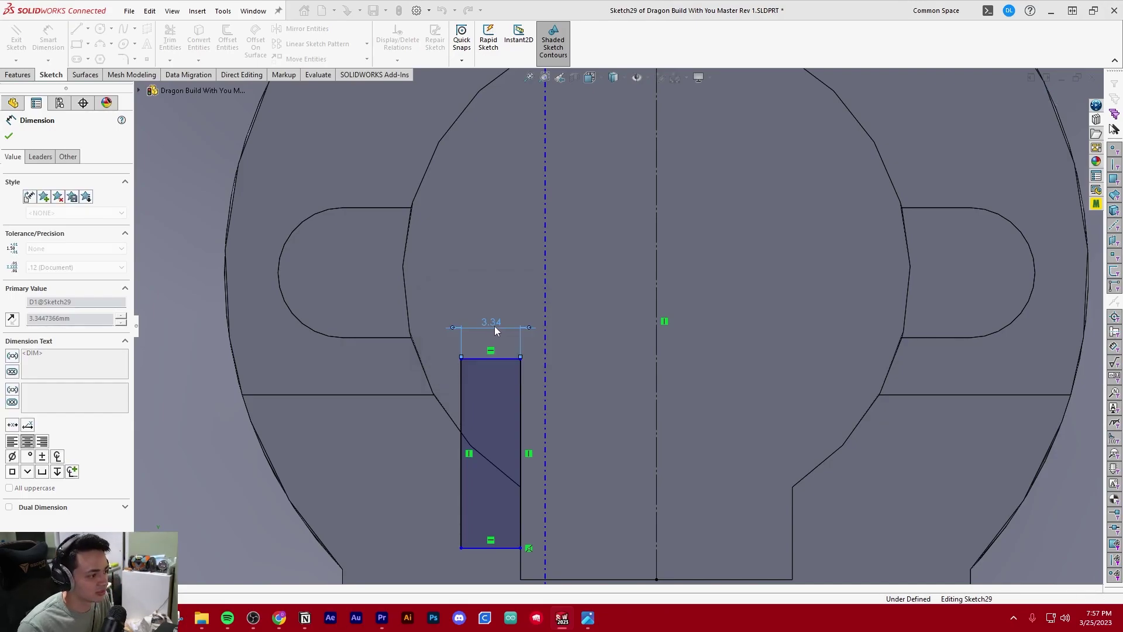
- Dimension the rectangle's upper inner corner 8 mm above the corner where the round pocket meets the connector opening
{"action": "left_click", "coordinate": [523, 359]}
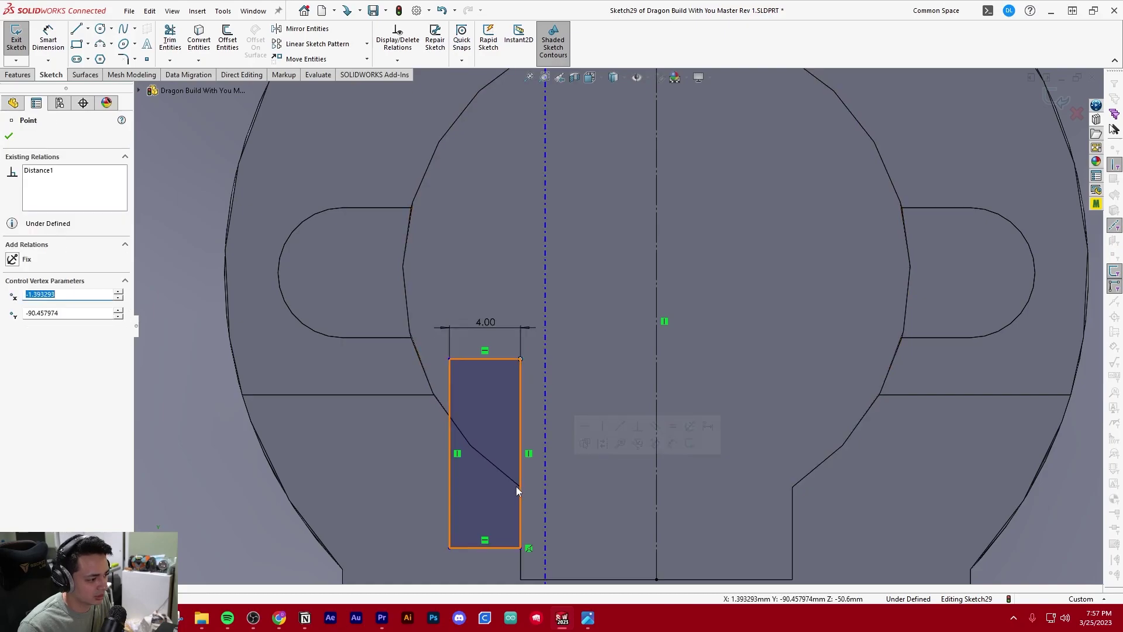
{"action": "left_click", "coordinate": [520, 487], "text": "ctrl"}
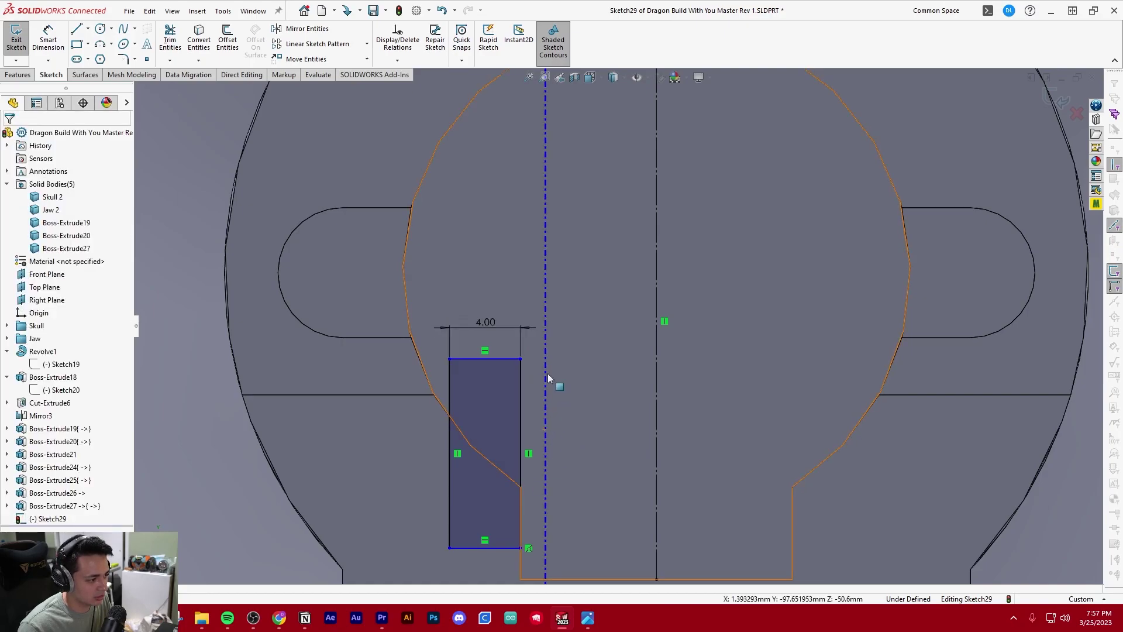
{"action": "key", "text": "d"}
{"action": "left_click", "coordinate": [521, 359]}
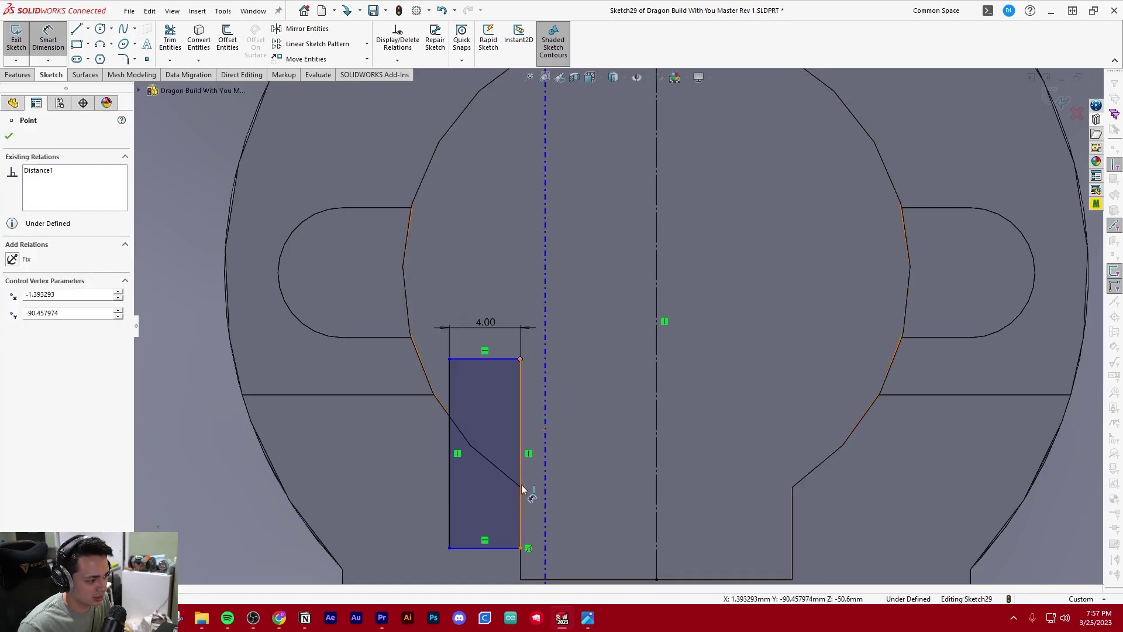
{"action": "left_click", "coordinate": [521, 487]}
{"action": "left_click", "coordinate": [608, 450]}
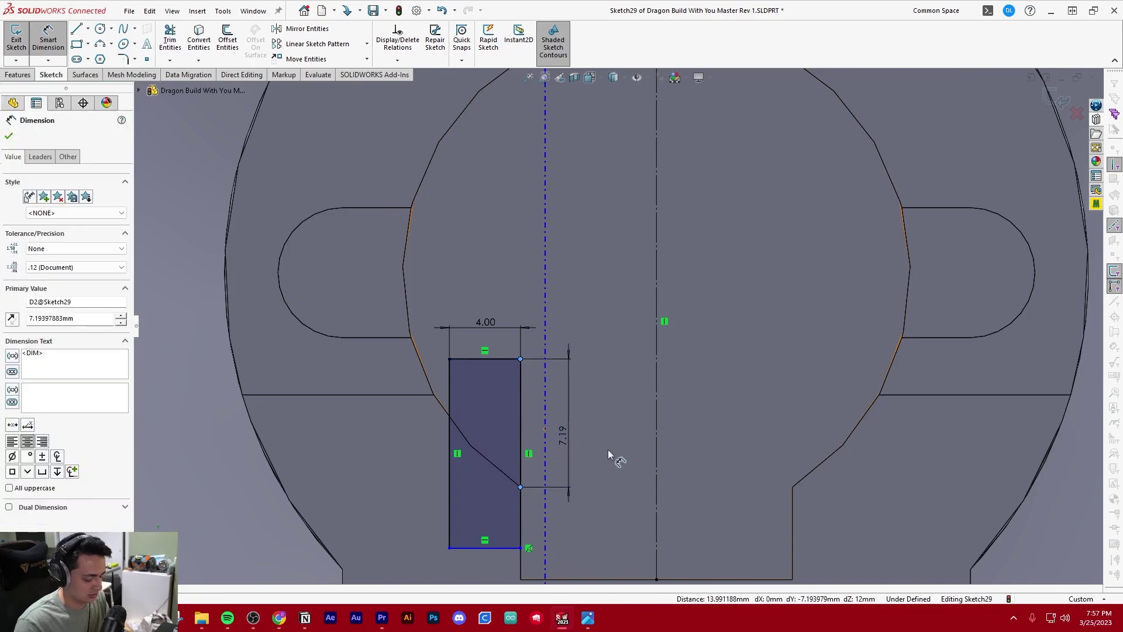
{"action": "type", "text": "8"}
{"action": "key", "text": "Return"}
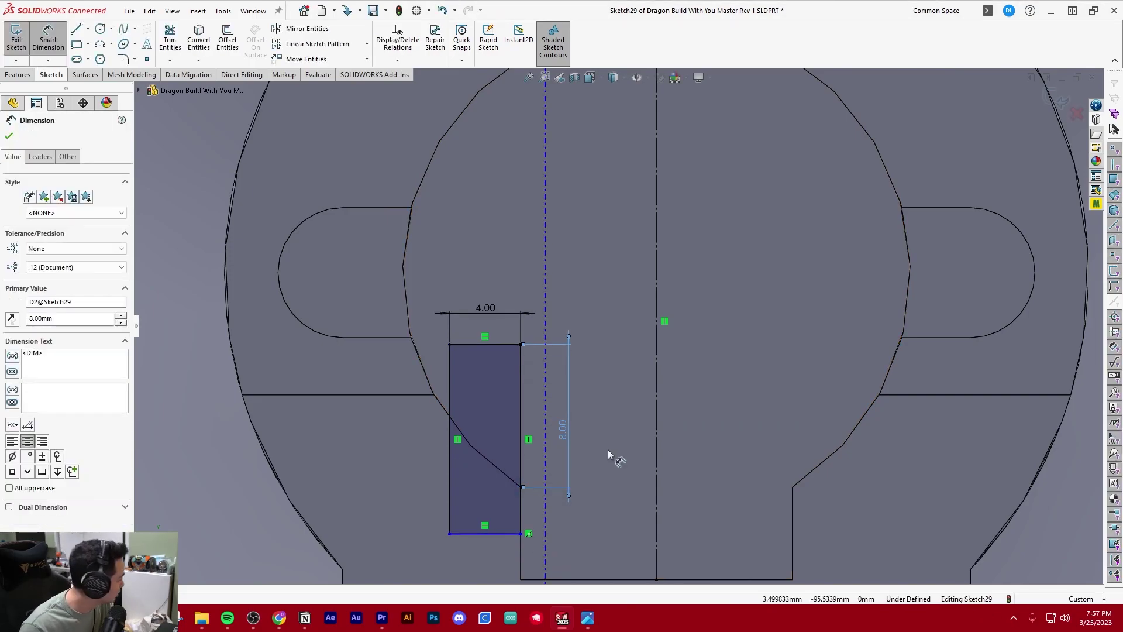
- Dimension the rectangle's lower inner corner 2.5 mm below the corner where the round pocket meets the connector opening
{"action": "left_click", "coordinate": [608, 448]}
{"action": "scroll", "coordinate": [607, 449], "scroll_direction": "up", "scroll_amount": 2}
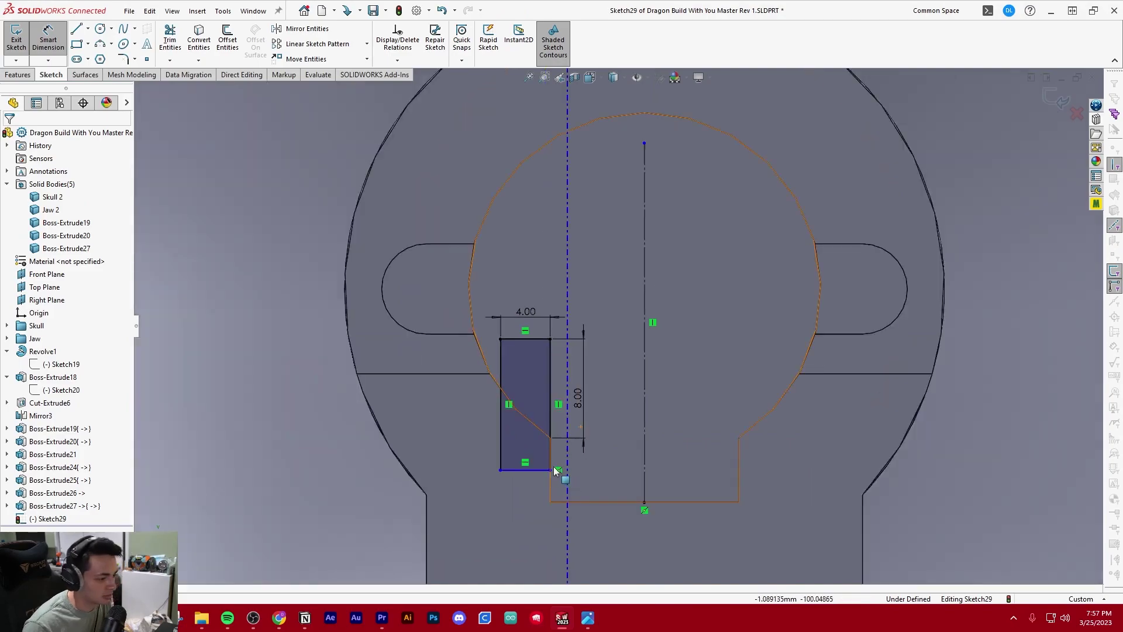
{"action": "scroll", "coordinate": [575, 487], "scroll_direction": "down", "scroll_amount": 3}
{"action": "left_click", "coordinate": [526, 393]}
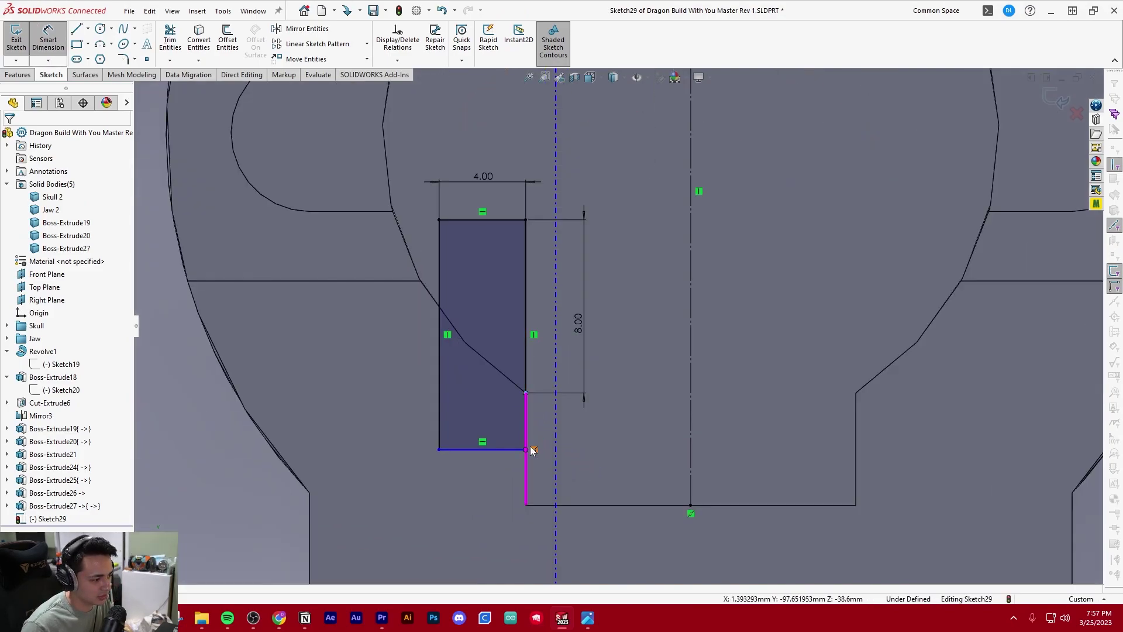
{"action": "left_click", "coordinate": [526, 449]}
{"action": "left_click", "coordinate": [588, 430]}
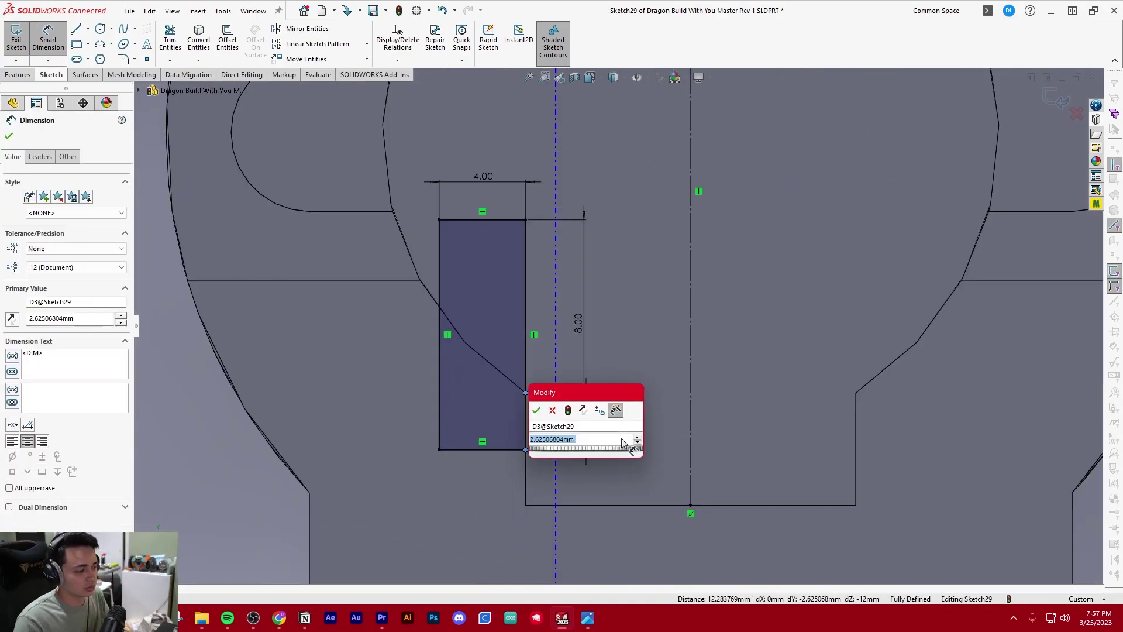
{"action": "type", "text": "2.5"}
{"action": "key", "text": "Return"}
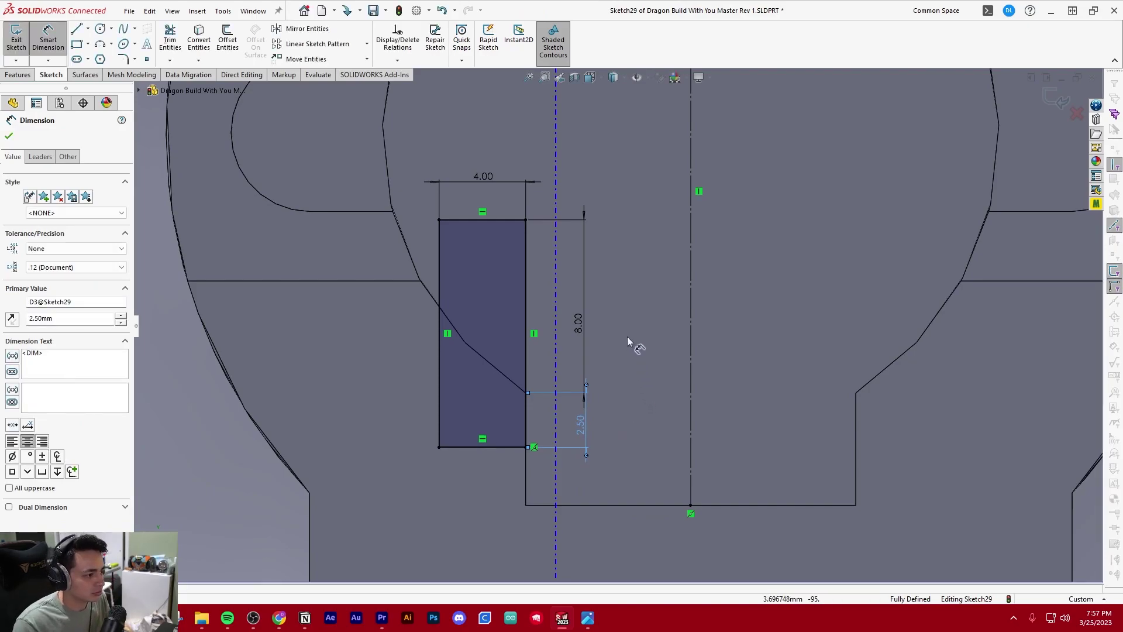
{"action": "scroll", "coordinate": [627, 335], "scroll_direction": "up", "scroll_amount": 4}
{"action": "scroll", "coordinate": [675, 303], "scroll_direction": "down", "scroll_amount": 2}
{"action": "key", "text": "Escape"}
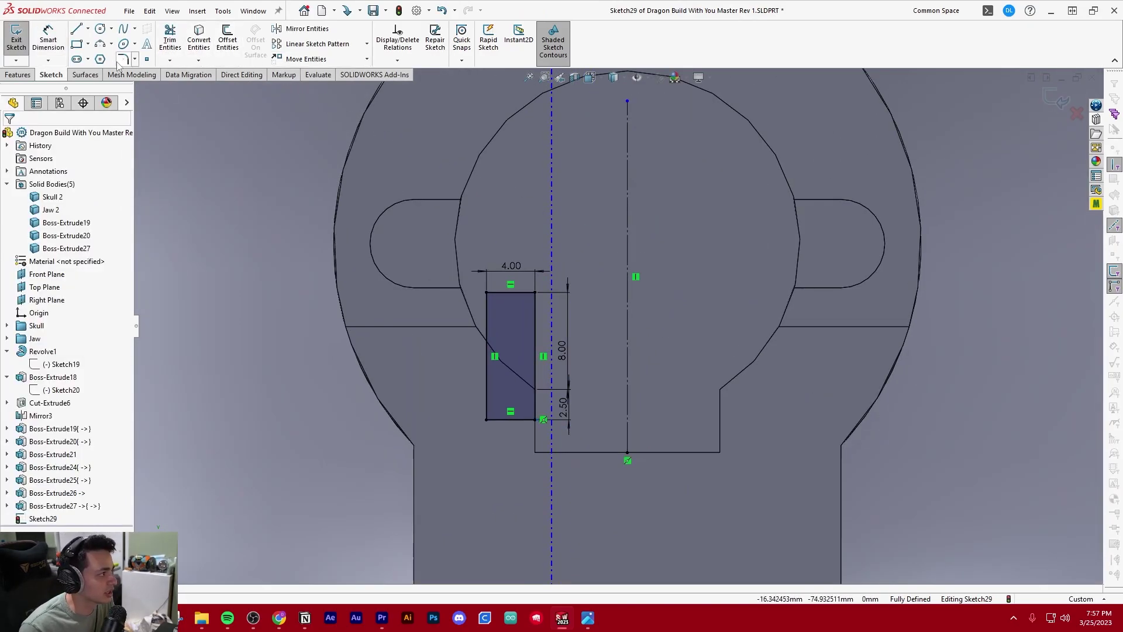
- Mirror the rectangle's four lines as a copy about the vertical construction line through the connector opening
{"action": "left_click", "coordinate": [301, 28]}
{"action": "left_click_drag", "start_coordinate": [461, 222], "coordinate": [546, 478]}
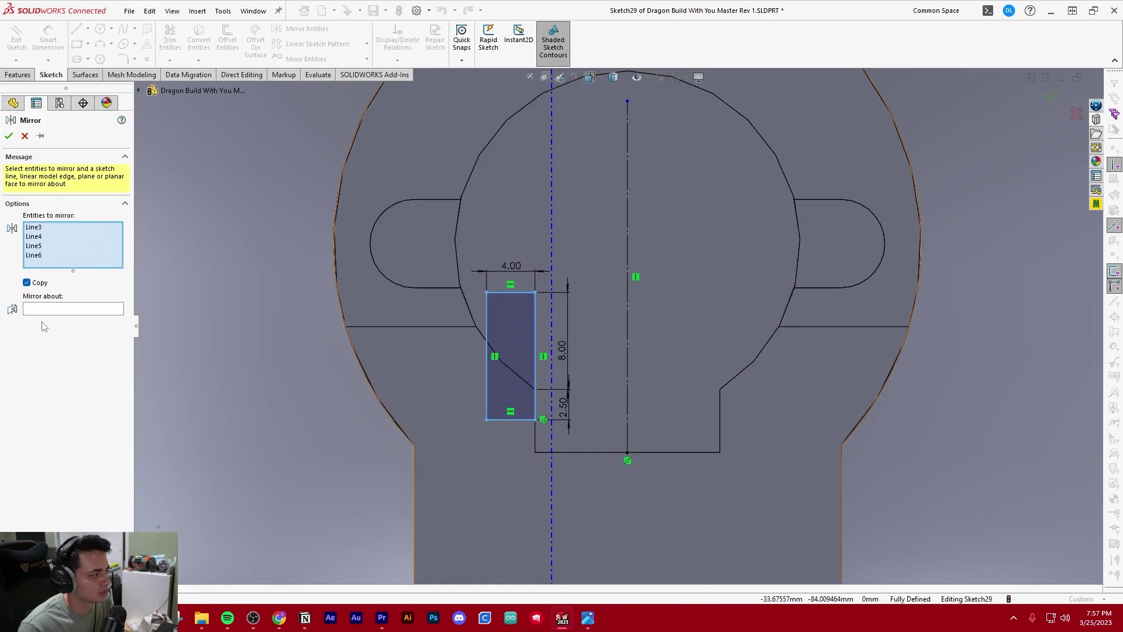
{"action": "left_click", "coordinate": [76, 308]}
{"action": "left_click", "coordinate": [629, 242]}
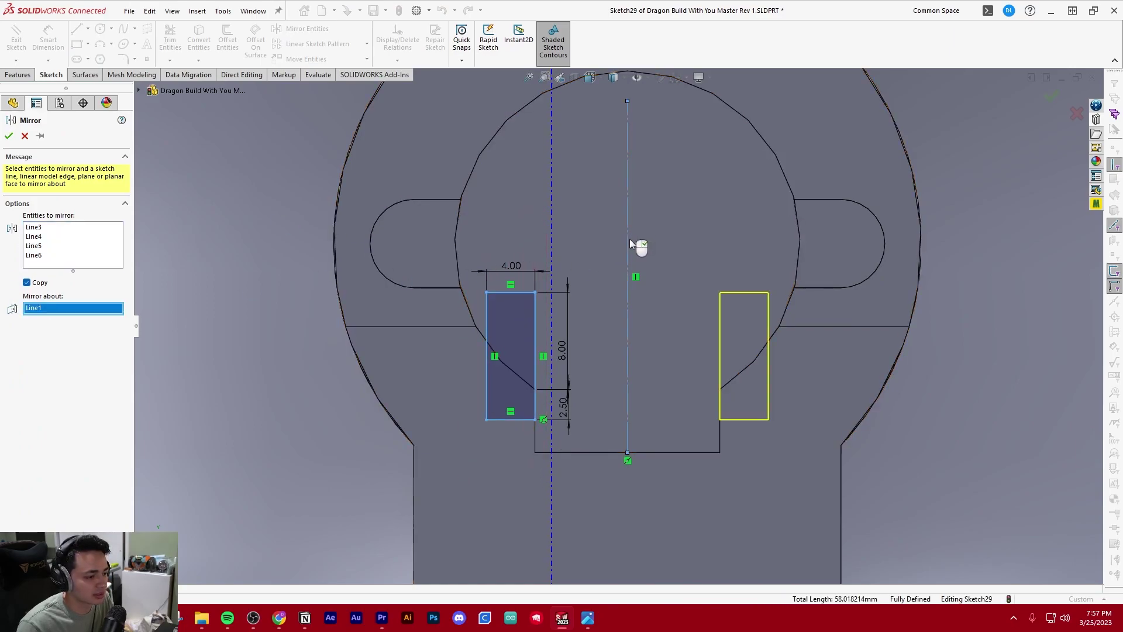
{"action": "right_click", "coordinate": [629, 239]}
- Cut both rectangles out of the support with an Extruded Cut set to Up To Surface, ending at the motor pocket's floor
{"action": "middle_click_drag", "start_coordinate": [653, 296], "coordinate": [591, 356], "text": "ctrl"}
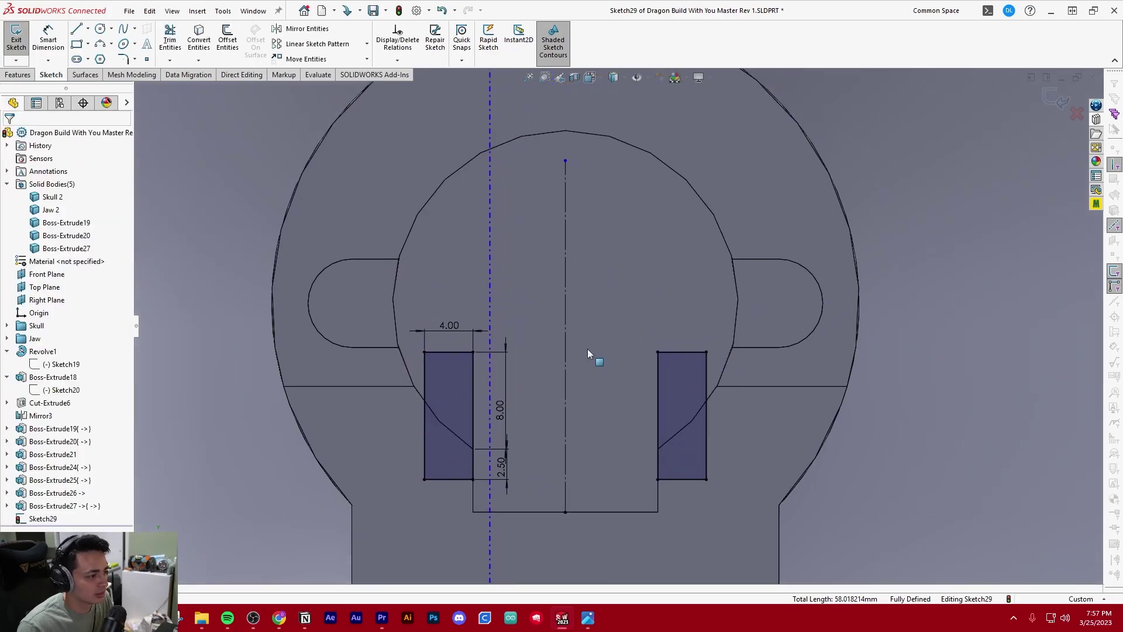
{"action": "left_click", "coordinate": [24, 74]}
{"action": "left_click", "coordinate": [173, 36]}
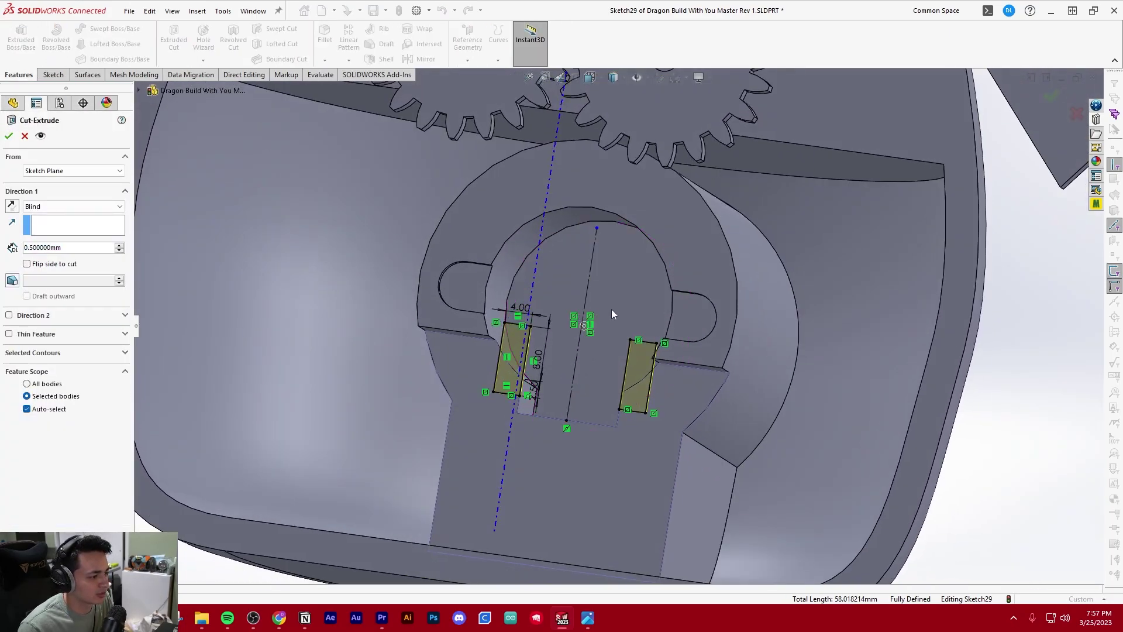
{"action": "left_click", "coordinate": [88, 207]}
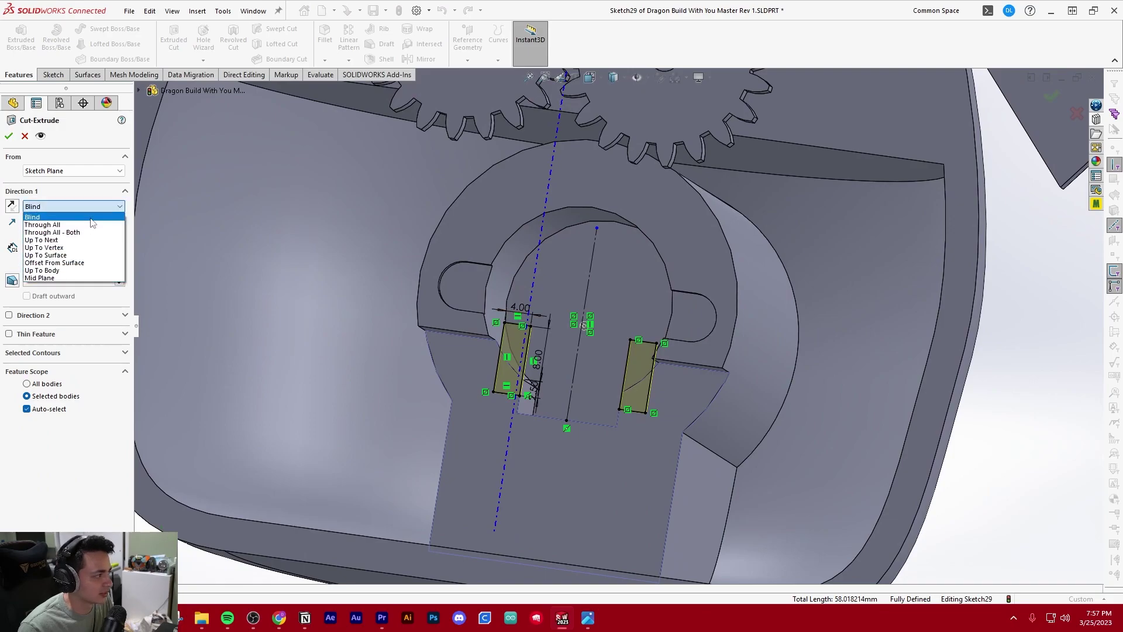
{"action": "left_click", "coordinate": [68, 256]}
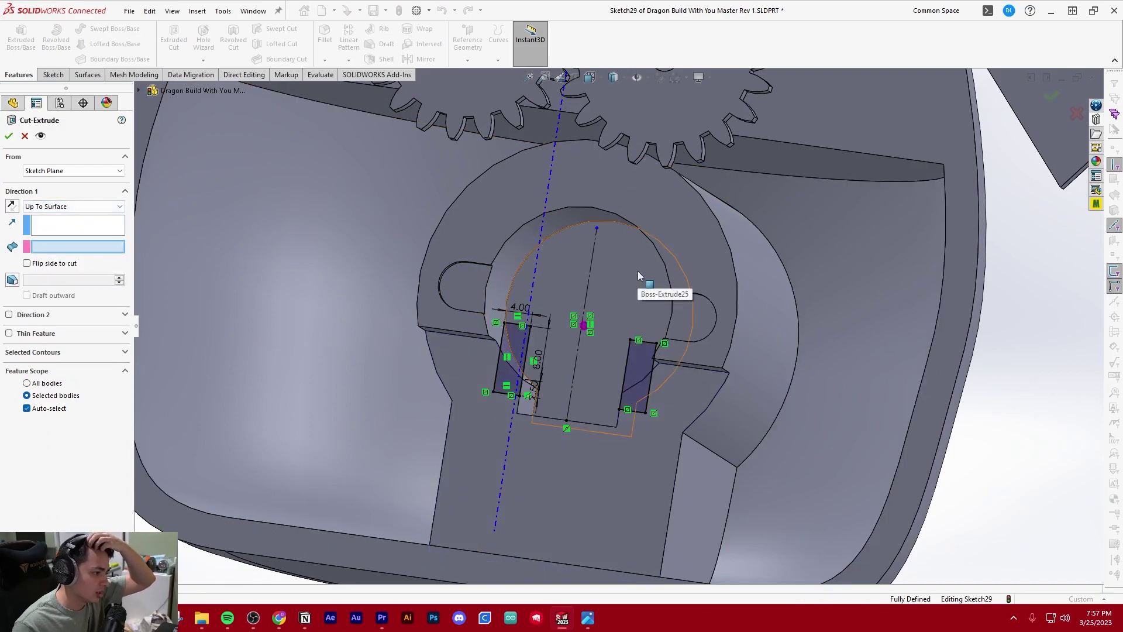
{"action": "left_click", "coordinate": [638, 271]}
{"action": "key", "text": "Return"}
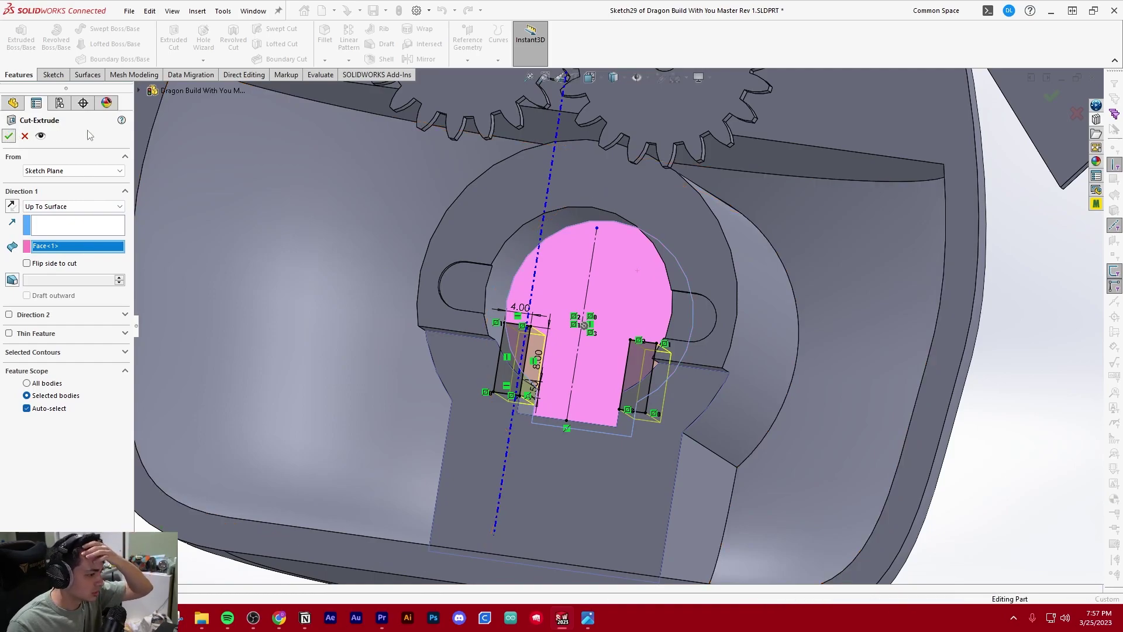
- Inspect the cut recesses, then switch to the Dragon Build With You Assy Rev 1 assembly and examine their fit around the motor's blue connector housing
{"action": "scroll", "coordinate": [531, 221], "scroll_direction": "up", "scroll_amount": 7}
{"action": "left_click", "coordinate": [444, 348]}
{"action": "scroll", "coordinate": [541, 307], "scroll_direction": "down", "scroll_amount": 7}
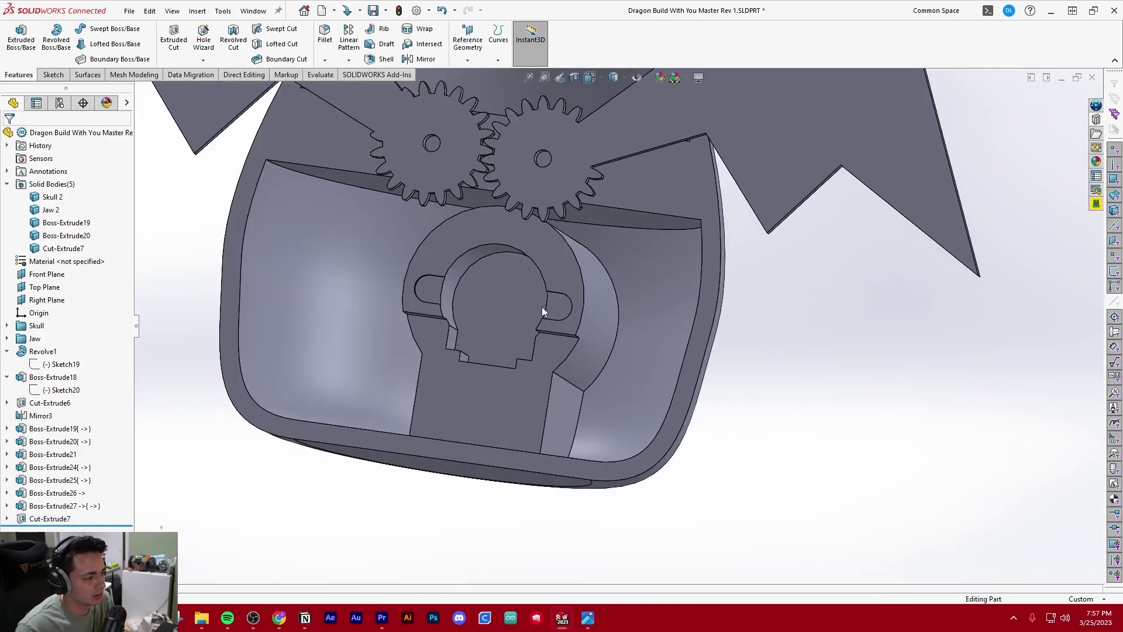
{"action": "middle_click_drag", "start_coordinate": [487, 325], "coordinate": [510, 318]}
{"action": "scroll", "coordinate": [534, 319], "scroll_direction": "up", "scroll_amount": 5}
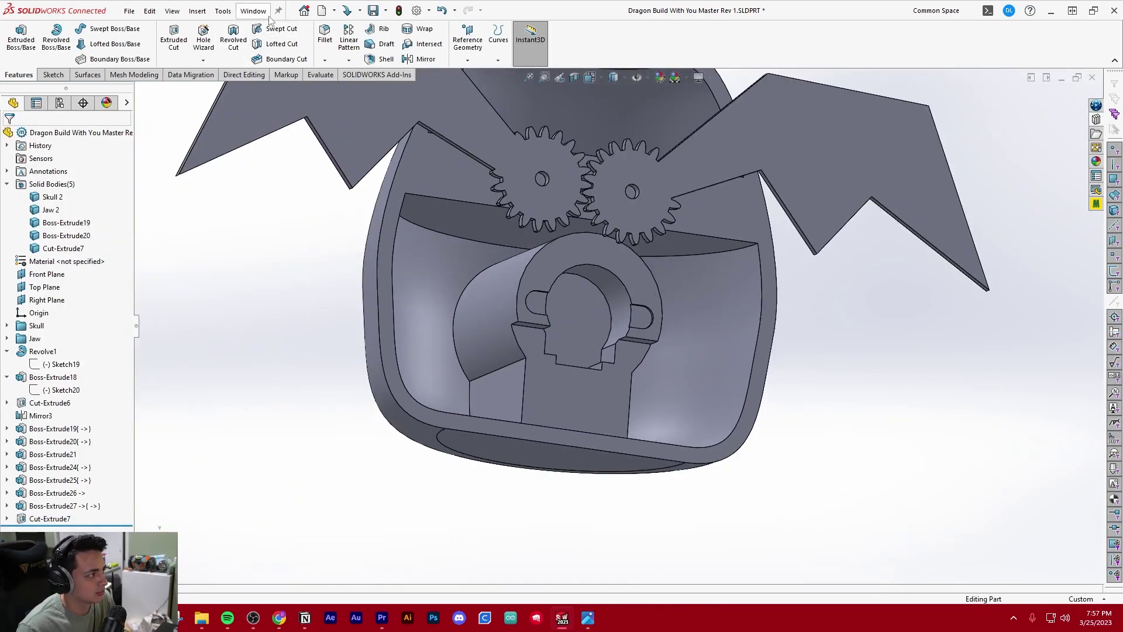
{"action": "left_click", "coordinate": [253, 10]}
{"action": "left_click", "coordinate": [301, 169]}
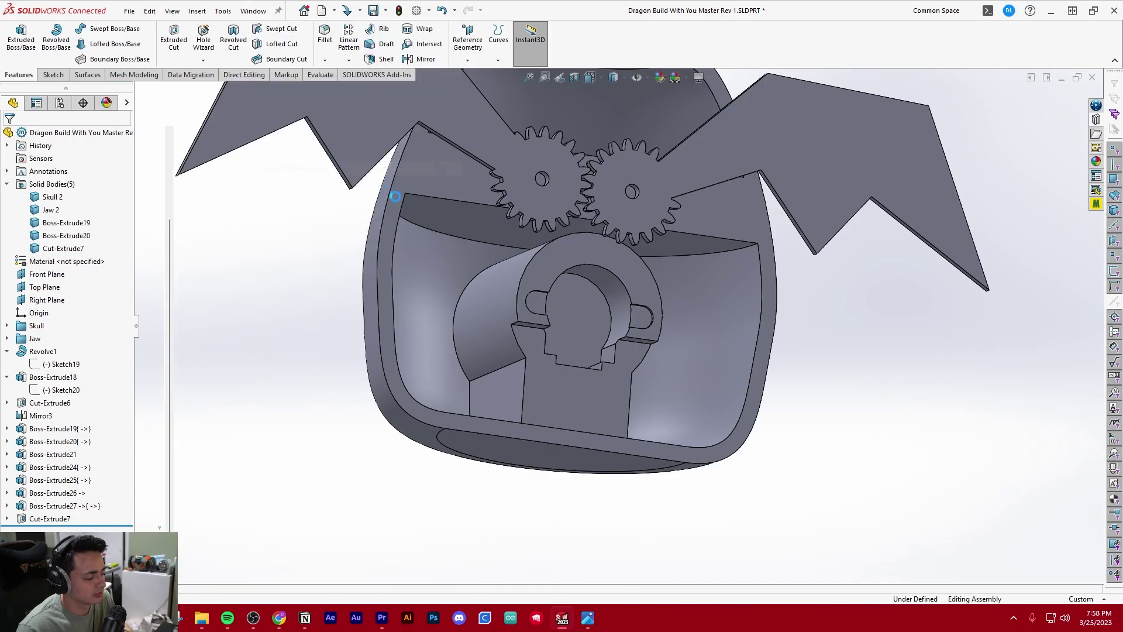
{"action": "scroll", "coordinate": [633, 381], "scroll_direction": "down", "scroll_amount": 10}
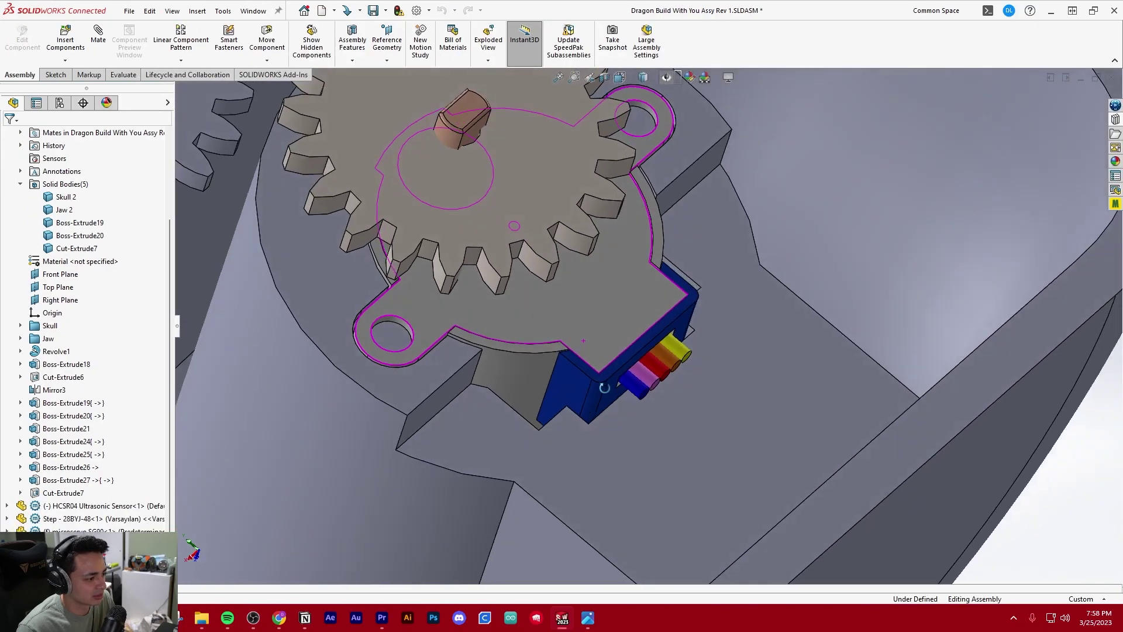
{"action": "middle_click_drag", "start_coordinate": [584, 470], "coordinate": [595, 385]}
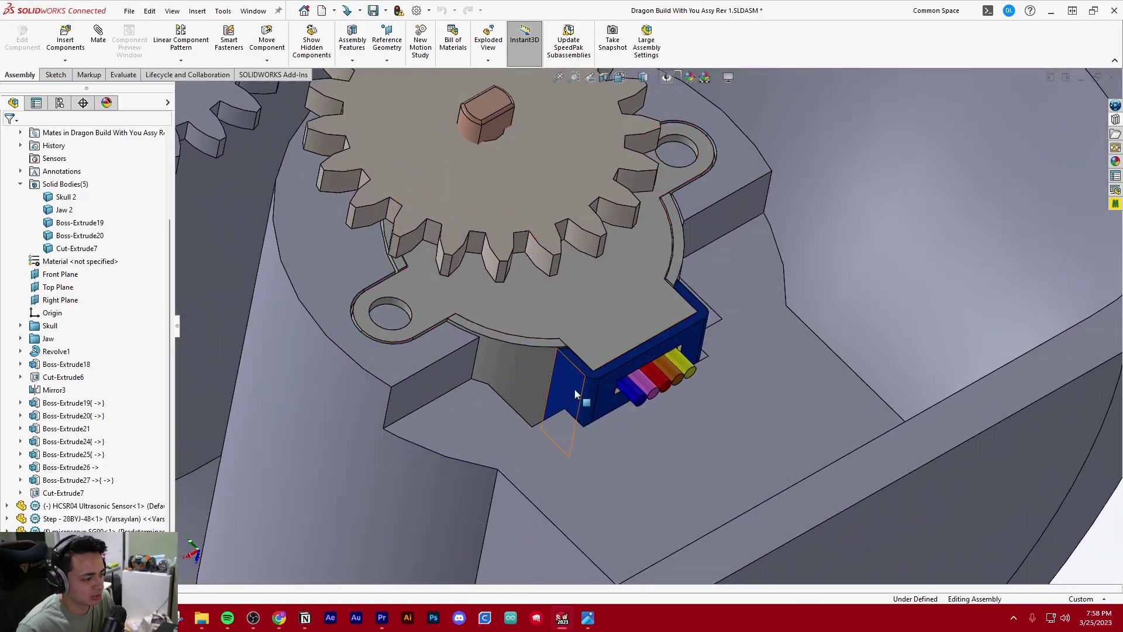
{"action": "scroll", "coordinate": [588, 368], "scroll_direction": "down", "scroll_amount": 2}
{"action": "scroll", "coordinate": [527, 325], "scroll_direction": "down", "scroll_amount": 3}
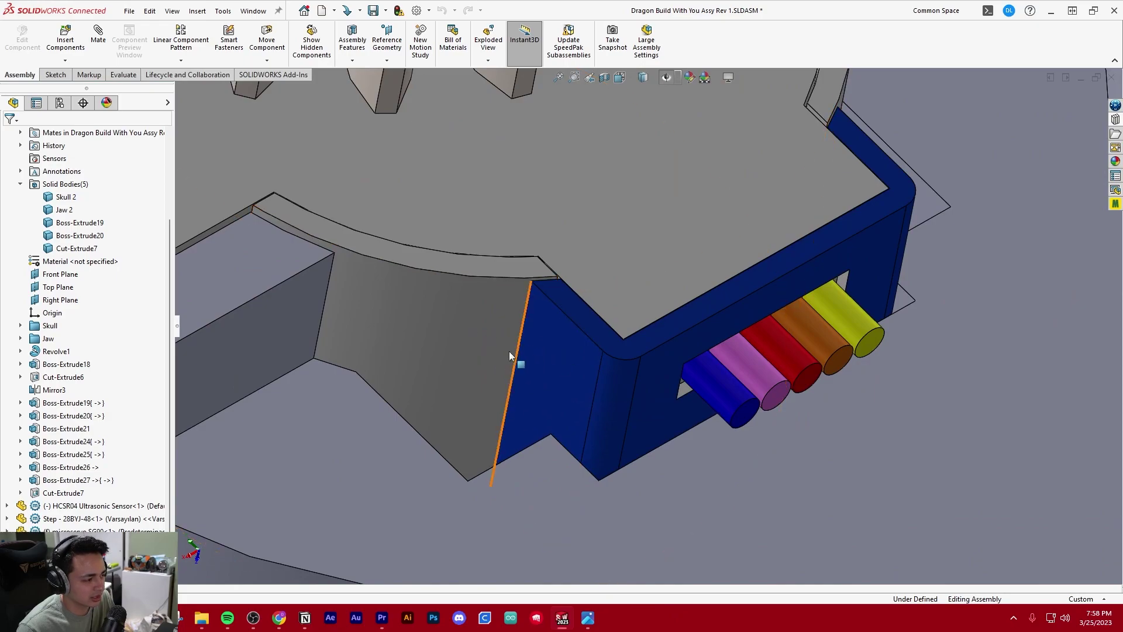
{"action": "middle_click_drag", "start_coordinate": [582, 338], "coordinate": [566, 385]}
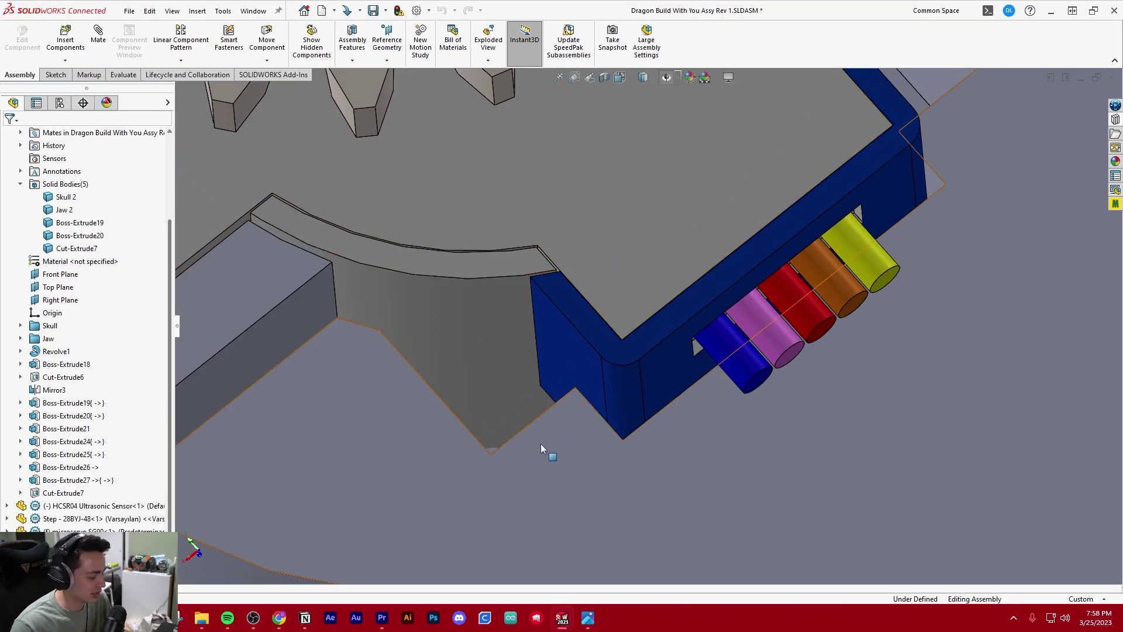
- Examine the clearance between the support recesses and the motor's blue connector housing in the assembly
{"action": "scroll", "coordinate": [588, 356], "scroll_direction": "up", "scroll_amount": 8}
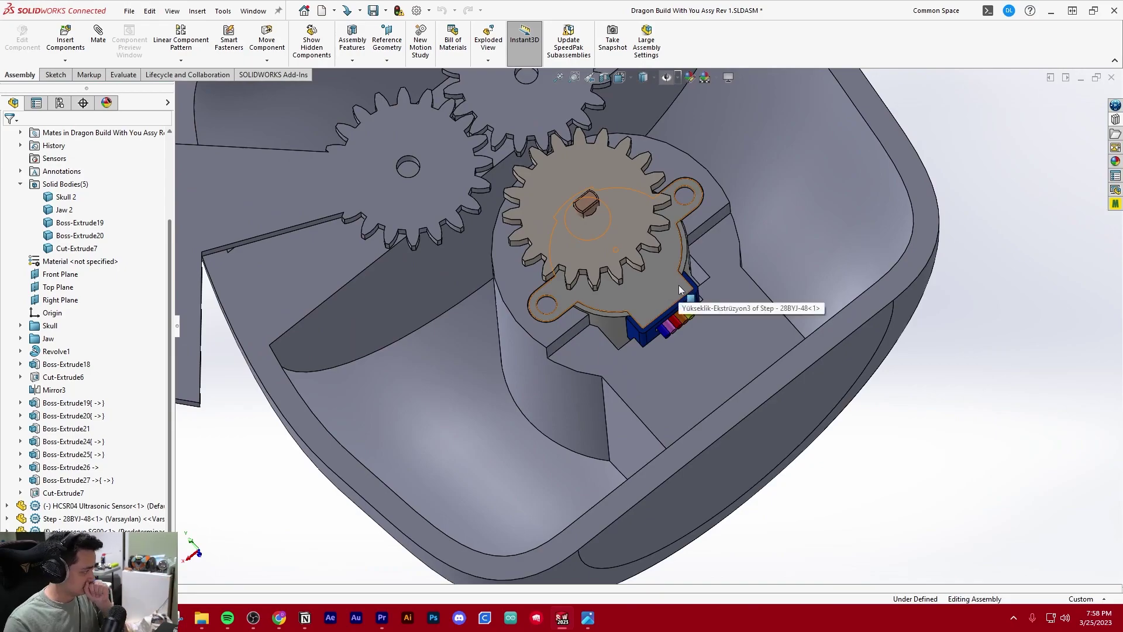
{"action": "scroll", "coordinate": [703, 266], "scroll_direction": "down", "scroll_amount": 3}
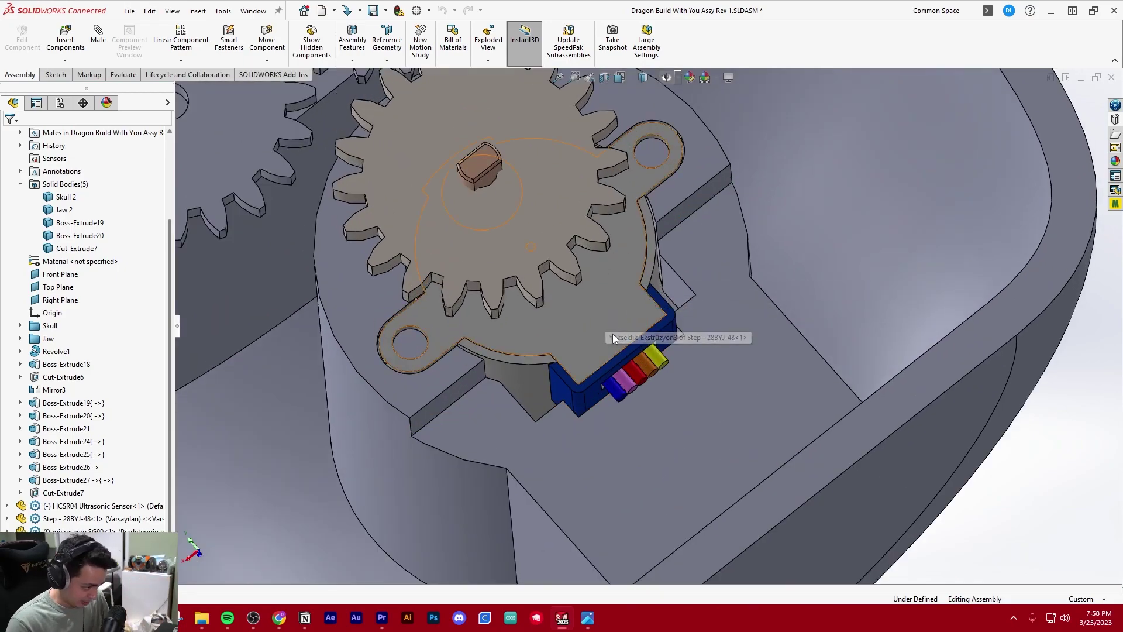
{"action": "scroll", "coordinate": [577, 378], "scroll_direction": "down", "scroll_amount": 2}
{"action": "middle_click_drag", "start_coordinate": [582, 370], "coordinate": [573, 390]}
{"action": "scroll", "coordinate": [566, 401], "scroll_direction": "down", "scroll_amount": 4}
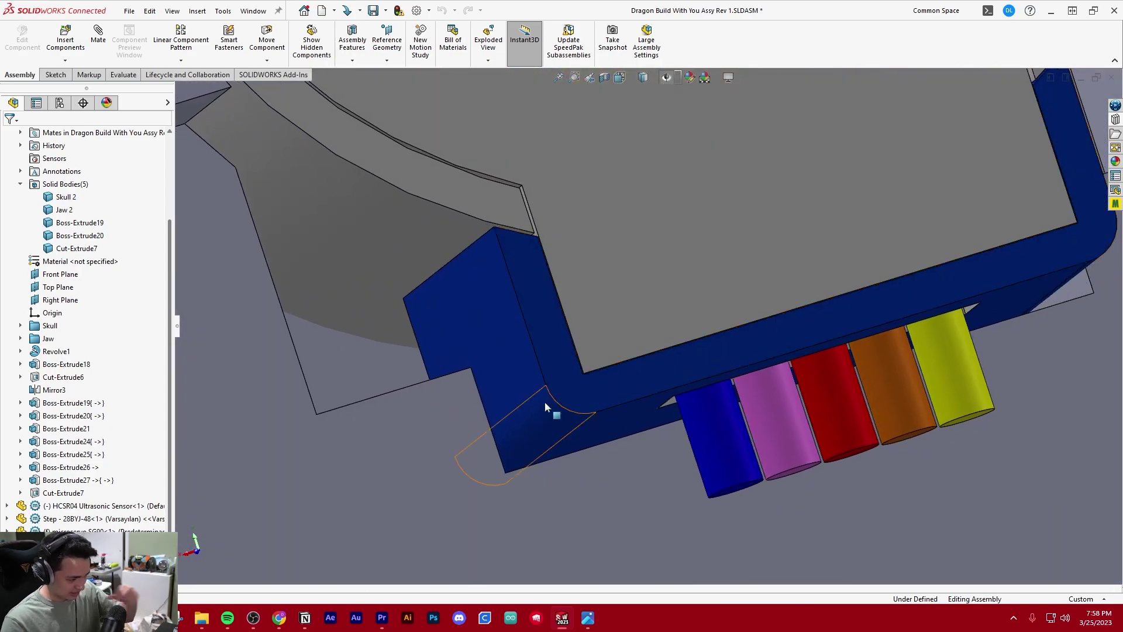
{"action": "scroll", "coordinate": [565, 378], "scroll_direction": "up", "scroll_amount": 4}
- Switch to the Dragon Build With You Master Rev 1 part and try to reshape the upper outer curve of Revolve1's Sketch19
{"action": "key", "text": "ctrl+Tab"}
{"action": "middle_click_drag", "start_coordinate": [558, 257], "coordinate": [626, 272]}
{"action": "scroll", "coordinate": [626, 271], "scroll_direction": "down", "scroll_amount": 3}
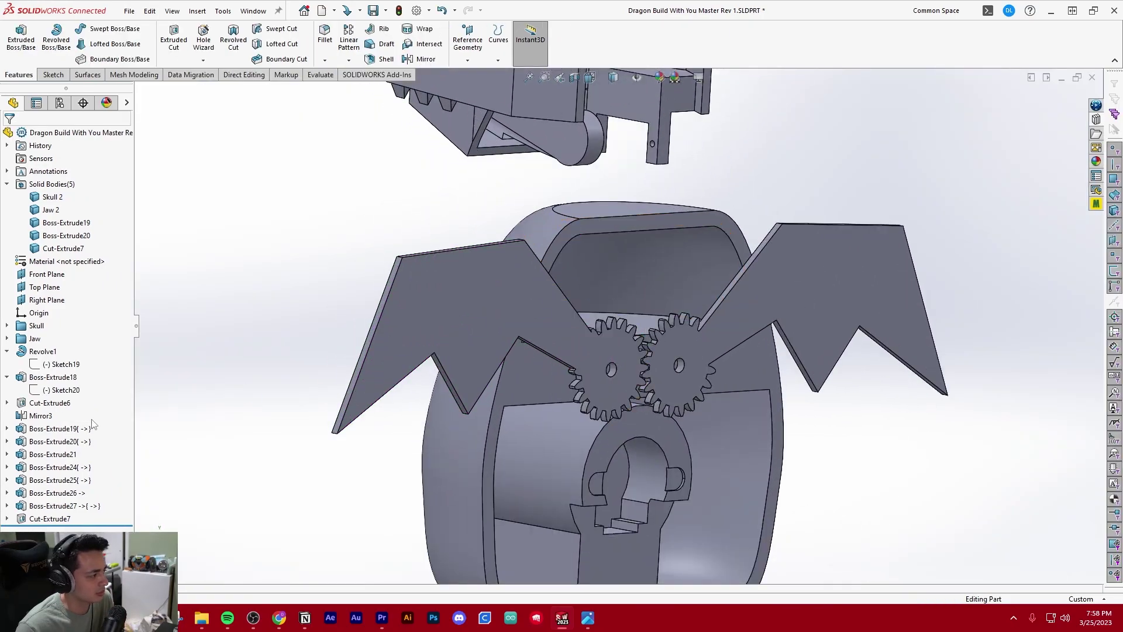
{"action": "middle_click_drag", "start_coordinate": [299, 321], "coordinate": [375, 360]}
{"action": "scroll", "coordinate": [559, 321], "scroll_direction": "up", "scroll_amount": 5}
{"action": "scroll", "coordinate": [754, 296], "scroll_direction": "down", "scroll_amount": 3}
{"action": "left_click", "coordinate": [63, 364]}
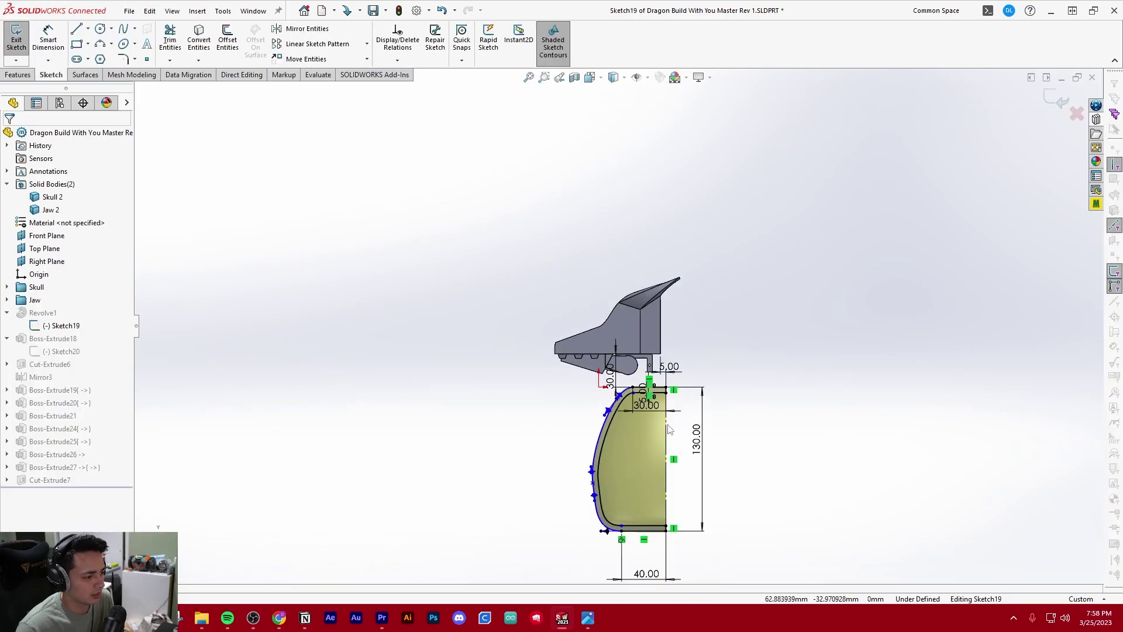
{"action": "scroll", "coordinate": [669, 430], "scroll_direction": "down", "scroll_amount": 5}
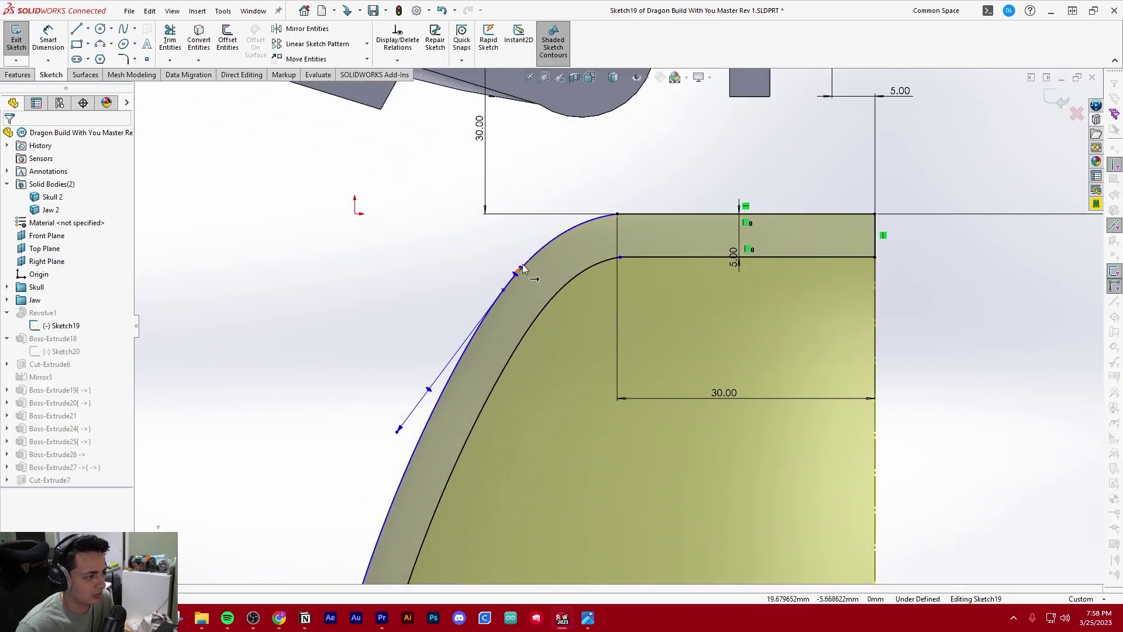
{"action": "left_click_drag", "start_coordinate": [534, 246], "coordinate": [525, 197]}
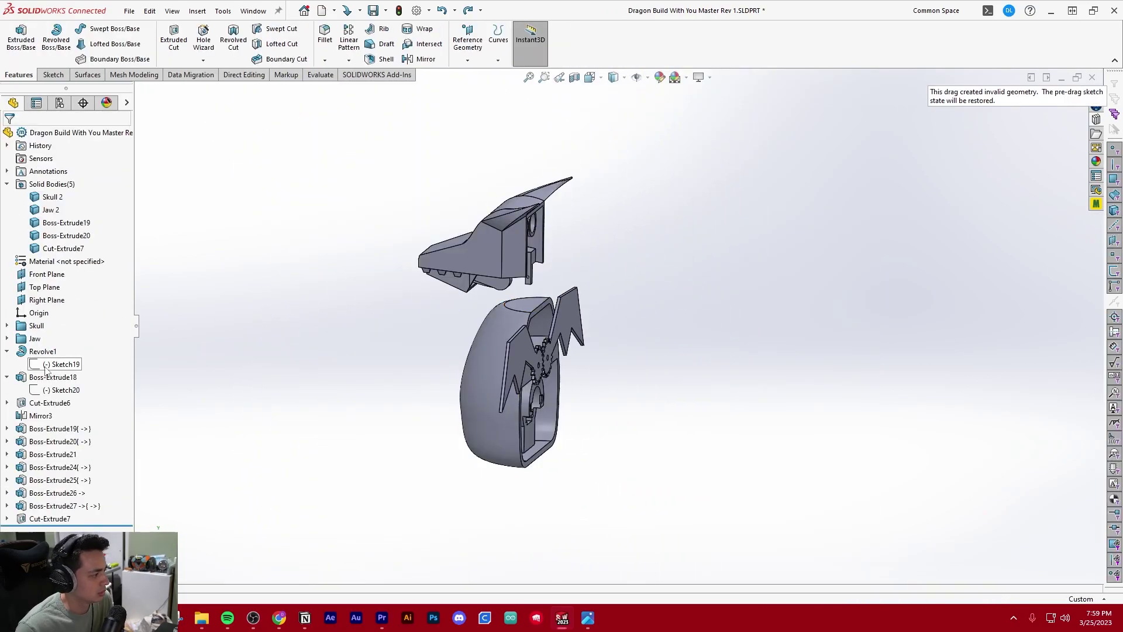
- Reopen Sketch19, try to reshape the outer spline beside the end of the body's top edge, and rebuild
{"action": "left_click", "coordinate": [58, 364]}
{"action": "left_click", "coordinate": [55, 329]}
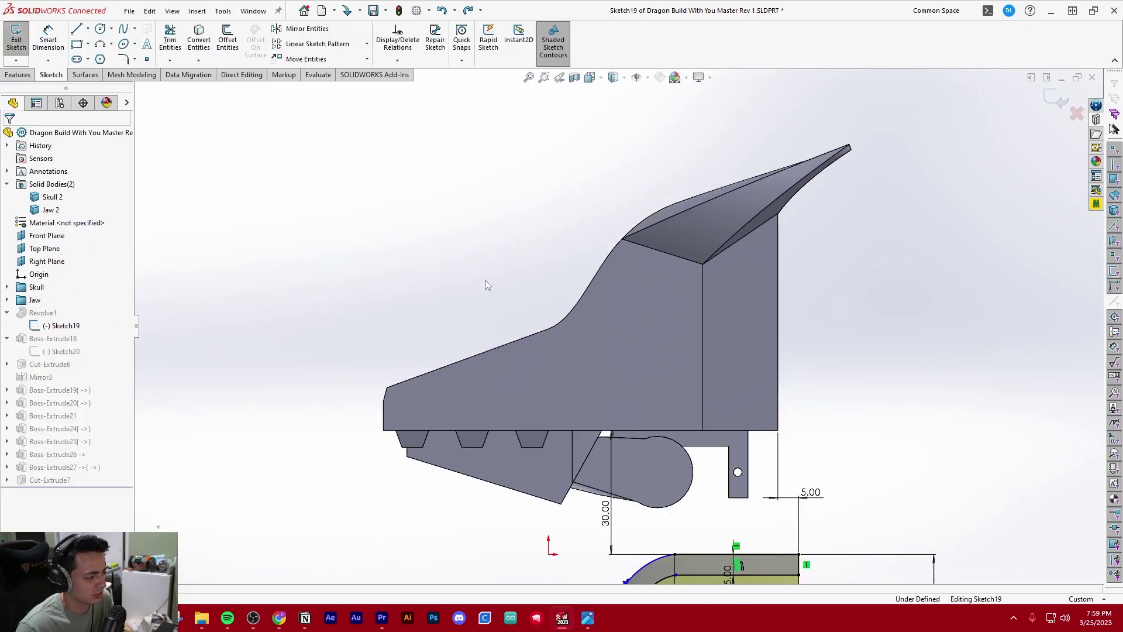
{"action": "scroll", "coordinate": [614, 292], "scroll_direction": "up", "scroll_amount": 5}
{"action": "scroll", "coordinate": [614, 321], "scroll_direction": "down", "scroll_amount": 10}
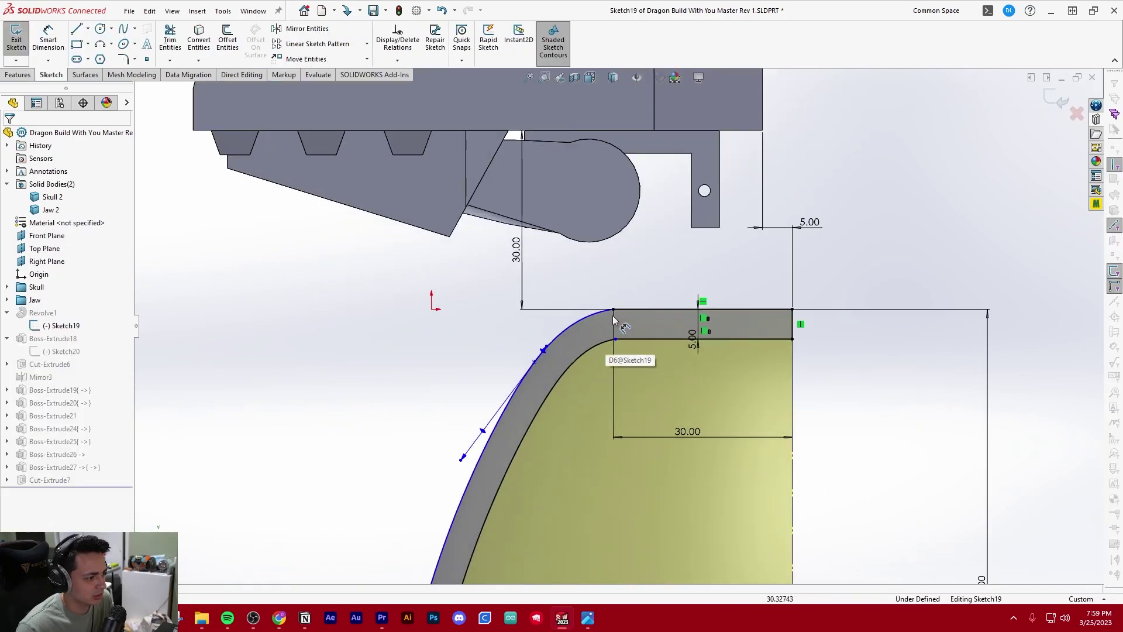
{"action": "left_click", "coordinate": [614, 310]}
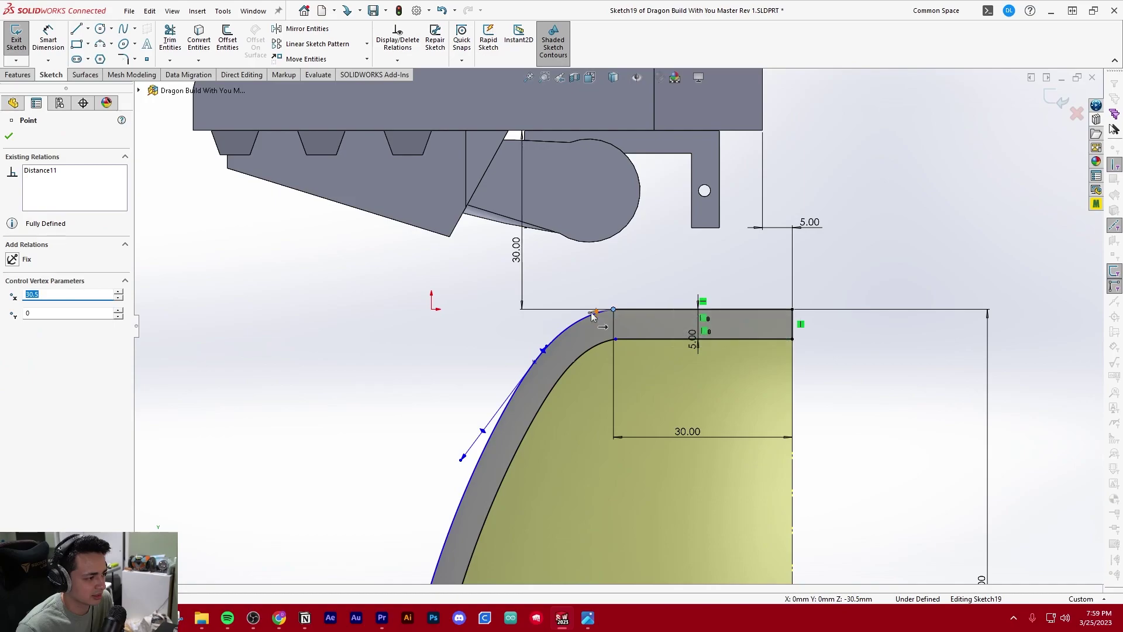
{"action": "left_click_drag", "start_coordinate": [588, 316], "coordinate": [560, 331]}
{"action": "scroll", "coordinate": [585, 337], "scroll_direction": "up", "scroll_amount": 5}
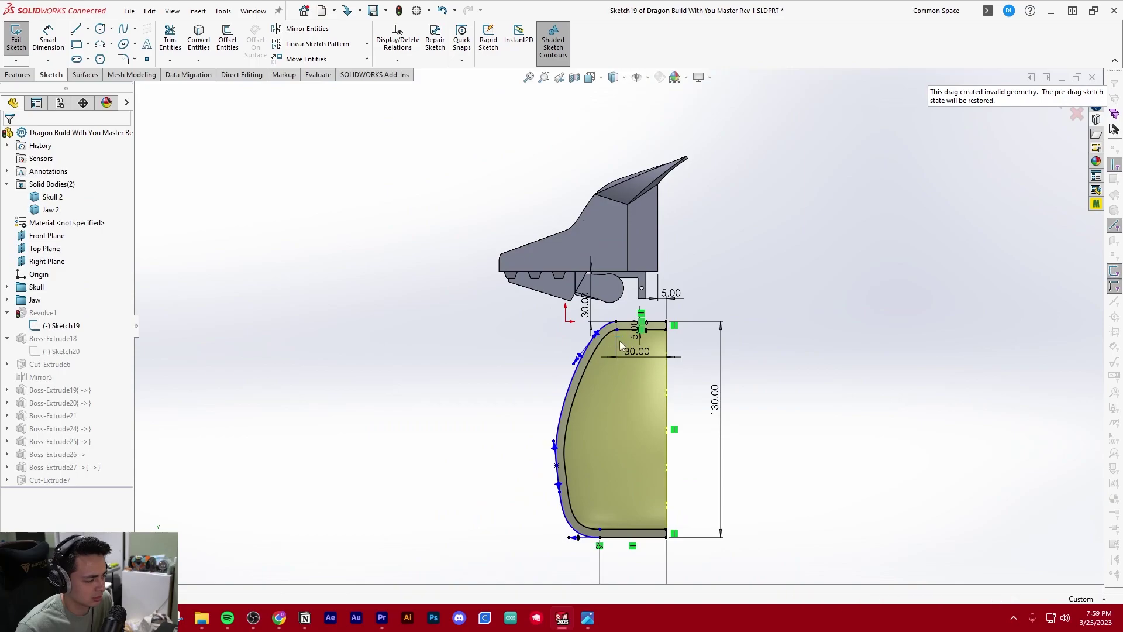
{"action": "key", "text": "ctrl+b"}
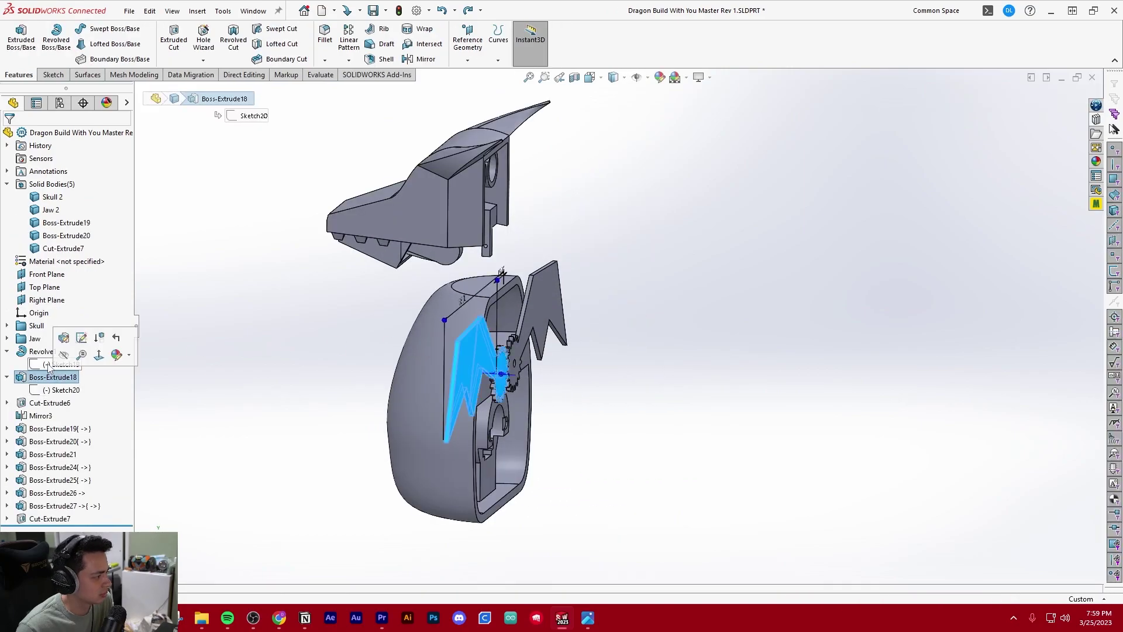
- In Sketch19, move the outer spline's uppermost free control vertex to about X 21.61, Y -9.65 and rebuild the body
{"action": "left_click", "coordinate": [61, 364]}
{"action": "left_click", "coordinate": [61, 327]}
{"action": "scroll", "coordinate": [409, 322], "scroll_direction": "up", "scroll_amount": 8}
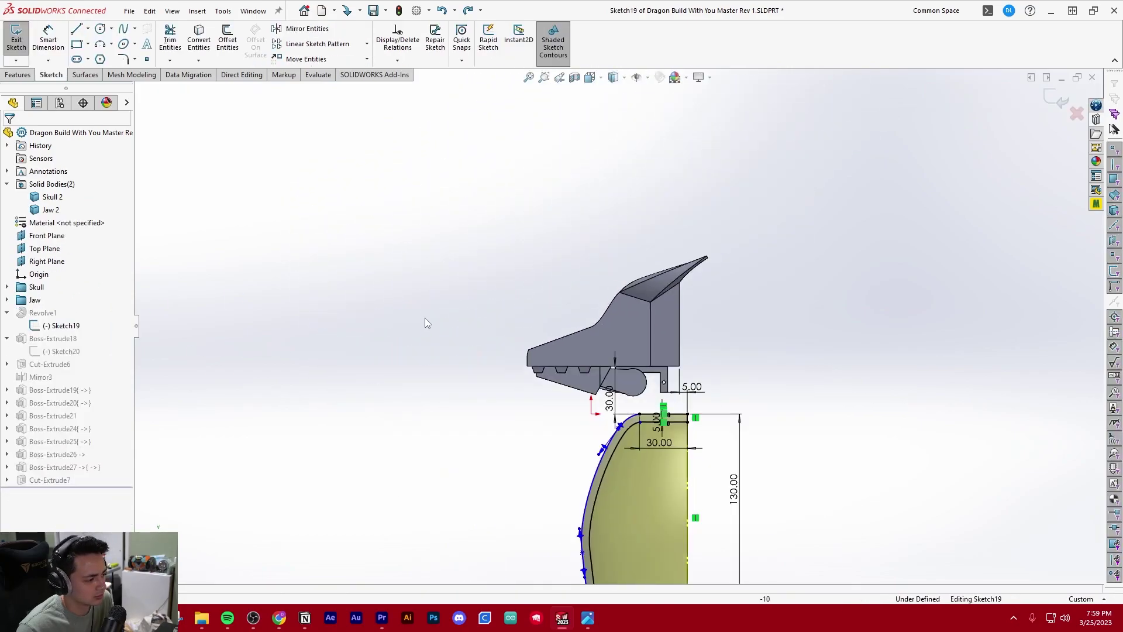
{"action": "scroll", "coordinate": [616, 390], "scroll_direction": "down", "scroll_amount": 5}
{"action": "scroll", "coordinate": [633, 355], "scroll_direction": "down", "scroll_amount": 3}
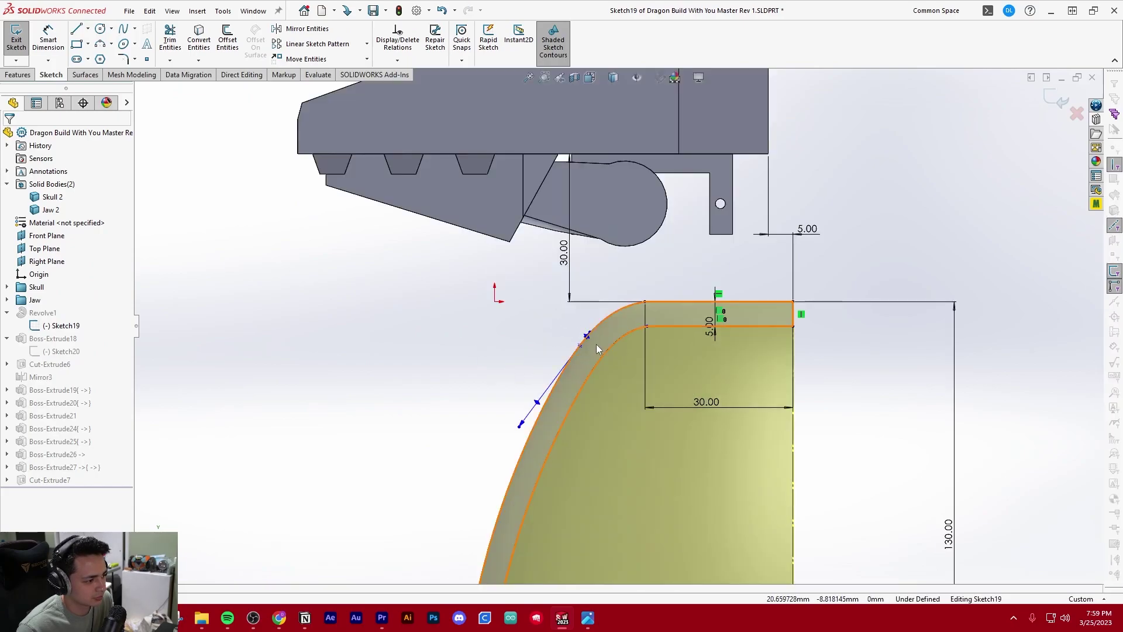
{"action": "mouse_move", "coordinate": [579, 349]}
{"action": "left_mouse_down"}
{"action": "mouse_move", "coordinate": [567, 344]}
{"action": "mouse_move", "coordinate": [602, 350]}
{"action": "left_mouse_up"}
{"action": "scroll", "coordinate": [517, 339], "scroll_direction": "up", "scroll_amount": 6}
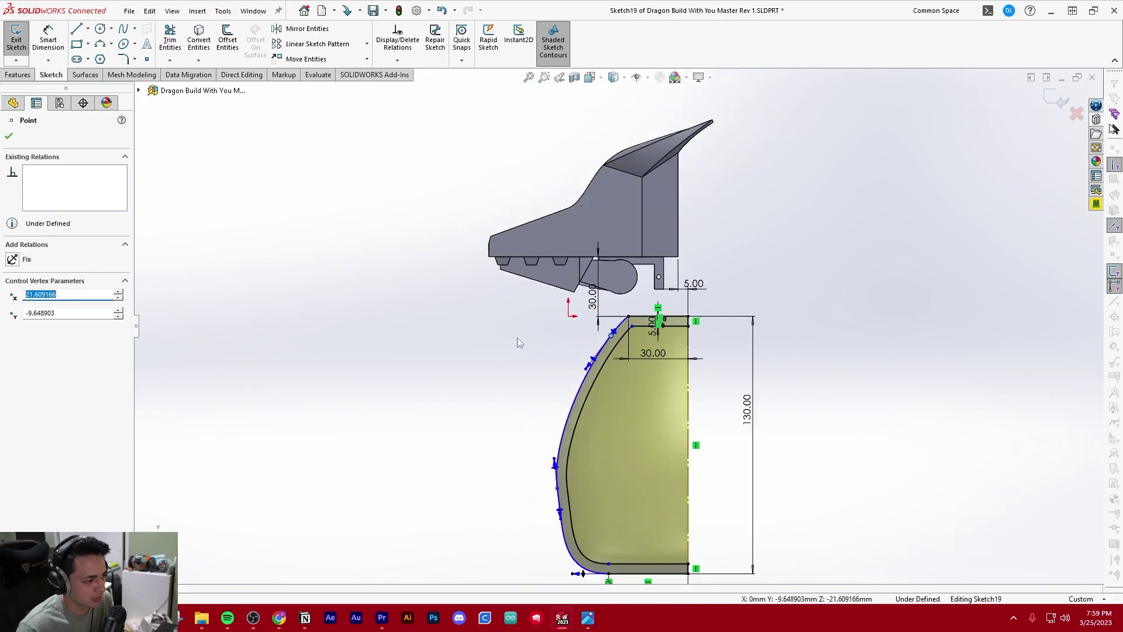
{"action": "left_click", "coordinate": [517, 341]}
{"action": "scroll", "coordinate": [628, 323], "scroll_direction": "down", "scroll_amount": 8}
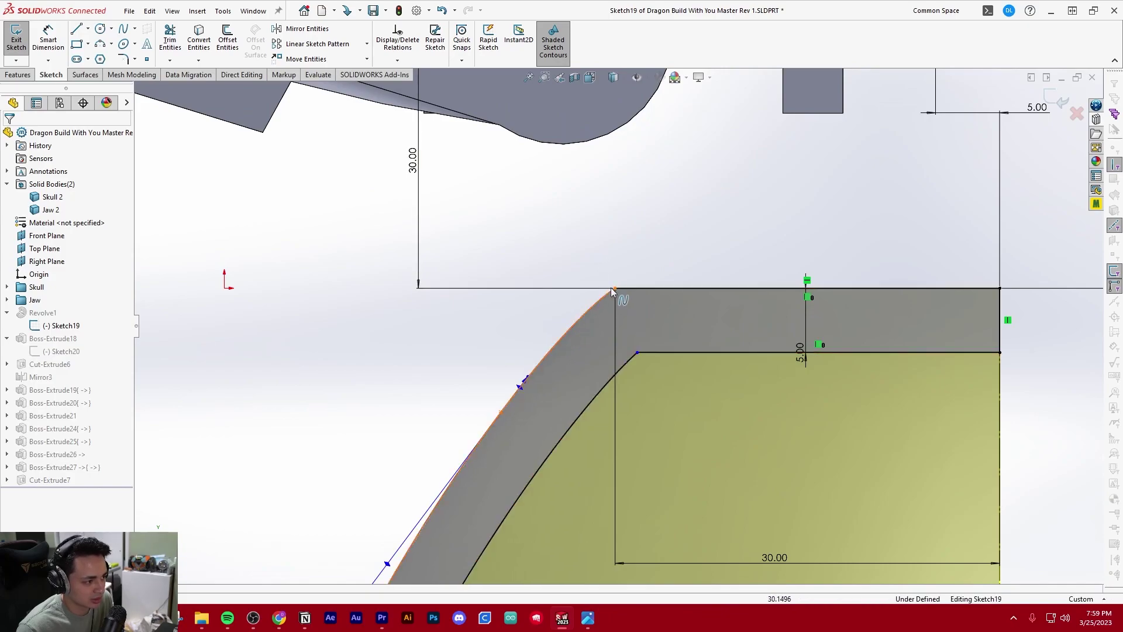
{"action": "scroll", "coordinate": [582, 335], "scroll_direction": "up", "scroll_amount": 6}
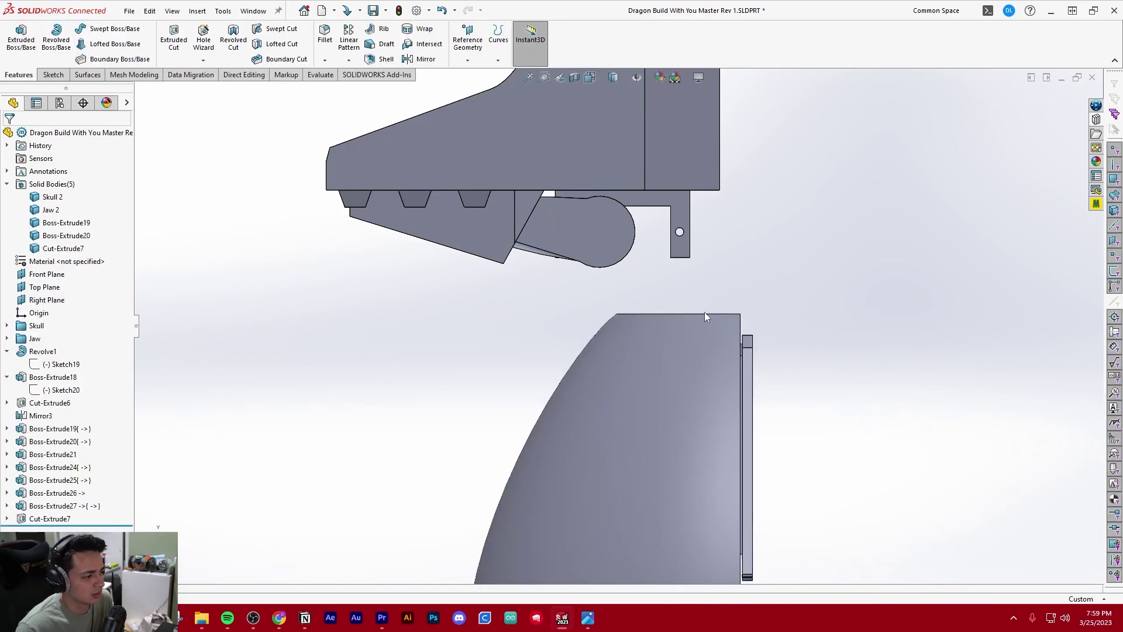
- Section the part along the Right Plane to view the wall profile at the body's top
{"action": "left_click", "coordinate": [574, 78]}
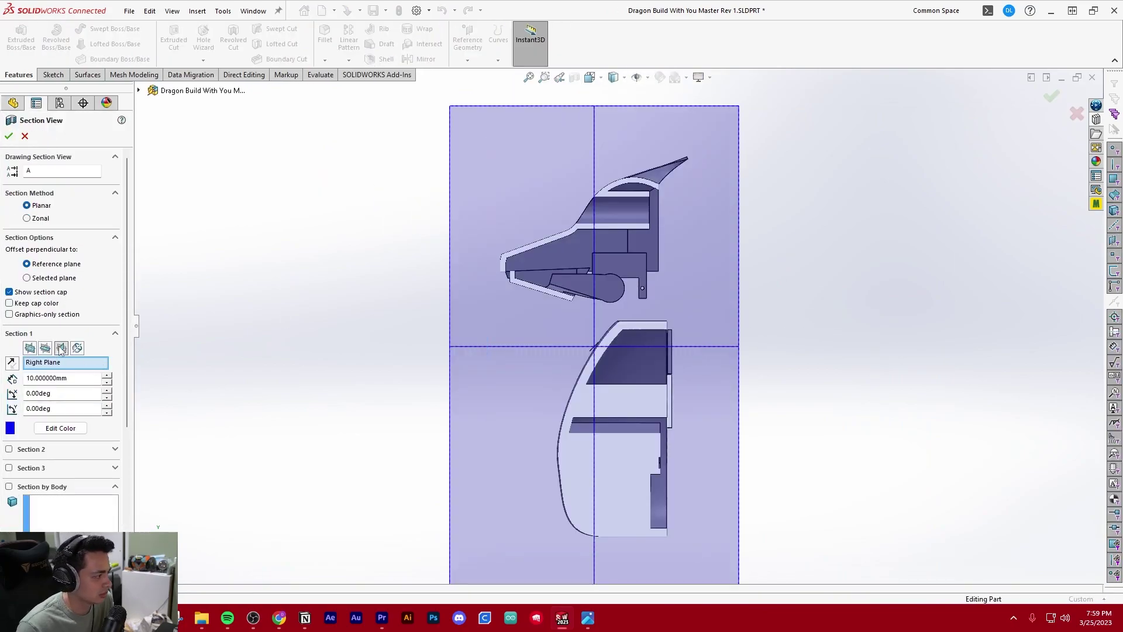
{"action": "left_click", "coordinate": [61, 348]}
{"action": "key", "text": "Escape"}
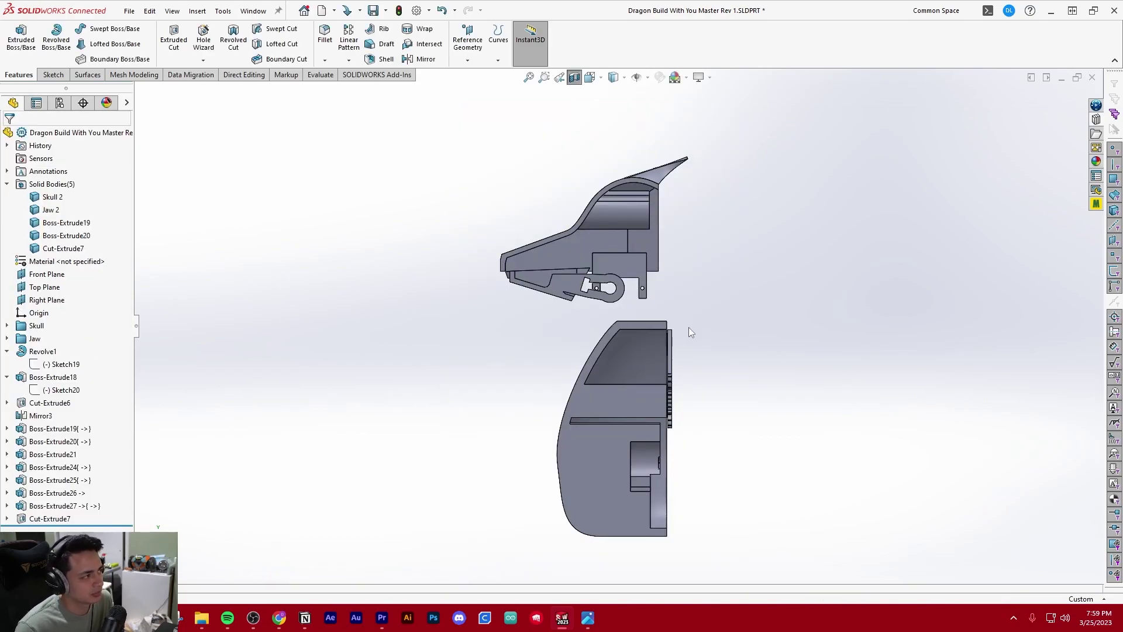
{"action": "scroll", "coordinate": [689, 327], "scroll_direction": "down", "scroll_amount": 4}
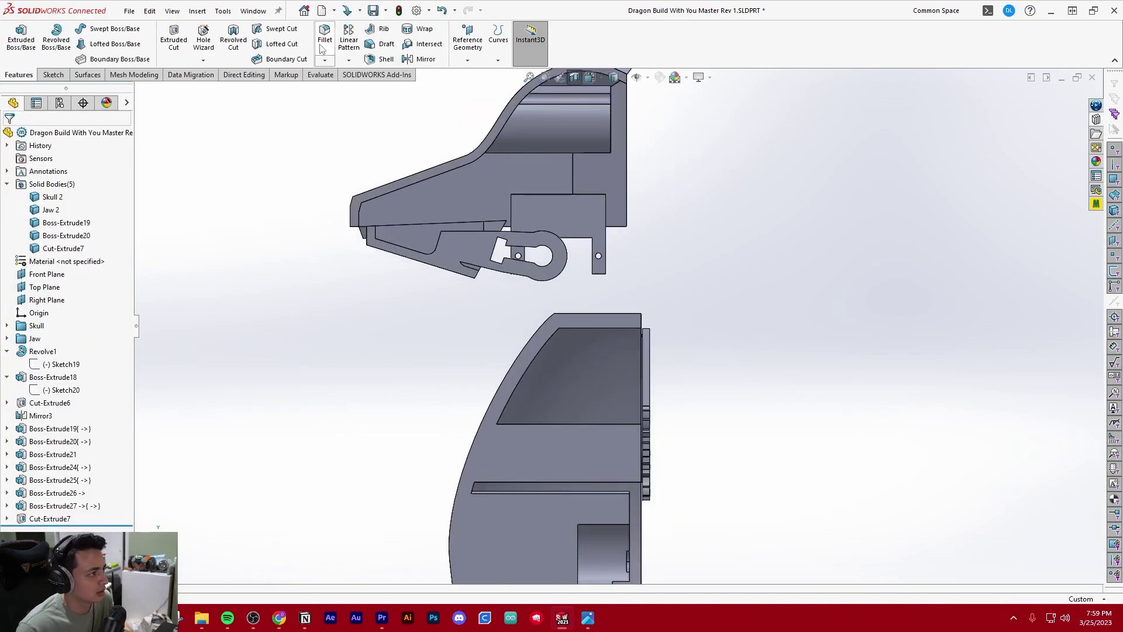
- Fillet the outer and inner curved edges at the top of the dragon's body with a 20 mm radius
{"action": "key", "text": "f"}
{"action": "scroll", "coordinate": [556, 307], "scroll_direction": "down", "scroll_amount": 2}
{"action": "middle_click_drag", "start_coordinate": [556, 308], "coordinate": [562, 320]}
{"action": "left_click", "coordinate": [561, 320]}
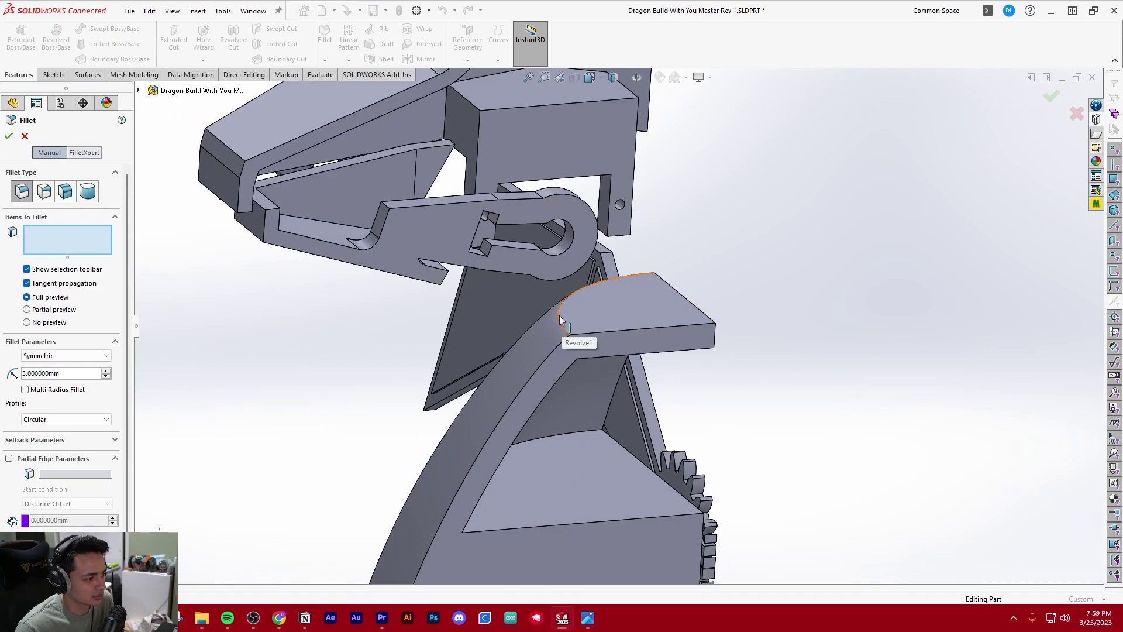
{"action": "middle_click_drag", "start_coordinate": [599, 395], "coordinate": [392, 177]}
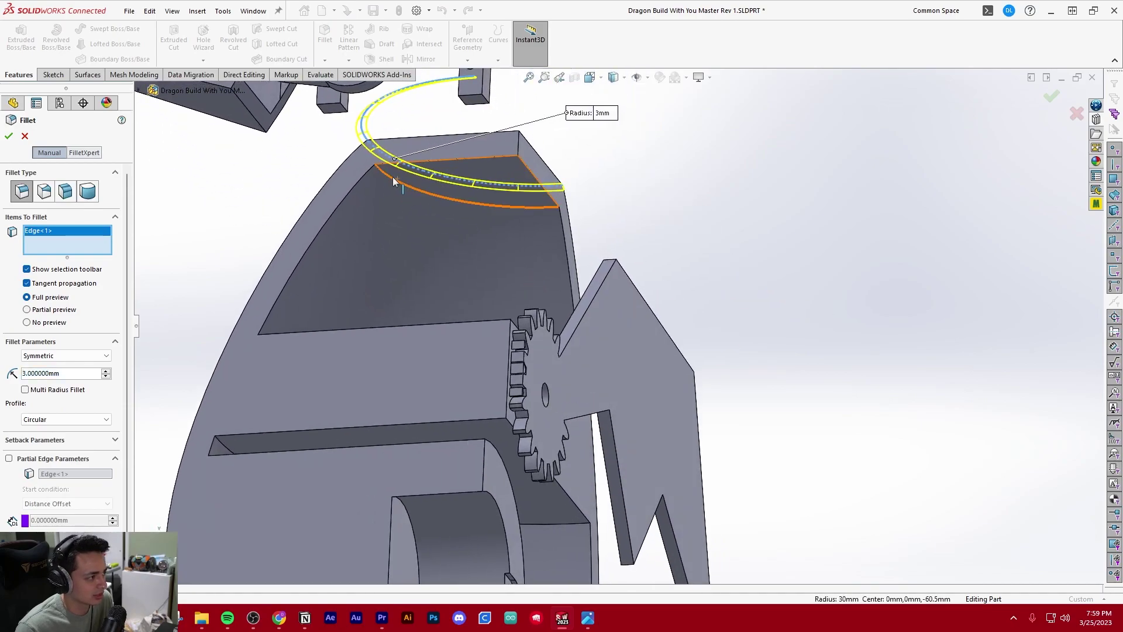
{"action": "left_click", "coordinate": [388, 178]}
{"action": "scroll", "coordinate": [516, 318], "scroll_direction": "up", "scroll_amount": 2}
{"action": "middle_click_drag", "start_coordinate": [516, 318], "coordinate": [301, 328]}
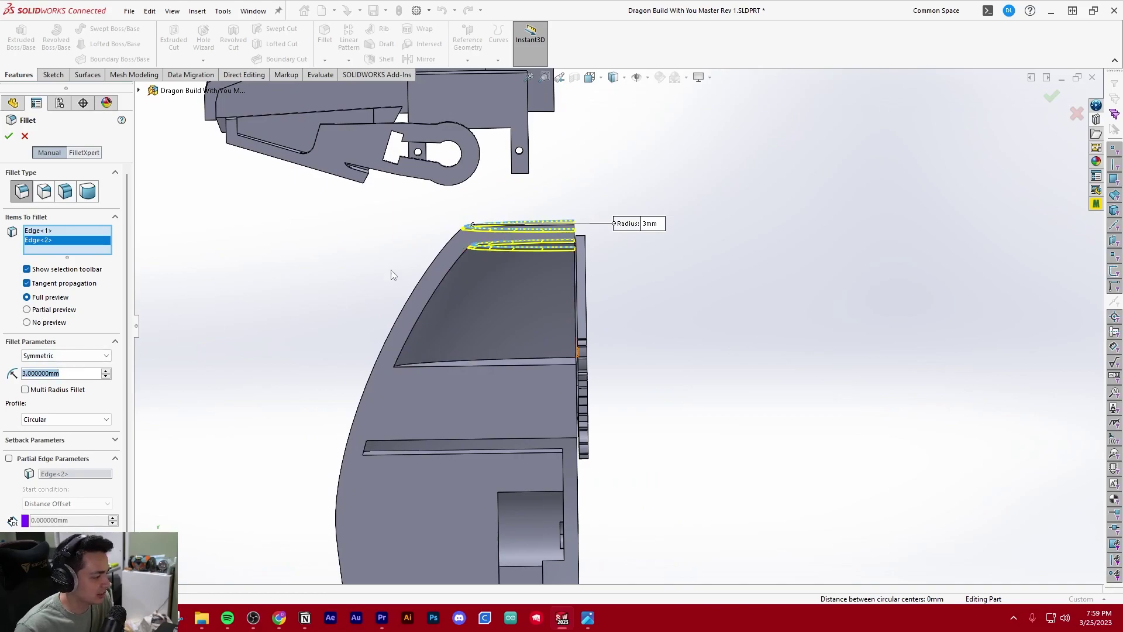
{"action": "middle_click_drag", "start_coordinate": [392, 275], "coordinate": [442, 339]}
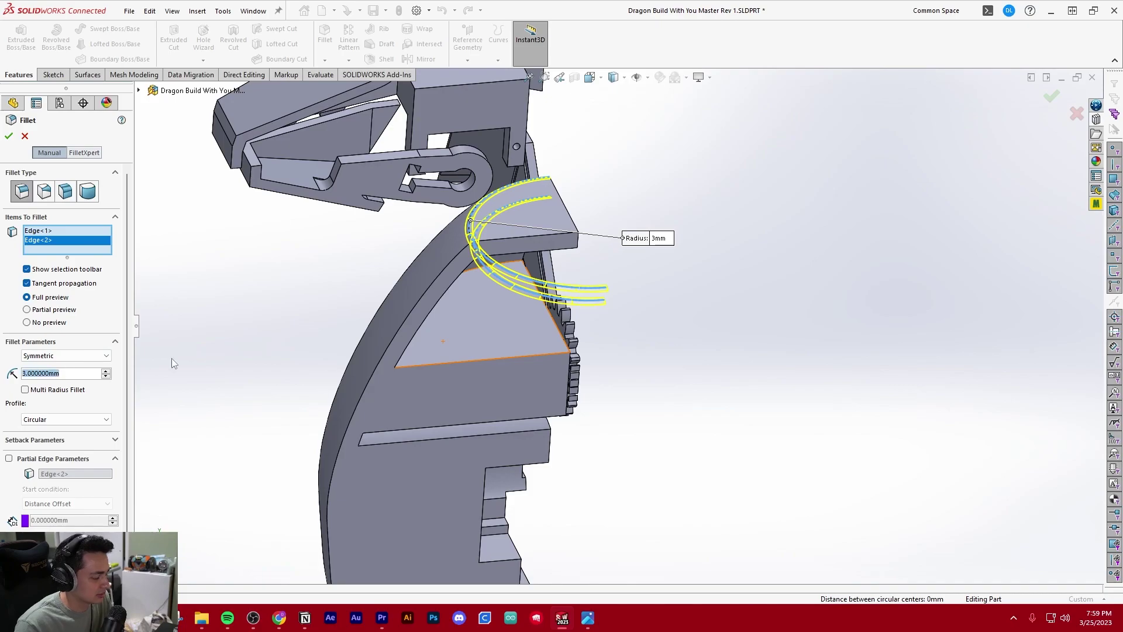
{"action": "type", "text": "20"}
{"action": "key", "text": "Return"}
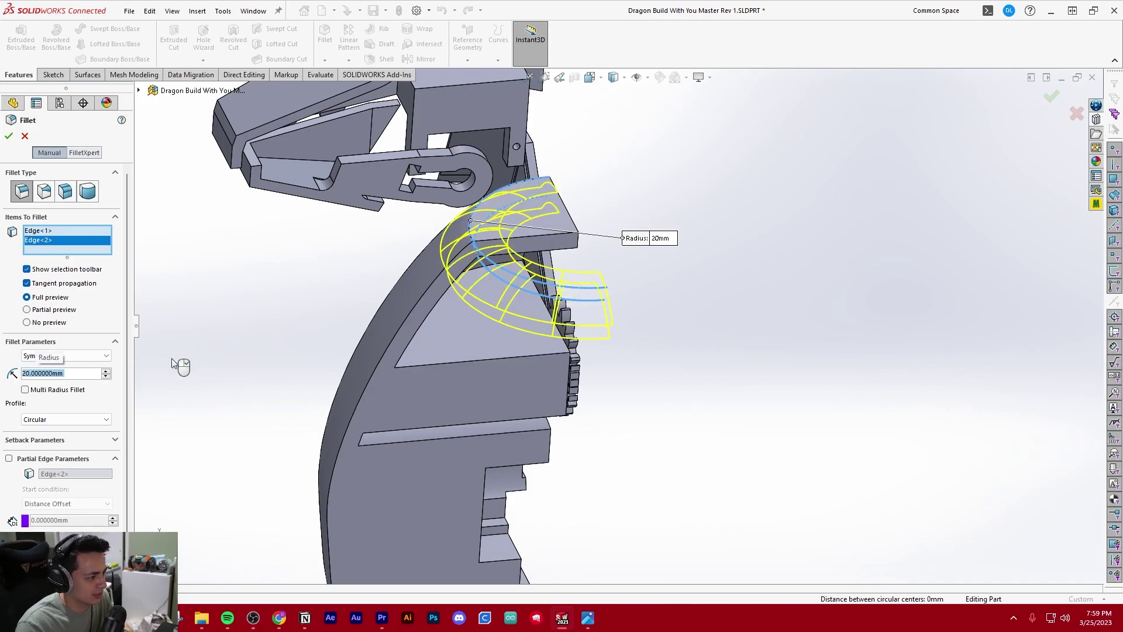
{"action": "right_click", "coordinate": [301, 349]}
- Turn off the section view, inspect the rounded body, and collapse the Revolve1 and Boss-Extrude18 features
{"action": "middle_click_drag", "start_coordinate": [302, 350], "coordinate": [535, 223]}
{"action": "left_click", "coordinate": [574, 77]}
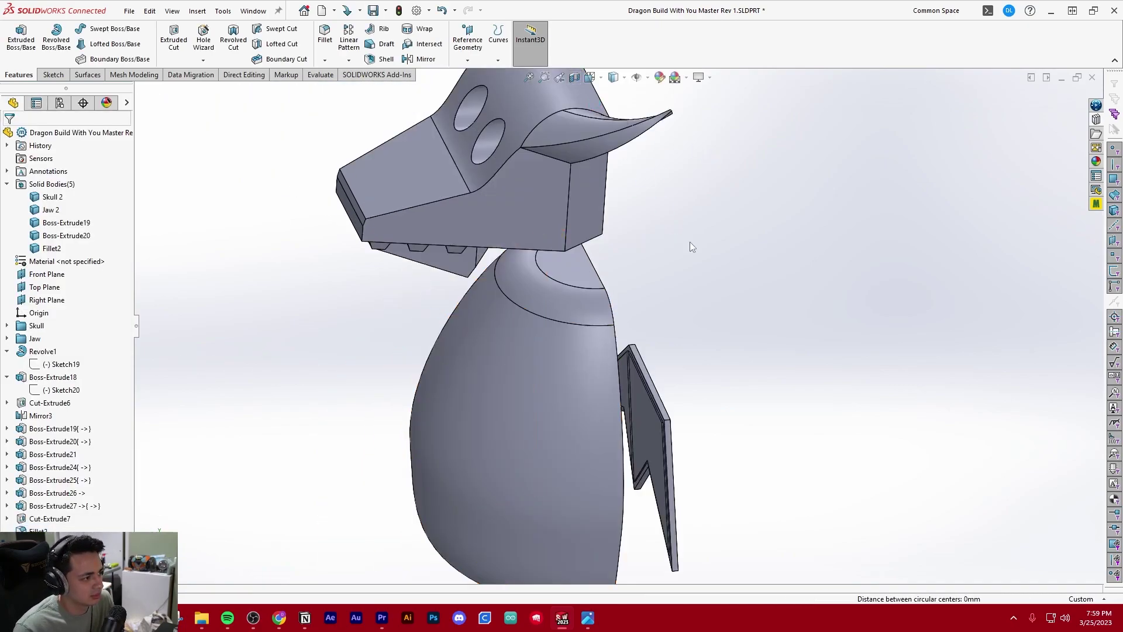
{"action": "middle_click_drag", "start_coordinate": [614, 307], "coordinate": [508, 310]}
{"action": "scroll", "coordinate": [574, 312], "scroll_direction": "up", "scroll_amount": 5}
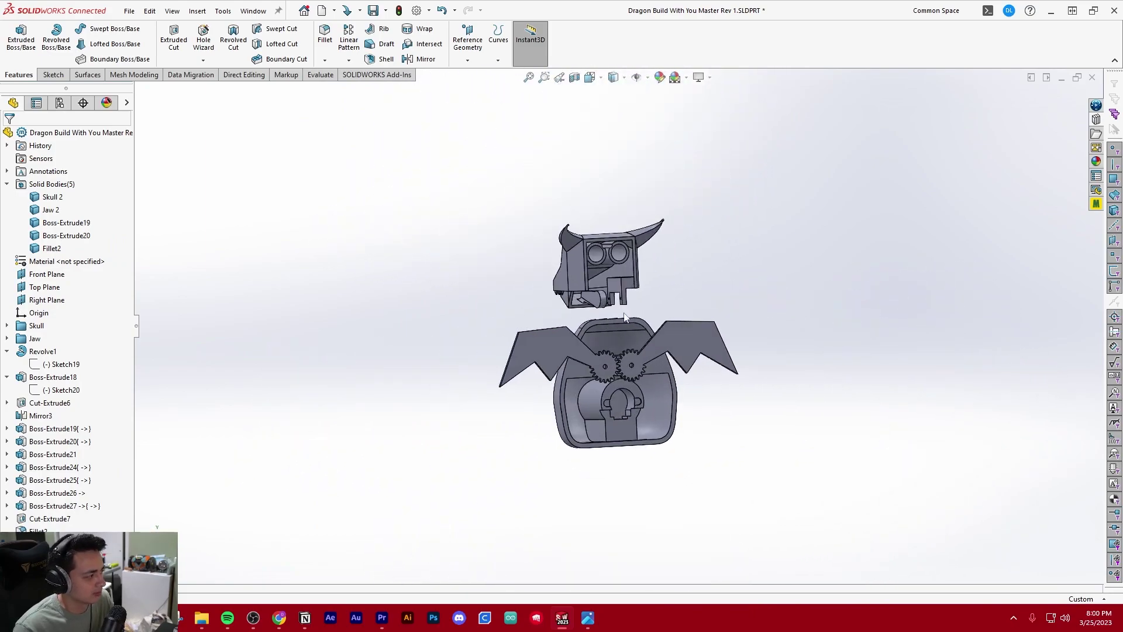
{"action": "scroll", "coordinate": [660, 309], "scroll_direction": "down", "scroll_amount": 2}
{"action": "left_click", "coordinate": [7, 351]}
{"action": "left_click", "coordinate": [7, 364]}
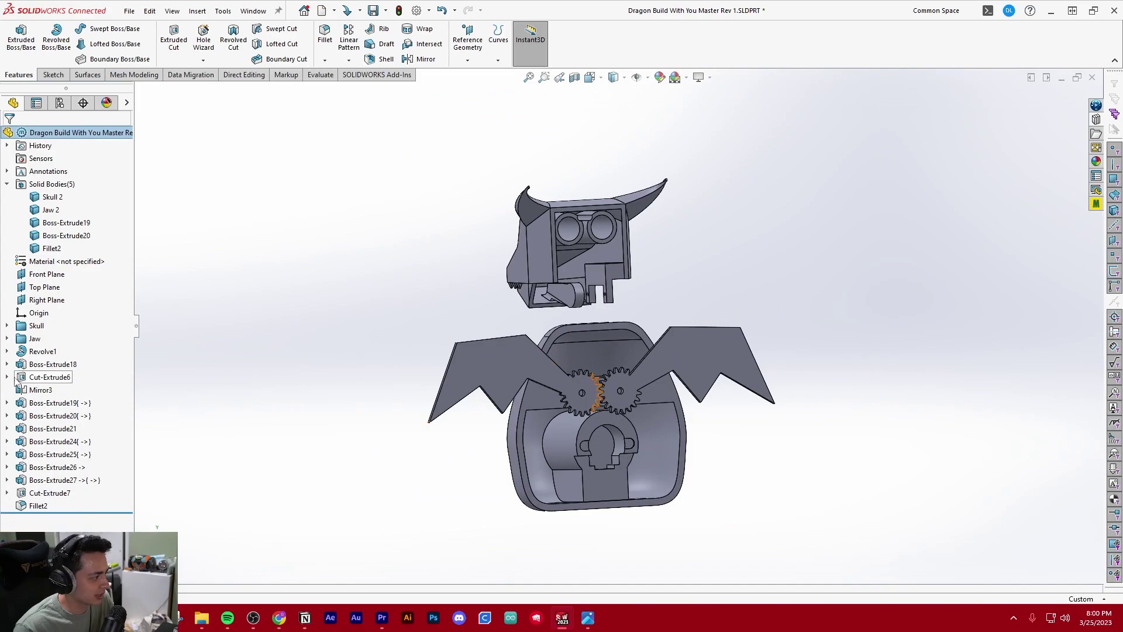
{"action": "scroll", "coordinate": [612, 360], "scroll_direction": "down", "scroll_amount": 3}
{"action": "scroll", "coordinate": [327, 335], "scroll_direction": "up", "scroll_amount": 3}
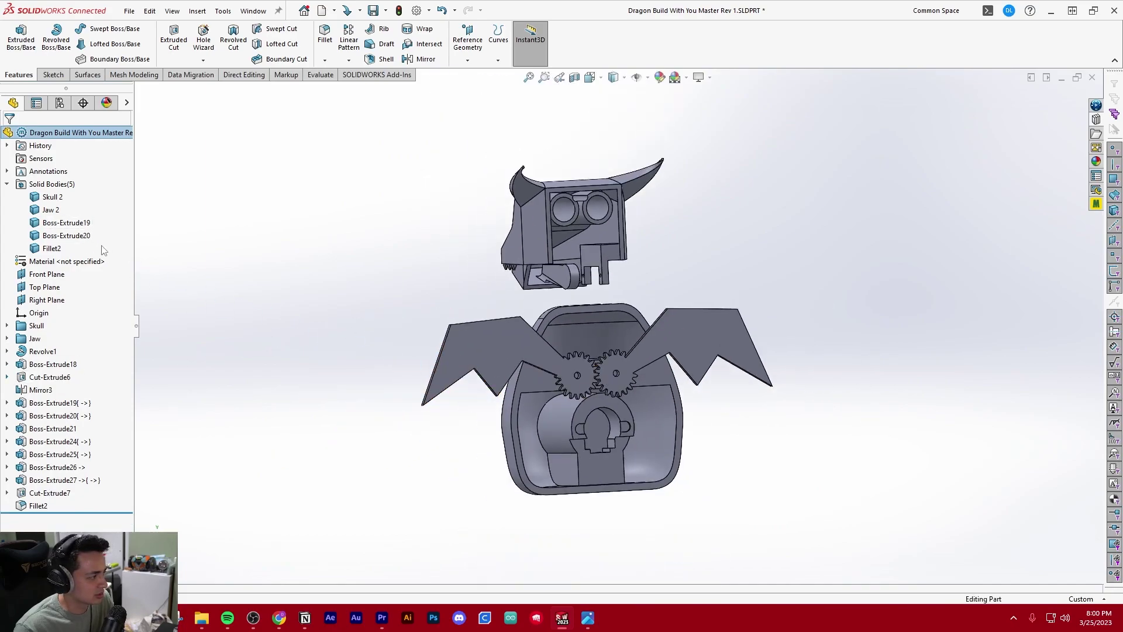
- Rename the two wing solid bodies as Wing Left and Wing Right, and the filleted torso solid as Body
{"action": "left_click", "coordinate": [57, 224]}
{"action": "left_click", "coordinate": [67, 223]}
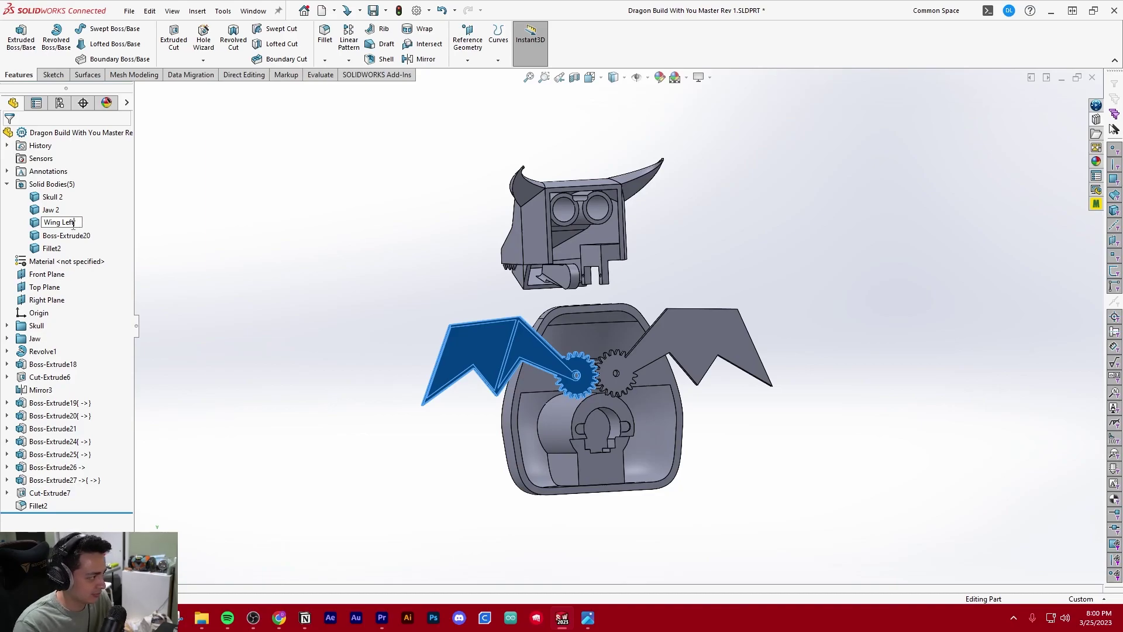
{"action": "left_click", "coordinate": [64, 236]}
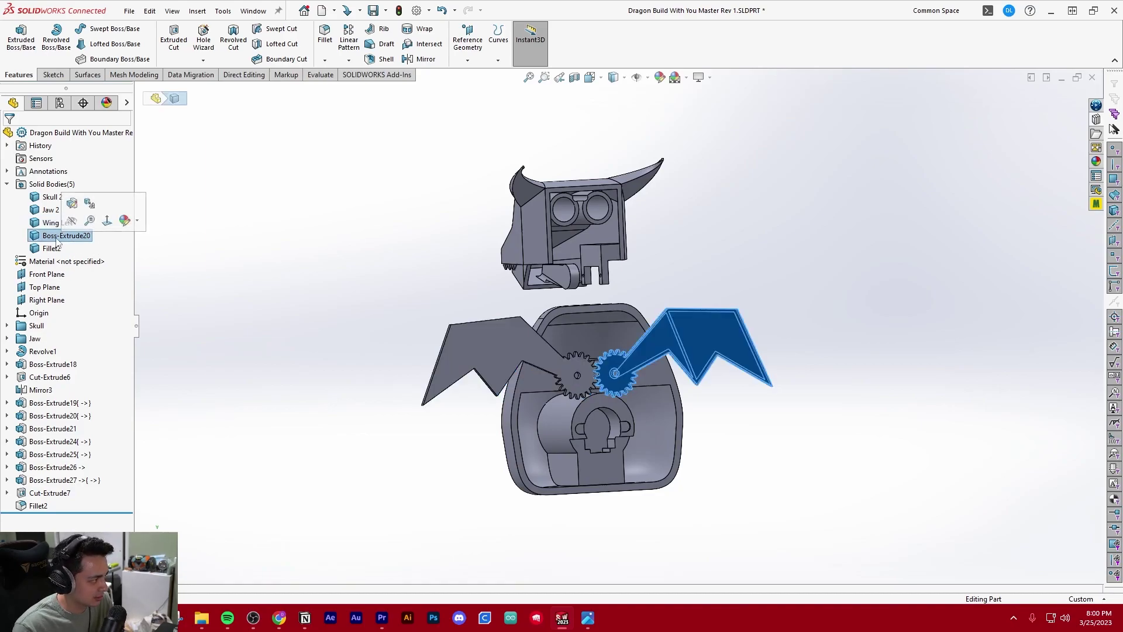
{"action": "left_click", "coordinate": [63, 236]}
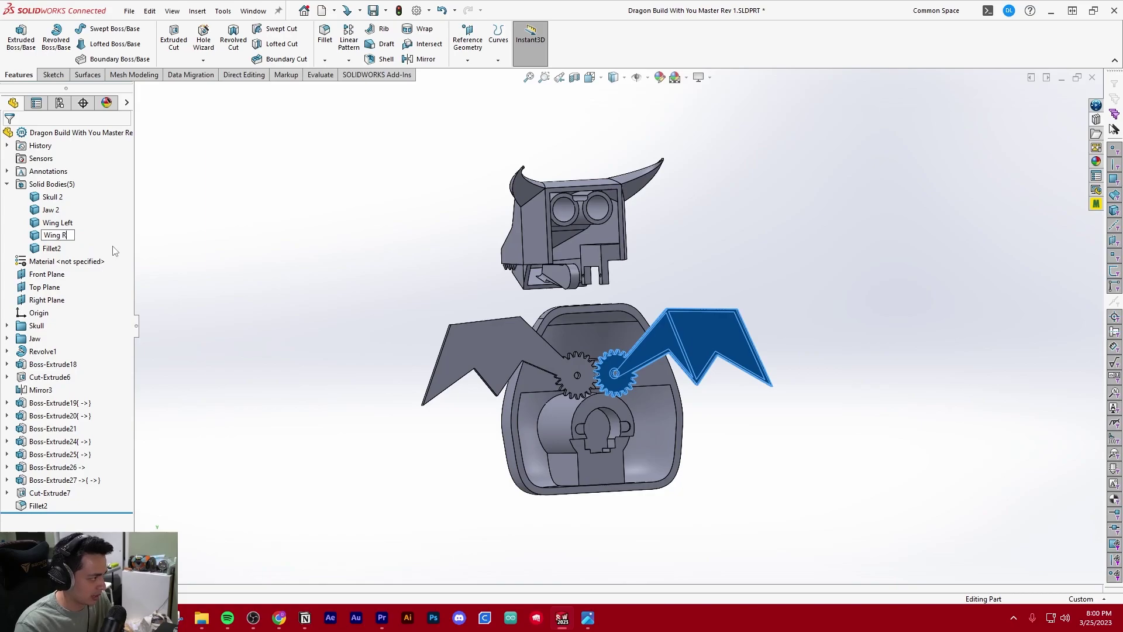
{"action": "type", "text": "Wing Right"}
{"action": "key", "text": "Return"}
{"action": "left_click", "coordinate": [47, 248]}
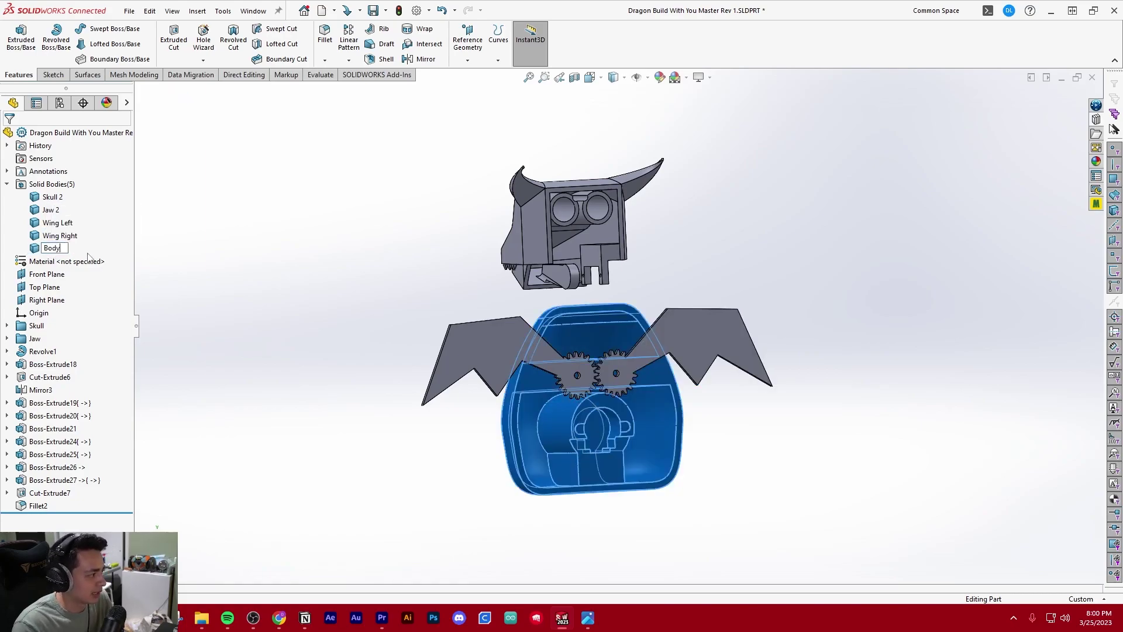
{"action": "key", "text": "Return"}
- Group the features from Revolve1 through Fillet2 in a new folder named Body
{"action": "left_click", "coordinate": [49, 351]}
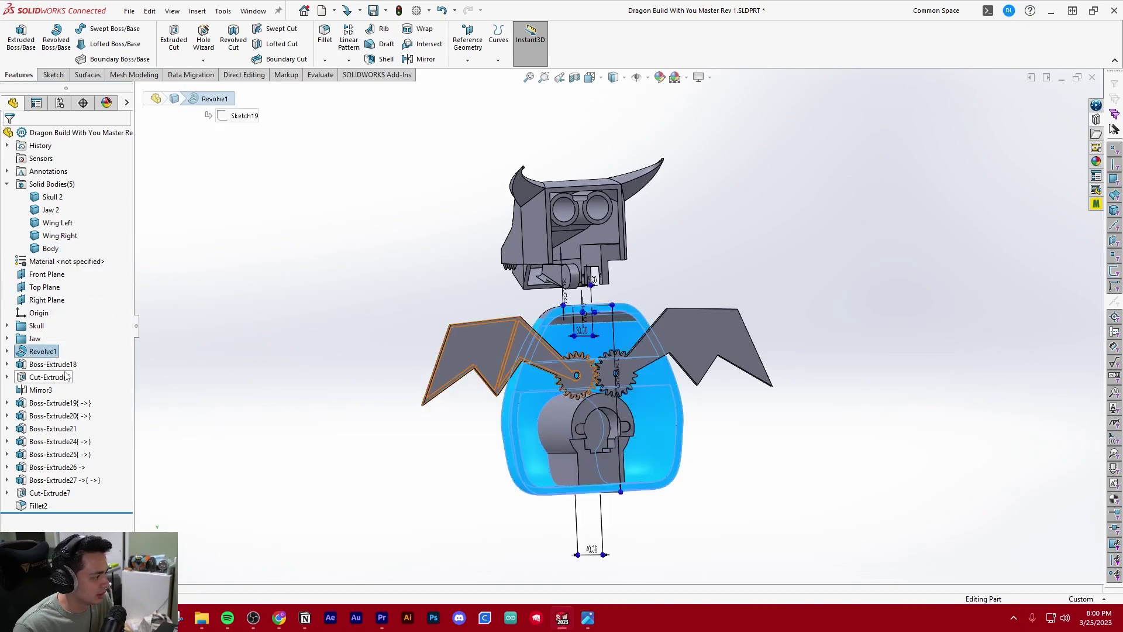
{"action": "left_click", "coordinate": [39, 506], "text": "shift"}
{"action": "right_click", "coordinate": [39, 507]}
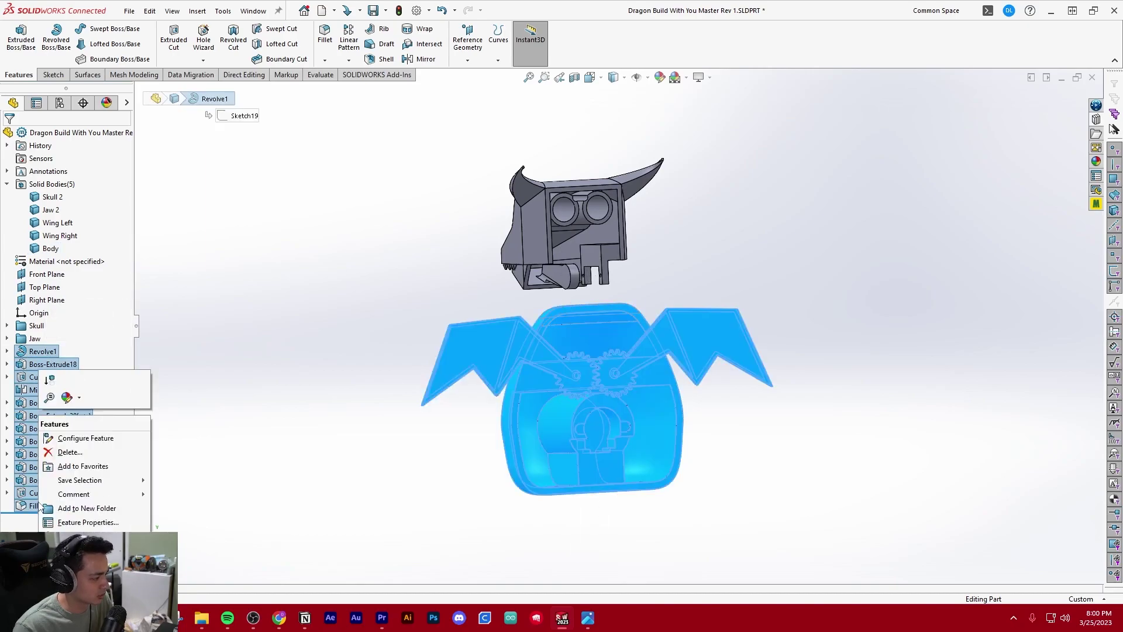
{"action": "left_click", "coordinate": [82, 508]}
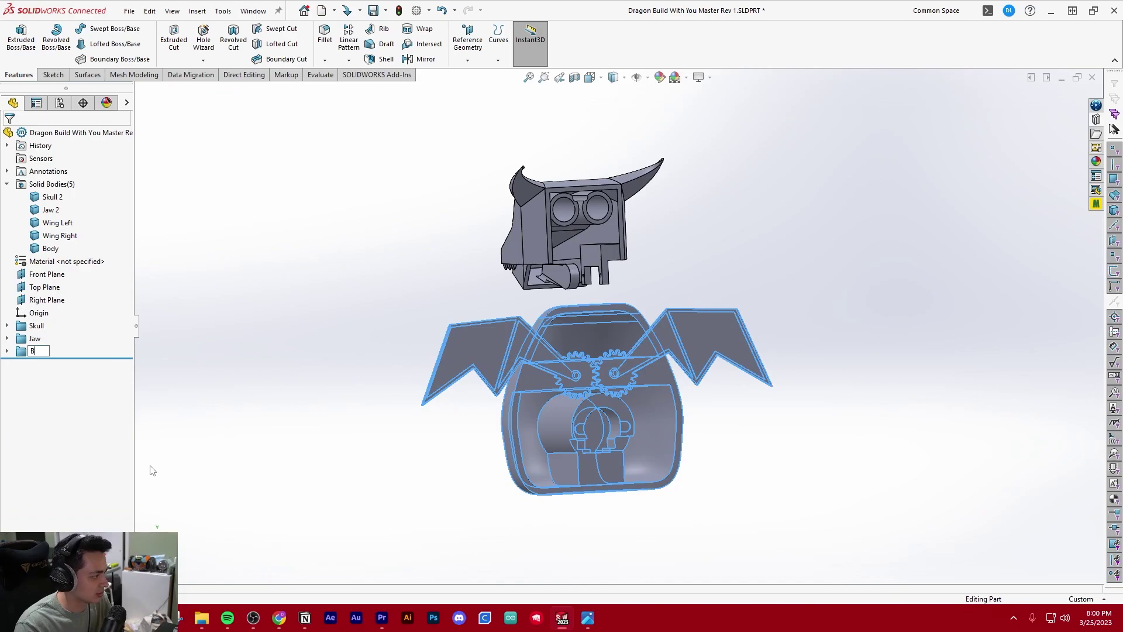
{"action": "key", "text": "Return"}
{"action": "left_click", "coordinate": [342, 360]}
{"action": "scroll", "coordinate": [341, 359], "scroll_direction": "up", "scroll_amount": 6}
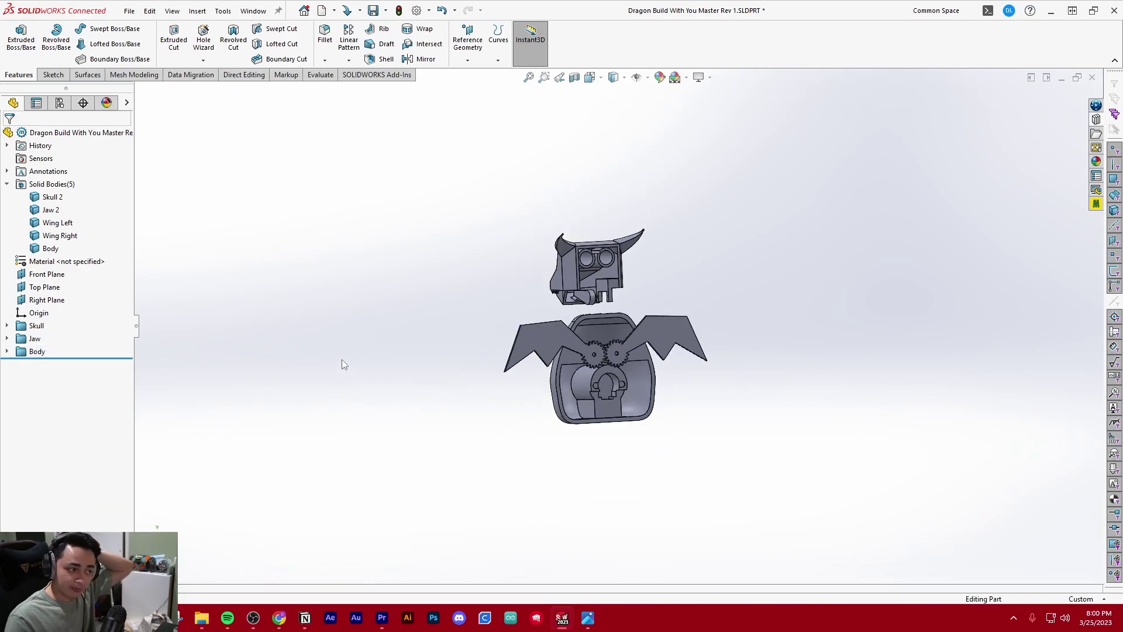
{"action": "scroll", "coordinate": [639, 365], "scroll_direction": "down", "scroll_amount": 4}
{"action": "scroll", "coordinate": [530, 297], "scroll_direction": "down", "scroll_amount": 4}
{"action": "scroll", "coordinate": [466, 398], "scroll_direction": "up", "scroll_amount": 3}
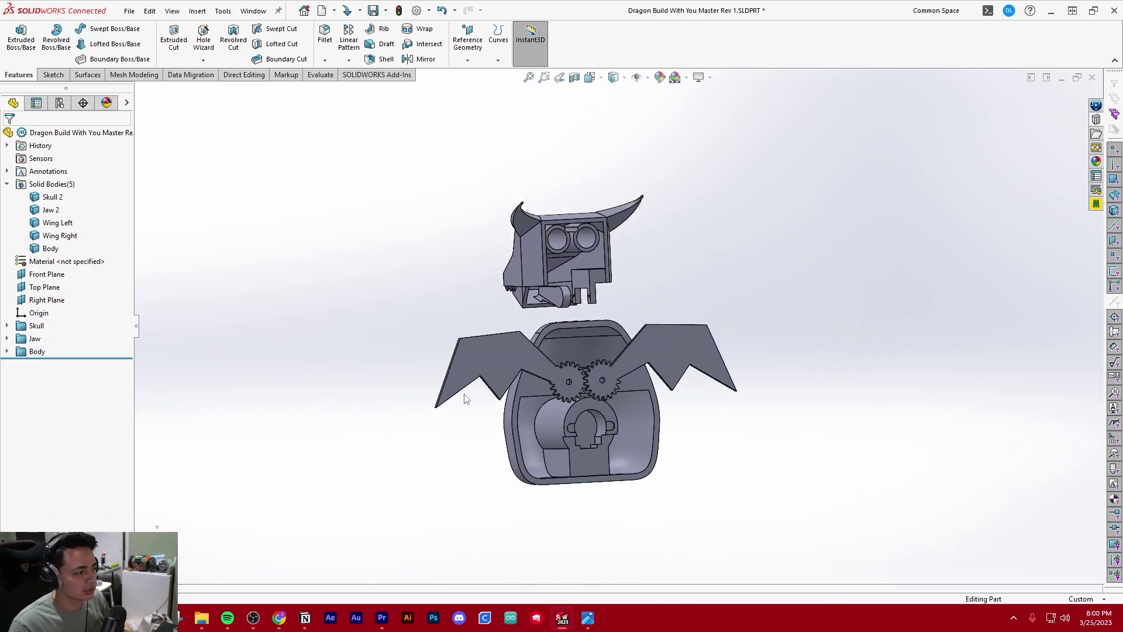